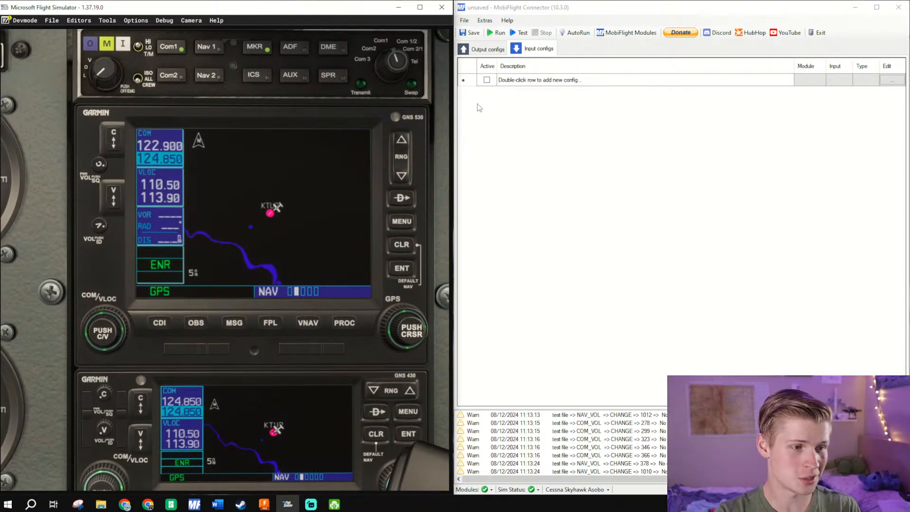
- Add a new input config with the description "GNS 530 COM Swap"
click(549, 81)
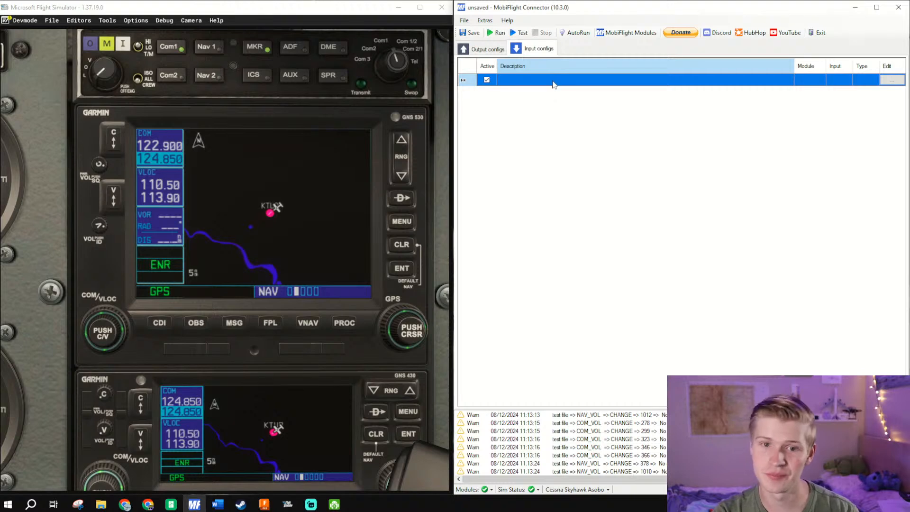
double_click(554, 79)
text(C)
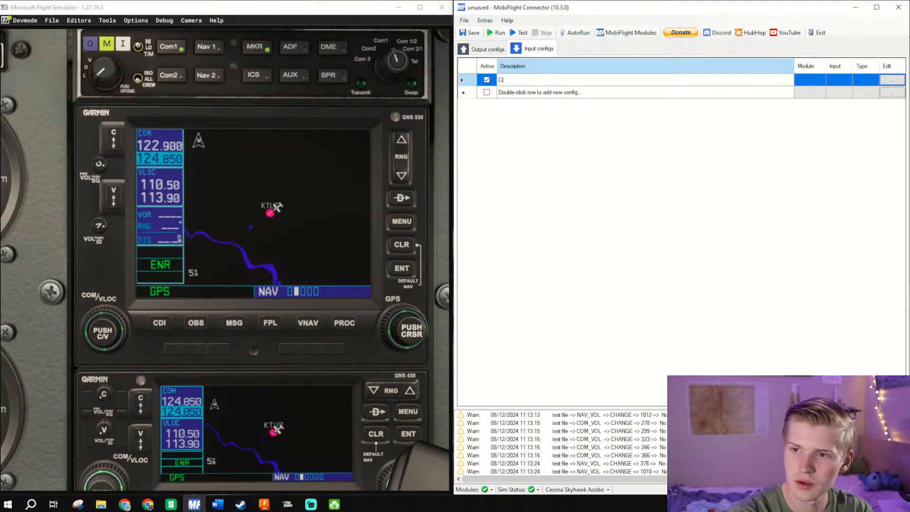
text(GNS 530 COM Swap)
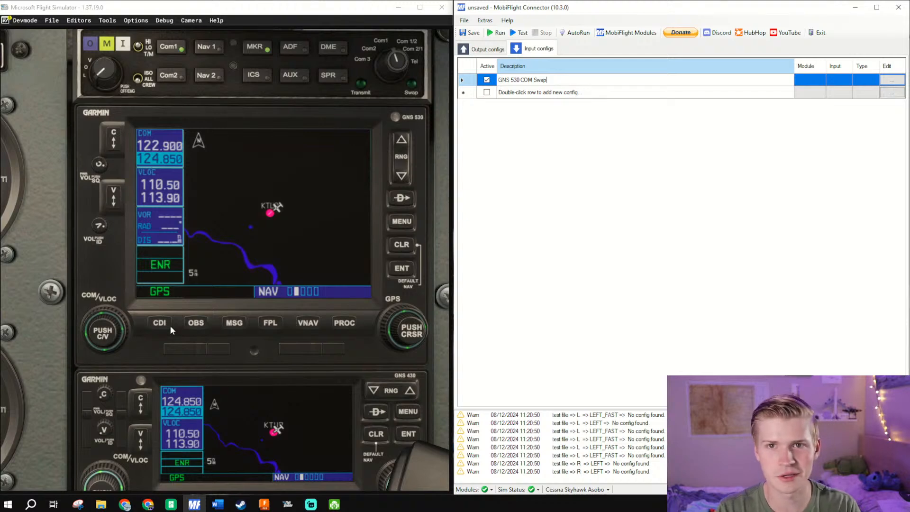
key(Return)
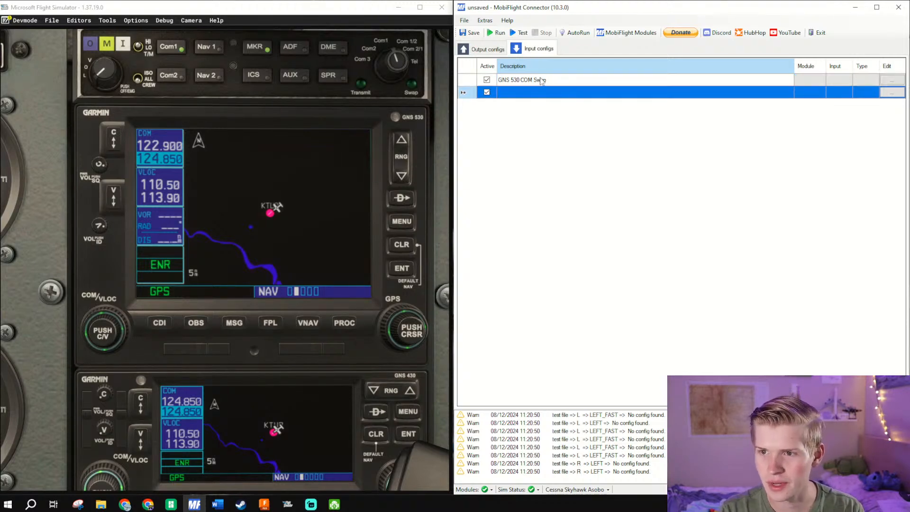
click(540, 79)
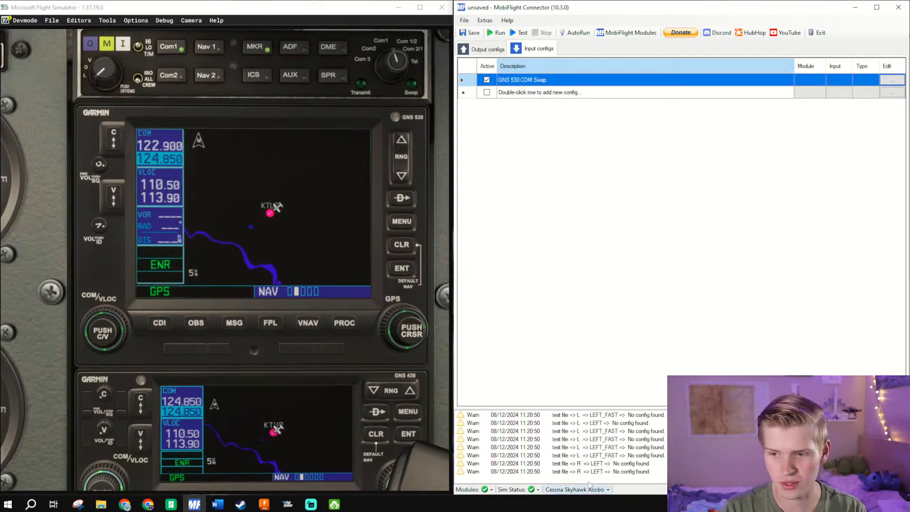
- Open the MobiFlight Modules settings, expand the test file module and view the L encoder's pin settings
click(548, 451)
click(546, 471)
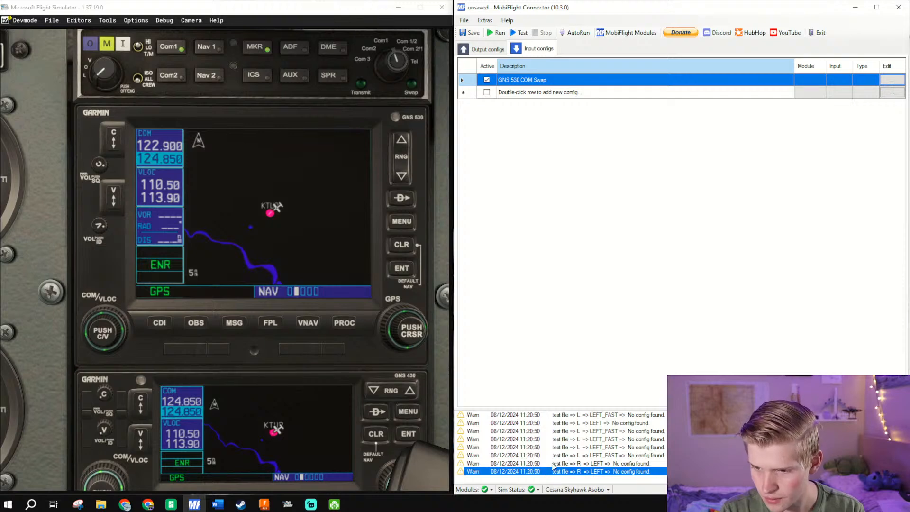
click(625, 33)
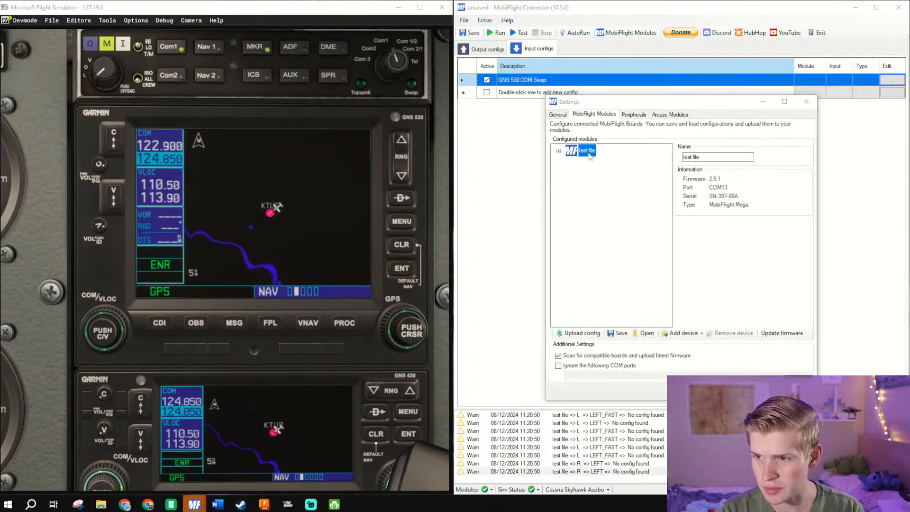
double_click(588, 151)
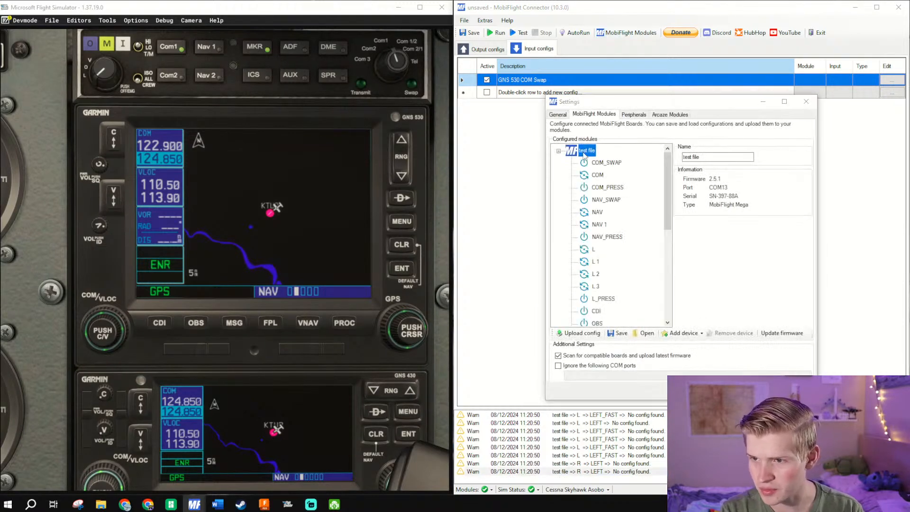
click(595, 250)
drag(662, 104, 652, 87)
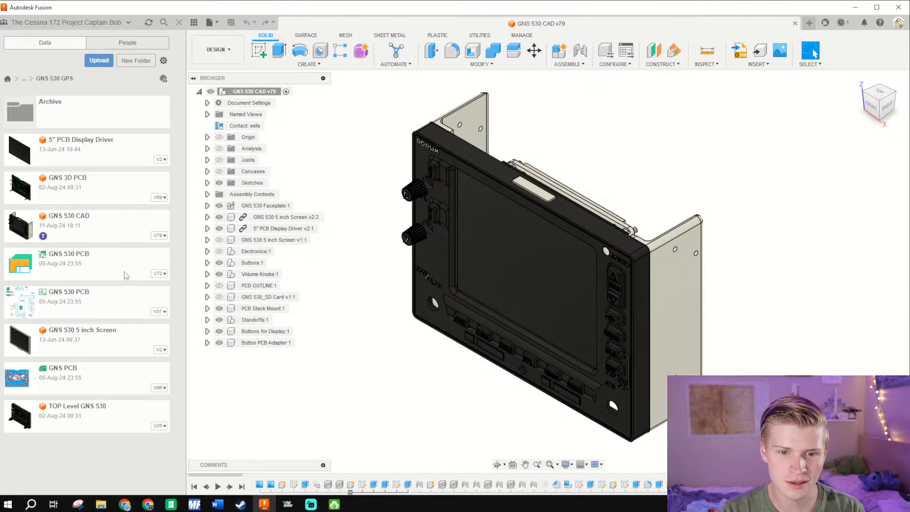
- Switch to Autodesk Fusion and open the GNS 530 PCB schematic through its linked GNS 530 PCB electronics design
double_click(93, 304)
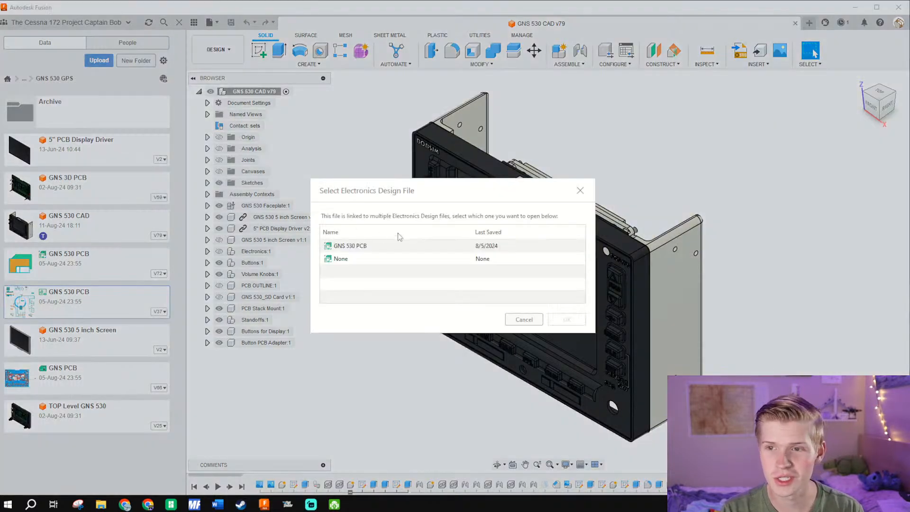
click(411, 245)
click(563, 321)
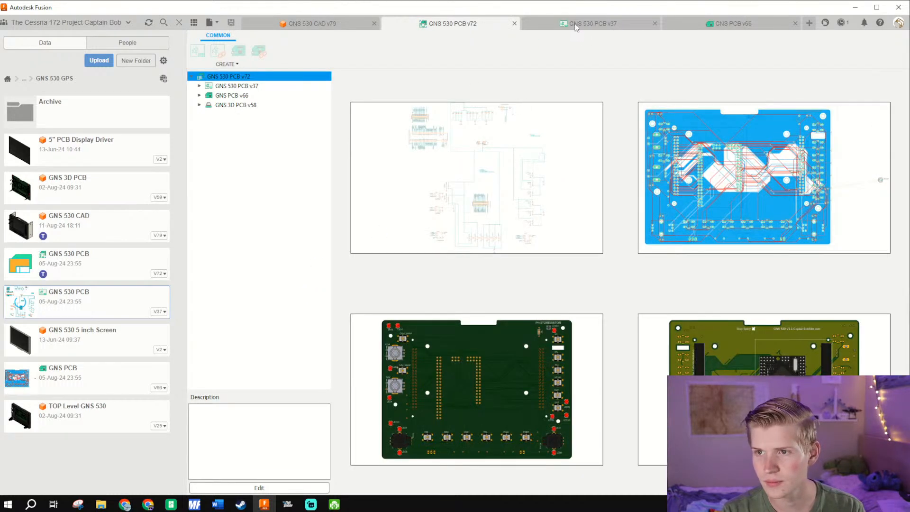
click(575, 26)
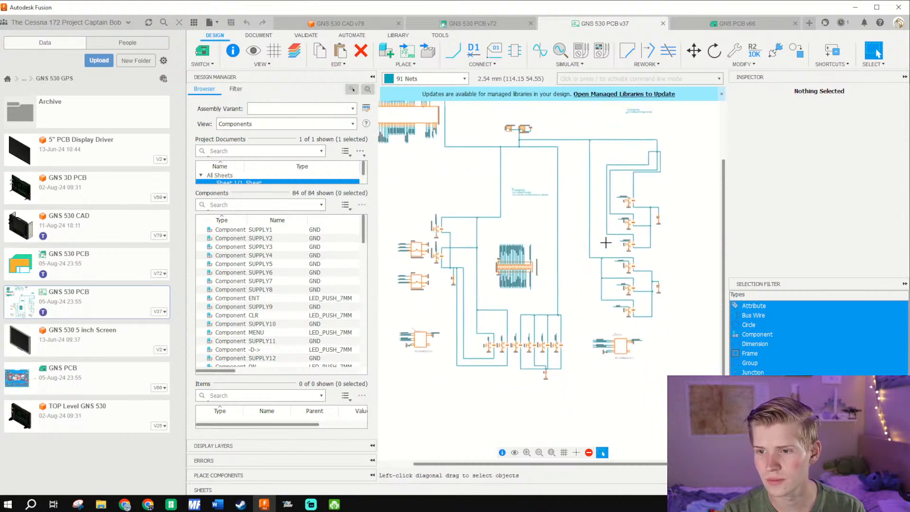
- Examine the direct-to button's wiring in the schematic, selecting the wire on the DIRECT net
scroll(606, 243, up, 10)
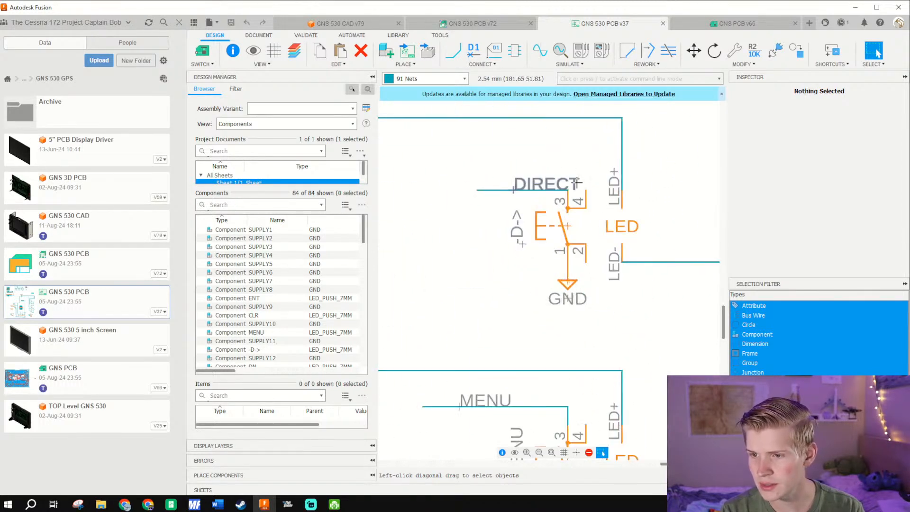
mouse_move(491, 190)
mouse_down()
mouse_move(488, 174)
mouse_move(484, 190)
mouse_up()
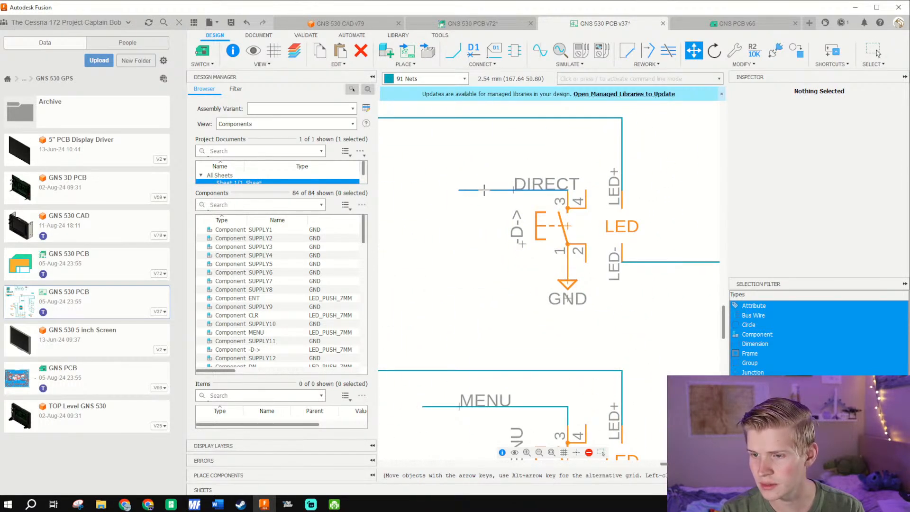
key(Escape)
scroll(546, 218, down, 6)
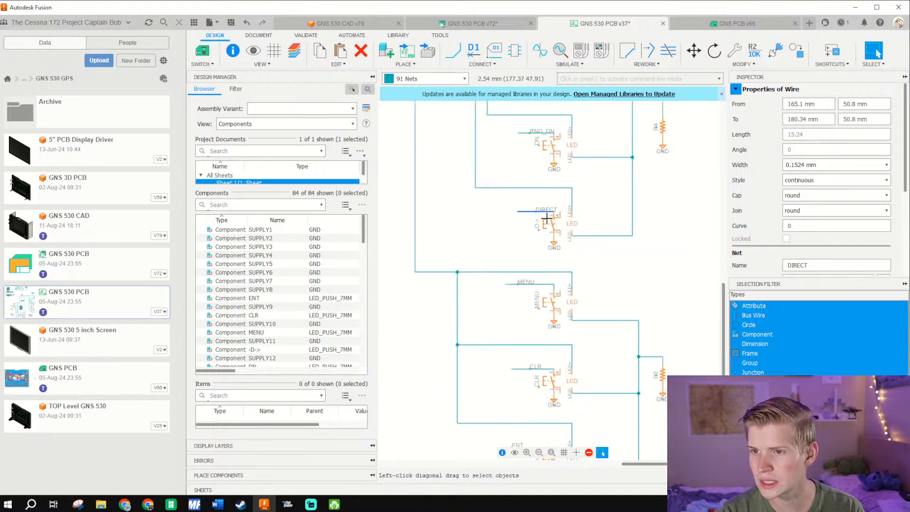
scroll(547, 218, down, 1)
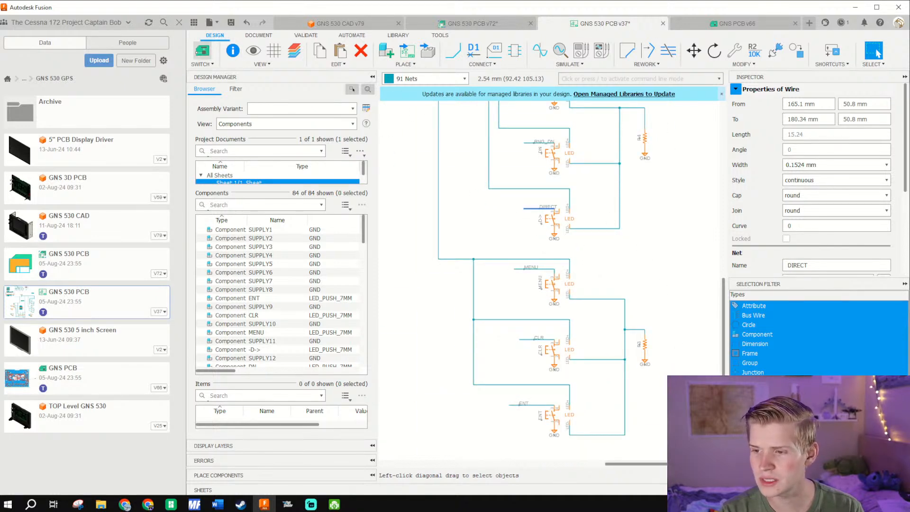
- Open the GNS PCB board layout and examine the range-up button's trace and its pin on the header beside the buttons
click(735, 23)
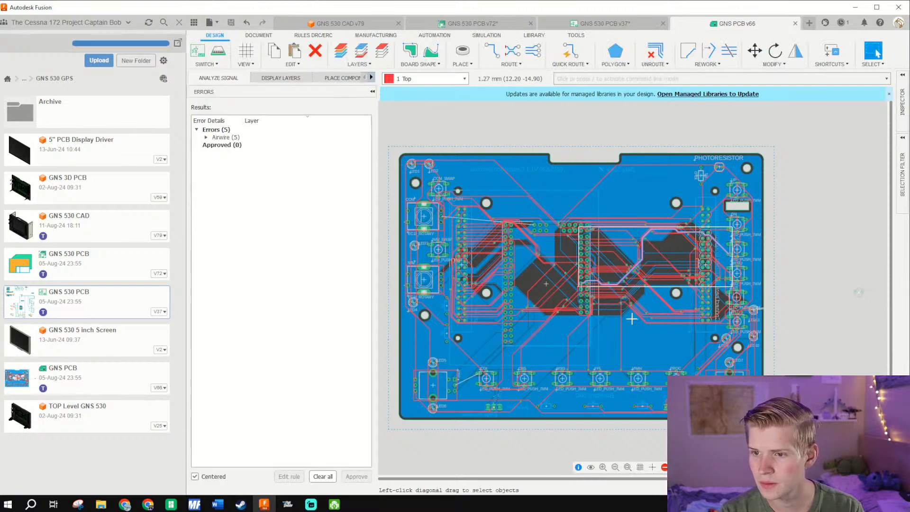
scroll(744, 204, up, 1)
scroll(740, 204, up, 4)
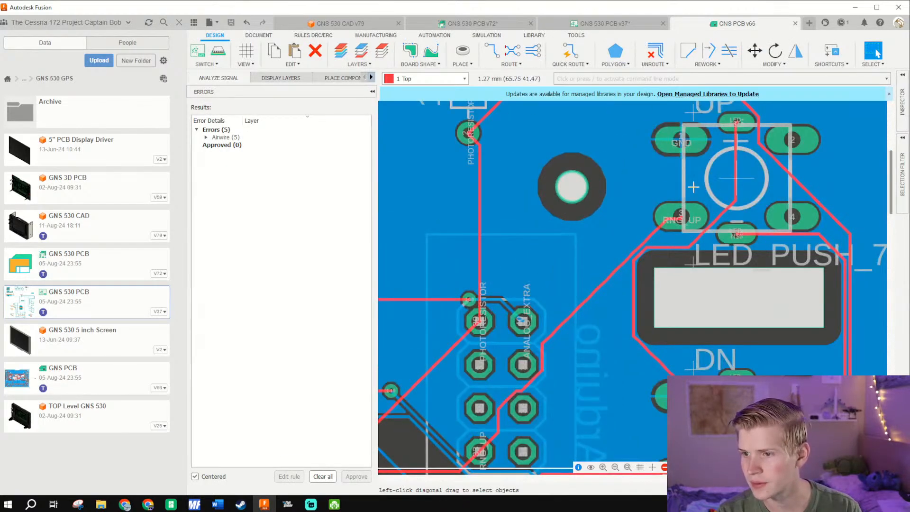
drag(516, 389, 602, 268)
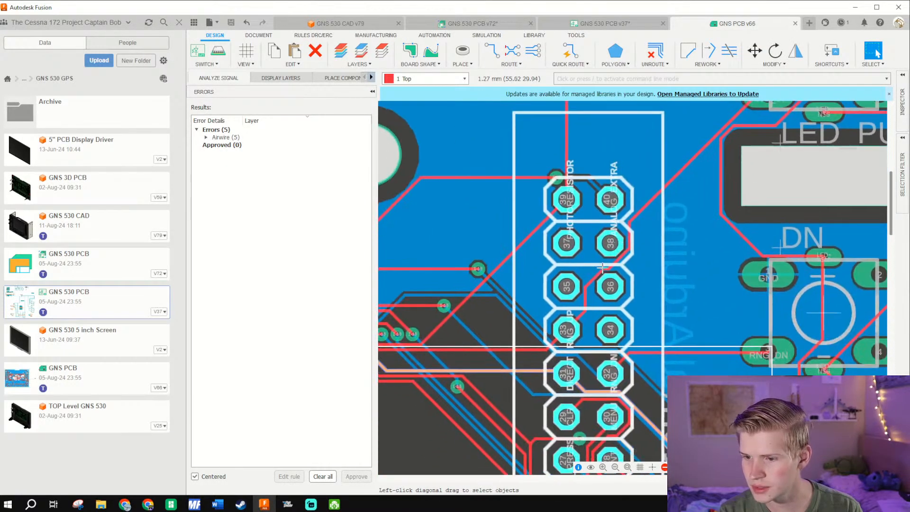
scroll(567, 331, up, 4)
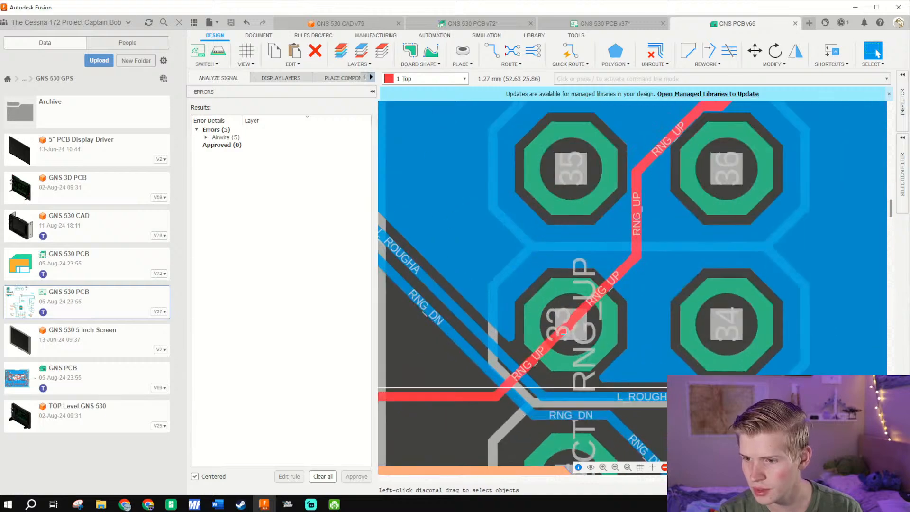
scroll(546, 321, down, 5)
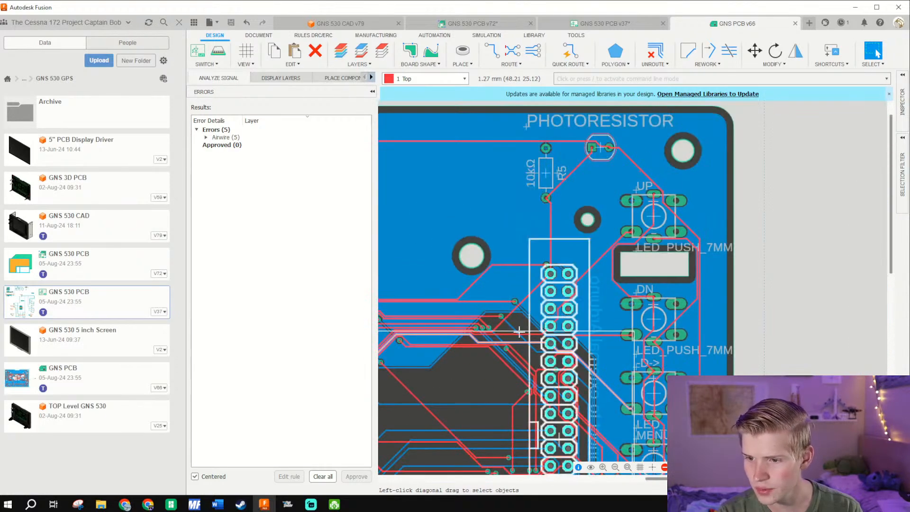
scroll(524, 326, up, 3)
scroll(523, 346, down, 2)
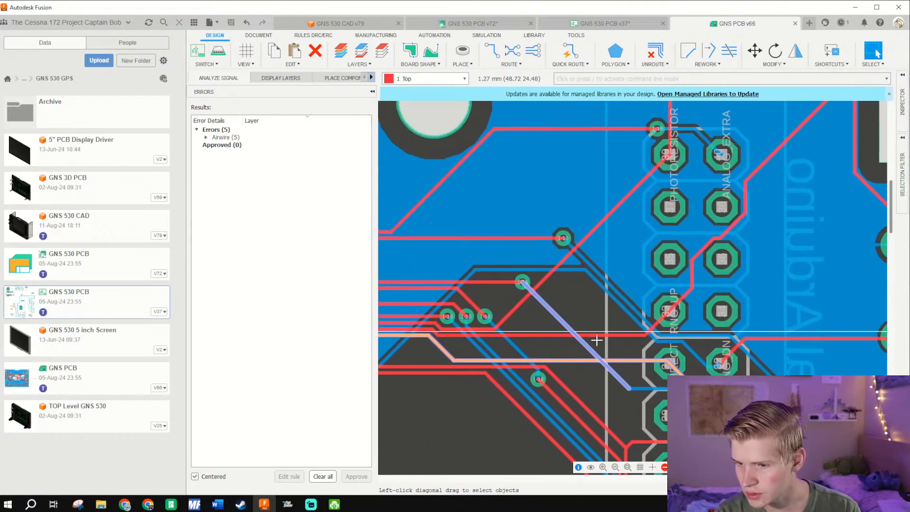
- Trace the RNG_UP signal from the header across the board towards the Arduino Mega
scroll(457, 322, up, 2)
drag(456, 322, 727, 297)
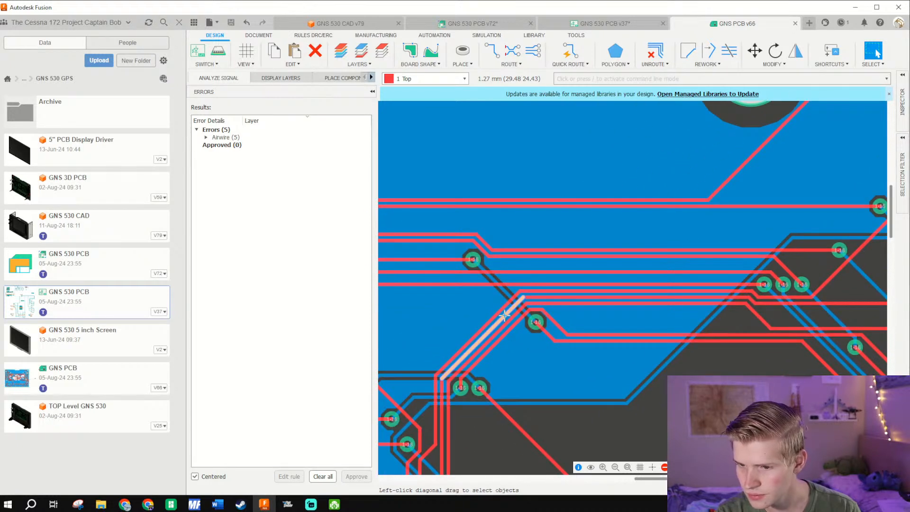
mouse_move(474, 352)
mouse_down()
mouse_move(541, 255)
mouse_move(552, 214)
mouse_up()
scroll(553, 213, up, 1)
click(513, 271)
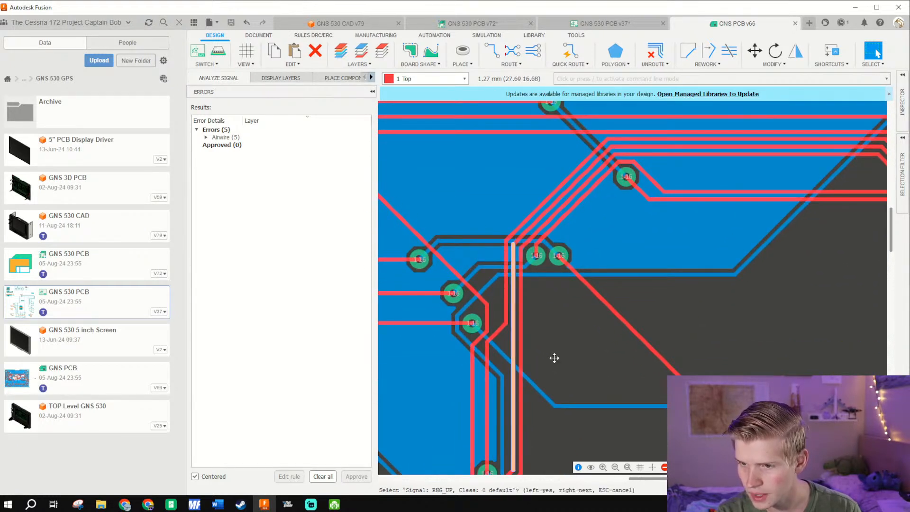
drag(554, 358, 571, 141)
click(525, 259)
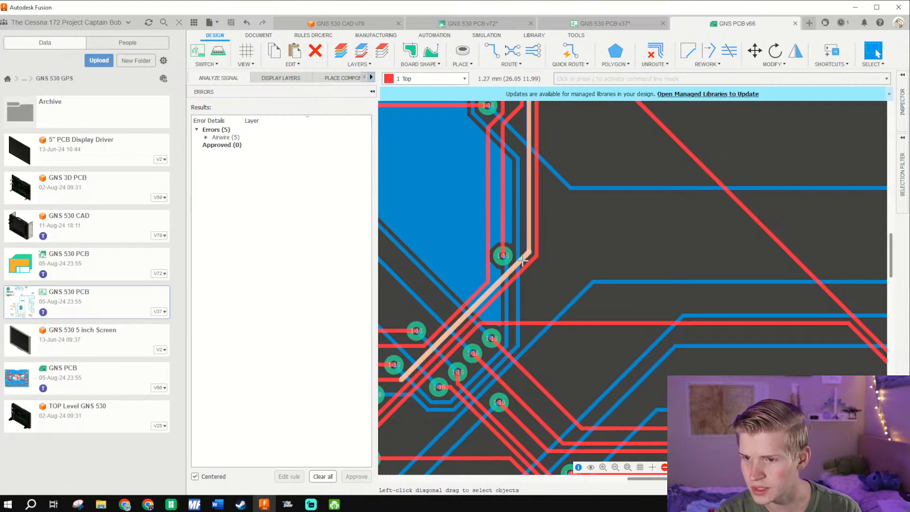
click(524, 262)
drag(556, 272, 687, 161)
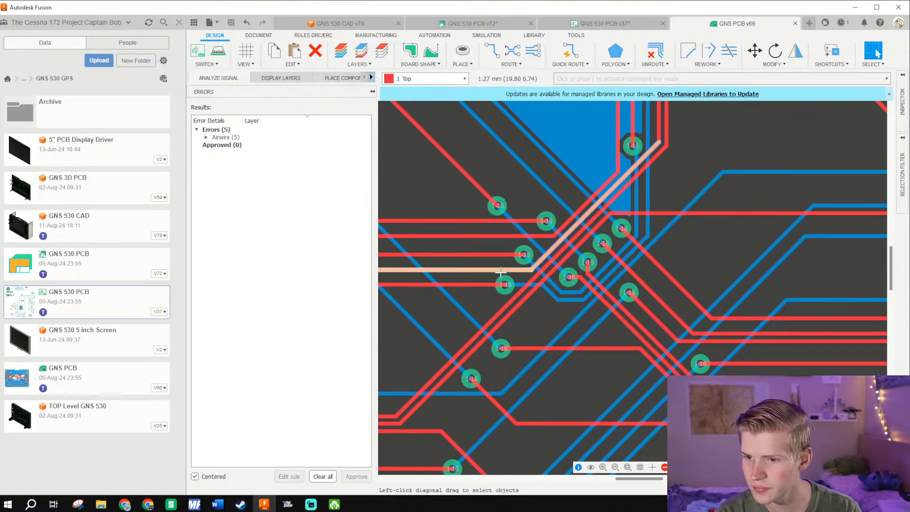
drag(433, 279, 809, 268)
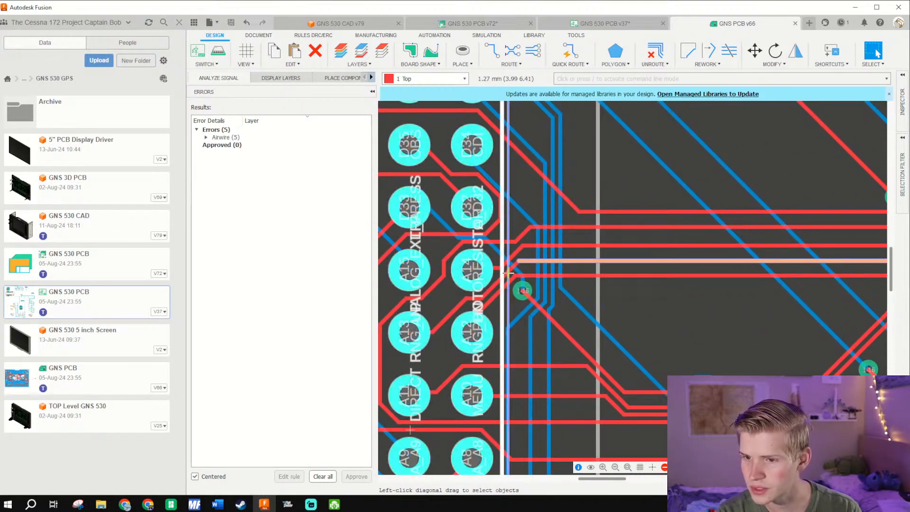
- Examine which Arduino Mega pads the RNG_UP and DIRECT traces connect to
click(495, 288)
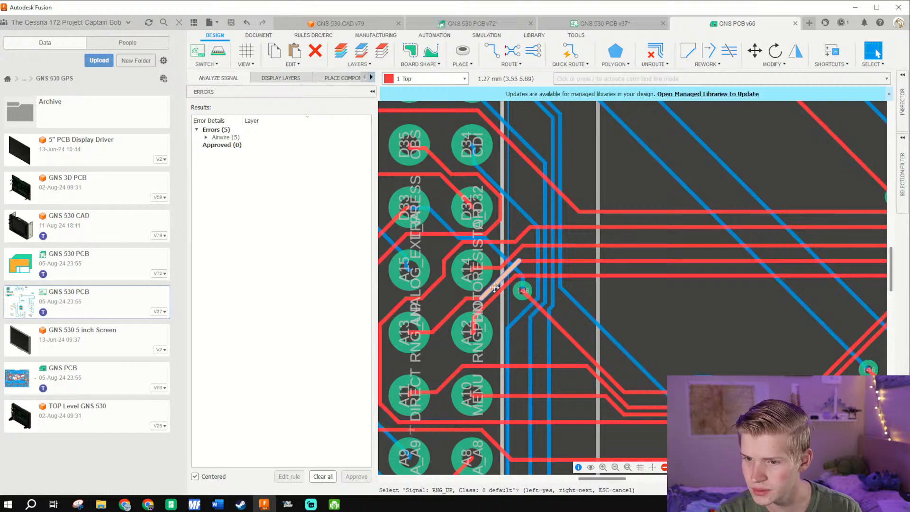
scroll(437, 322, up, 5)
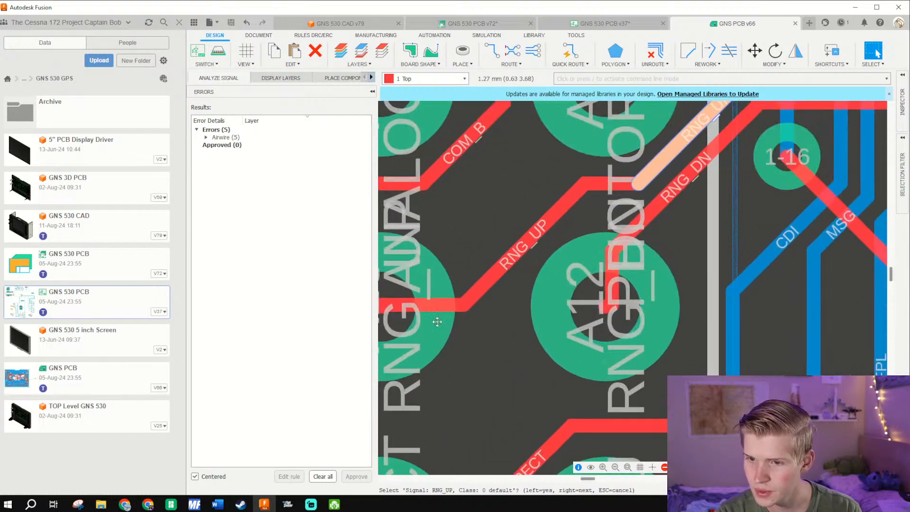
drag(439, 295, 573, 284)
click(528, 300)
click(589, 302)
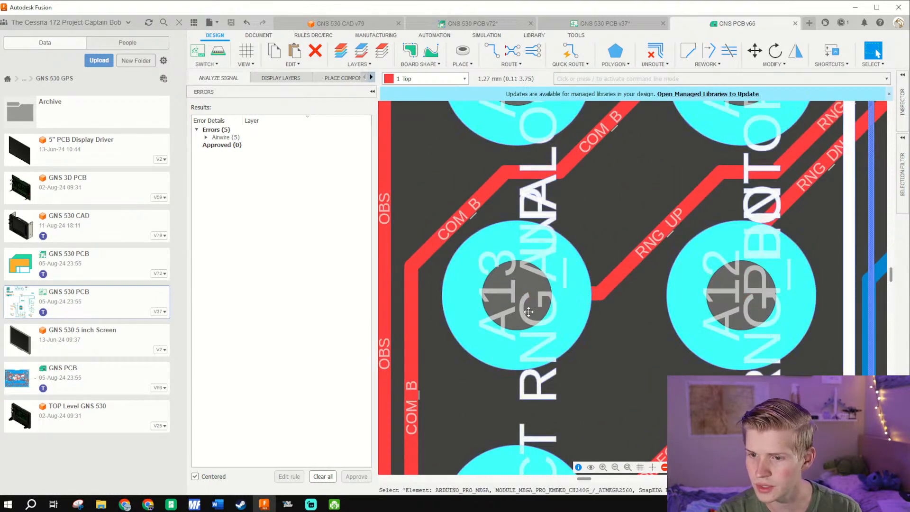
scroll(528, 311, down, 6)
scroll(579, 322, up, 3)
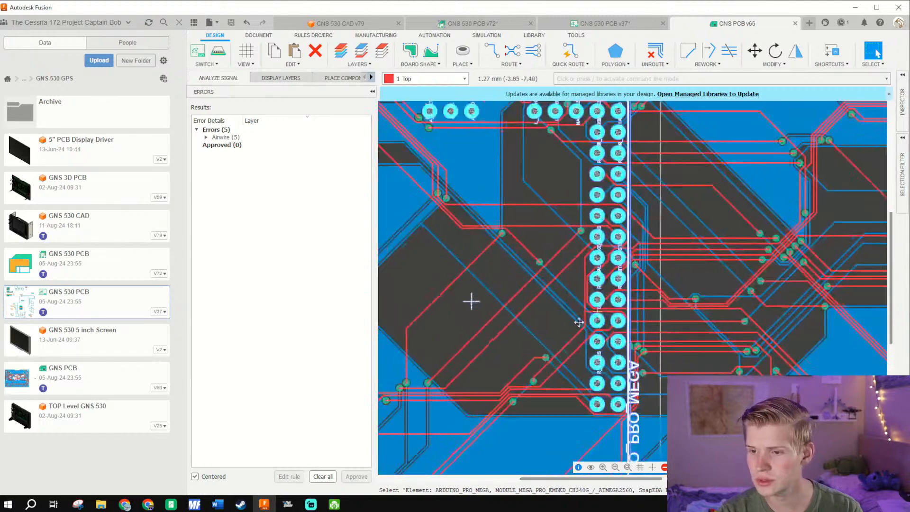
scroll(579, 323, up, 6)
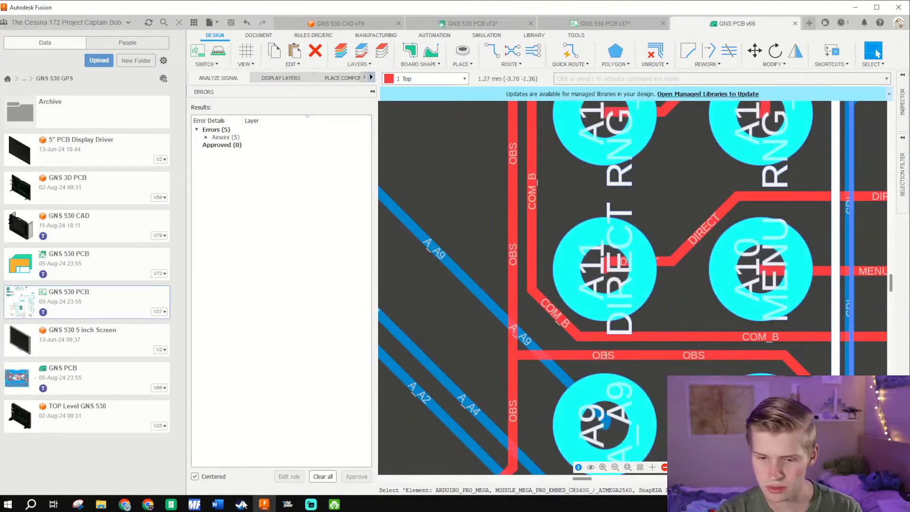
- Switch to the MobiFlight module settings and set the RNG_UP button's pin to A13
mouse_move(194, 505)
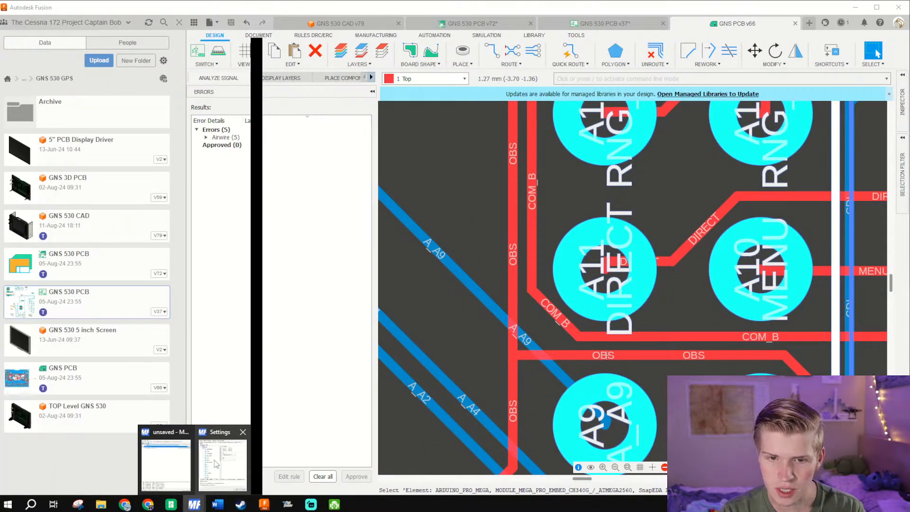
click(217, 464)
scroll(586, 278, down, 5)
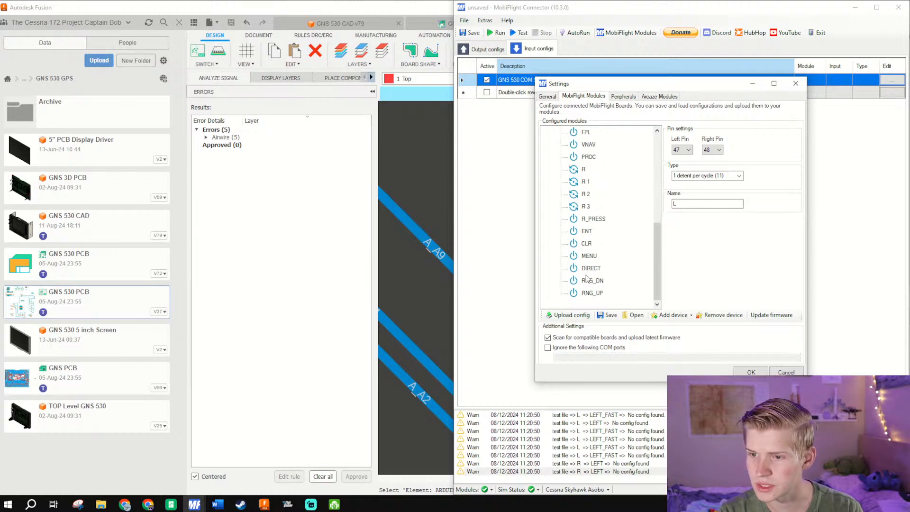
scroll(596, 267, up, 8)
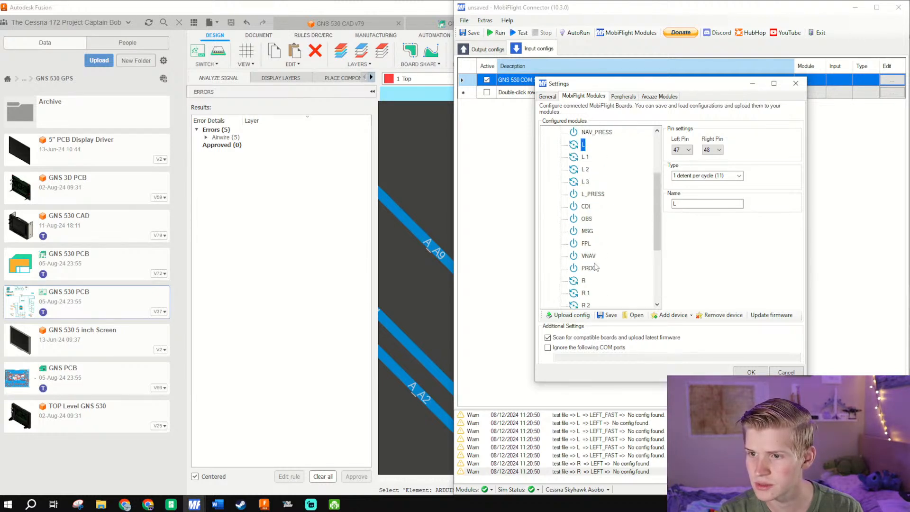
scroll(597, 213, down, 5)
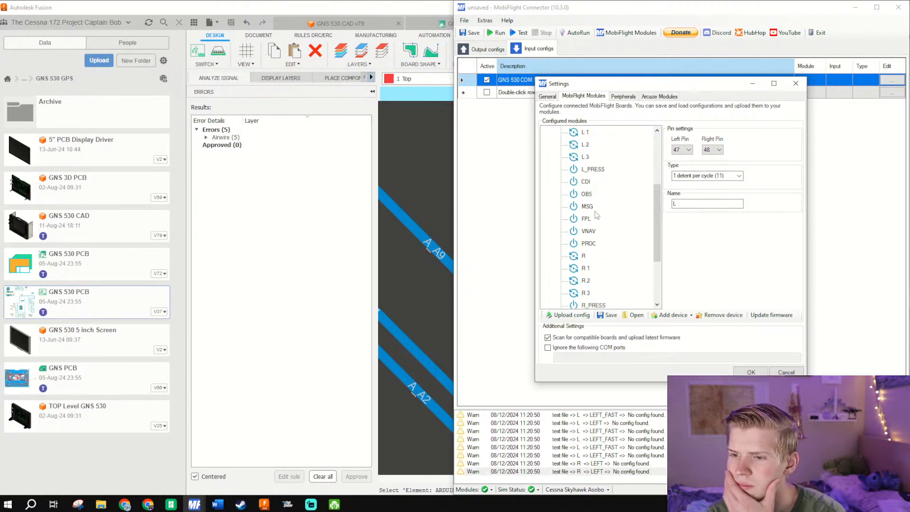
scroll(589, 285, down, 1)
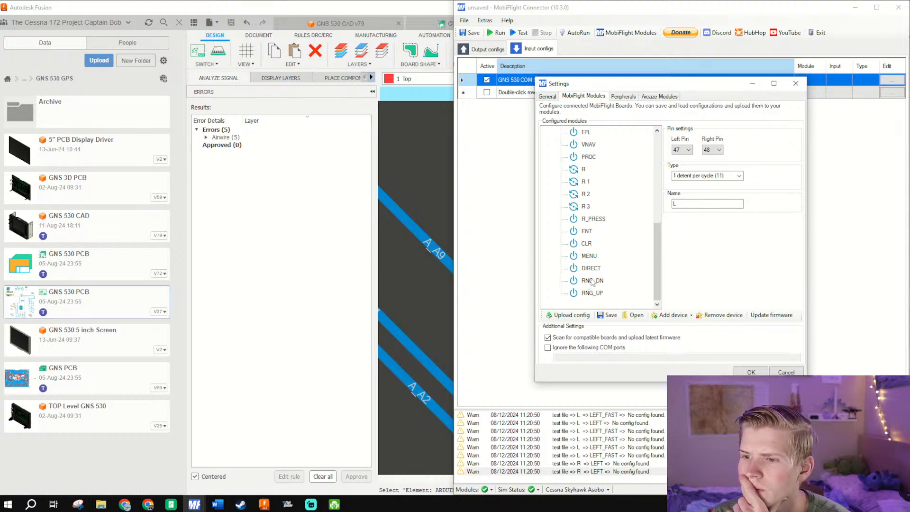
click(592, 280)
click(592, 292)
click(682, 139)
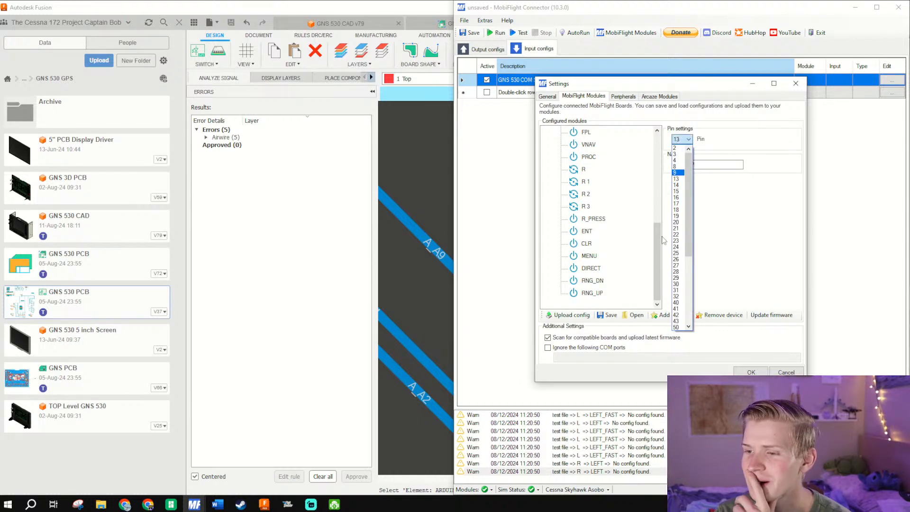
scroll(678, 313, down, 5)
click(679, 317)
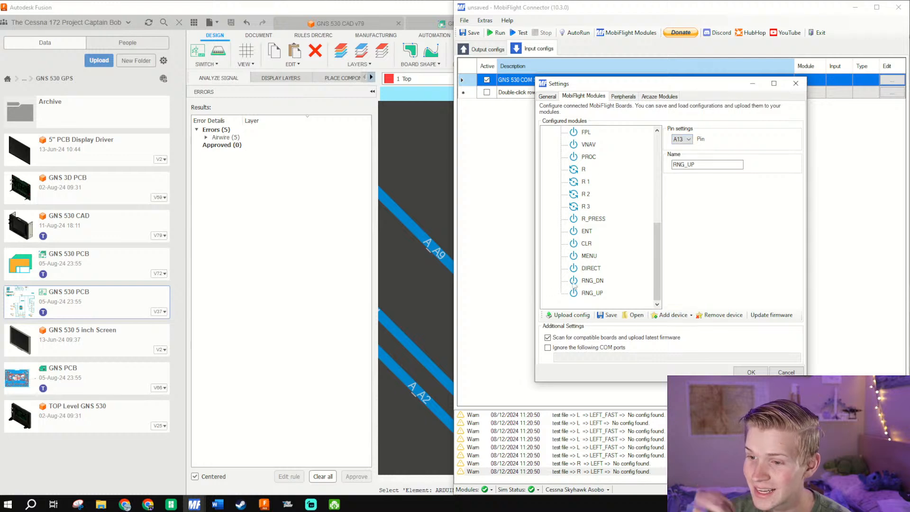
- Set the RNG_DN button's pin to A12
click(592, 280)
click(681, 139)
scroll(676, 299, down, 5)
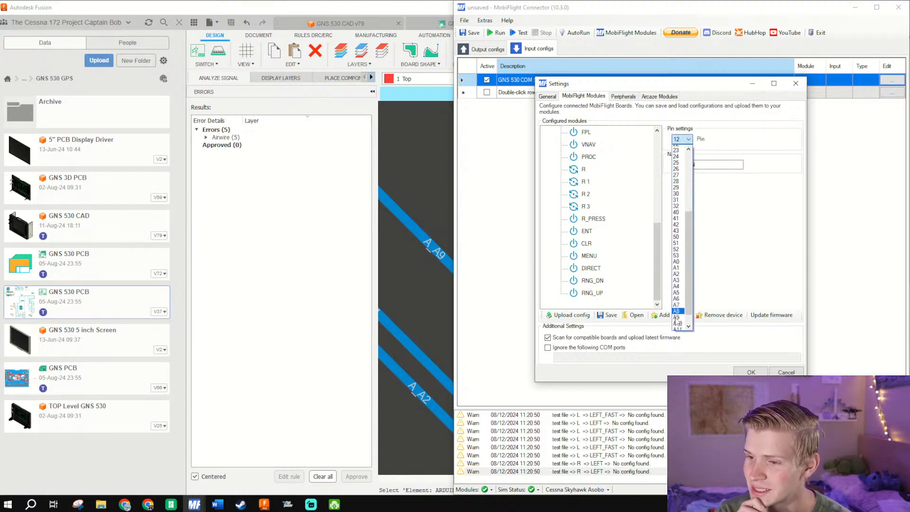
click(677, 319)
- Set the DIRECT button's pin to A11
click(594, 269)
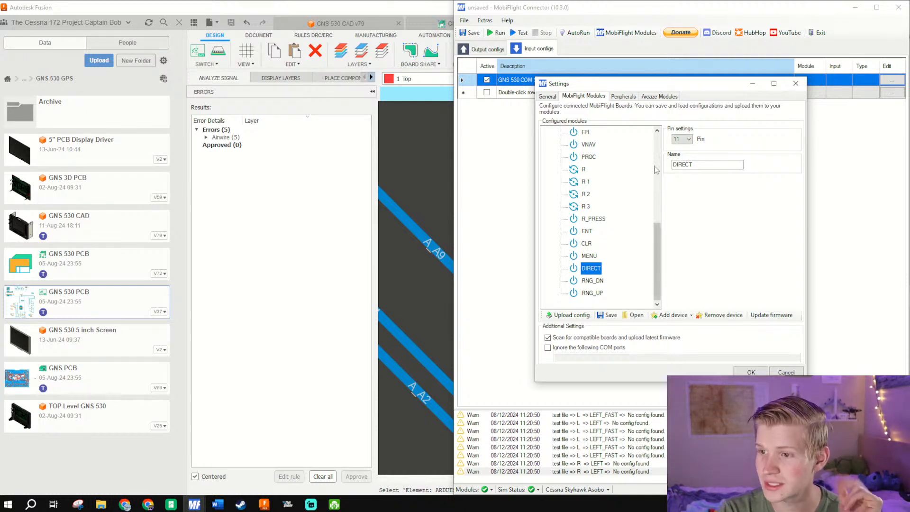
click(682, 140)
scroll(676, 308, down, 5)
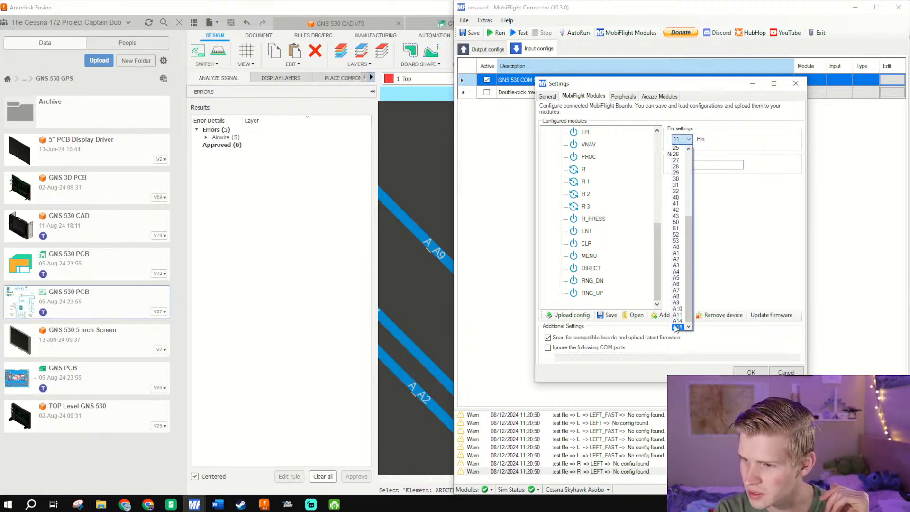
click(675, 316)
- Set the MENU button's pin to A10
click(587, 256)
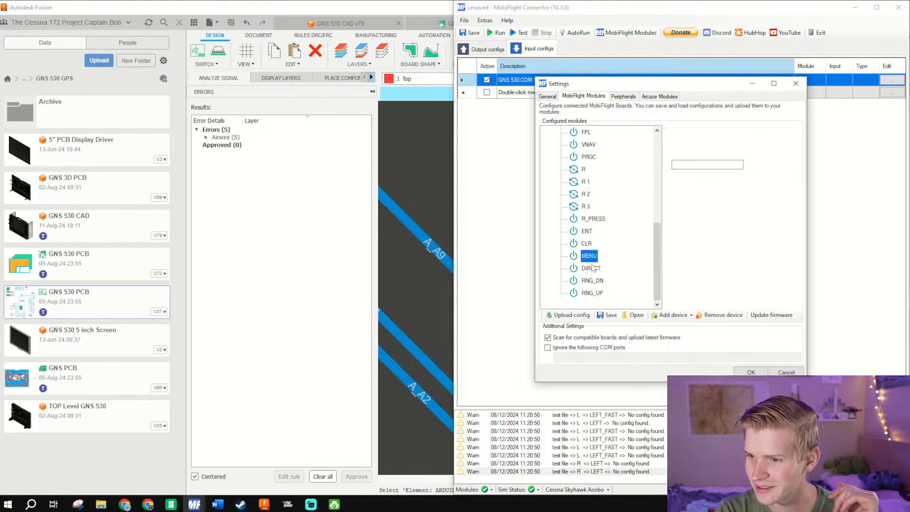
click(683, 139)
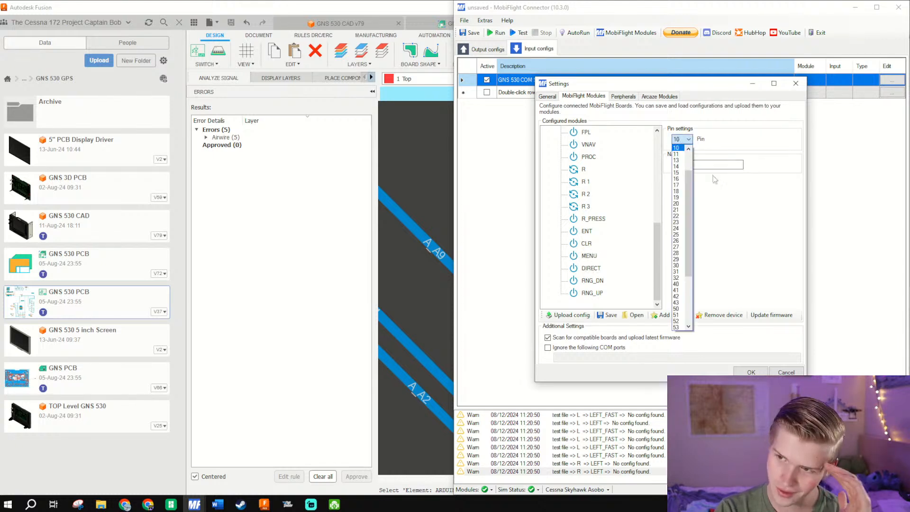
scroll(678, 281, down, 4)
click(677, 315)
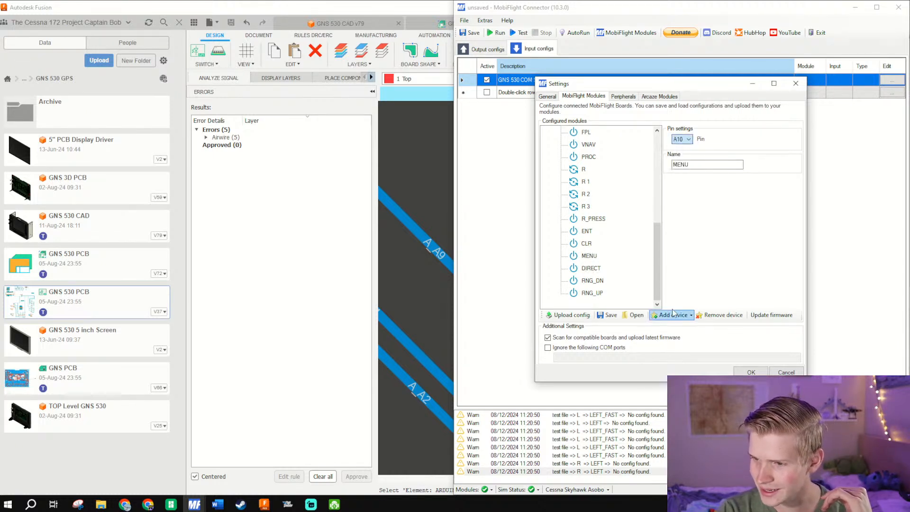
- Switch to the Cessna 172 project spreadsheet in the browser and find the GNS 430/530 pin table on the IDC Level Components sheet
click(586, 243)
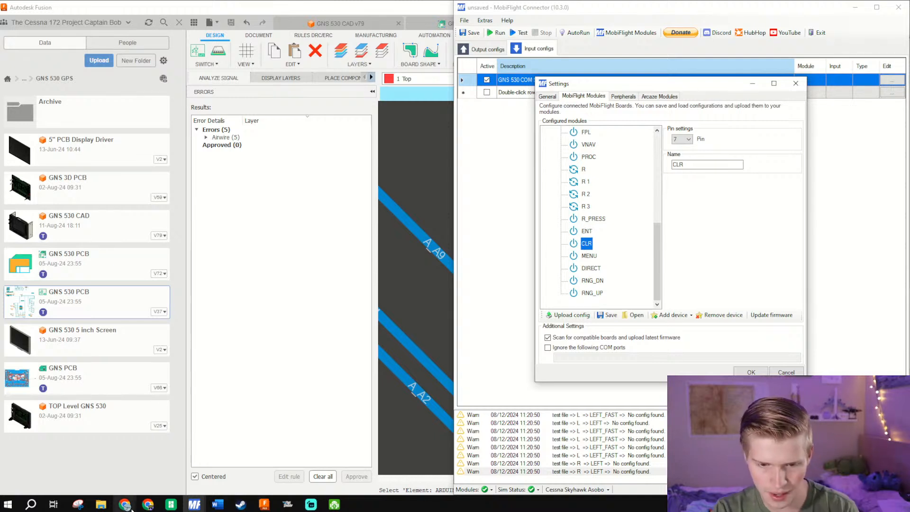
mouse_move(125, 504)
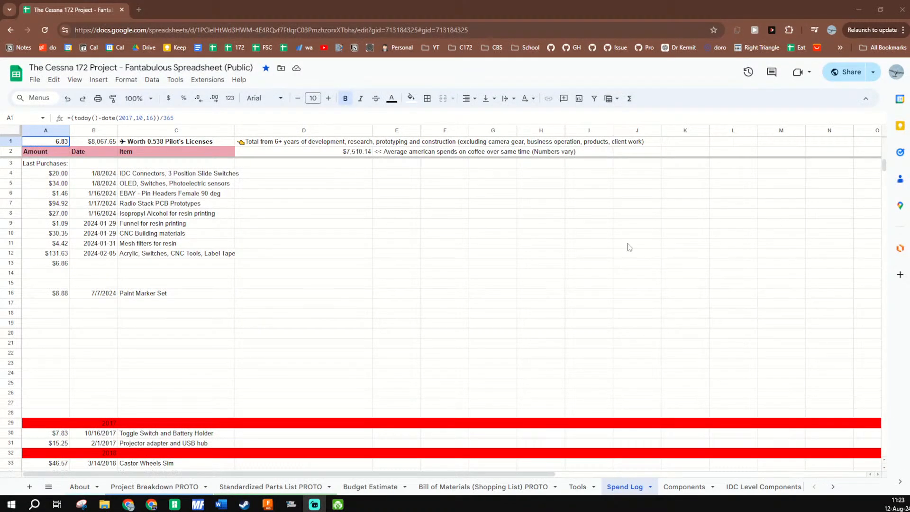
click(271, 486)
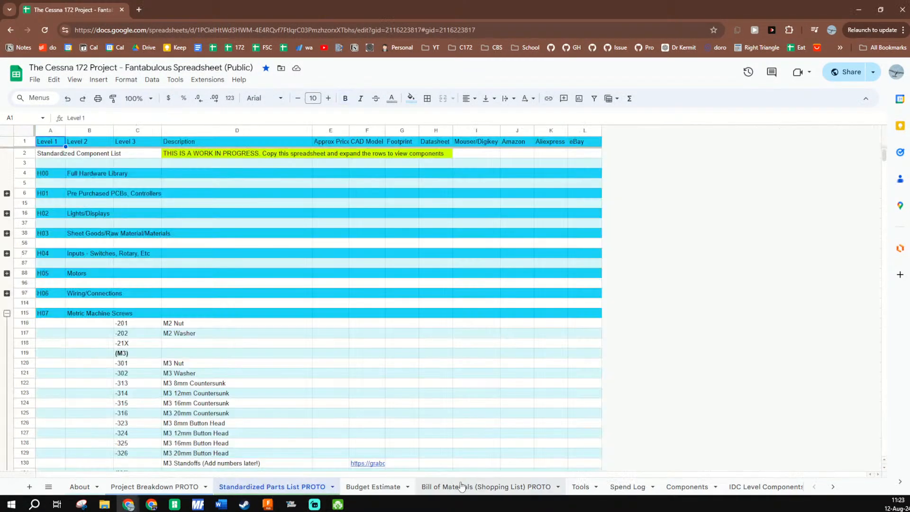
scroll(576, 489, down, 3)
scroll(576, 491, down, 3)
click(659, 487)
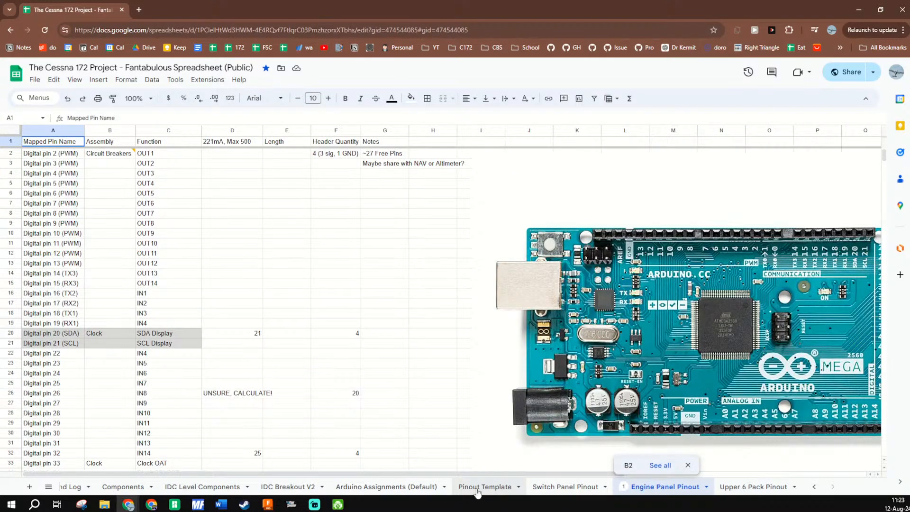
click(269, 487)
scroll(129, 325, down, 1)
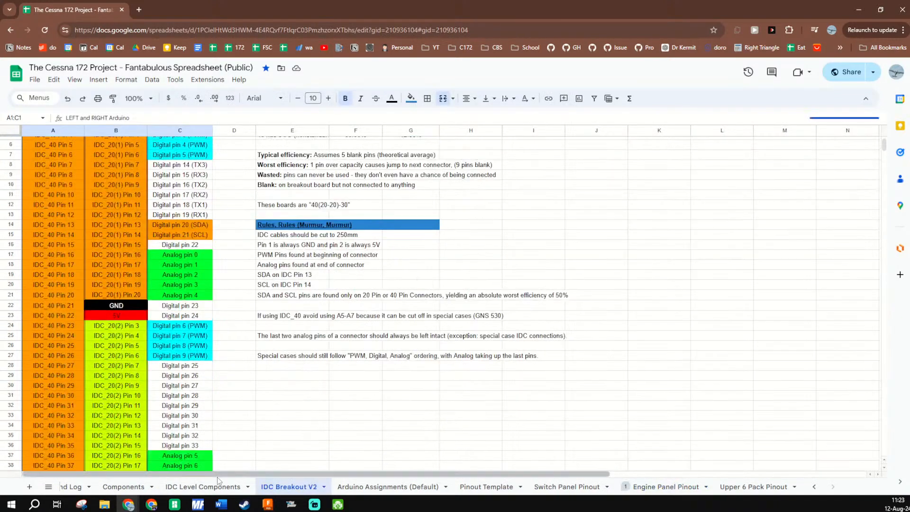
click(218, 487)
scroll(127, 336, down, 2)
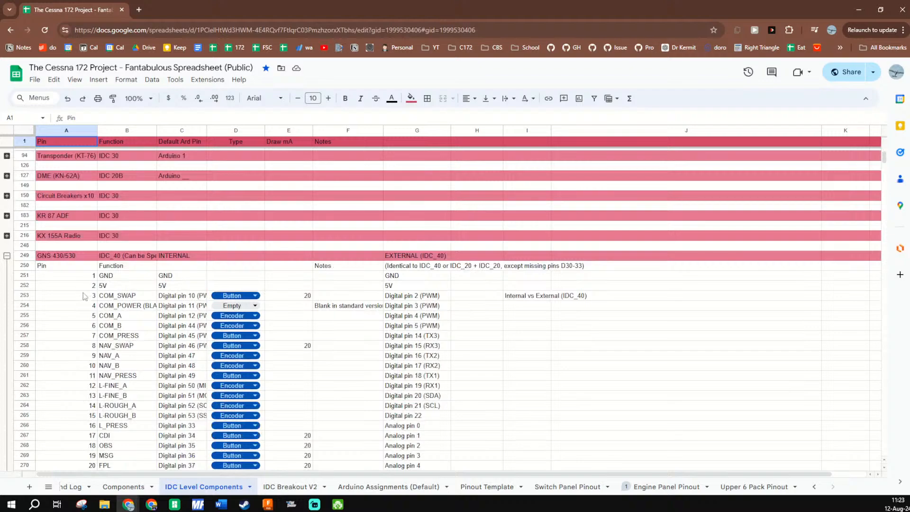
scroll(79, 259, down, 4)
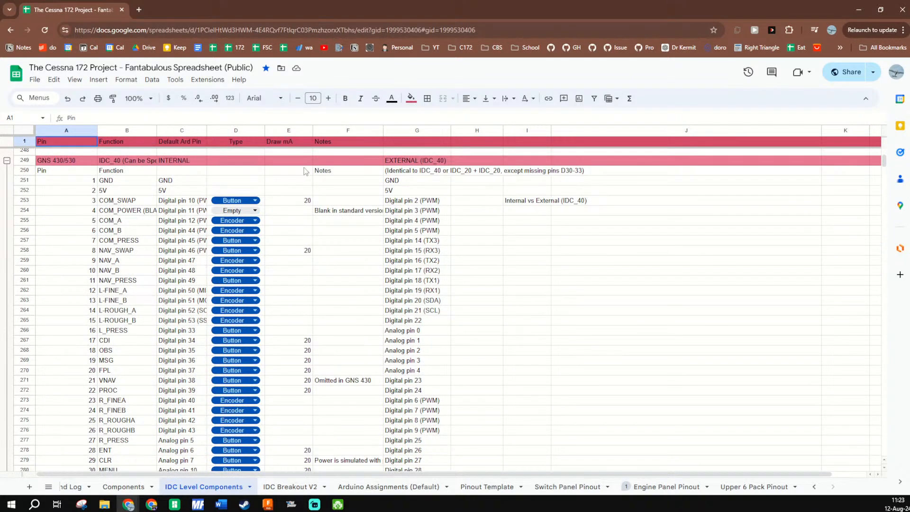
- Arrange the spreadsheet and the MobiFlight Settings window side by side, with the GNS 430/530 pin table in view
drag(399, 4, 1, 143)
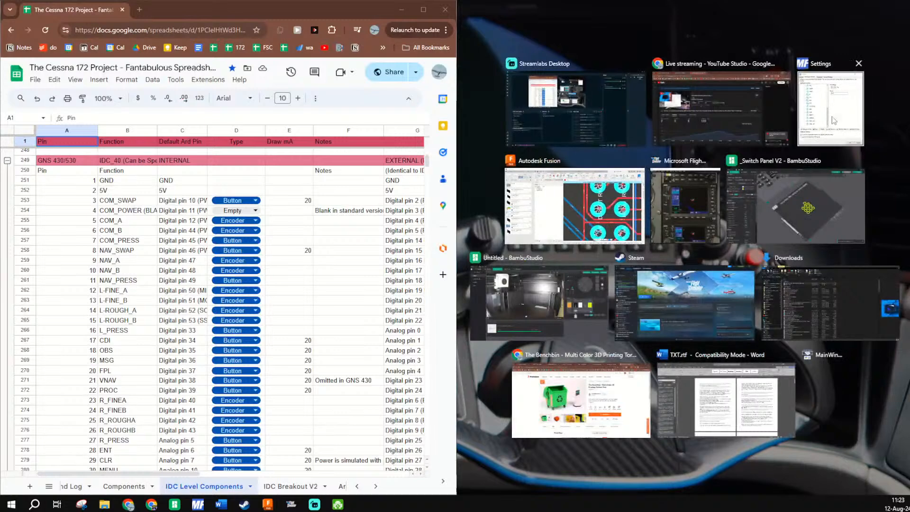
click(807, 114)
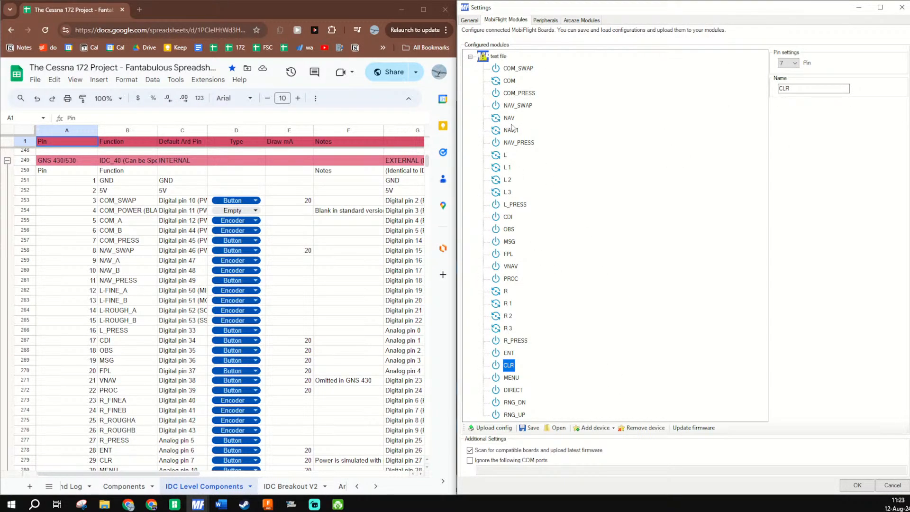
scroll(238, 182, down, 2)
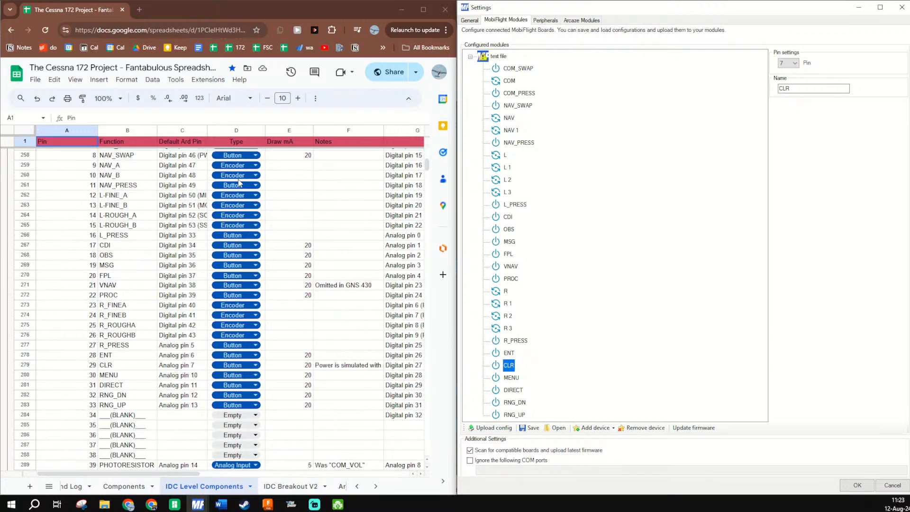
scroll(356, 173, up, 4)
scroll(313, 197, down, 2)
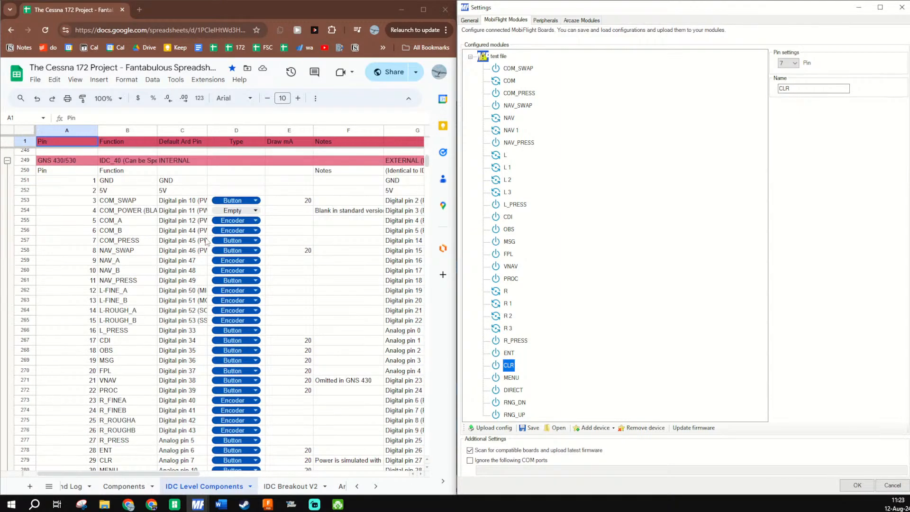
- Compare the pins of COM_SWAP, COM, COM_PRESS and NAV_SWAP in the module settings with the spreadsheet's default Arduino pins
click(175, 185)
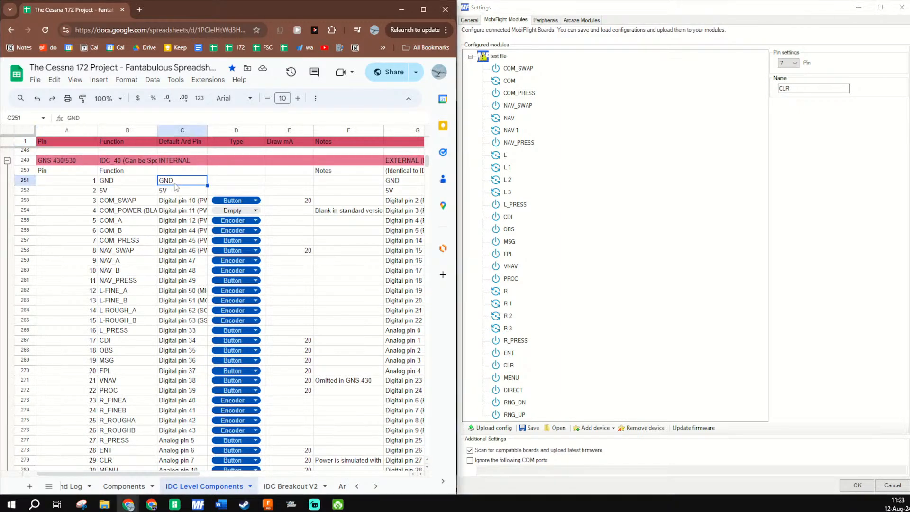
click(174, 202)
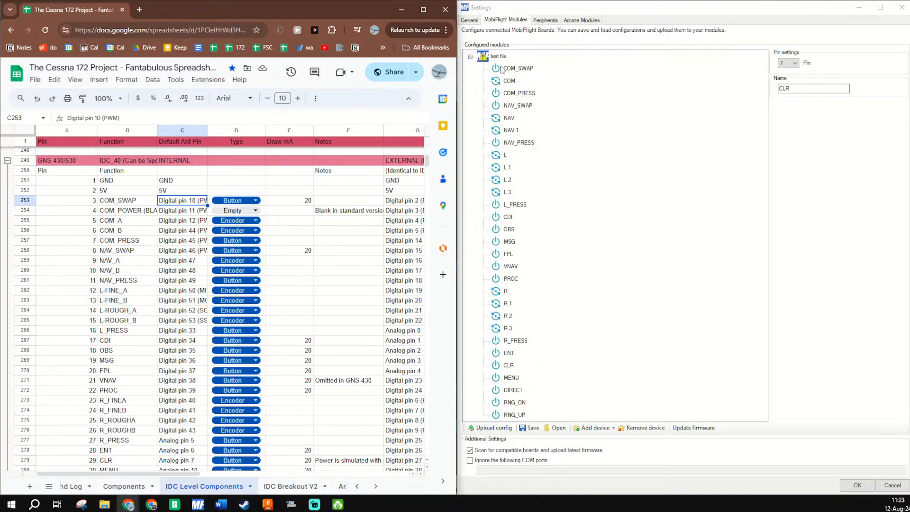
click(516, 74)
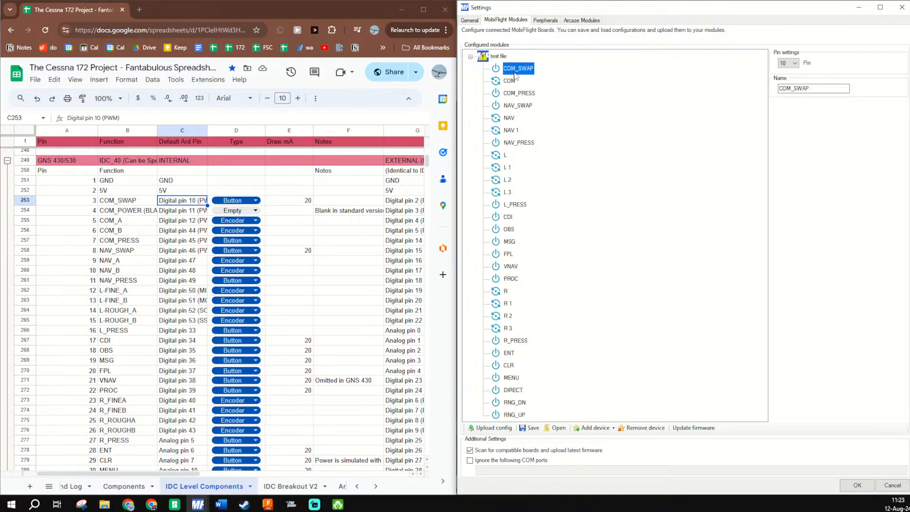
key(Down)
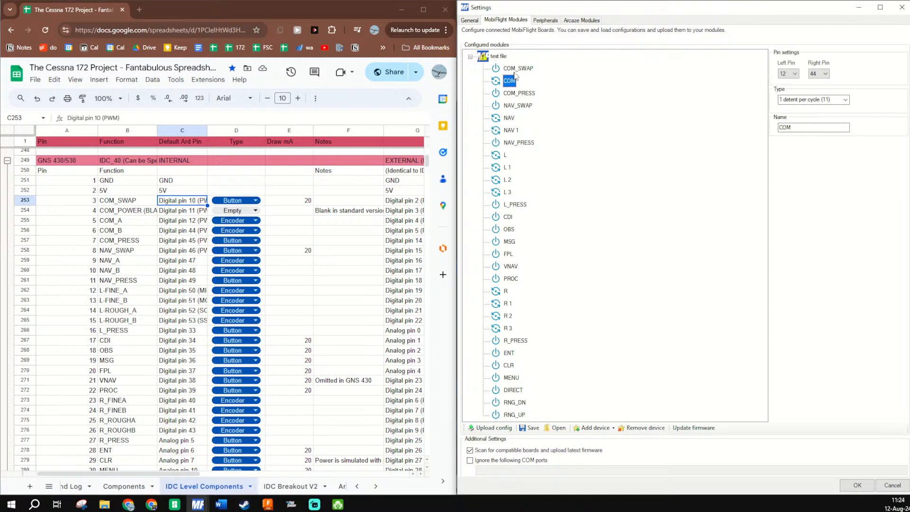
key(Down)
key(Up)
click(191, 242)
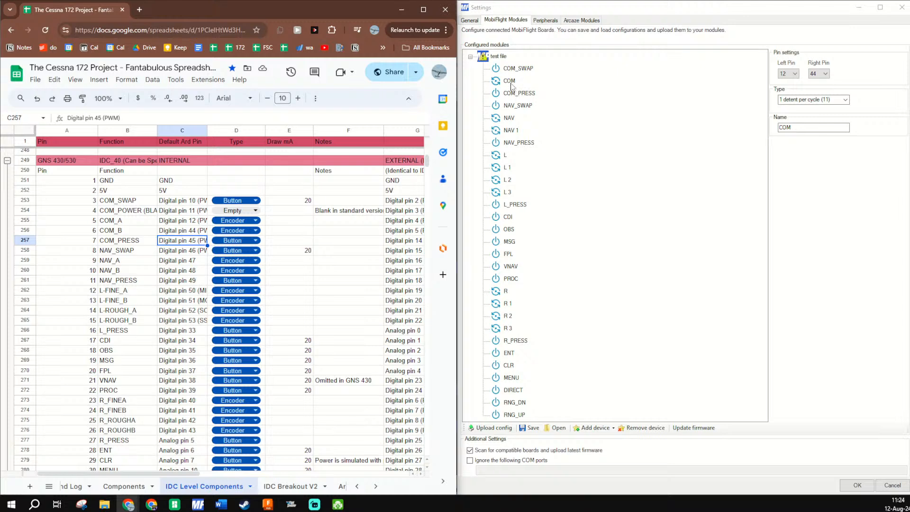
click(518, 93)
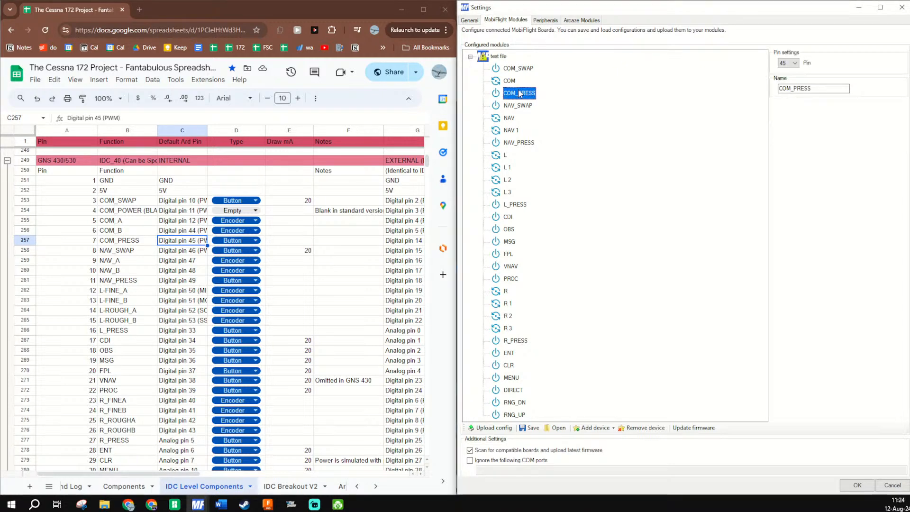
key(Down)
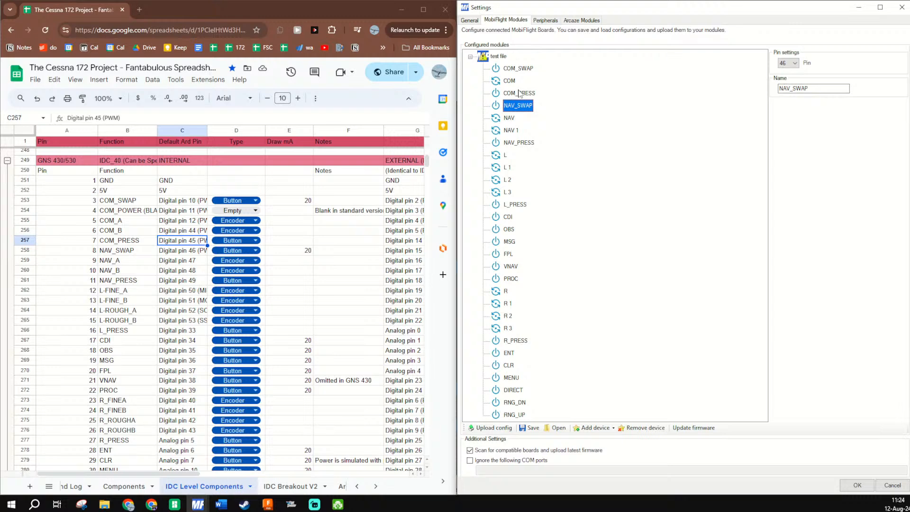
- Remove the duplicate NAV encoder on pins 47 and 44, and rename the NAV 1 encoder as NAV
key(Down)
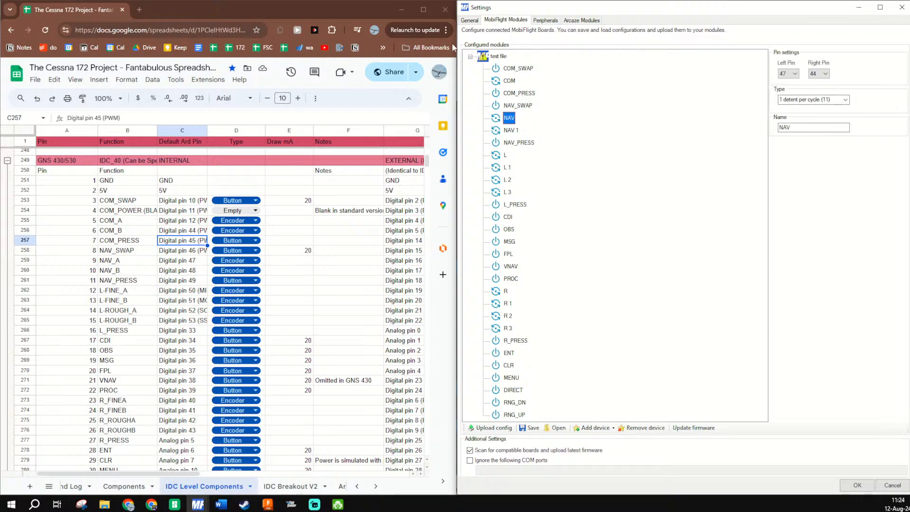
click(511, 131)
click(509, 119)
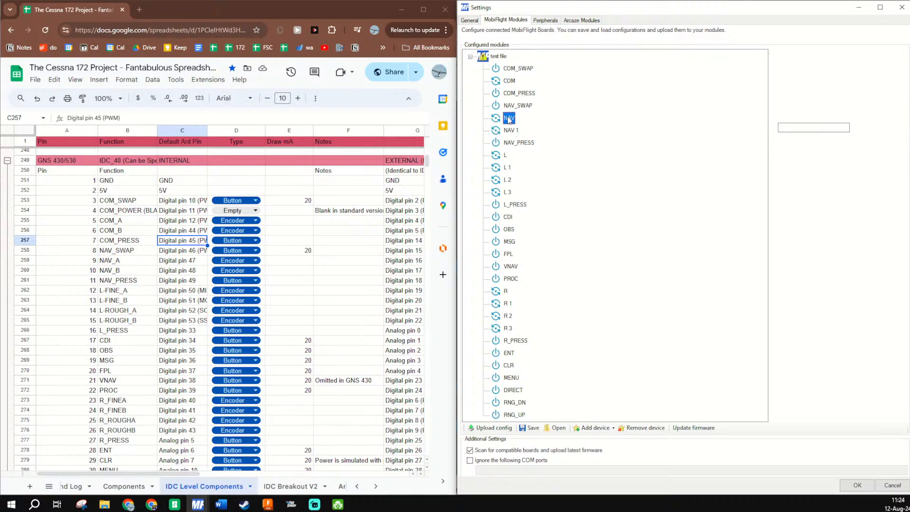
click(644, 429)
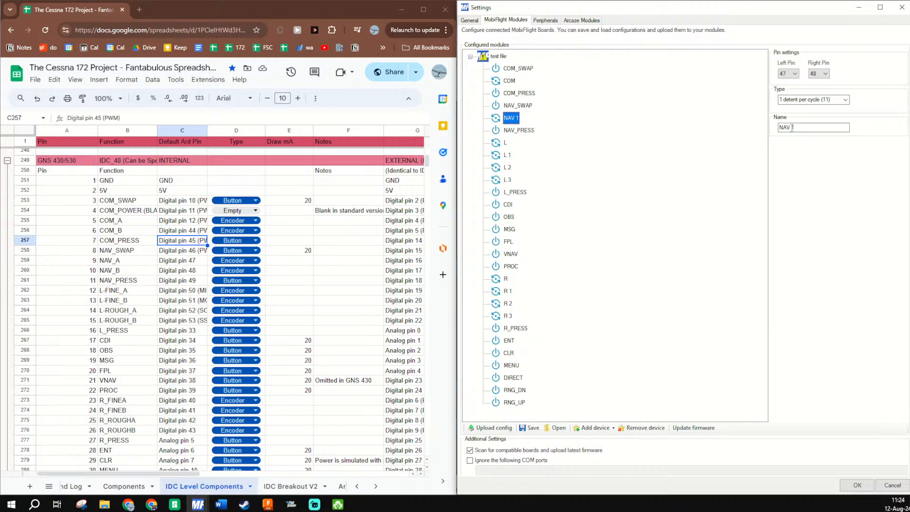
key(BackSpace)
- Remove the encoders L, L 1, L 2 and L 3 and the L_PRESS button from the module
click(515, 130)
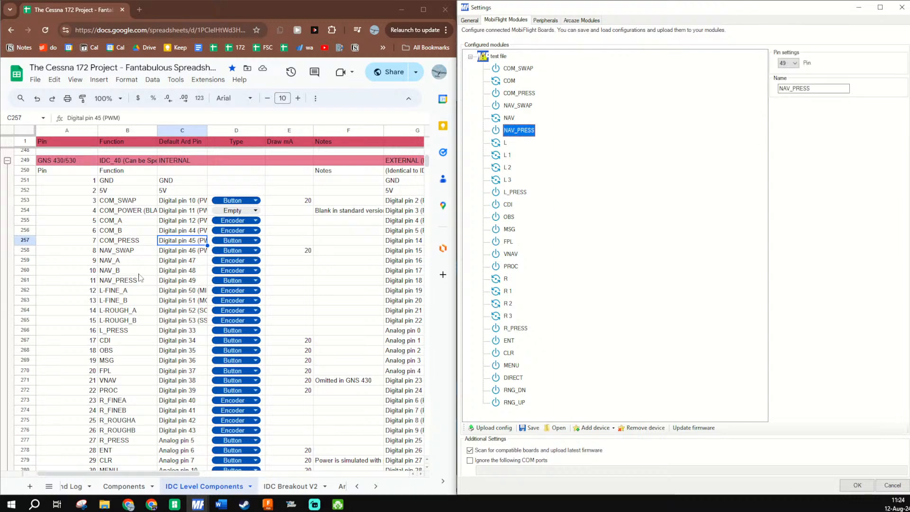
click(505, 143)
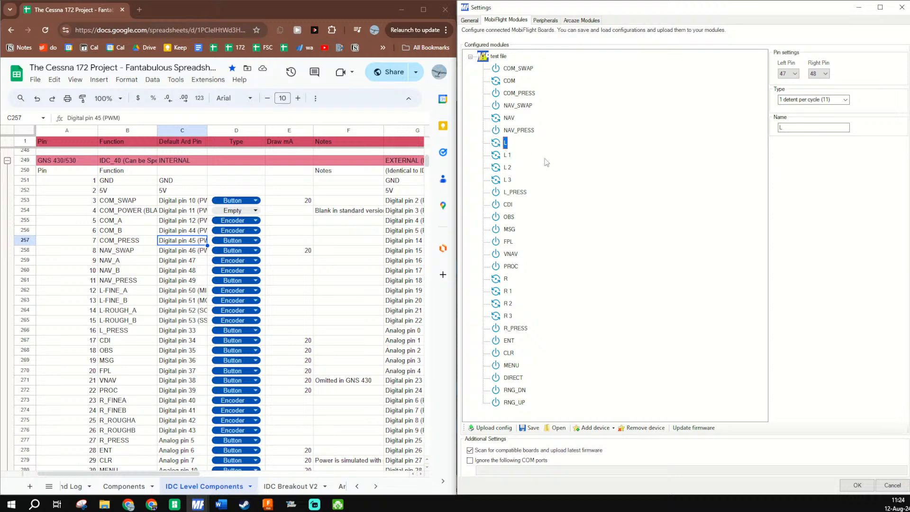
click(634, 430)
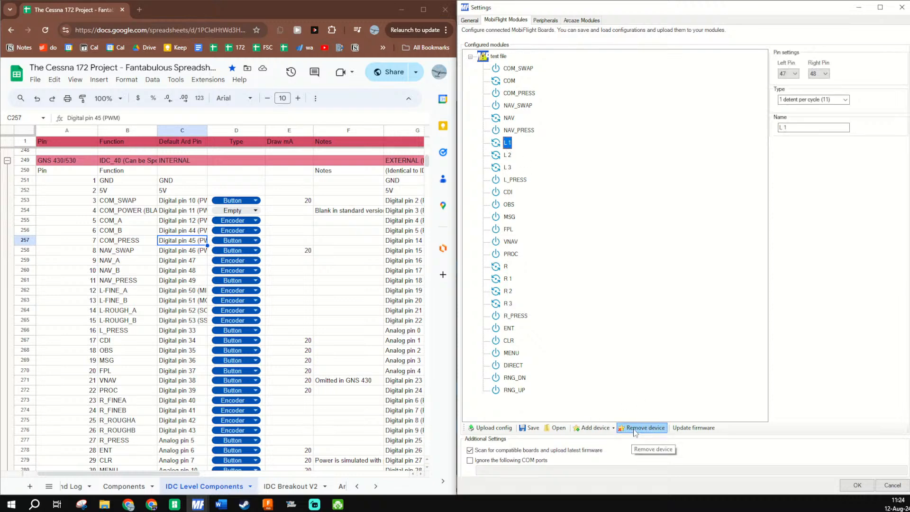
click(634, 430)
click(634, 430)
click(634, 430)
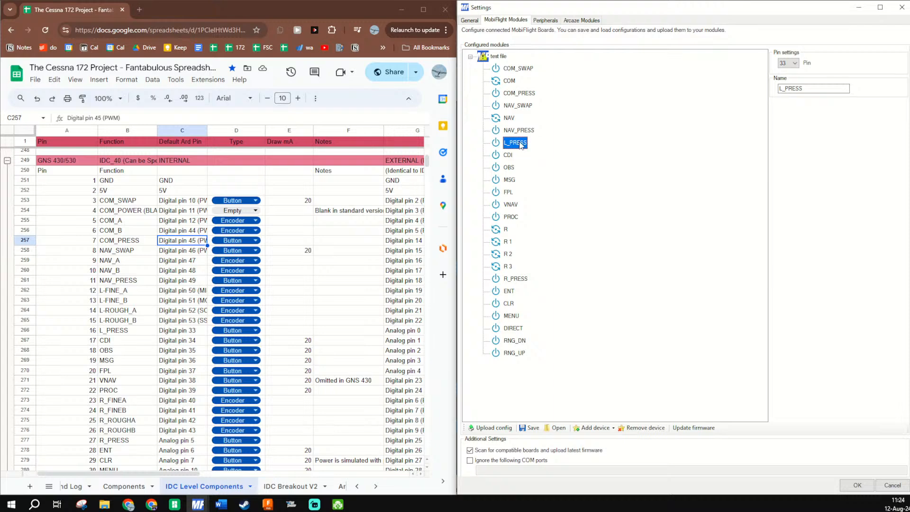
click(639, 426)
- Compare the devices around NAV_PRESS with the spreadsheet and examine the pin rows for L-FINE and L-ROUGH
click(519, 133)
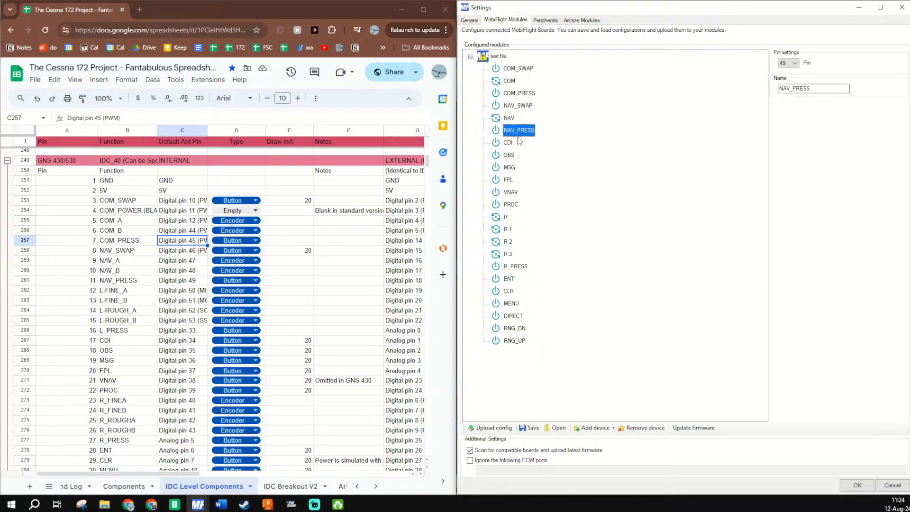
click(508, 144)
click(530, 134)
drag(114, 286, 222, 331)
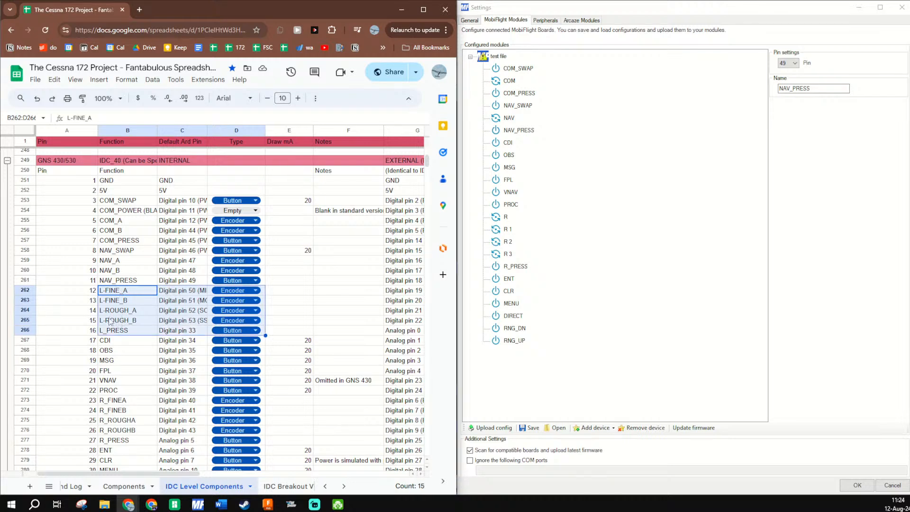
drag(119, 290, 214, 323)
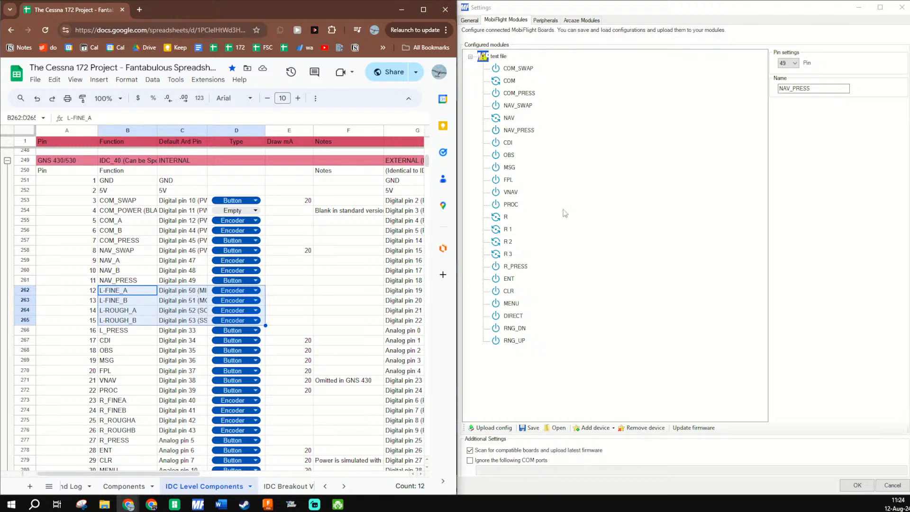
- Add an encoder device to the module and name it Left Fine
click(582, 428)
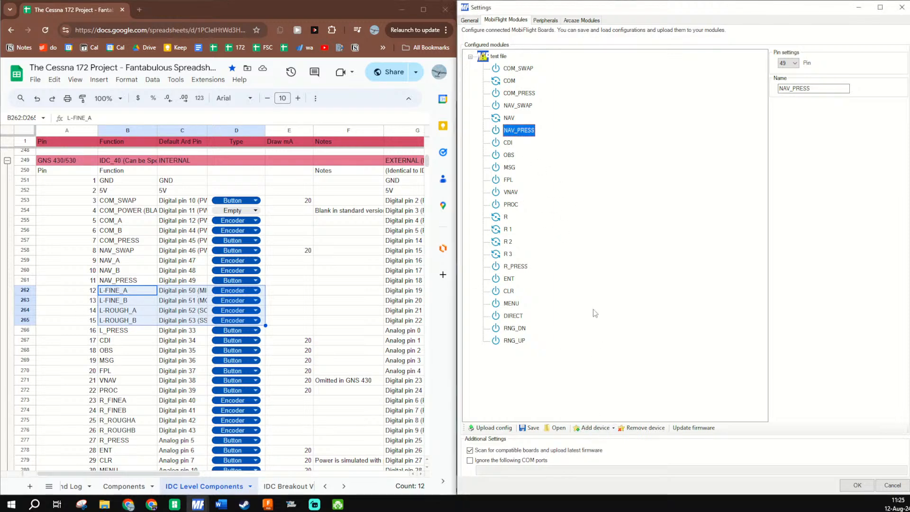
click(590, 428)
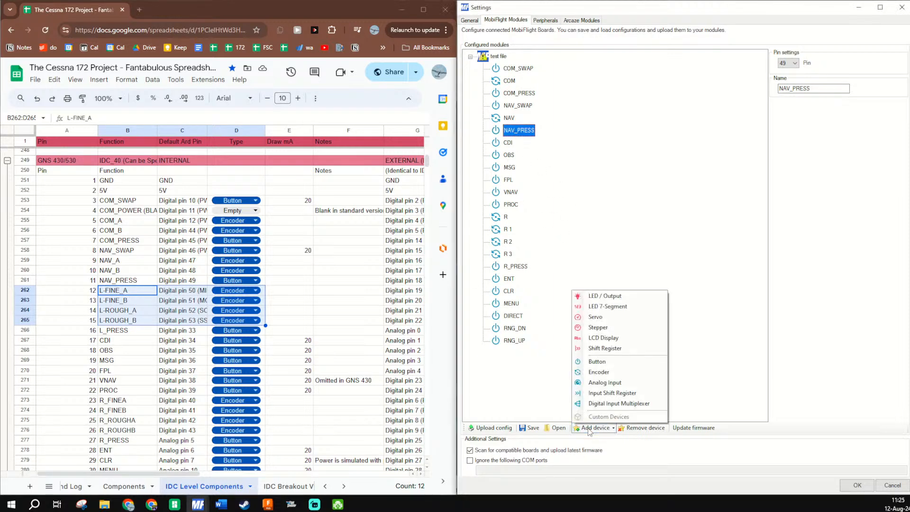
click(599, 373)
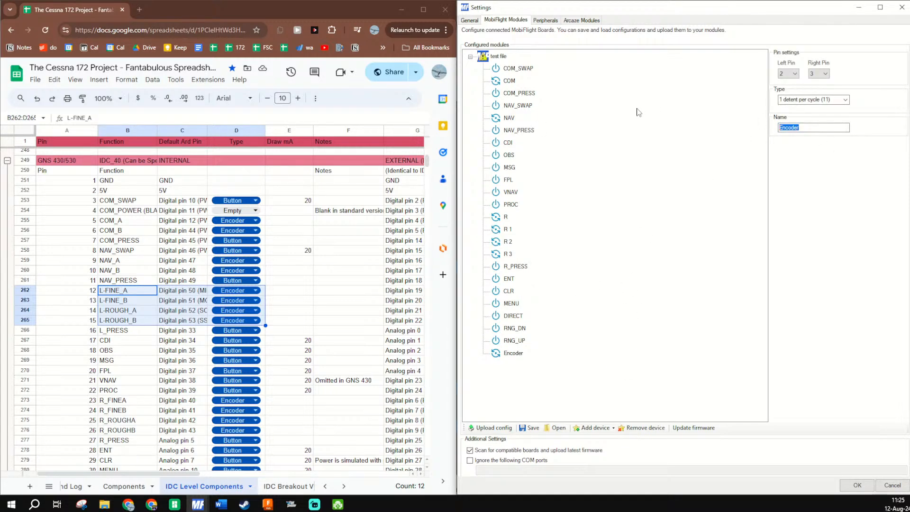
text(L)
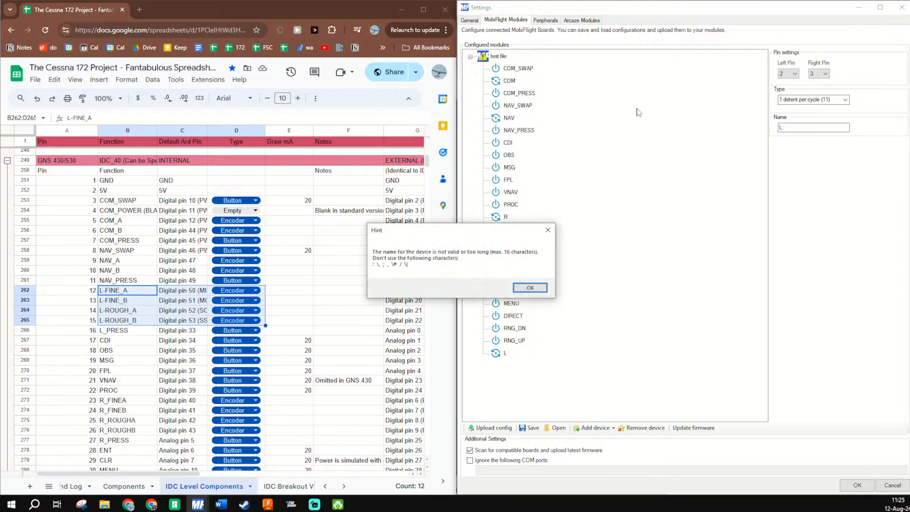
key(Escape)
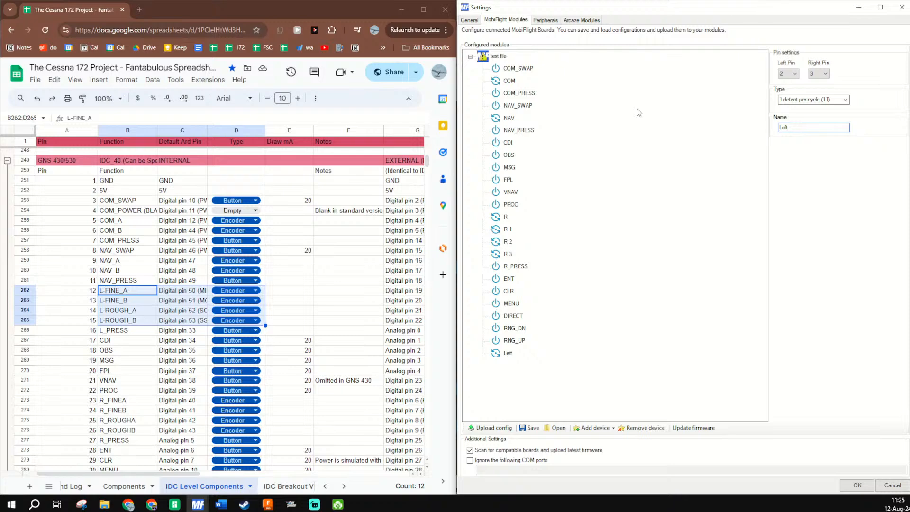
text(eft Fine)
- Assign the Left Fine encoder pin 50 as its left pin and pin 51 as its right pin
click(788, 74)
scroll(786, 237, down, 3)
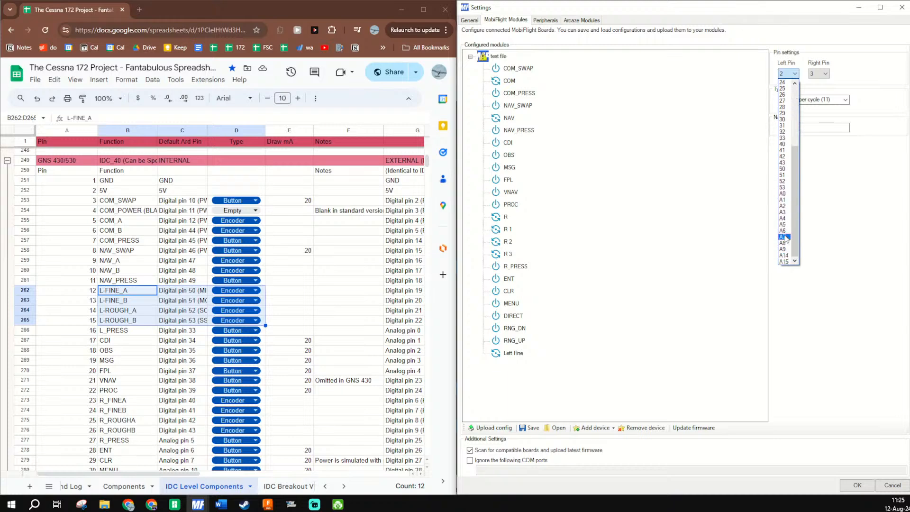
click(786, 176)
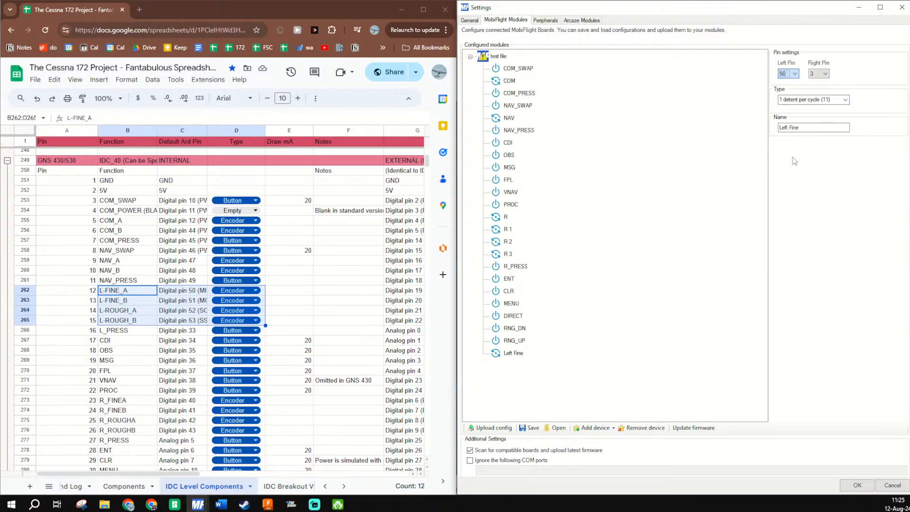
click(819, 73)
scroll(816, 227, down, 5)
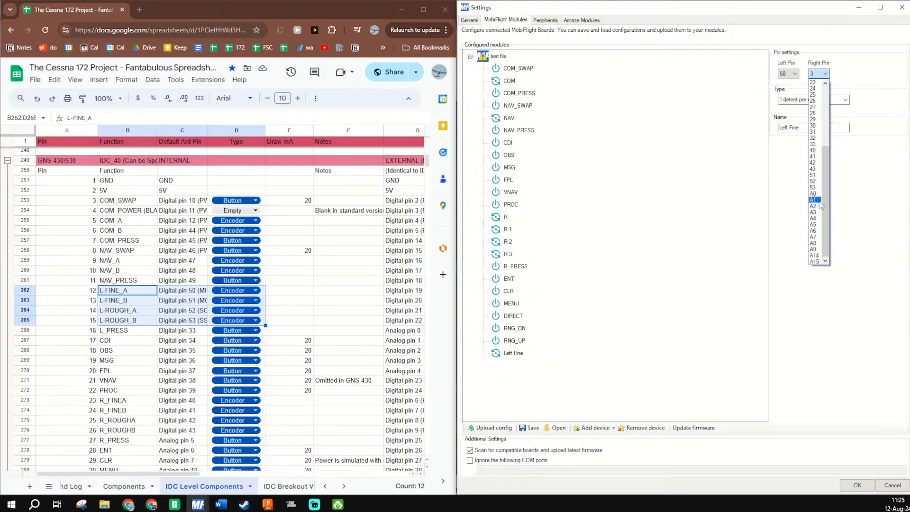
click(814, 177)
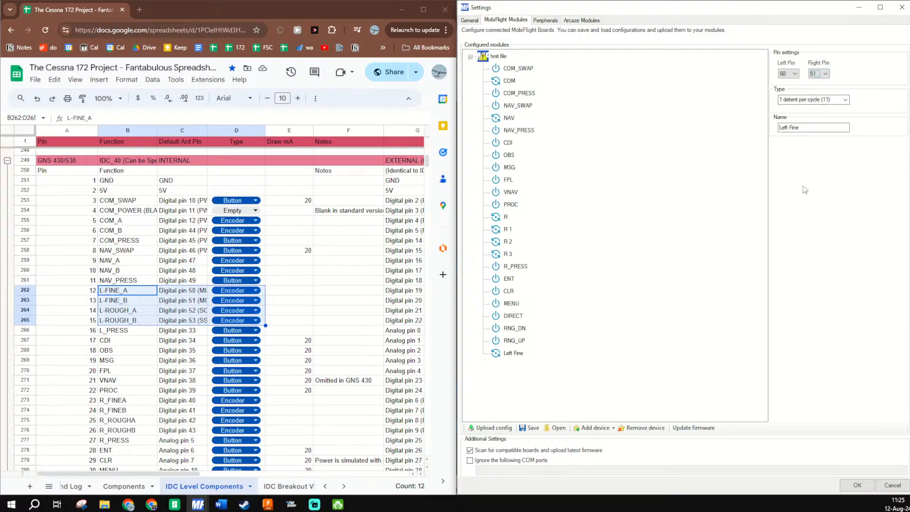
- Upload the current device configuration to the module
click(492, 428)
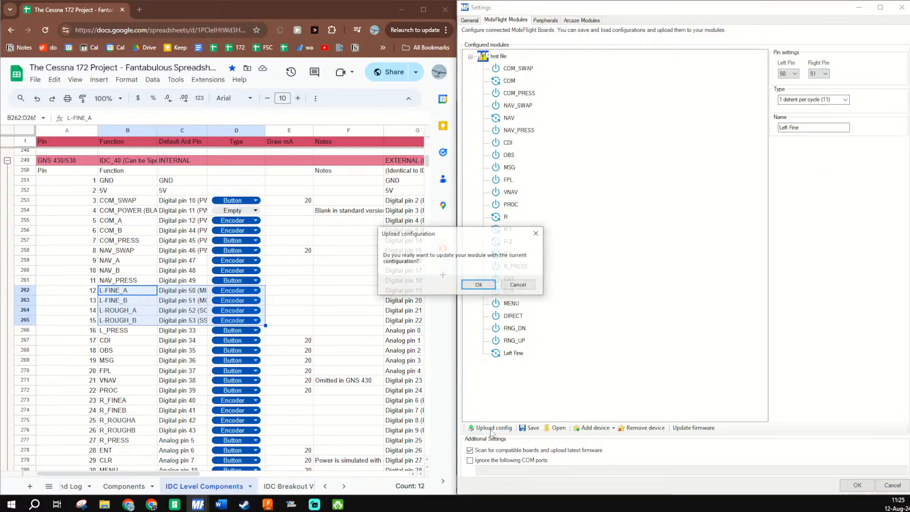
click(479, 285)
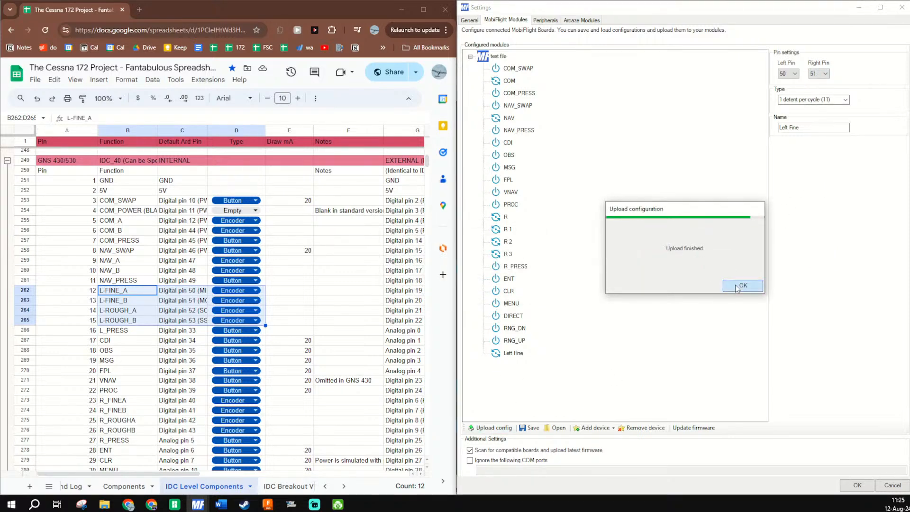
click(742, 285)
- Add another encoder device to the module and name it Left Rough
click(598, 428)
click(599, 429)
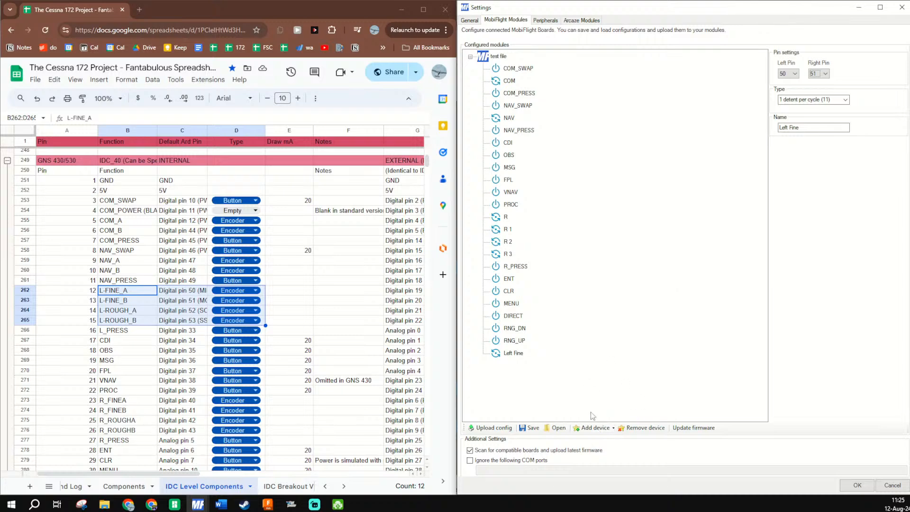
click(599, 429)
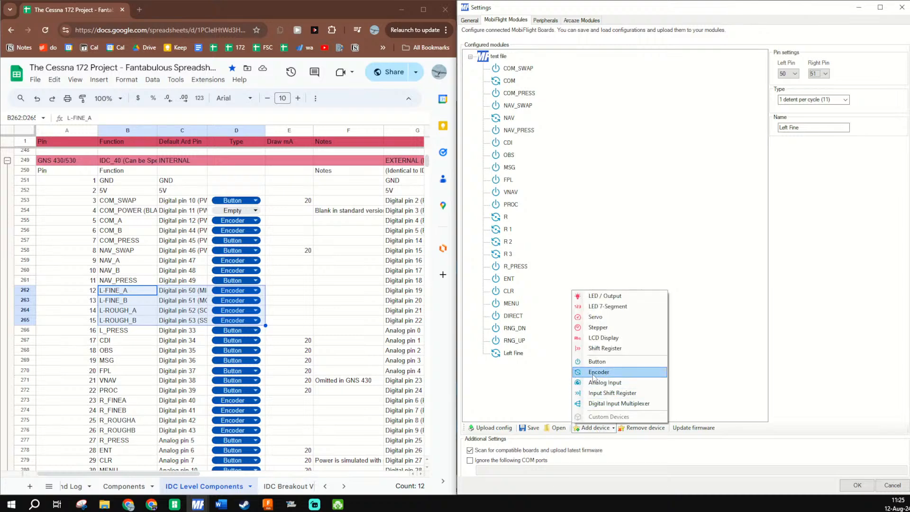
click(593, 373)
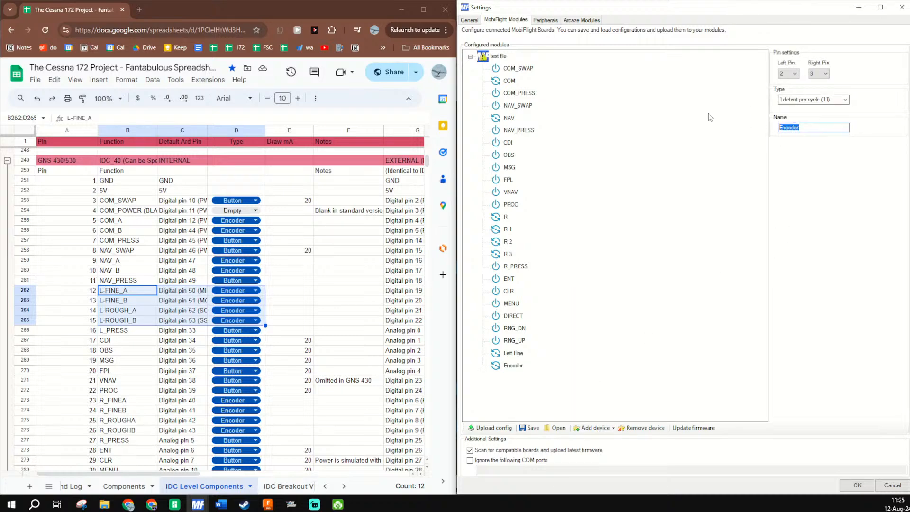
text(R)
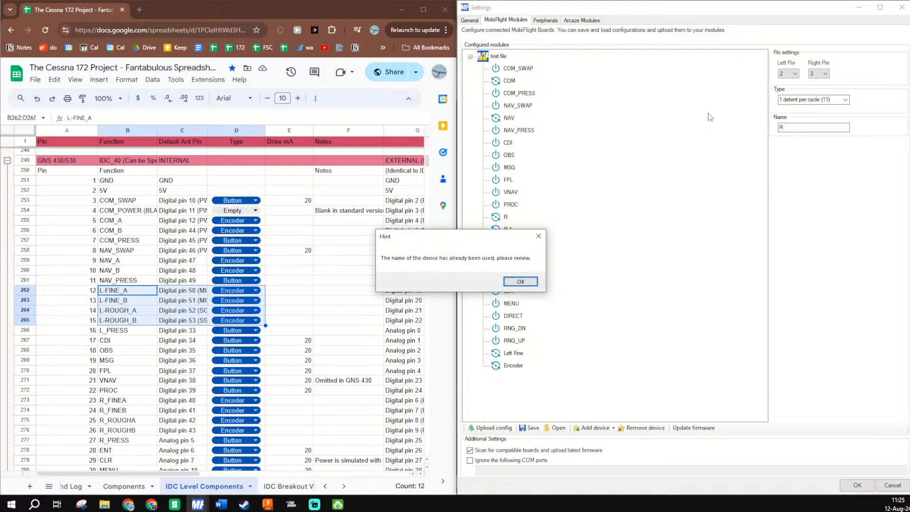
key(Return)
key(BackSpace)
text(L)
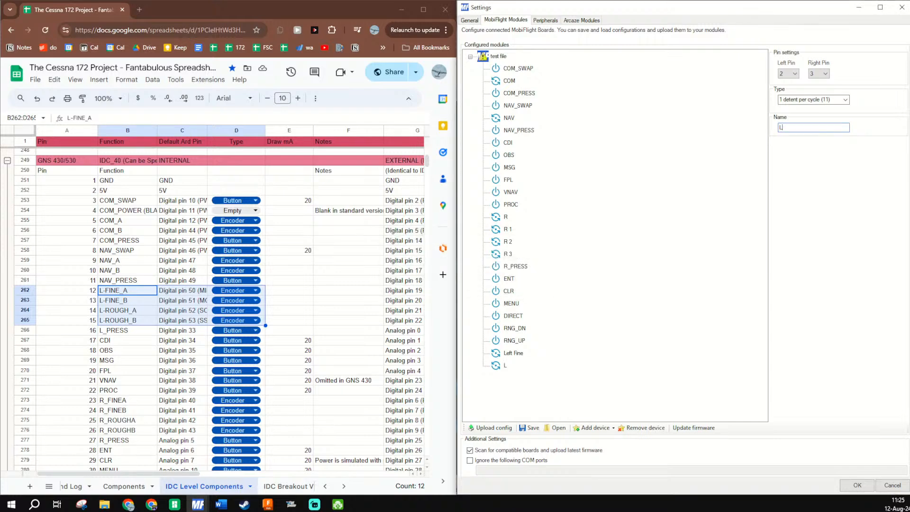
text(eft Rough)
- Assign the Left Rough encoder pin 52 as its left pin and pin 53 as its right pin
click(795, 74)
scroll(785, 214, down, 5)
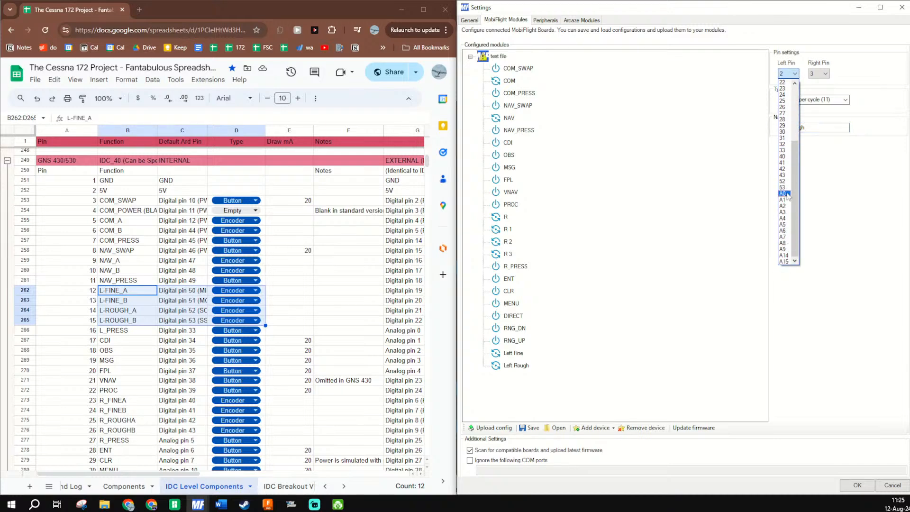
click(786, 182)
click(825, 74)
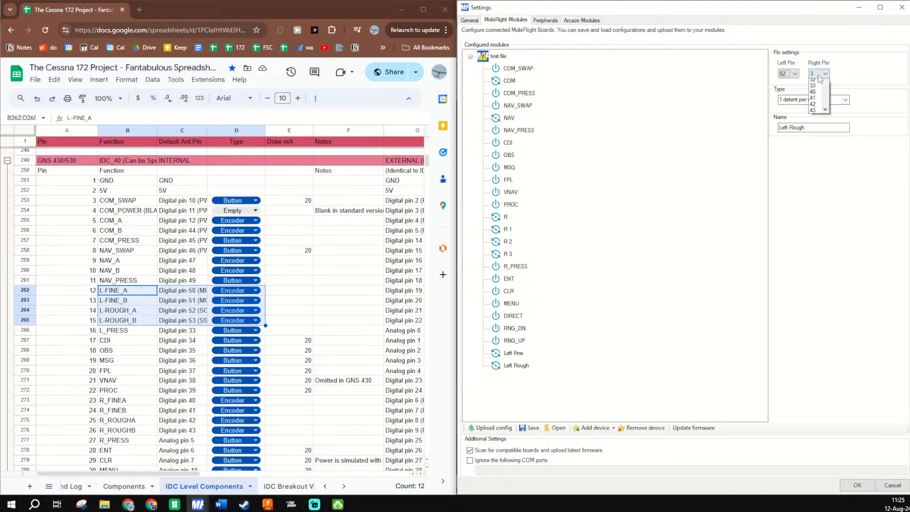
scroll(816, 226, down, 5)
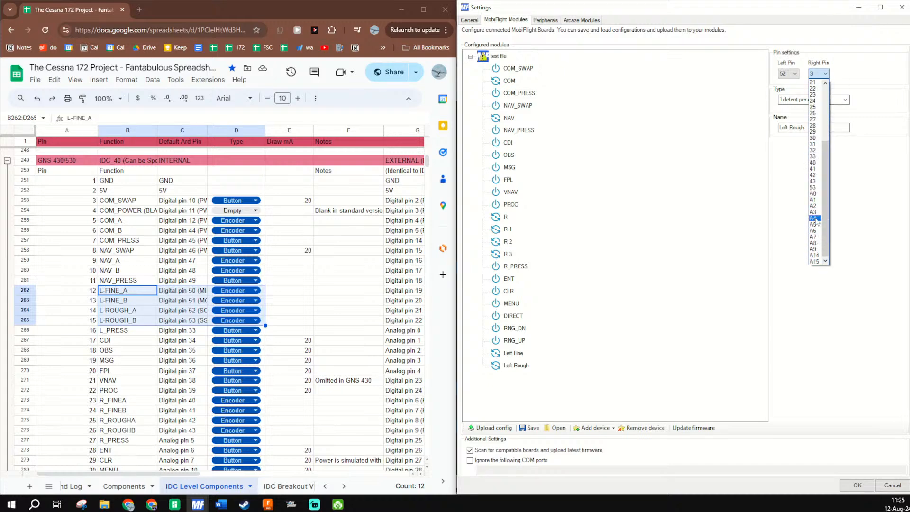
click(814, 187)
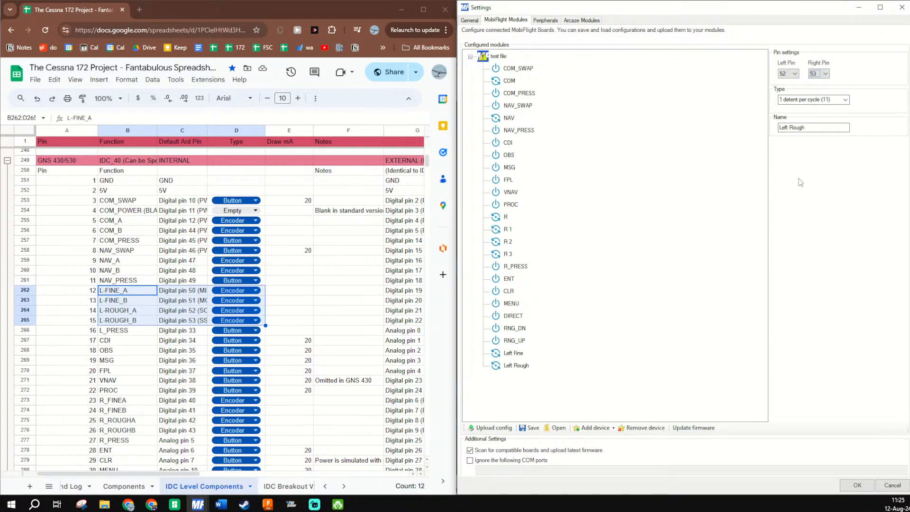
- Remove the encoders R, R 1, R 2 and R 3 from the module
click(506, 217)
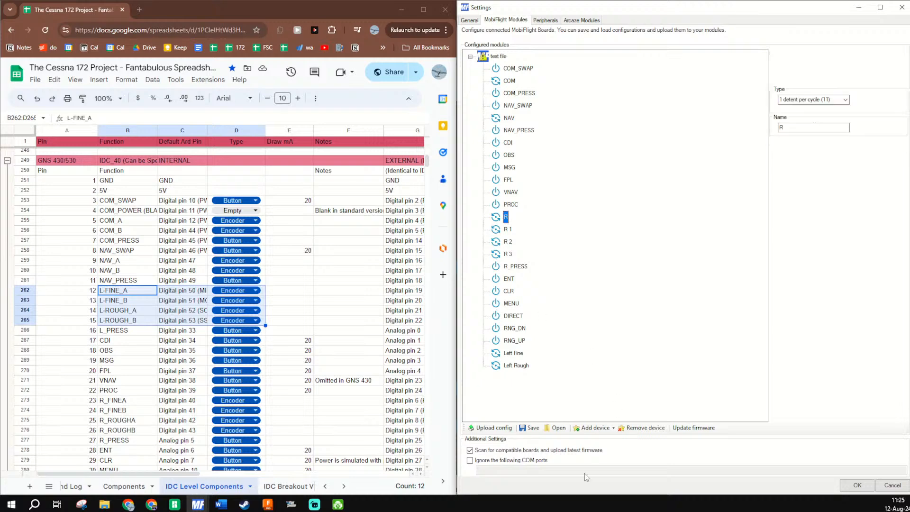
click(647, 428)
click(647, 428)
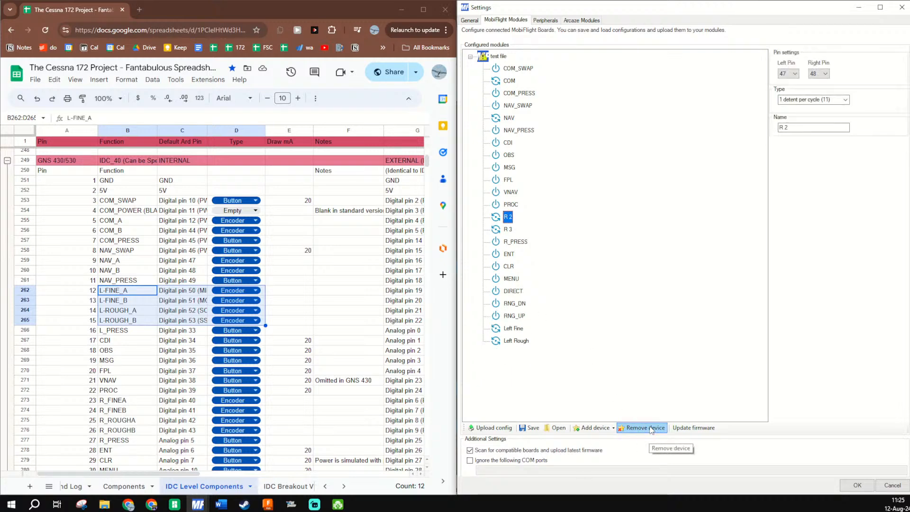
click(647, 428)
click(652, 428)
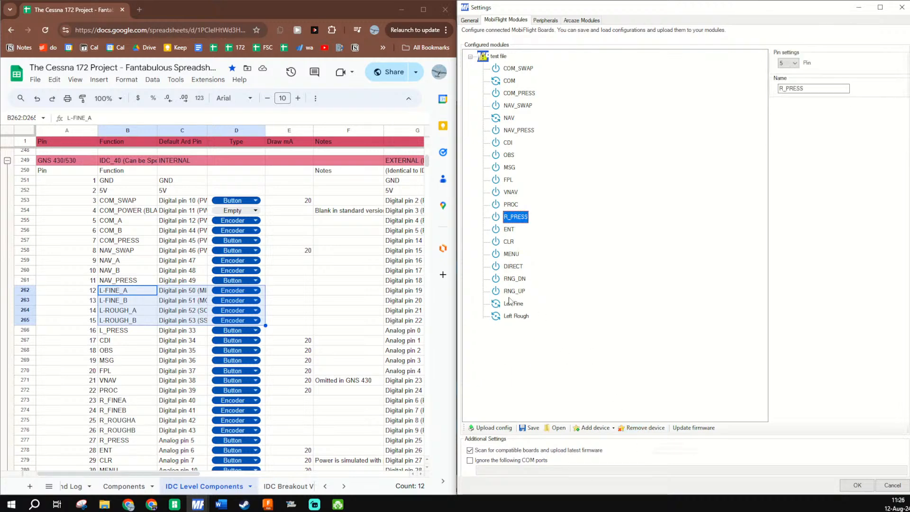
- Add an encoder device to the module and name it Right Fine
click(595, 429)
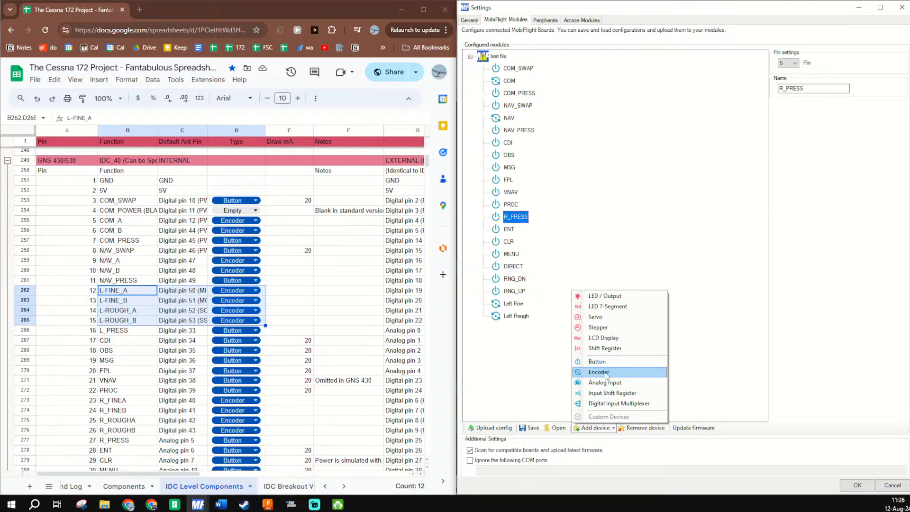
click(608, 375)
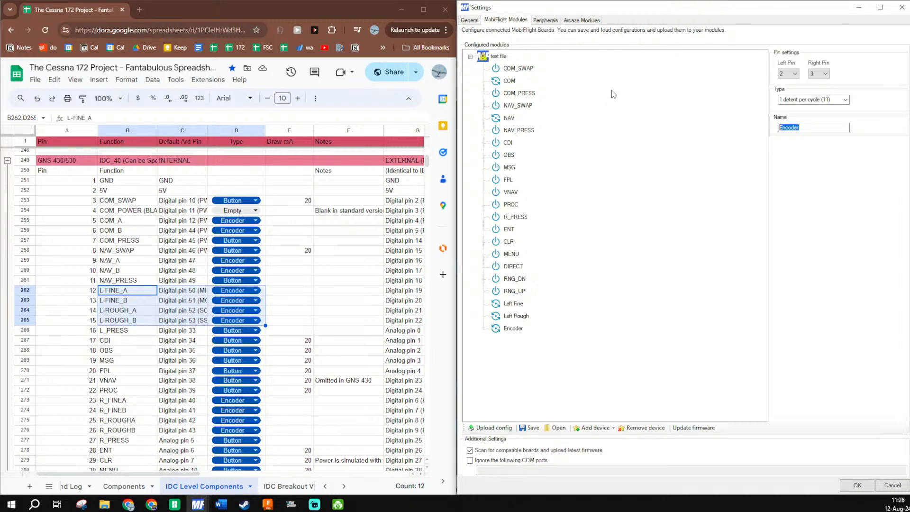
text(Right Fine)
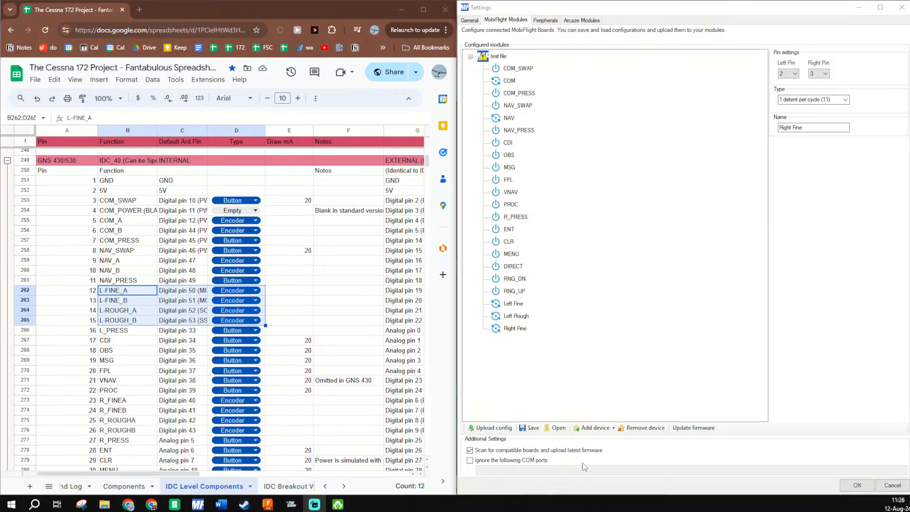
- Add one more encoder device to the module and name it Right Rough
click(588, 429)
click(598, 372)
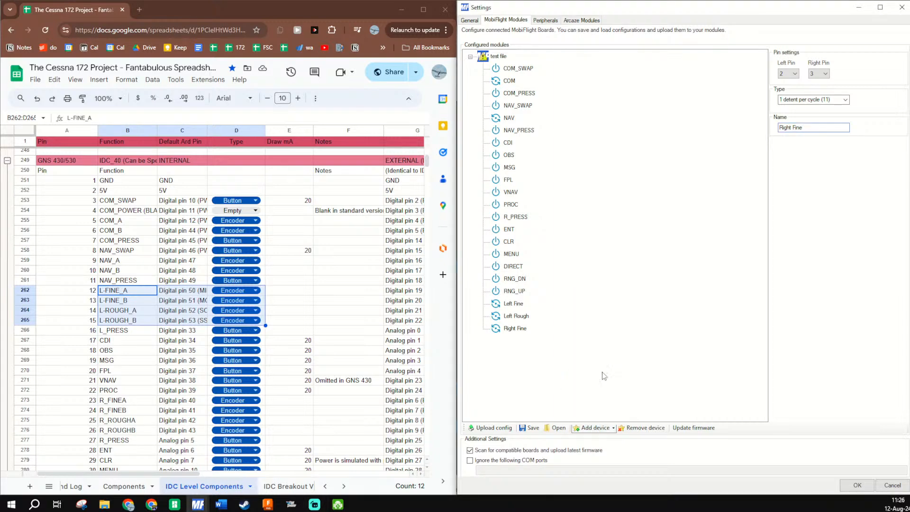
double_click(825, 128)
text(Right Rough)
click(559, 365)
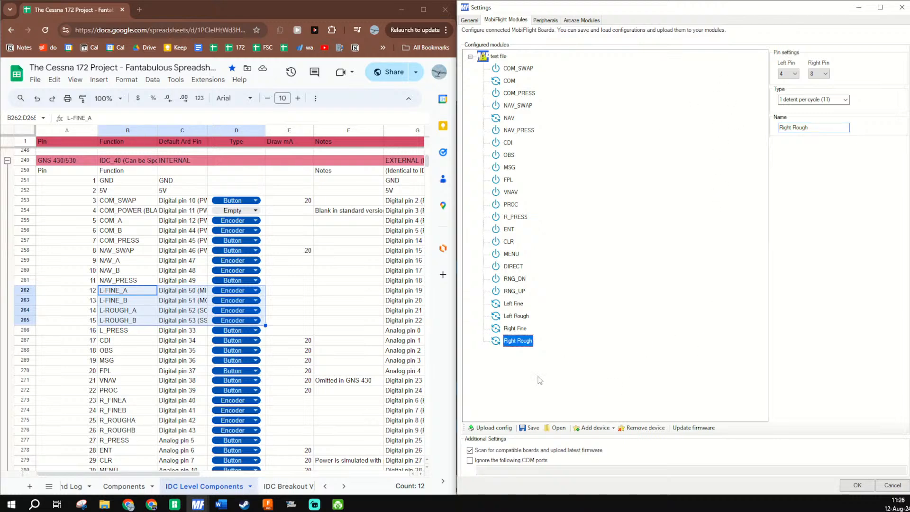
- Upload the current device configuration to the test file module and accept the module settings
click(493, 428)
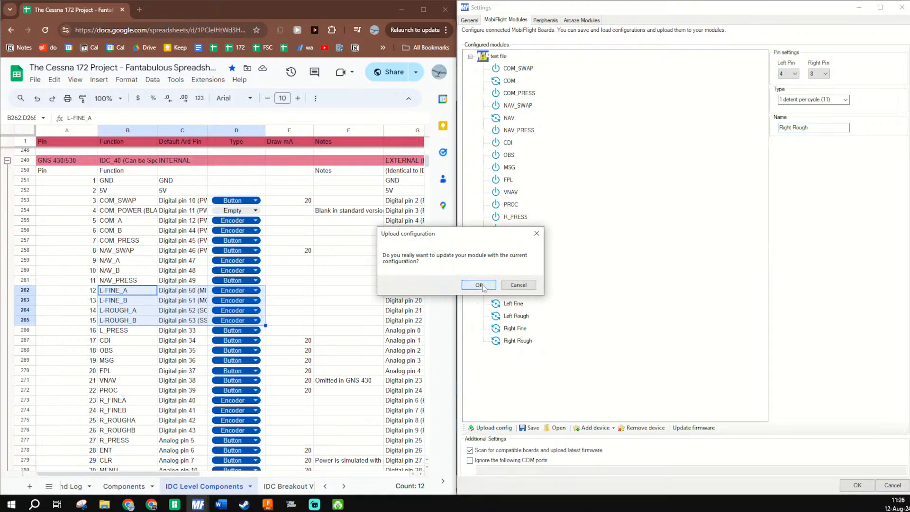
click(478, 286)
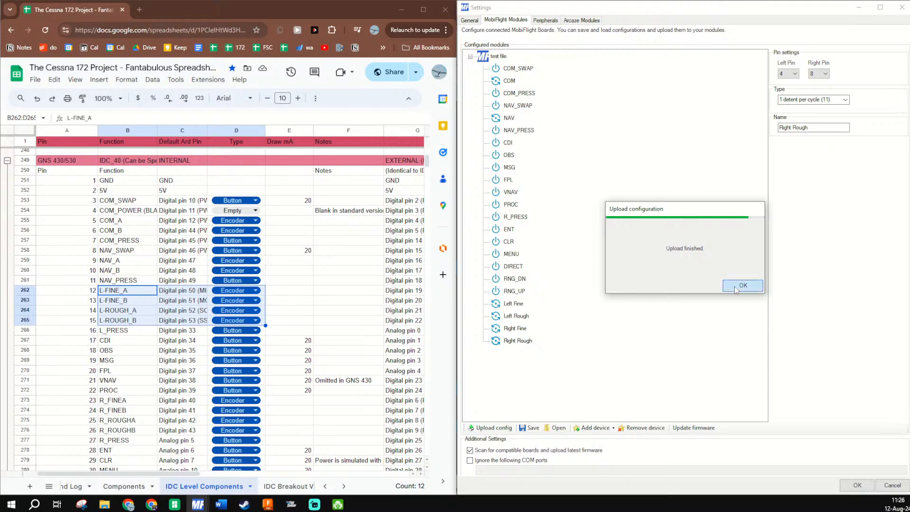
click(736, 287)
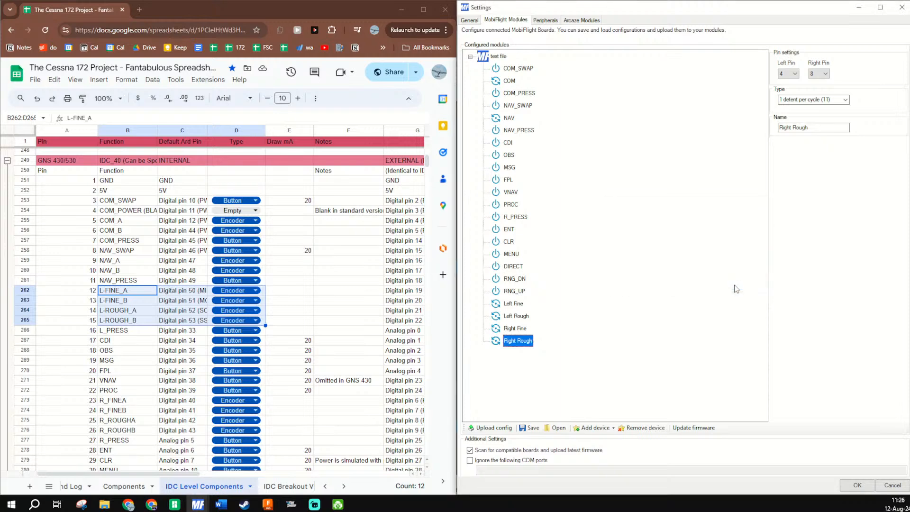
click(857, 487)
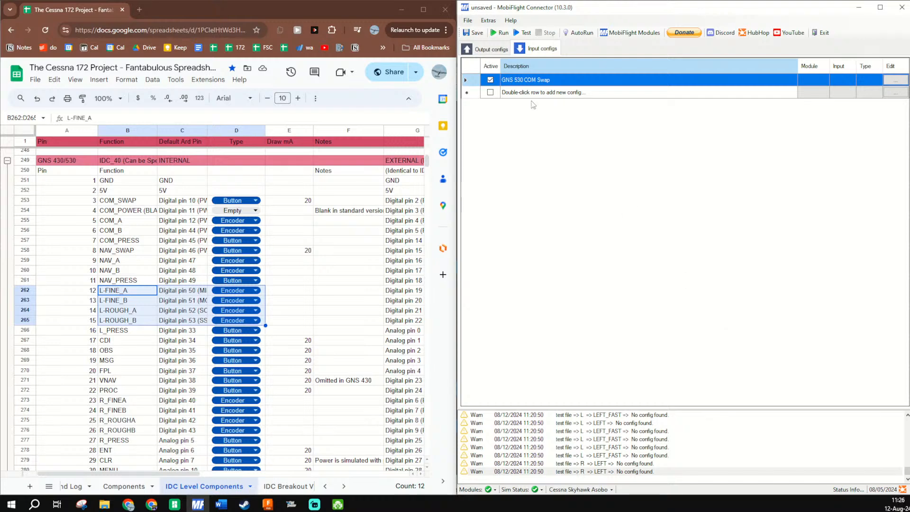
- Reopen the MobiFlight module settings, select the test file module's Right Rough encoder and upload the configuration again
click(630, 32)
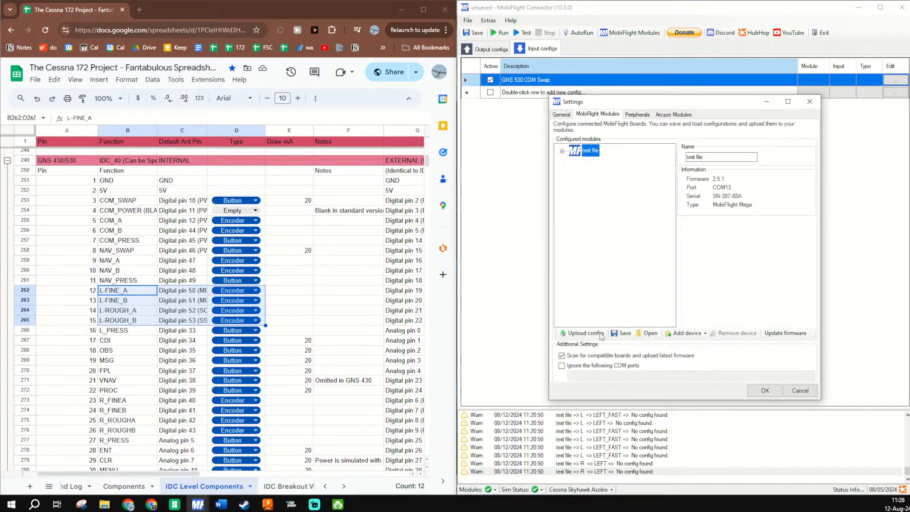
double_click(590, 150)
scroll(611, 237, down, 5)
click(609, 311)
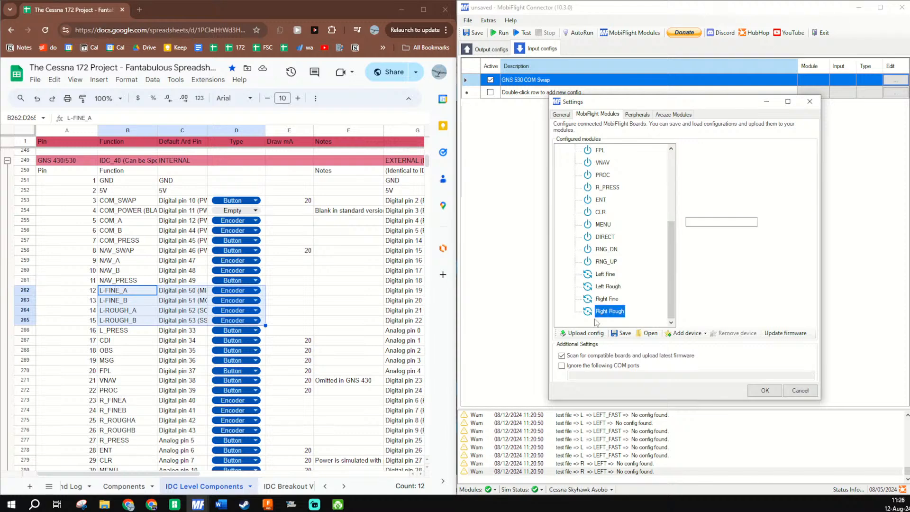
click(586, 333)
click(479, 286)
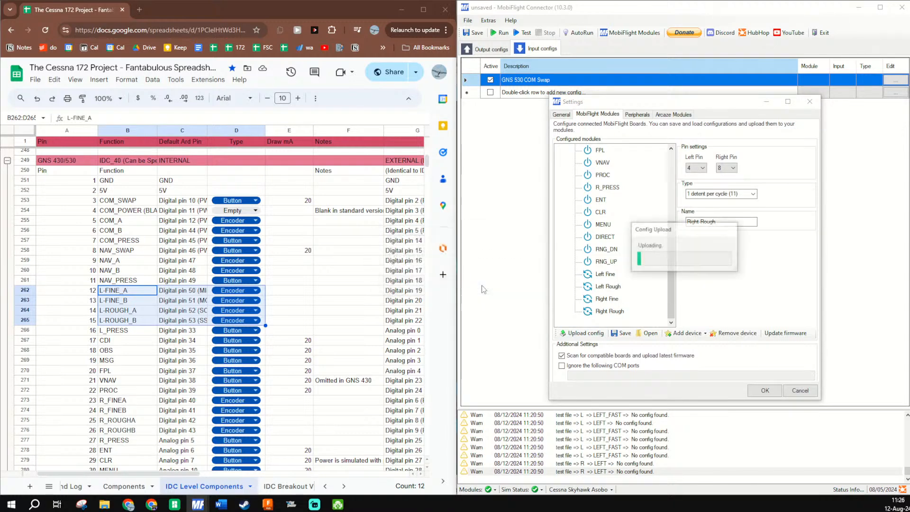
click(748, 287)
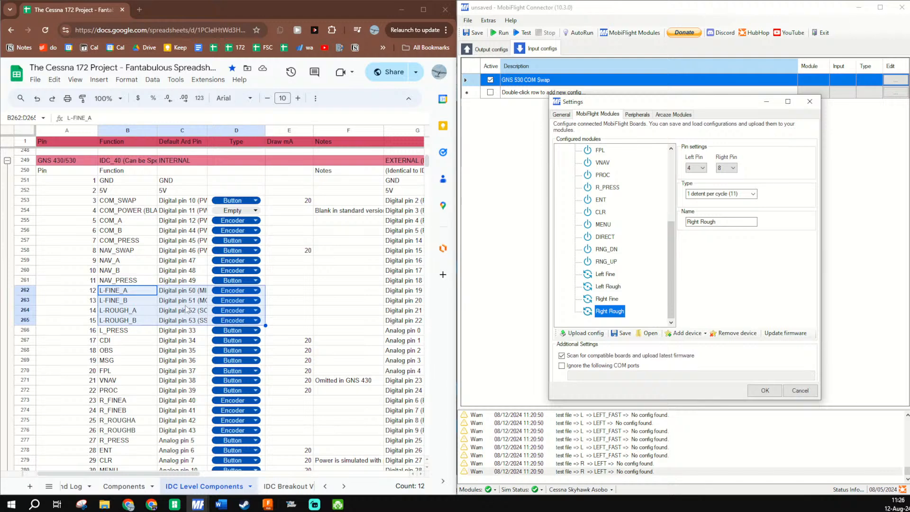
- Check the pin assignments of the right encoders, the COM, NAV and R_PRESS devices, and the left encoders
click(608, 300)
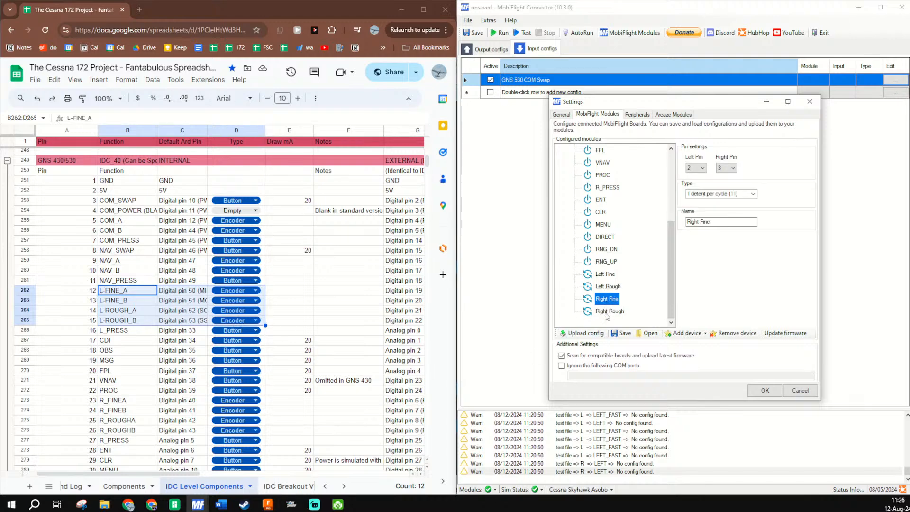
click(609, 312)
scroll(600, 223, up, 4)
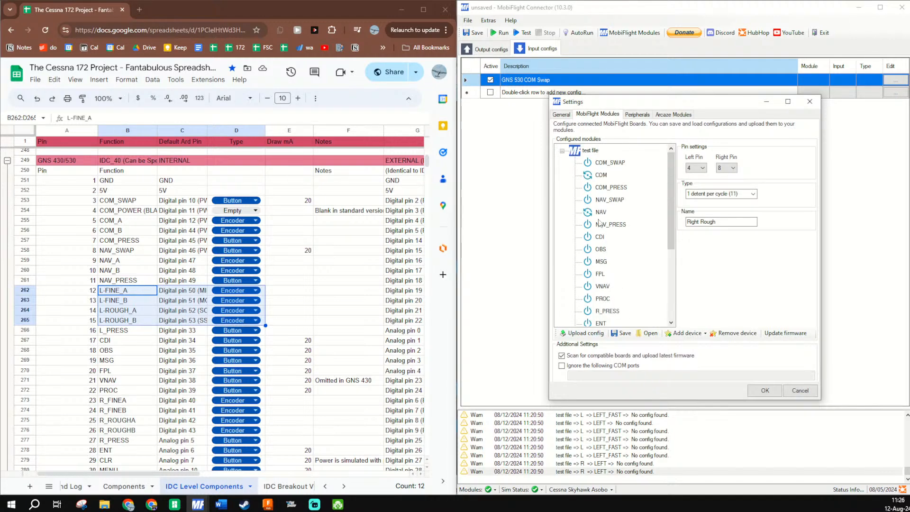
click(606, 162)
click(601, 174)
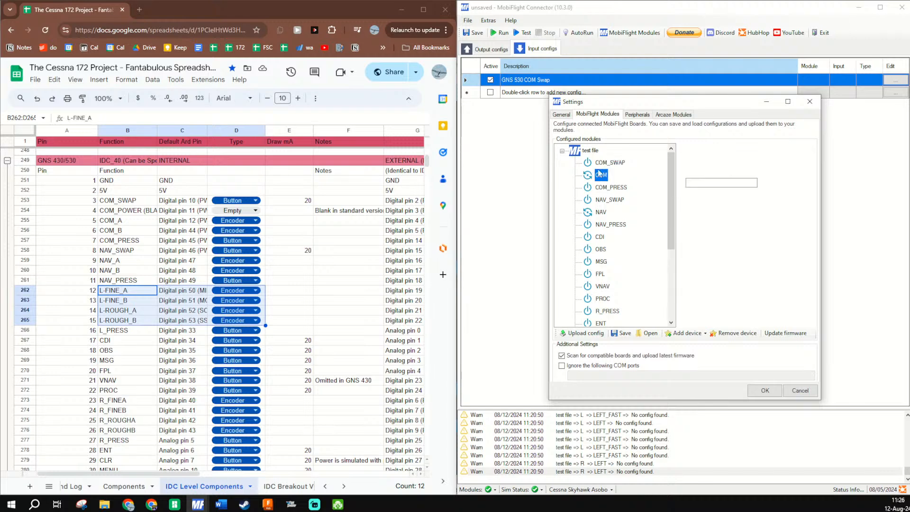
click(607, 199)
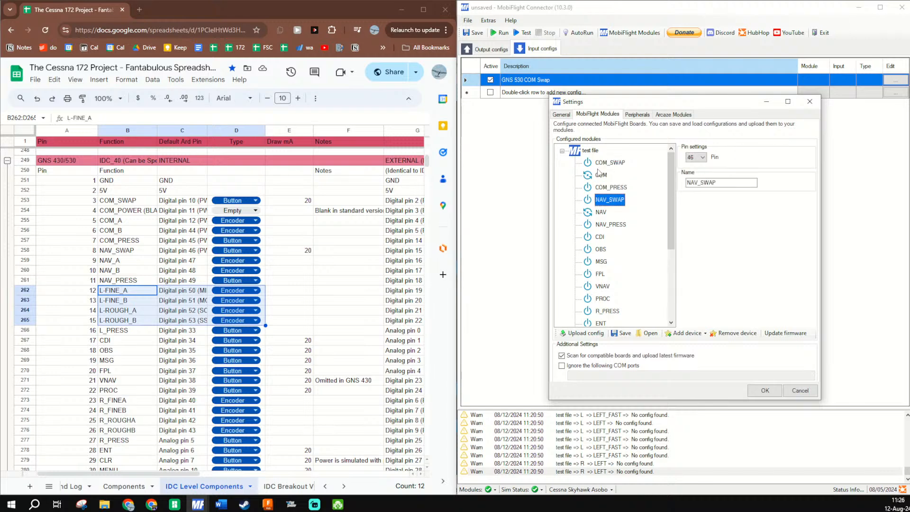
click(607, 311)
scroll(603, 305, down, 2)
scroll(601, 300, down, 2)
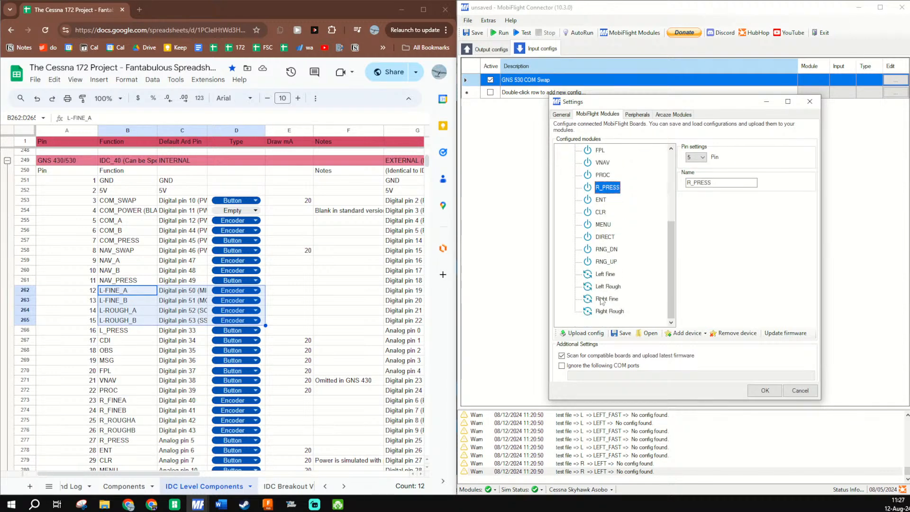
click(605, 276)
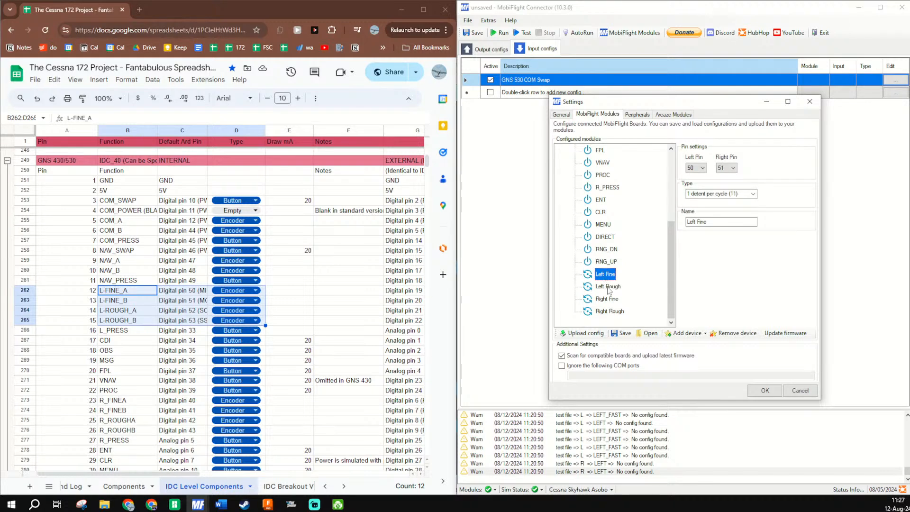
click(607, 289)
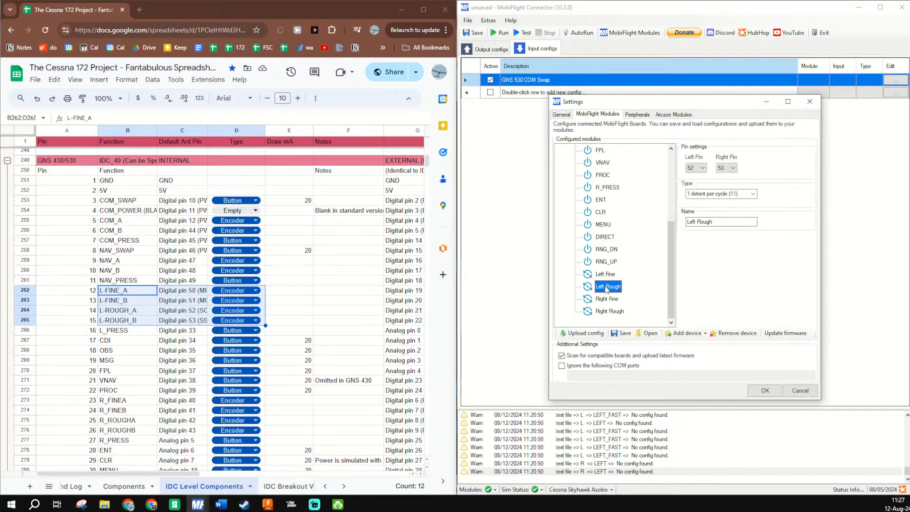
- Assign the Right Fine encoder pin 40 as its left pin and pin 41 as its right pin
click(608, 302)
scroll(161, 327, down, 8)
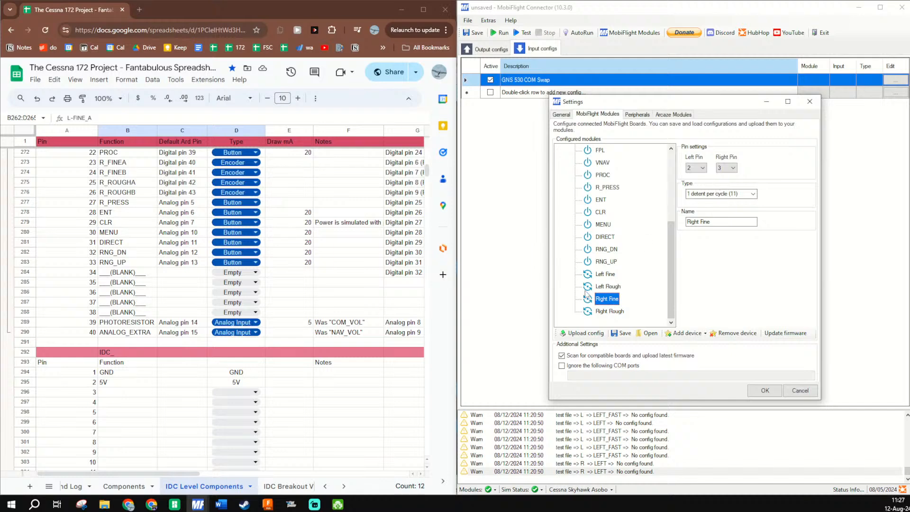
click(697, 168)
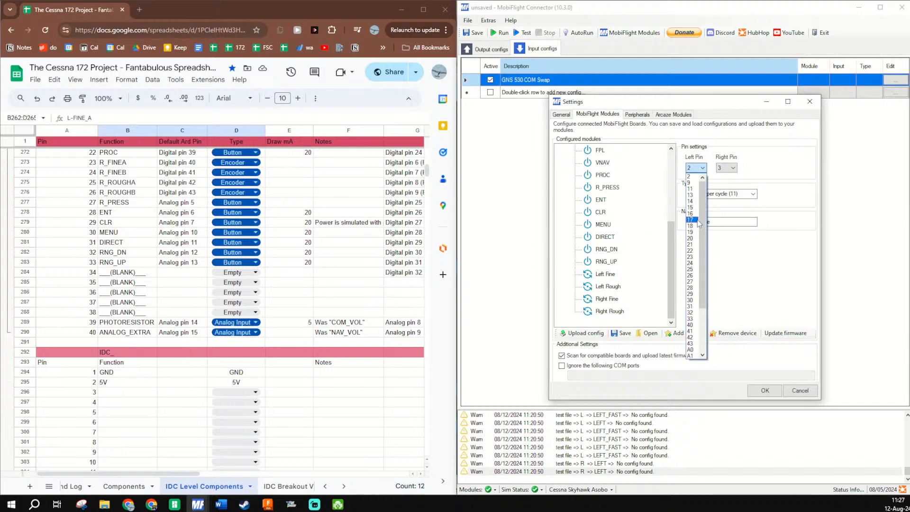
click(691, 326)
click(726, 168)
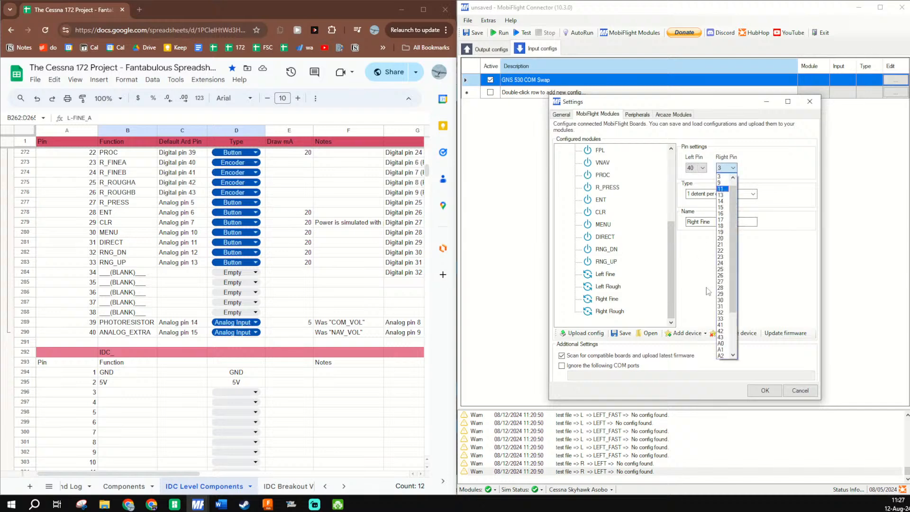
click(721, 325)
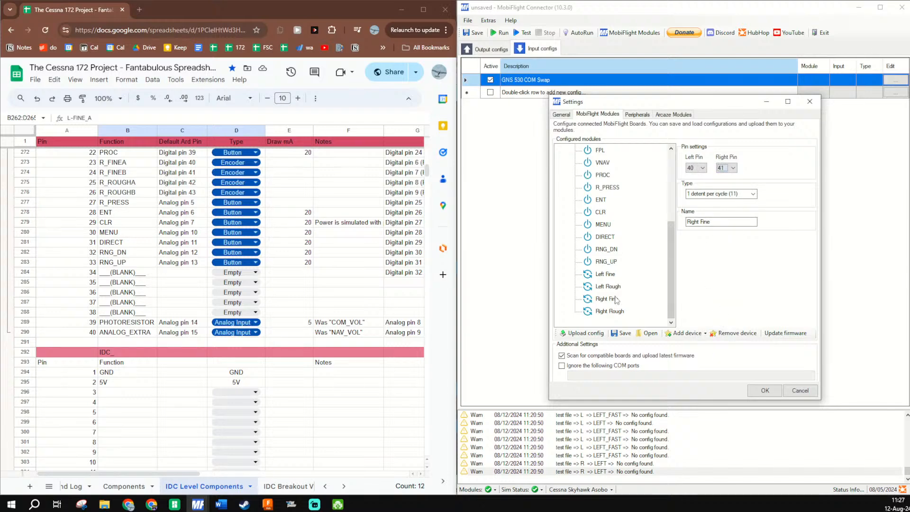
- Assign the Right Rough encoder pin 42 as its left pin and pin 43 as its right pin
click(611, 312)
click(696, 168)
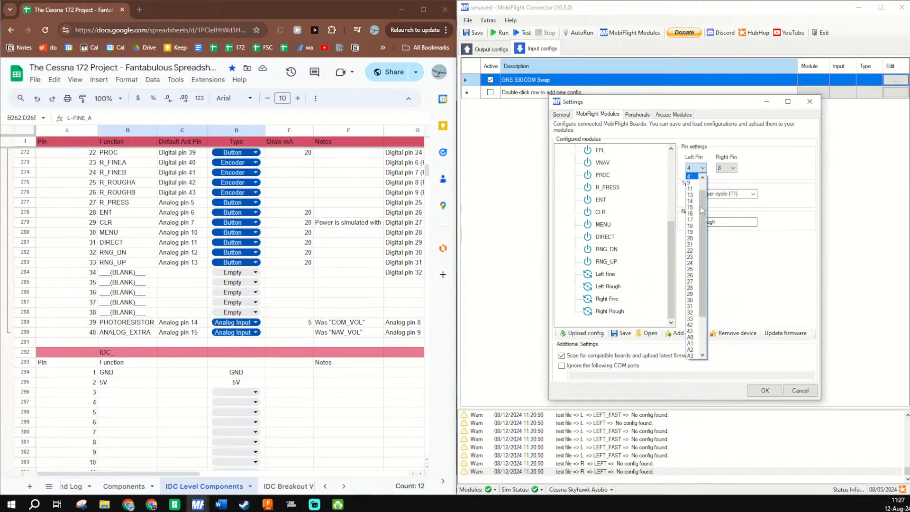
click(694, 325)
click(726, 168)
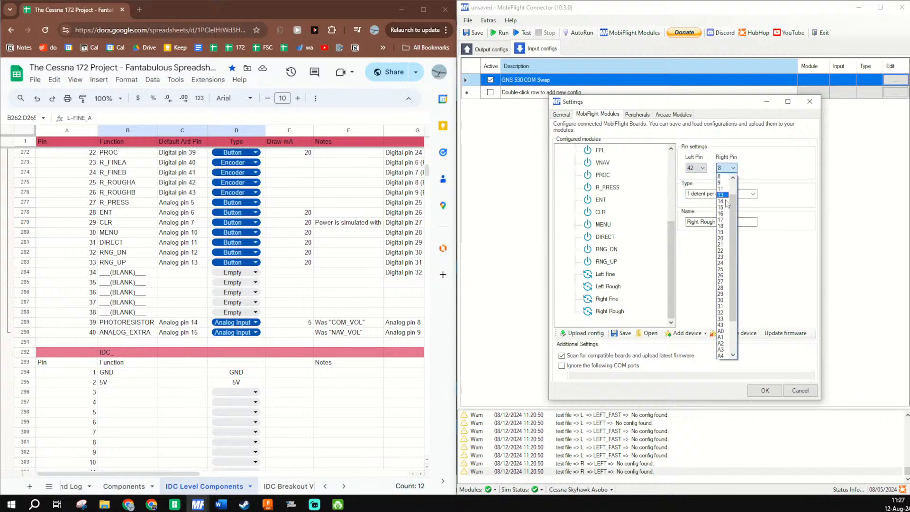
click(724, 325)
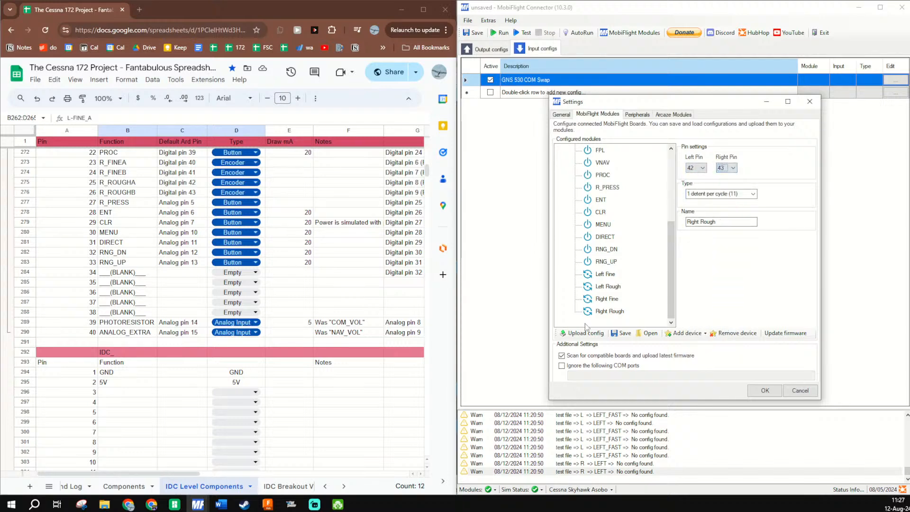
click(601, 313)
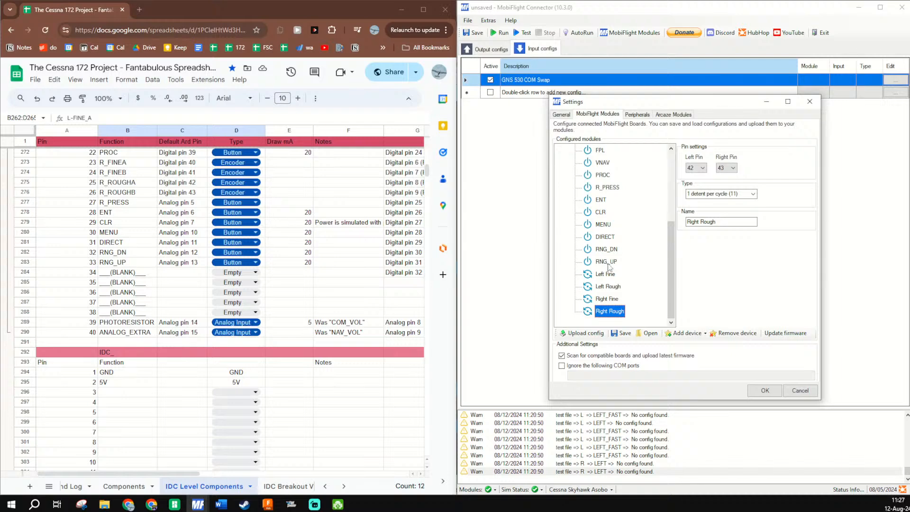
- Set the R_PRESS button's pin to A5
click(608, 188)
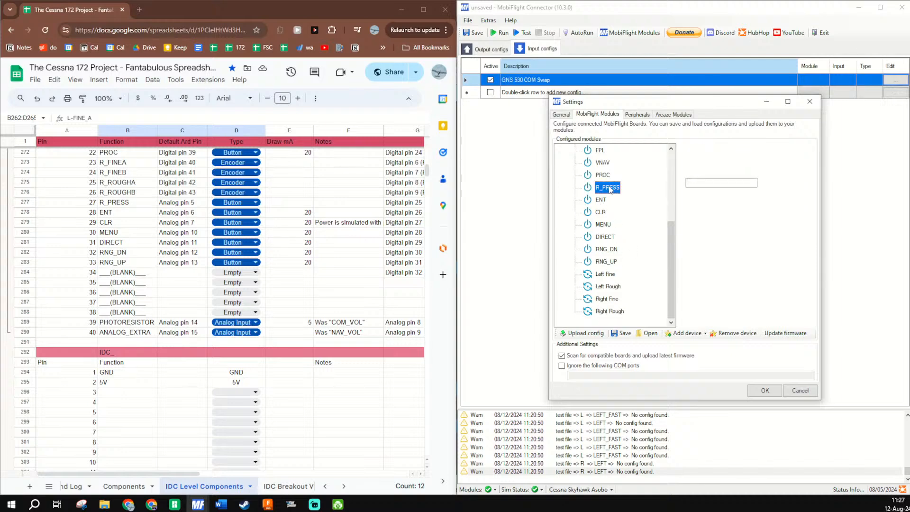
click(696, 157)
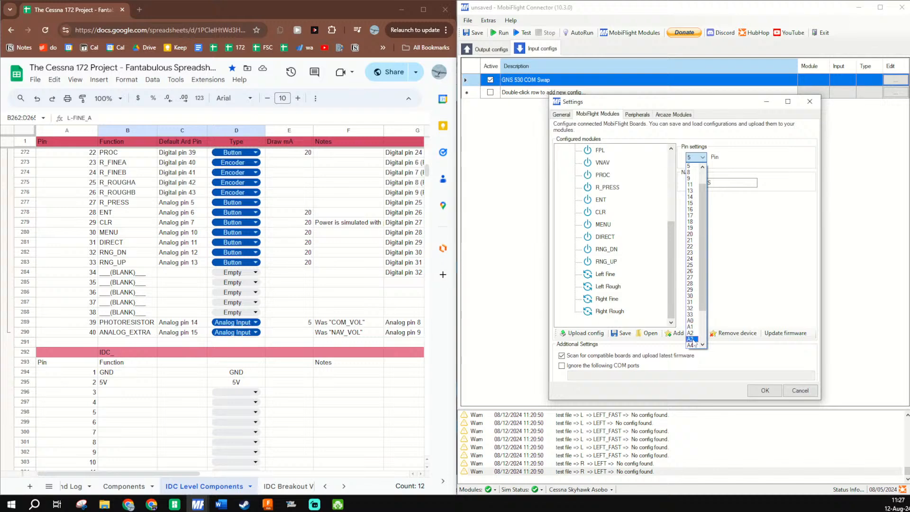
scroll(693, 331, down, 2)
click(693, 315)
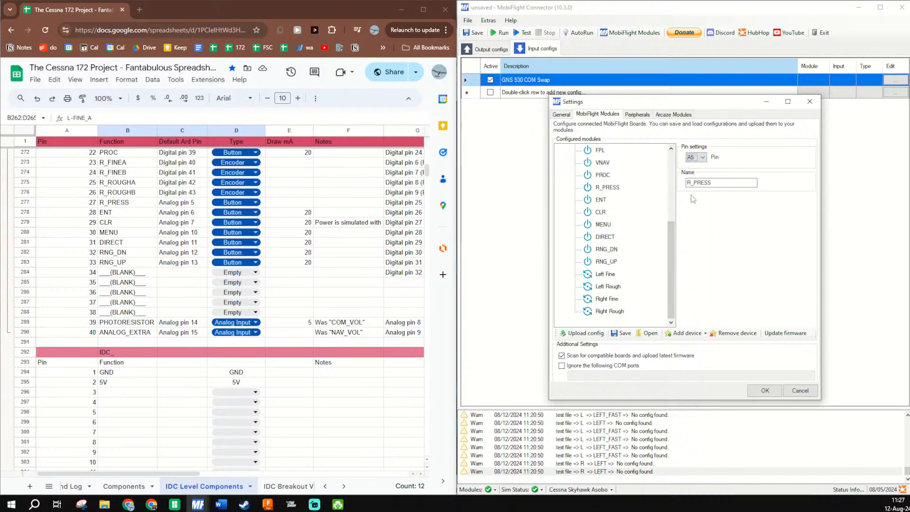
- Review the pinout spreadsheet and highlight the default Arduino pins of R_PRESS through DIRECT, cells C277:C281
scroll(185, 180, up, 4)
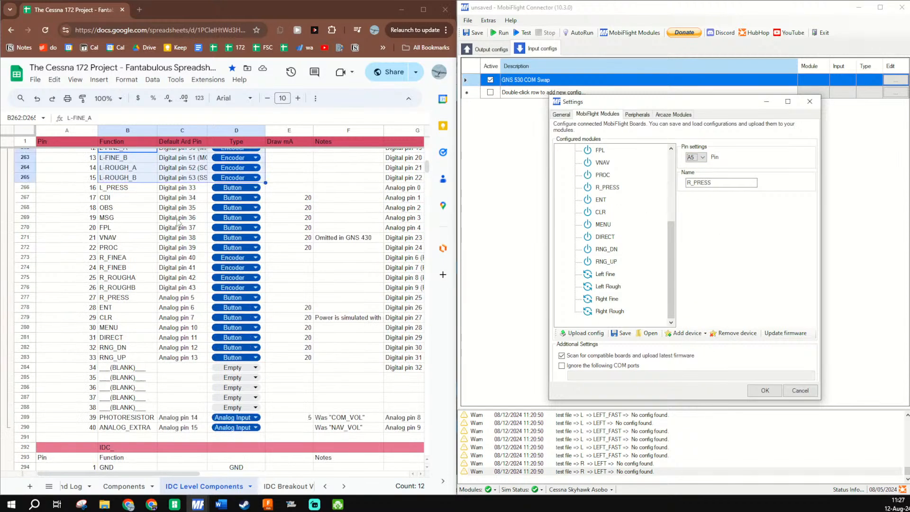
scroll(197, 228, up, 1)
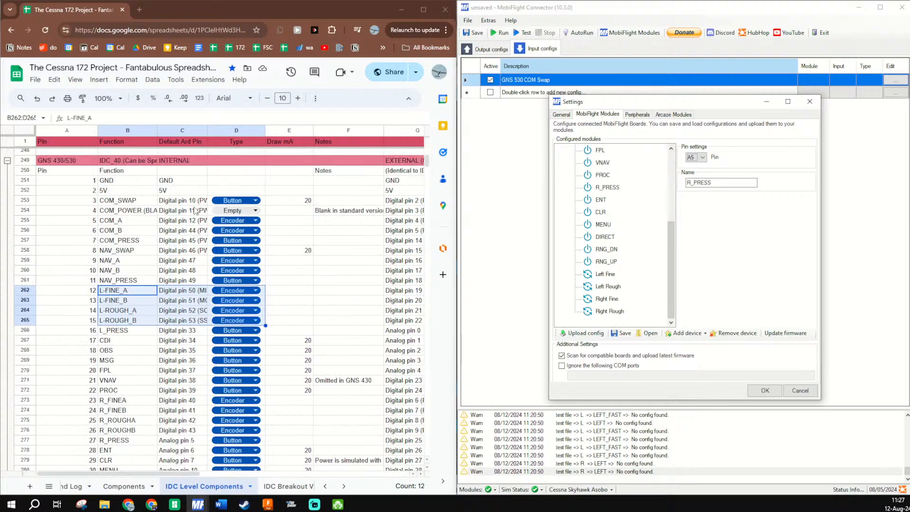
scroll(196, 211, down, 1)
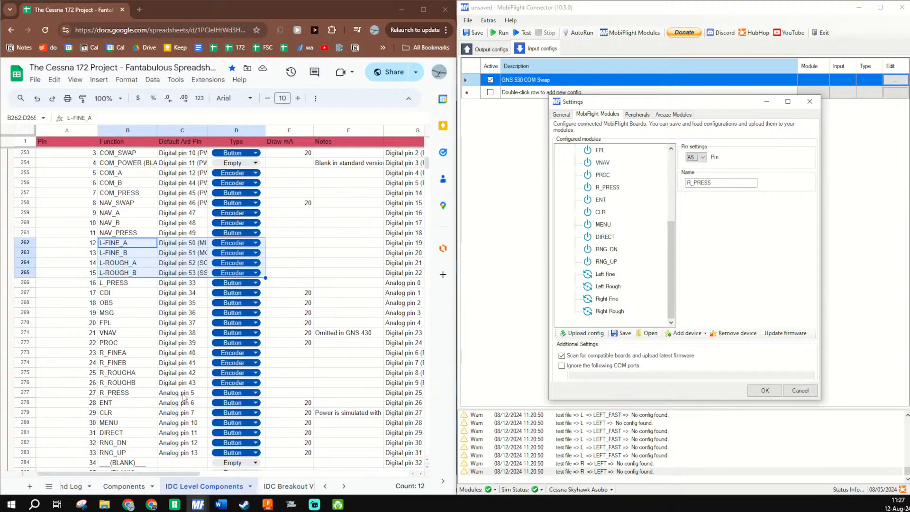
drag(182, 394, 183, 452)
click(176, 337)
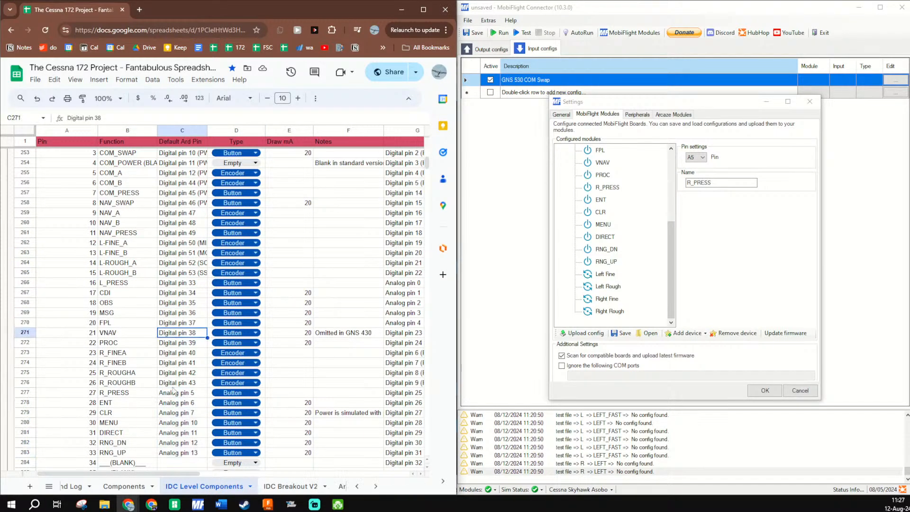
drag(177, 394, 182, 433)
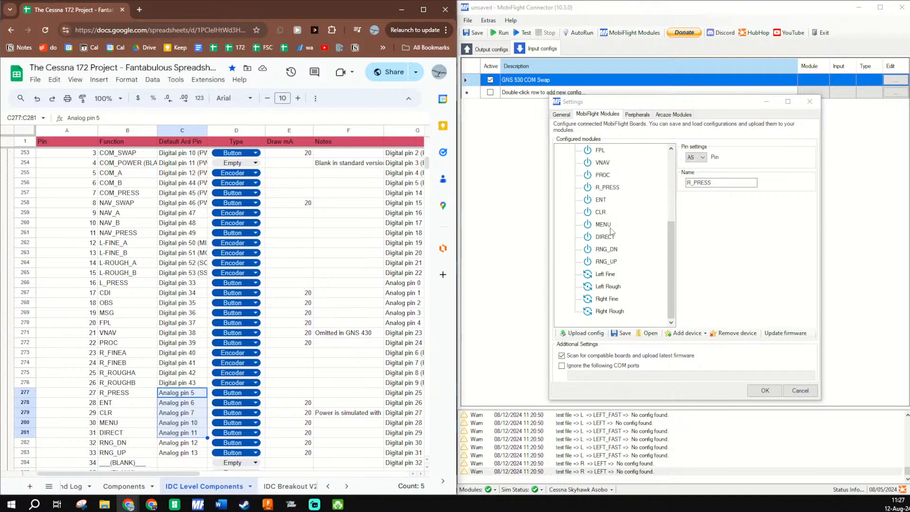
- Set the ENT button's pin to A6 in the module's device settings
click(600, 200)
click(696, 156)
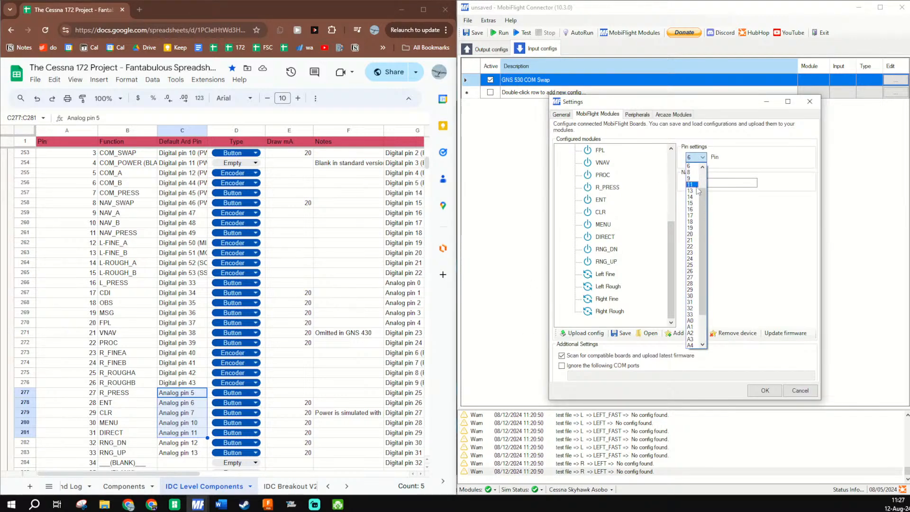
scroll(696, 183, up, 1)
scroll(696, 182, down, 3)
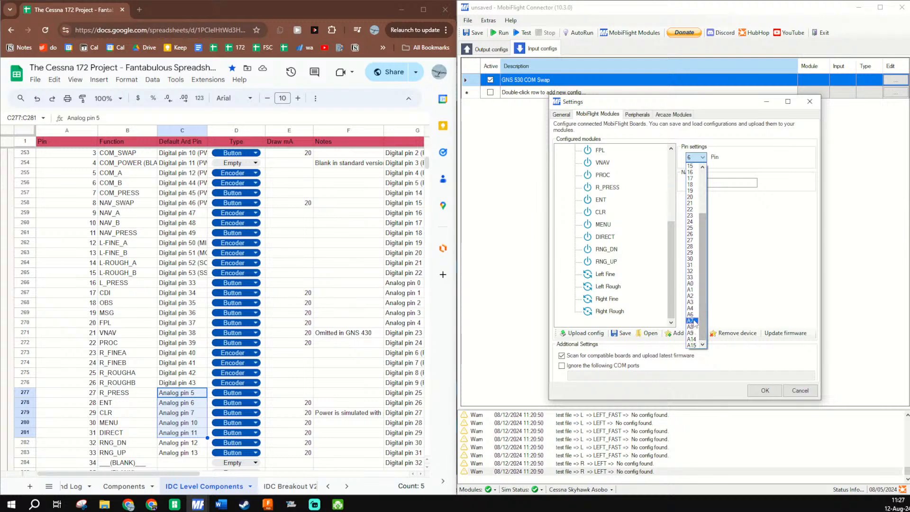
click(694, 311)
- Set the CLR button's pin to A7 in the module's device settings
click(601, 212)
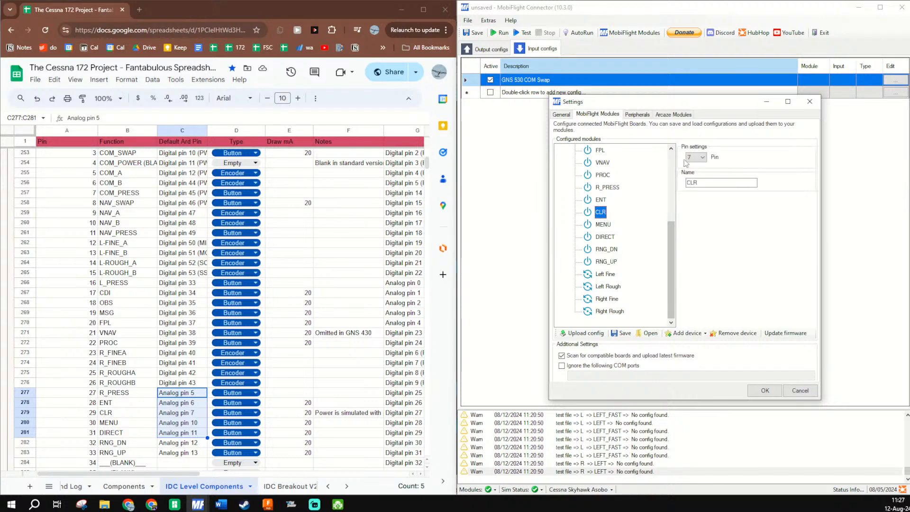
click(695, 157)
scroll(694, 285, down, 3)
click(693, 328)
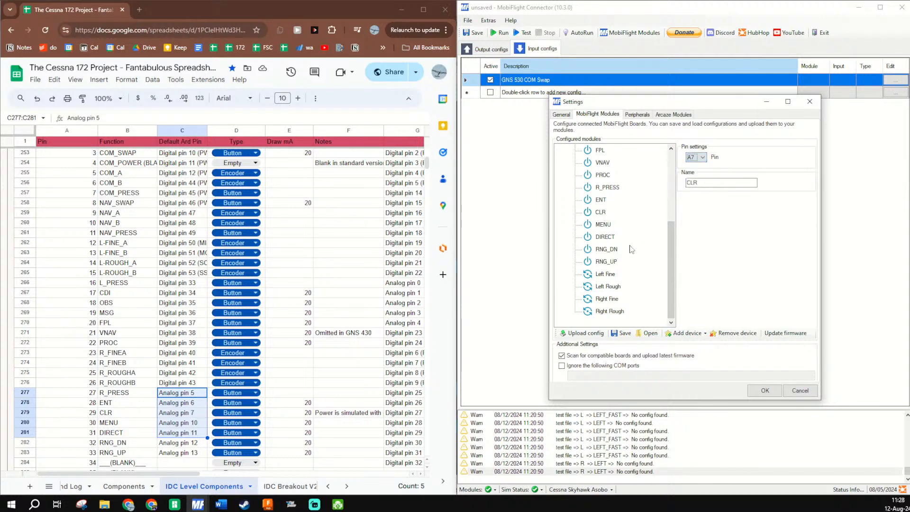
- Check the MENU button's pin setting and upload the corrected configuration to the module
click(603, 226)
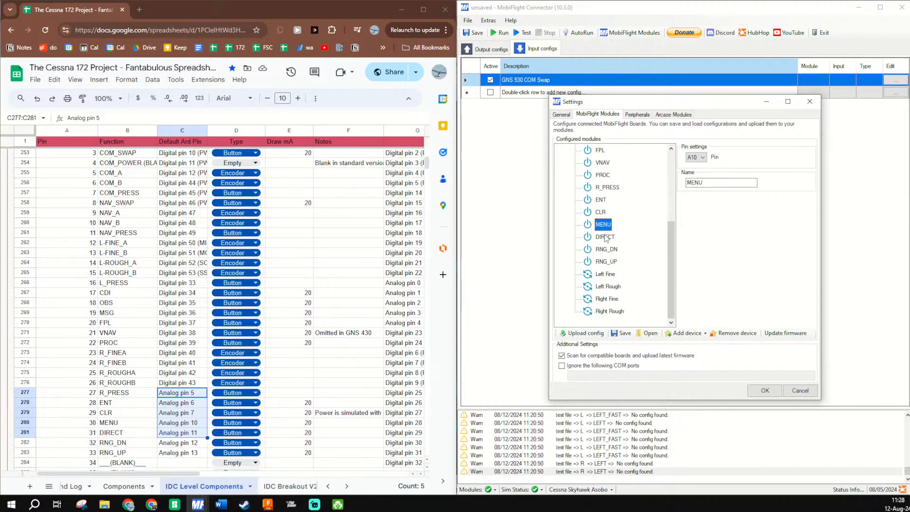
click(584, 333)
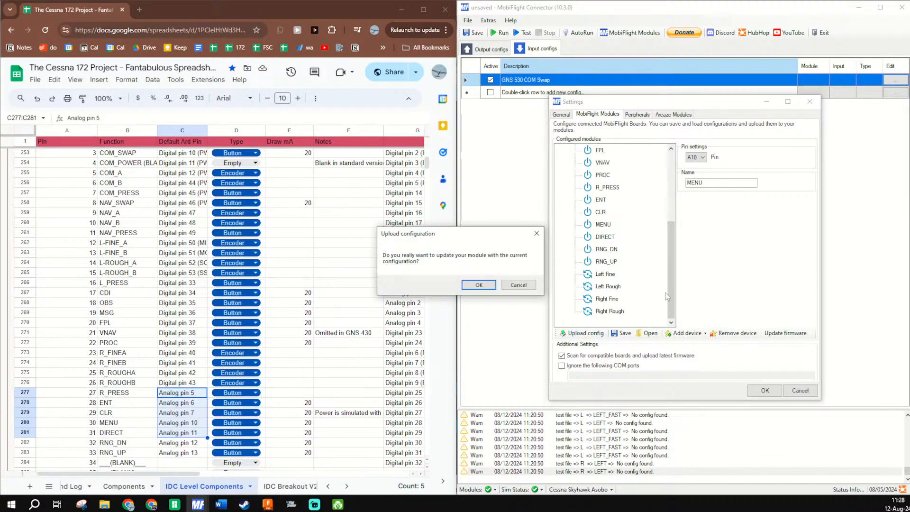
click(492, 287)
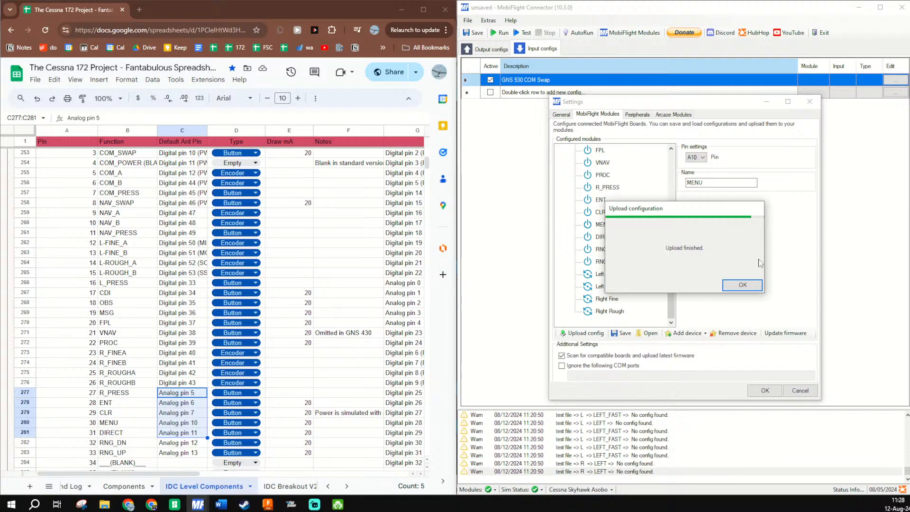
click(741, 285)
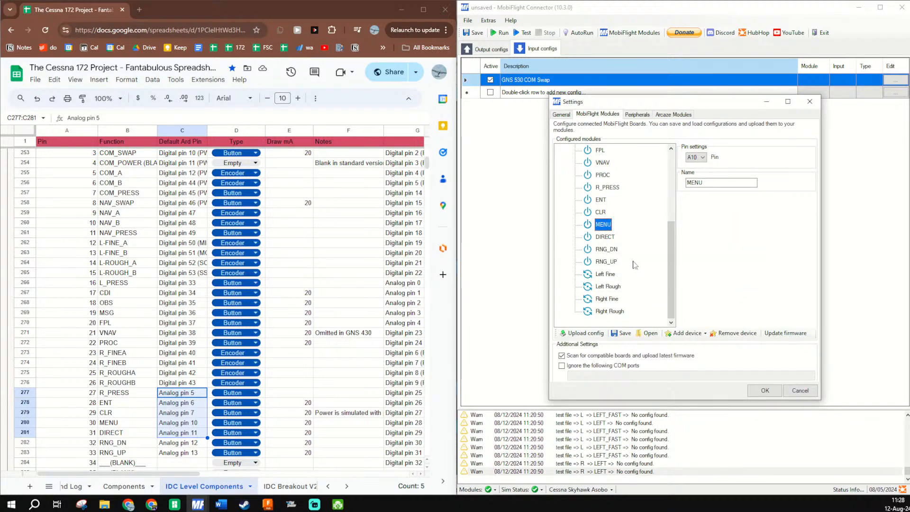
- Upload the test file module's configuration again and accept the settings
scroll(616, 209, up, 4)
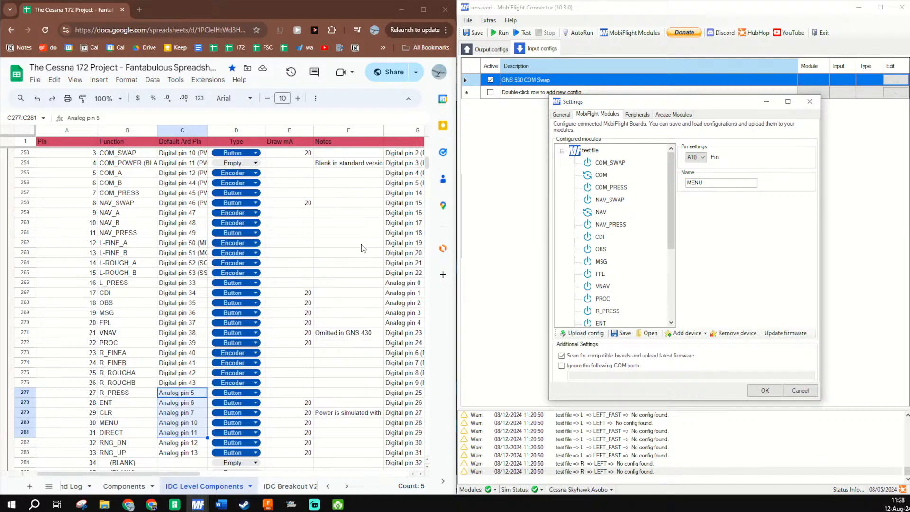
click(585, 333)
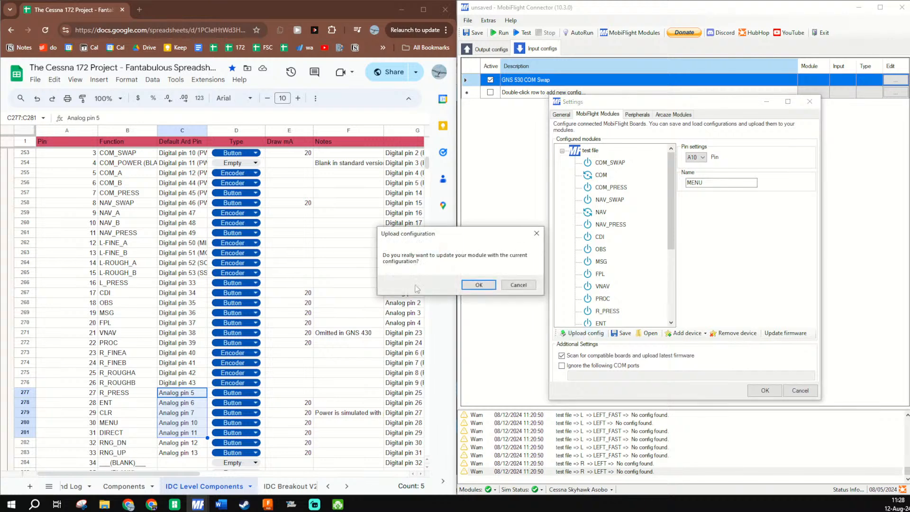
click(492, 290)
click(743, 285)
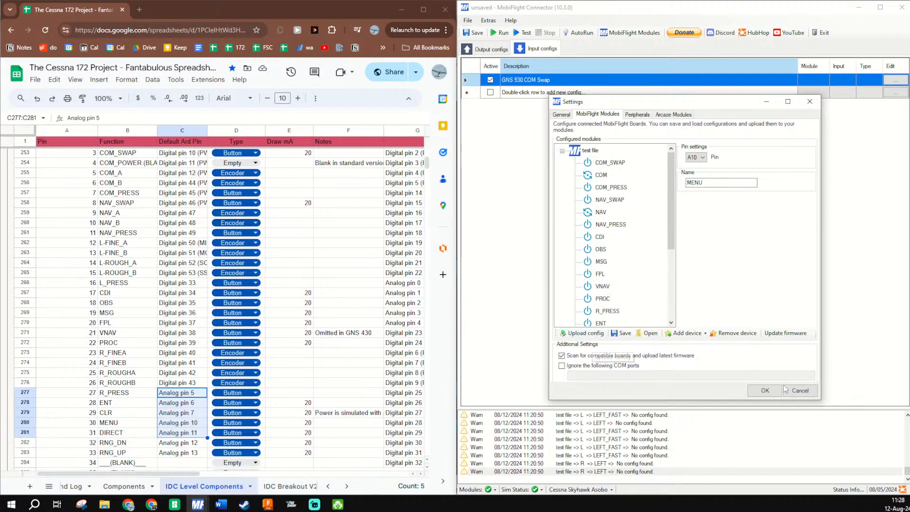
click(765, 390)
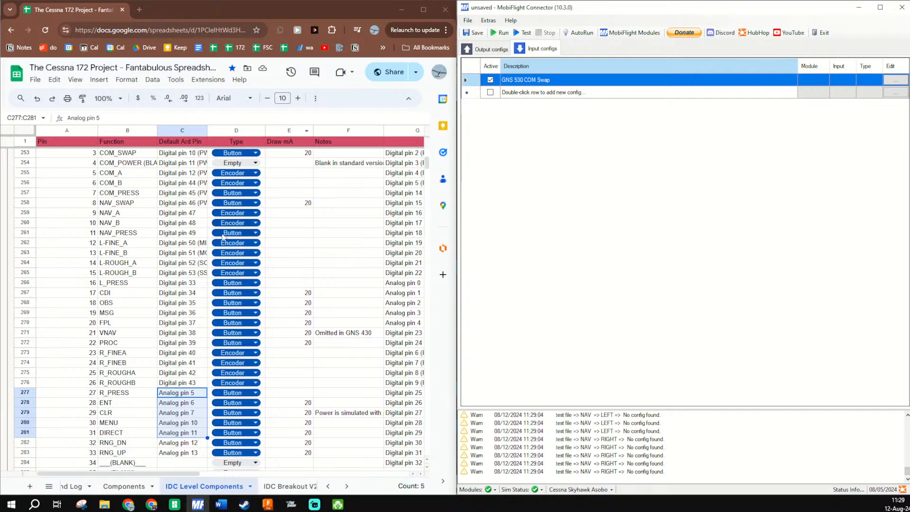
- Highlight the default Arduino pins of the COM and NAV encoders in the spreadsheet, cells C255:C256 and C259:C260
drag(182, 173, 182, 183)
scroll(182, 189, up, 3)
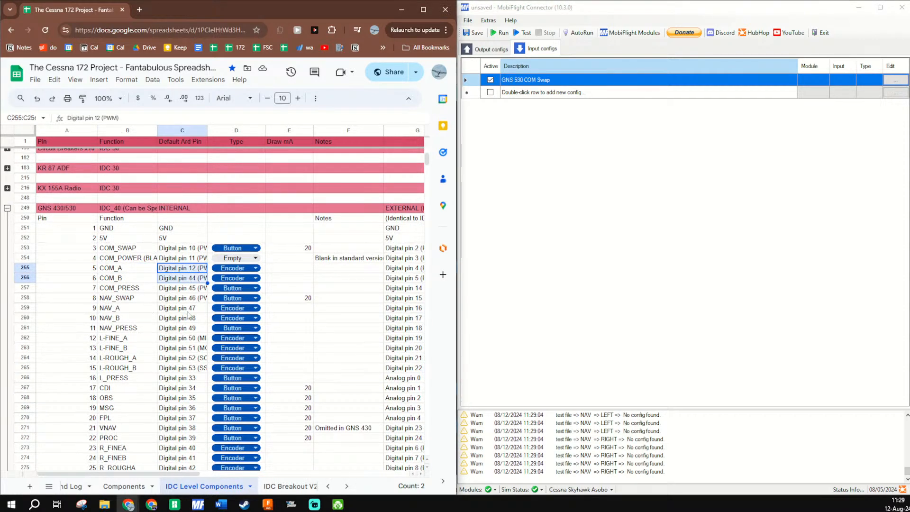
drag(185, 308, 182, 321)
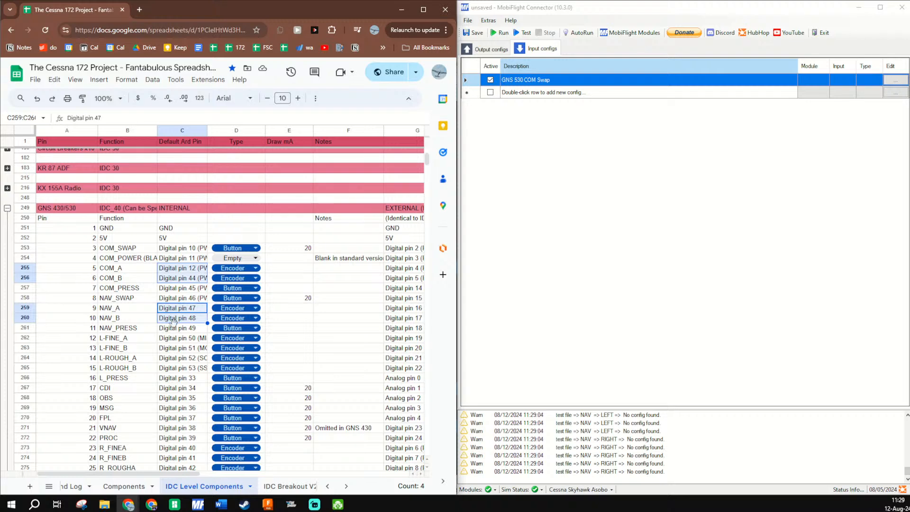
- Reopen the MobiFlight module settings, expand the test file module and check the COM encoder's pins and type
click(622, 44)
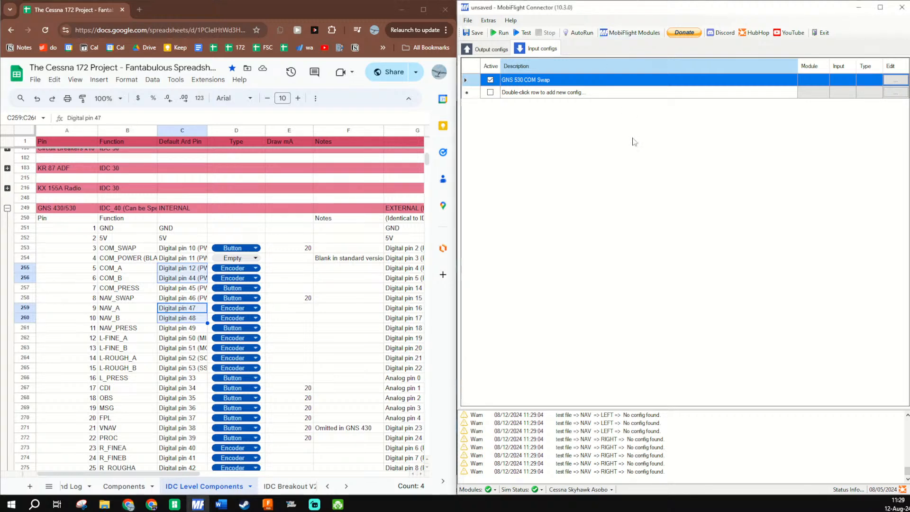
click(622, 33)
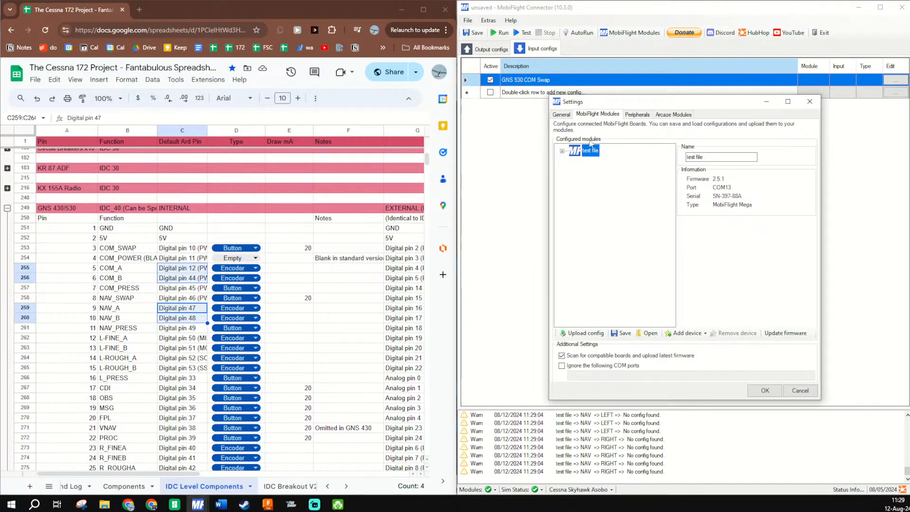
double_click(595, 151)
click(601, 175)
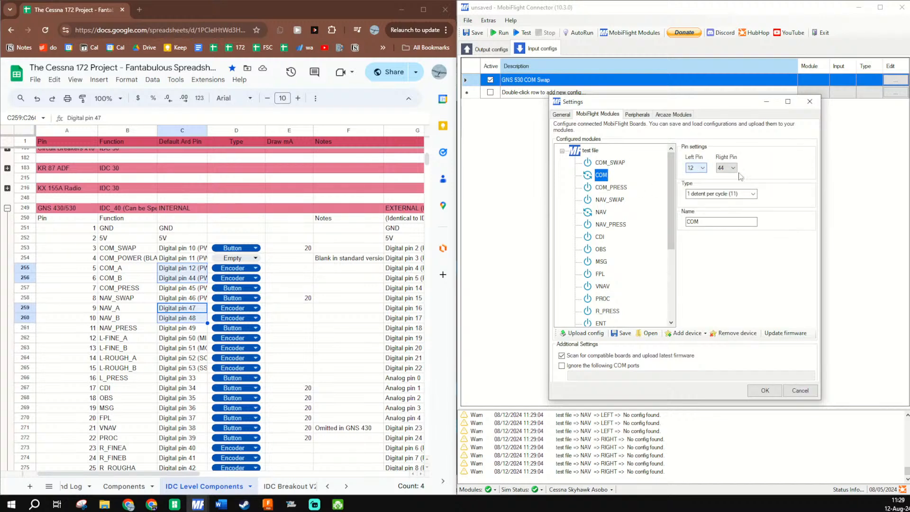
- Switch to Fusion, inspect the COM rotary's traces on the GNS PCB and unroute all segments of the board
click(267, 504)
scroll(646, 269, down, 10)
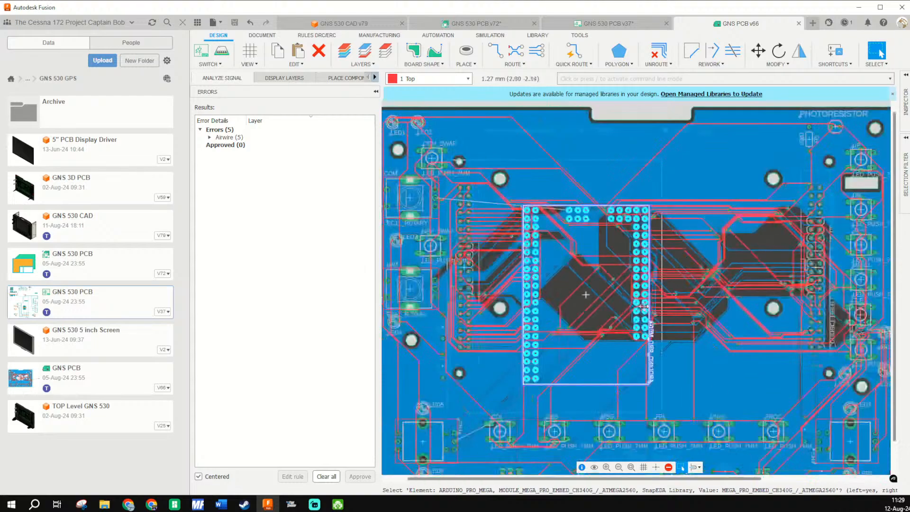
scroll(605, 287, up, 10)
scroll(605, 286, up, 3)
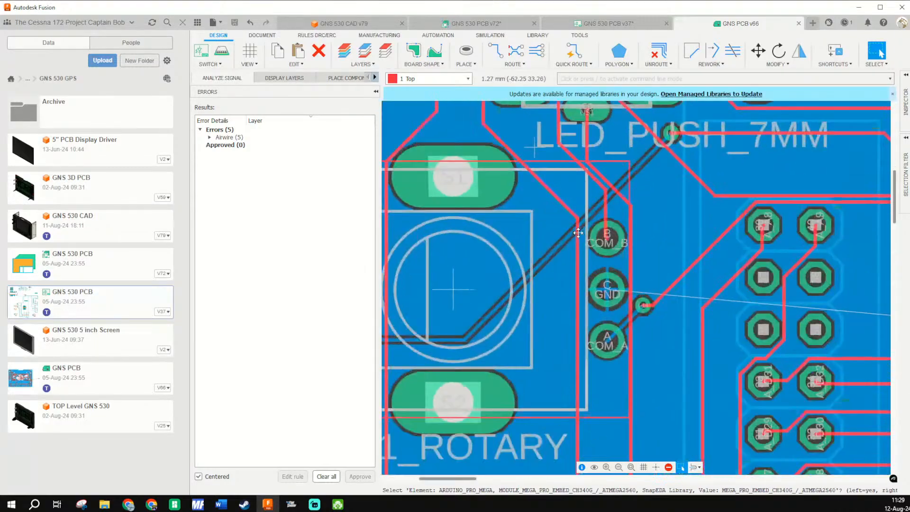
scroll(507, 328, down, 3)
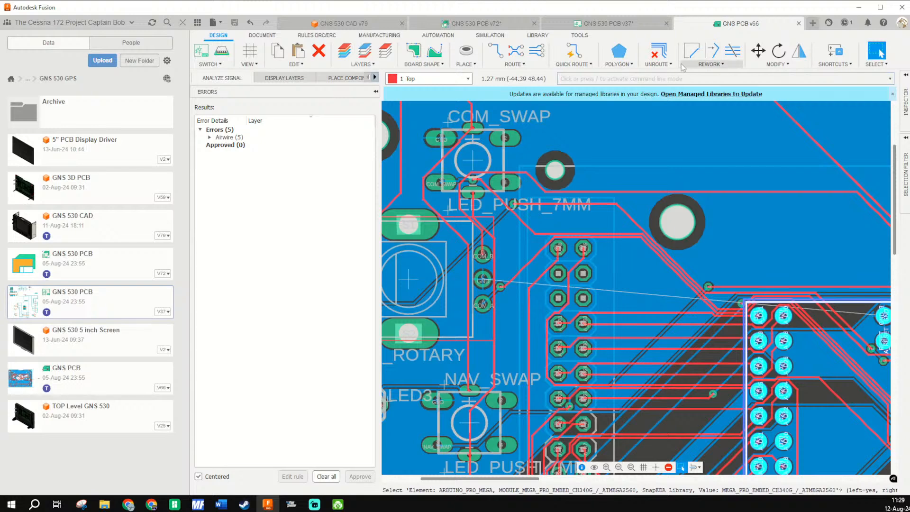
click(659, 51)
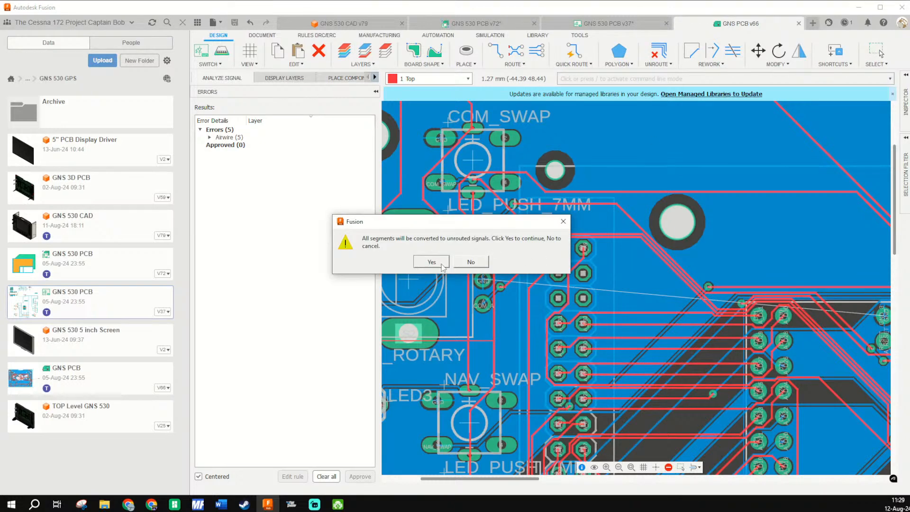
click(442, 266)
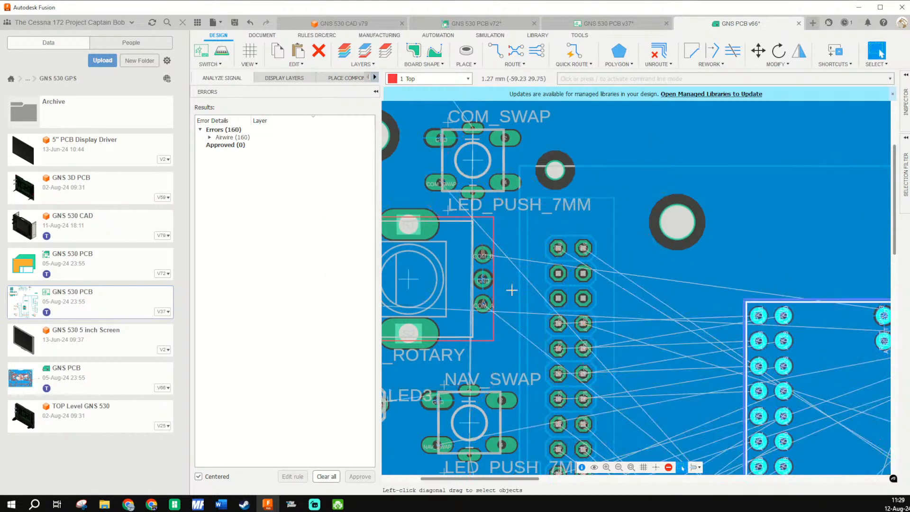
- Follow the COM rotary encoder's airwires across the board towards the Arduino header and return to MobiFlight
scroll(444, 168, up, 1)
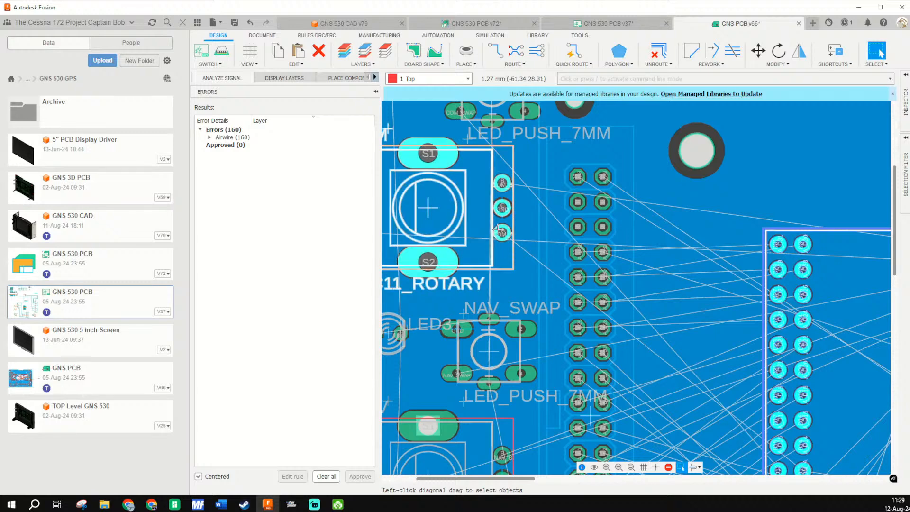
scroll(540, 284, up, 1)
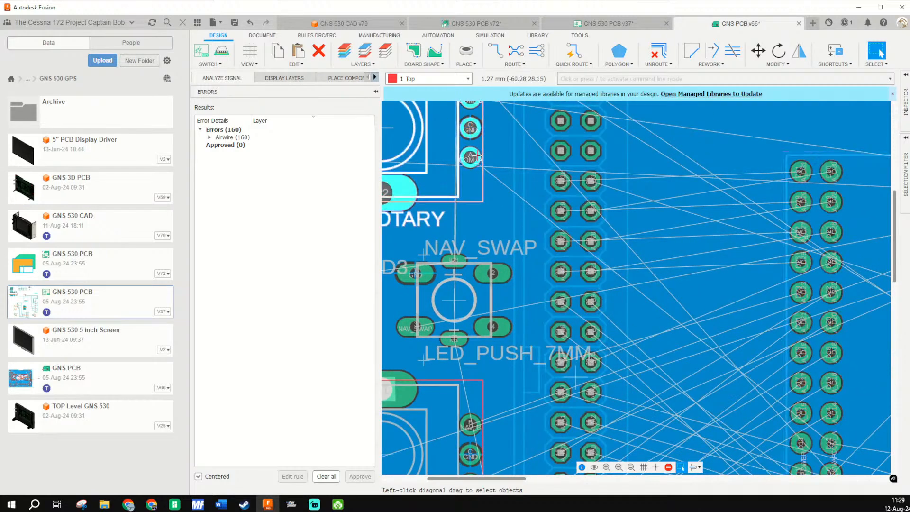
drag(639, 321, 529, 227)
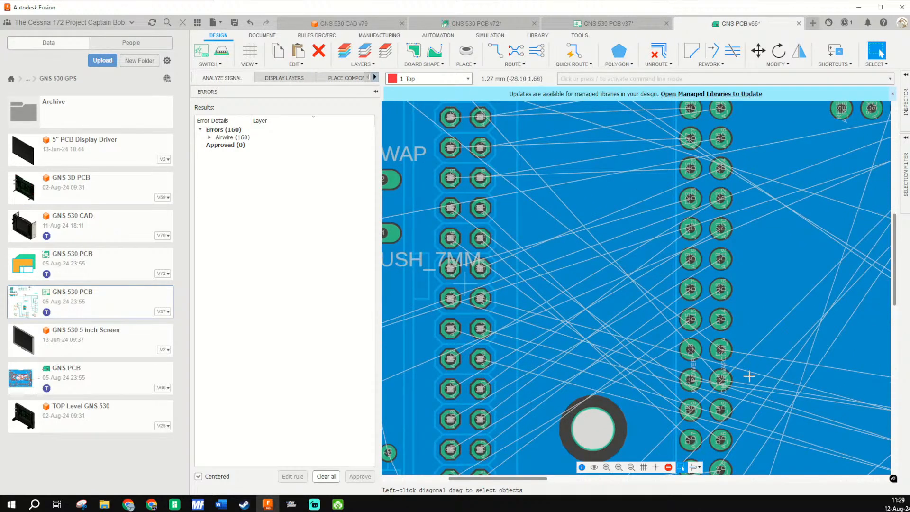
drag(750, 377, 657, 308)
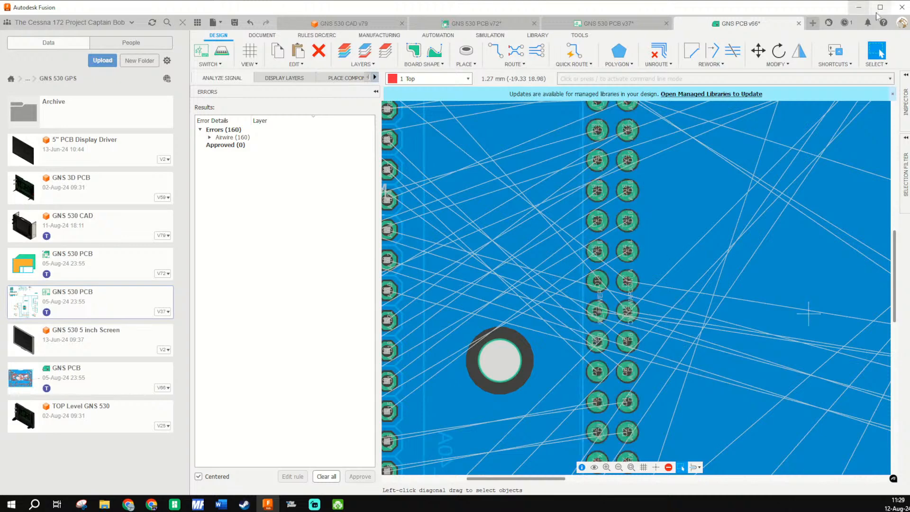
click(859, 7)
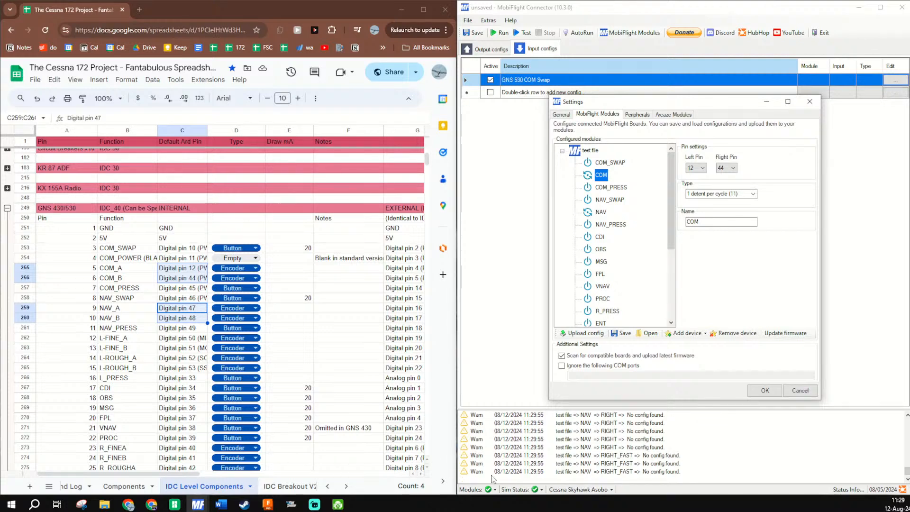
- Switch back to Fusion, examine which Arduino pads carry the COM and NAV encoder signals, and return to MobiFlight
mouse_move(347, 507)
click(269, 507)
scroll(721, 256, down, 3)
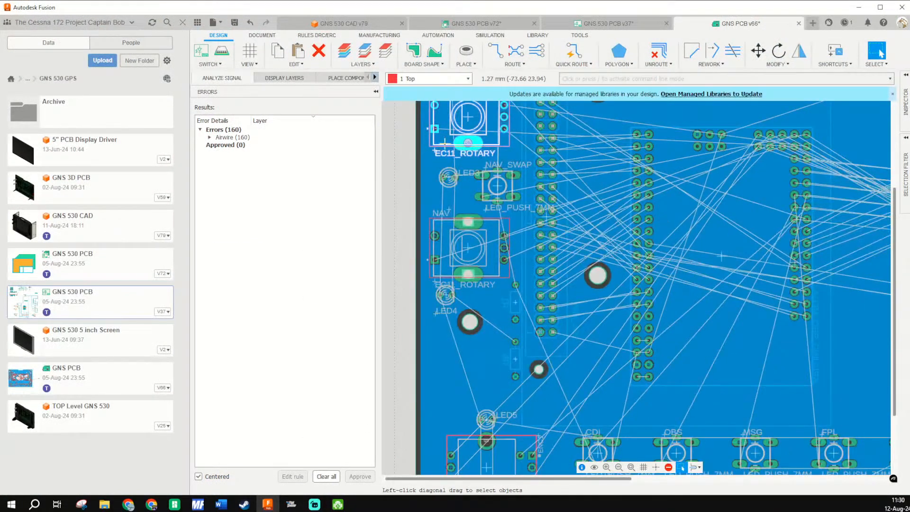
scroll(721, 256, up, 5)
scroll(773, 288, up, 1)
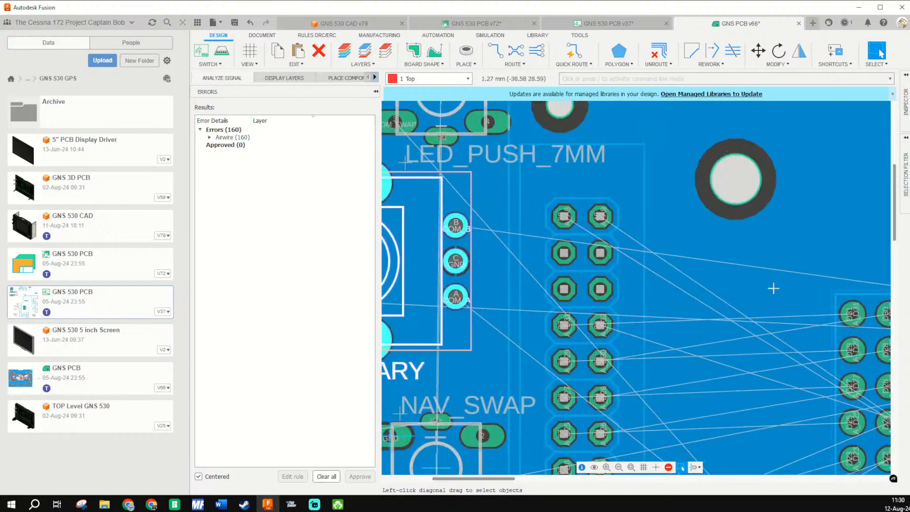
drag(773, 288, 396, 245)
drag(675, 277, 328, 215)
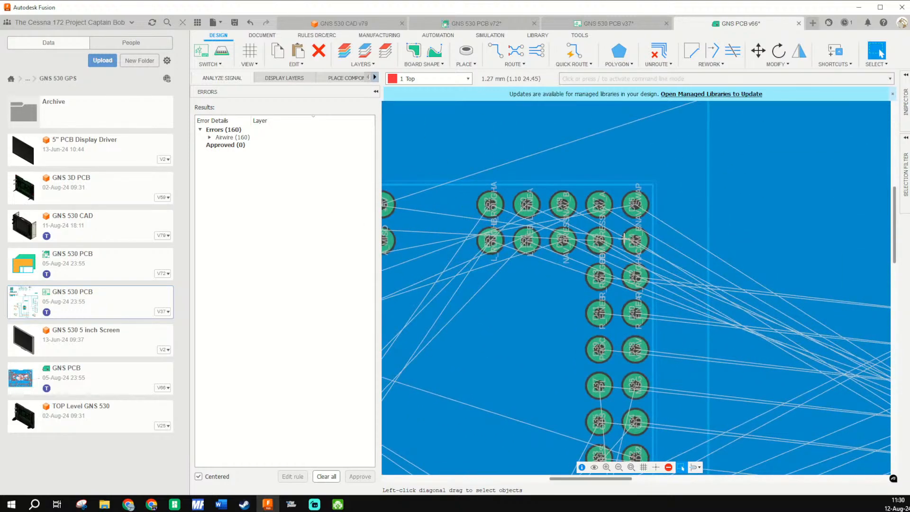
scroll(640, 240, up, 2)
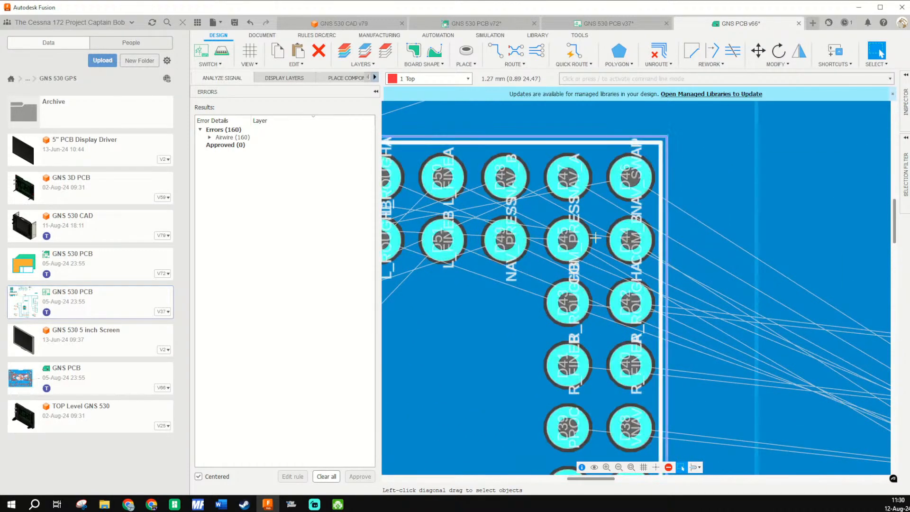
scroll(595, 237, up, 4)
scroll(616, 201, down, 3)
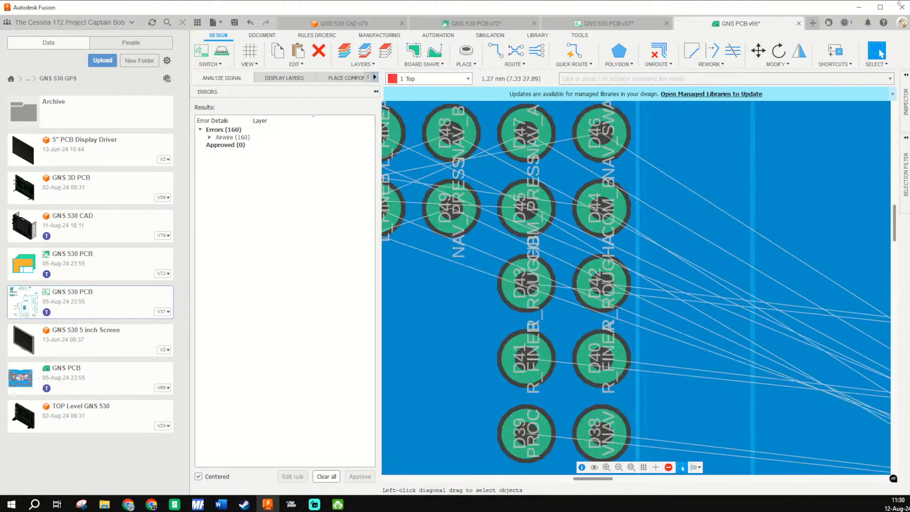
click(859, 7)
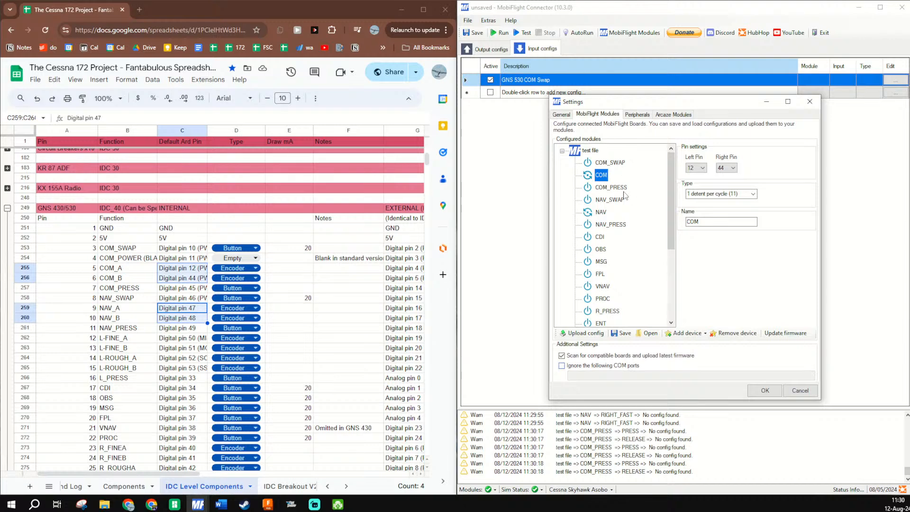
- Remove the COM encoder from the test file module's devices
click(601, 188)
click(602, 176)
click(732, 333)
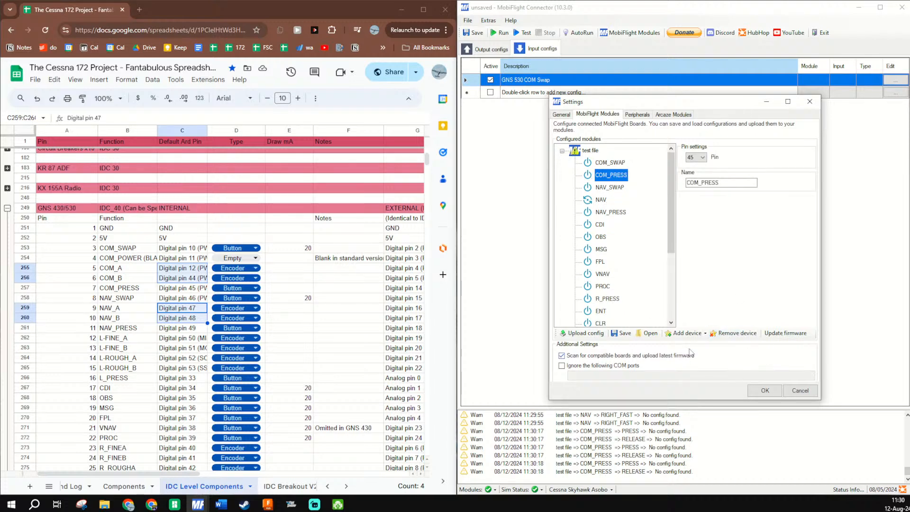
- Add an encoder device named COM to the test file module, with left pin 12 and right pin 44
click(688, 334)
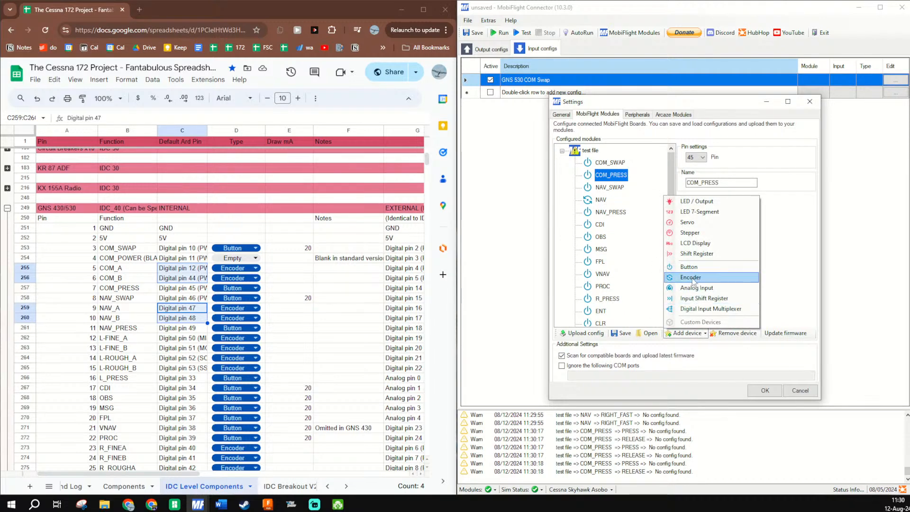
click(691, 278)
click(699, 168)
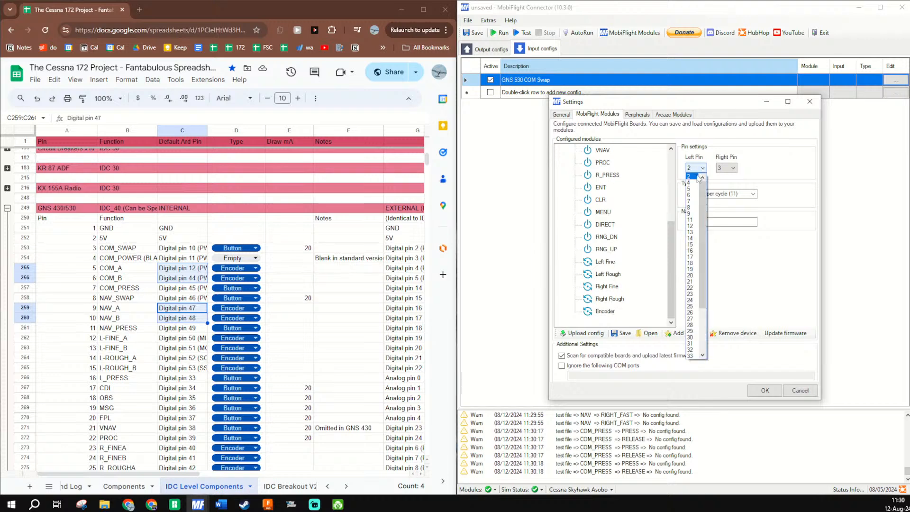
click(690, 226)
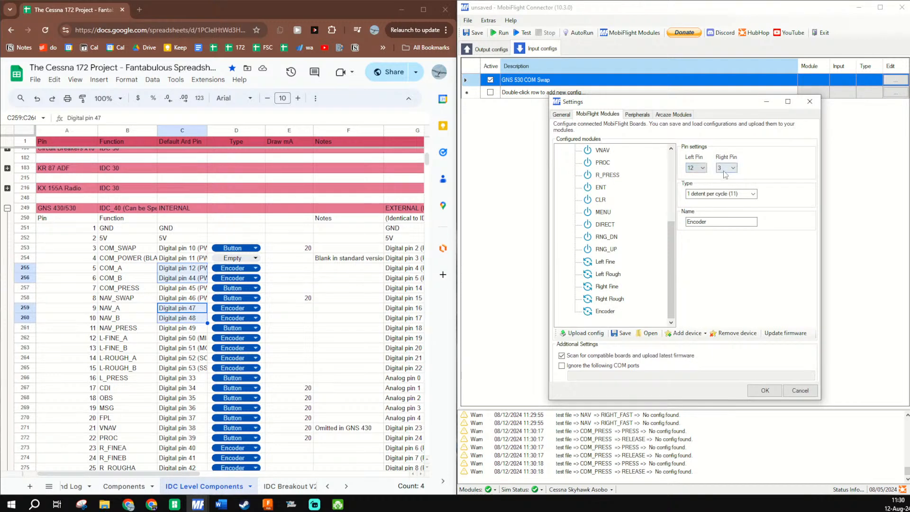
click(725, 168)
scroll(721, 343, down, 2)
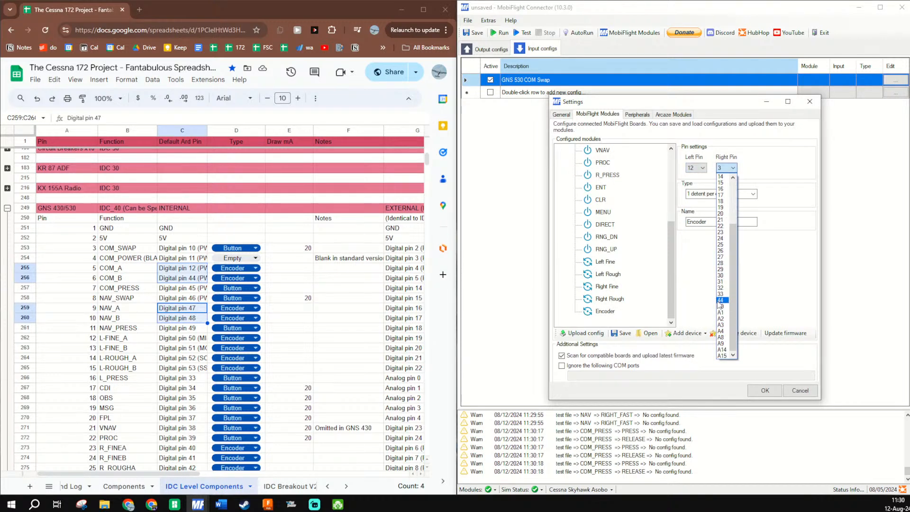
click(721, 302)
drag(717, 222, 591, 202)
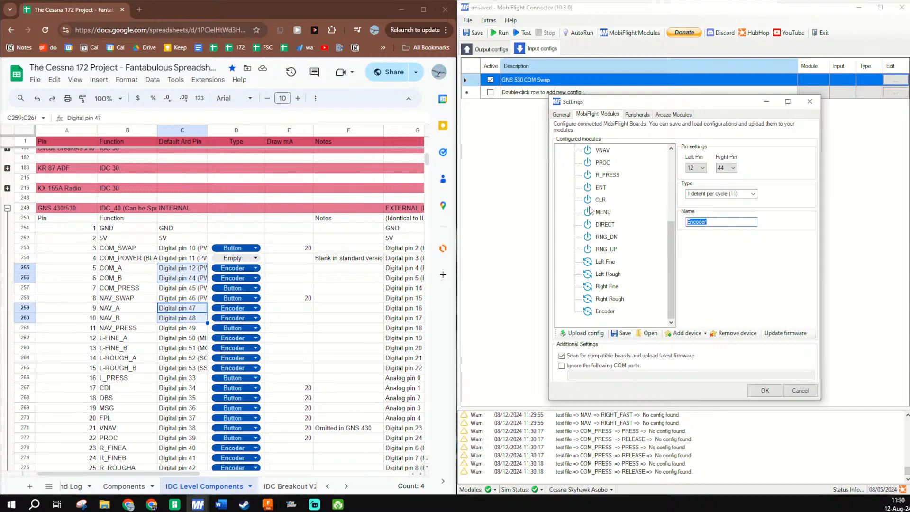
text(COM)
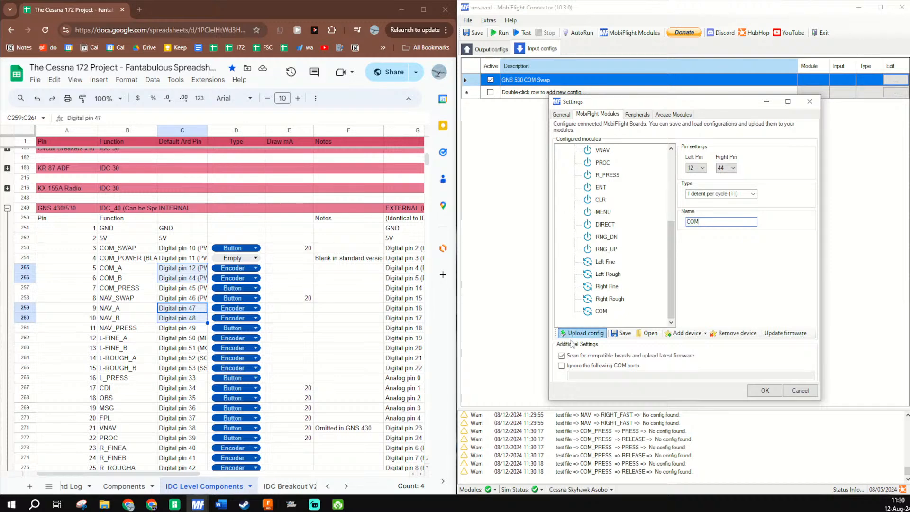
- Upload the configuration with the recreated COM encoder to the module and close the module settings
click(586, 333)
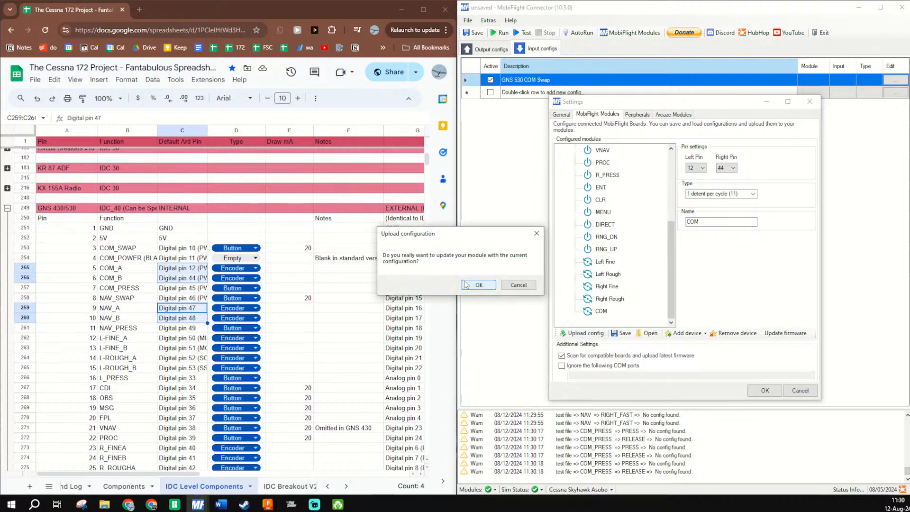
click(484, 287)
click(743, 281)
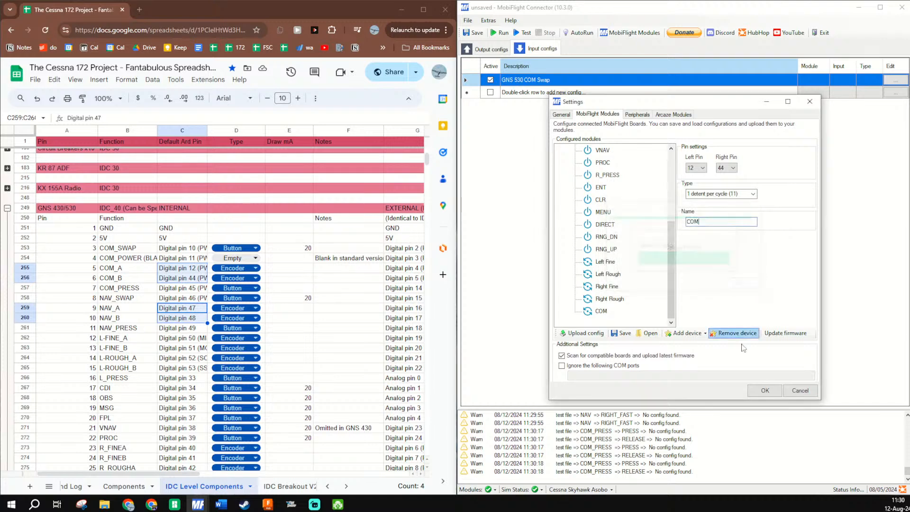
click(765, 390)
- Save the MobiFlight project as GNS 530 in the MobiFlight folder
click(473, 33)
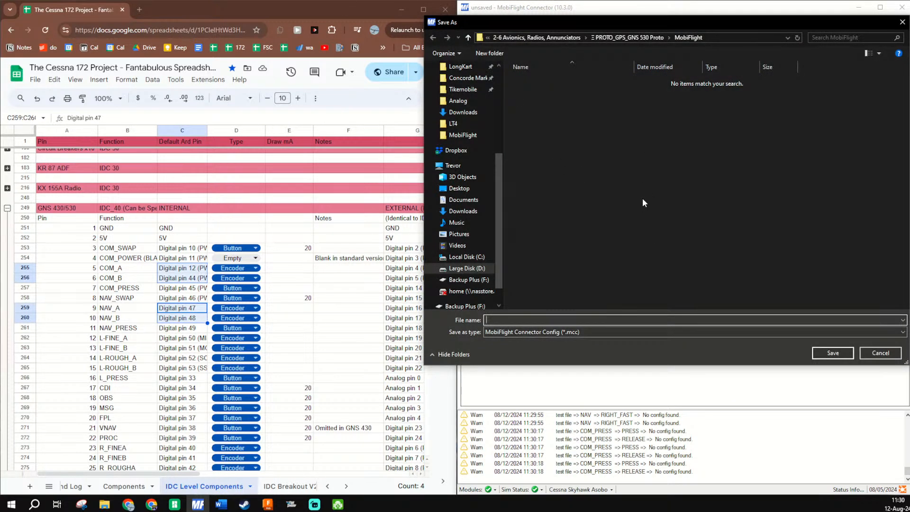
text(GNS 530)
key(Return)
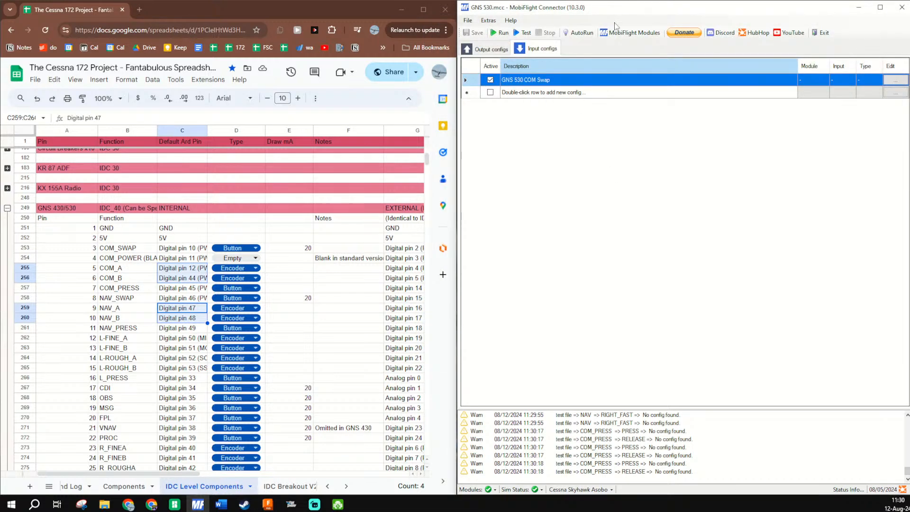
- Save the test file module's configuration as a new file, basing its name on GNS_530 Arduino Pins Thing and adding V1.2
click(628, 32)
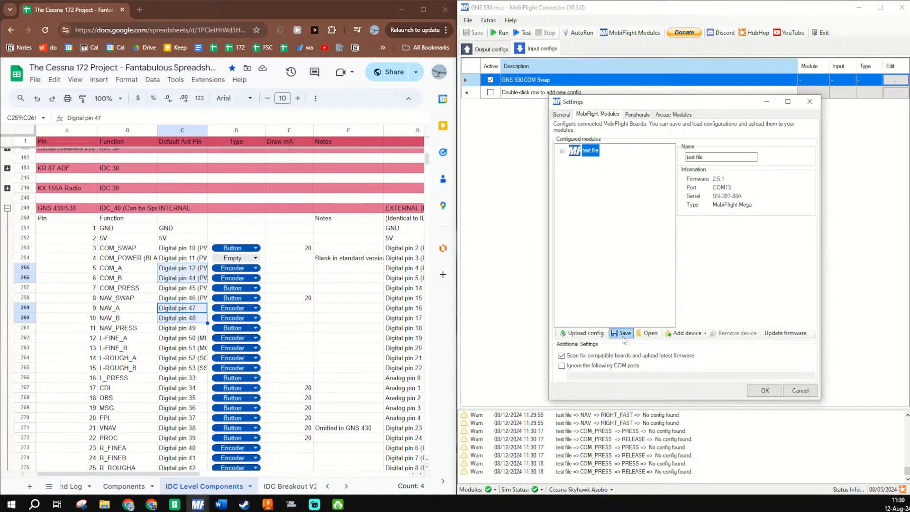
click(624, 333)
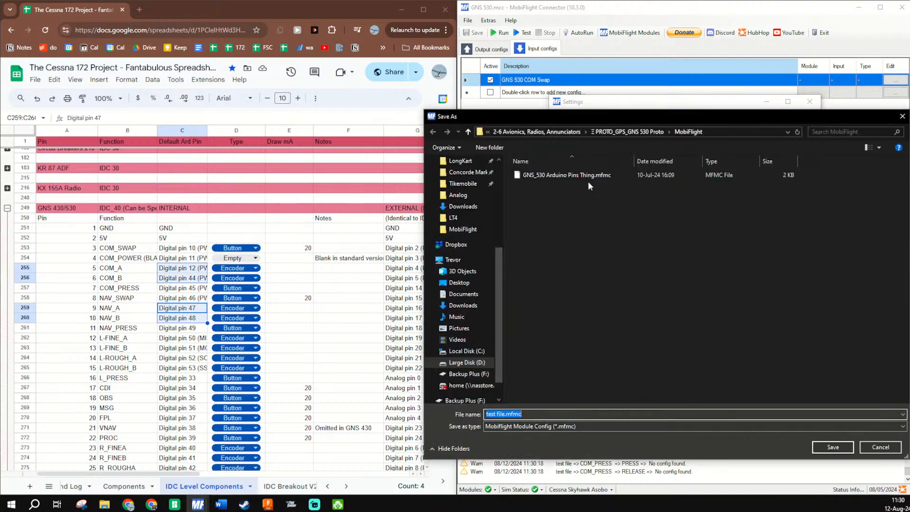
click(580, 174)
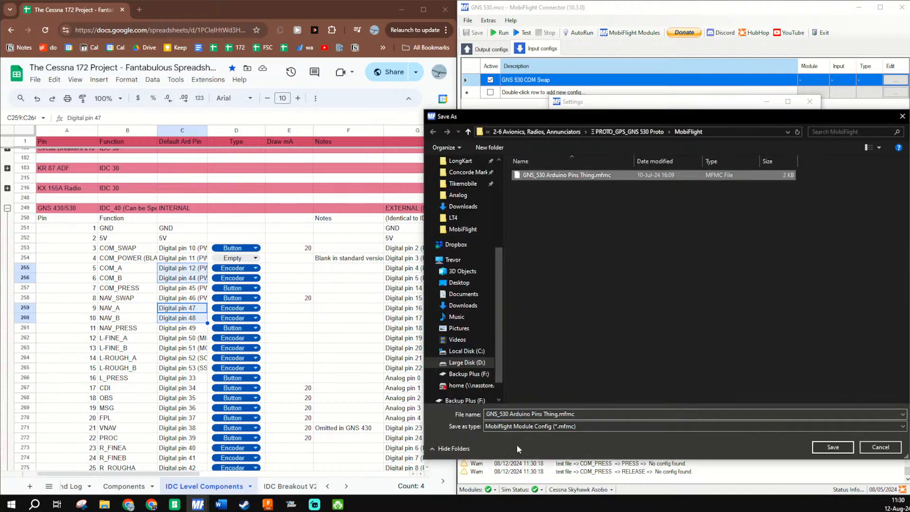
click(533, 415)
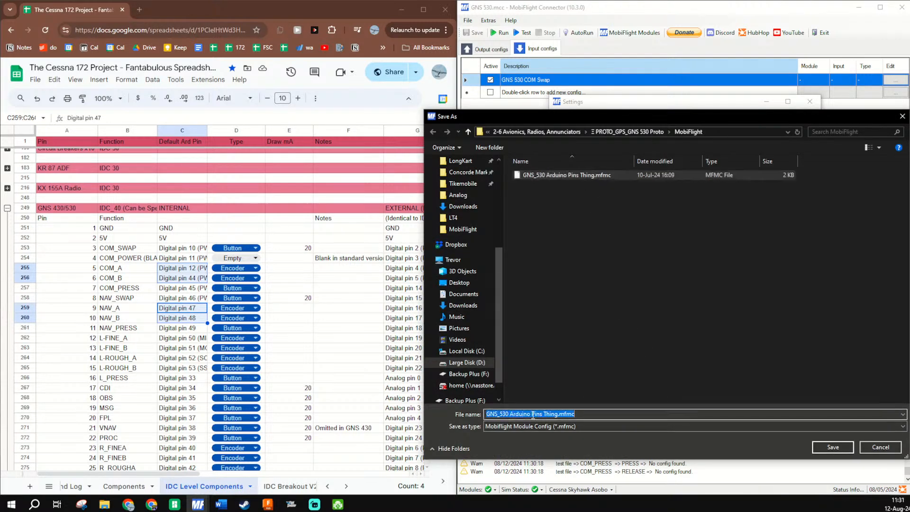
click(557, 414)
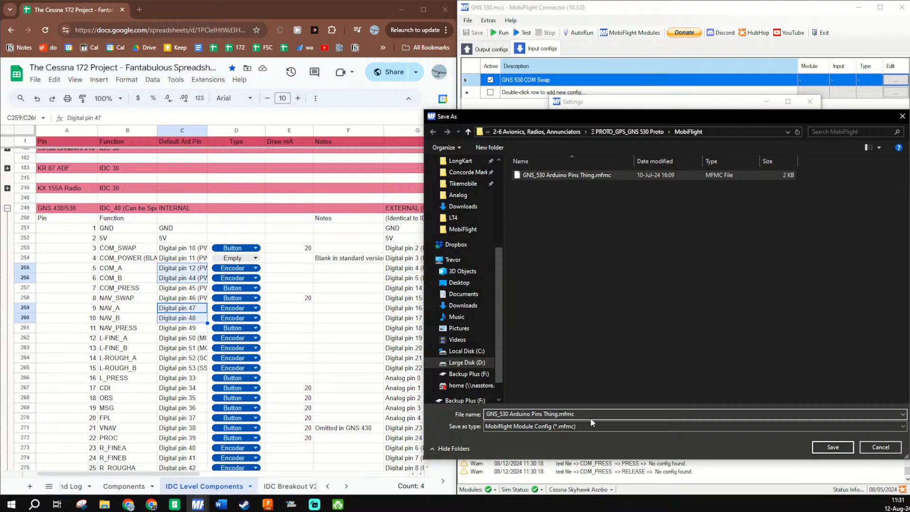
key(BackSpace)
key(BackSpace)
key(BackSpace)
key(BackSpace)
key(BackSpace)
key(BackSpace)
key(BackSpace)
key(BackSpace)
key(BackSpace)
key(BackSpace)
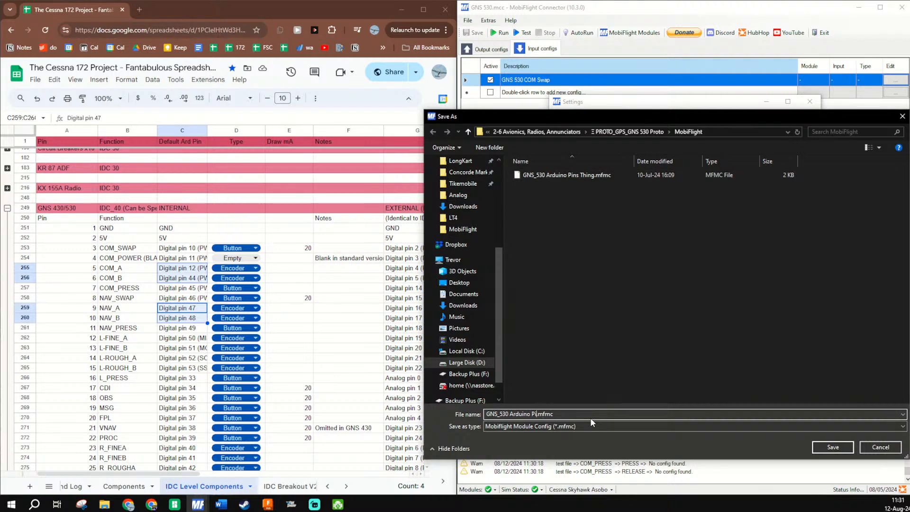
text(V1.2)
key(Return)
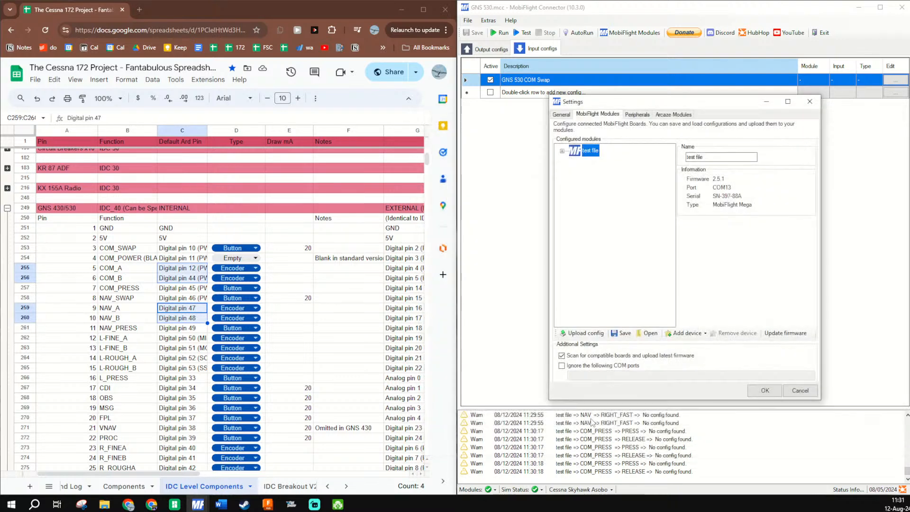
- Upload the saved configuration to the test file module again and accept the settings
click(584, 332)
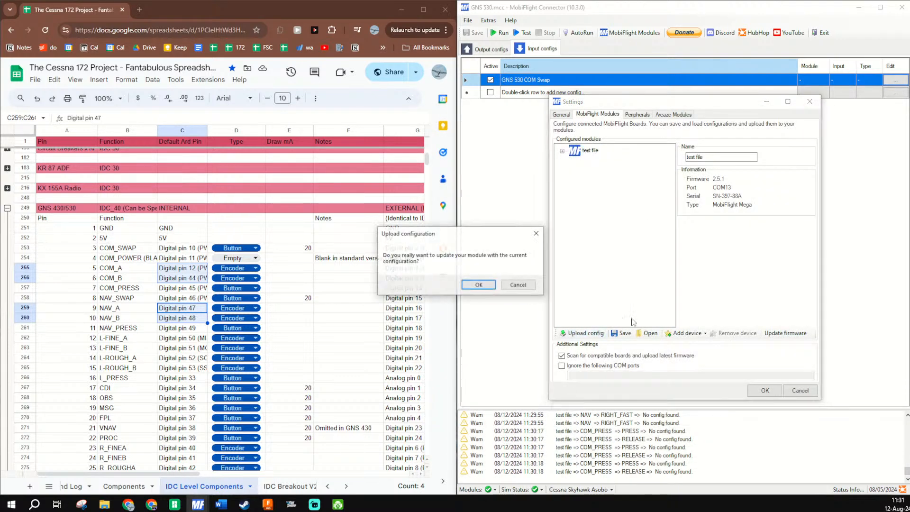
click(485, 284)
click(743, 284)
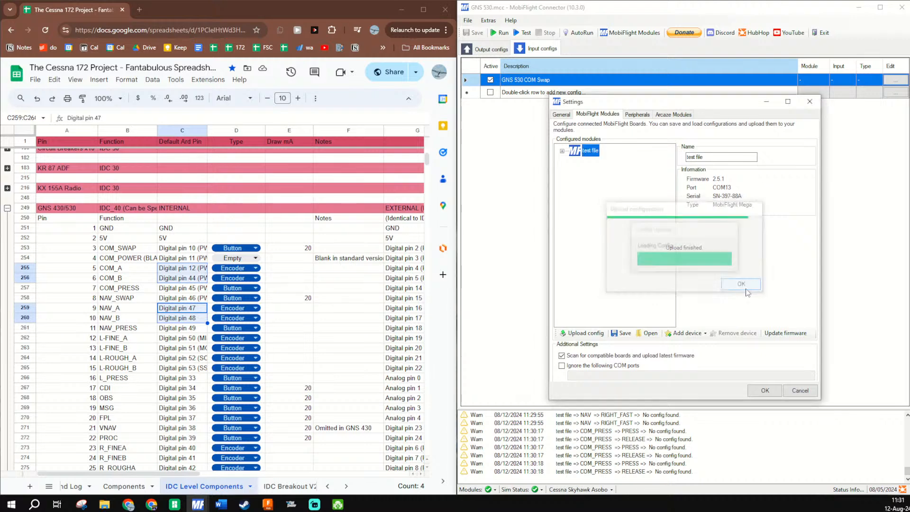
click(765, 390)
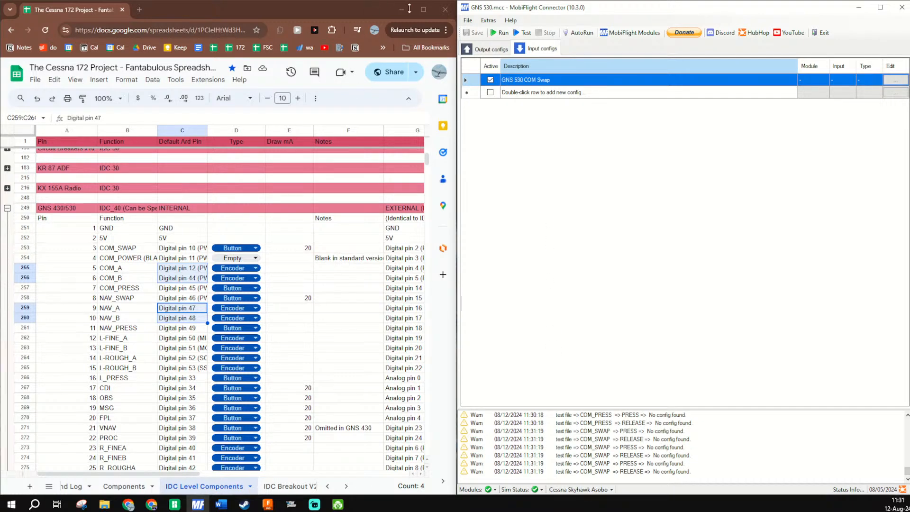
- Minimize the browser to uncover the flight simulator and scan for COM_SWAP as the input of the GNS 530 COM Swap config
click(395, 10)
click(398, 11)
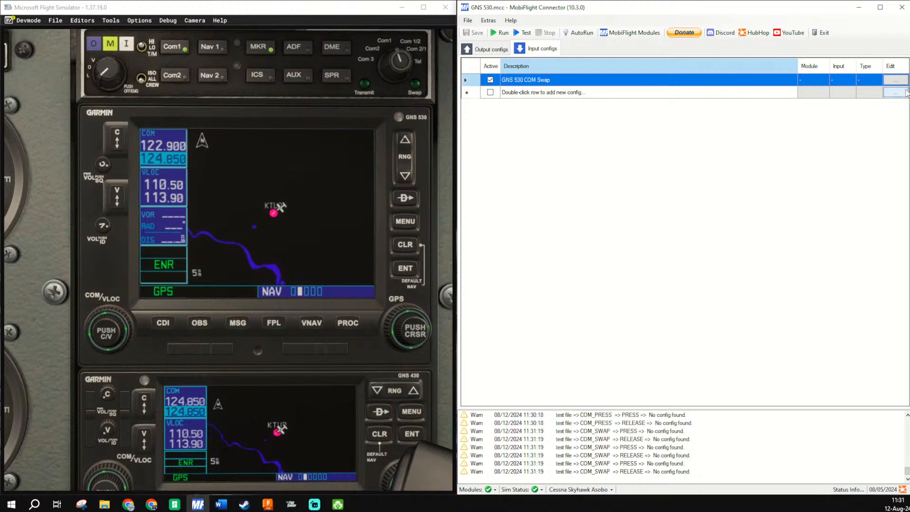
click(896, 93)
key(Return)
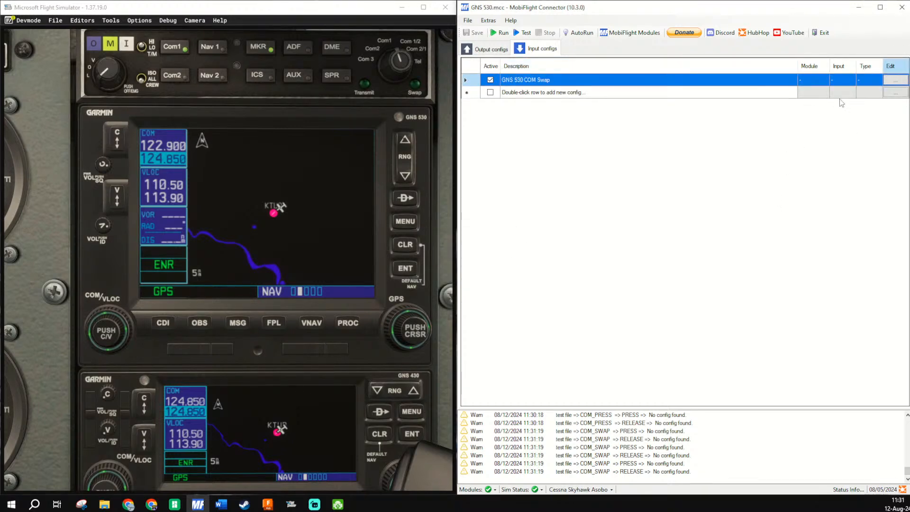
click(895, 79)
click(734, 134)
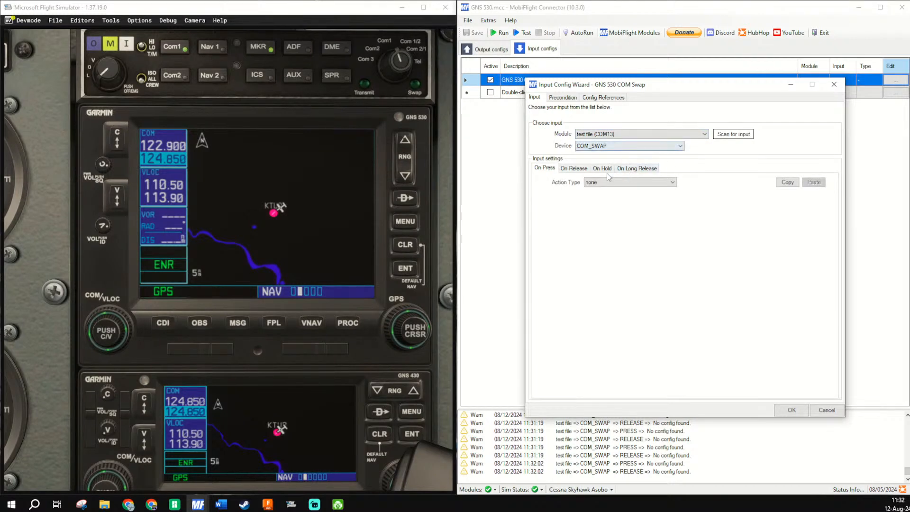
- Set the On Press action type of the COM_SWAP button to Microsoft Flight Simulator 2020
click(617, 182)
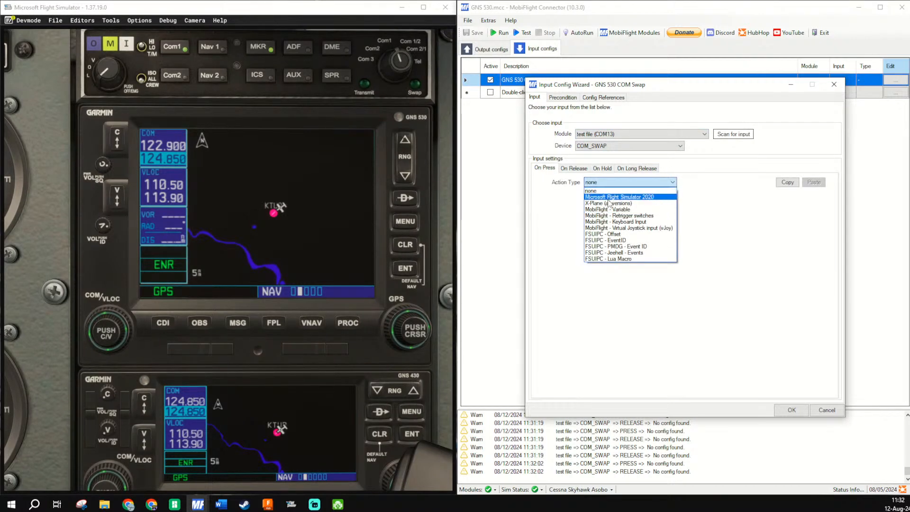
click(611, 199)
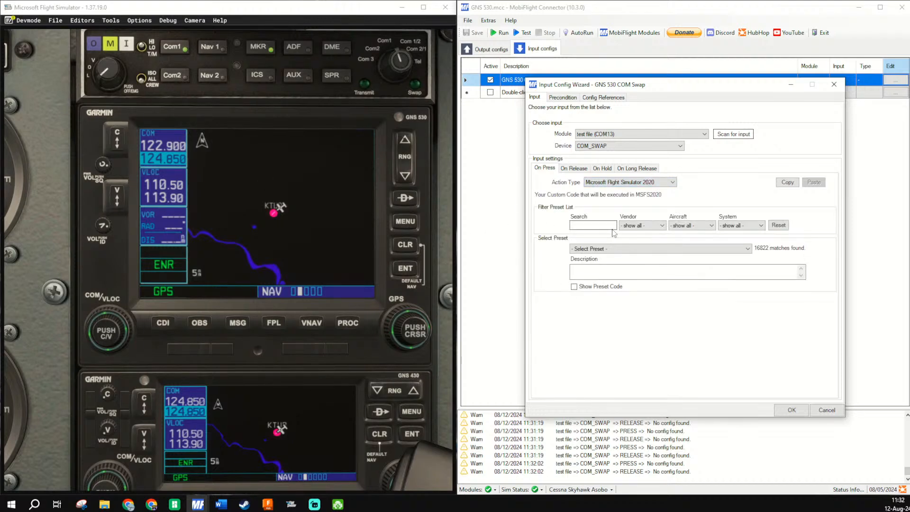
click(735, 227)
click(736, 229)
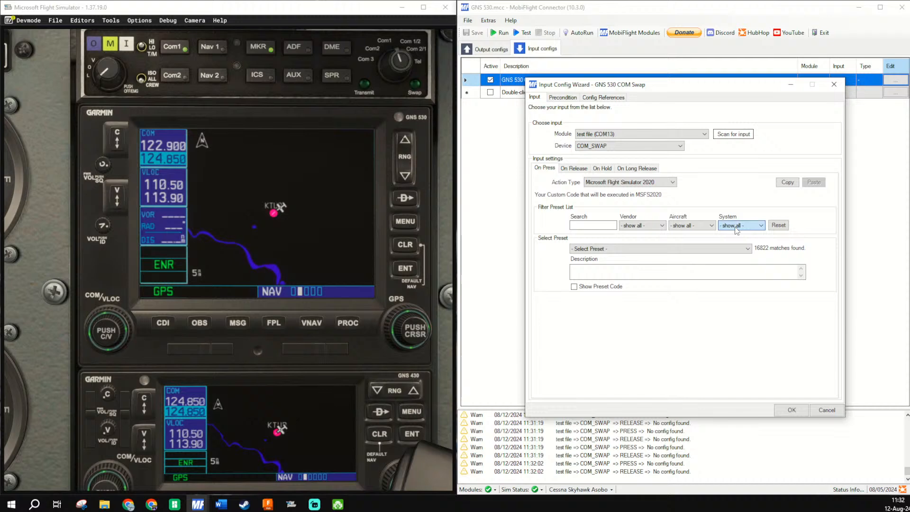
click(688, 227)
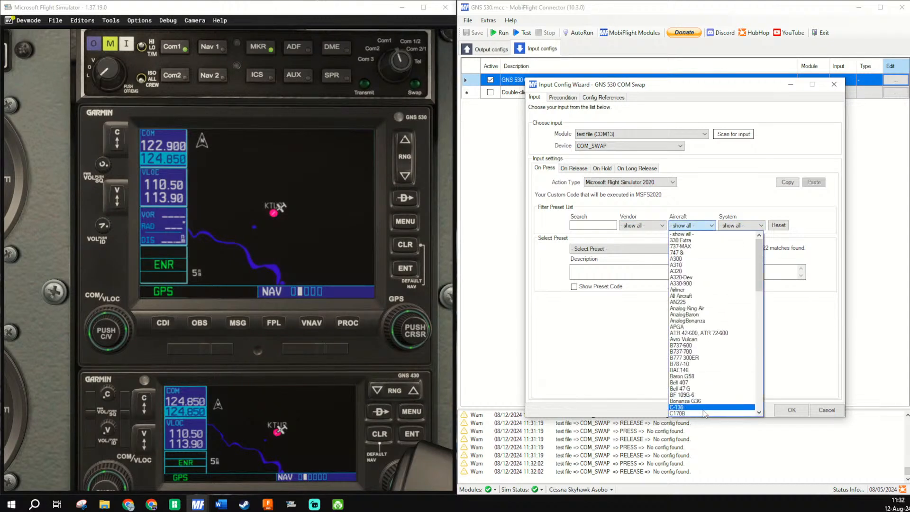
click(704, 393)
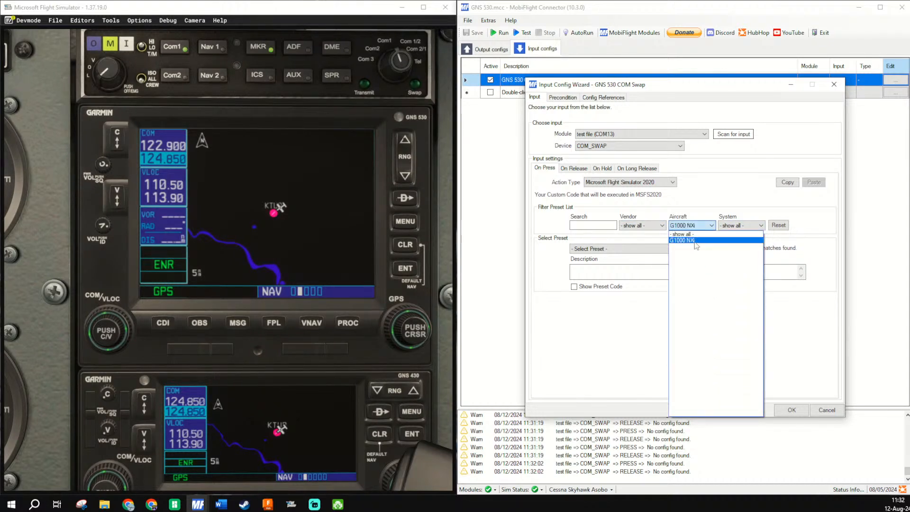
click(698, 235)
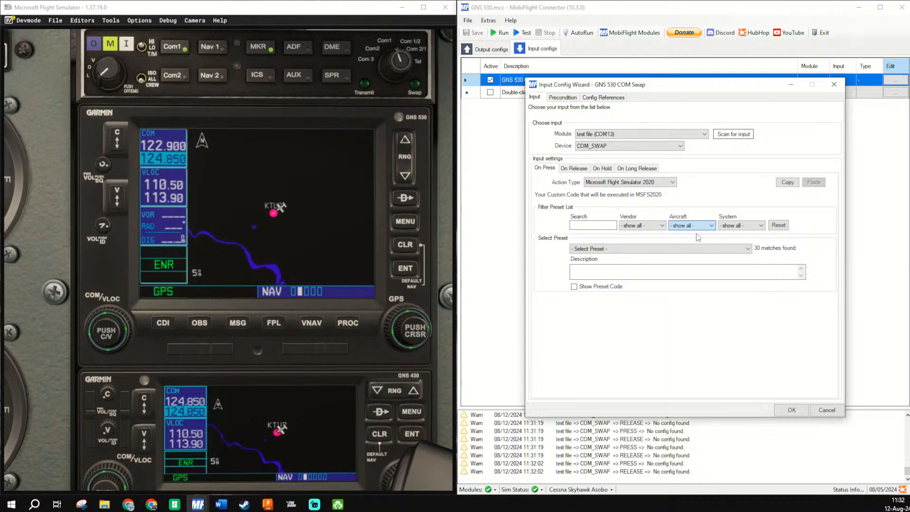
- Filter the preset list by vendor Microsoft, aircraft Generic and system Avionics
click(649, 226)
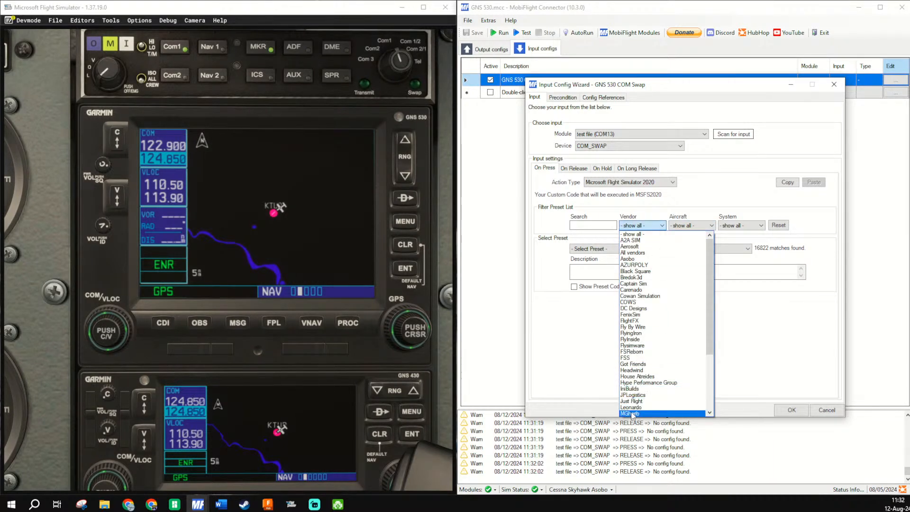
scroll(633, 412, down, 2)
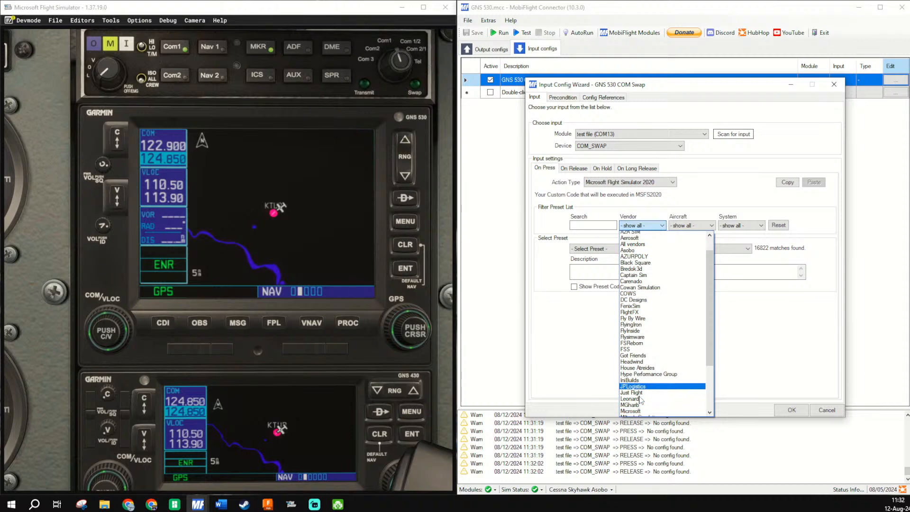
click(644, 383)
click(691, 226)
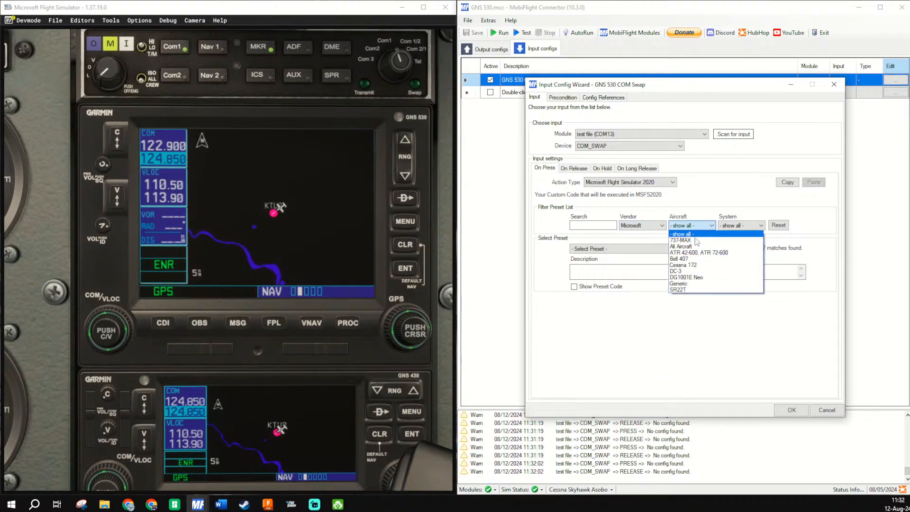
click(685, 283)
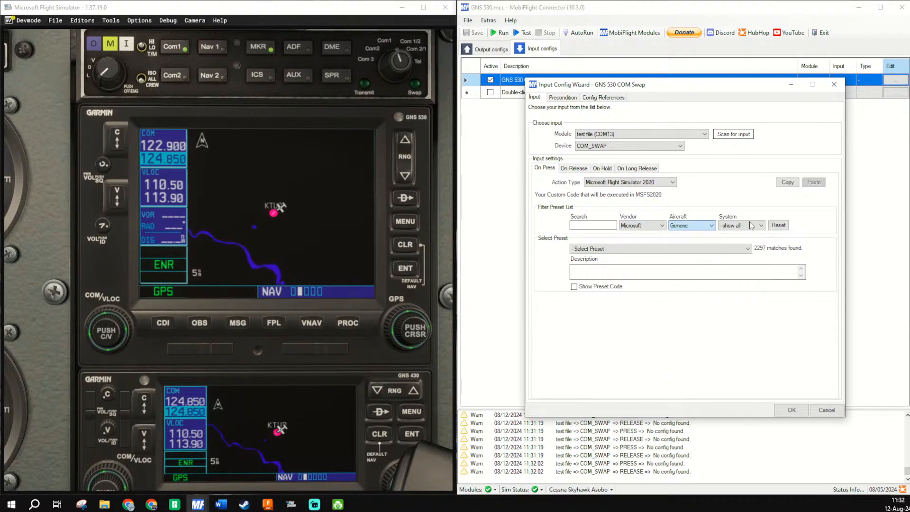
click(739, 225)
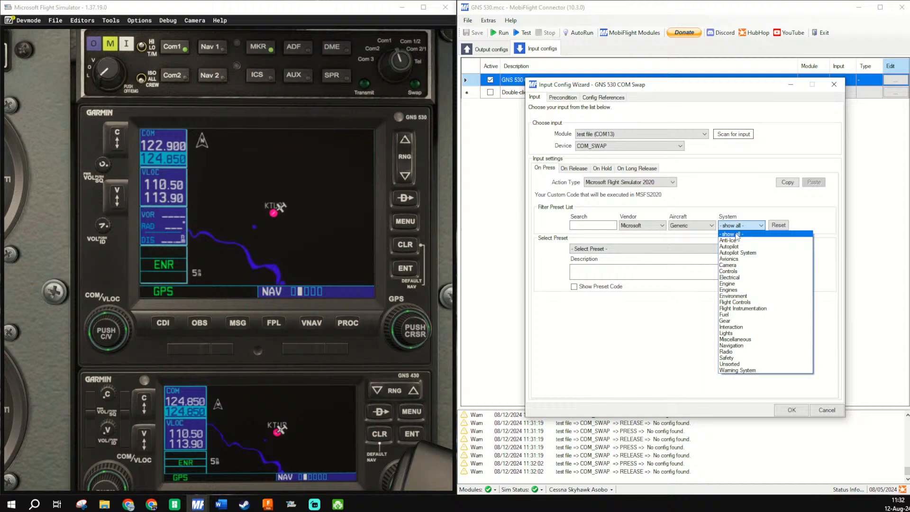
click(738, 259)
- Assign the preset AS530_COMSWAP_Push to the COM_SWAP button's On Press action, accept the config and start running the configuration
click(721, 248)
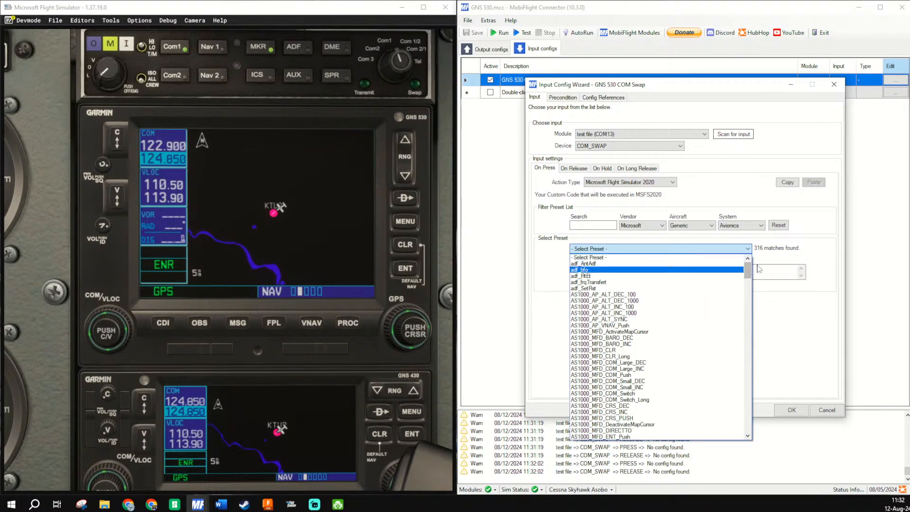
drag(748, 273, 748, 384)
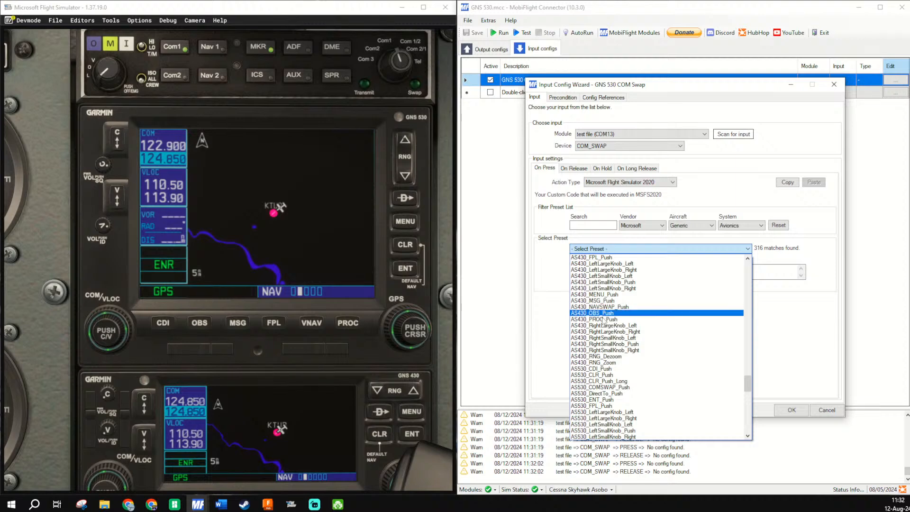
scroll(604, 350, down, 1)
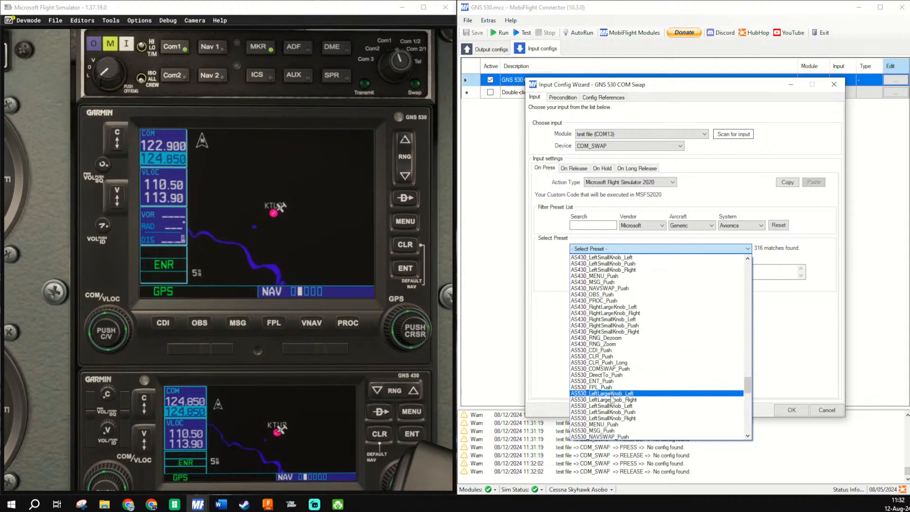
scroll(614, 421, down, 3)
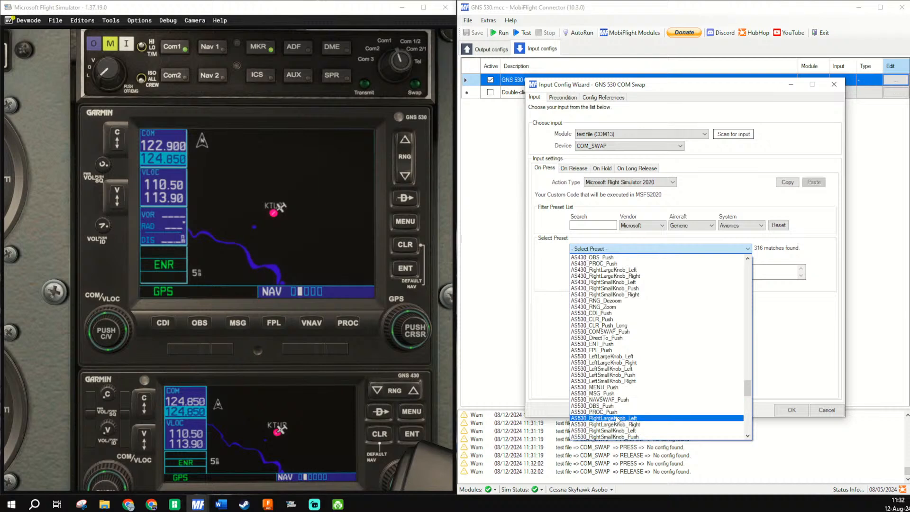
scroll(618, 420, down, 1)
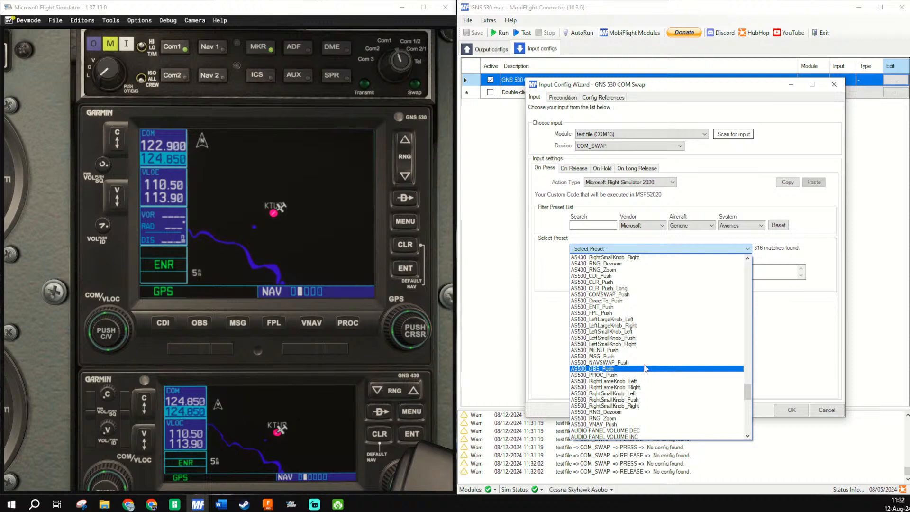
click(655, 295)
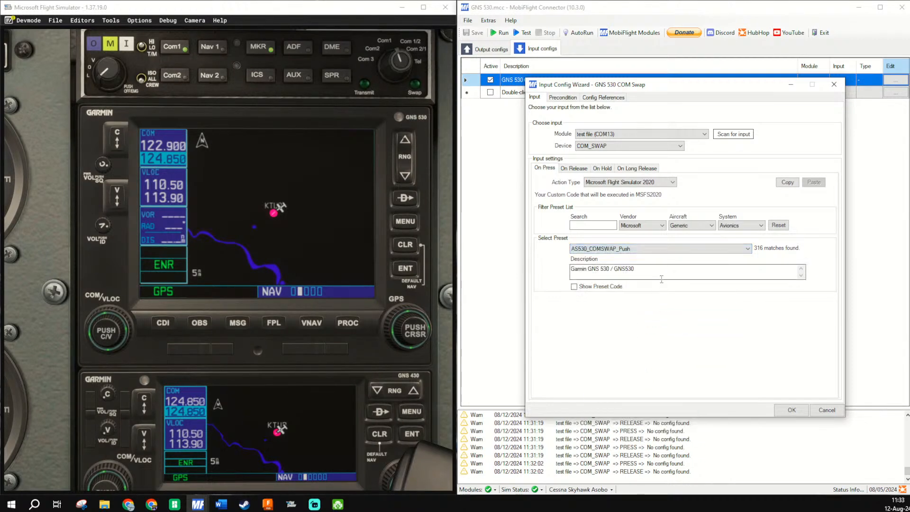
click(792, 410)
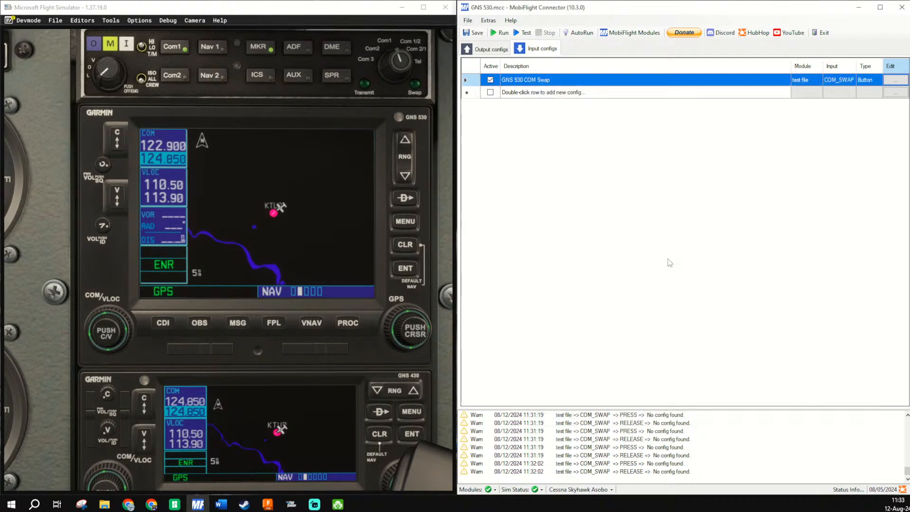
click(500, 33)
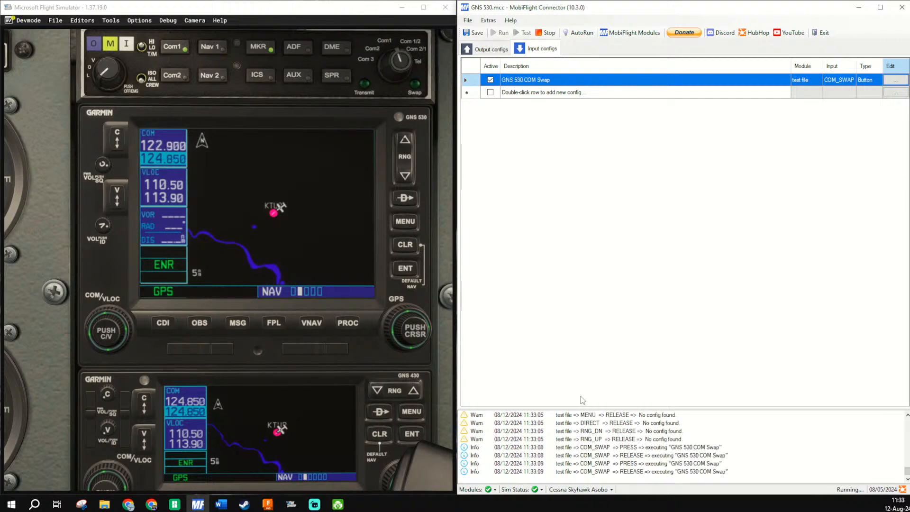
- Duplicate the GNS 530 COM Swap input config and rename the copy GNS 530 NAV Swap
right_click(527, 80)
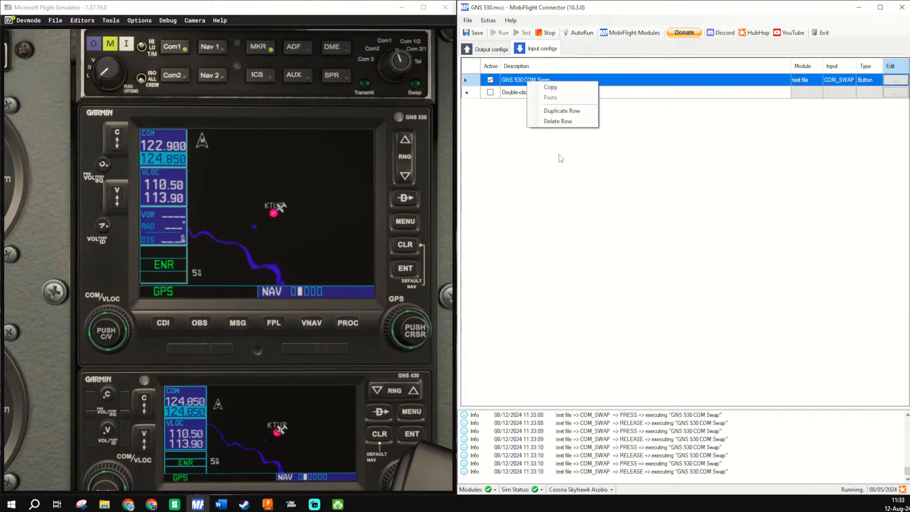
click(571, 111)
double_click(533, 91)
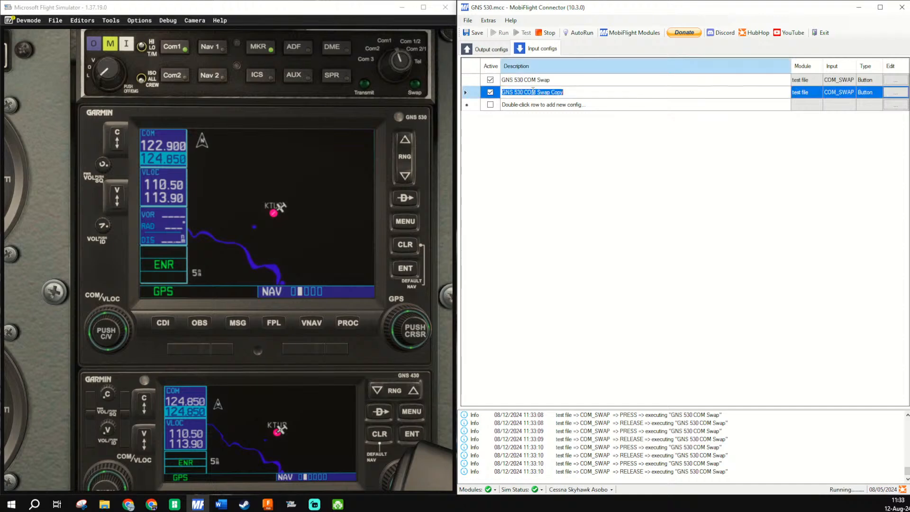
click(536, 92)
key(BackSpace)
key(BackSpace)
key(BackSpace)
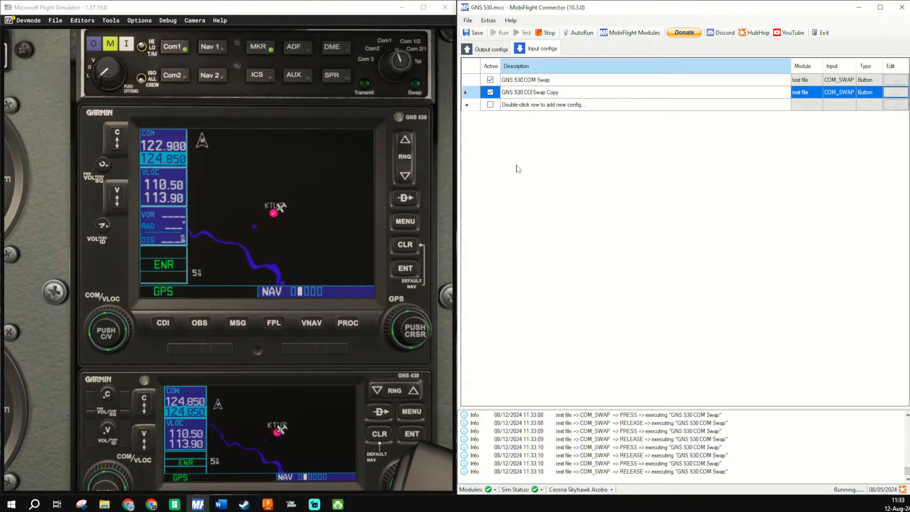
text(NAV)
- Scan for NAV_SWAP as the input device of the GNS 530 NAV Swap config and accept the change
click(896, 94)
click(896, 97)
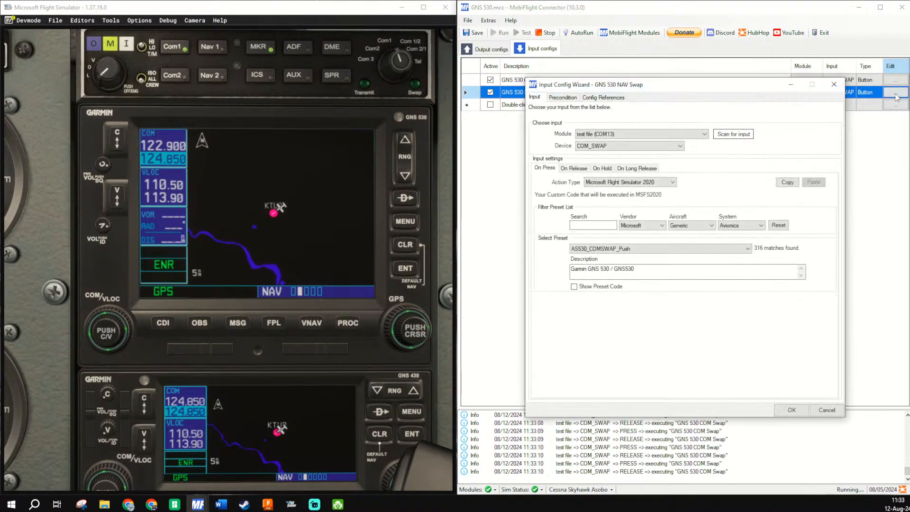
click(727, 137)
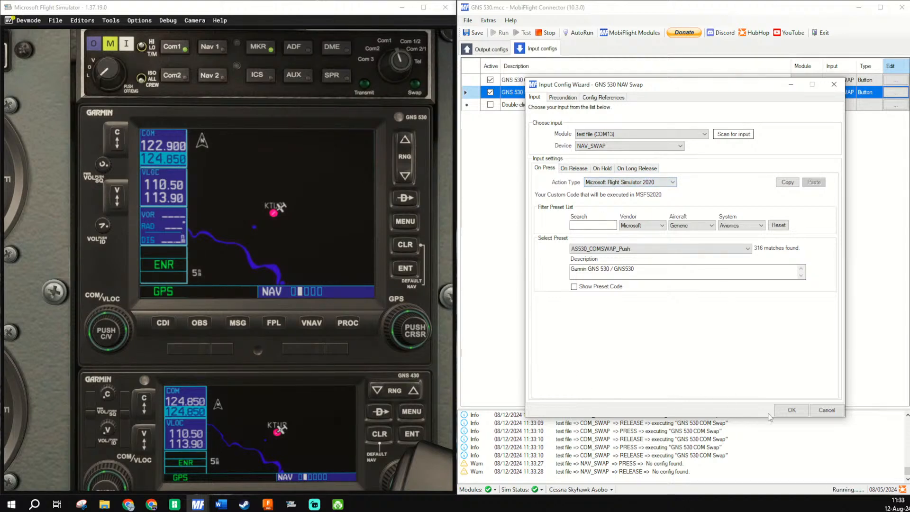
click(792, 410)
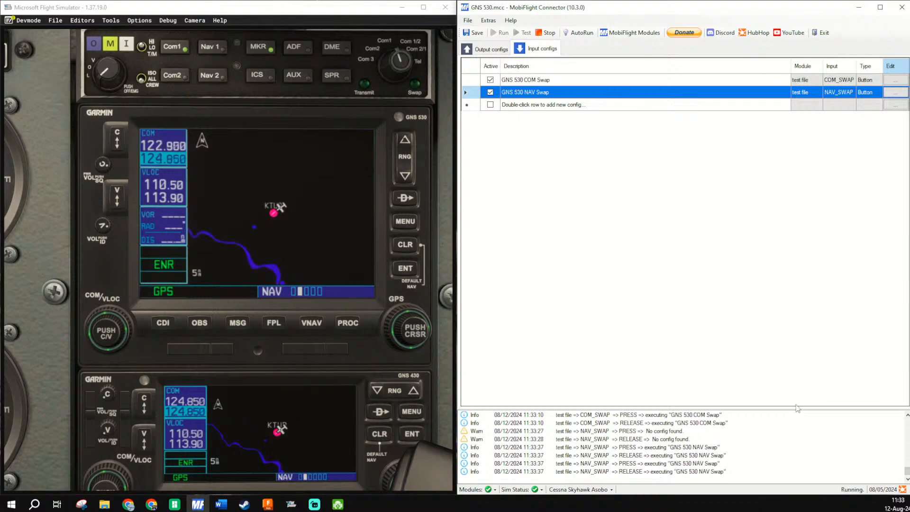
- Change the On Press preset of the GNS 530 NAV Swap config to AS530_NAVSWAP_Push and accept it
click(896, 94)
click(636, 249)
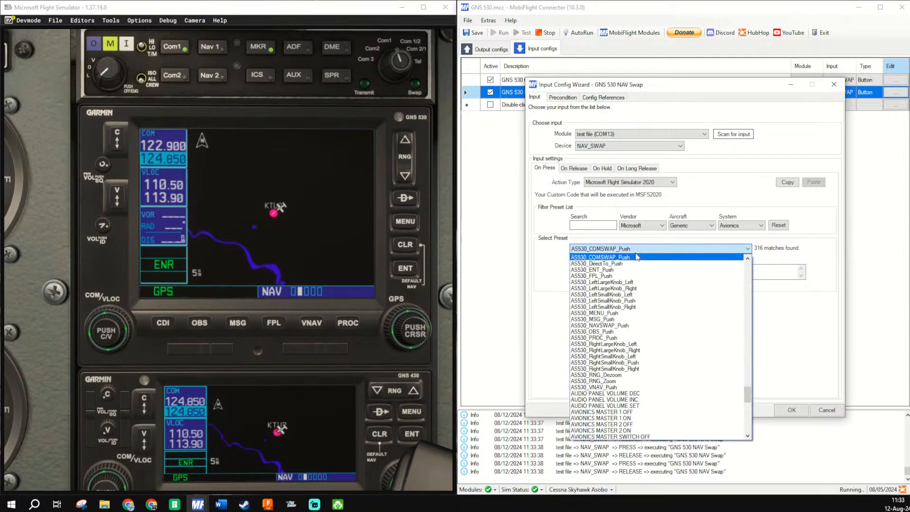
scroll(635, 265, up, 1)
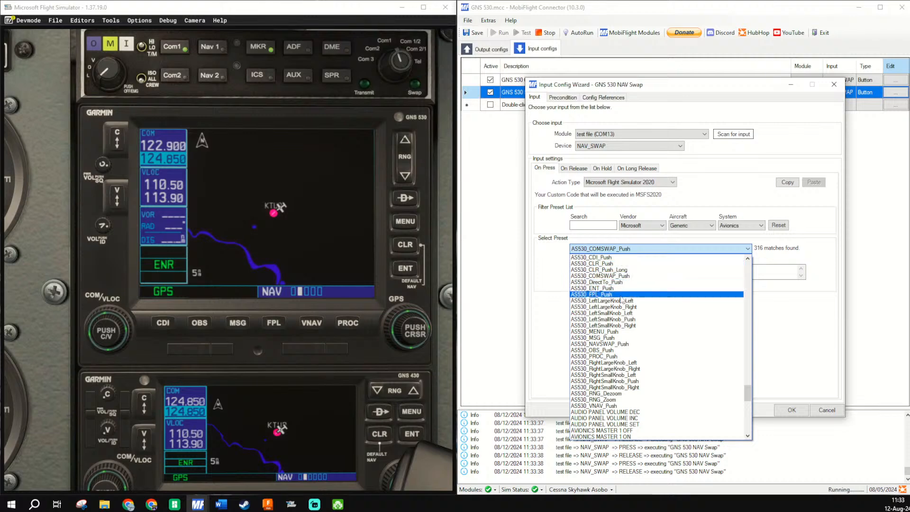
click(614, 345)
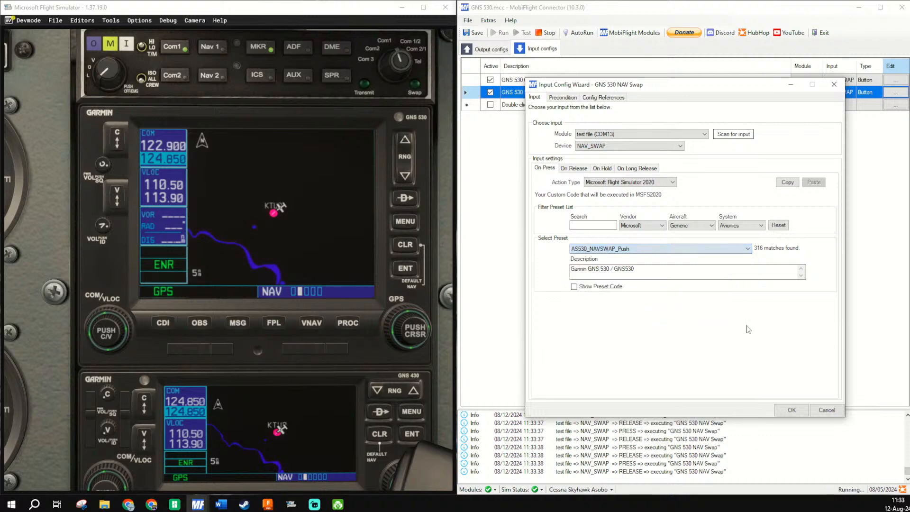
click(792, 410)
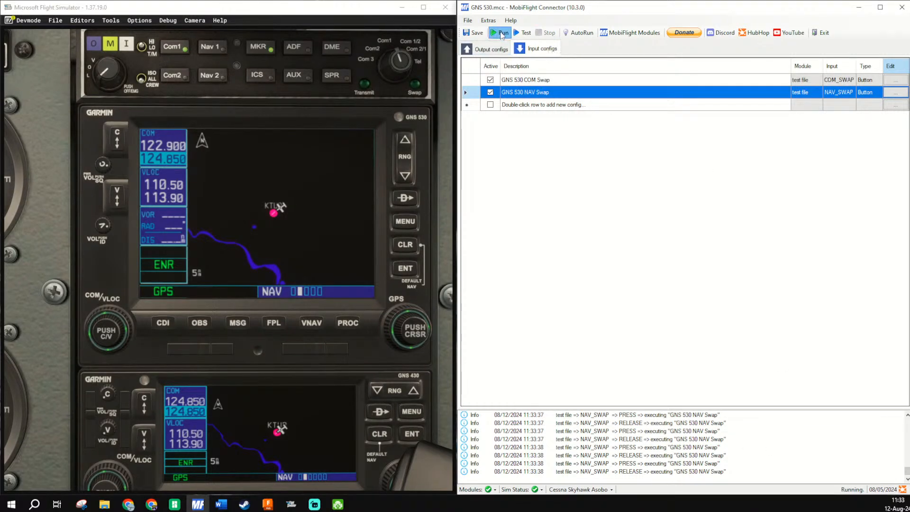
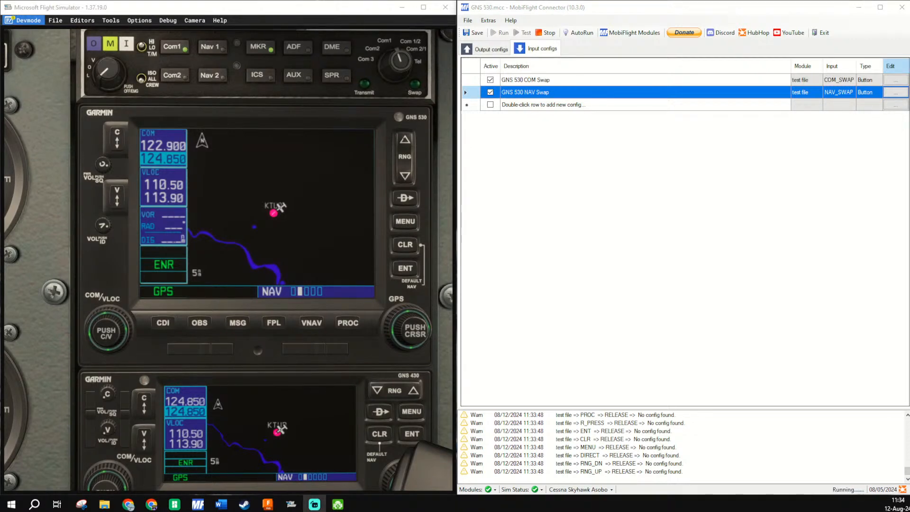
- Duplicate the GNS 530 NAV Swap input config and rename the copy GNS 530 CDI
click(742, 187)
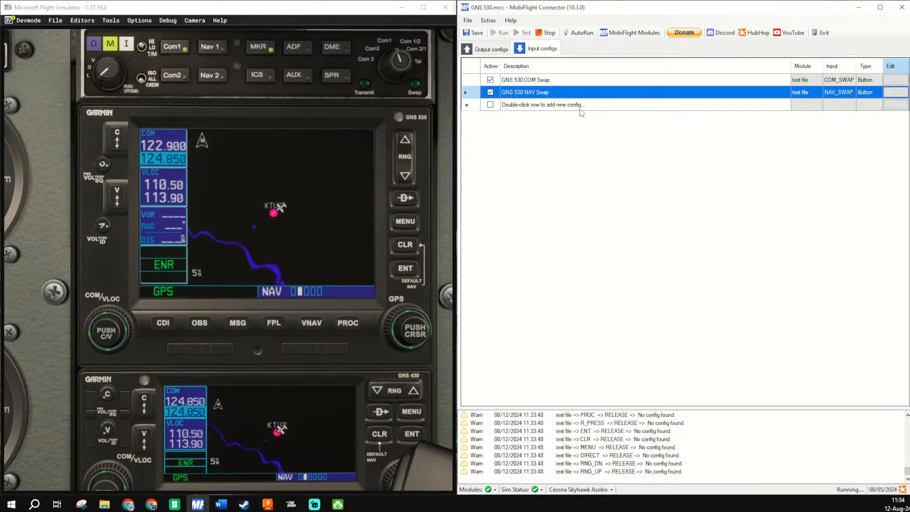
right_click(519, 93)
click(534, 121)
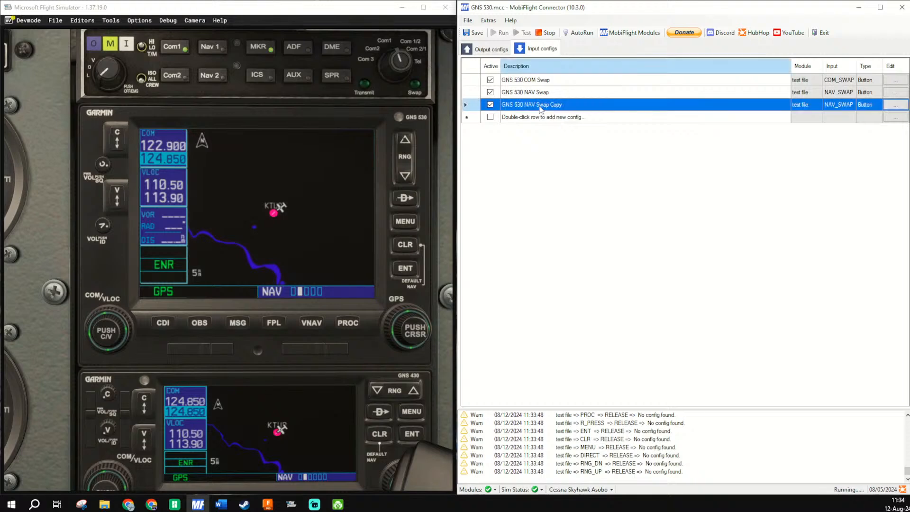
click(541, 108)
drag(576, 102, 526, 110)
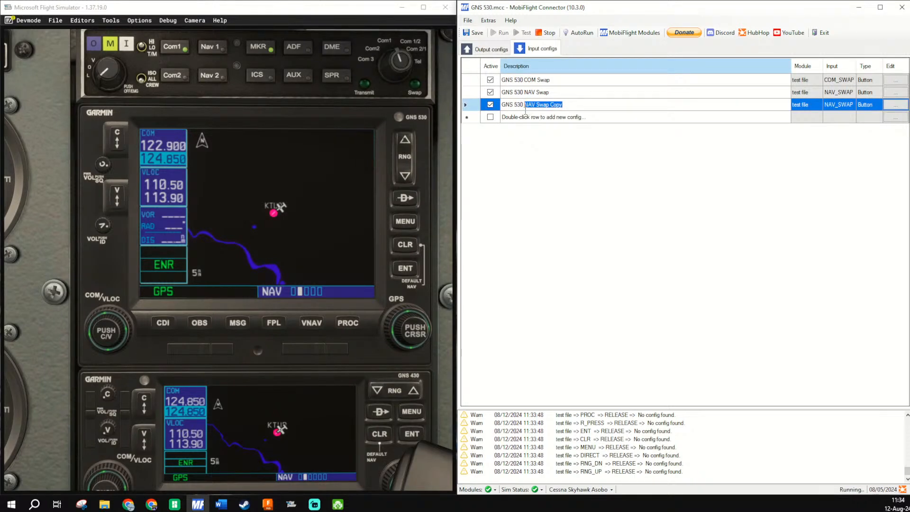
text(CDI)
- Set the On Press preset of the GNS 530 CDI config to AS530_CDI_Push, scan for CDI as its input device and accept
click(898, 105)
click(897, 105)
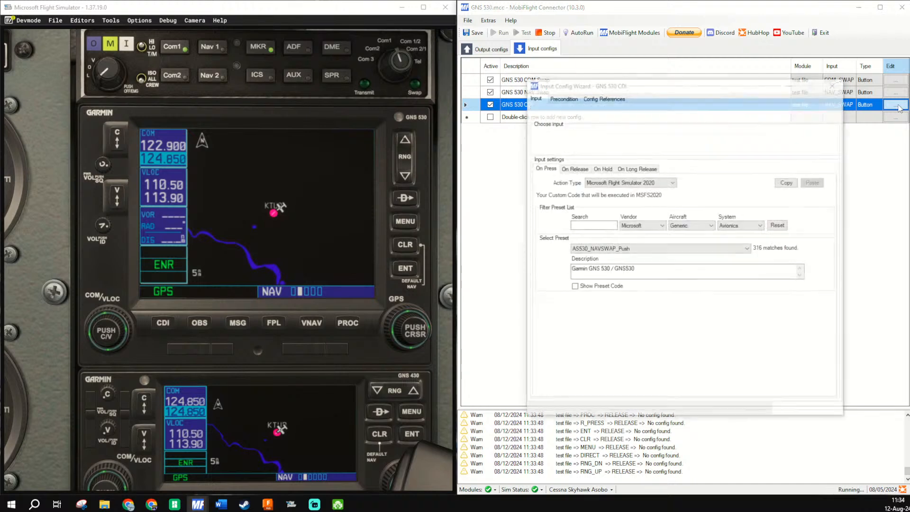
click(608, 249)
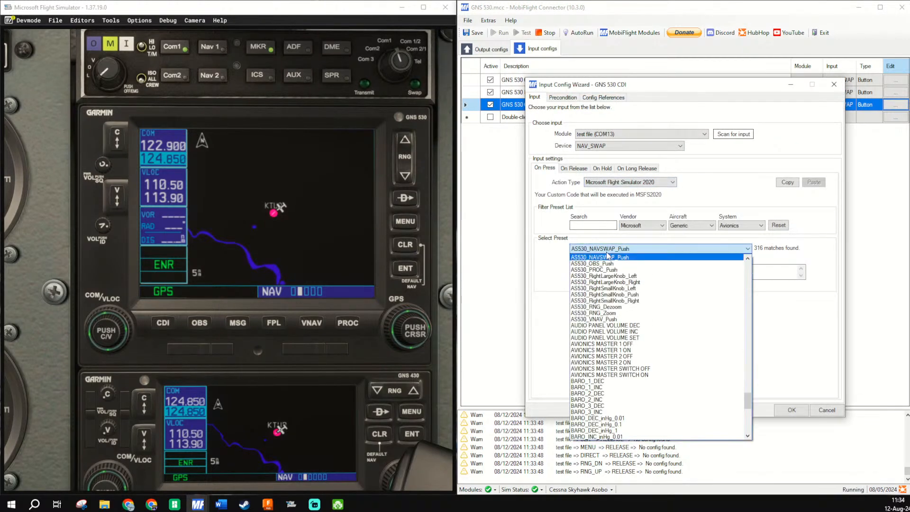
scroll(607, 266, up, 3)
scroll(606, 269, up, 3)
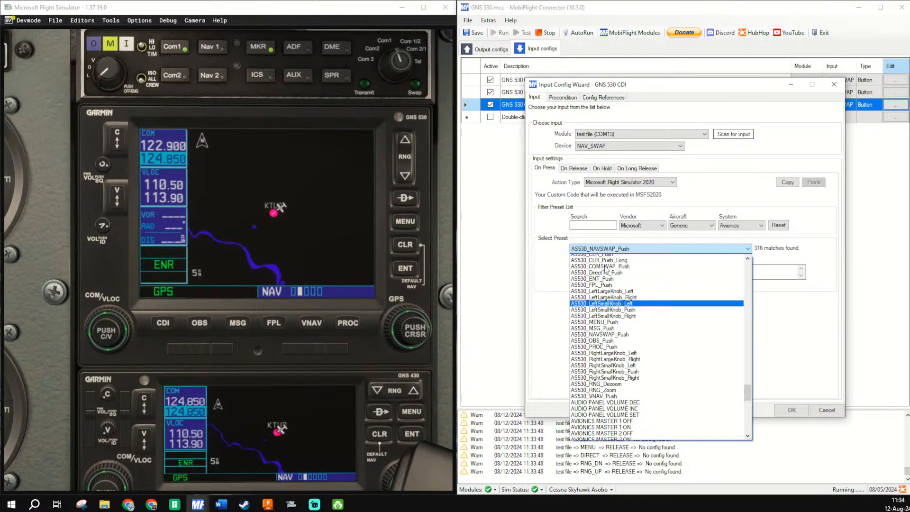
click(608, 267)
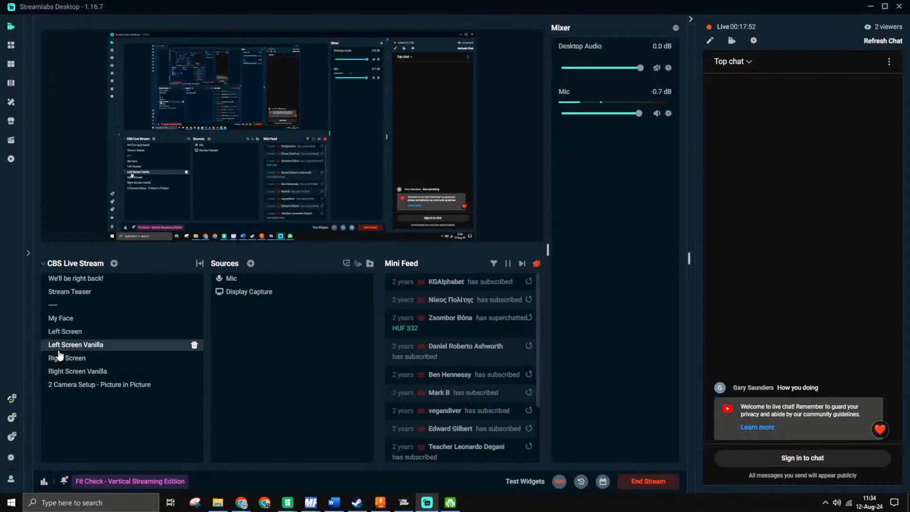
click(59, 377)
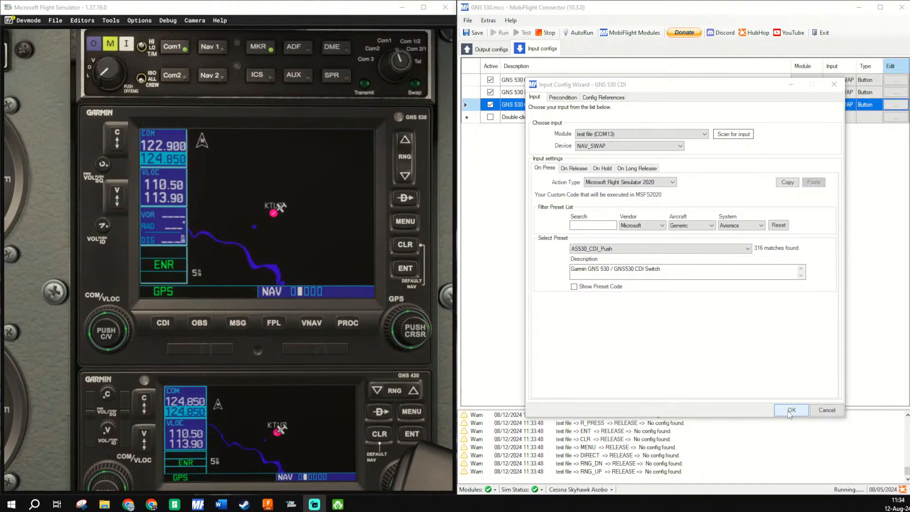
click(732, 134)
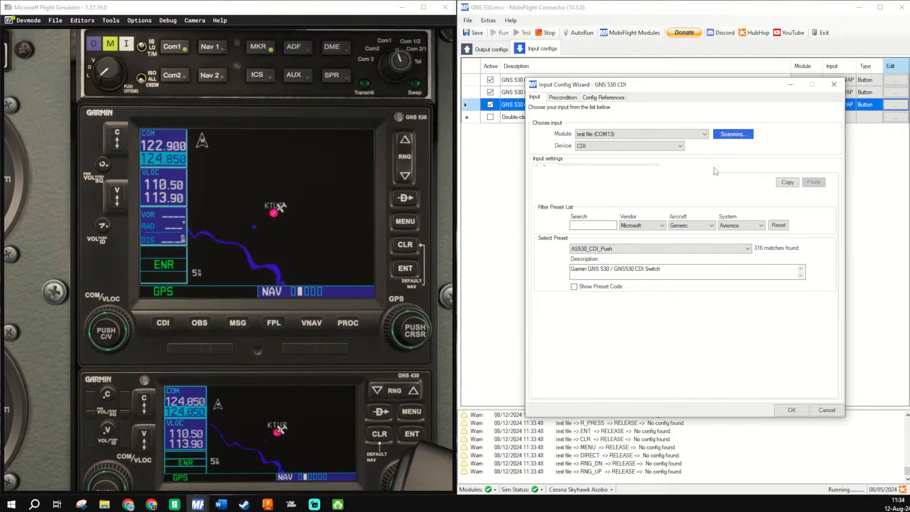
click(798, 413)
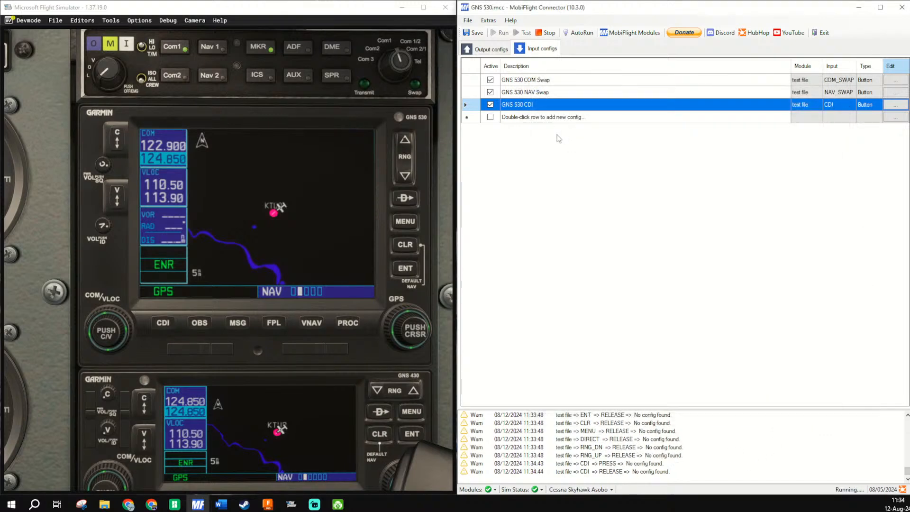
- Delete the GNS 530 CDI input config from the list
right_click(576, 107)
click(598, 140)
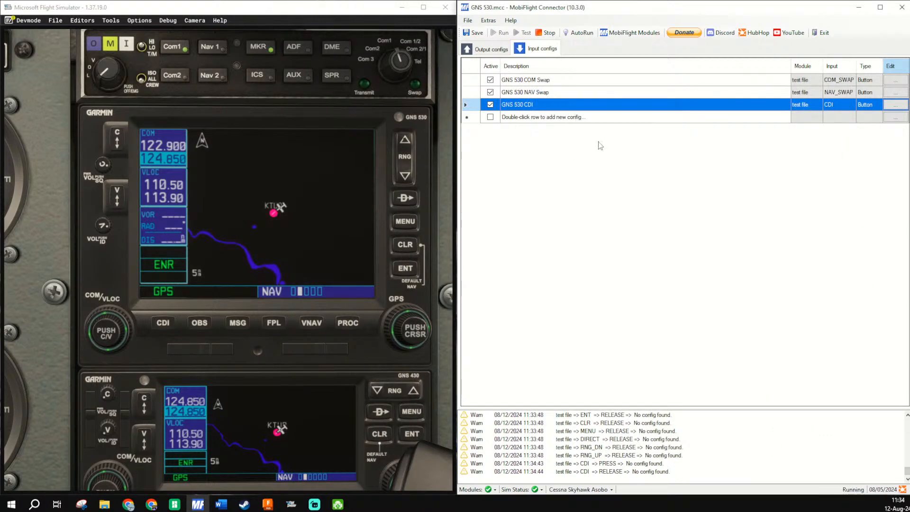
- Duplicate the GNS 530 NAV Swap input config again and name the new copy GNS 530 CDI
right_click(560, 93)
click(576, 122)
click(548, 104)
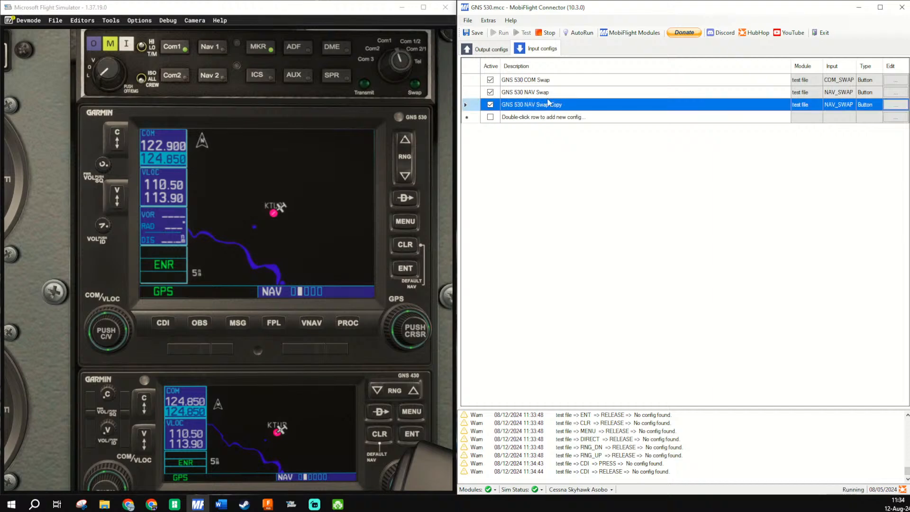
click(574, 105)
drag(574, 105, 526, 106)
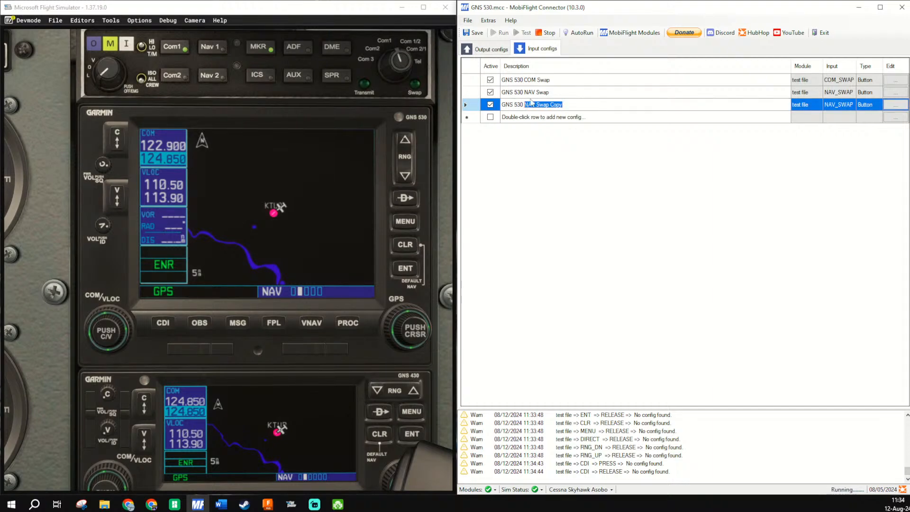
text(CDAI)
key(Return)
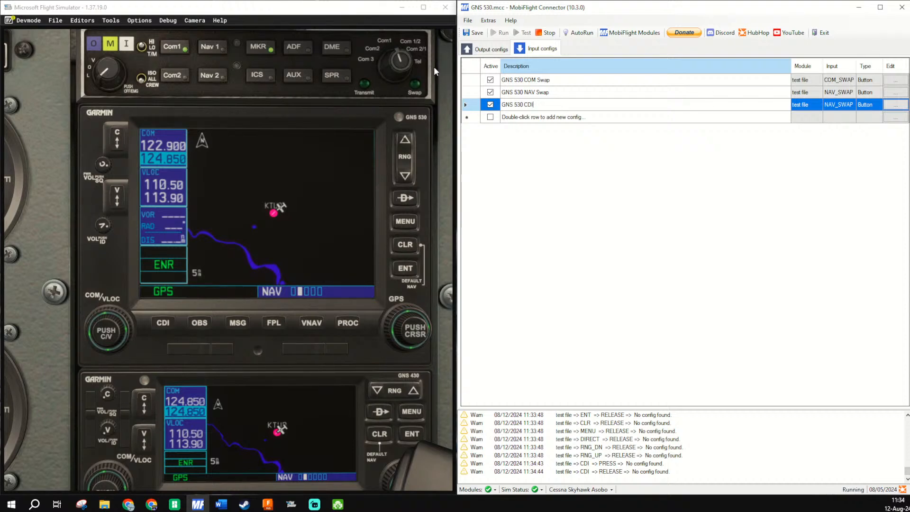
- Scan for CDI as the GNS 530 CDI config's input device, change its On Press preset to AS530_CDI_Push and accept
click(899, 107)
click(900, 110)
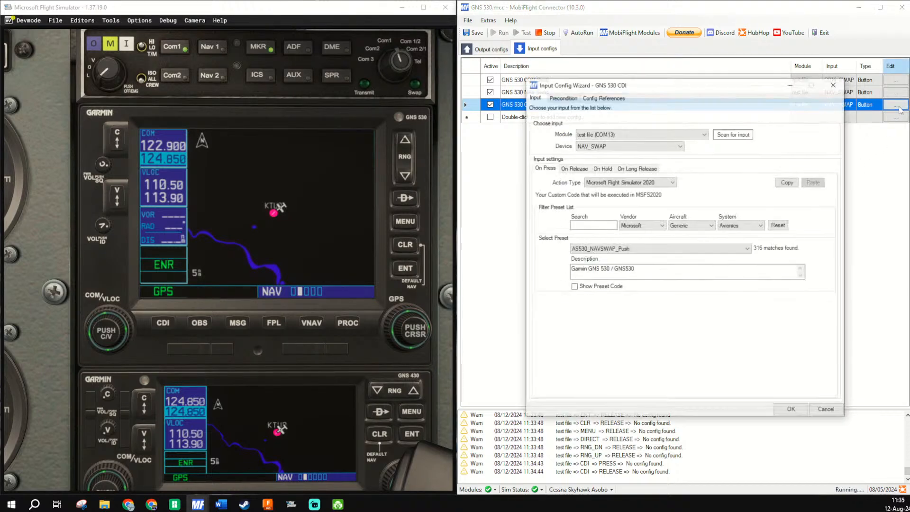
click(730, 136)
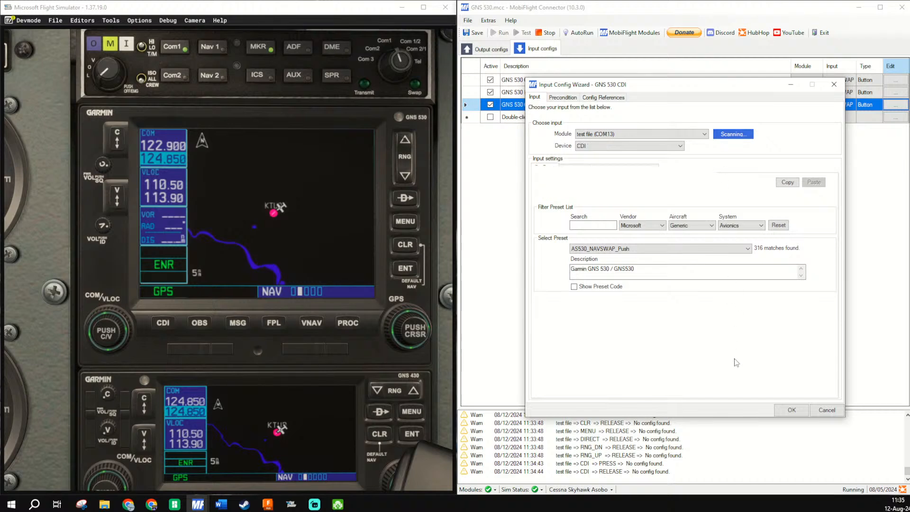
click(711, 249)
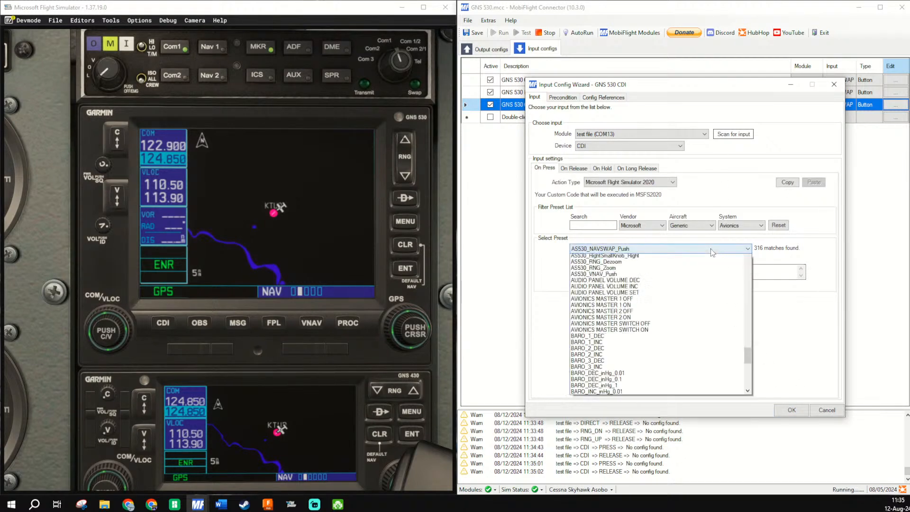
scroll(642, 273, up, 3)
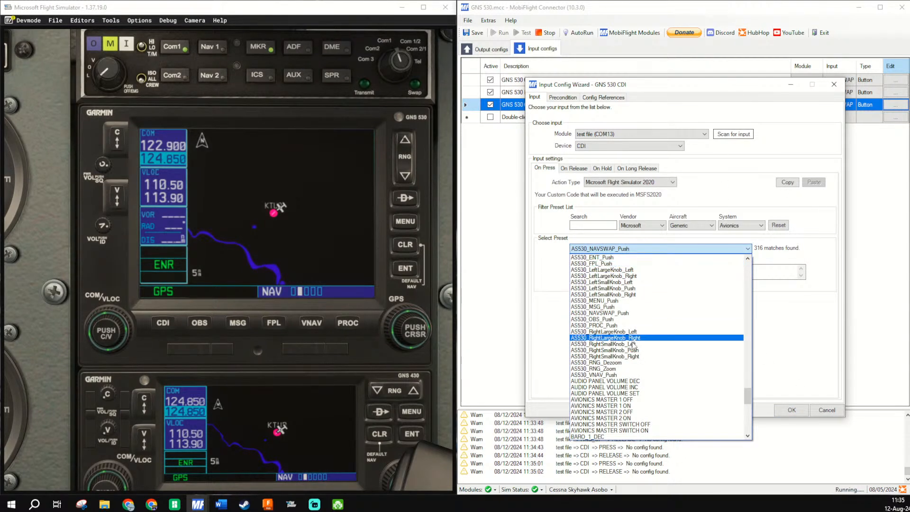
scroll(634, 278, up, 1)
scroll(634, 278, up, 1)
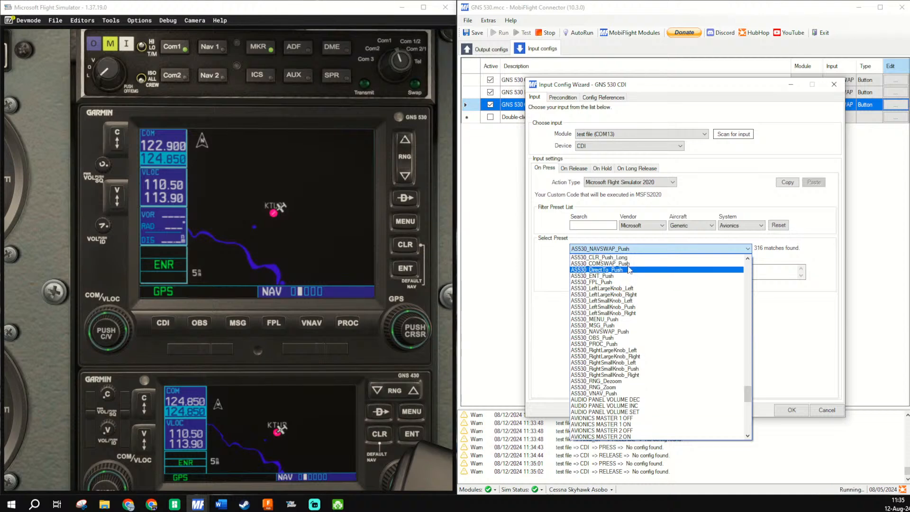
scroll(627, 275, up, 1)
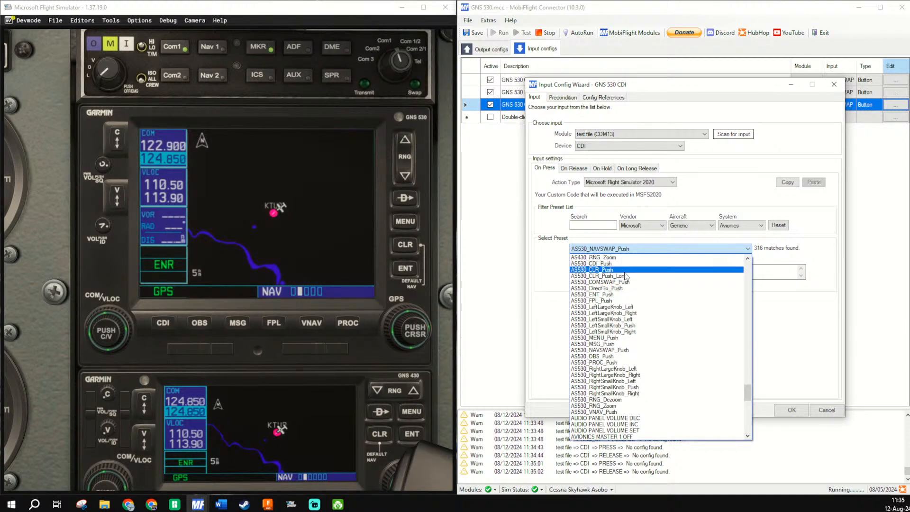
click(625, 263)
click(783, 409)
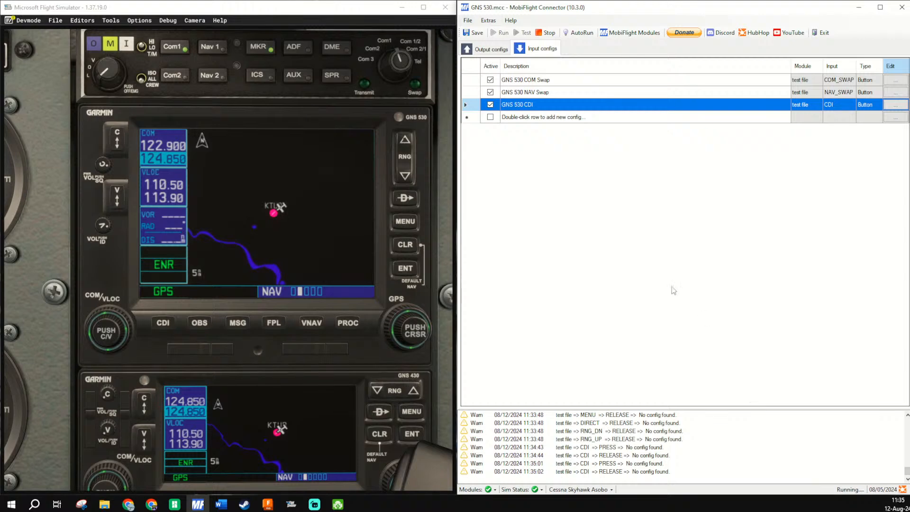
- Duplicate the GNS 530 CDI input config and rename the copy GNS 530 OBS
right_click(634, 110)
click(633, 133)
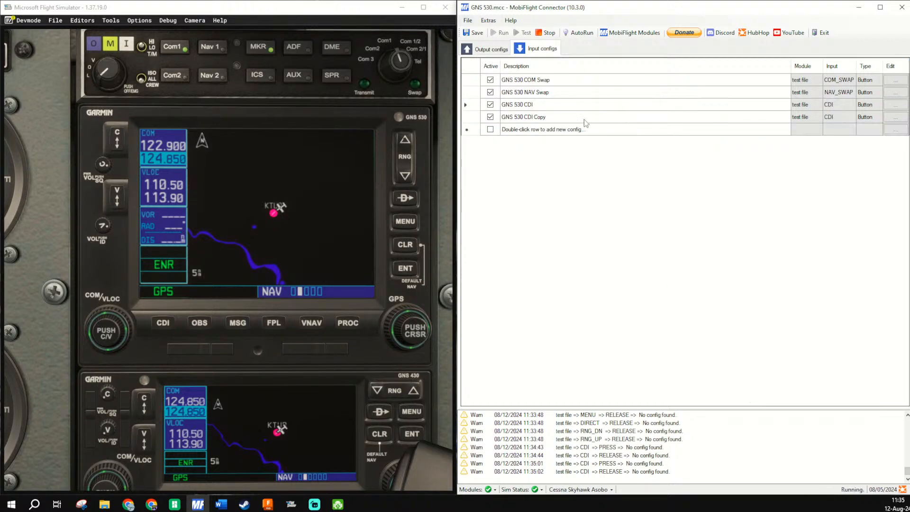
click(564, 119)
click(562, 117)
drag(561, 118, 528, 117)
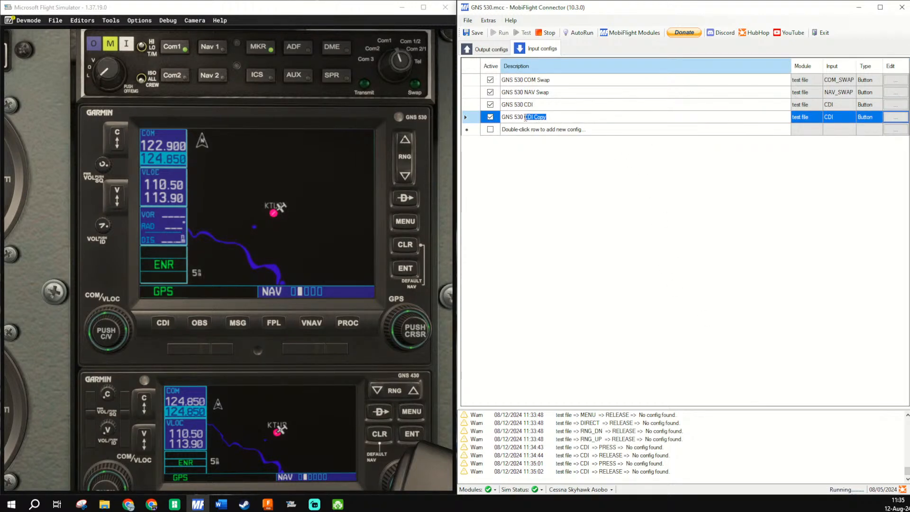
text(O"BS)
key(Tab)
- Scan for OBS as the GNS 530 OBS config's input device, change its On Press preset to AS530_OBS_Push and accept
double_click(598, 117)
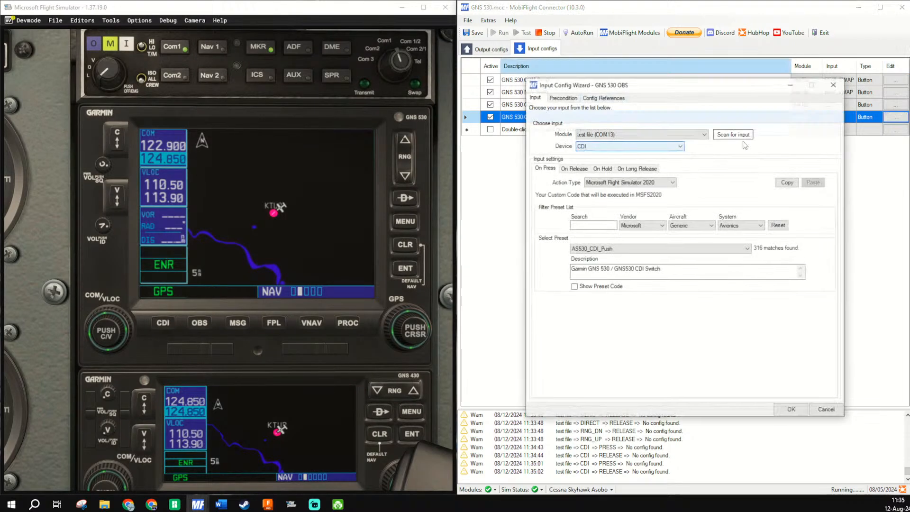
click(713, 135)
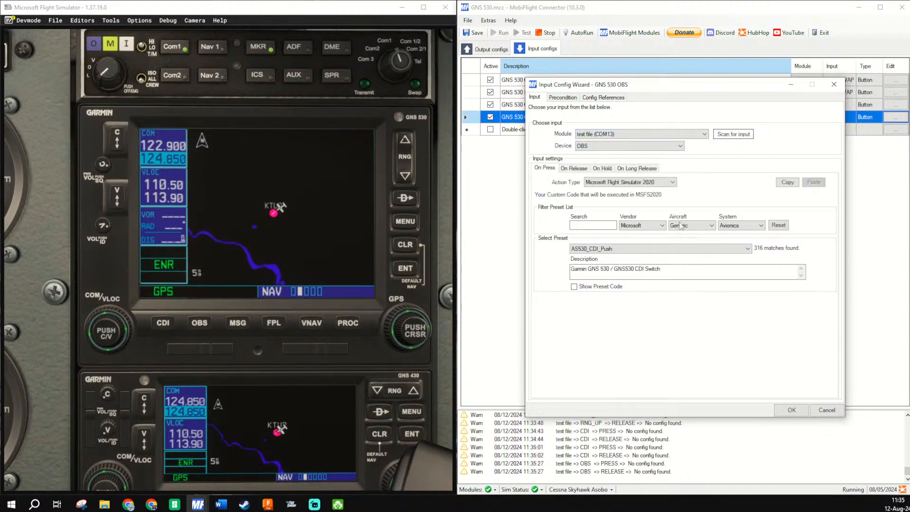
click(652, 250)
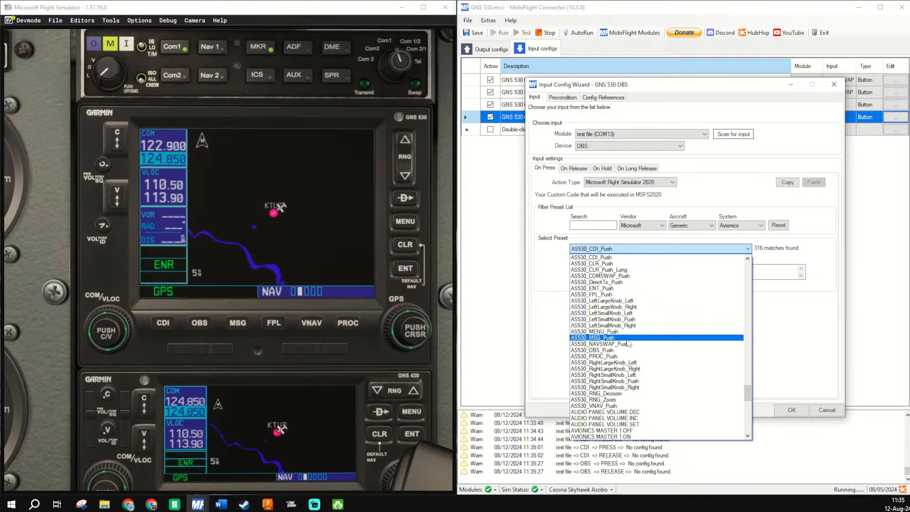
click(622, 350)
click(791, 410)
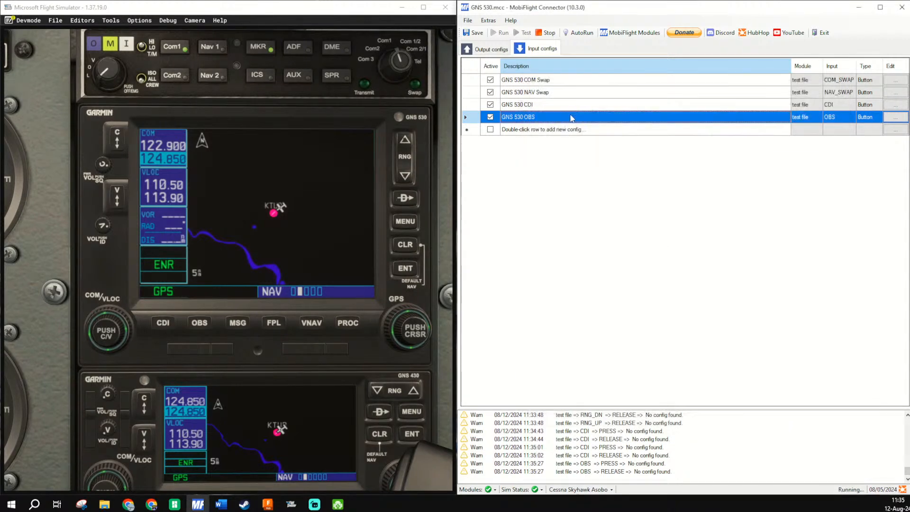
- Duplicate the GNS 530 OBS input config and rename the copy GNS 530 MSG
right_click(572, 116)
click(600, 145)
click(579, 131)
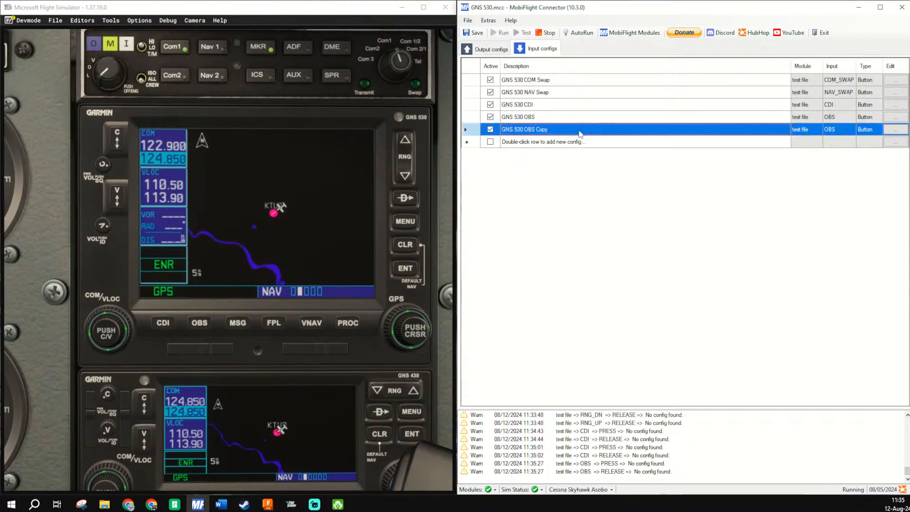
click(579, 131)
click(579, 132)
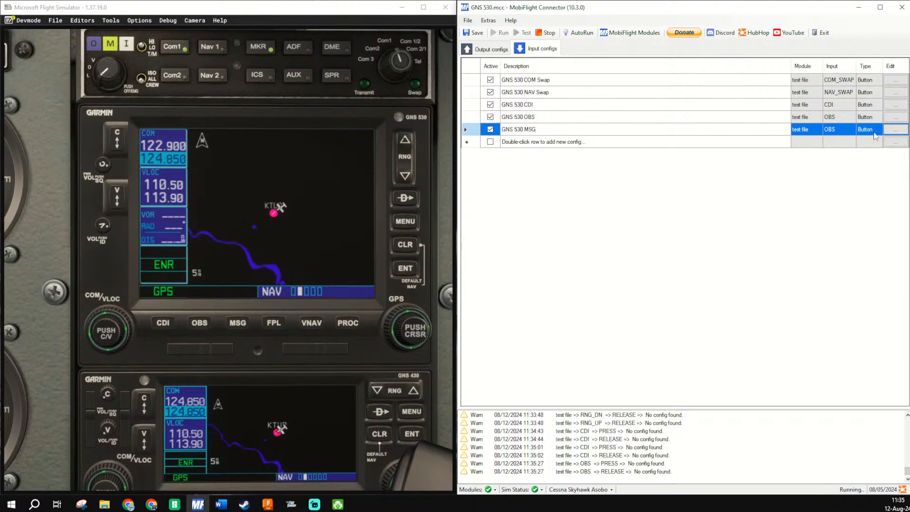
- Scan for MSG as the GNS 530 MSG config's input device, change its On Press preset to AS530_MSG_Push and accept
click(902, 131)
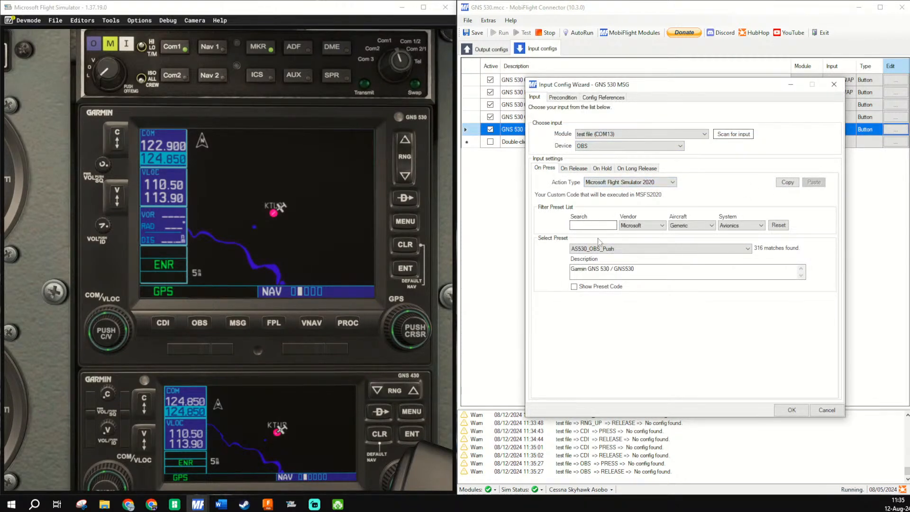
click(731, 135)
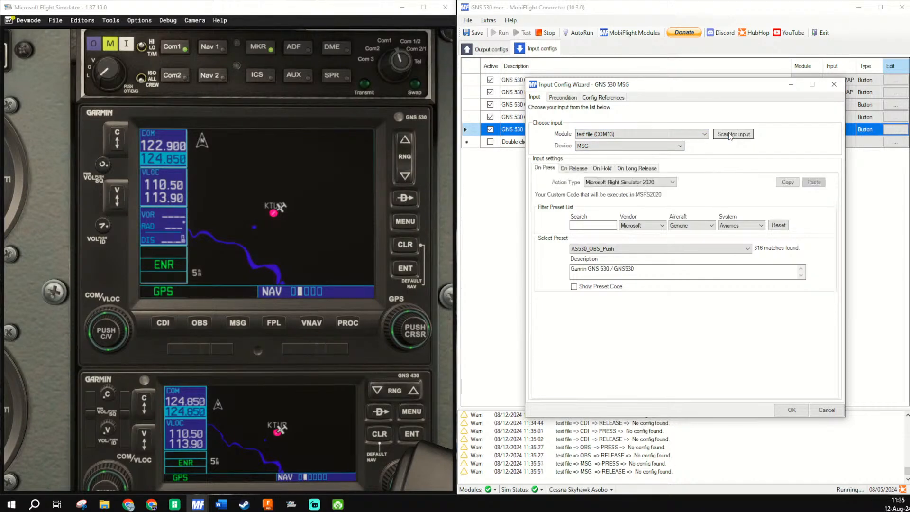
click(595, 226)
click(664, 248)
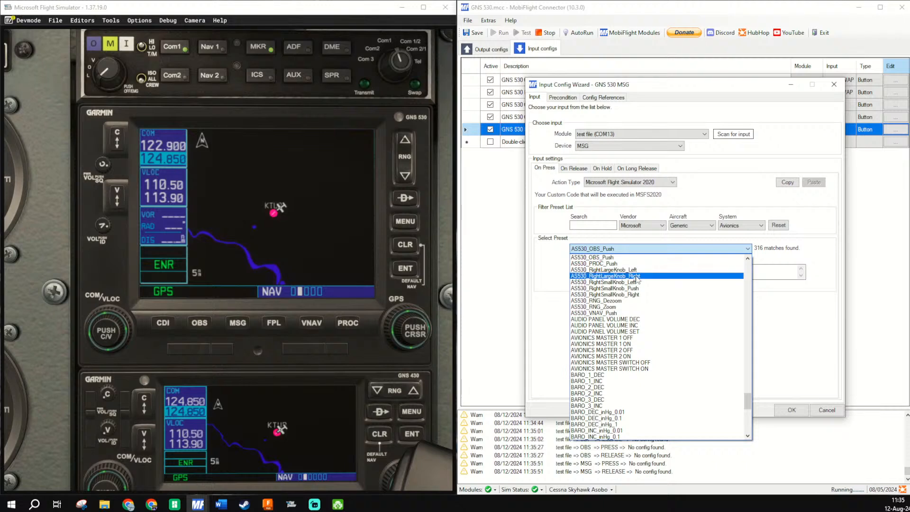
scroll(638, 279, up, 1)
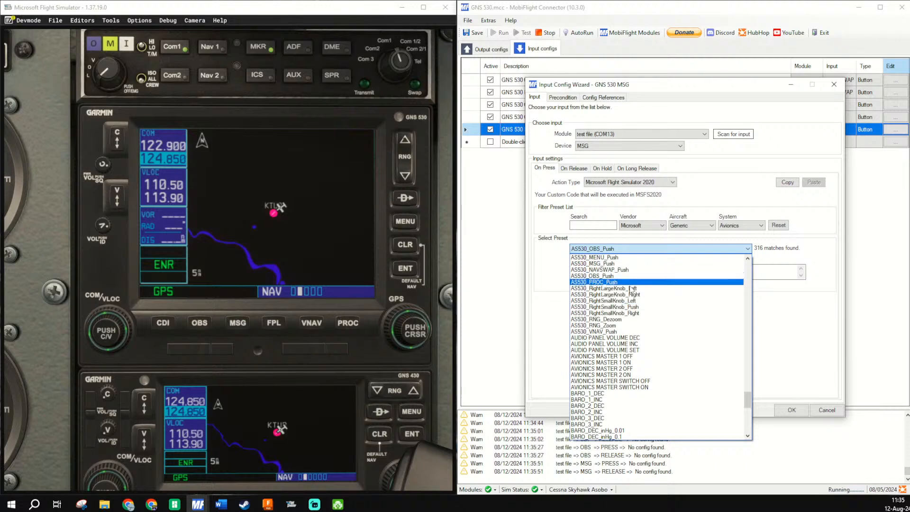
click(622, 263)
click(793, 410)
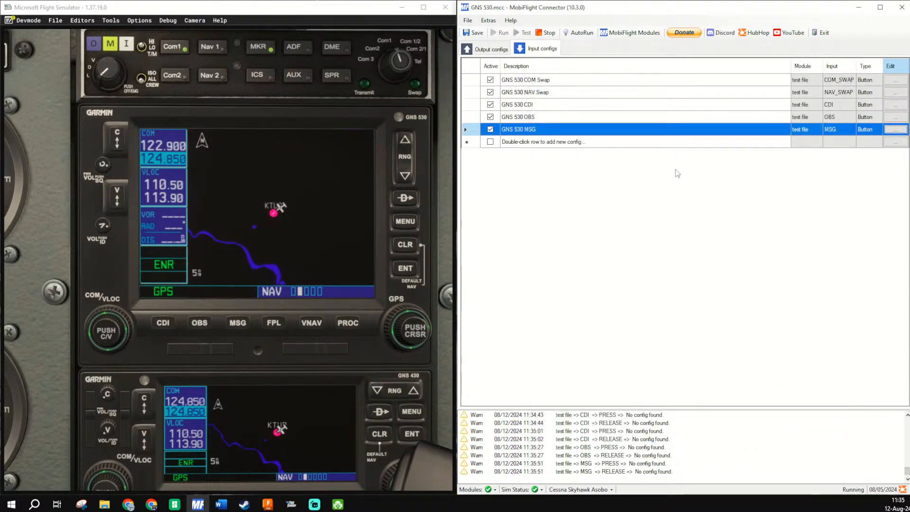
- Duplicate the GNS 530 MSG input config and rename the copy GNS 530 FPL
right_click(611, 132)
click(630, 157)
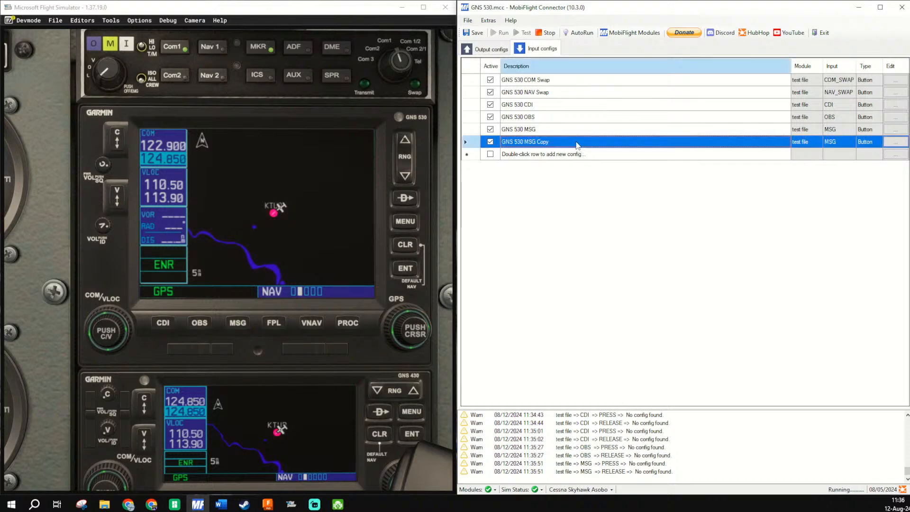
click(578, 145)
drag(578, 146, 522, 154)
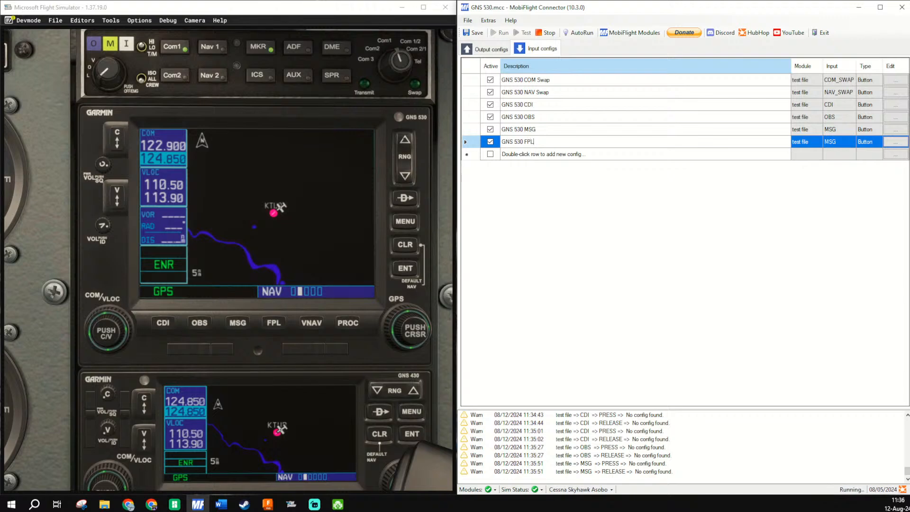
- Scan for FPL as the GNS 530 FPL config's input device, change its On Press preset to AS530_FPL_Push and accept
click(894, 142)
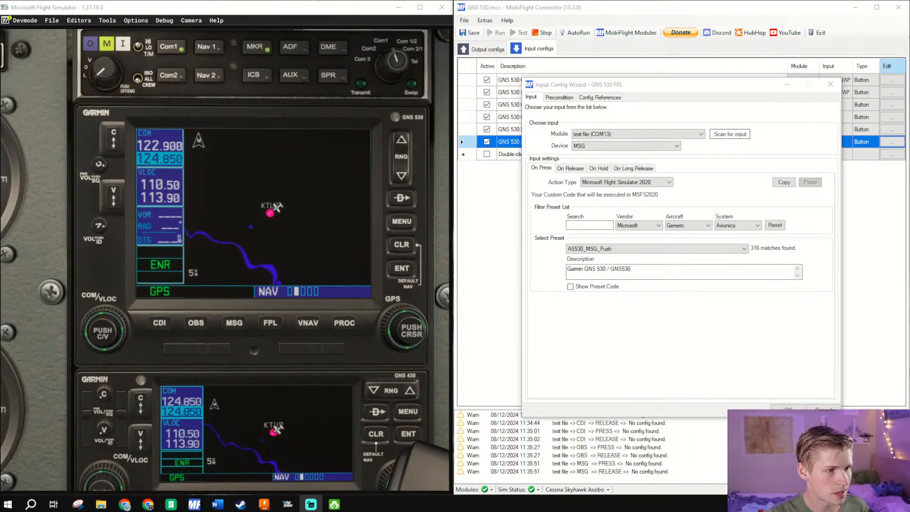
click(605, 273)
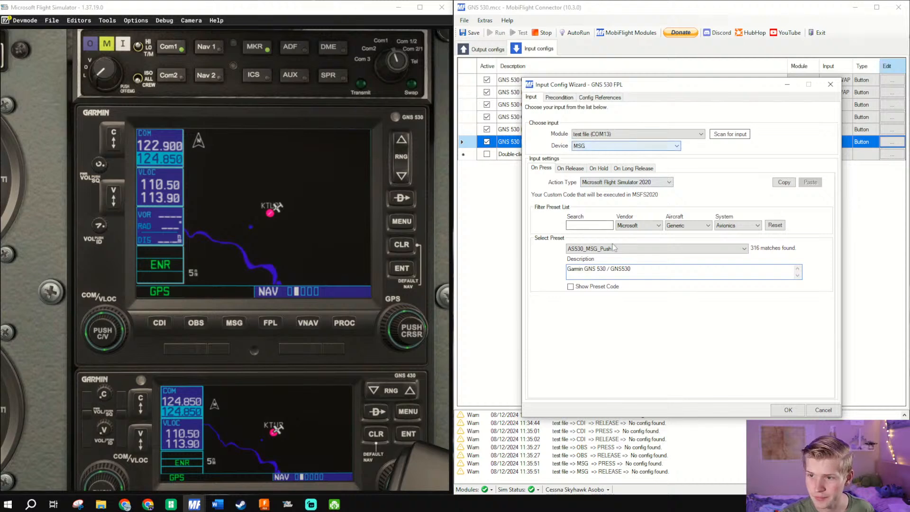
click(786, 410)
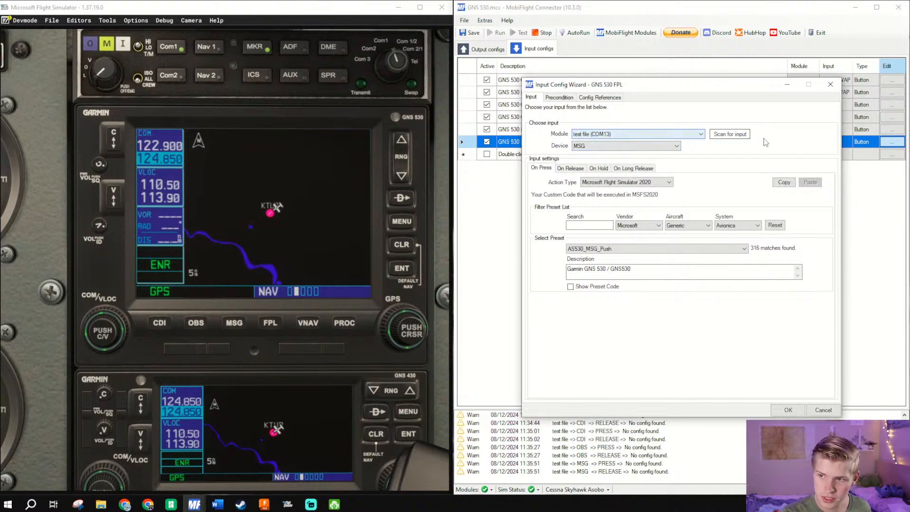
click(730, 134)
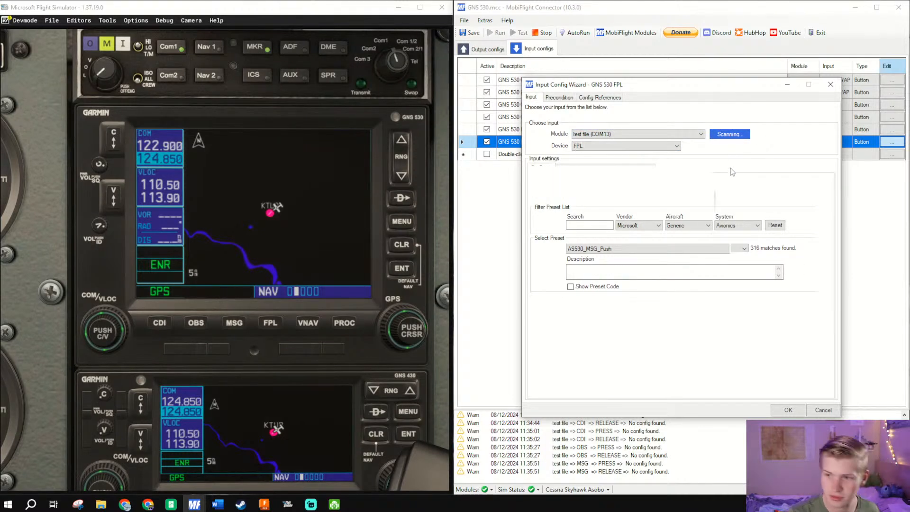
click(643, 247)
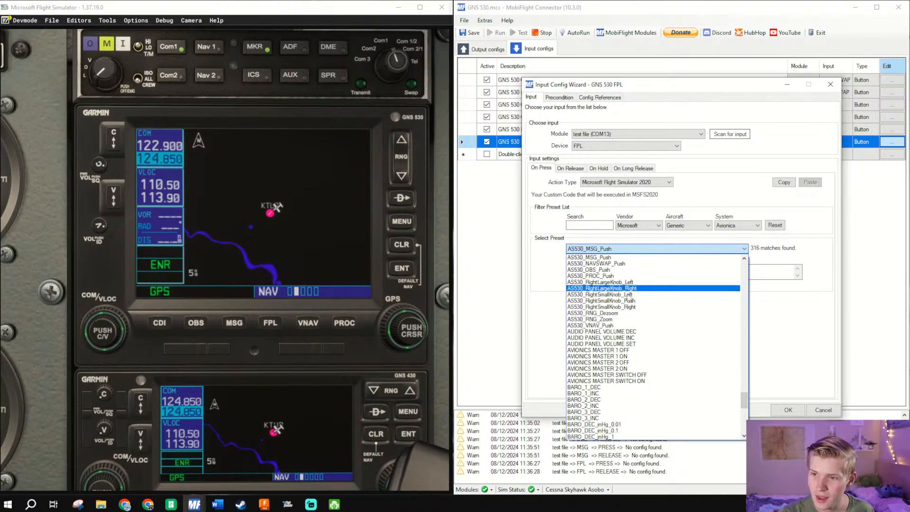
scroll(629, 306, up, 2)
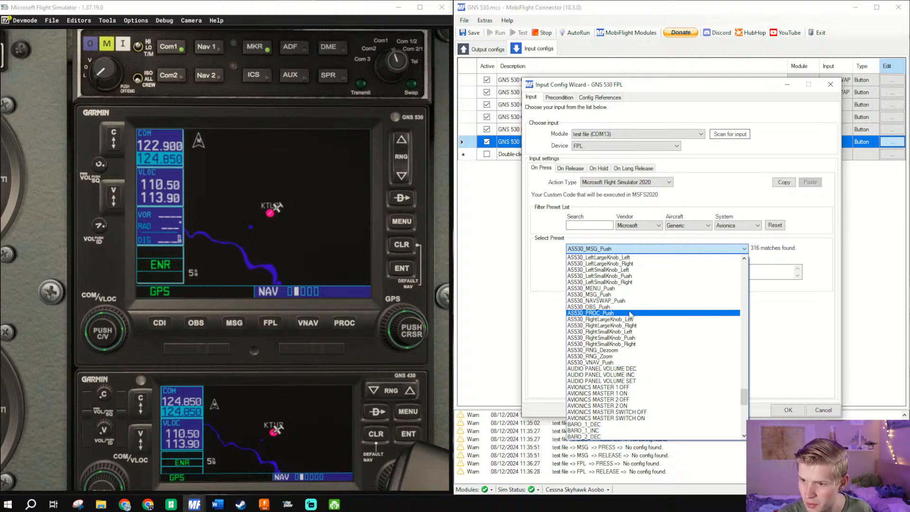
scroll(631, 314, up, 3)
click(631, 287)
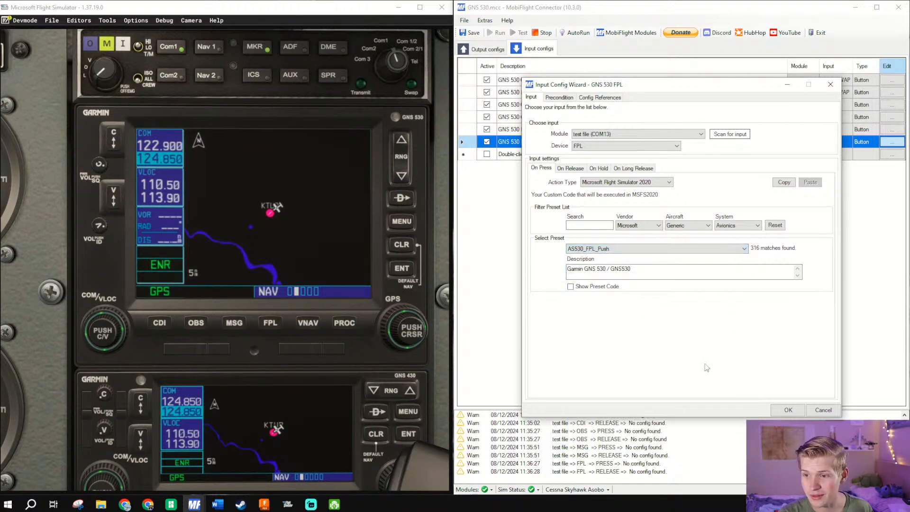
click(788, 410)
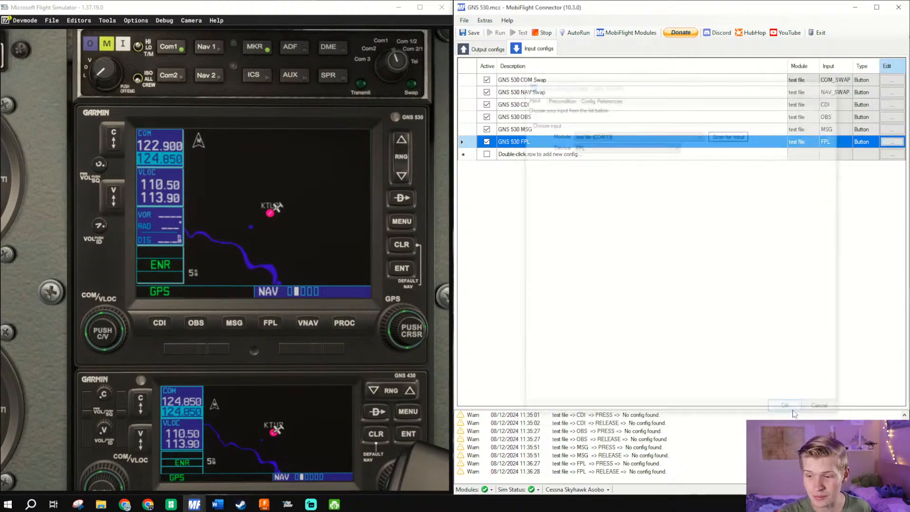
- Duplicate the GNS 530 FPL input config and rename the copy GNS 530 VNAV
right_click(543, 135)
click(560, 160)
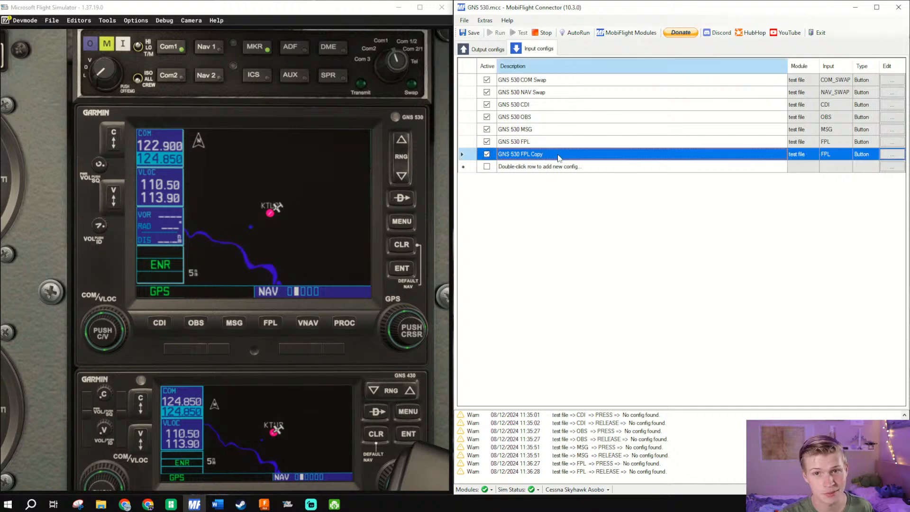
click(558, 155)
drag(545, 155, 528, 156)
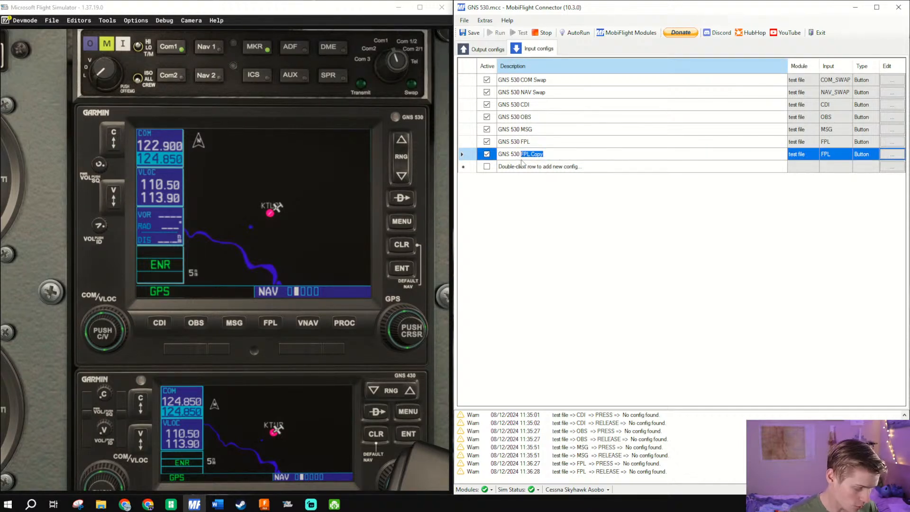
text(VNAV)
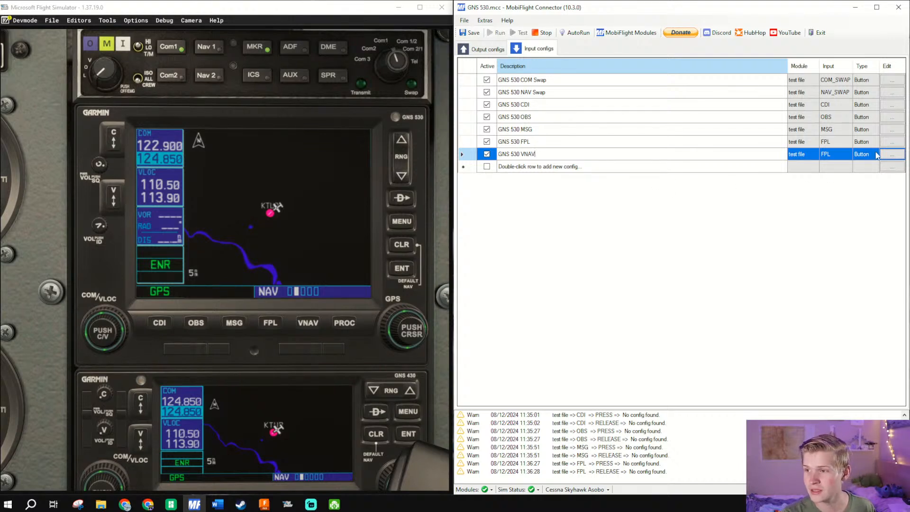
- Set the GNS 530 VNAV config's input device to VNAV and accept
click(891, 154)
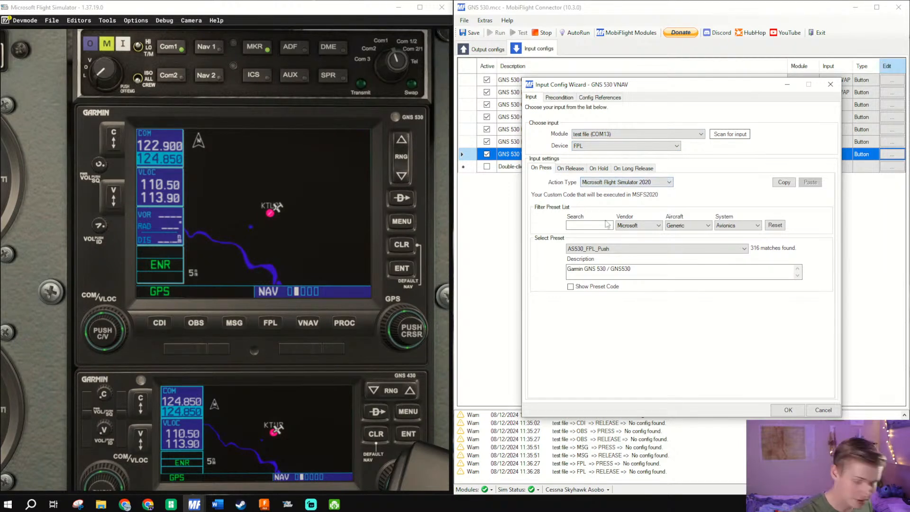
drag(666, 91, 645, 76)
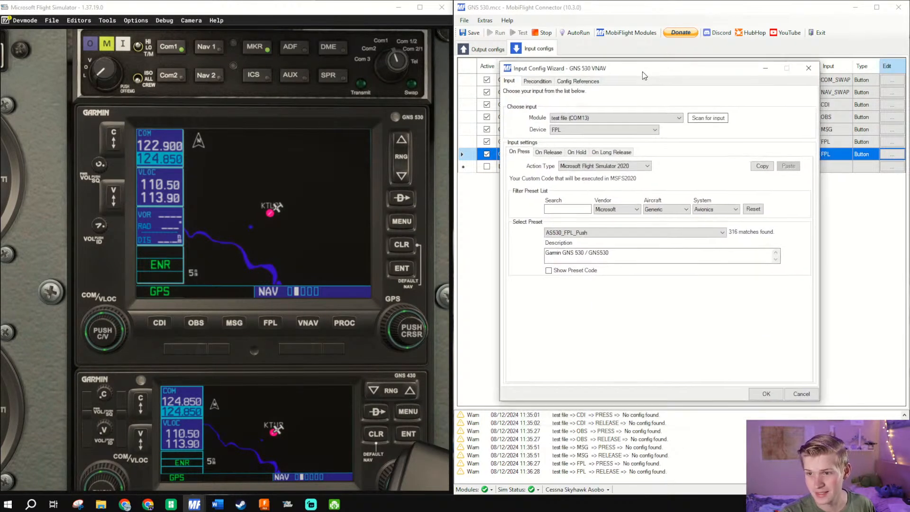
click(618, 131)
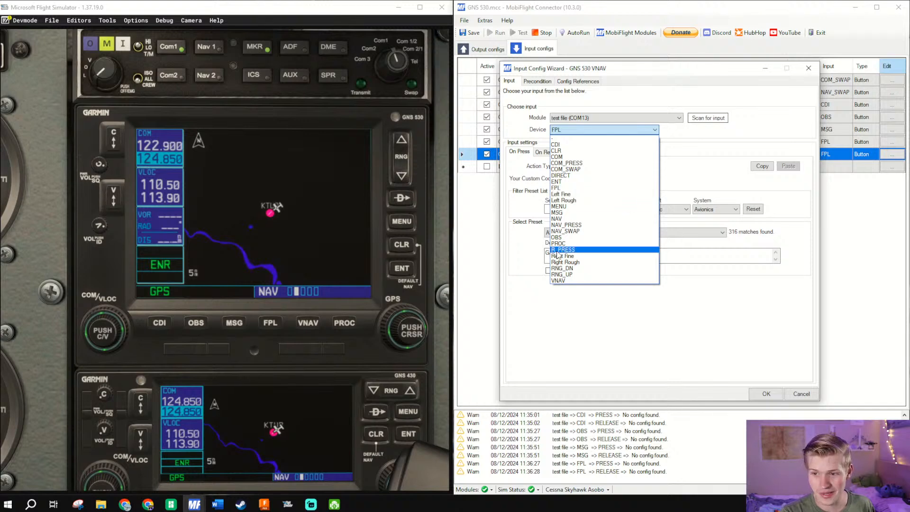
click(564, 280)
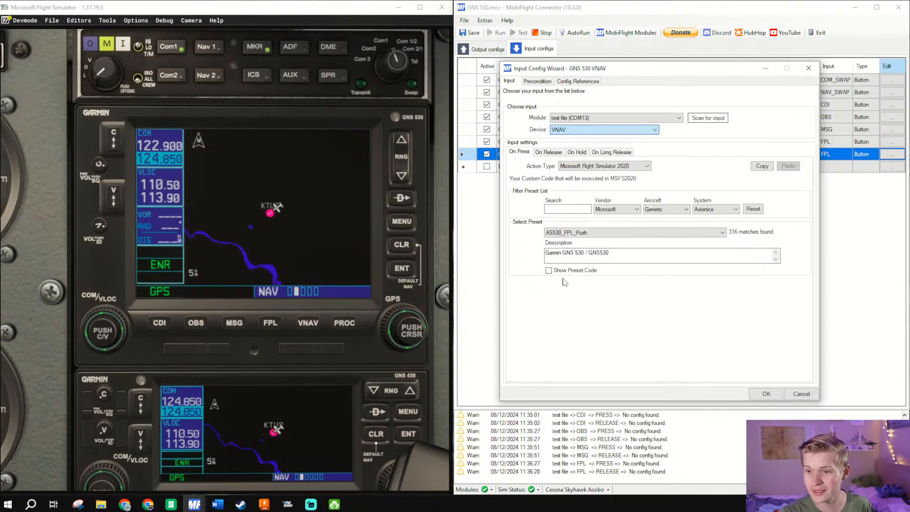
click(765, 394)
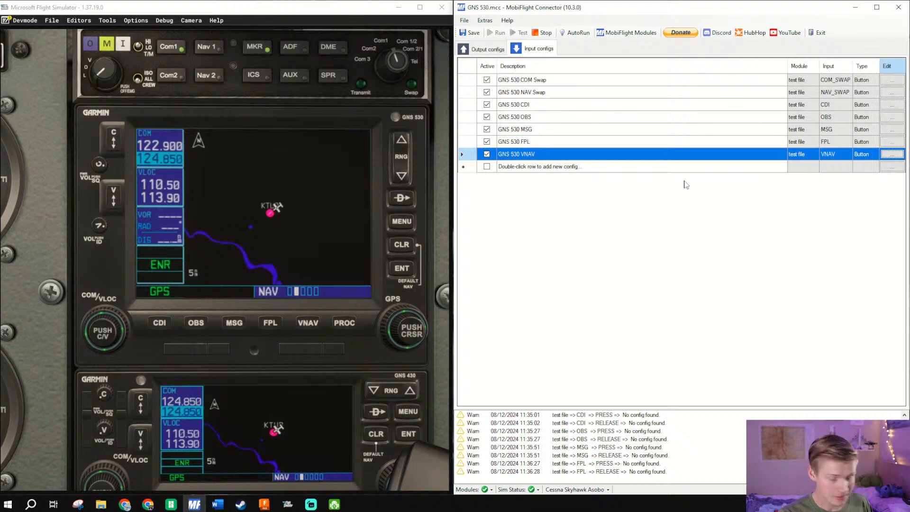
- Duplicate the GNS 530 VNAV input config and rename the copy GNS 530 PROC
right_click(616, 156)
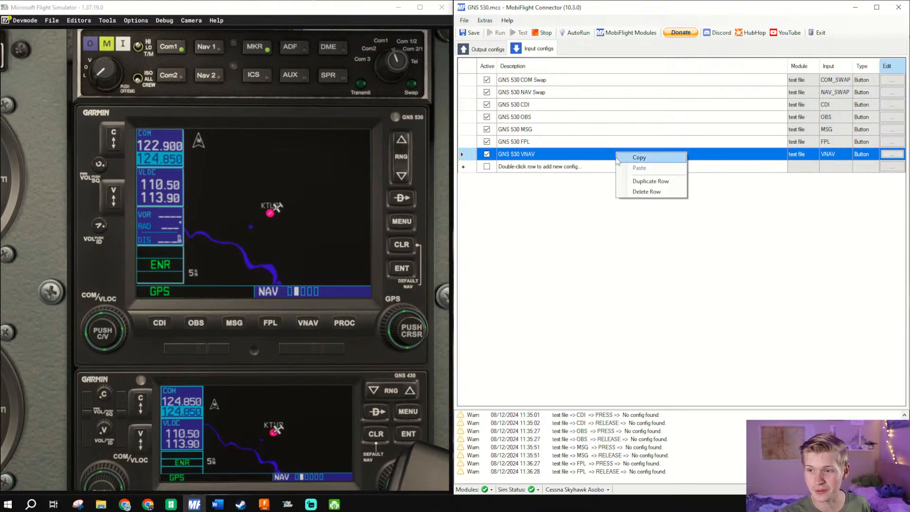
click(632, 182)
click(581, 168)
click(605, 168)
click(567, 167)
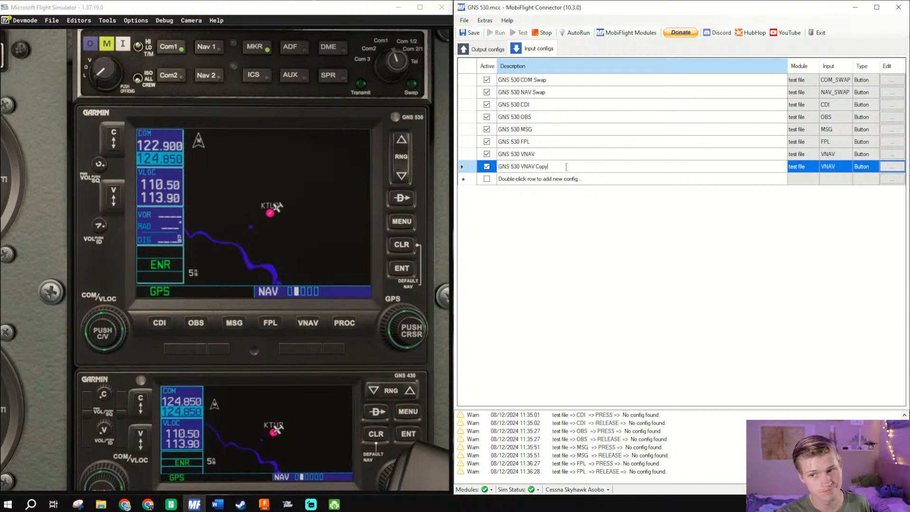
drag(567, 167, 522, 168)
key(BackSpace)
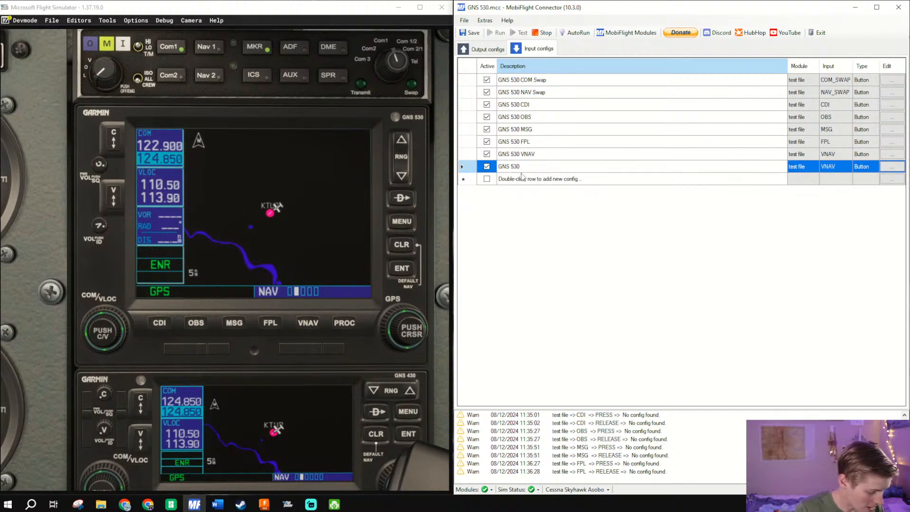
text(PROC)
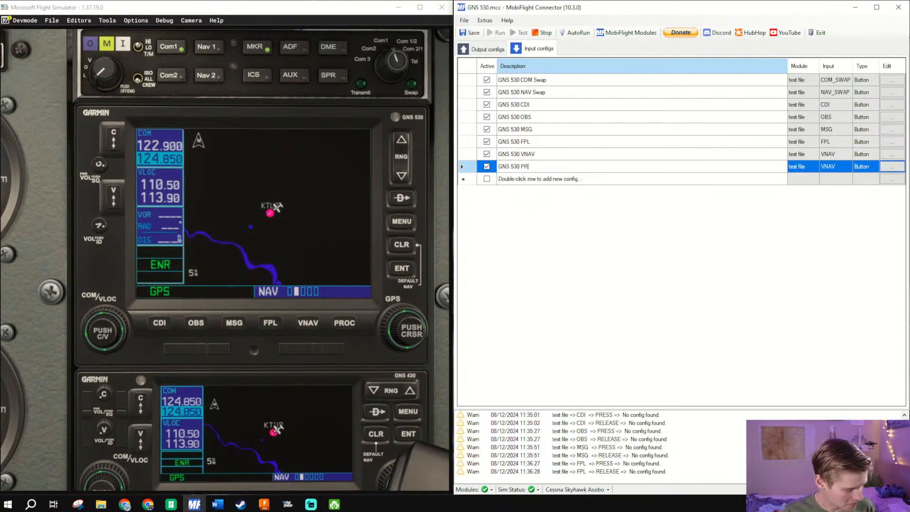
- Set the GNS 530 PROC config's input device to PROC and accept
click(898, 168)
click(898, 166)
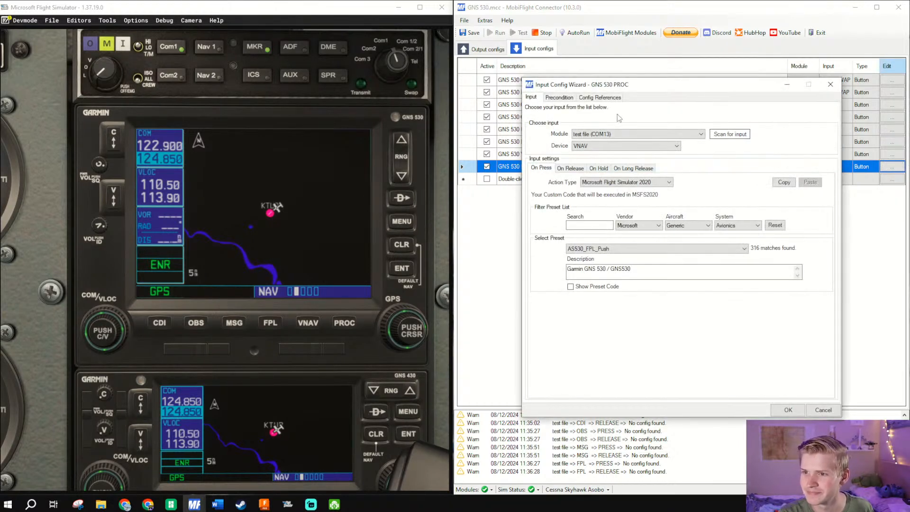
click(616, 146)
click(595, 259)
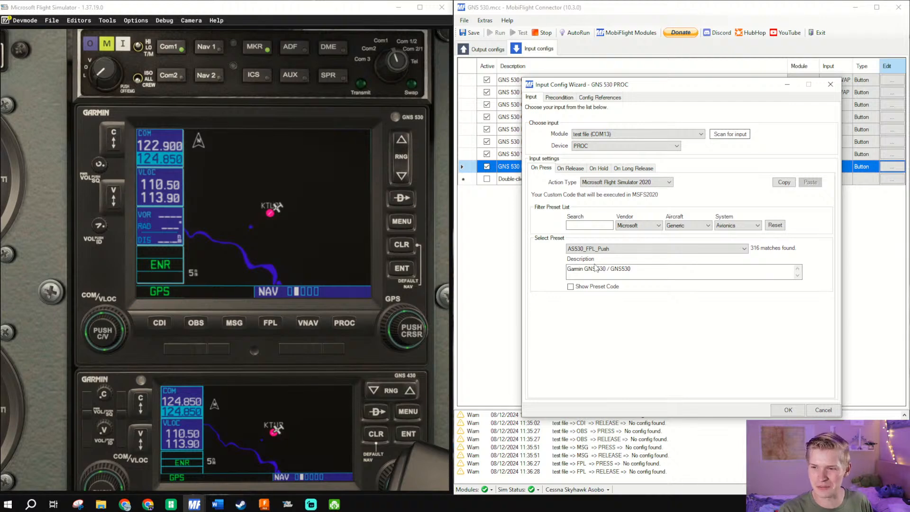
click(788, 410)
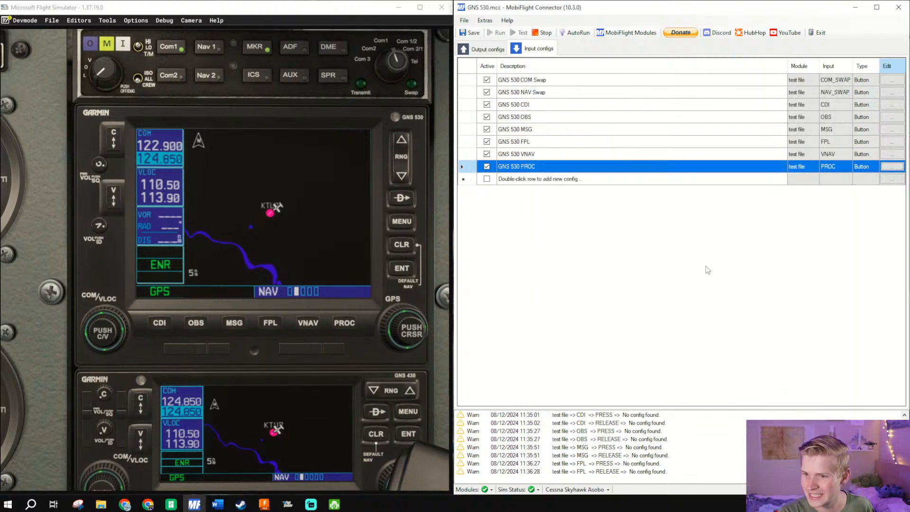
- Duplicate the GNS 530 PROC input config and rename the copy GNS 530 ENT
right_click(573, 167)
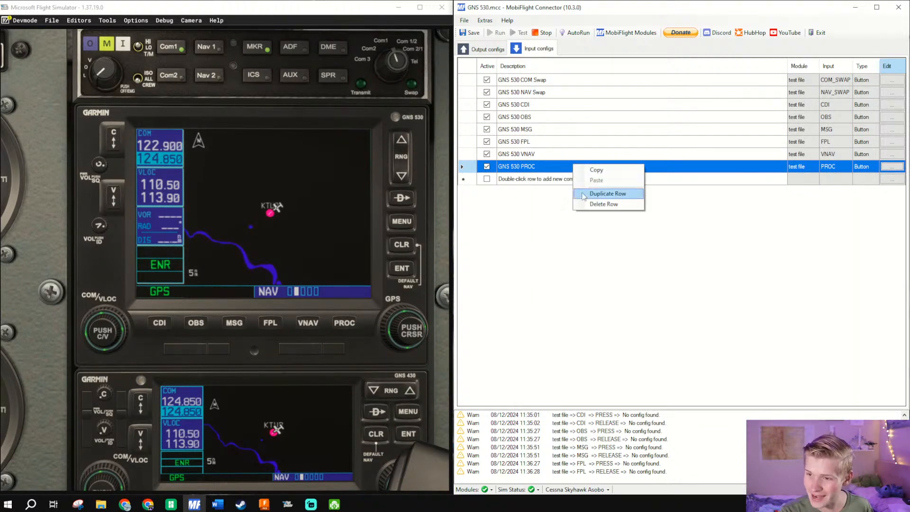
click(588, 193)
drag(549, 179, 521, 179)
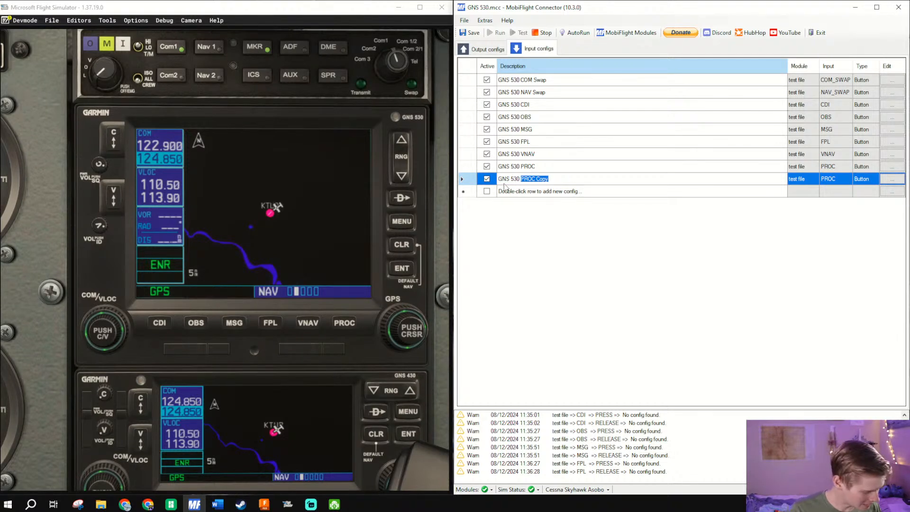
text(ENT)
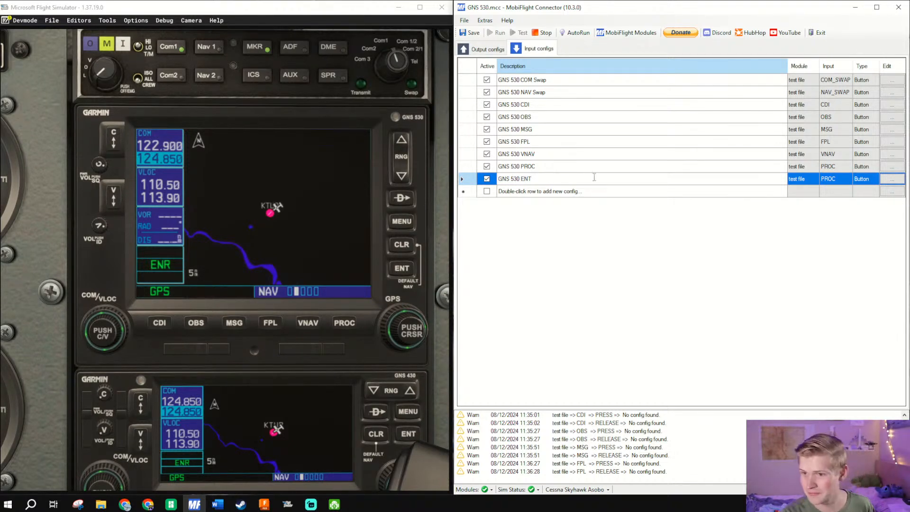
- Scan for ENT as the GNS 530 ENT config's input device, change its On Press preset to AS530_ENT_Push and accept
click(892, 182)
click(892, 179)
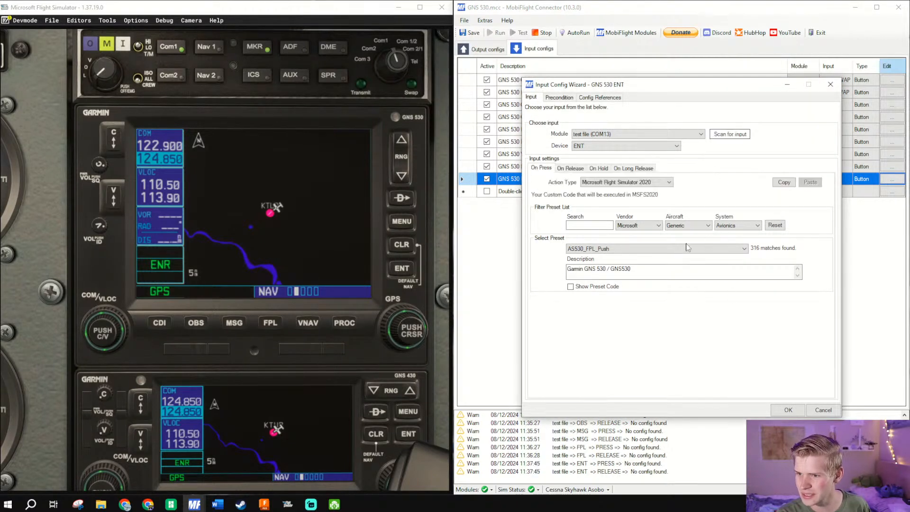
click(660, 249)
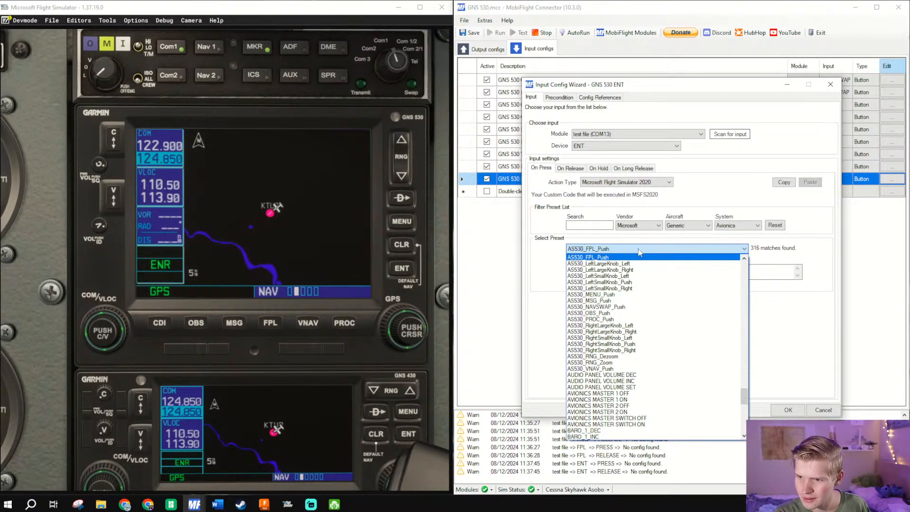
scroll(624, 289, up, 3)
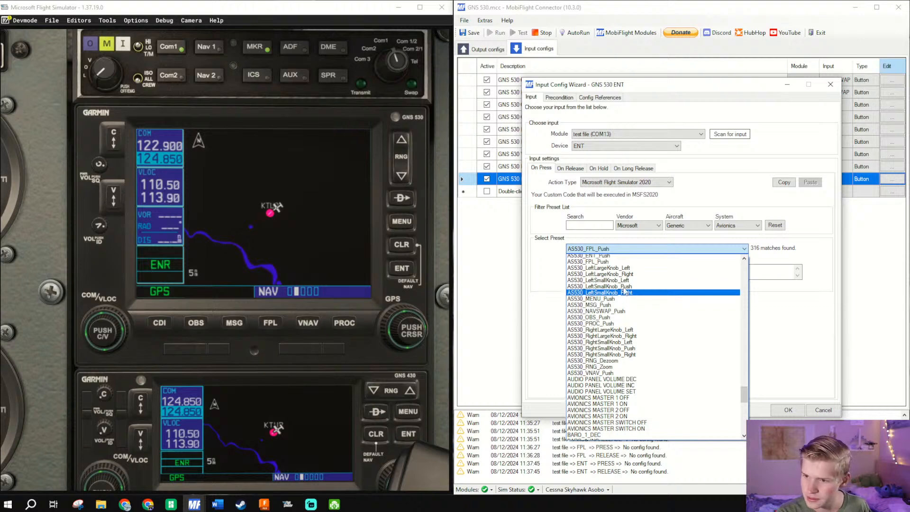
click(604, 309)
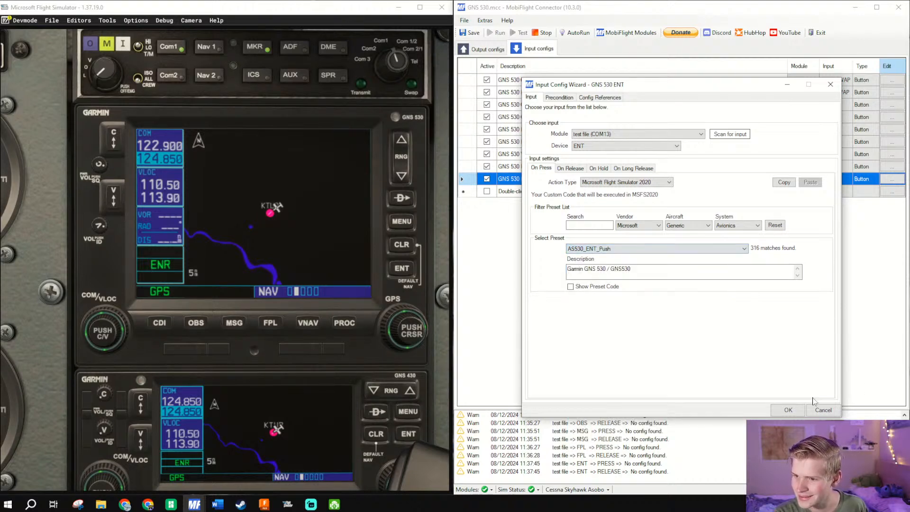
click(785, 409)
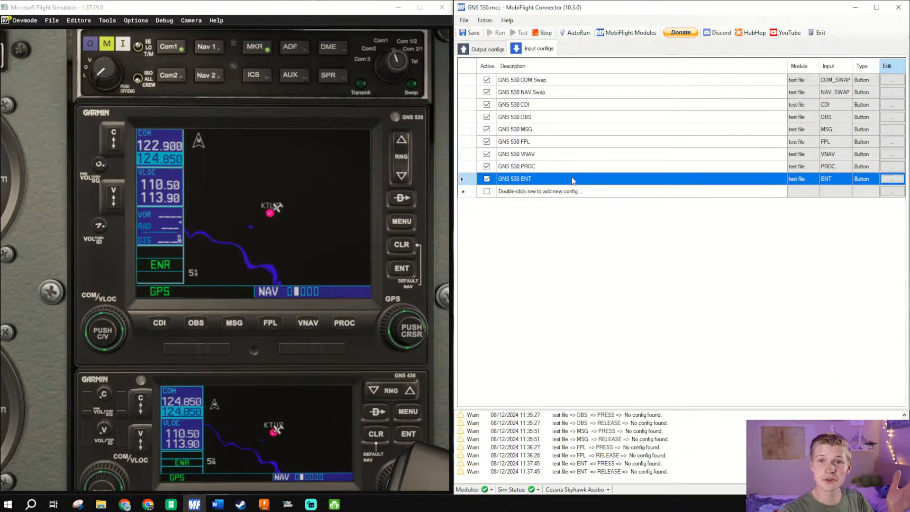
- Duplicate the GNS 530 ENT input config and rename the copy GNS 530 CLR
right_click(572, 182)
click(593, 203)
double_click(575, 192)
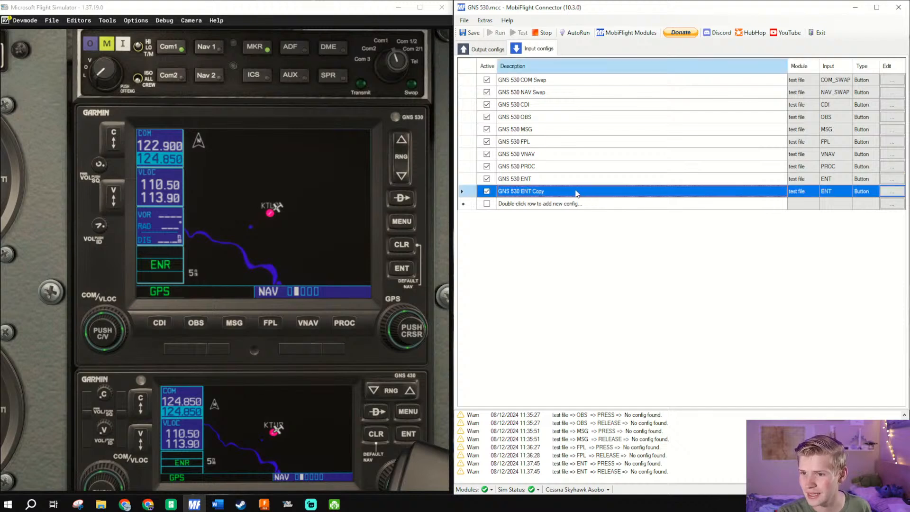
drag(550, 191, 520, 191)
text(CLR)
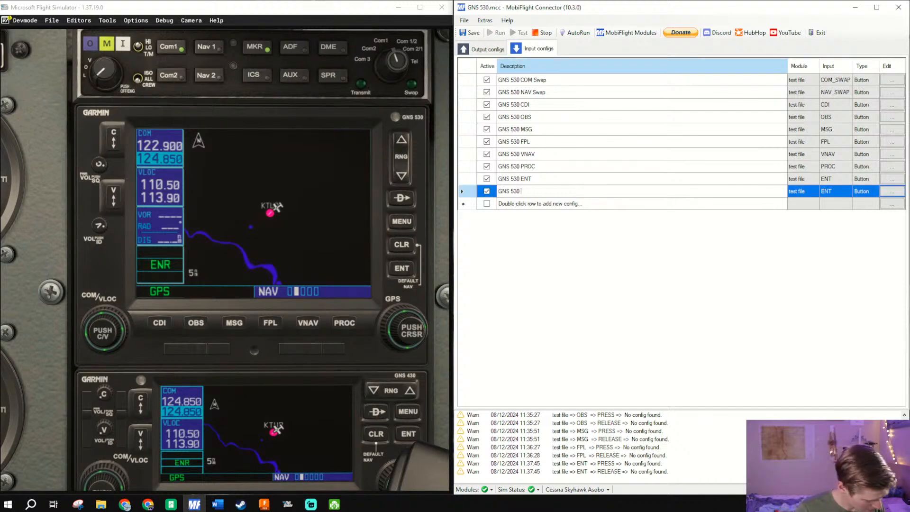
- Set the GNS 530 CLR config's input device to CLR, change its On Press preset to AS530_CLR_Push and accept
click(892, 191)
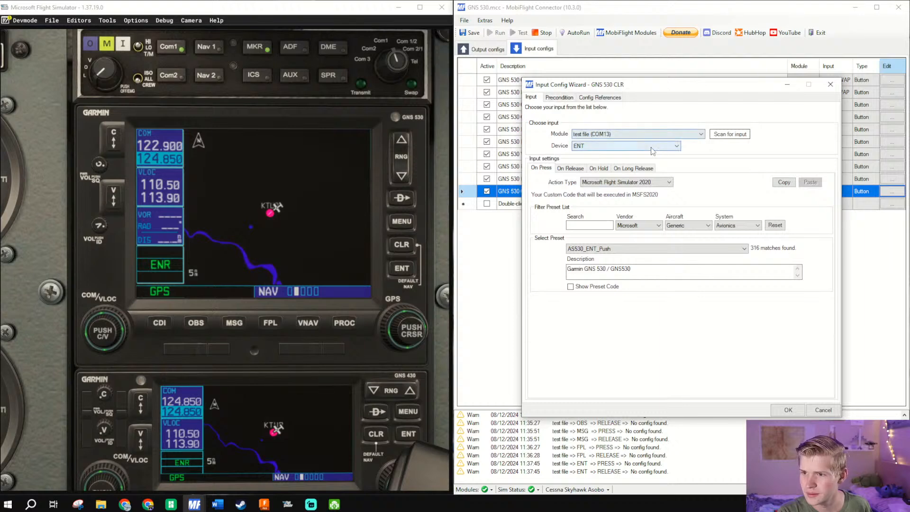
click(668, 146)
click(624, 163)
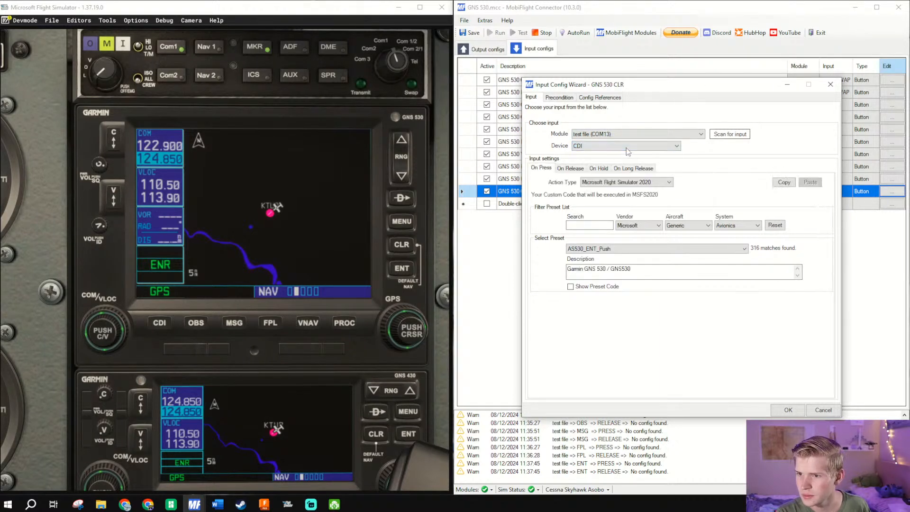
scroll(627, 148, down, 1)
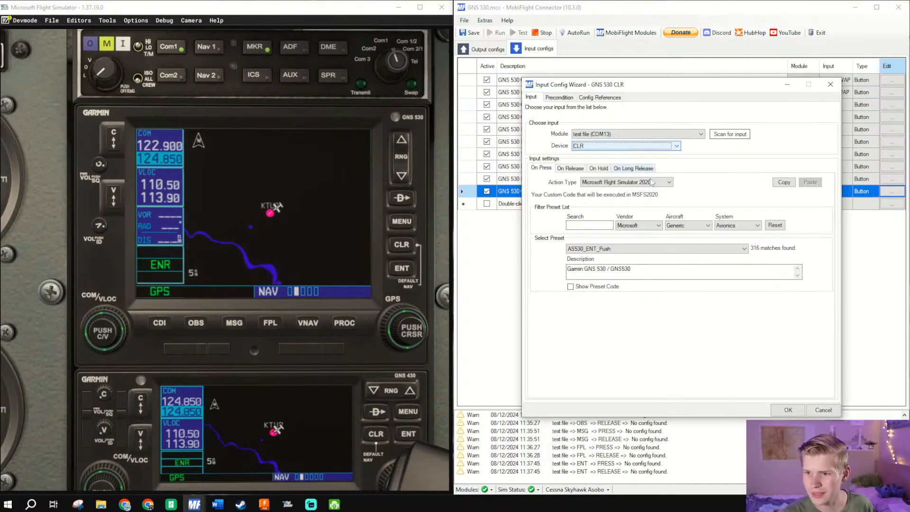
click(643, 249)
scroll(624, 298, up, 1)
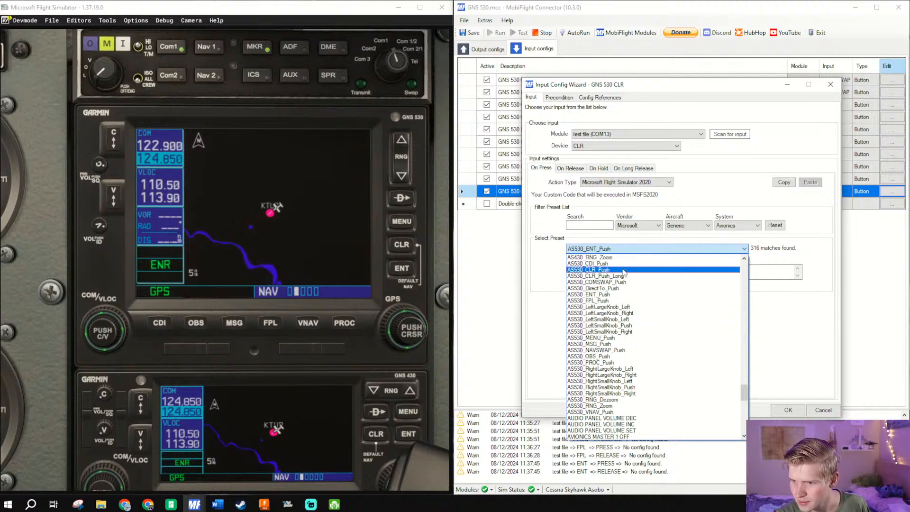
click(623, 276)
click(796, 411)
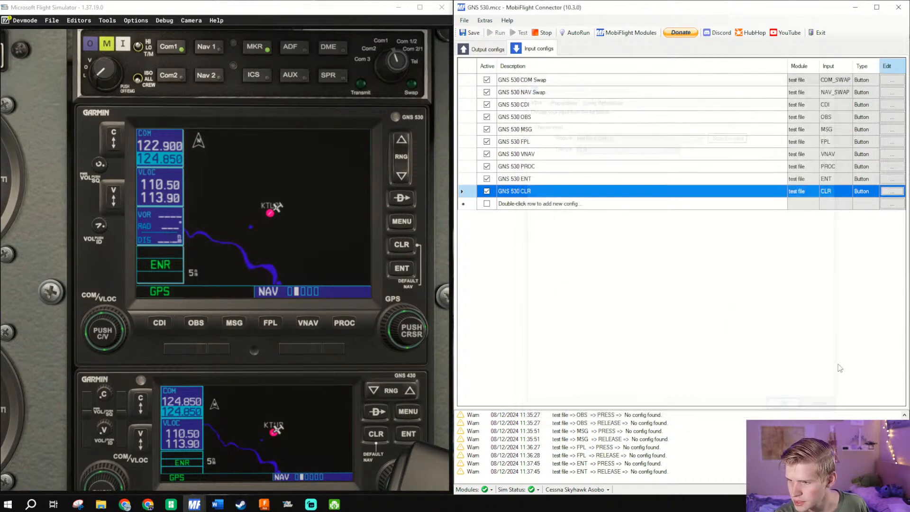
- Duplicate the GNS 530 CLR input config and rename the copy GNS 530 MENU
right_click(664, 183)
click(614, 200)
right_click(611, 194)
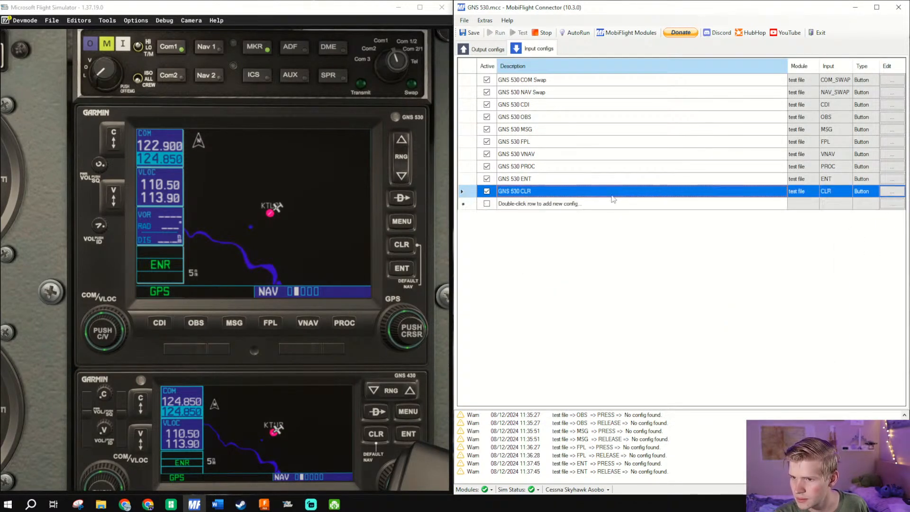
click(647, 232)
click(539, 204)
click(539, 205)
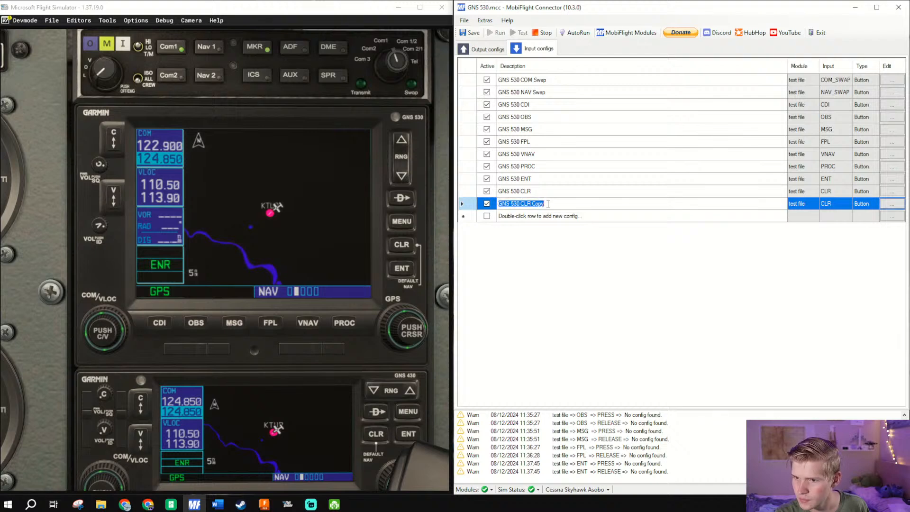
drag(548, 204, 522, 204)
key(BackSpace)
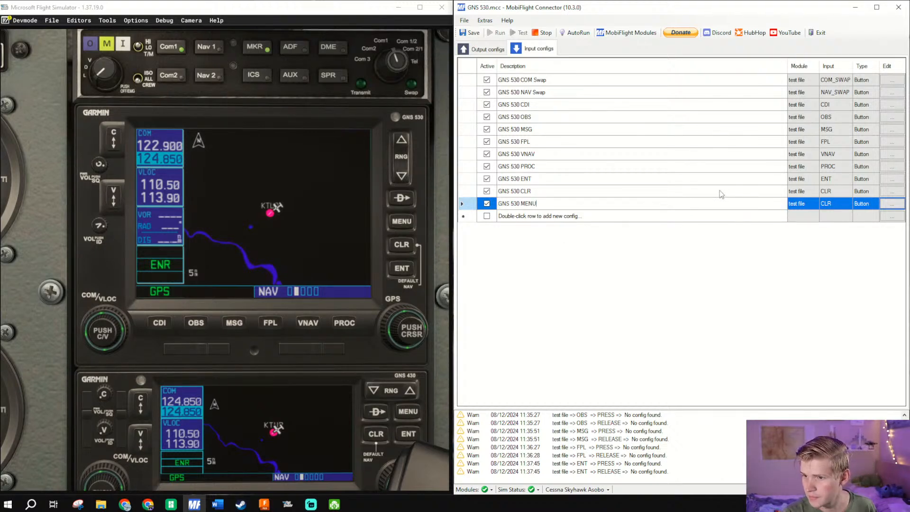
text(MENU)
key(Return)
- Duplicate the GNS 530 MENU input config and rename the copy GNS 530 DIRECT TO
right_click(662, 203)
click(663, 229)
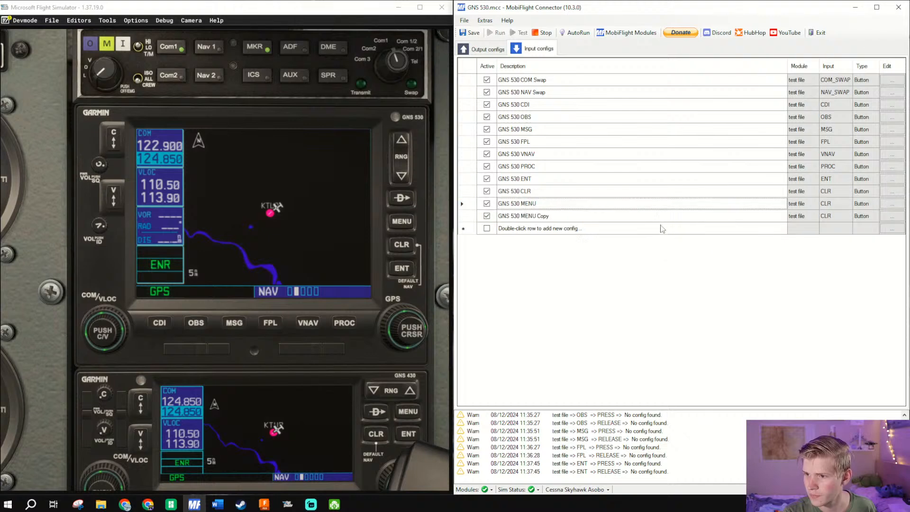
click(550, 216)
click(550, 216)
drag(549, 216, 525, 217)
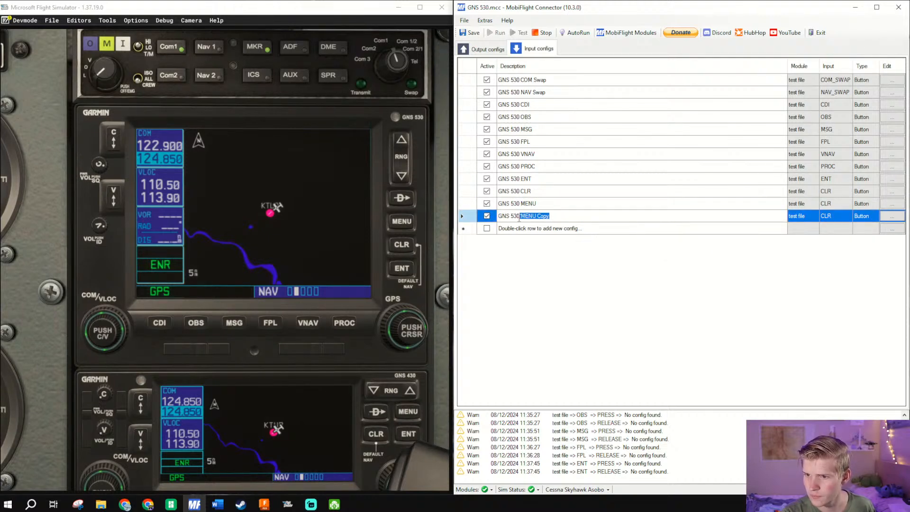
text(DIRECT)
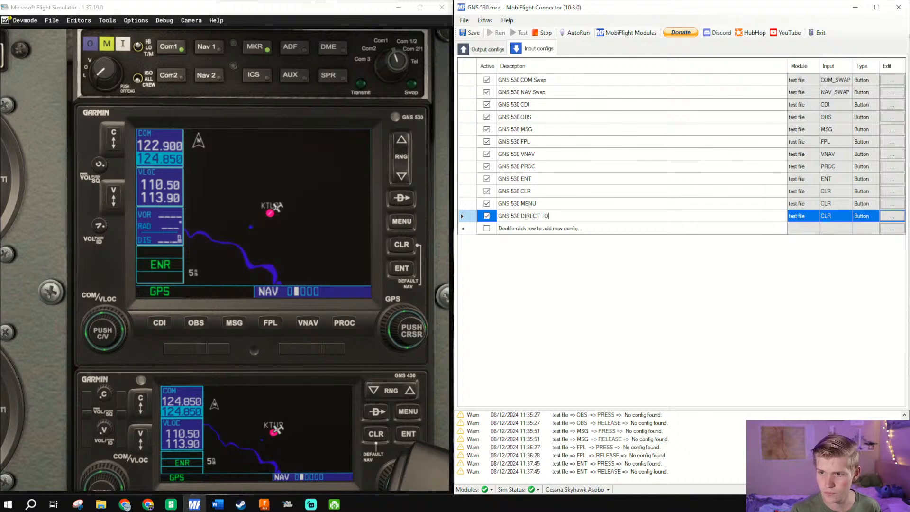
- Scan for MENU as the GNS 530 MENU config's input device, change its On Press preset to AS530_MENU_Push and accept
click(538, 205)
click(893, 204)
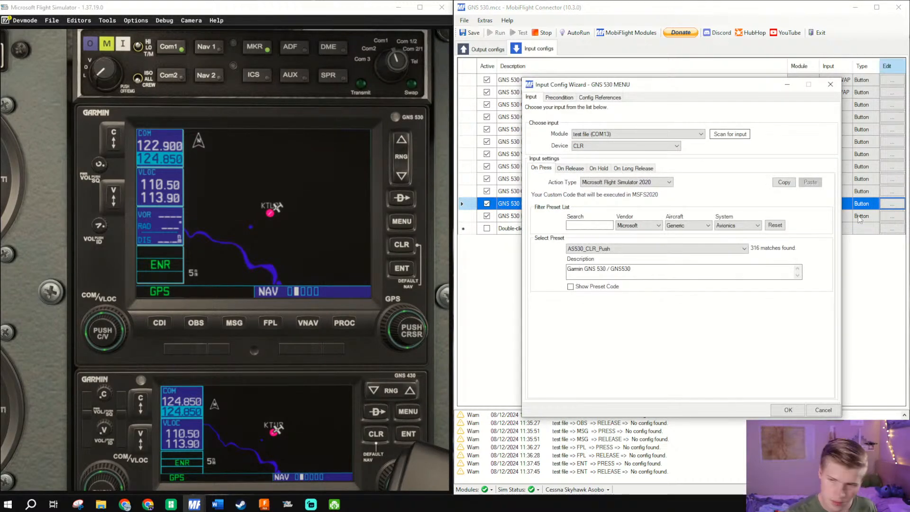
click(691, 249)
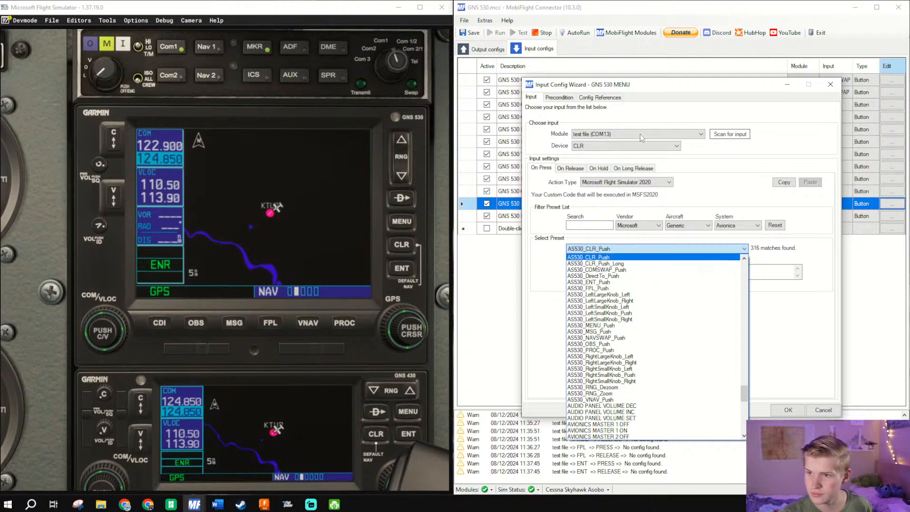
click(715, 135)
click(714, 135)
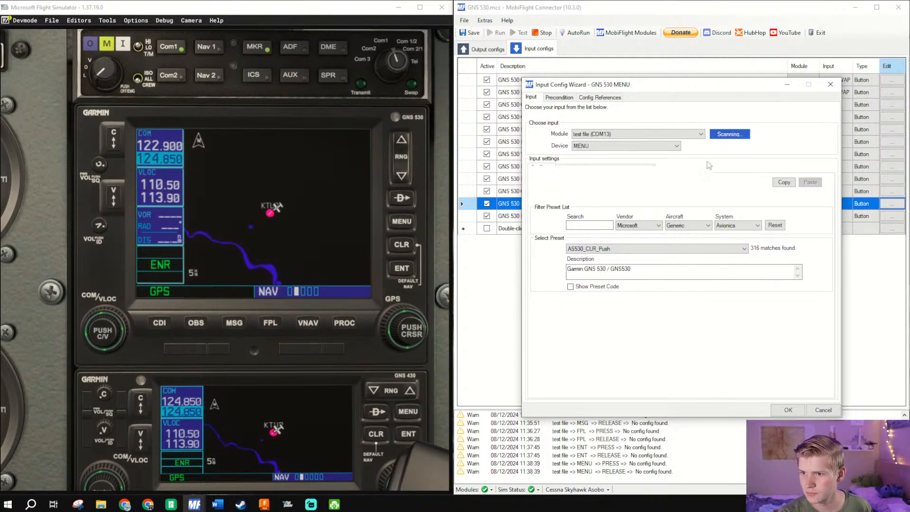
click(649, 250)
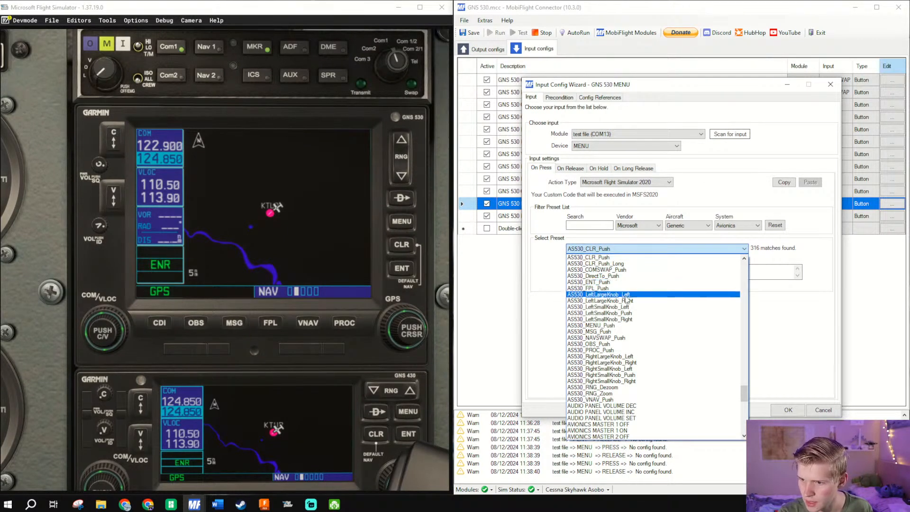
click(612, 326)
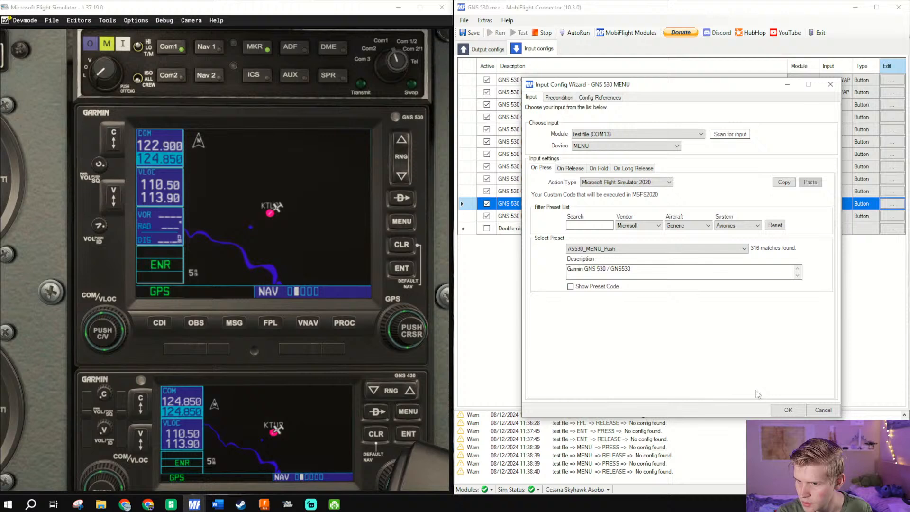
click(786, 412)
- Set the GNS 530 DIRECT TO config's input device to DIRECT, change its On Press preset to AS530_DirectTo_Push and accept
click(634, 215)
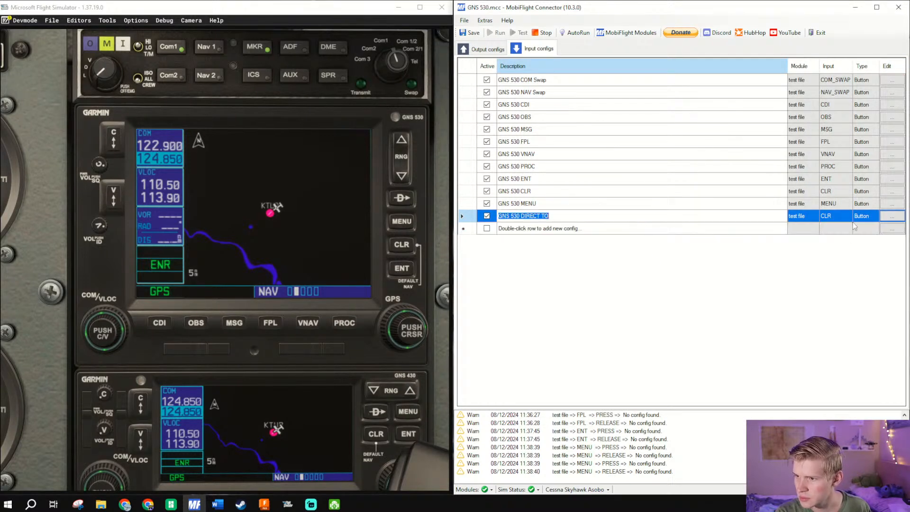
click(893, 216)
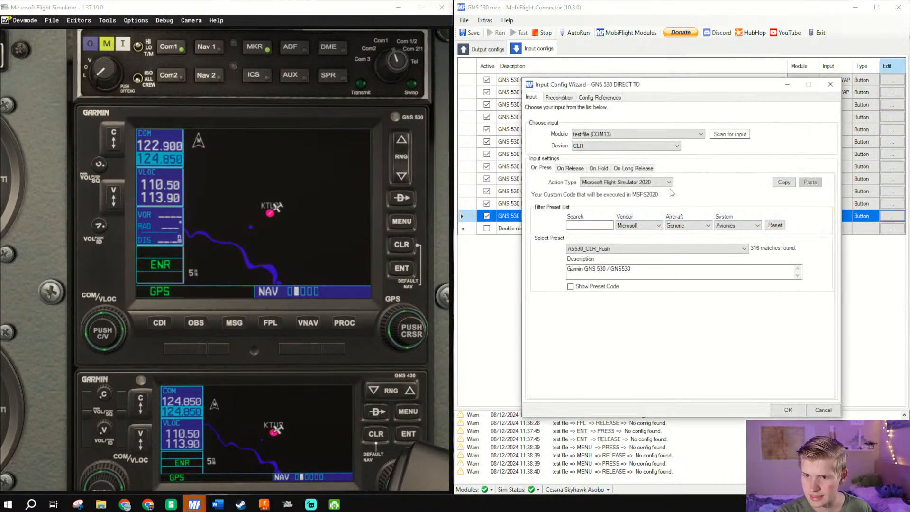
click(610, 147)
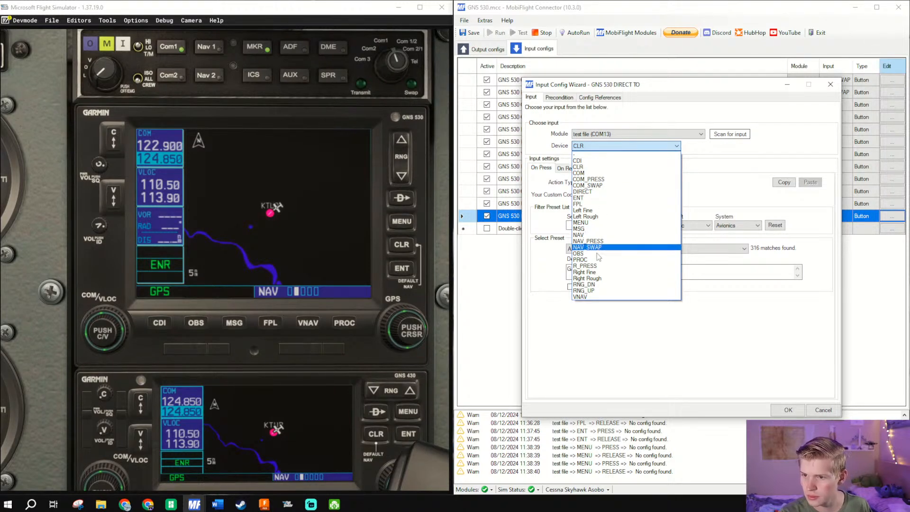
click(615, 193)
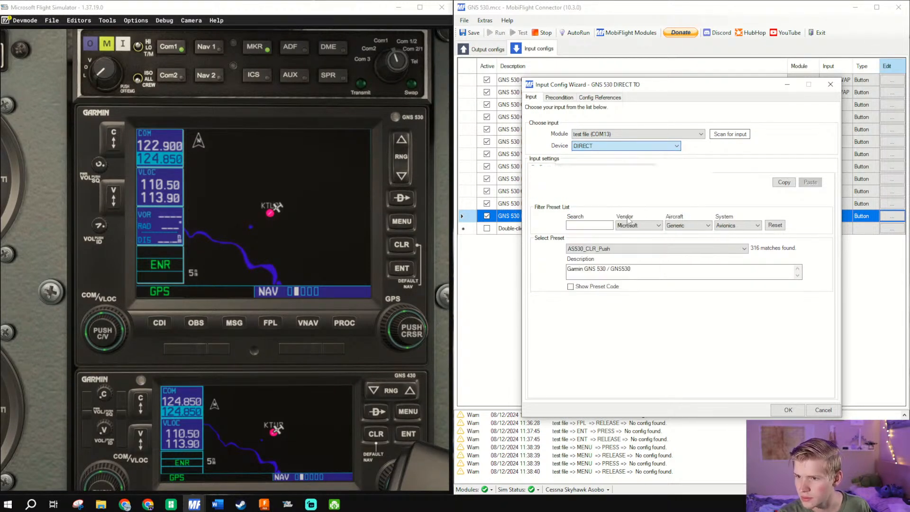
click(618, 255)
click(615, 274)
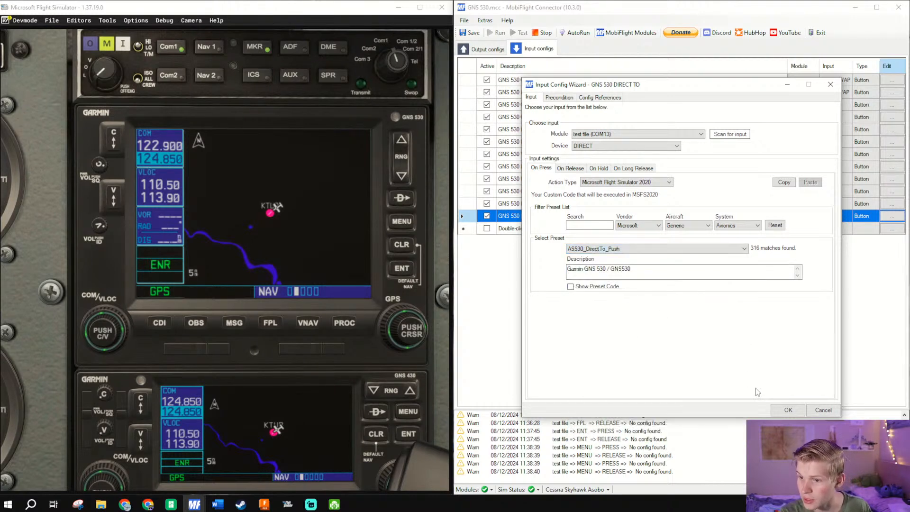
click(788, 409)
- Duplicate the GNS 530 DIRECT TO input config and rename the copy GNS 530 RANGE DN
right_click(658, 218)
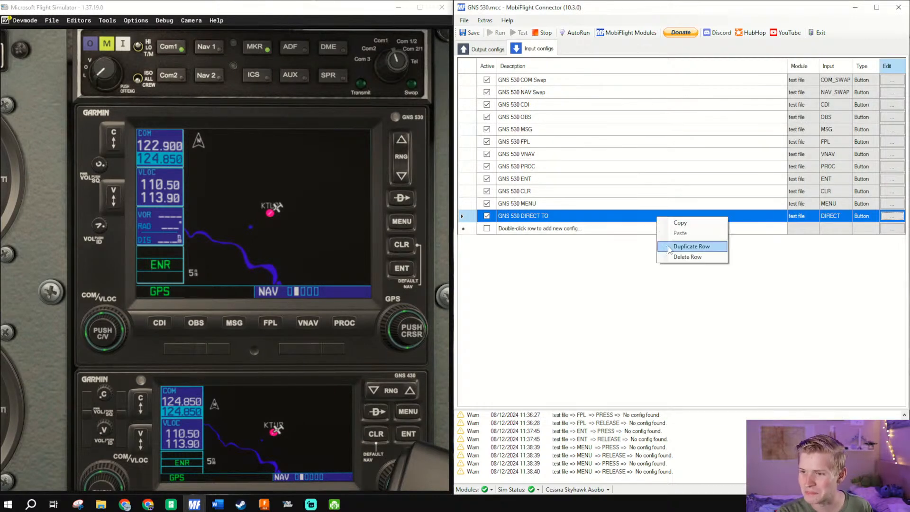
click(670, 247)
click(545, 228)
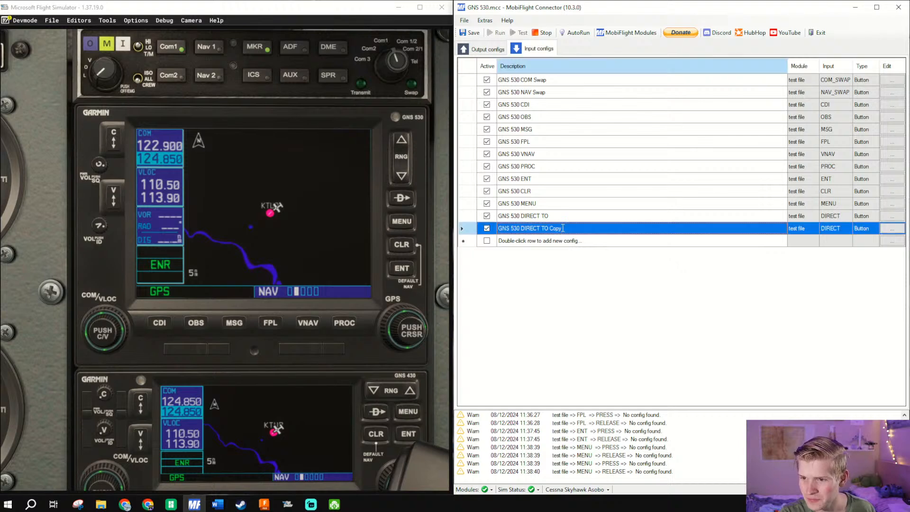
click(545, 228)
drag(562, 228, 523, 228)
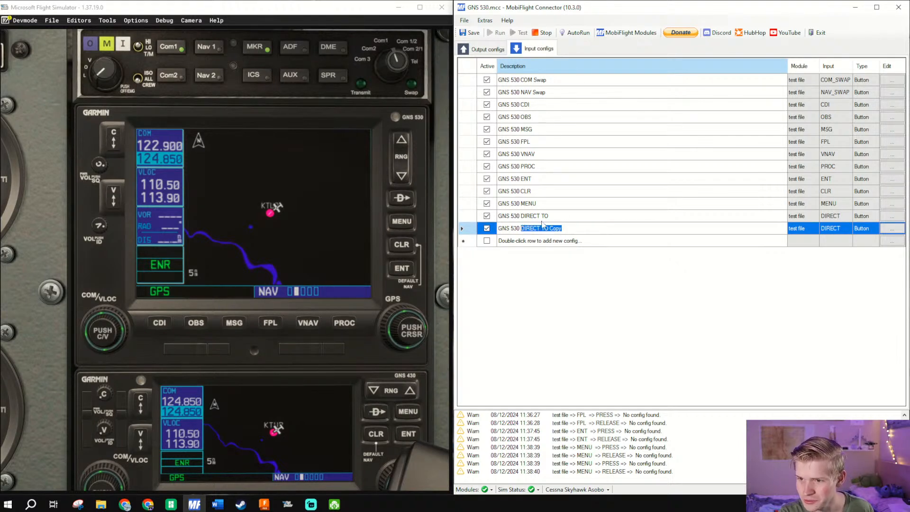
text(RANGE DN)
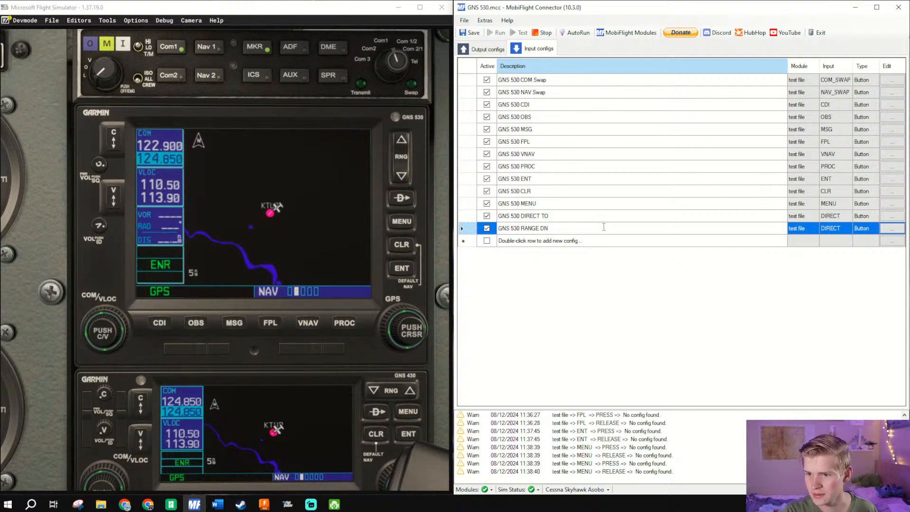
- Scan for RNG_DN as the GNS 530 RANGE DN config's input device, change its On Press preset to AS530_RNG_Dezoom and accept
click(887, 230)
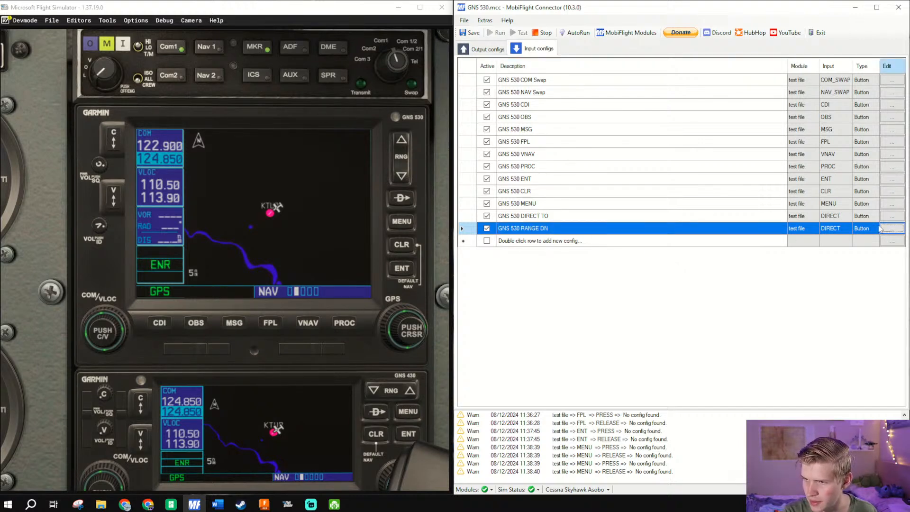
click(598, 147)
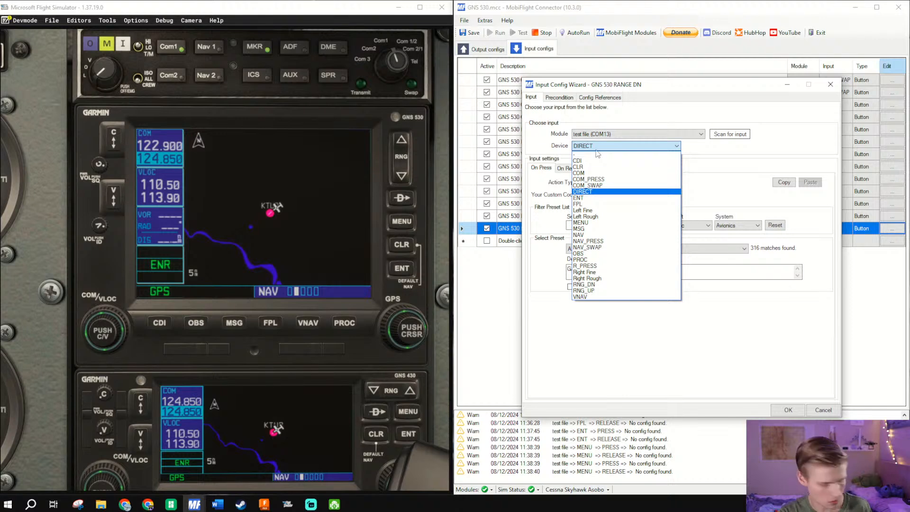
click(728, 135)
click(729, 134)
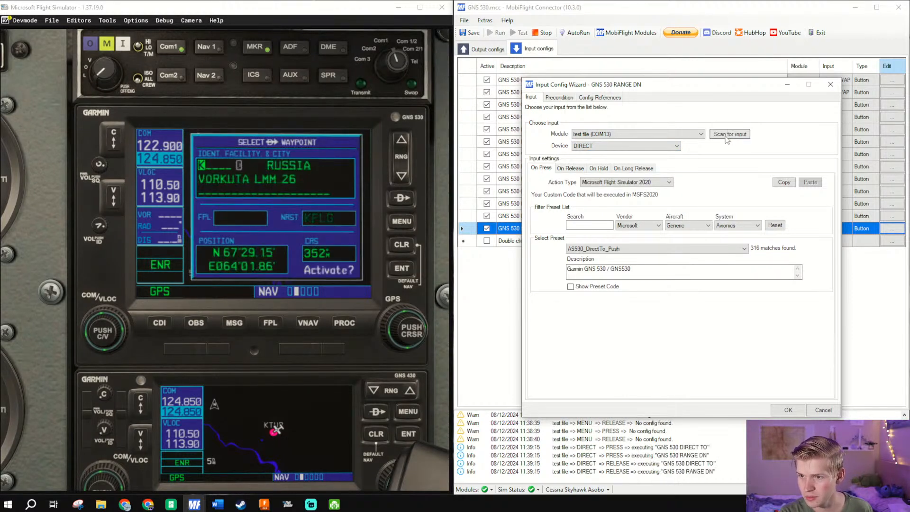
click(729, 134)
click(728, 137)
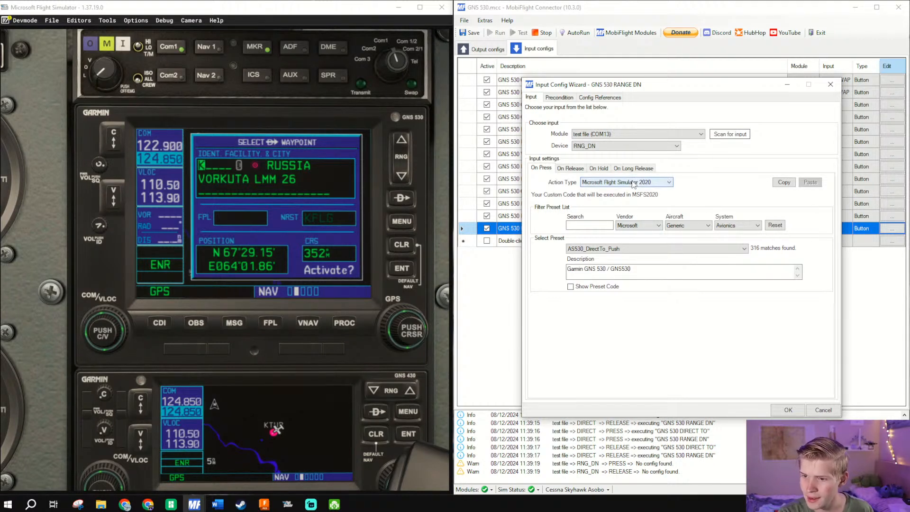
click(616, 249)
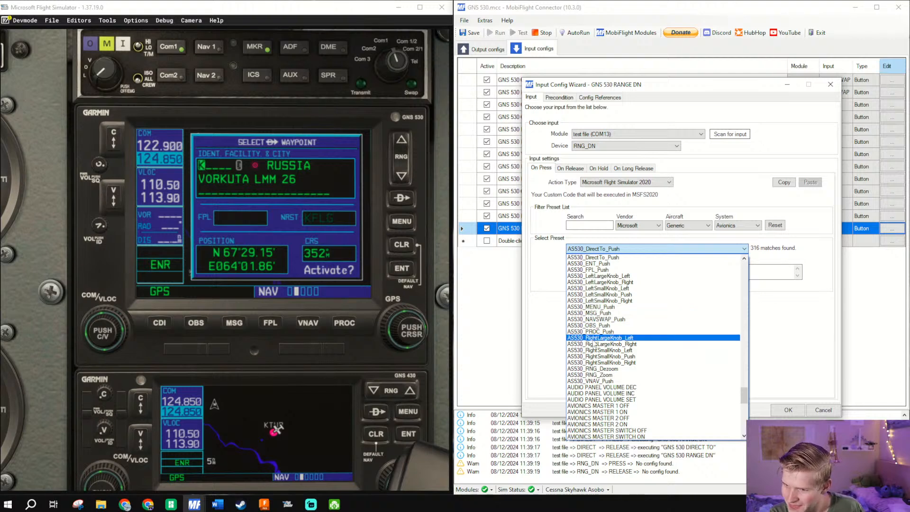
click(593, 369)
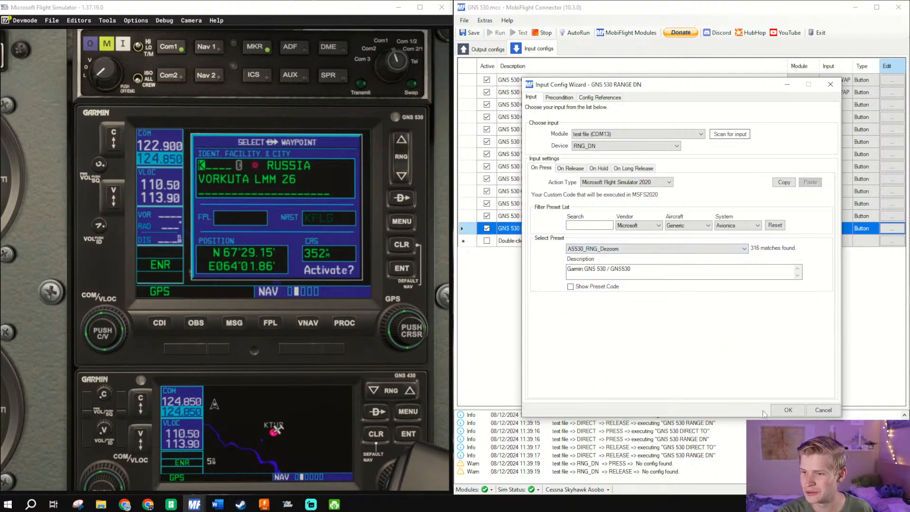
click(787, 410)
- Duplicate the GNS 530 RANGE DN input config and rename the copy GNS 530 RANGE UP
right_click(598, 227)
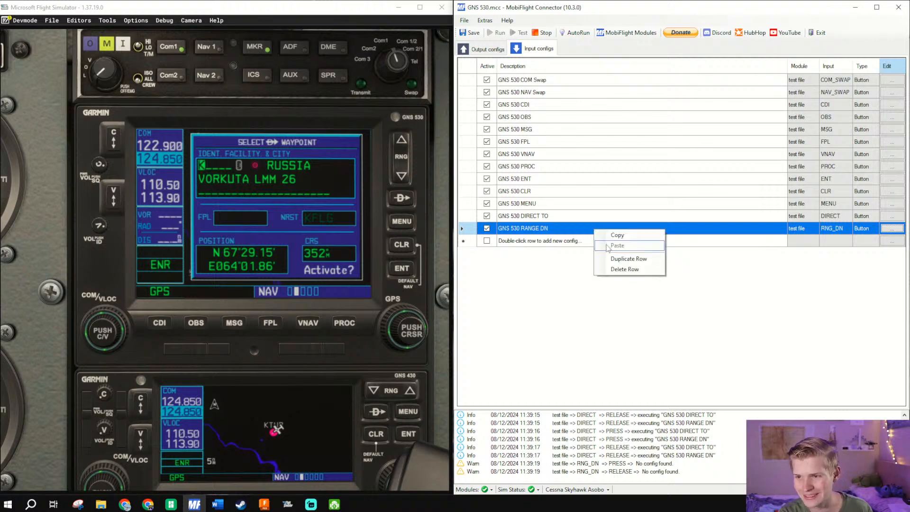
click(629, 258)
drag(583, 242, 538, 243)
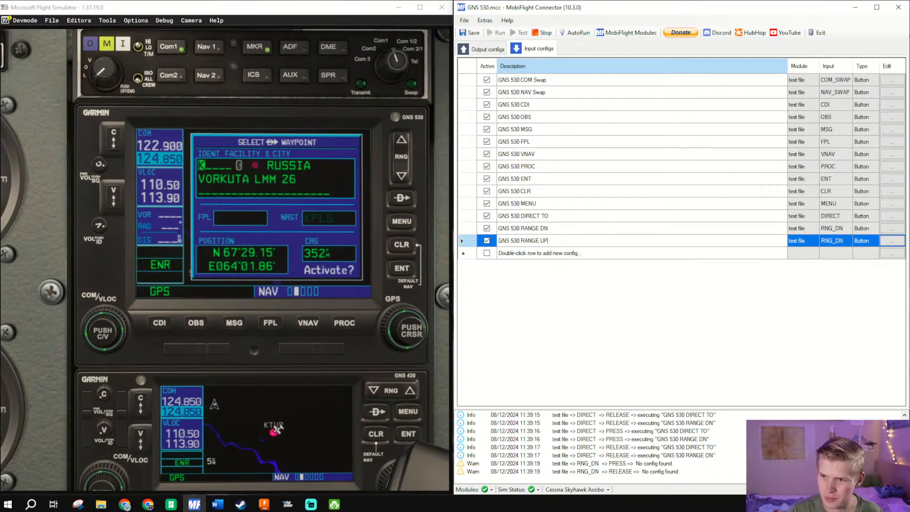
- Change the GNS 530 RANGE UP config's On Press preset to AS530_RNG_Zoom, accept it and save the project
click(885, 243)
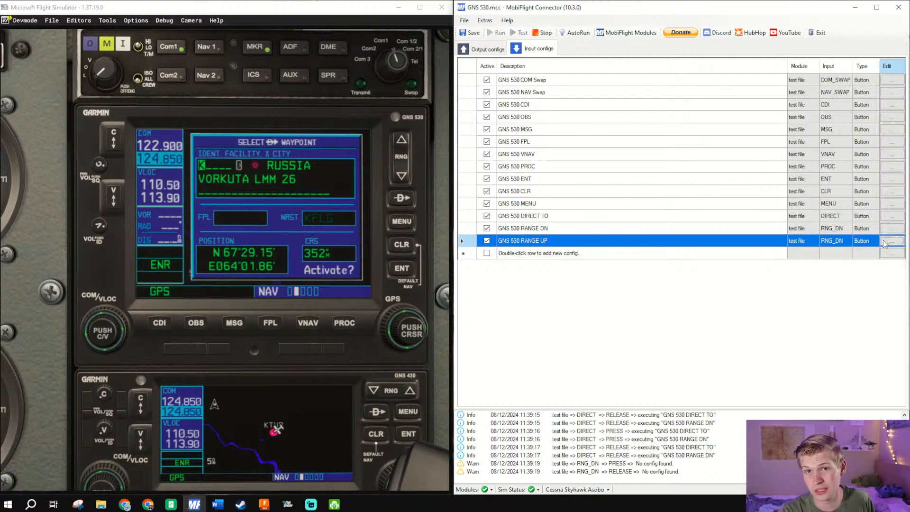
click(669, 249)
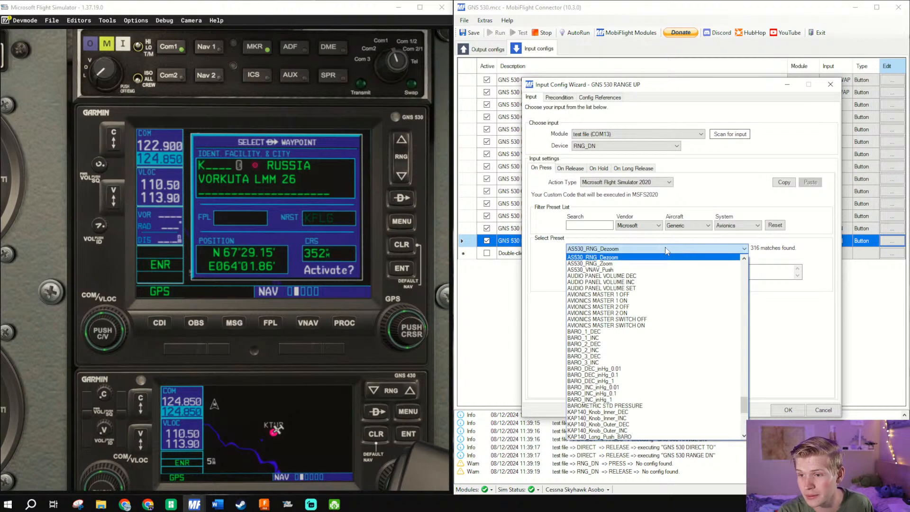
click(649, 266)
click(788, 411)
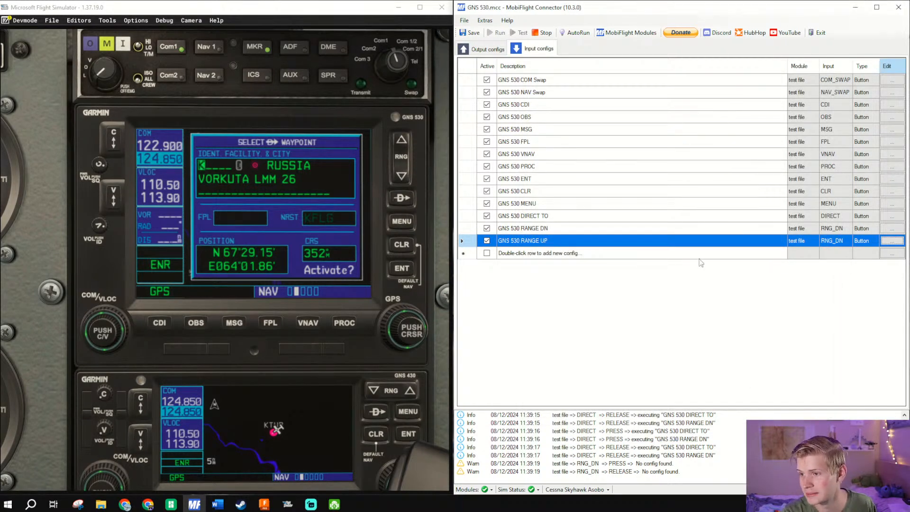
click(474, 33)
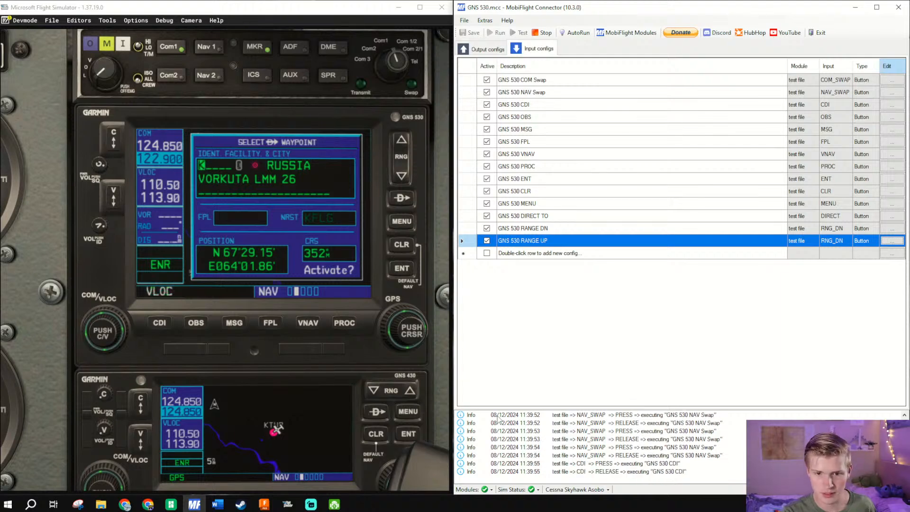
- Switch to Microsoft Flight Simulator and view the course indicator to check the CDI button, returning the view to the GNS 530
click(165, 240)
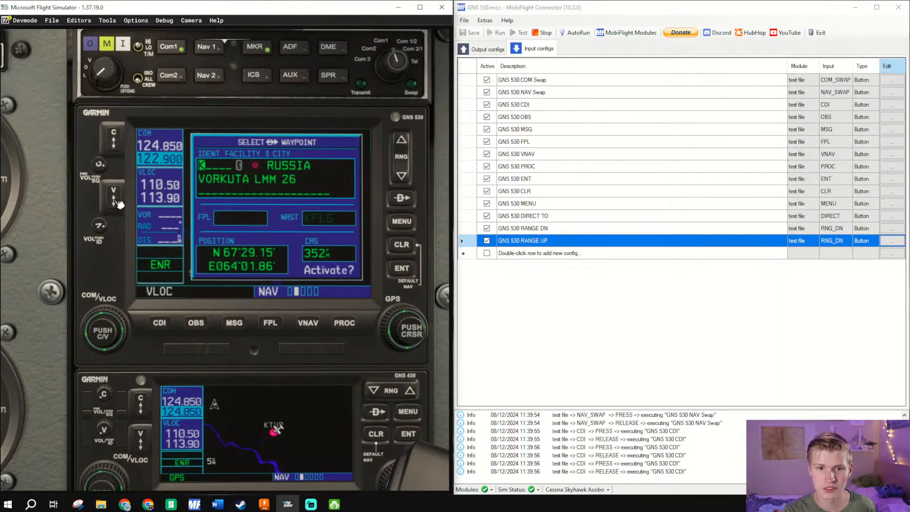
key(Left)
key(Up)
key(Left)
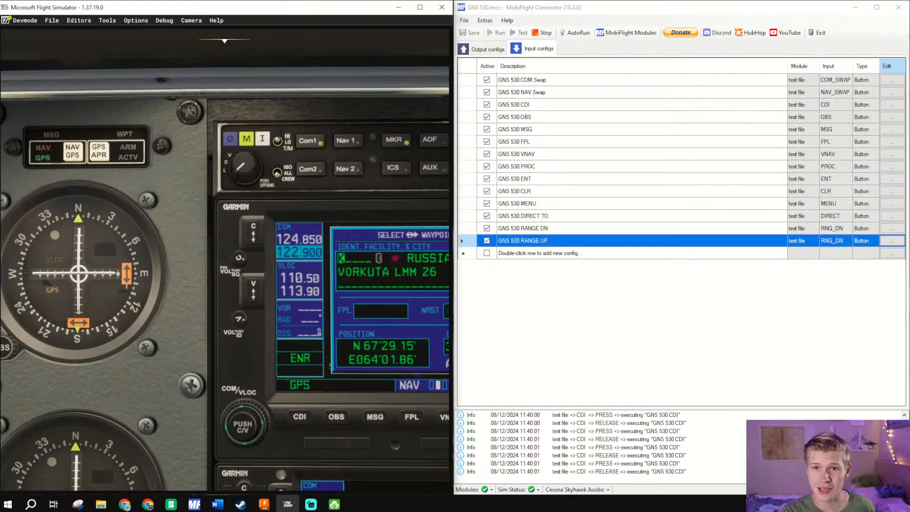
key(Right)
key(Down)
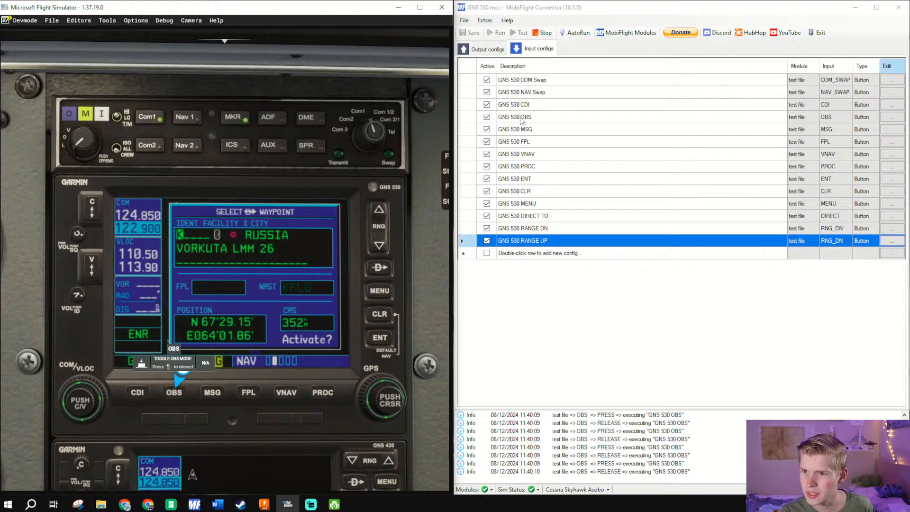
- Check the On Press preset assigned to the GNS 530 OBS input config in MobiFlight Connector and accept it
click(893, 117)
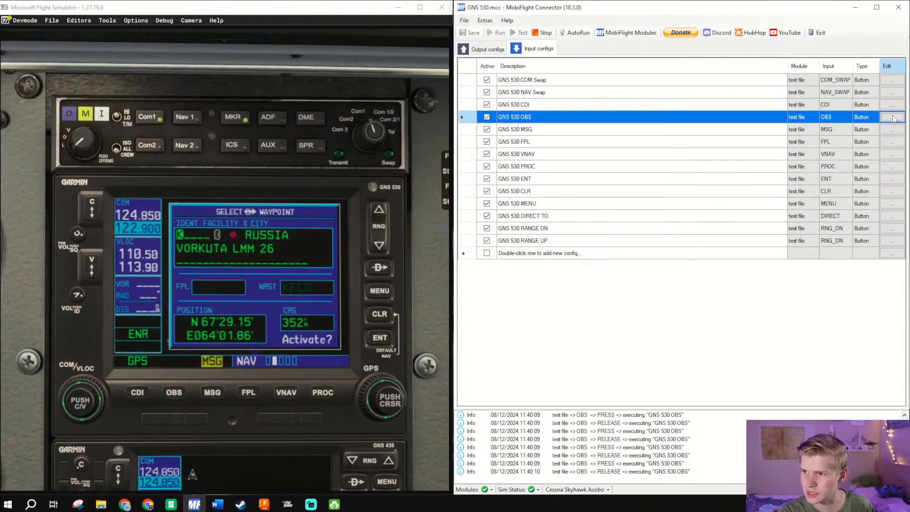
click(637, 249)
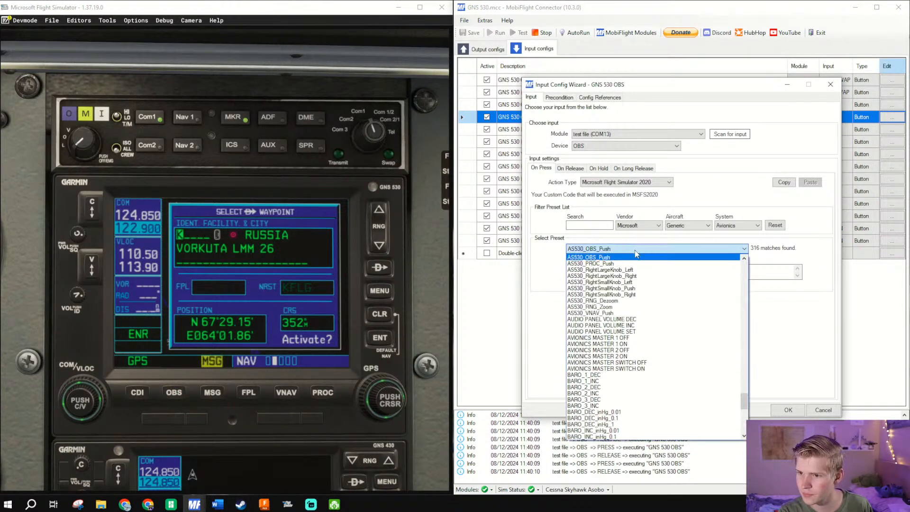
click(637, 249)
click(788, 410)
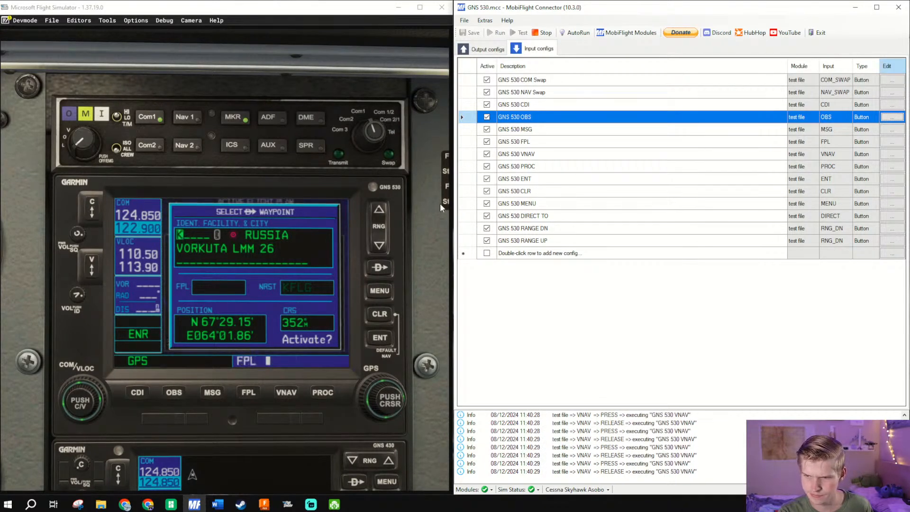
- Change the GNS 530 VNAV config's On Press preset to AS530_VNAV_Push and accept
click(539, 155)
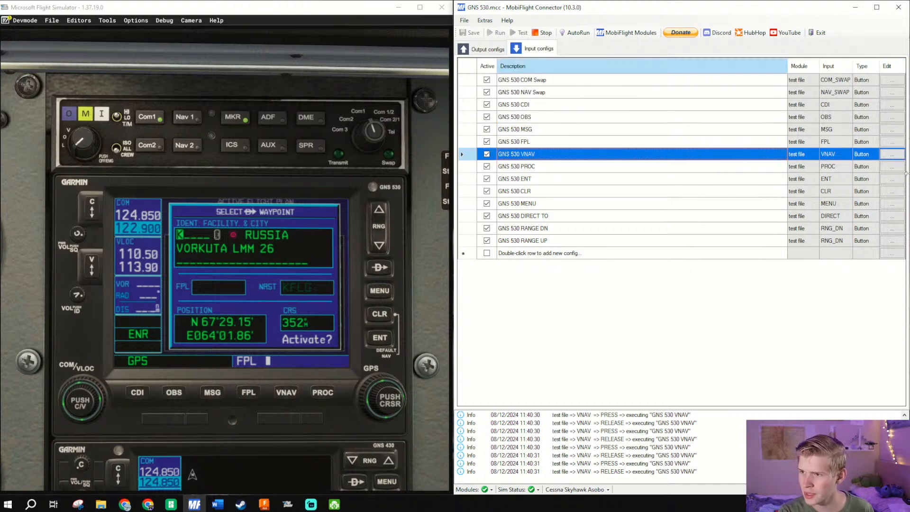
click(894, 155)
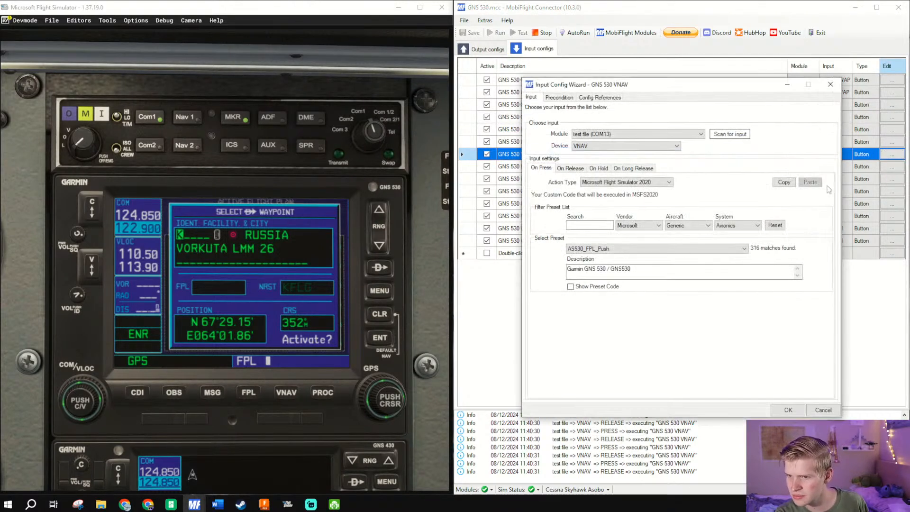
click(649, 250)
scroll(646, 263, up, 2)
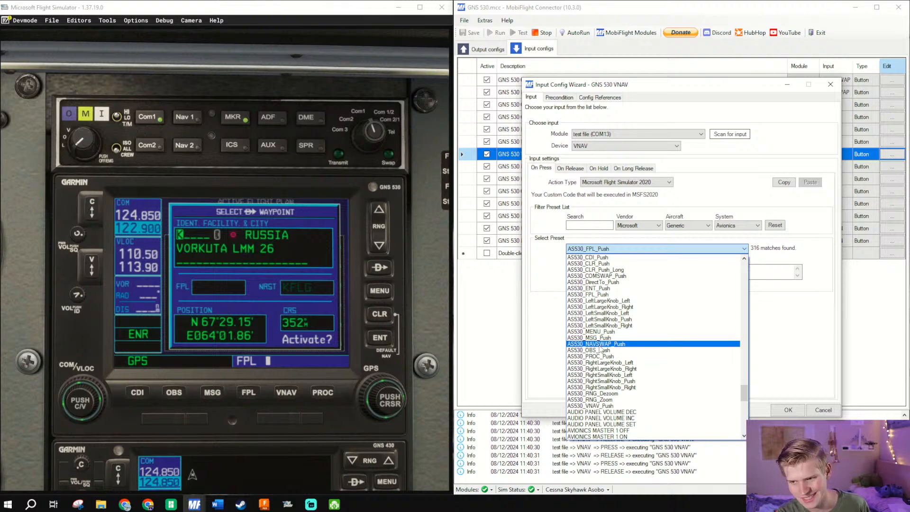
click(616, 406)
click(788, 410)
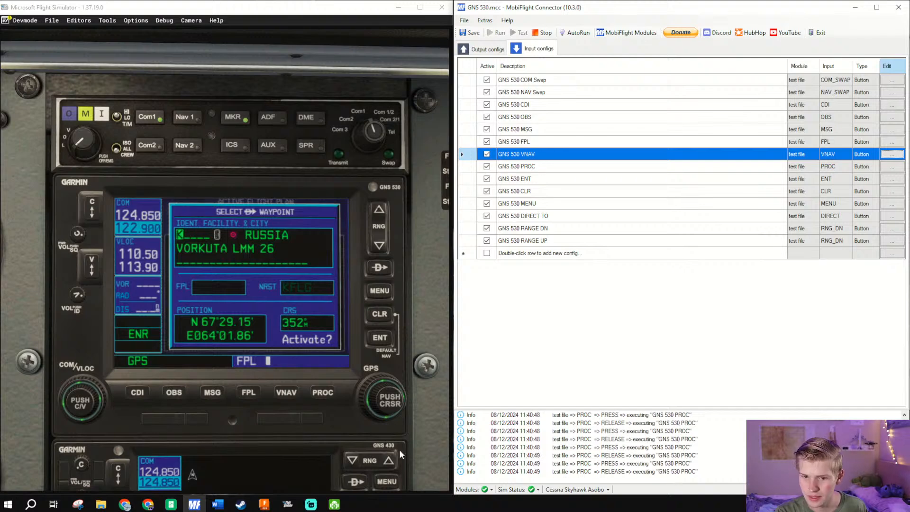
- Test PROC on the simulated GNS 530, change the GNS 530 PROC config's On Press preset to AS530_PROC_Push and accept
click(322, 394)
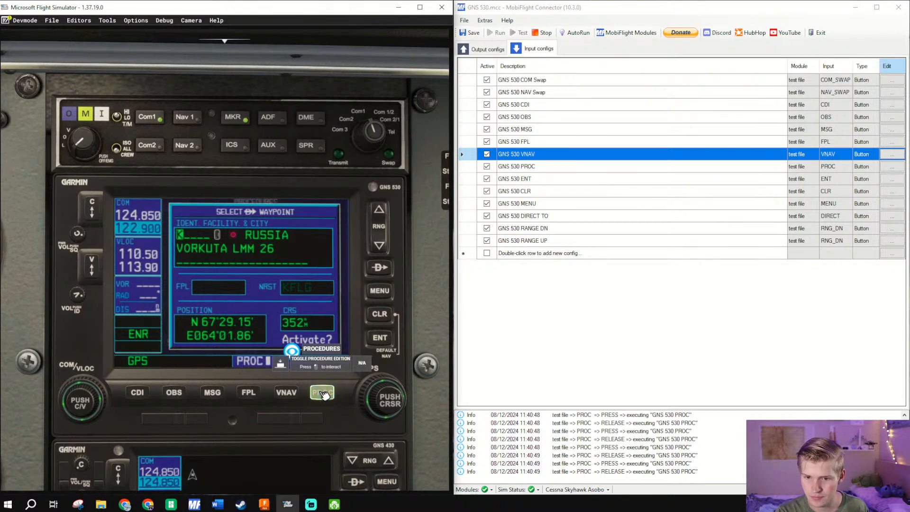
click(566, 167)
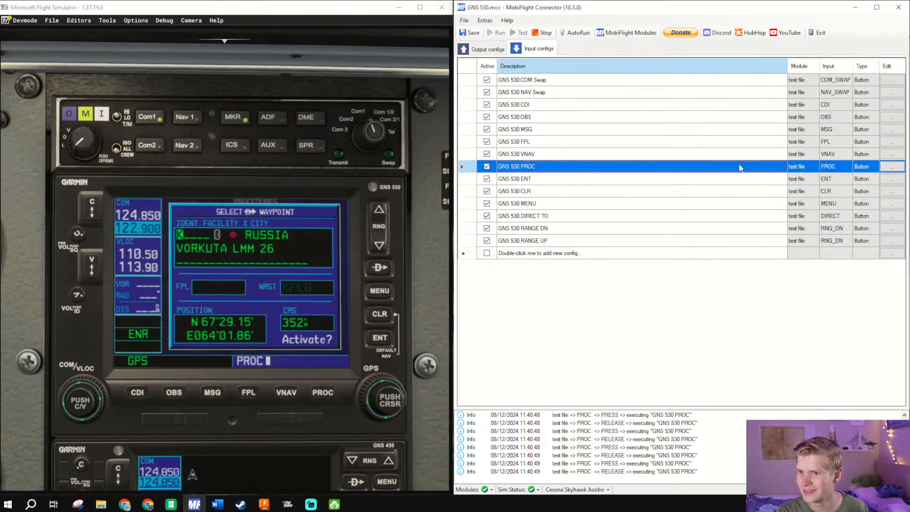
click(898, 170)
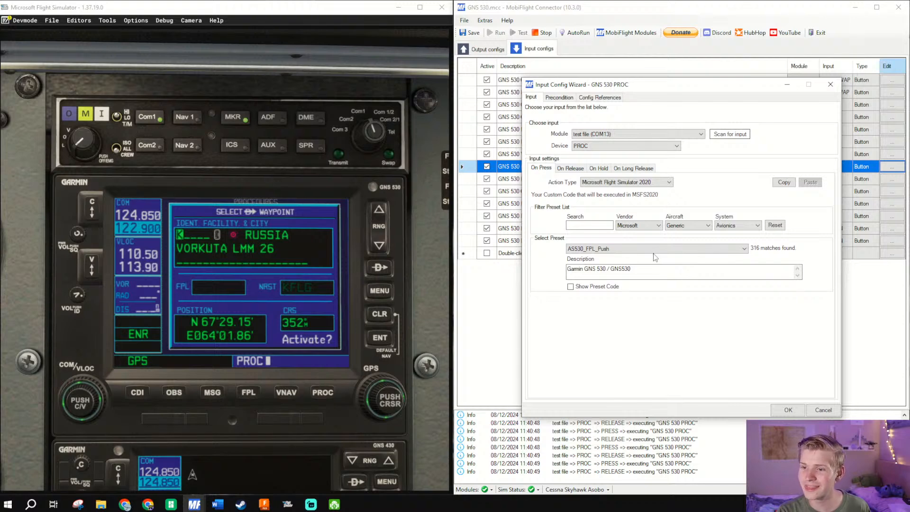
click(655, 249)
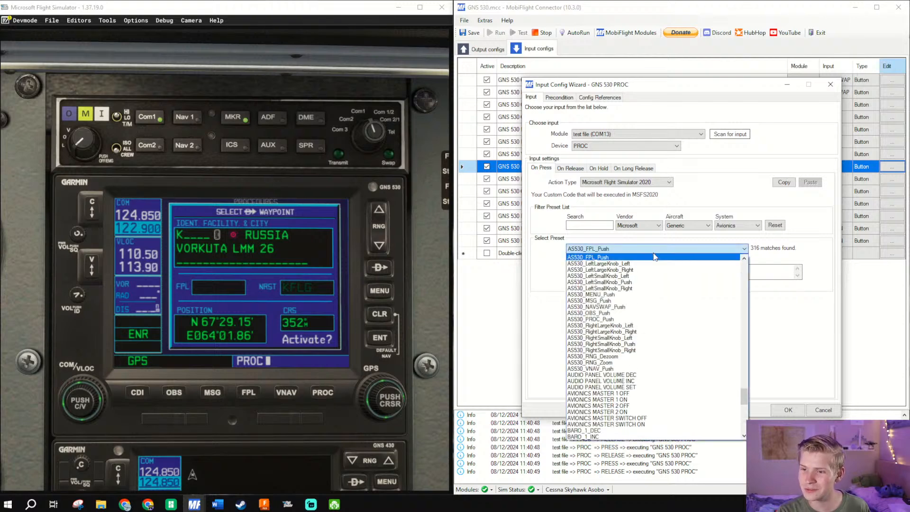
click(623, 320)
click(788, 409)
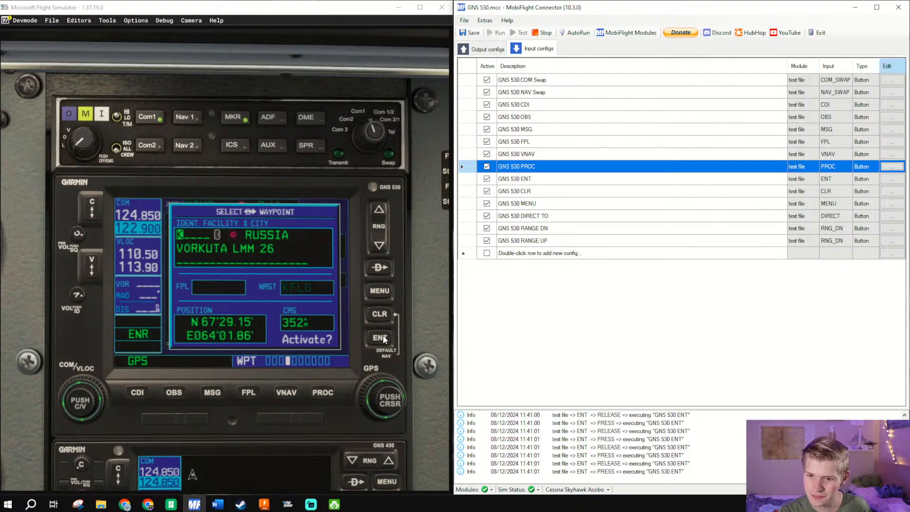
- Test the ENT, CLR and MENU buttons on the simulated GNS 530 and save the MobiFlight project
click(387, 342)
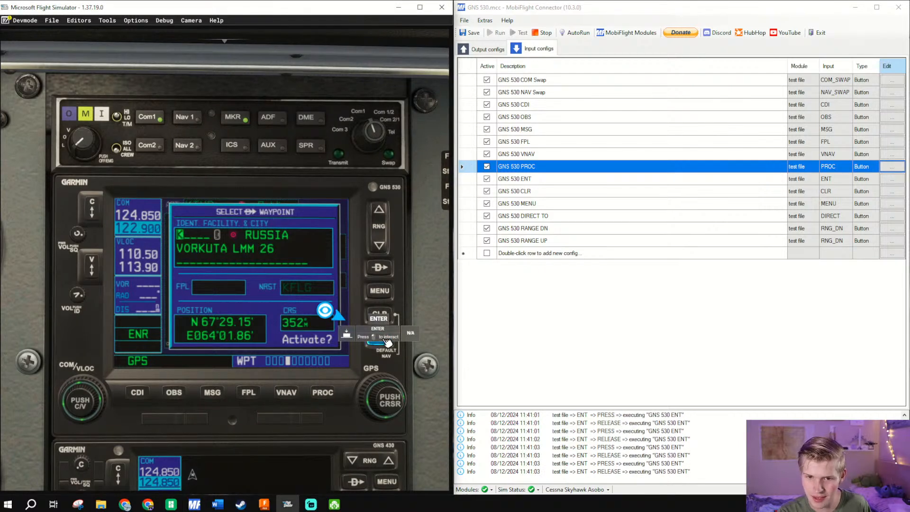
click(378, 308)
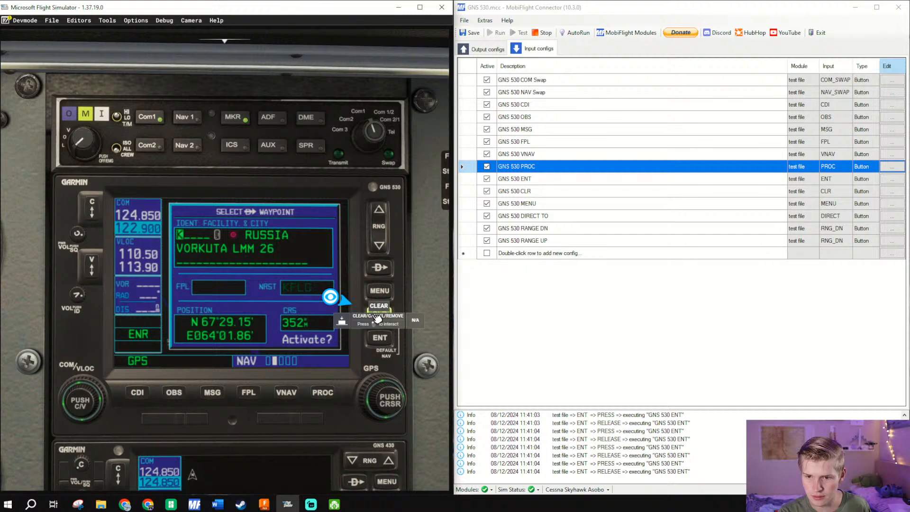
click(387, 295)
click(388, 295)
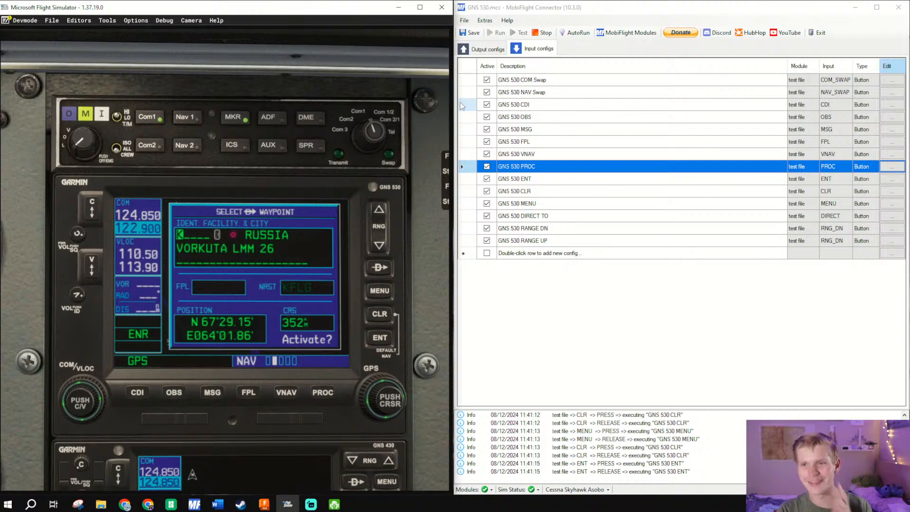
click(472, 32)
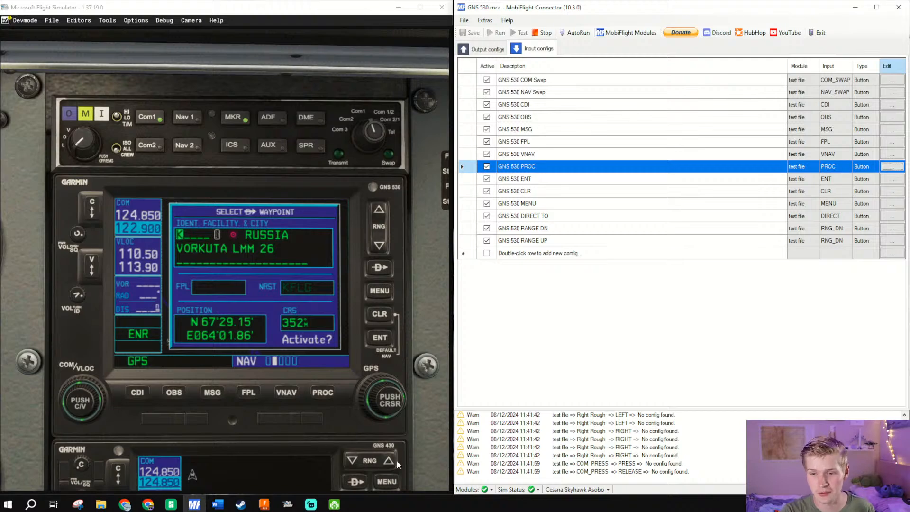
- Switch to Autodesk Fusion and examine the GNS PCB's rotary encoders and the header pin labels around D42 to D45
click(265, 504)
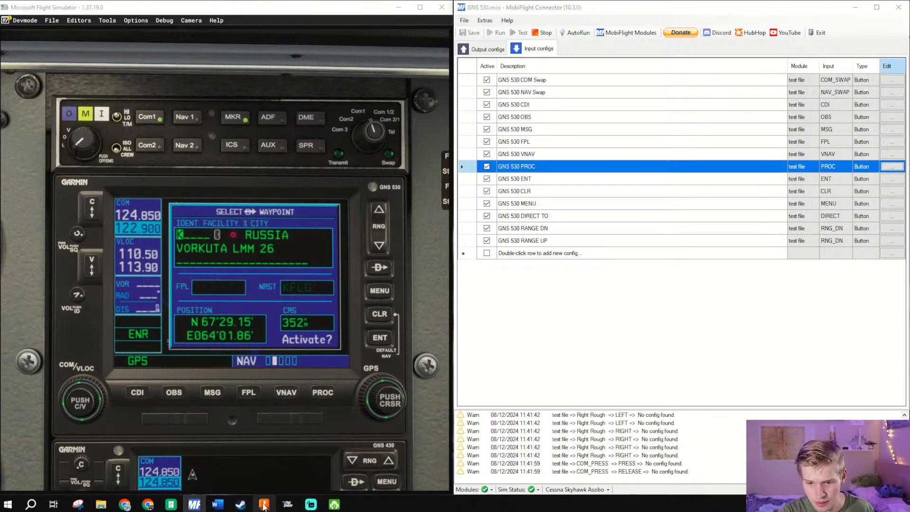
scroll(517, 275, down, 5)
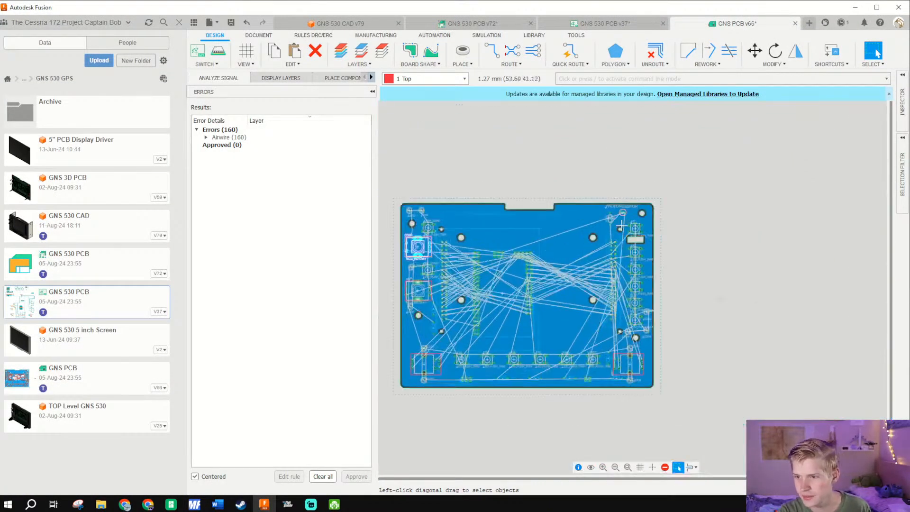
scroll(518, 274, up, 3)
drag(517, 274, 737, 259)
drag(444, 255, 562, 270)
scroll(518, 256, up, 6)
scroll(562, 270, down, 1)
drag(495, 278, 451, 265)
drag(574, 250, 478, 251)
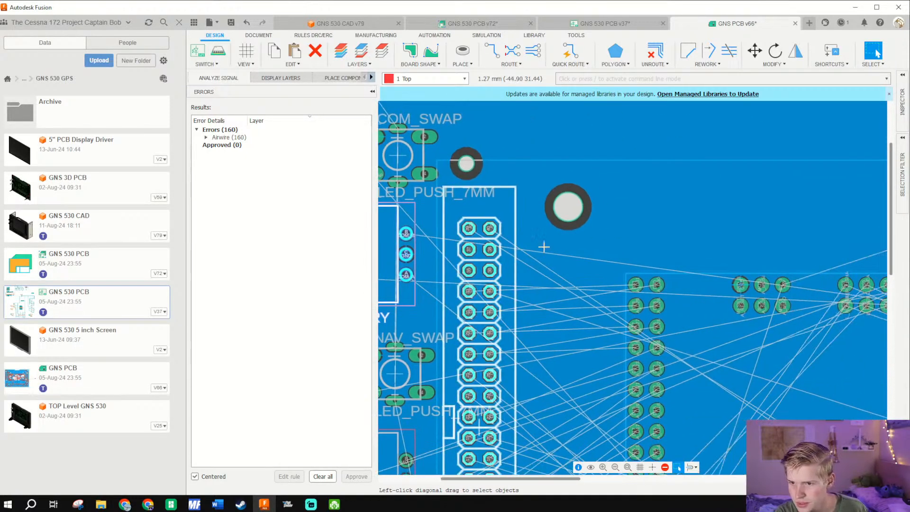
drag(620, 260, 480, 234)
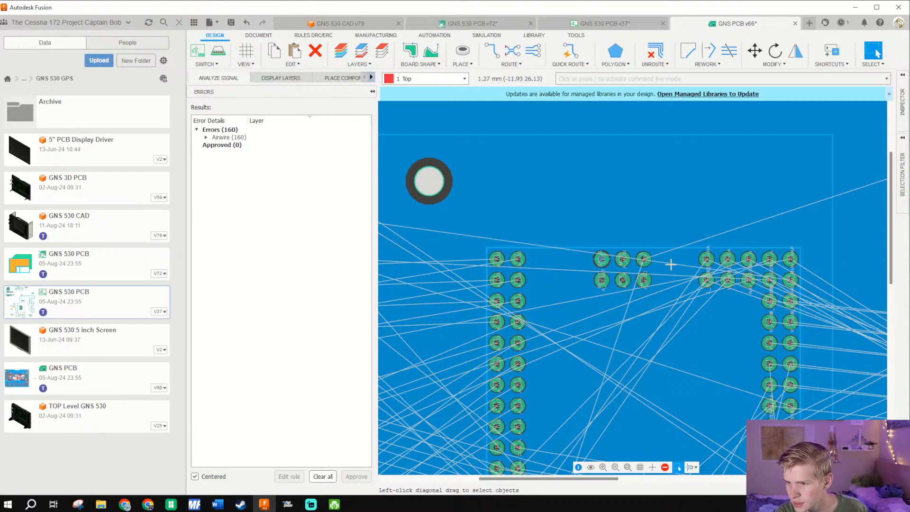
drag(671, 264, 498, 240)
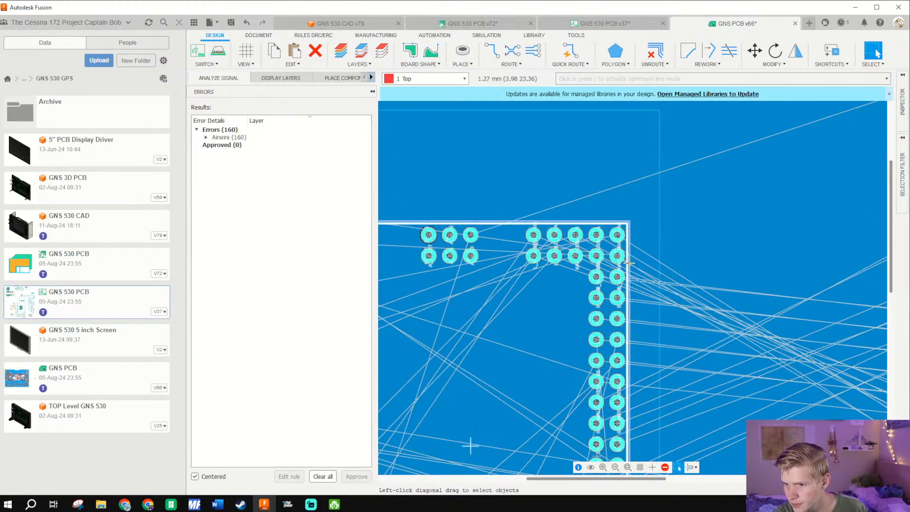
scroll(629, 263, up, 8)
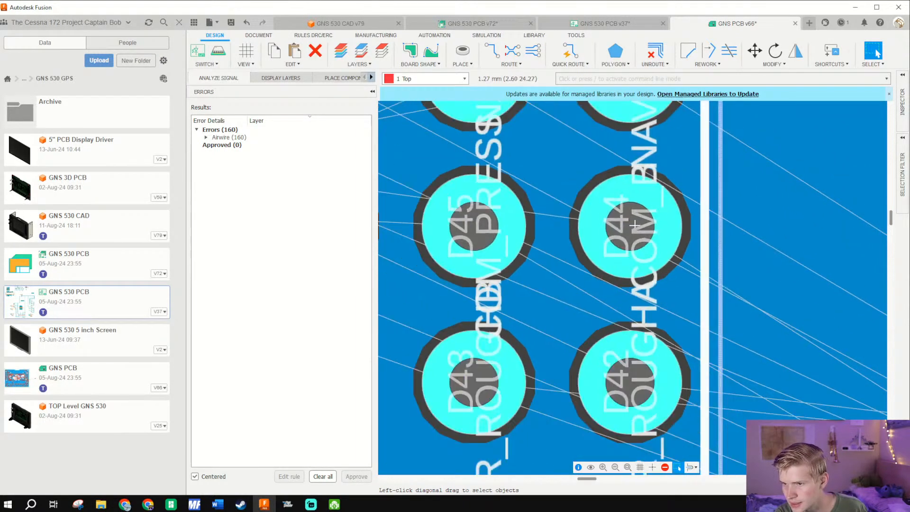
scroll(635, 224, down, 10)
scroll(603, 279, up, 5)
scroll(521, 258, up, 6)
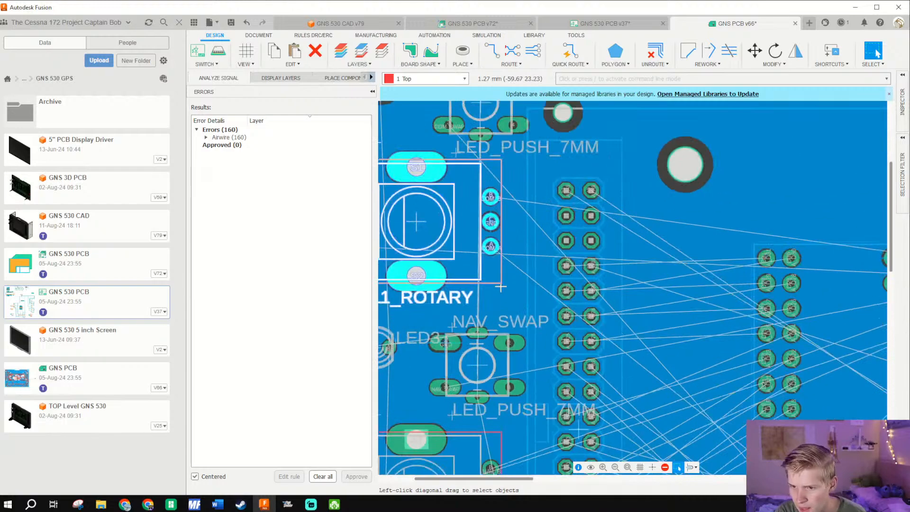
- Examine the GNS PCB header pins from D21 down to D8 for the COM encoder signal labels, focusing on D12
drag(700, 348, 498, 157)
drag(661, 307, 372, 111)
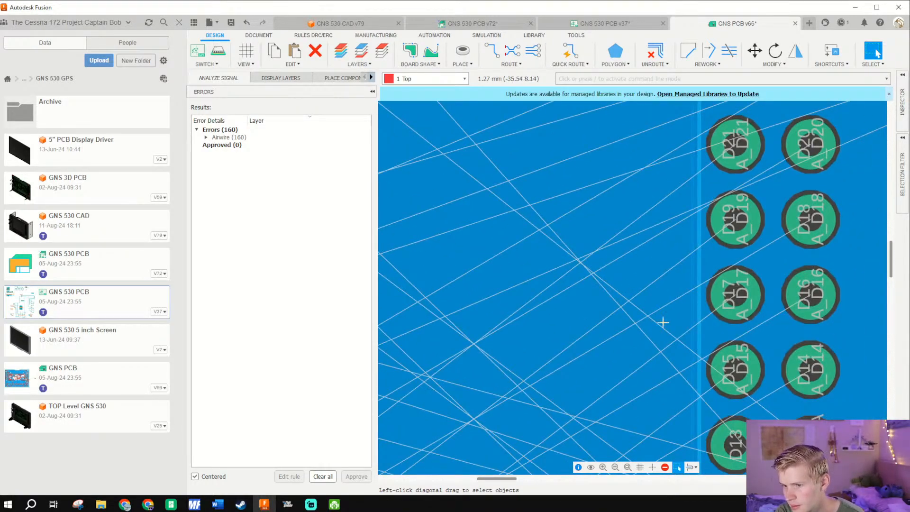
drag(811, 449, 624, 317)
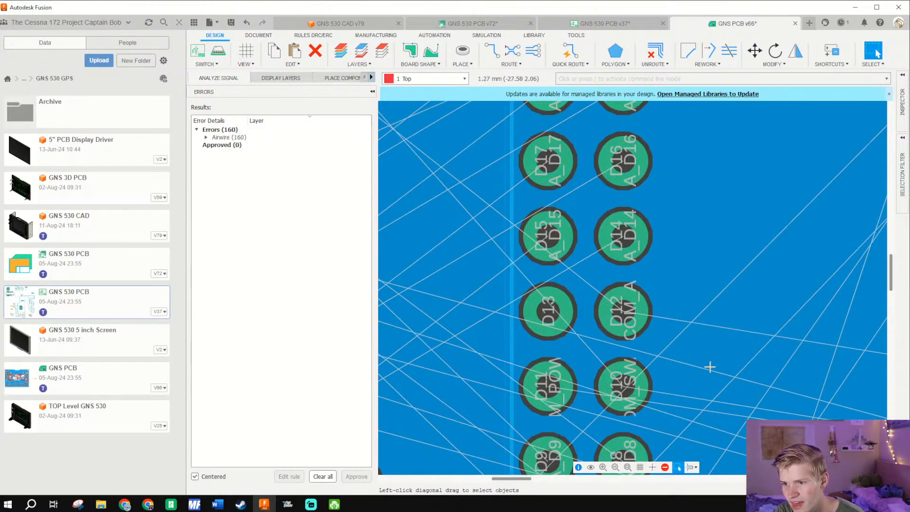
scroll(647, 316, up, 3)
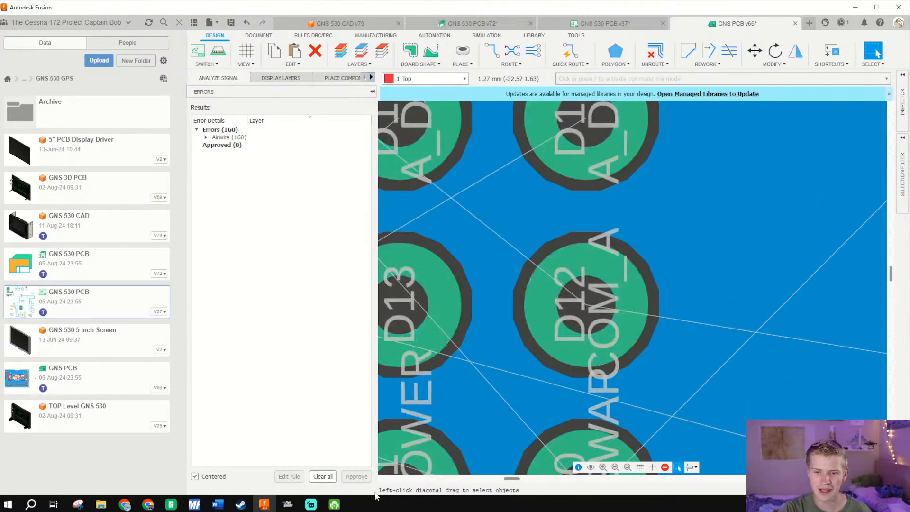
- Switch to MobiFlight and check the NAV and COM encoder pin settings of the test file module, closing the settings without changes
click(194, 505)
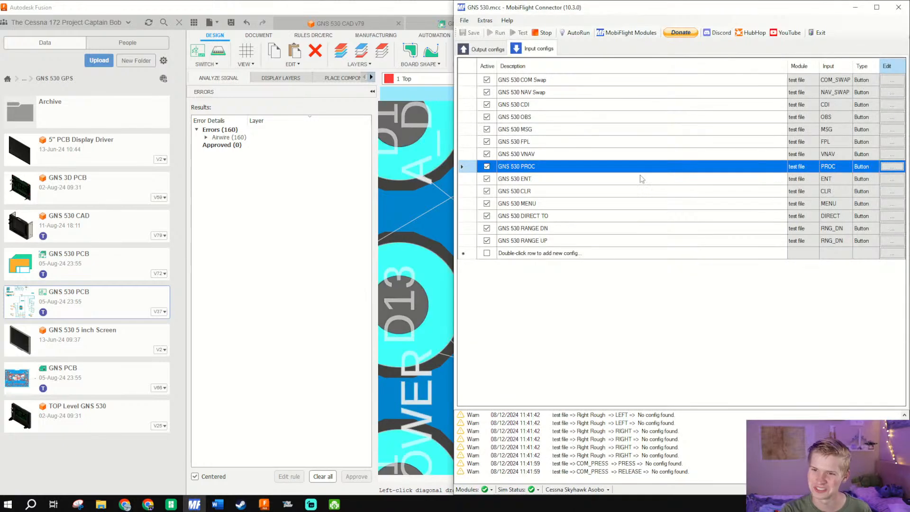
click(626, 33)
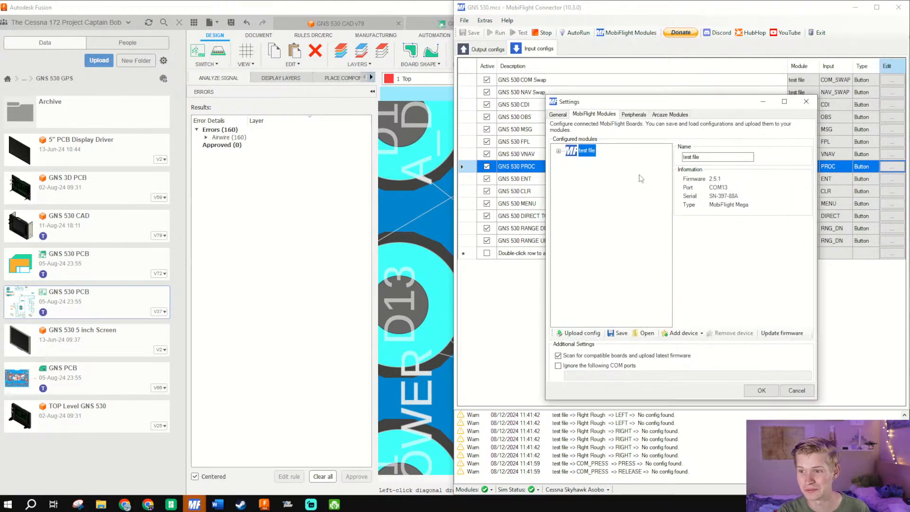
double_click(595, 150)
click(597, 200)
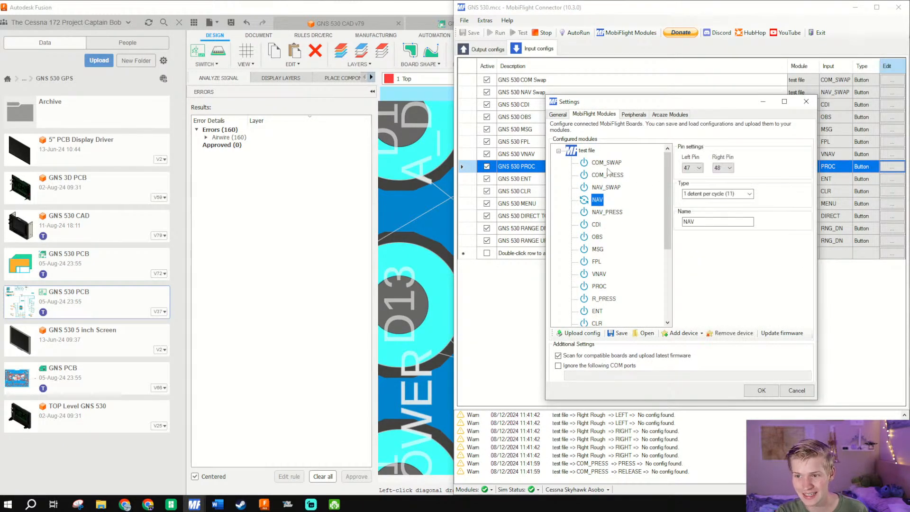
scroll(597, 280, down, 4)
click(598, 311)
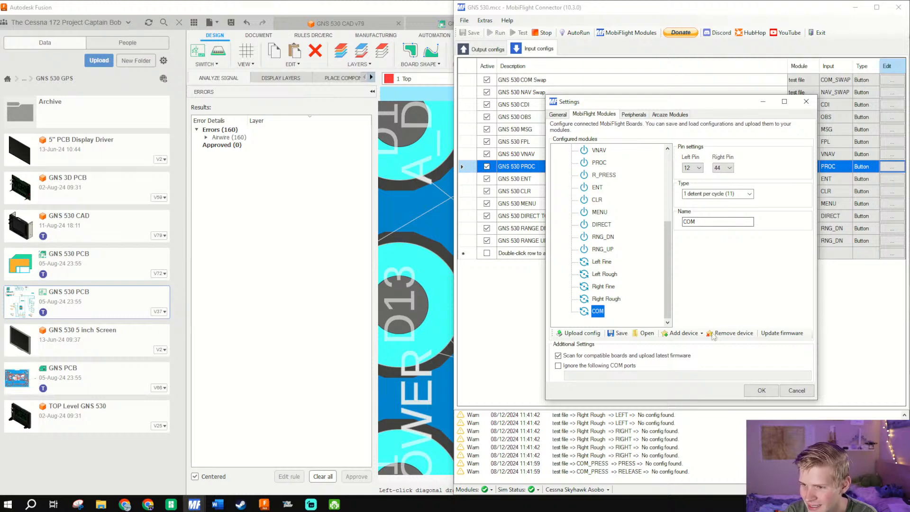
click(798, 391)
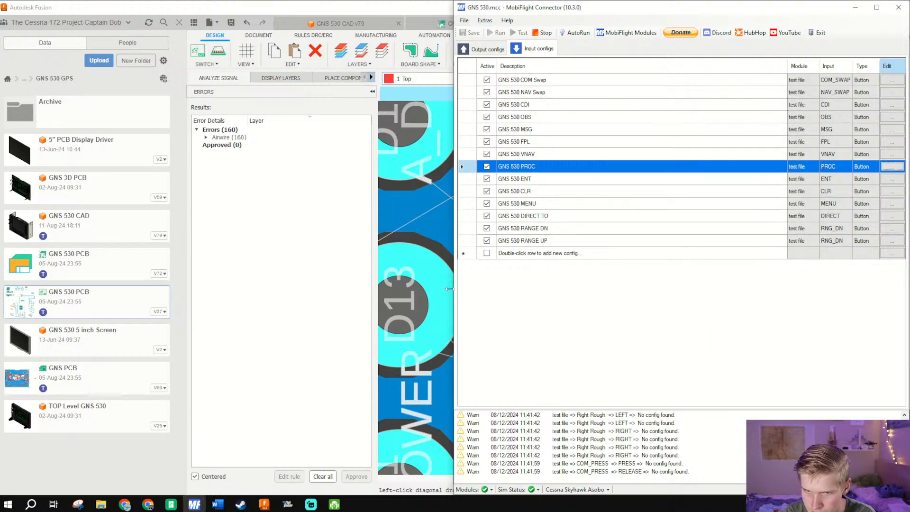
- Switch to Autodesk Fusion and examine the GNS PCB's COM and NAV rotary encoders and their connections, checking MobiFlight's input log in between
scroll(414, 262, down, 5)
click(414, 261)
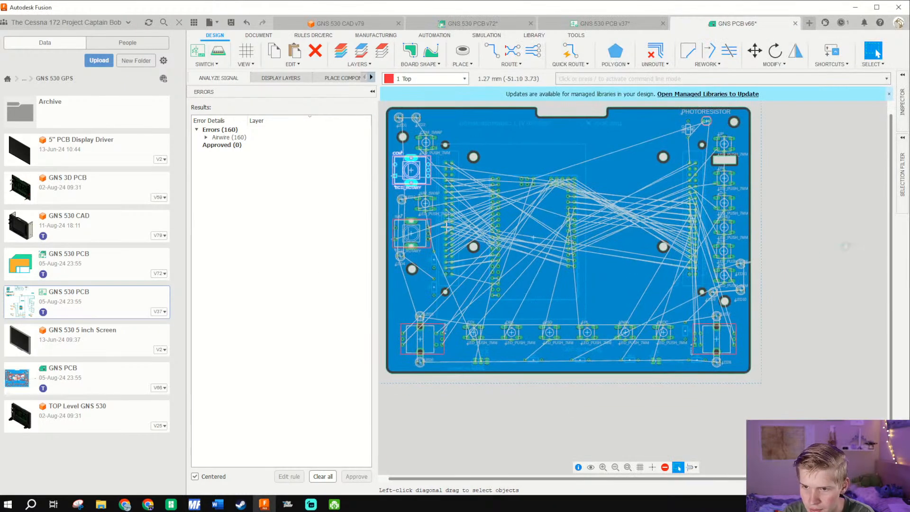
scroll(427, 189, up, 6)
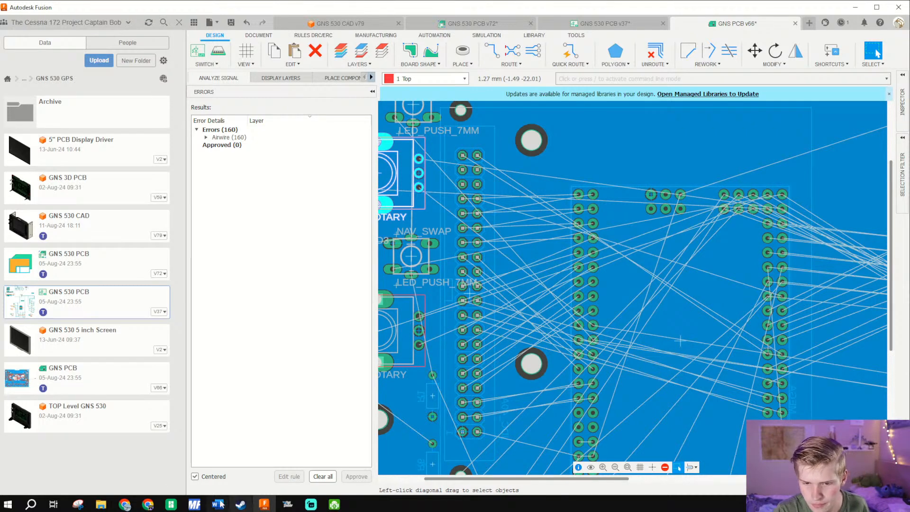
click(194, 504)
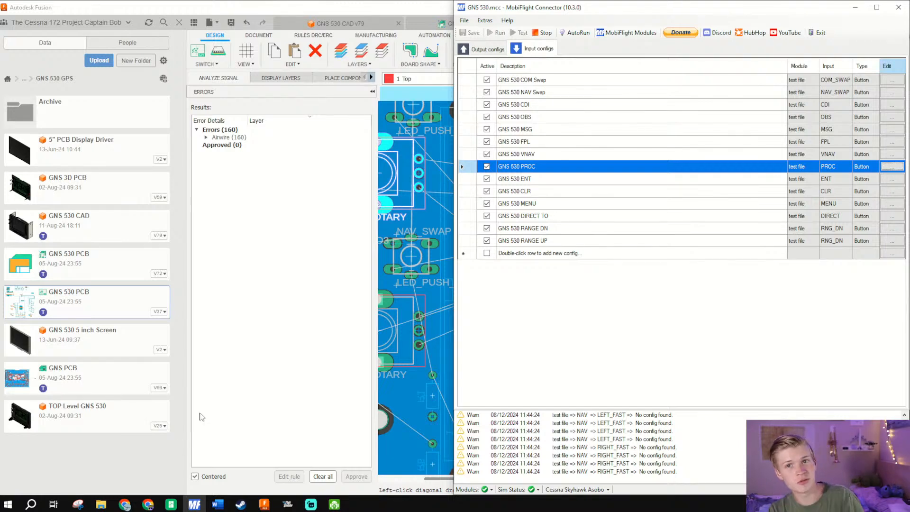
scroll(408, 371, down, 3)
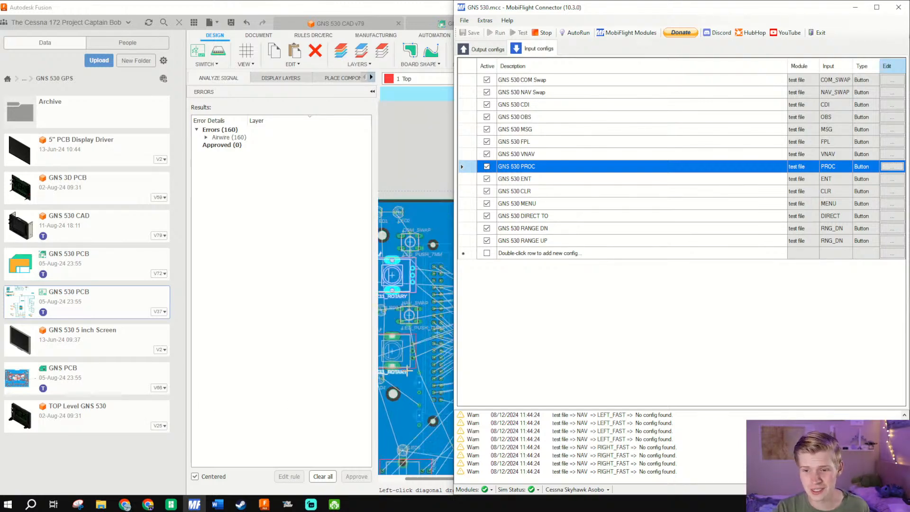
click(408, 371)
scroll(447, 230, up, 5)
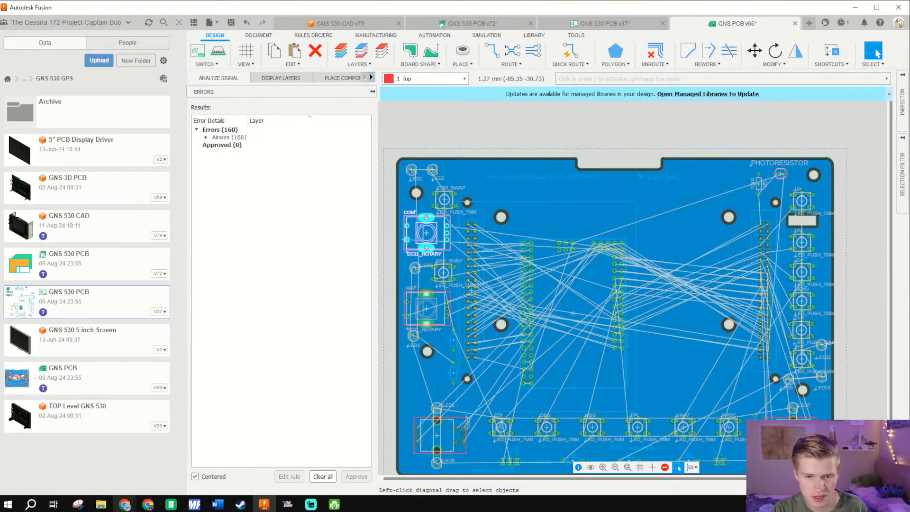
- Switch to the browser and open a blank new GitHub issue in the The-Cessna-172-Project-V3 repository
mouse_move(125, 504)
click(229, 457)
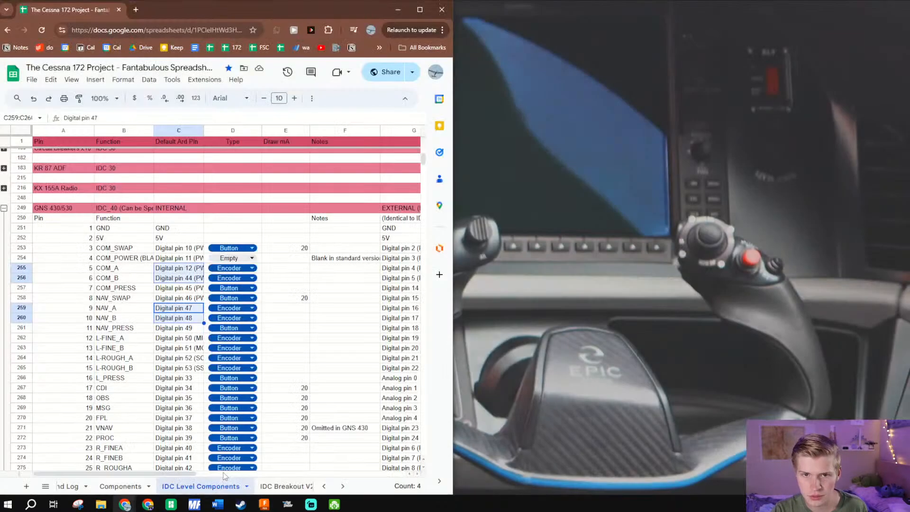
click(379, 48)
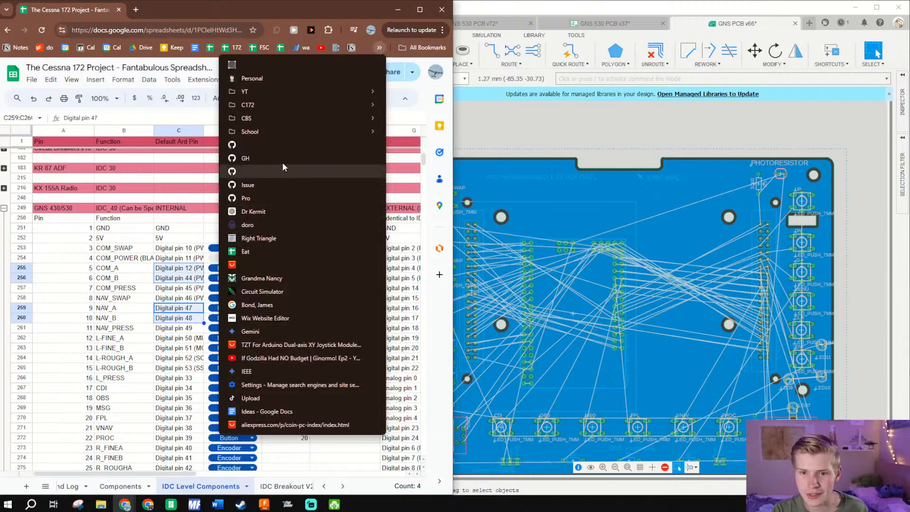
click(252, 185)
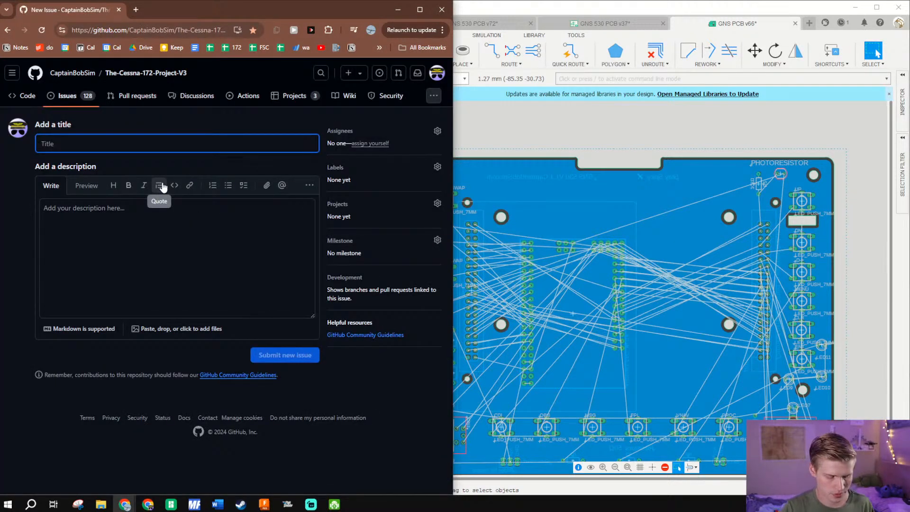
- Submit the issue with the title "COM NAV GND Fault? Make sure COM Encoder works before GNS 530 PCB Release"
text(COM NAV)
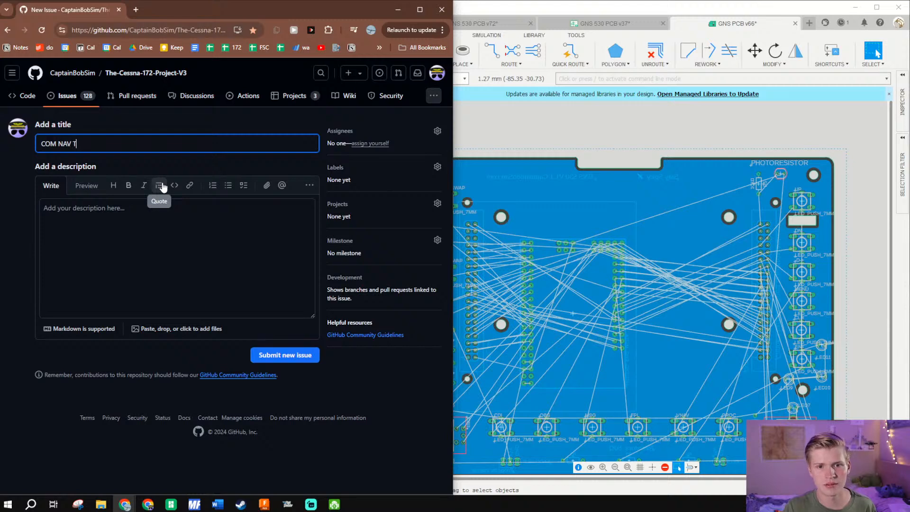
text( GND)
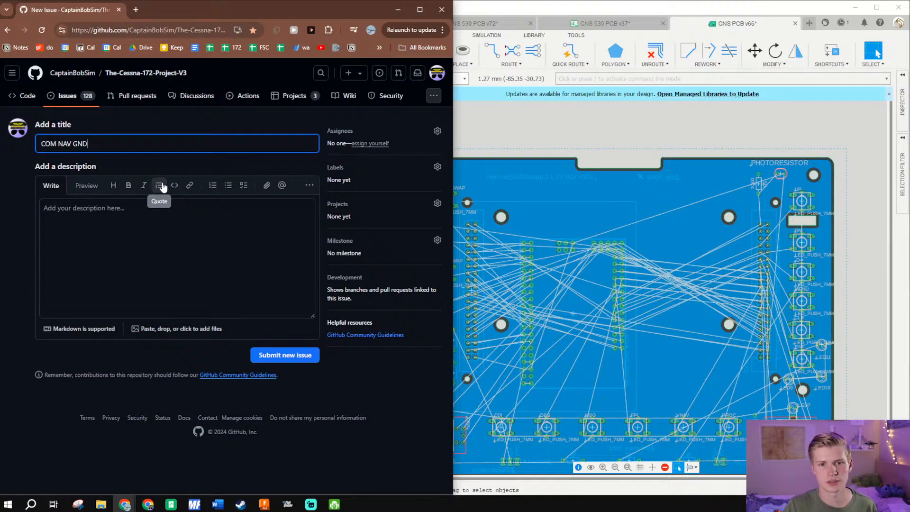
text( Fault? M)
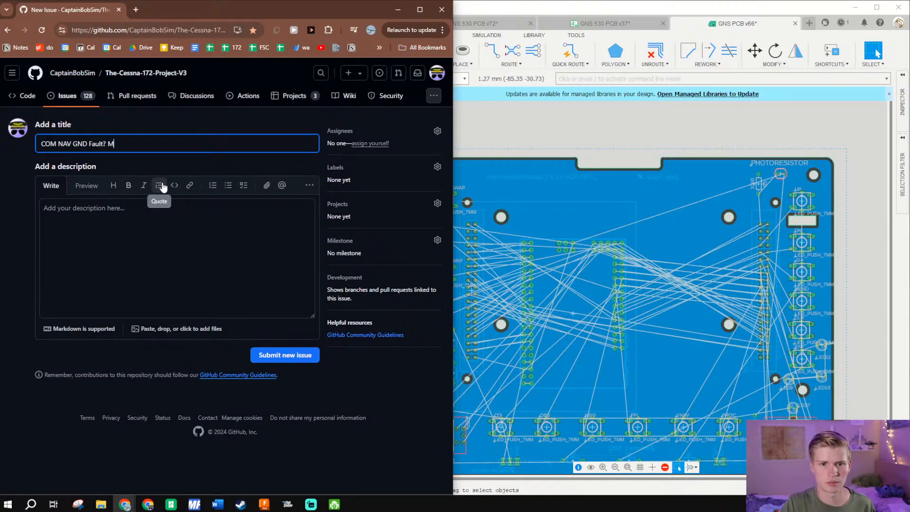
text(ake sure N)
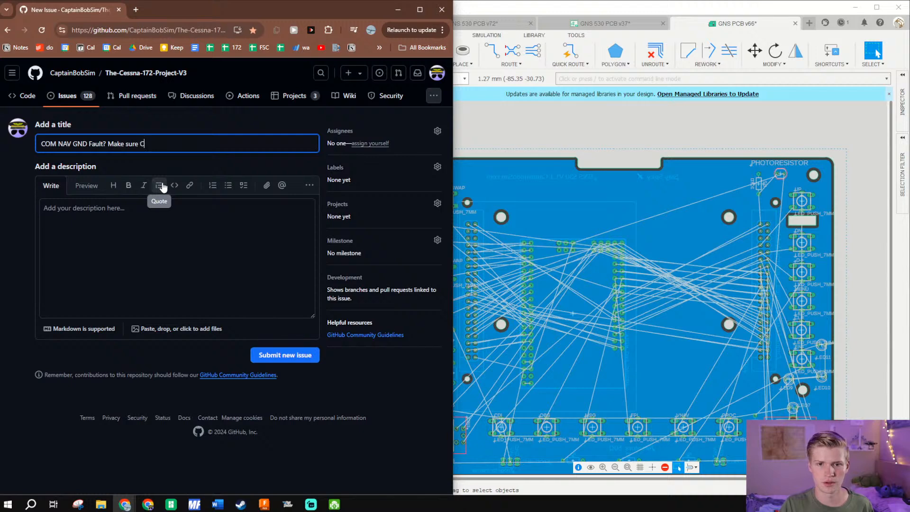
text(OM Encod)
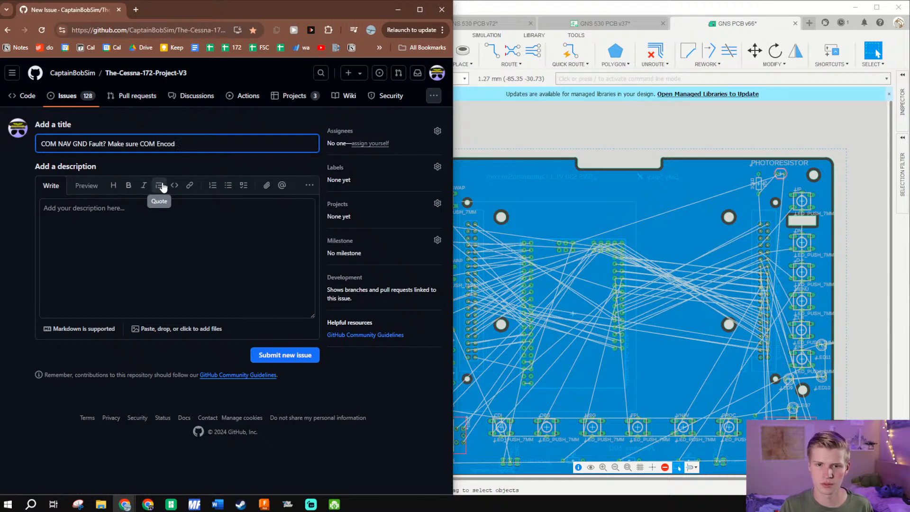
text(erer works before )
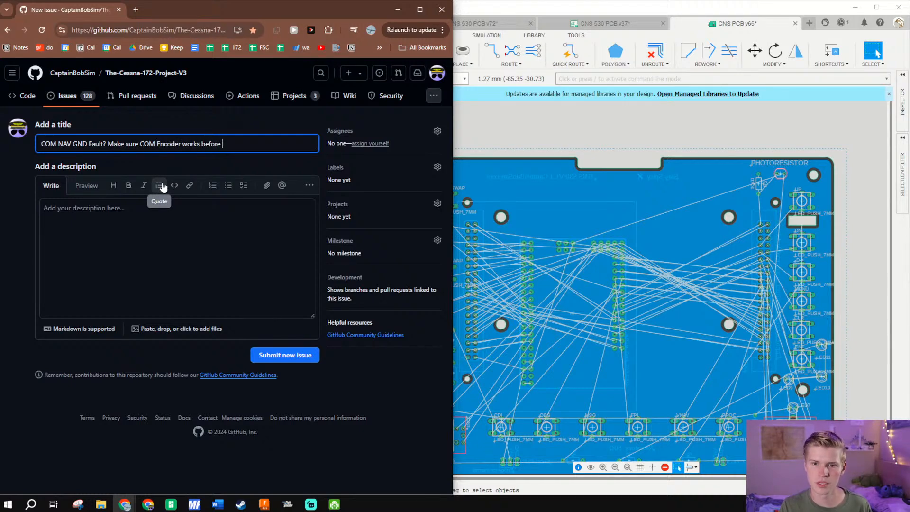
text(GNS 530)
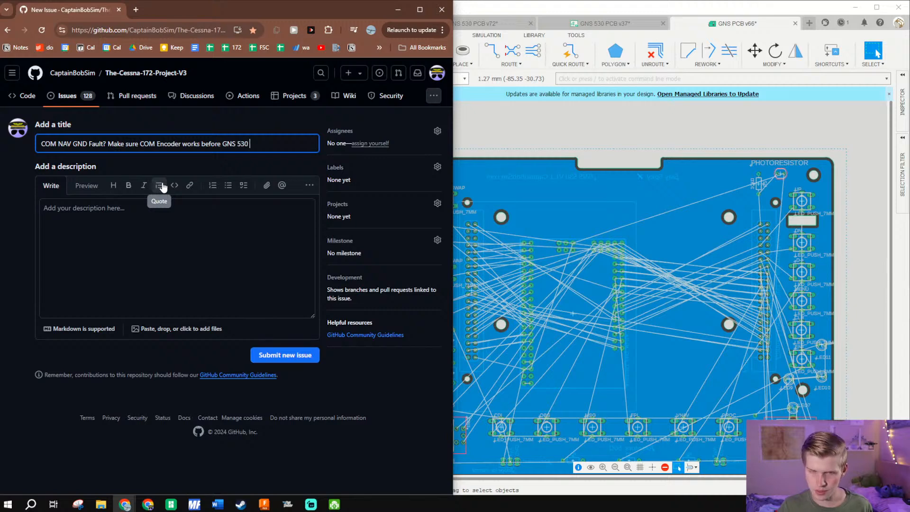
text( PCB Rele)
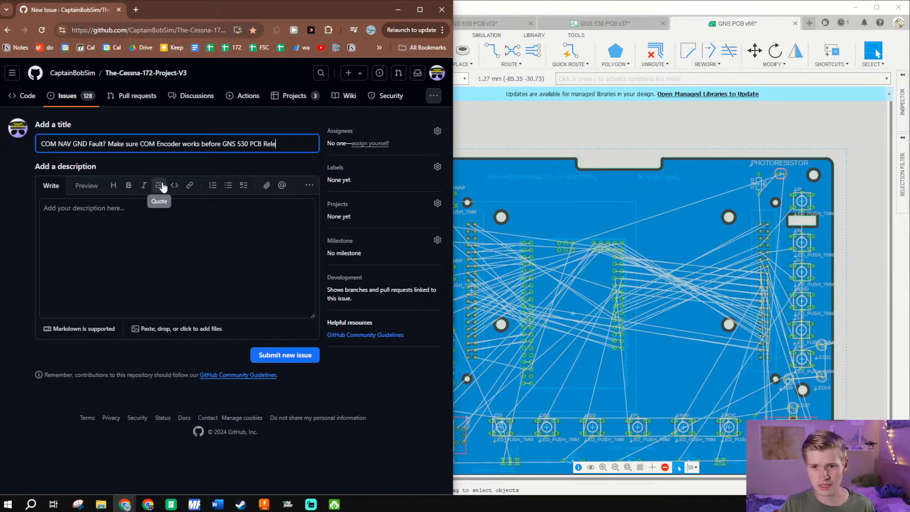
text(ase)
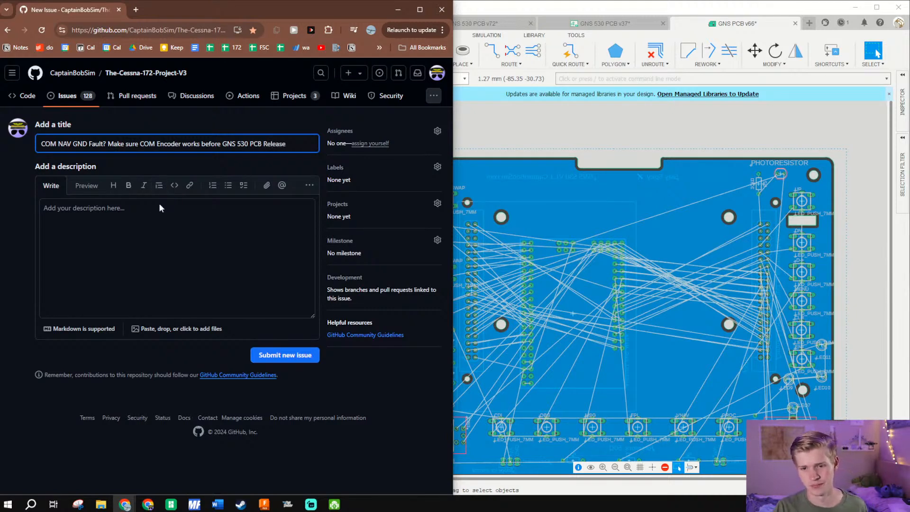
click(284, 355)
- Return to MobiFlight beside the simulator and add an input config named "VNAV Encoder Volume"
click(399, 9)
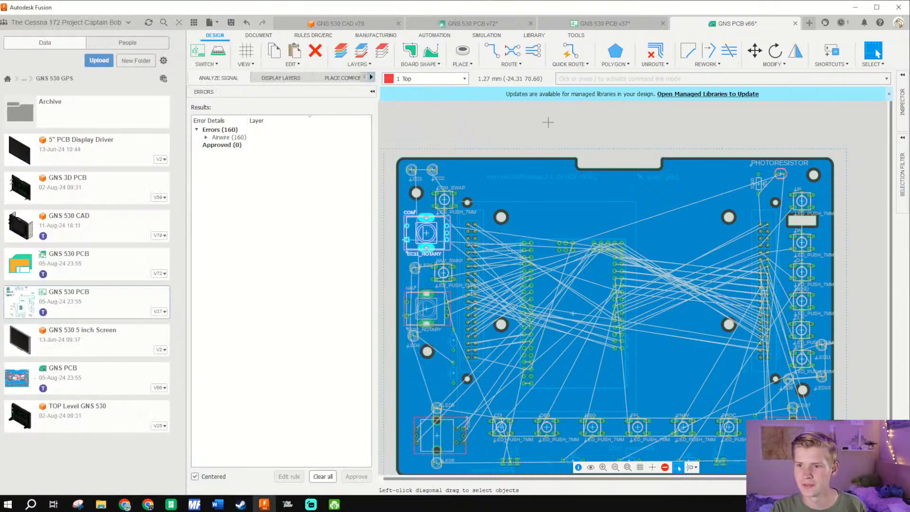
click(548, 123)
click(852, 7)
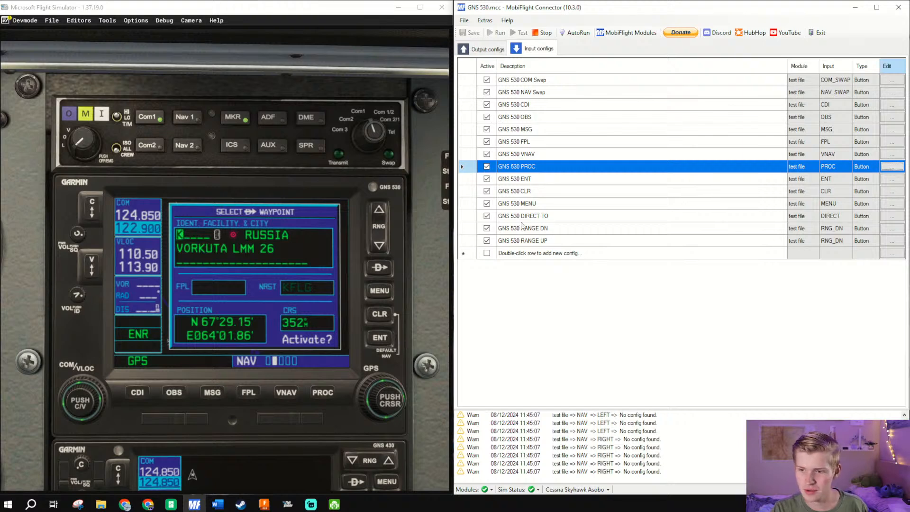
double_click(524, 254)
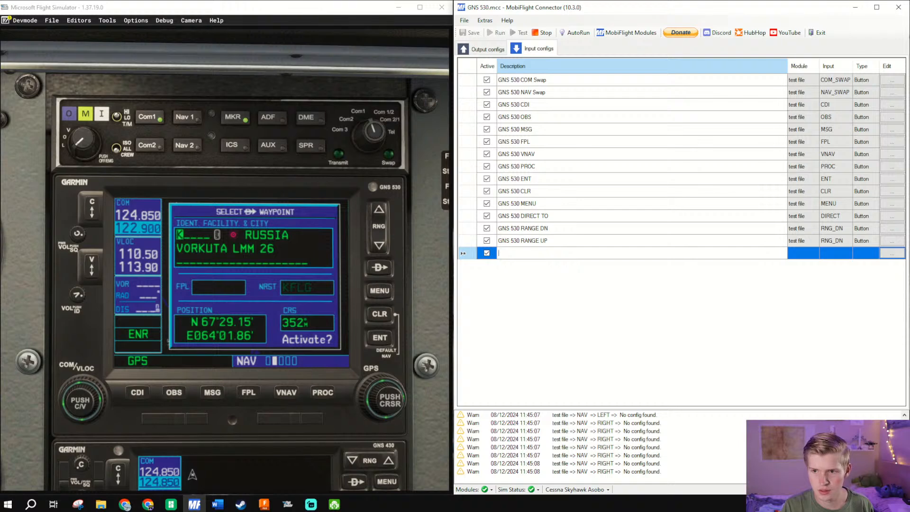
text(VNAV Encoded)
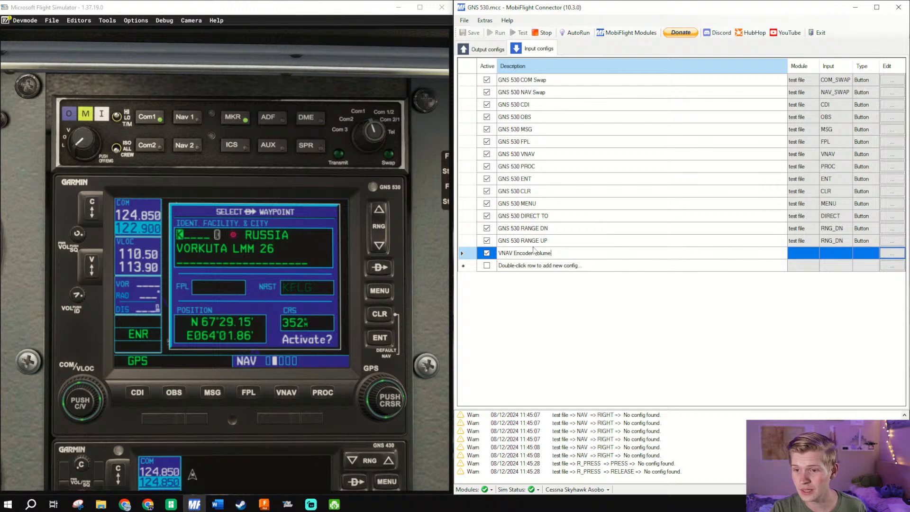
- Assign the scanned NAV encoder to the VNAV Encoder Volume config and set its On Left action type to Microsoft Flight Simulator 2020
click(892, 254)
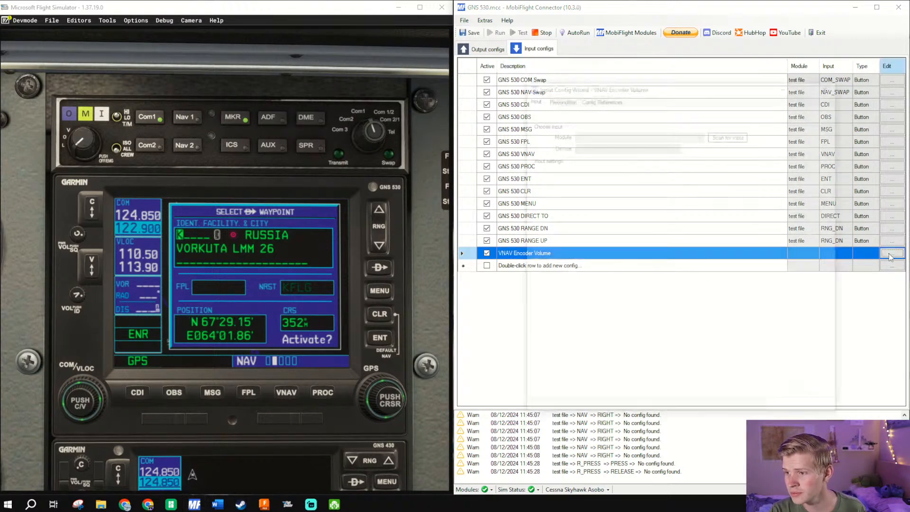
click(731, 134)
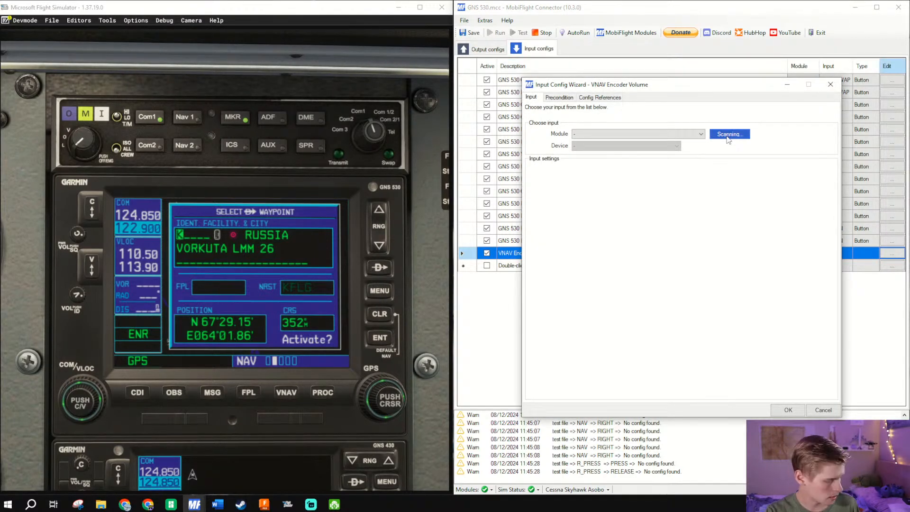
click(625, 182)
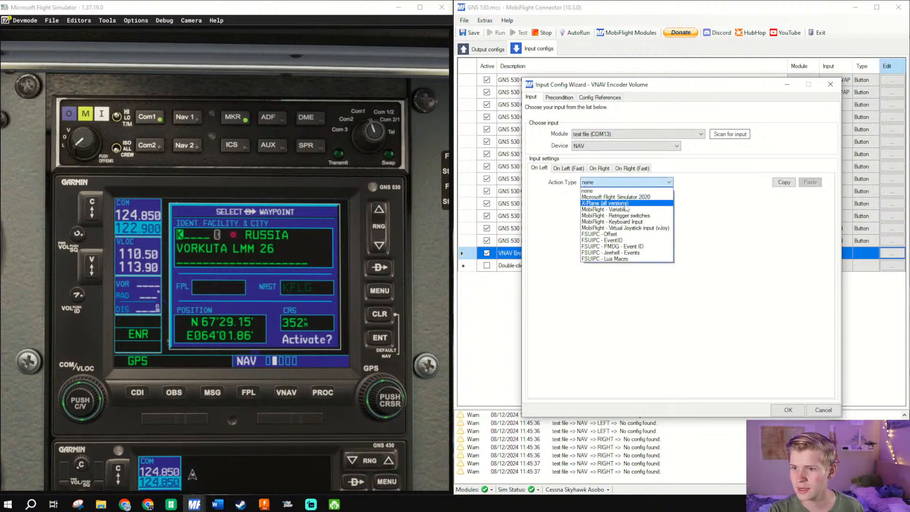
click(625, 197)
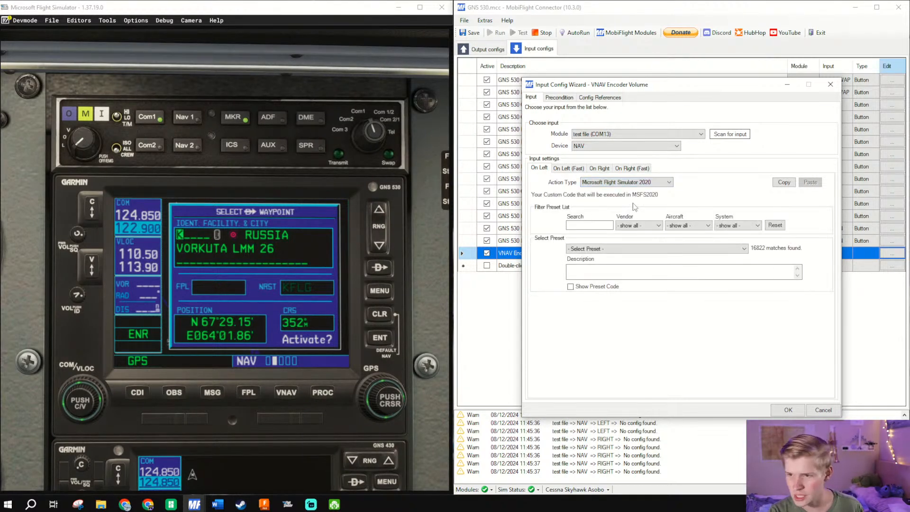
- Filter the On Left presets of the VNAV Encoder Volume config to the Avionics system and Generic aircraft
click(630, 226)
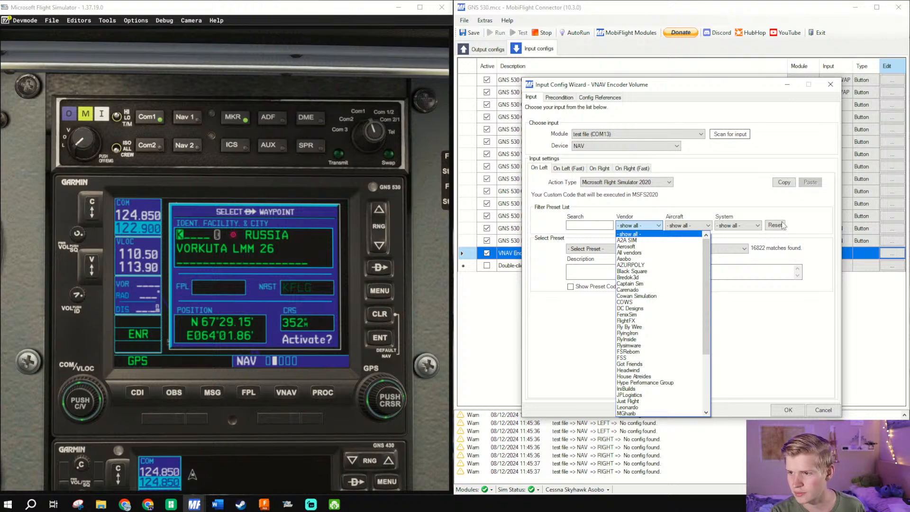
click(755, 227)
click(755, 227)
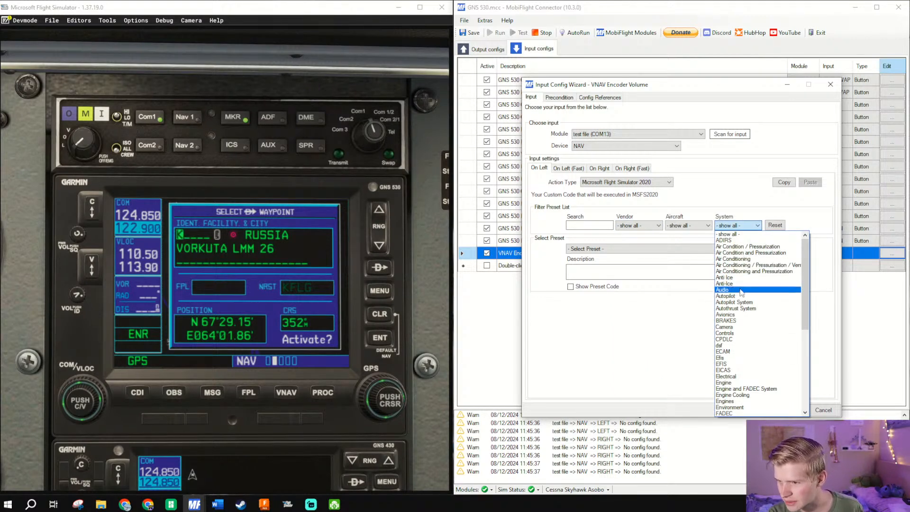
click(739, 315)
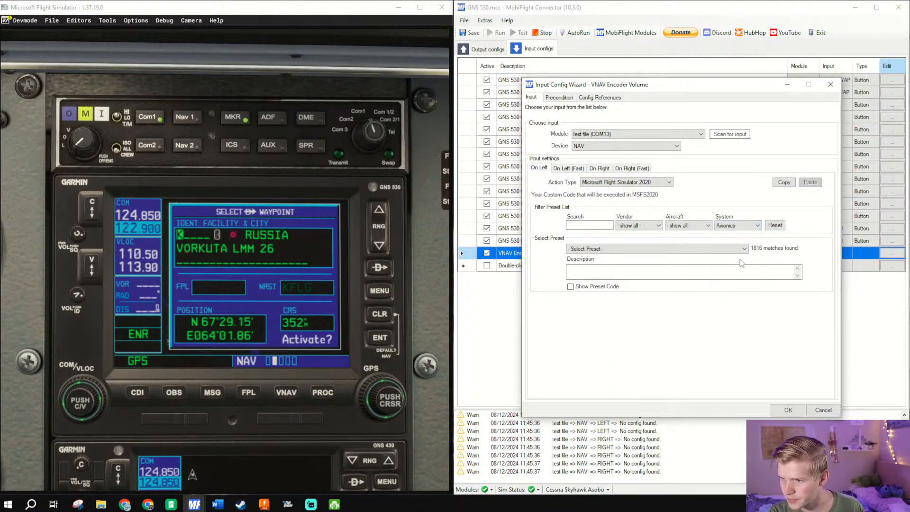
click(595, 225)
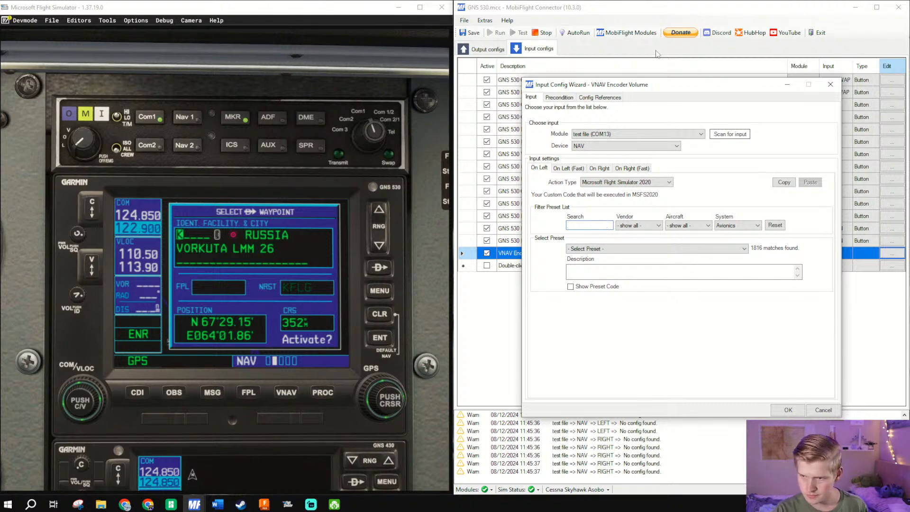
click(700, 225)
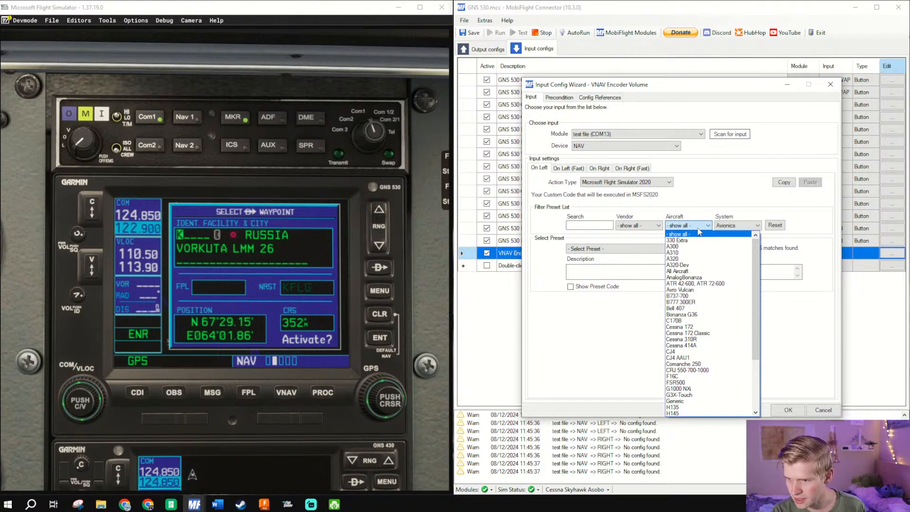
click(675, 401)
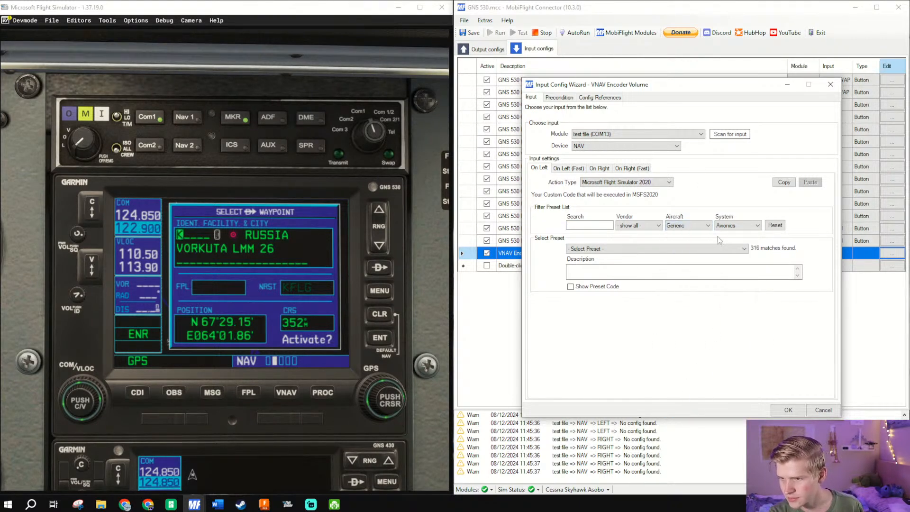
- Look through the filtered preset list for a GNS 530 preset that controls the NAV volume knob
click(703, 250)
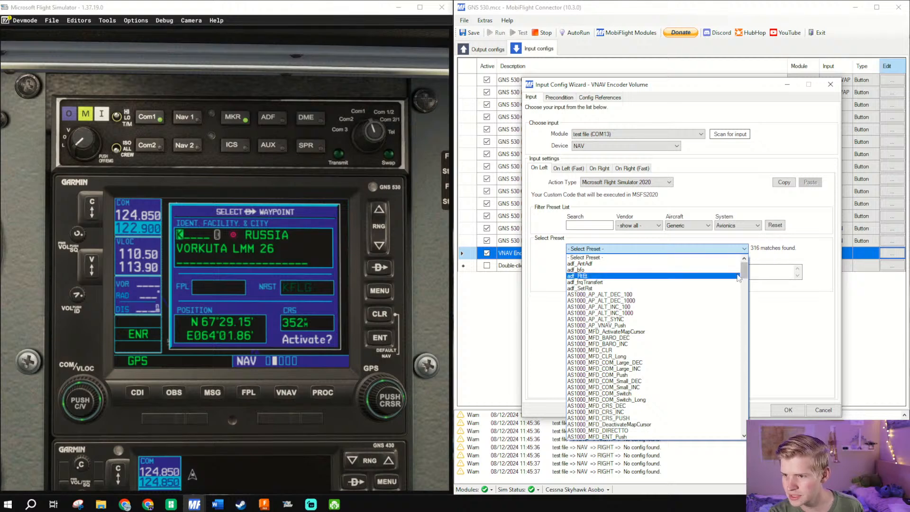
drag(741, 276, 743, 396)
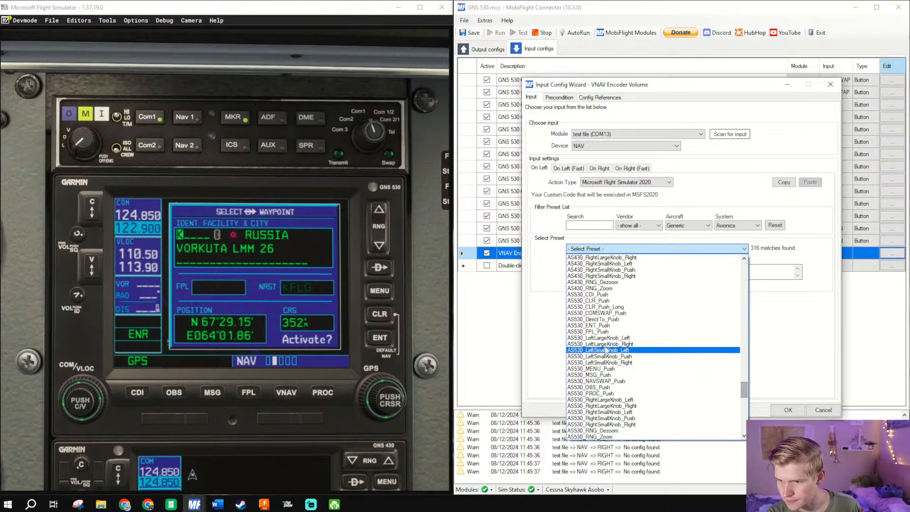
scroll(607, 291, up, 1)
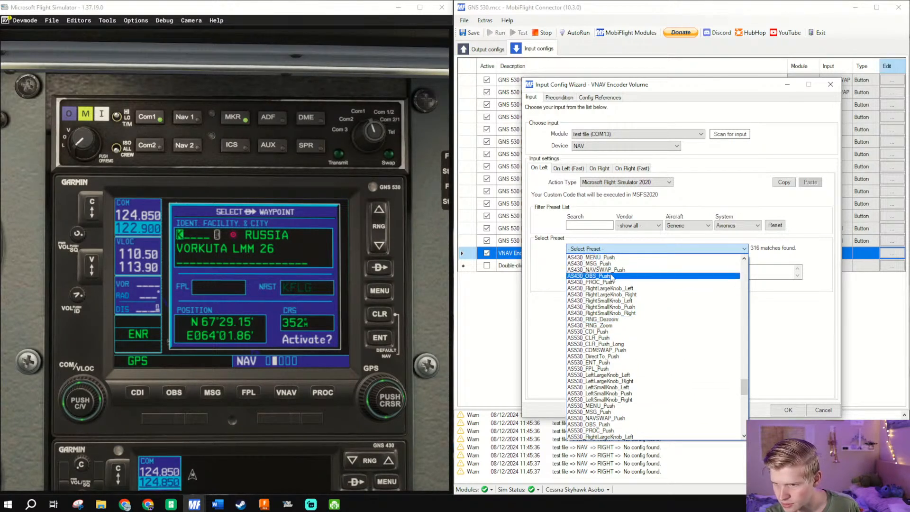
scroll(606, 288, down, 2)
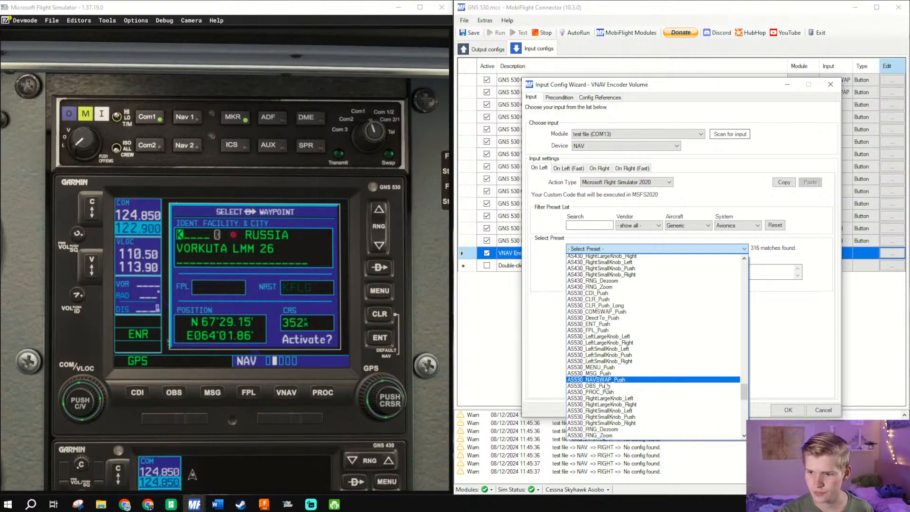
scroll(607, 387, down, 1)
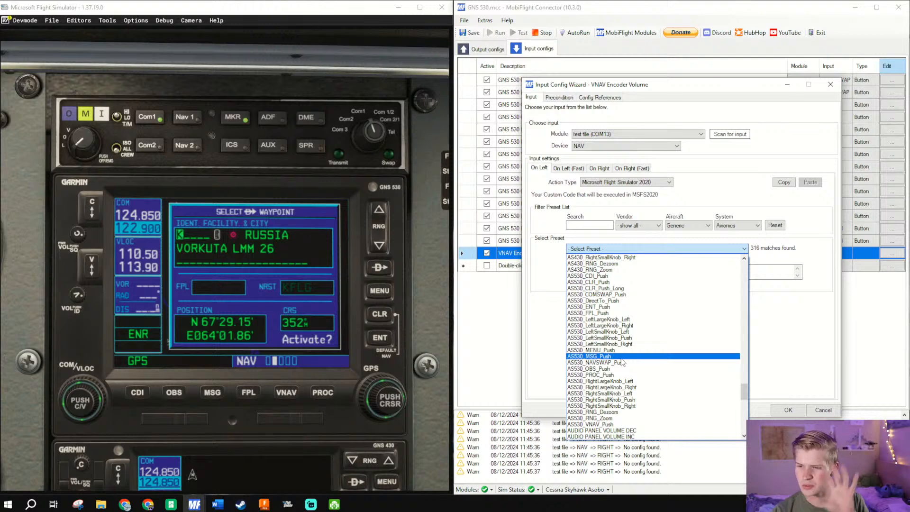
scroll(629, 342, up, 1)
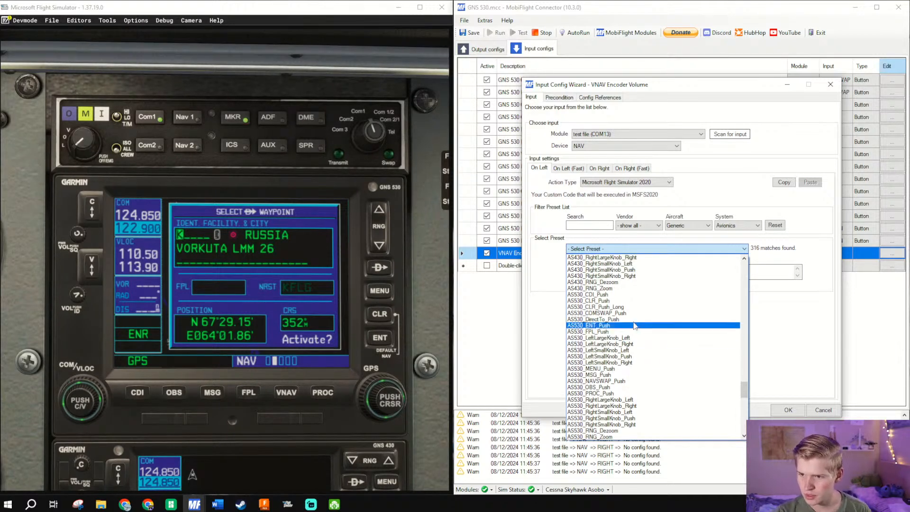
scroll(639, 316, up, 3)
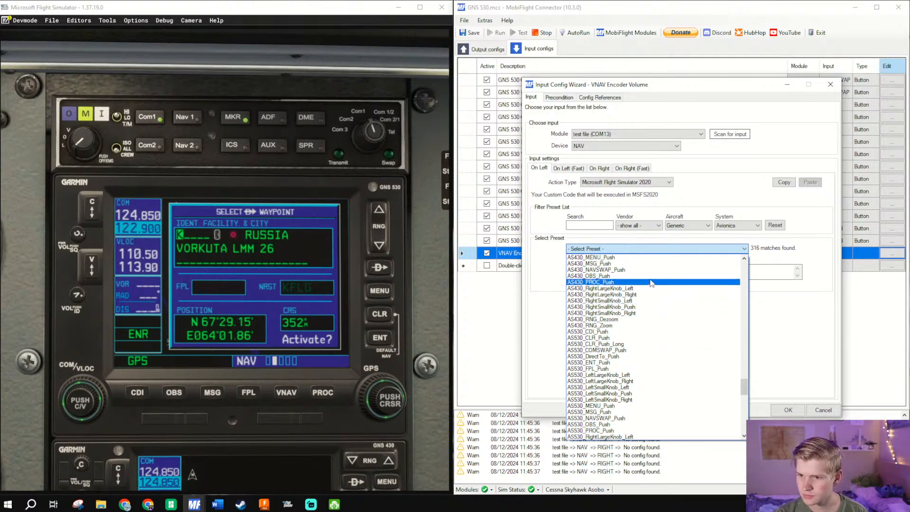
scroll(653, 278, up, 1)
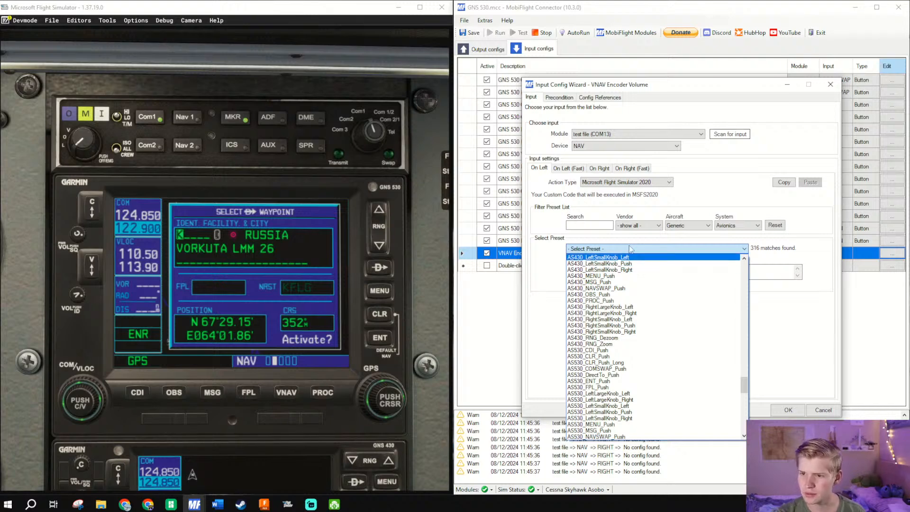
scroll(639, 280, up, 1)
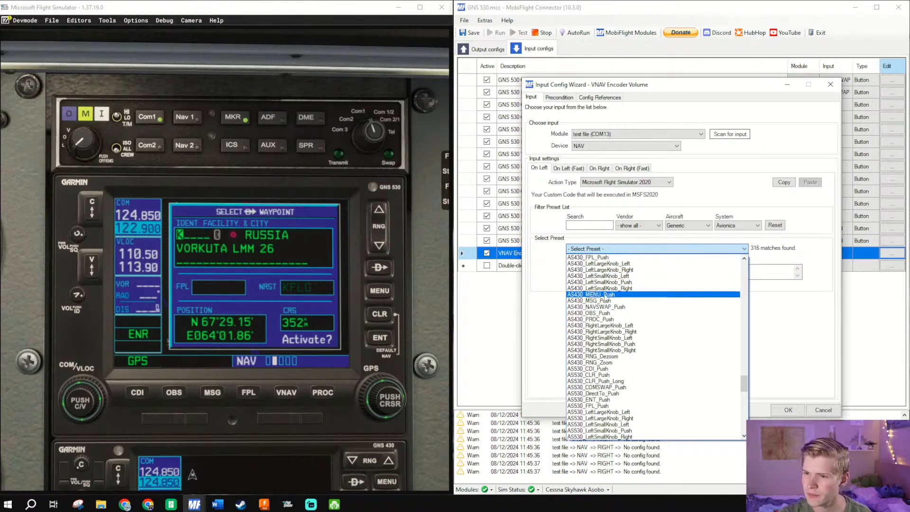
scroll(634, 294, up, 1)
scroll(633, 292, up, 2)
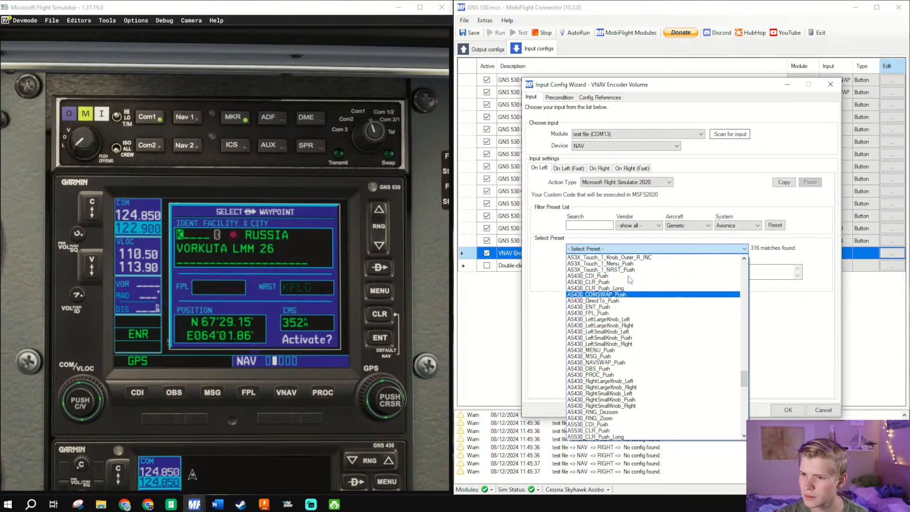
scroll(631, 334, down, 5)
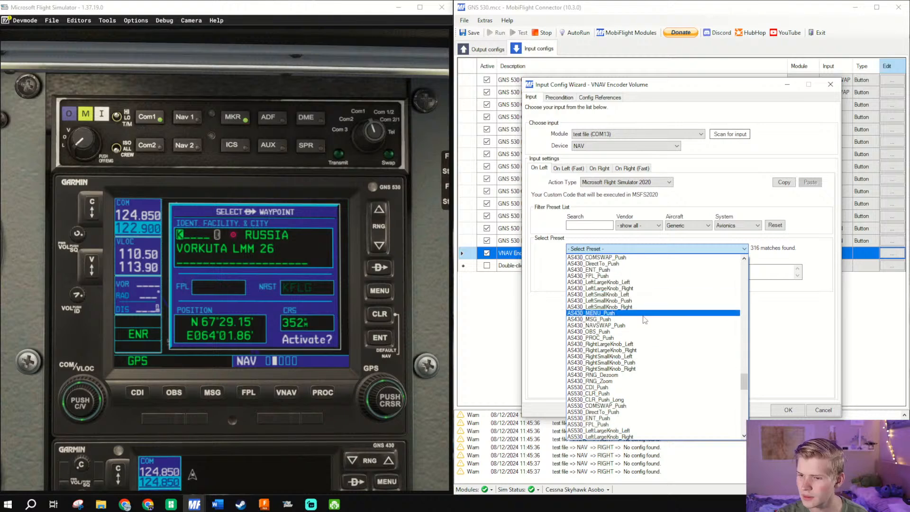
scroll(633, 398, down, 5)
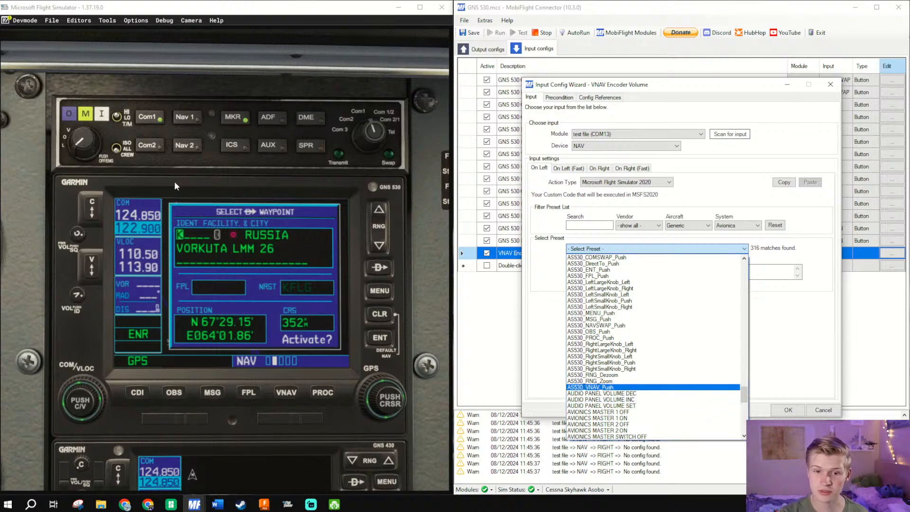
- Try out the GNS 530's NAV 1 volume knob in the simulator to see which function it controls
click(73, 235)
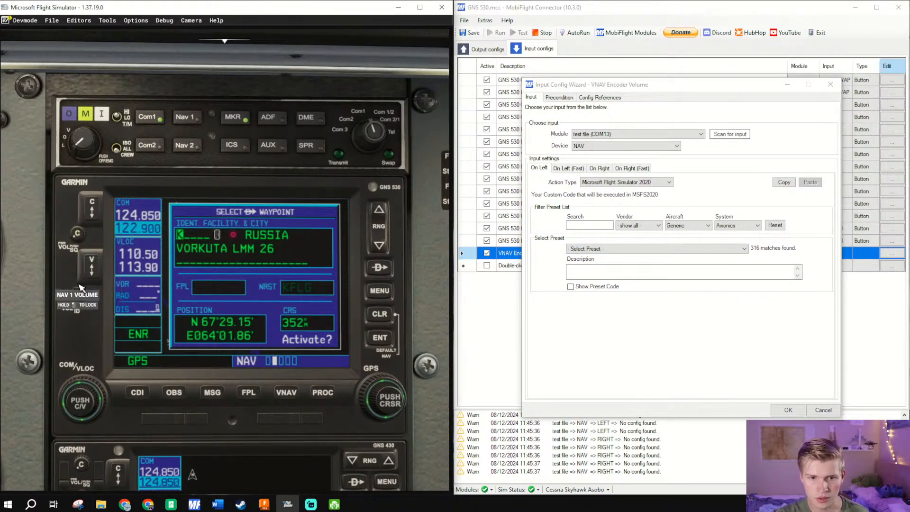
drag(75, 294, 29, 283)
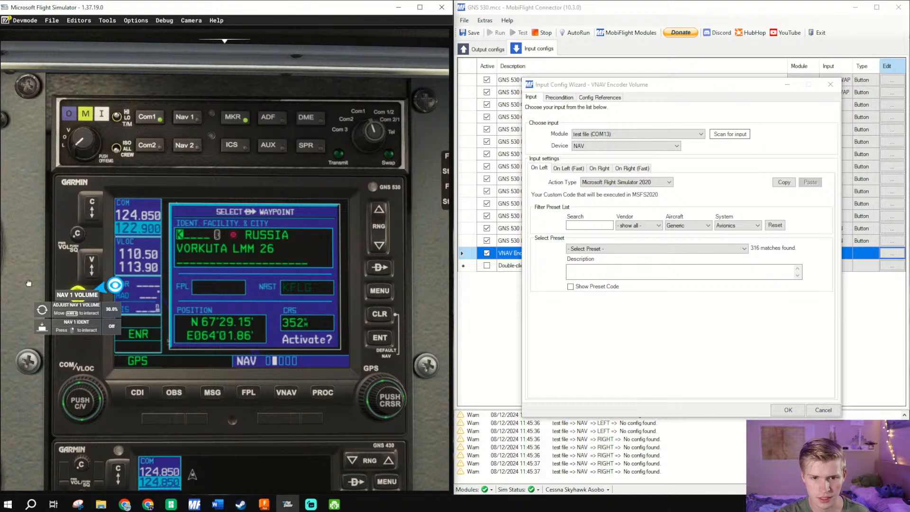
drag(115, 285, 169, 301)
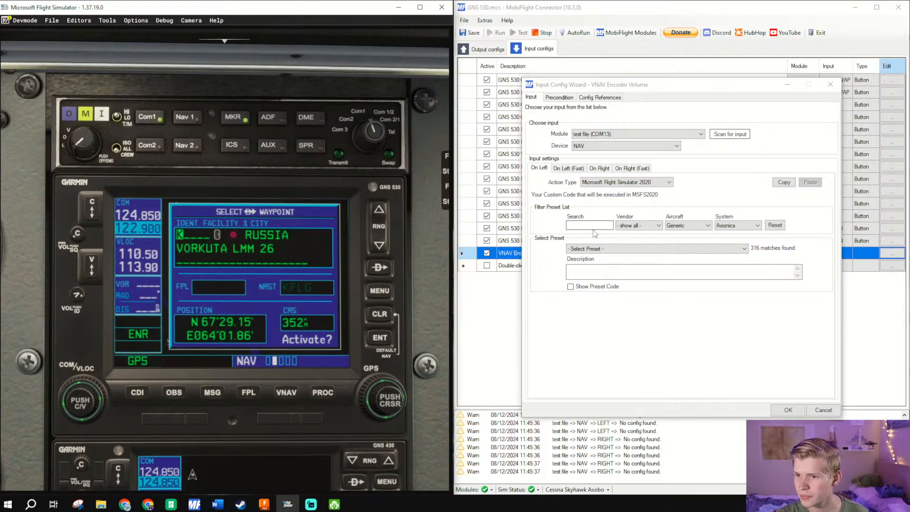
- Widen the system filter to show all, search the presets for "volume" and assign NAV1_VOLUME_DEC to On Left
click(658, 236)
click(738, 226)
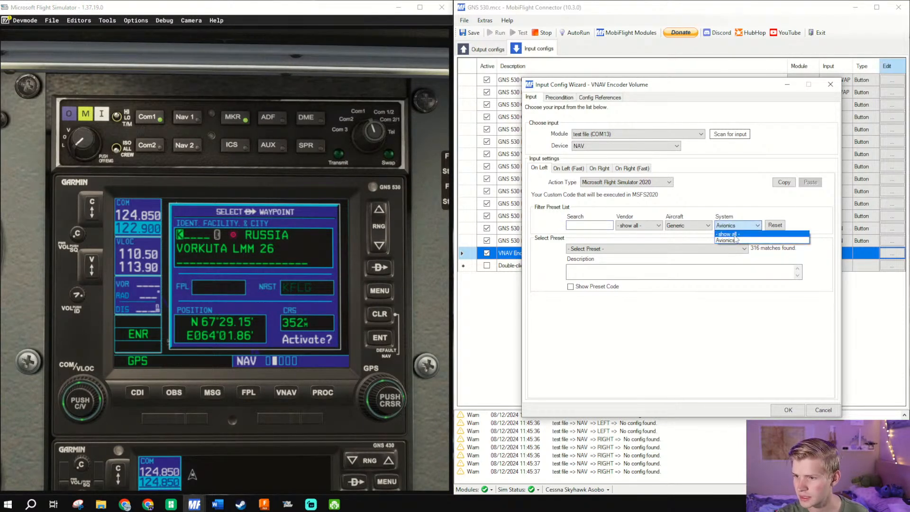
click(726, 234)
click(585, 227)
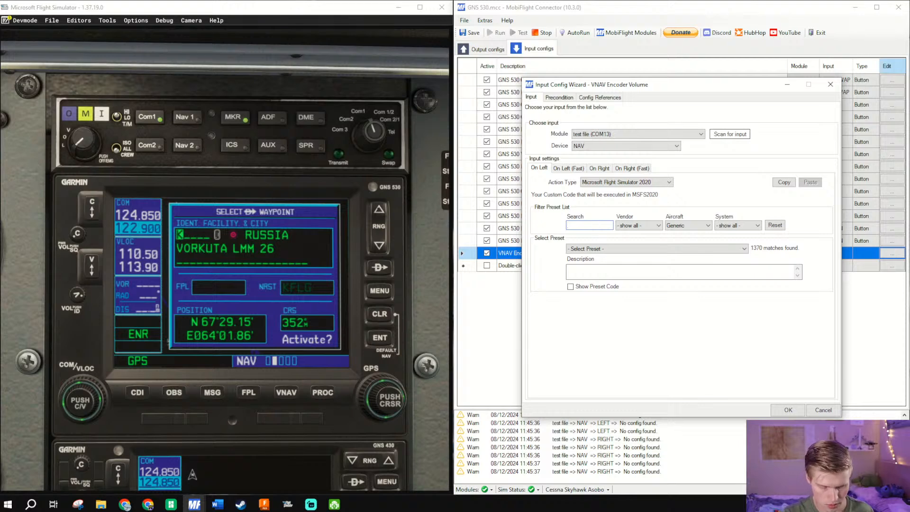
text(volume)
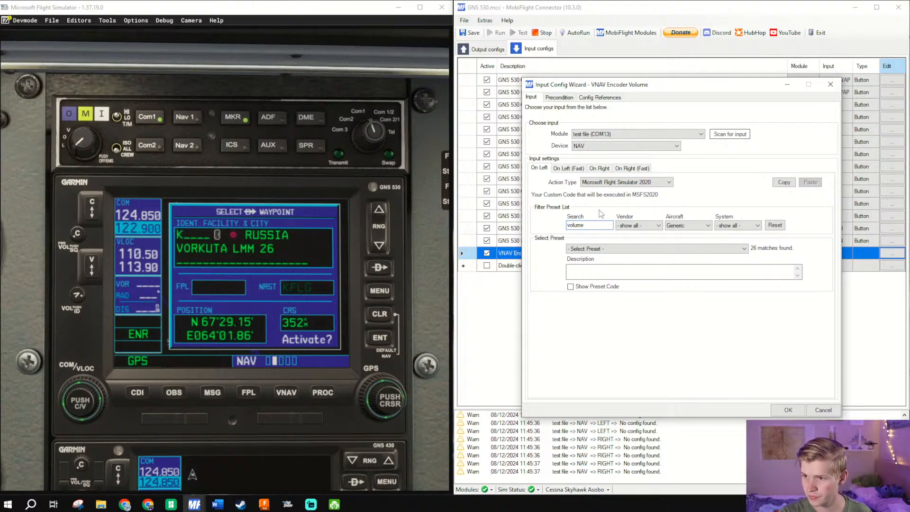
click(607, 248)
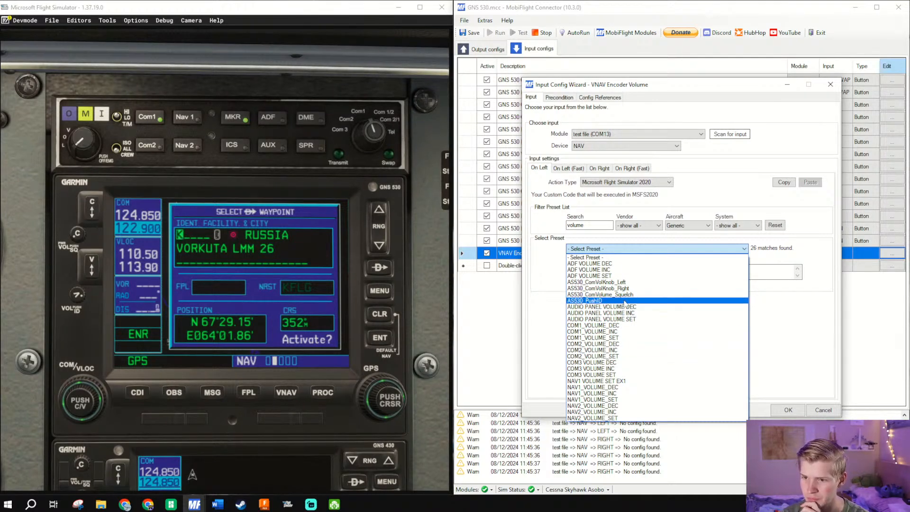
click(605, 387)
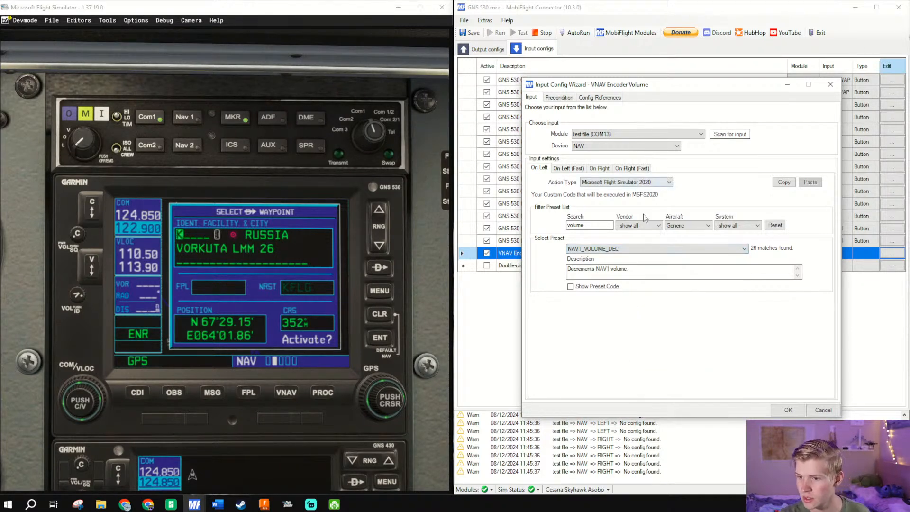
- Copy the On Left action to On Right, change its preset to NAV1_VOLUME_INC and save the encoder config
click(784, 182)
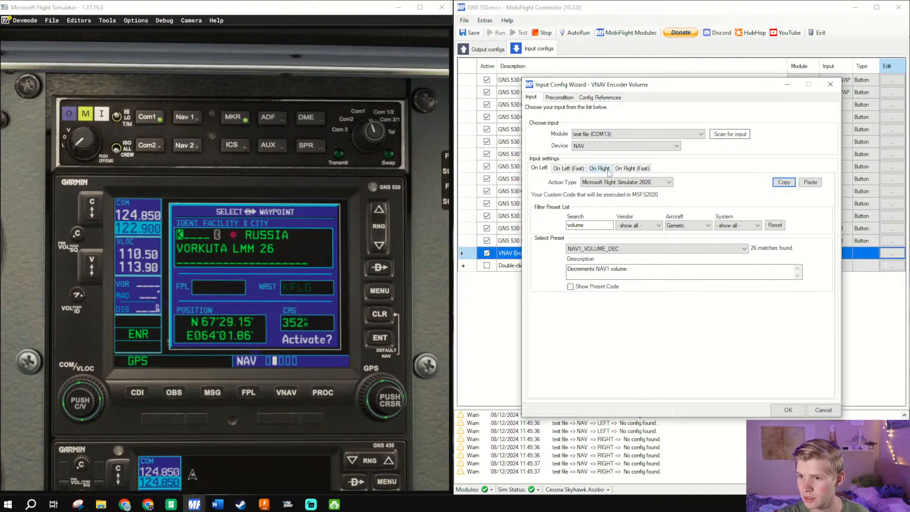
click(609, 170)
click(811, 182)
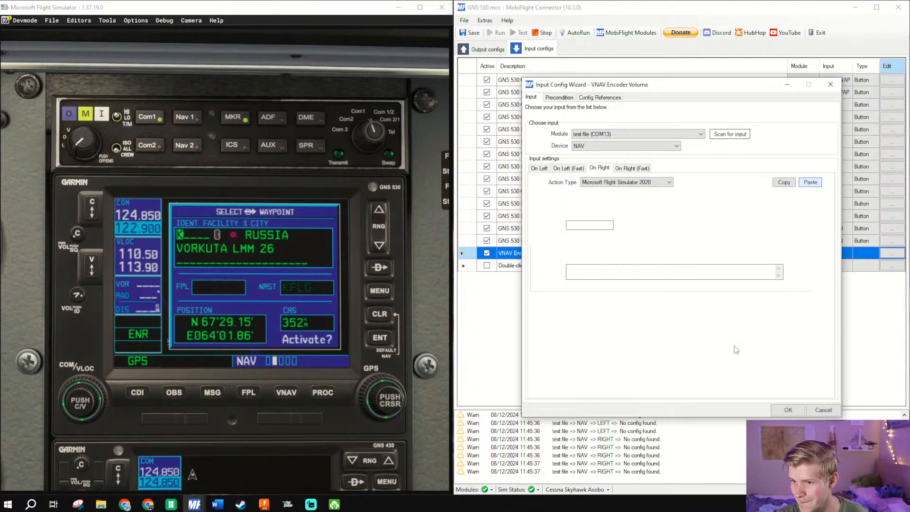
click(593, 248)
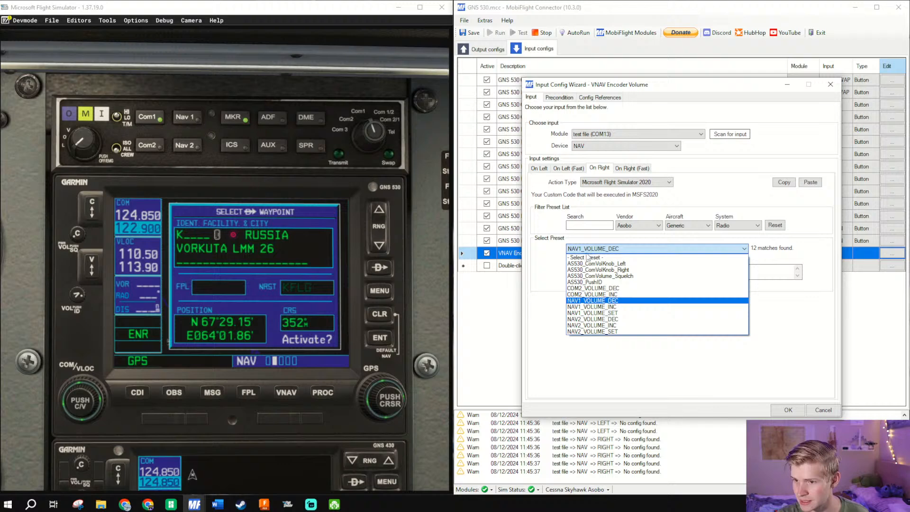
click(592, 307)
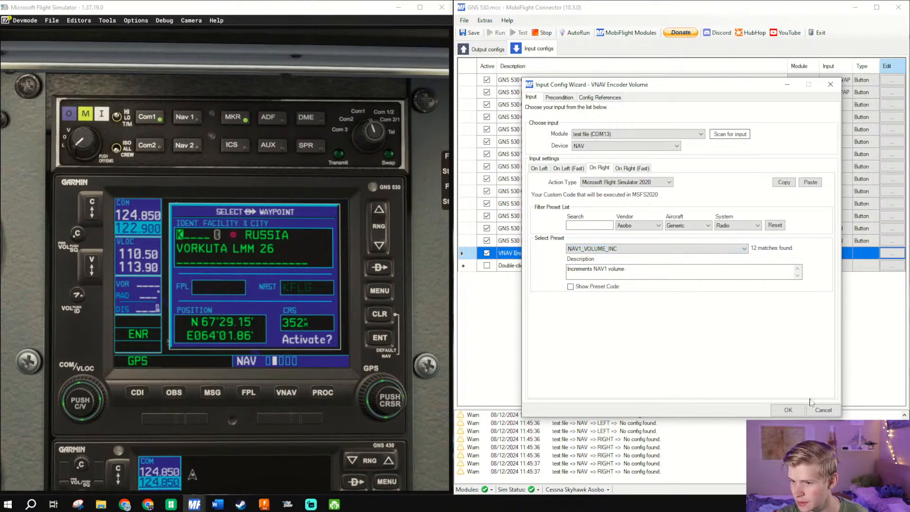
click(789, 410)
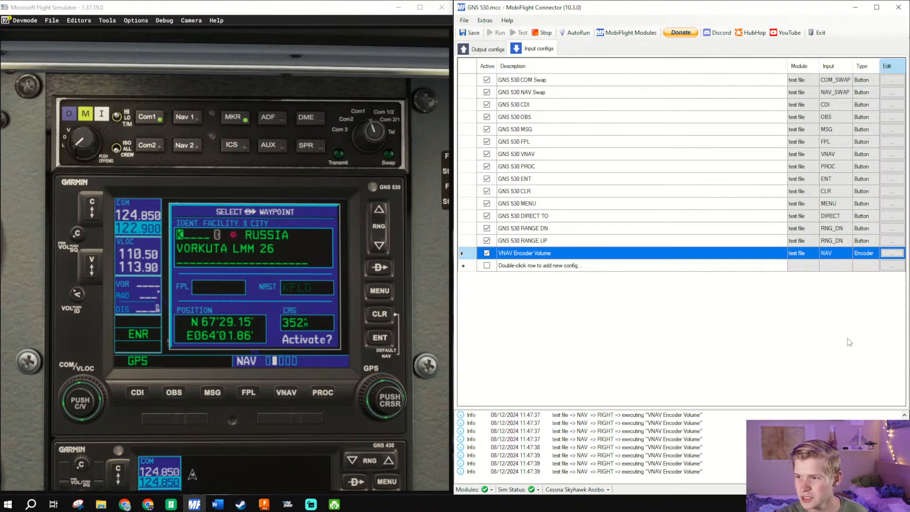
- Open the VNAV Encoder Volume config, show the On Left preset code and repeat (>K:NAV1_VOLUME_DEC) on three lines
click(891, 253)
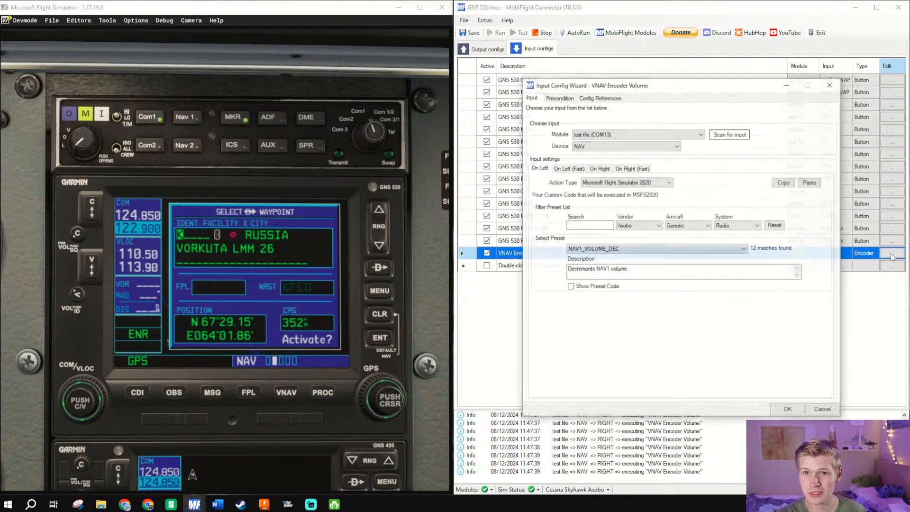
click(571, 287)
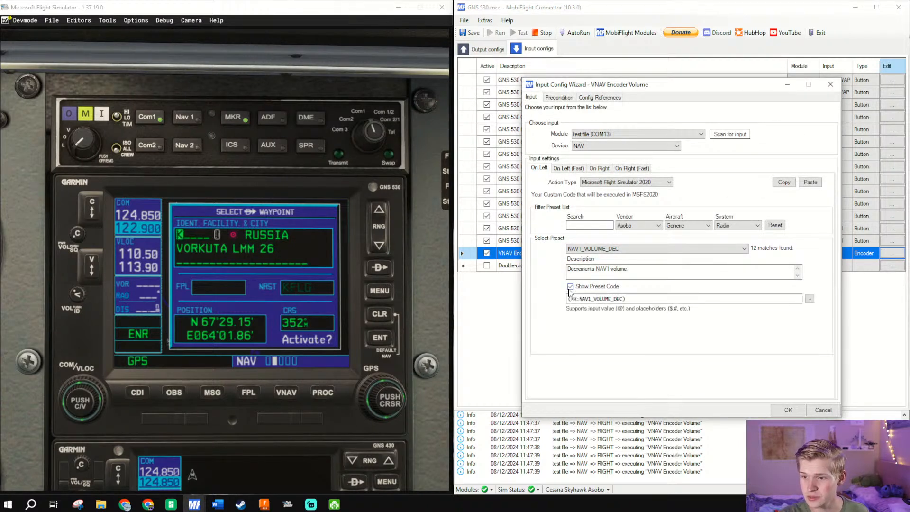
click(810, 301)
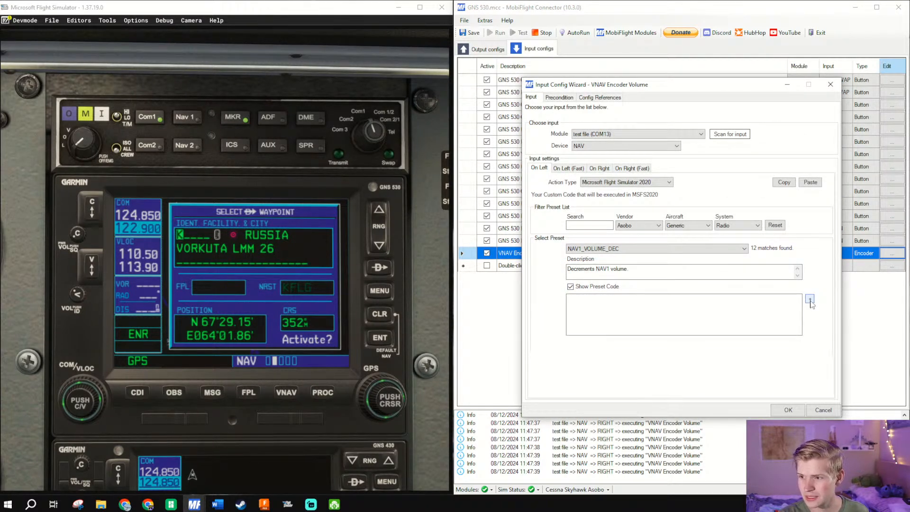
drag(770, 309, 551, 284)
key(ctrl+a)
key(ctrl+c)
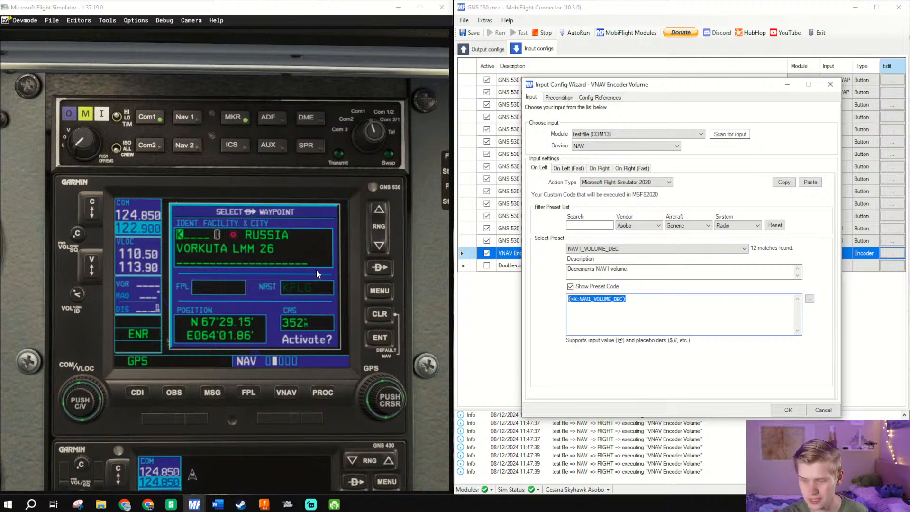
key(End)
key(Return)
key(ctrl+v)
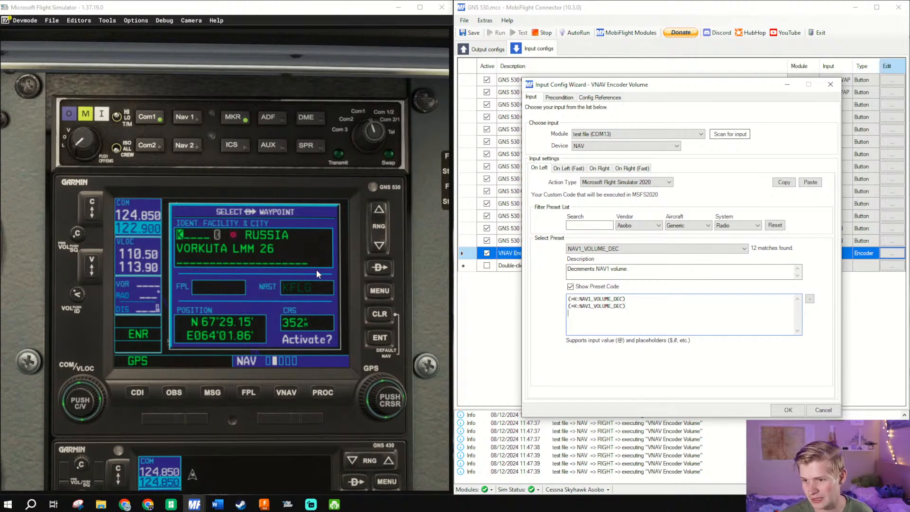
key(Return)
key(ctrl+v)
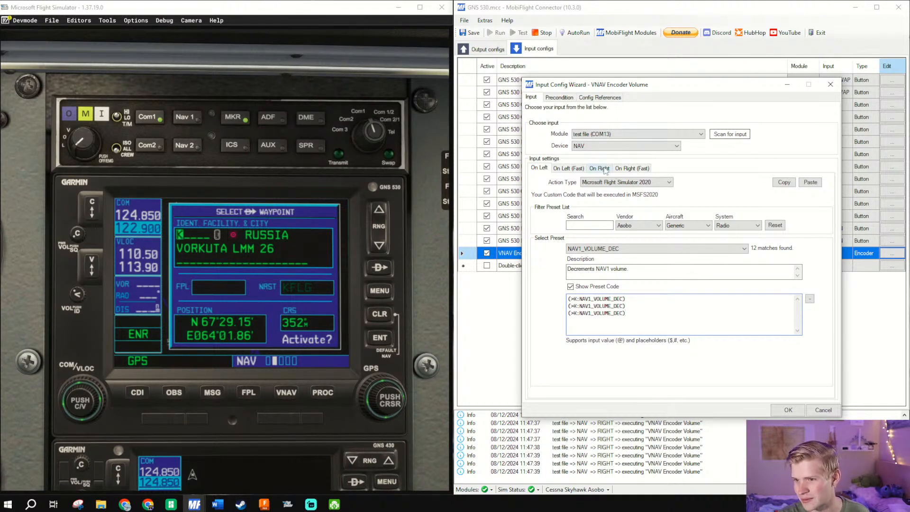
- Show the On Right preset code, repeat (>K:NAV1_VOLUME_INC) on three lines and save the encoder config
click(599, 168)
click(592, 287)
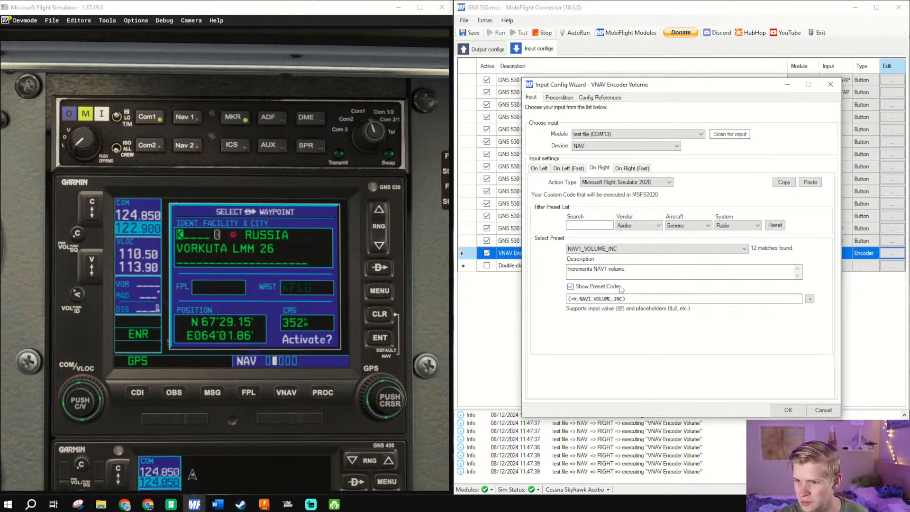
click(810, 299)
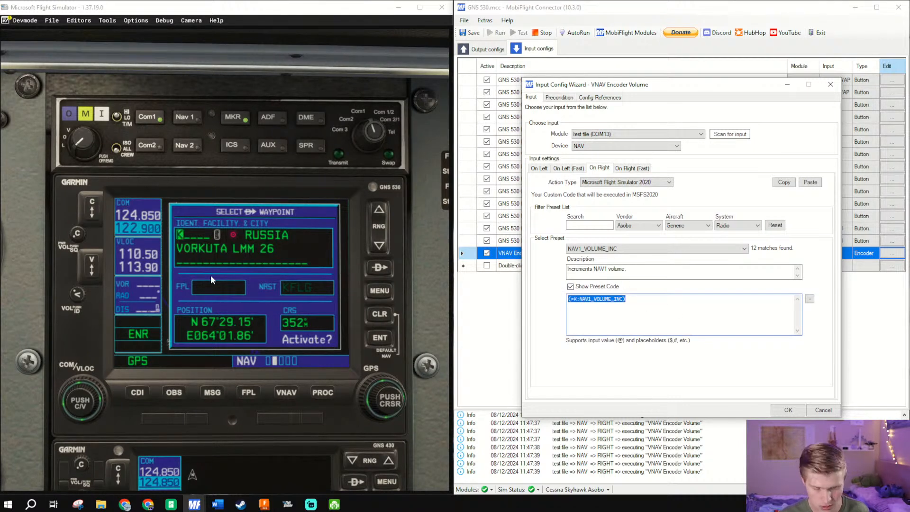
key(ctrl+c)
key(End)
key(Return)
key(ctrl+v)
key(Return)
key(ctrl+v)
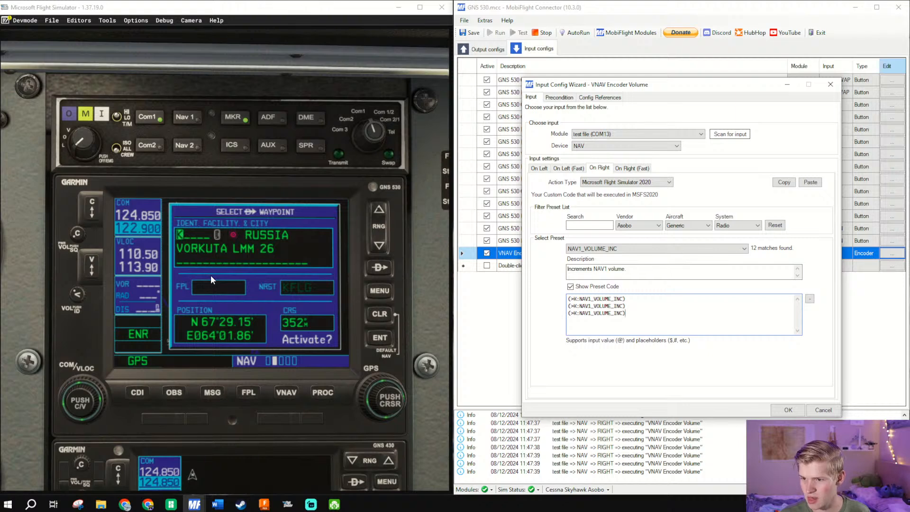
click(811, 300)
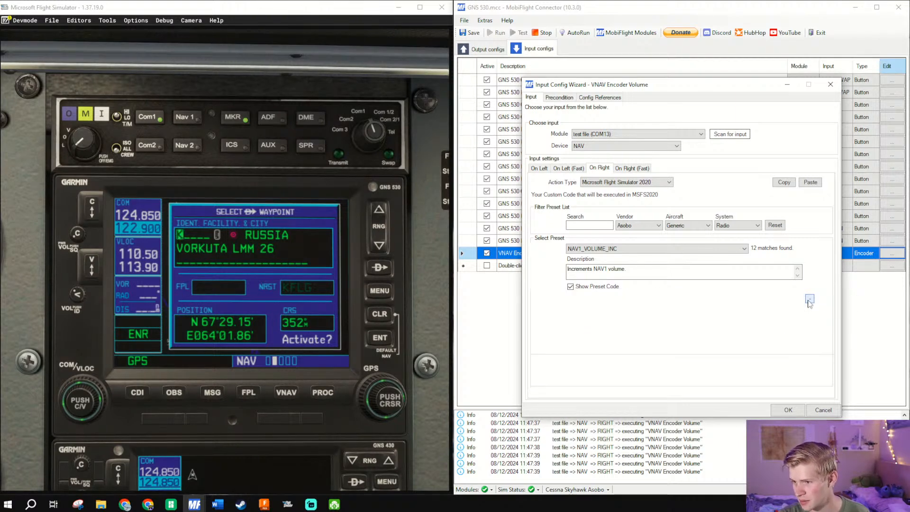
click(810, 300)
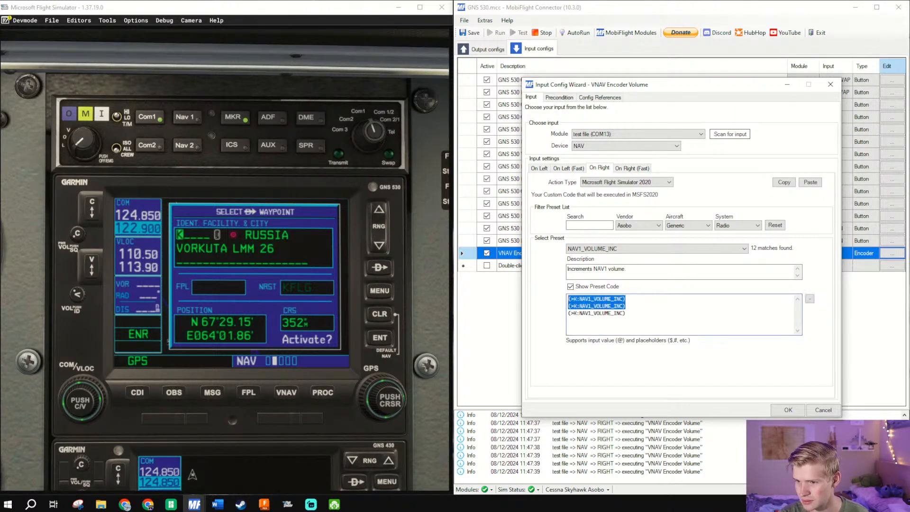
click(788, 410)
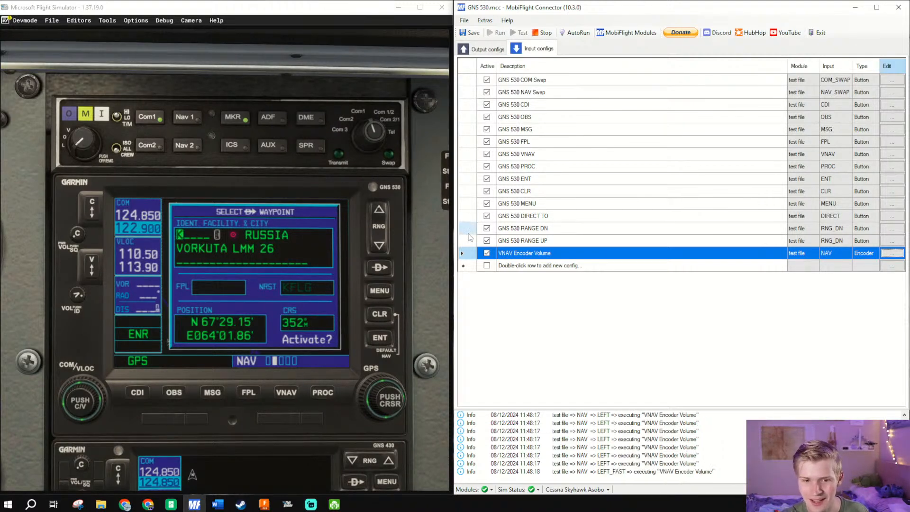
- Duplicate the VNAV Encoder Volume row in the input configs
click(586, 246)
right_click(586, 247)
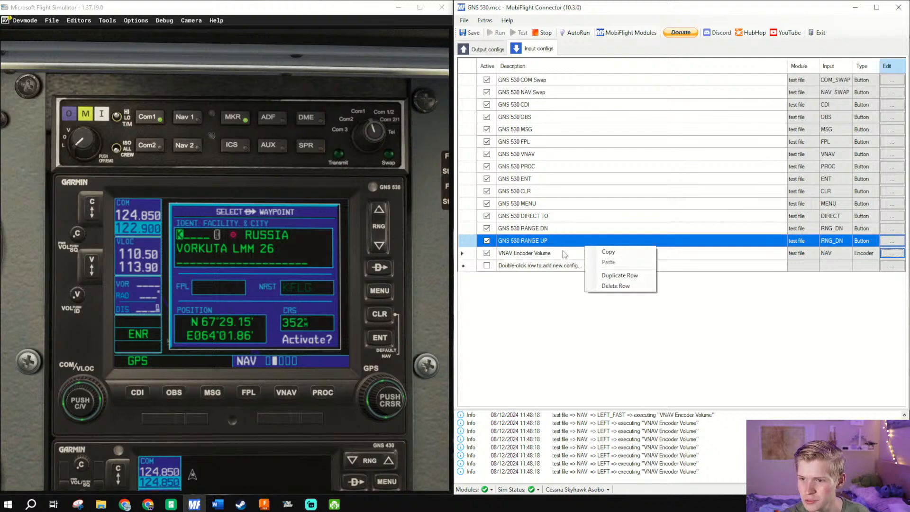
right_click(563, 253)
click(592, 280)
- Try to rename the duplicated encoder config as COM Encoder Volume
click(536, 266)
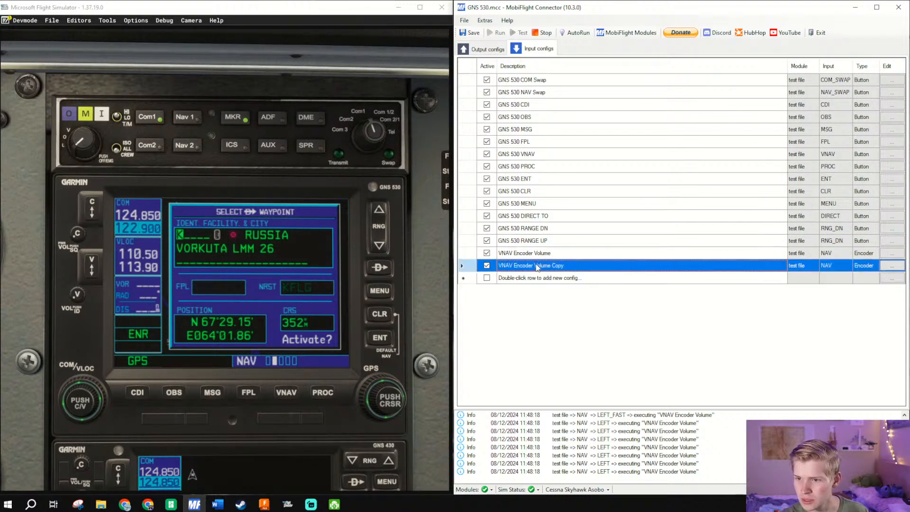
click(536, 265)
drag(514, 262, 474, 270)
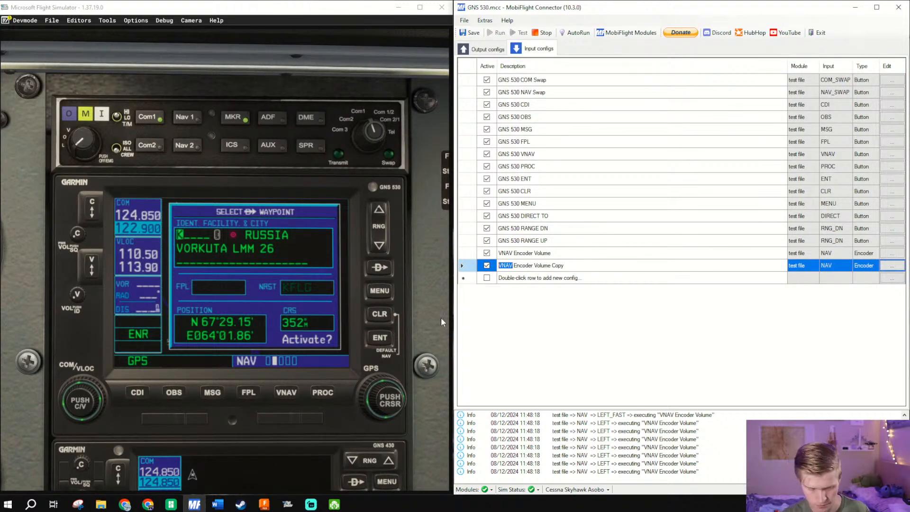
text(COM)
click(569, 267)
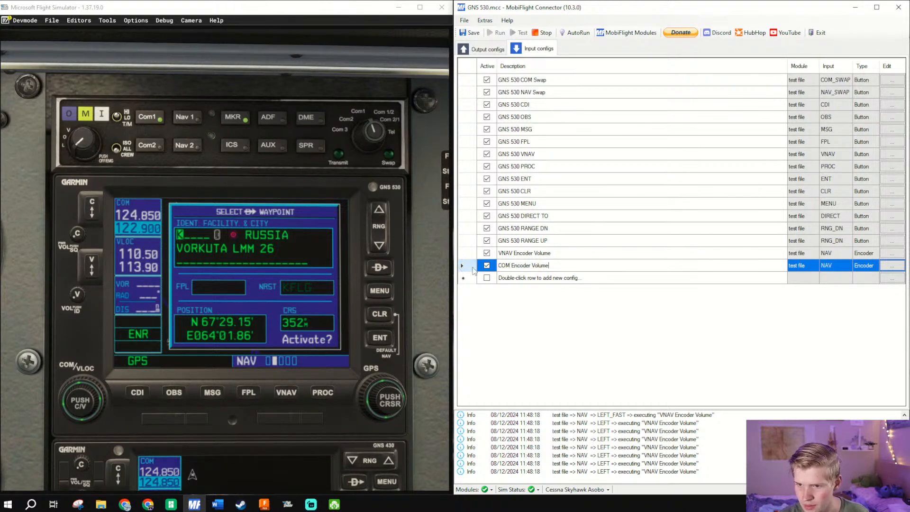
- Move the duplicated config above the VNAV Encoder Volume row and set its input device to COM
drag(473, 268, 685, 253)
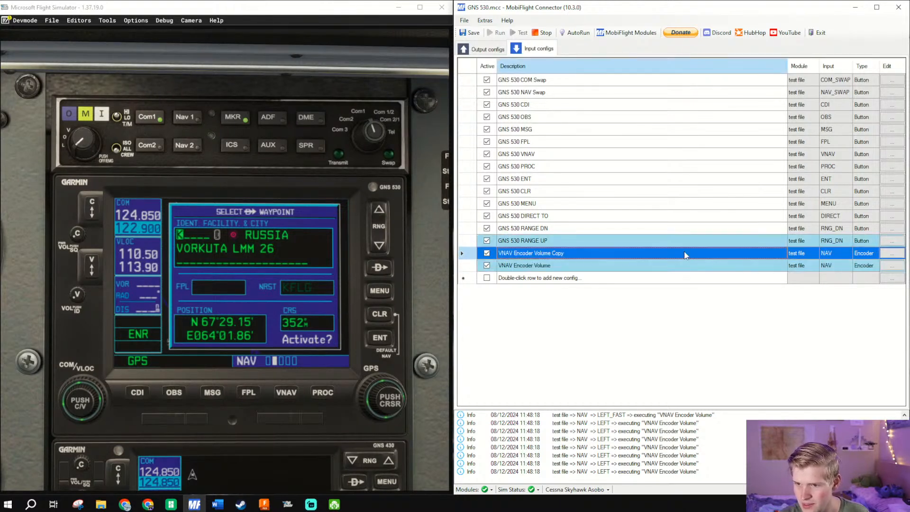
click(901, 258)
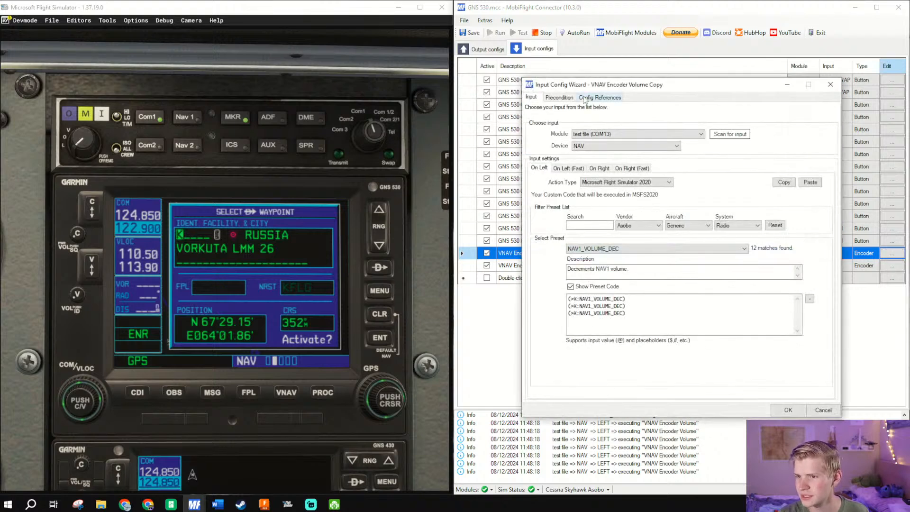
click(606, 135)
click(609, 141)
click(610, 145)
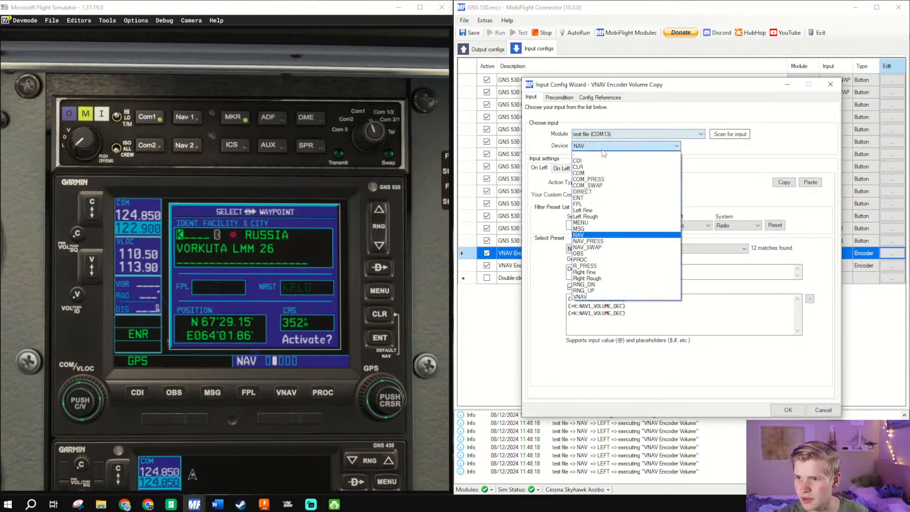
click(598, 173)
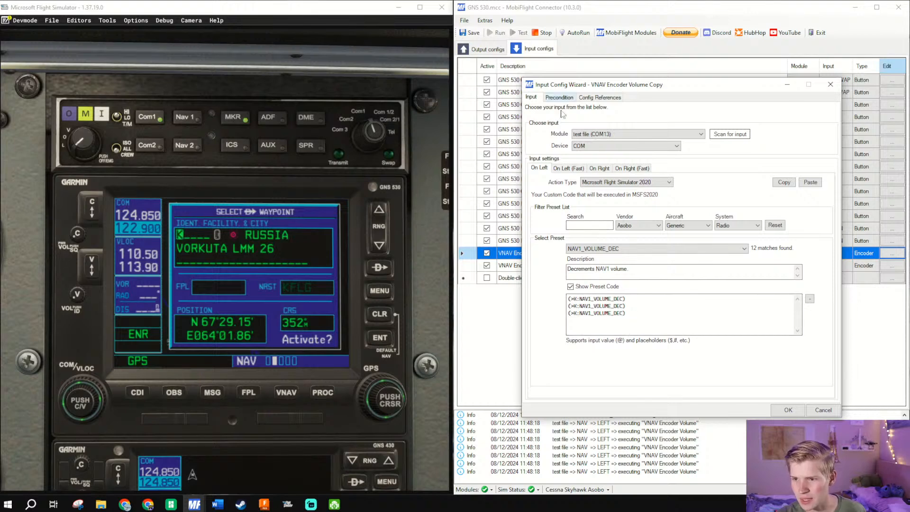
- Assign AS530_ComVolKnob_Left to On Left, copy that action to On Right and change its preset there to AS530_ComVolKnob_Right
click(602, 254)
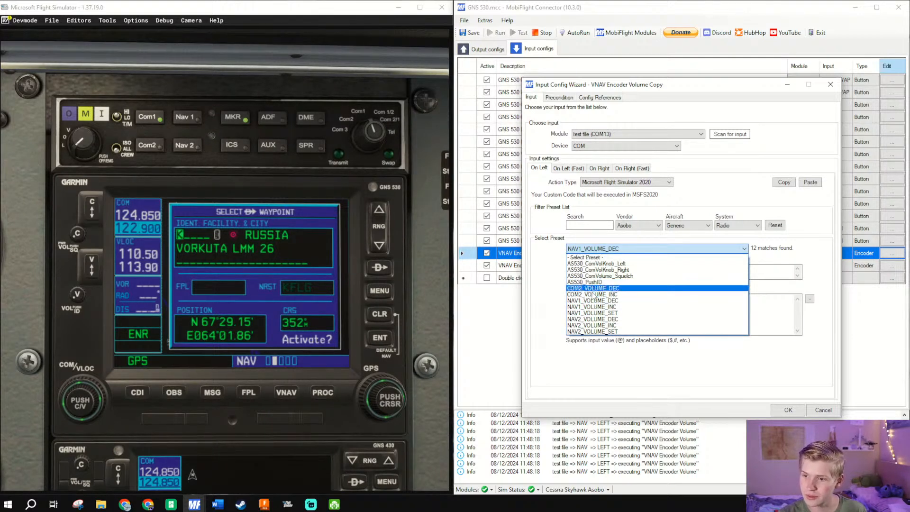
click(613, 265)
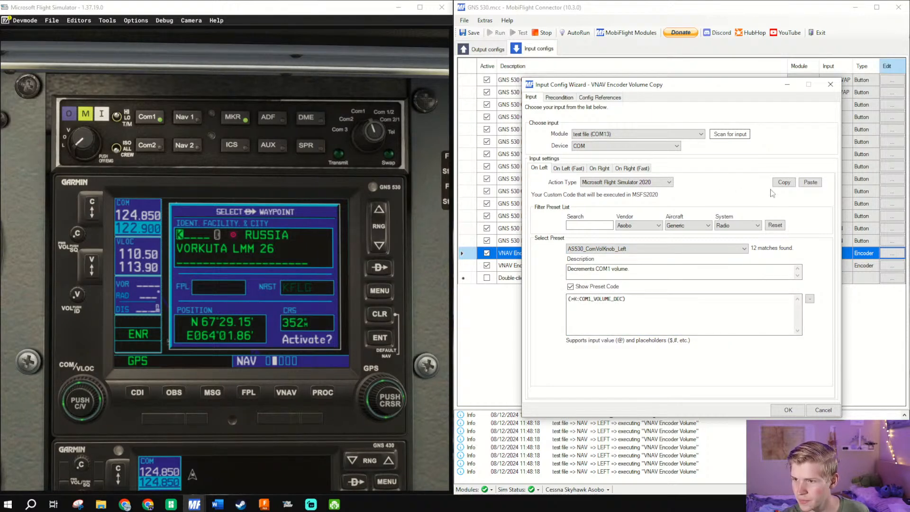
click(598, 168)
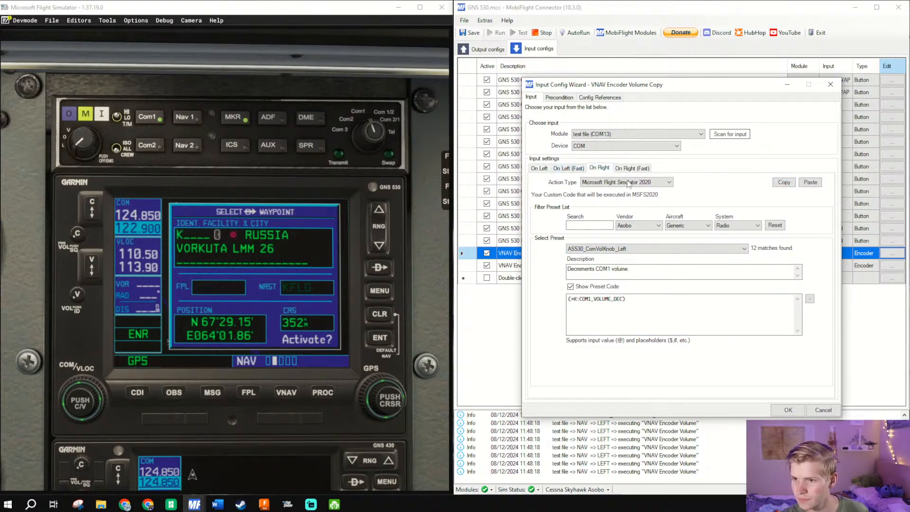
click(810, 182)
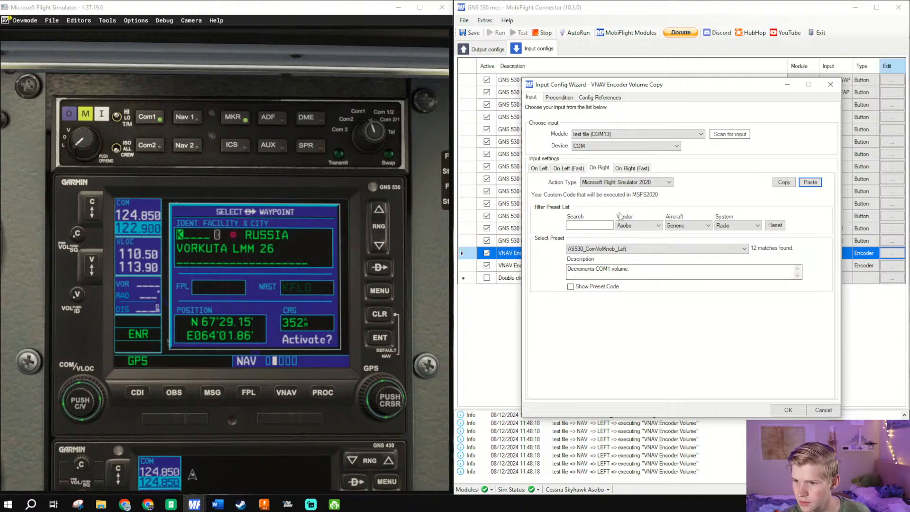
click(625, 253)
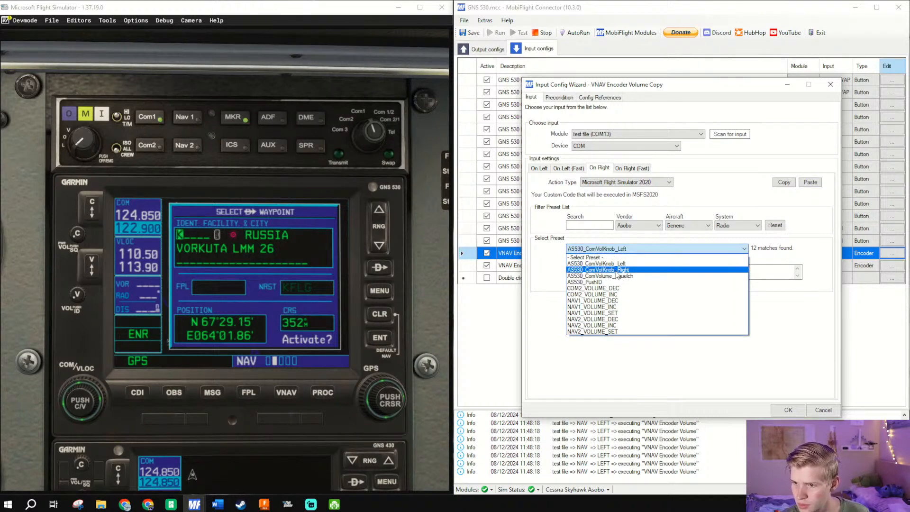
click(617, 272)
- Show the On Right preset code and repeat (>K:COM1_VOLUME_INC) on three lines
click(599, 287)
drag(637, 299, 477, 260)
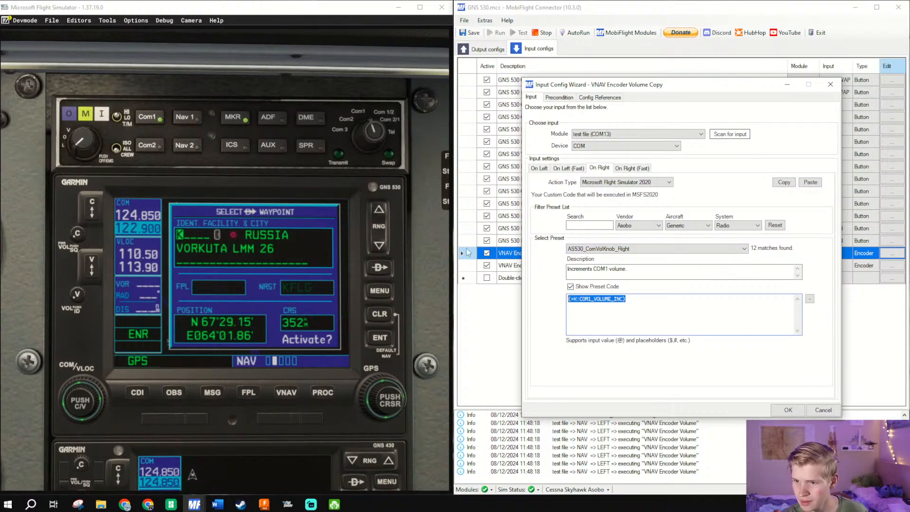
key(ctrl+c)
key(End)
key(Return)
key(ctrl+v)
key(Return)
key(ctrl+v)
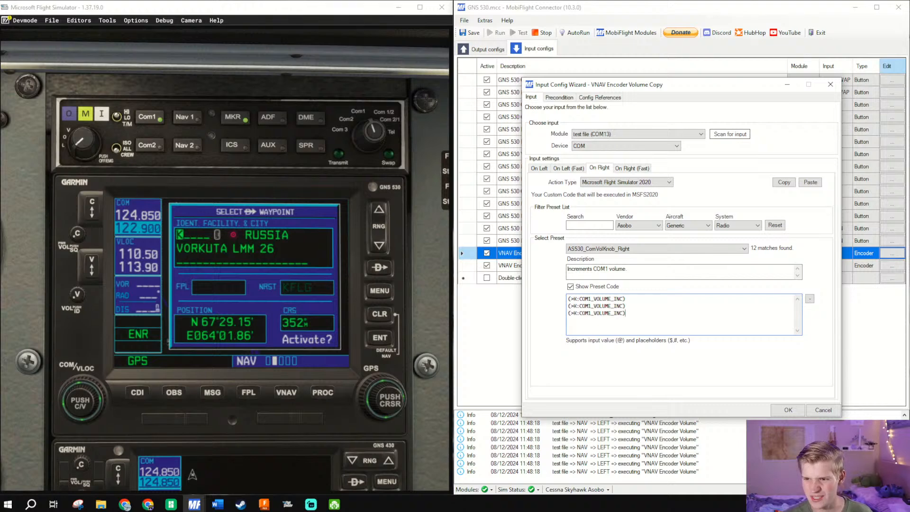
- Repeat (>K:COM1_VOLUME_DEC) on three lines in the On Left preset code and save the COM encoder config
click(539, 169)
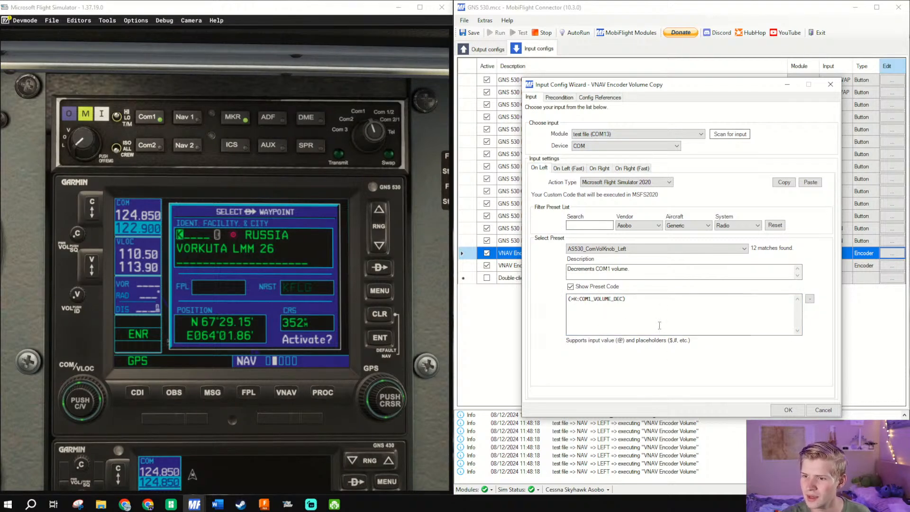
key(Return)
key(ctrl+v)
key(Return)
key(ctrl+v)
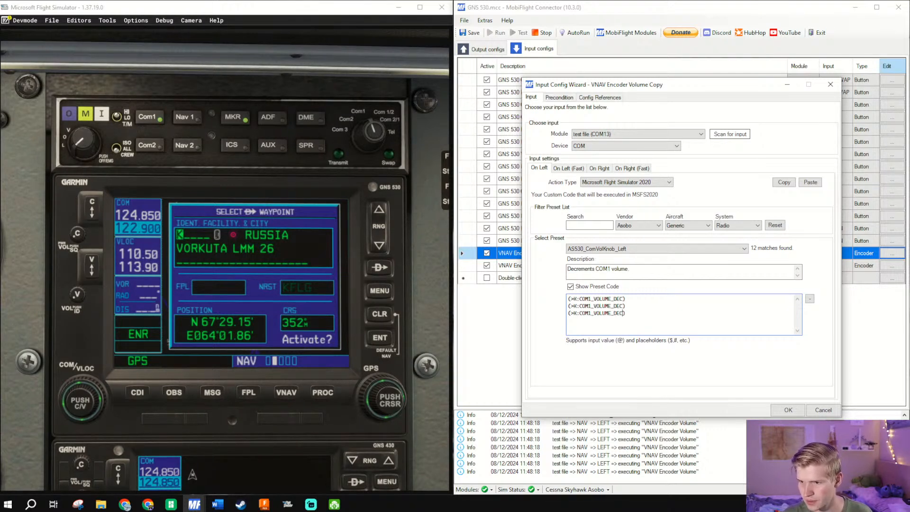
click(595, 170)
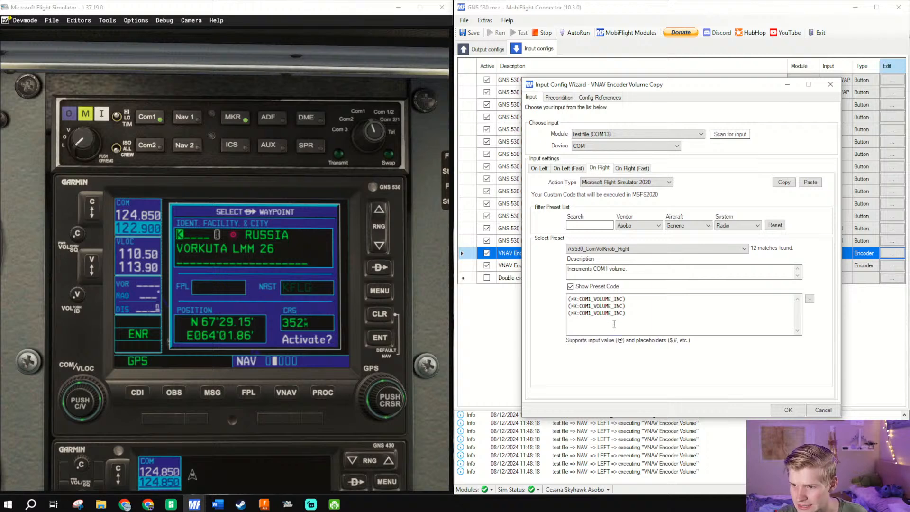
click(789, 411)
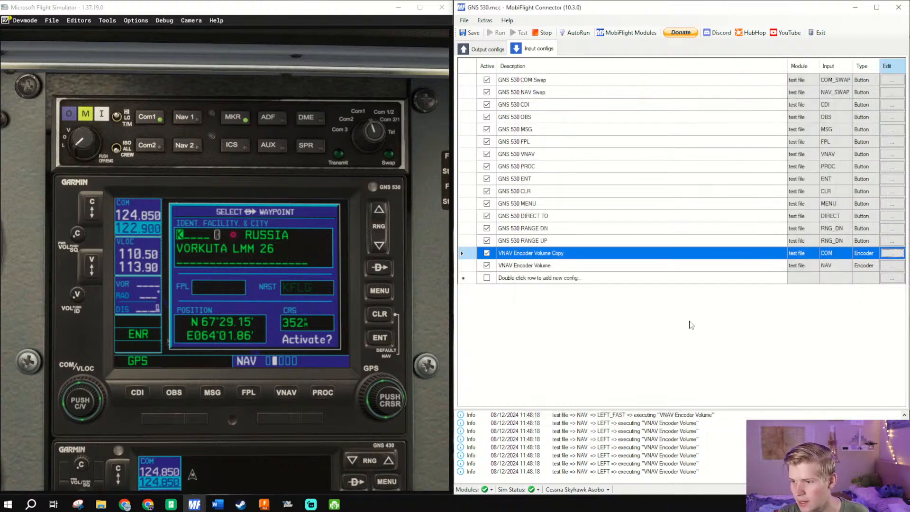
- Rename the duplicated encoder config assigned to the COM input as COM Encoder Volume
click(565, 253)
click(576, 253)
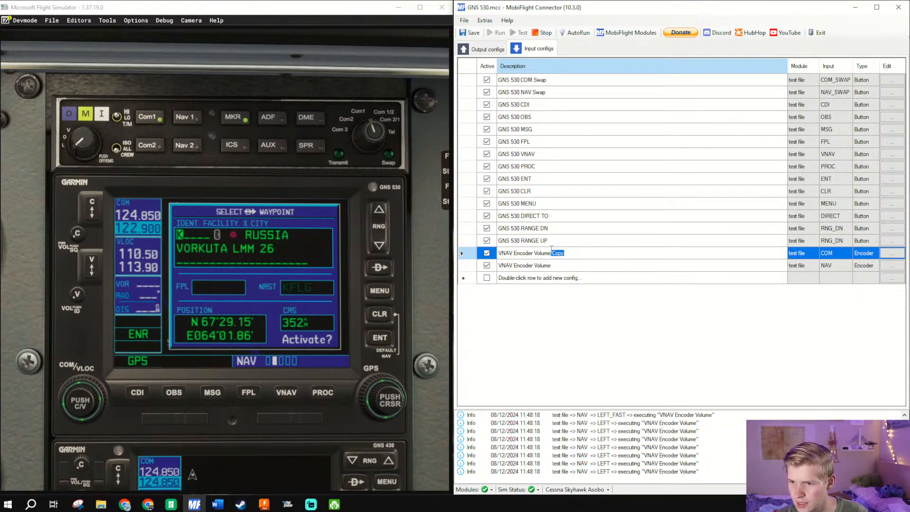
click(541, 267)
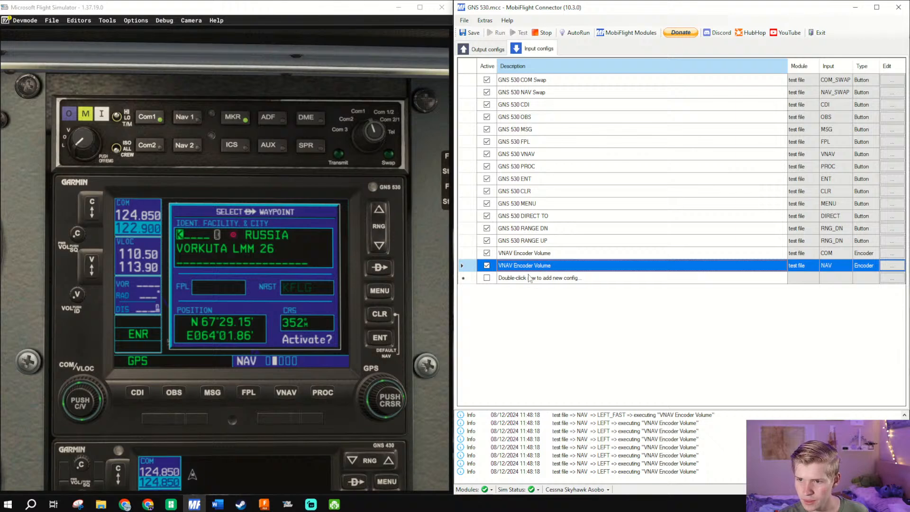
click(513, 253)
click(513, 253)
drag(516, 254, 498, 253)
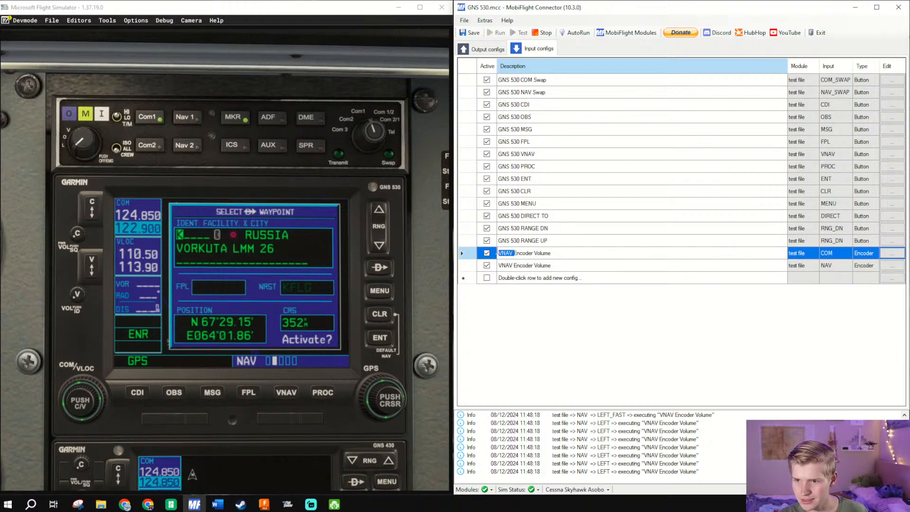
text(COM)
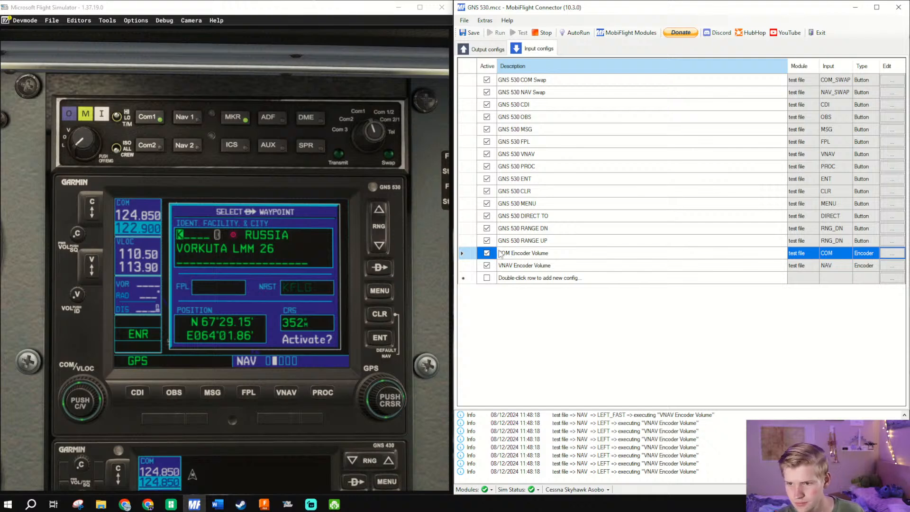
- Rename the VNAV Encoder Volume config as NAV Encoder Volume
click(504, 265)
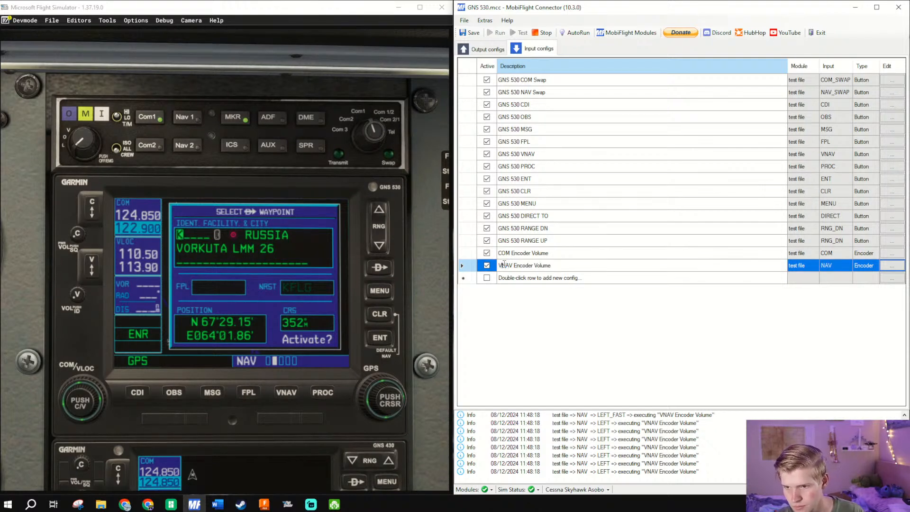
key(BackSpace)
click(567, 244)
click(544, 274)
click(548, 263)
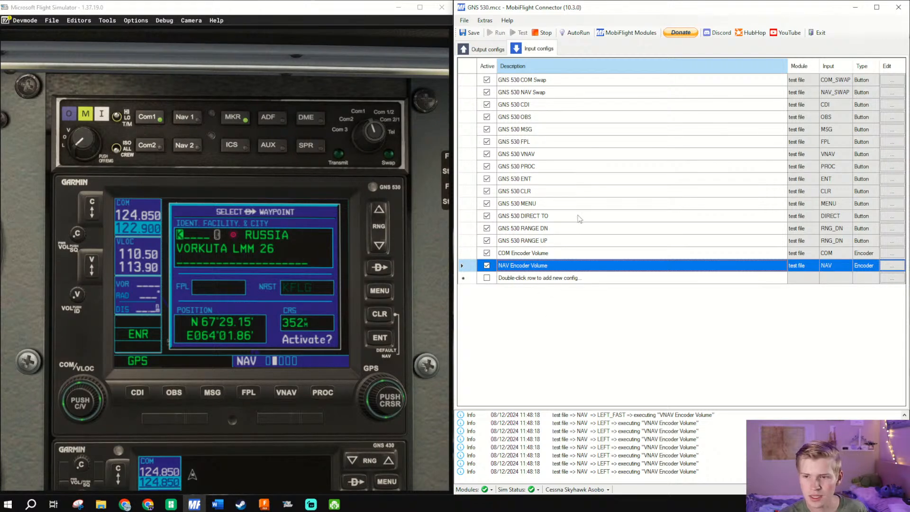
click(565, 253)
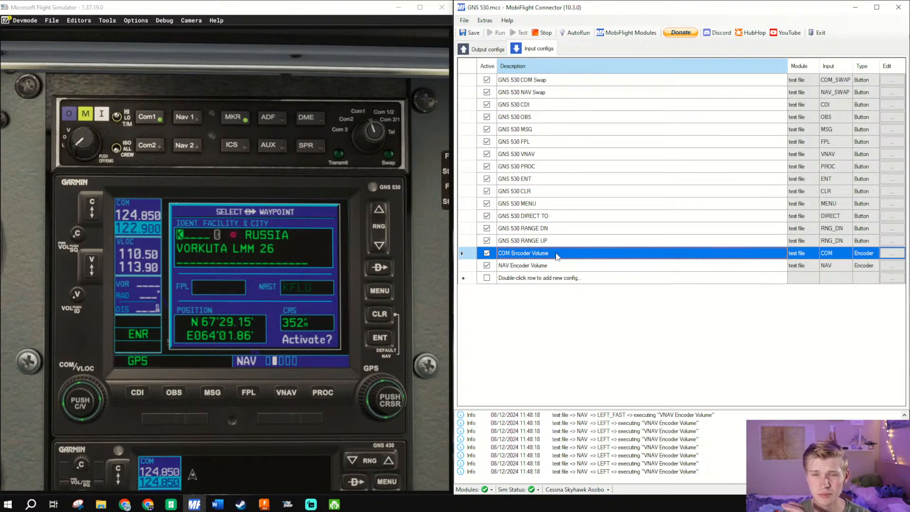
- Examine the COM 1 volume knob on the simulator's GNS 530 and compare it with the volume knobs on the GNS 430 below
click(78, 233)
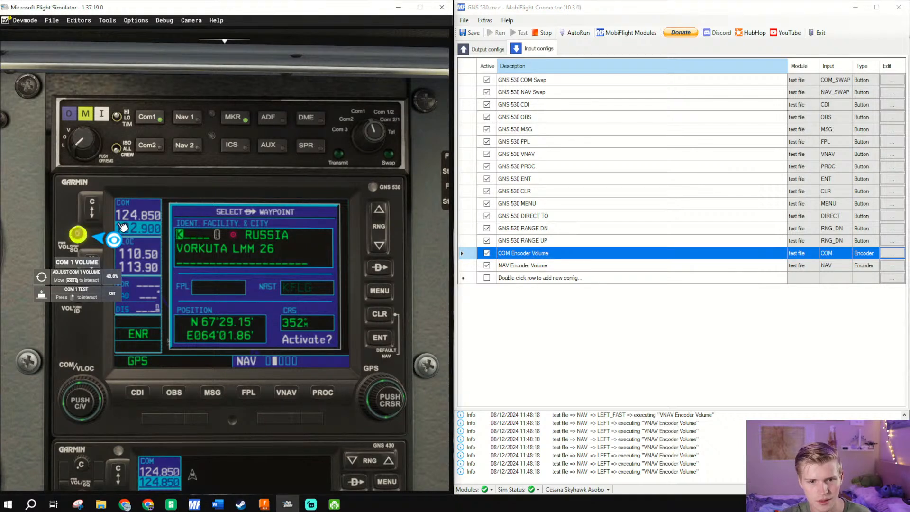
click(79, 234)
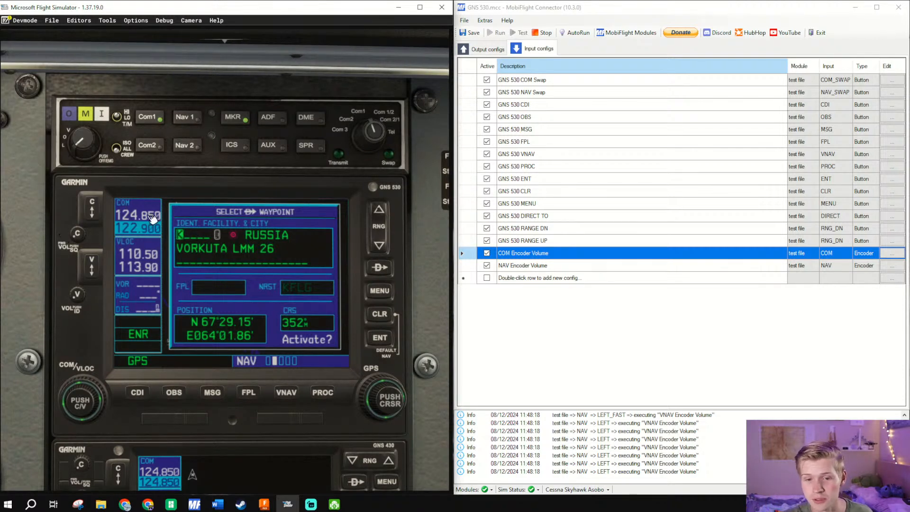
click(74, 234)
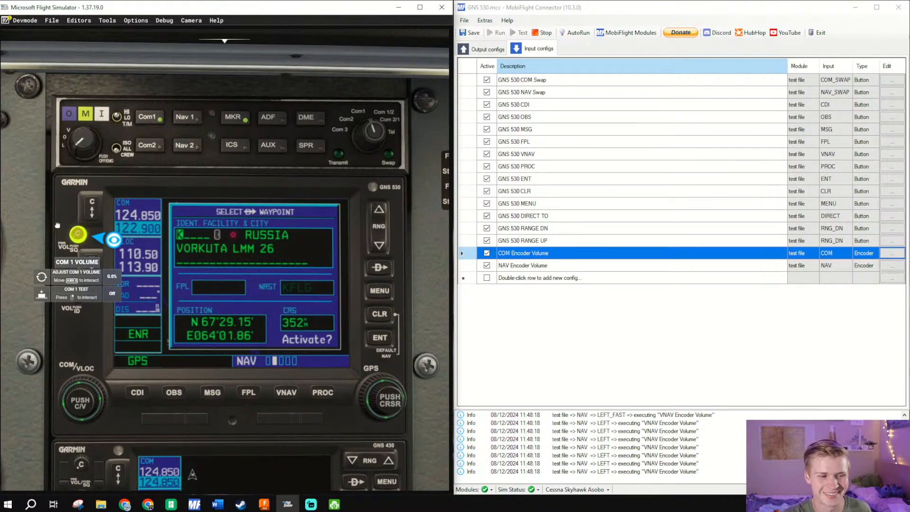
drag(54, 225, 73, 230)
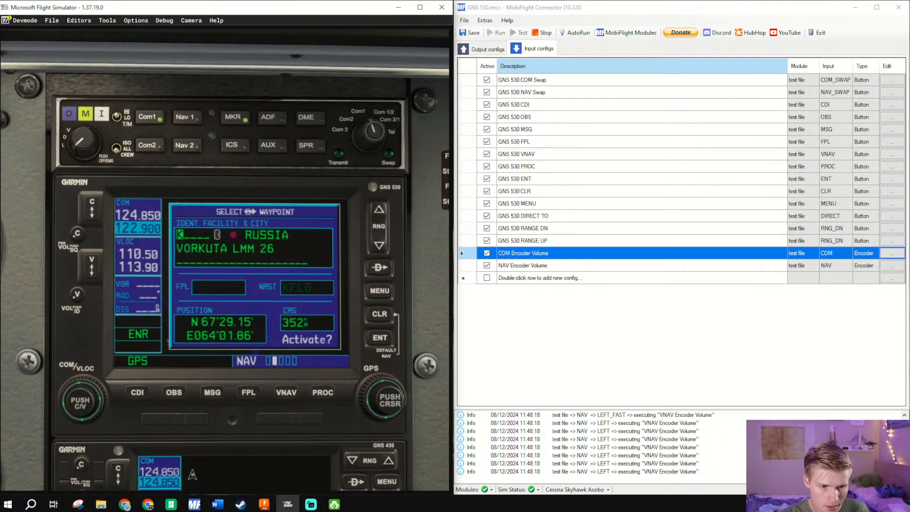
scroll(146, 412, down, 5)
scroll(147, 412, up, 5)
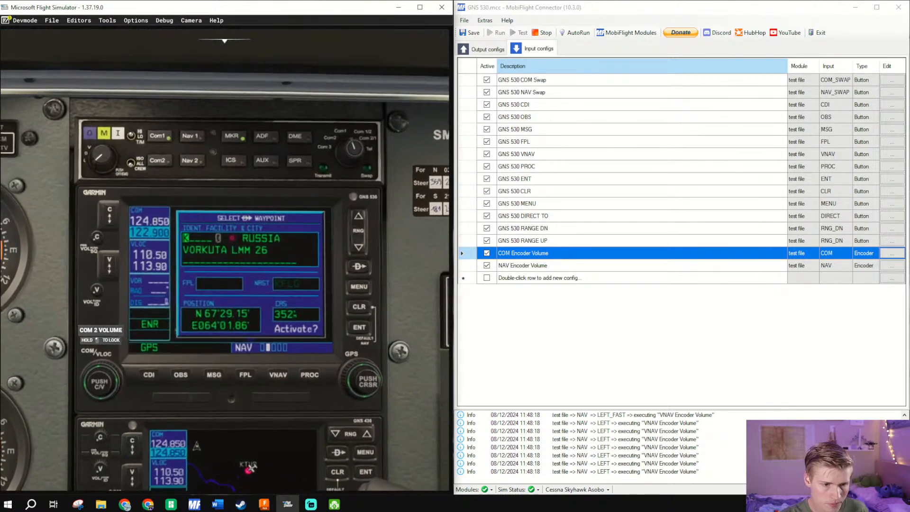
scroll(105, 426, down, 2)
scroll(105, 425, down, 3)
scroll(105, 425, up, 2)
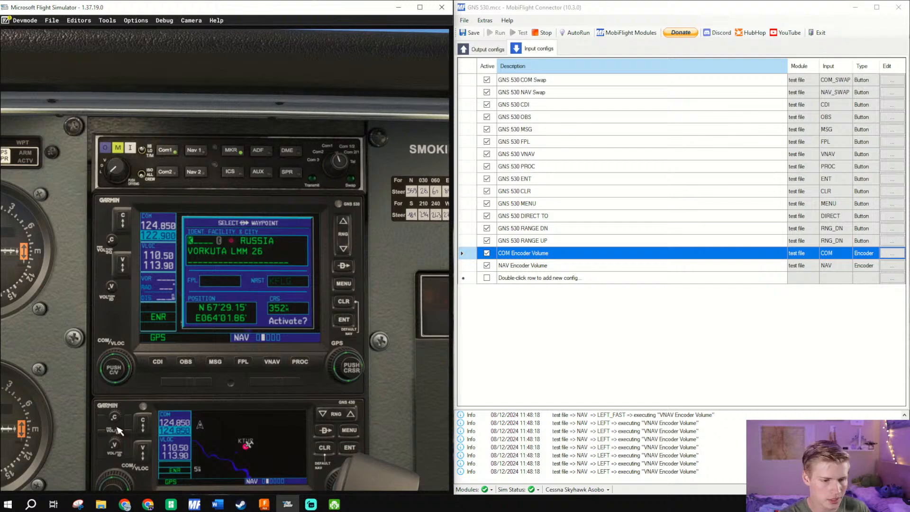
- Add a new input config with the description COM and check the COM and NAV controls on the simulator's GNS 530
click(537, 258)
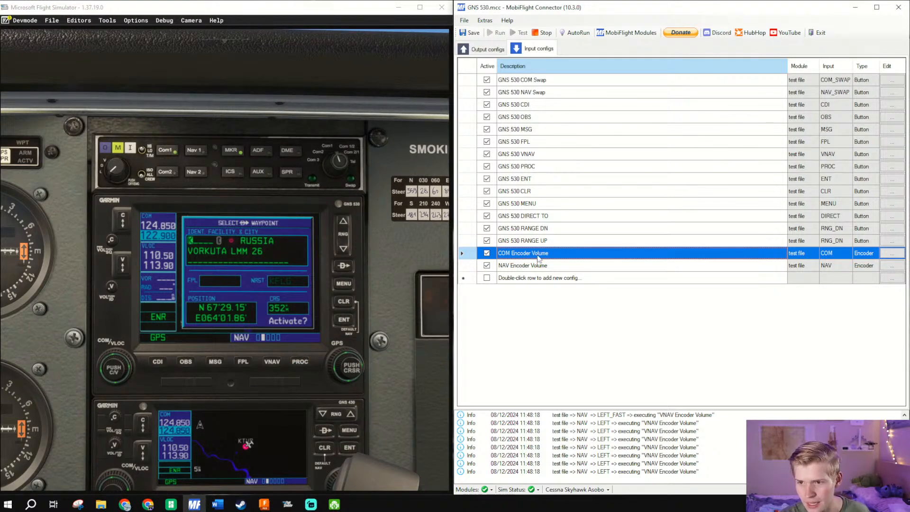
double_click(529, 279)
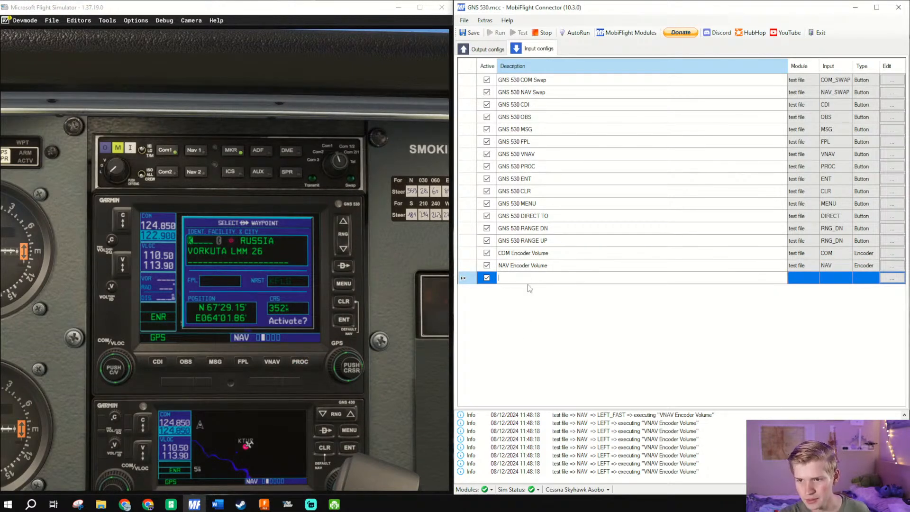
text(COM)
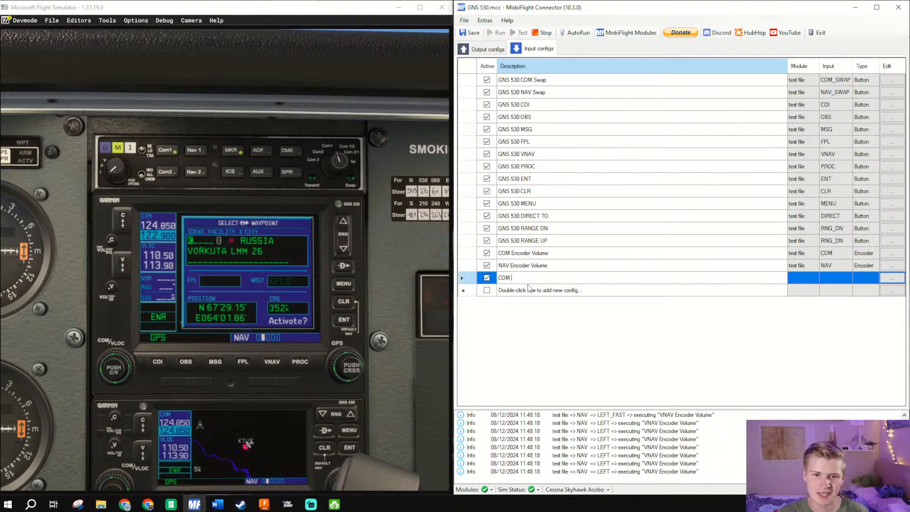
click(120, 244)
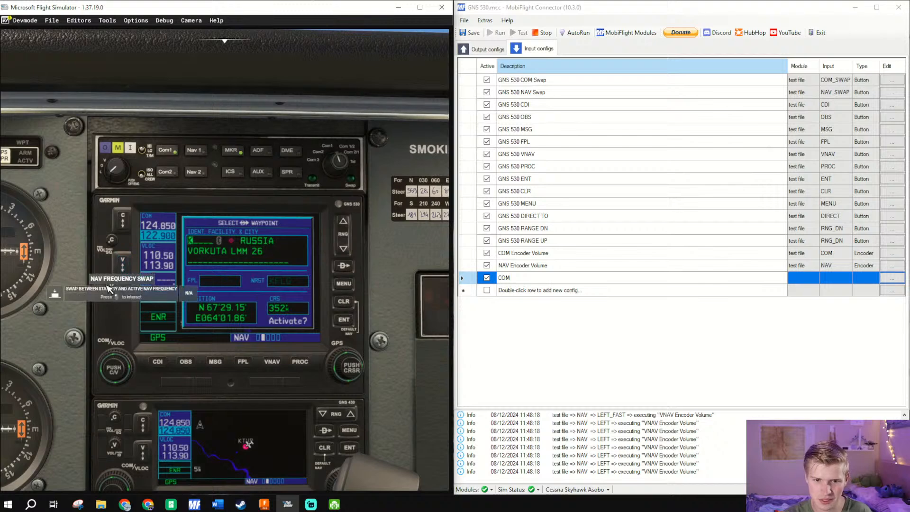
click(112, 289)
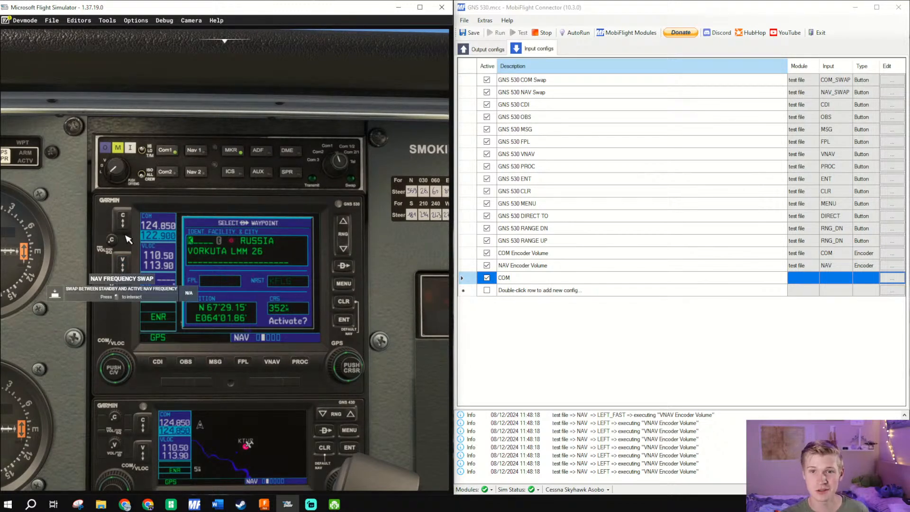
- Replace the new input config's description with POWER
drag(507, 279, 485, 276)
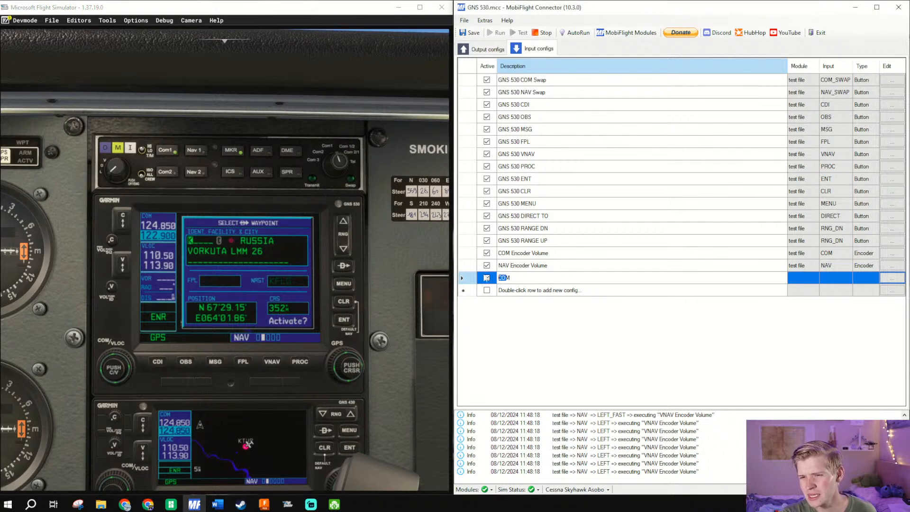
key(BackSpace)
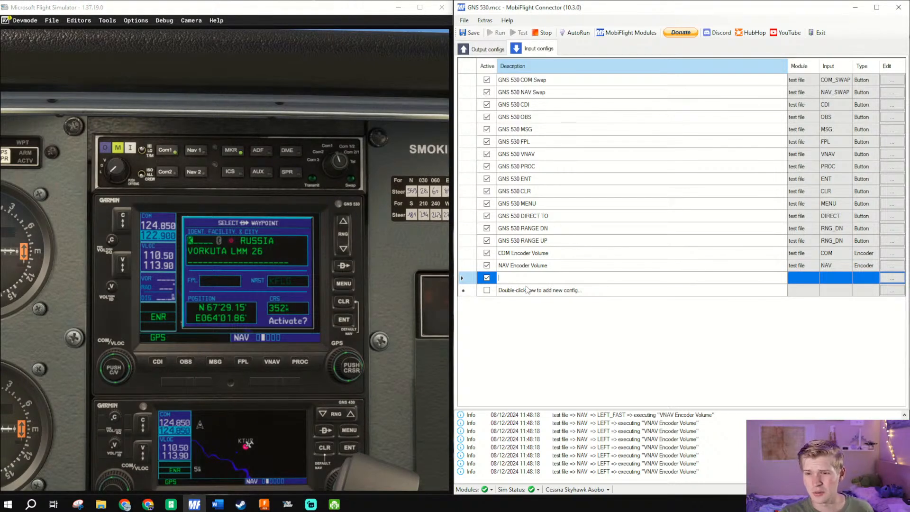
text(POWER)
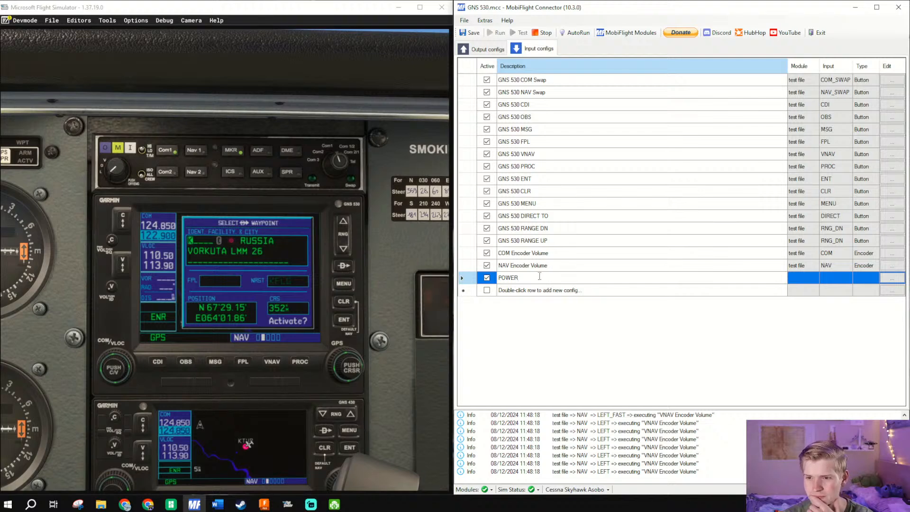
drag(540, 277, 400, 271)
- Scan for the POWER config's input to assign COM_PRESS on test file (COM13), and set its On Press action type to Microsoft Flight Simulator 2020
click(892, 277)
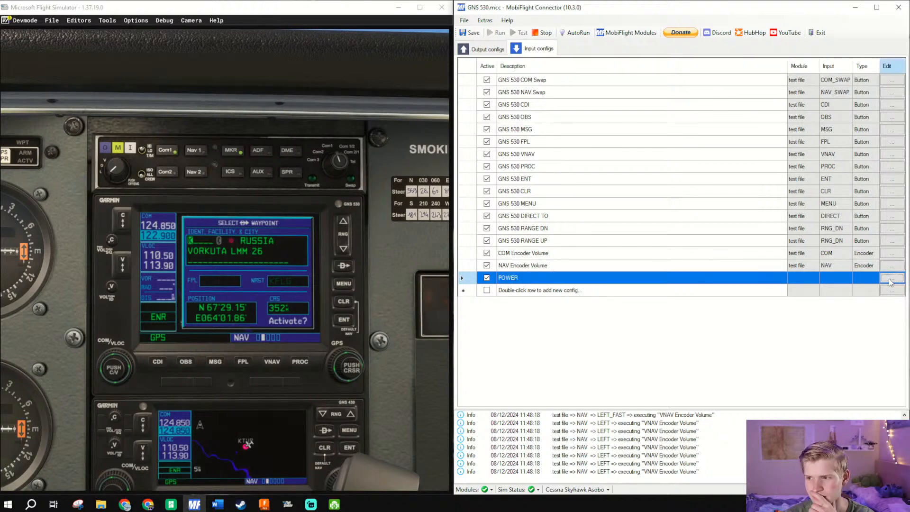
click(677, 137)
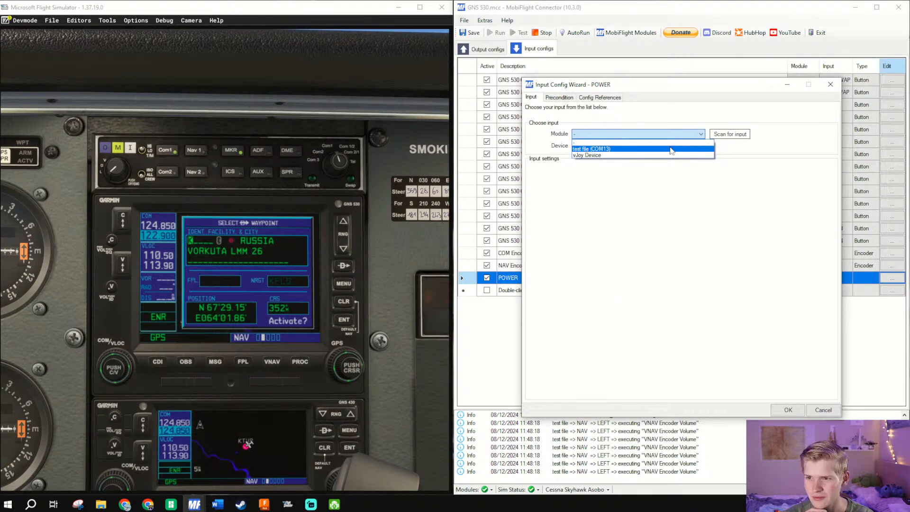
click(766, 264)
click(612, 135)
click(728, 136)
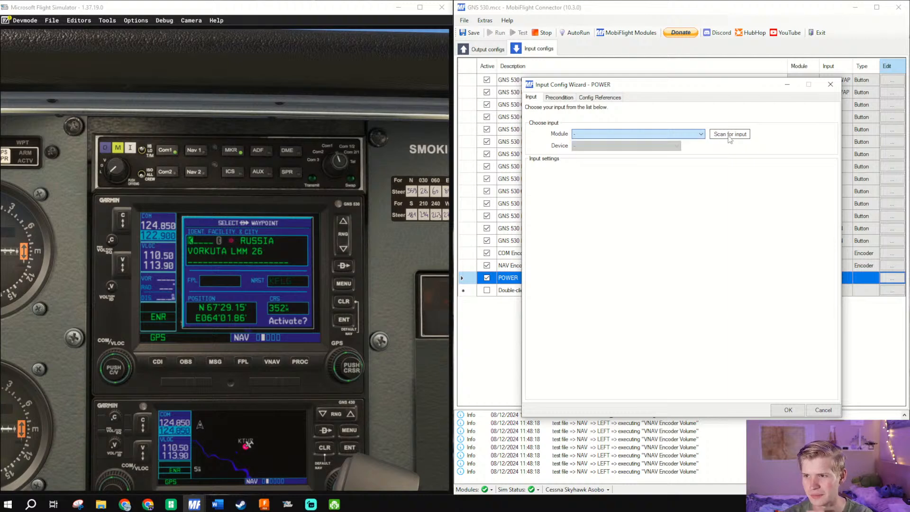
click(729, 136)
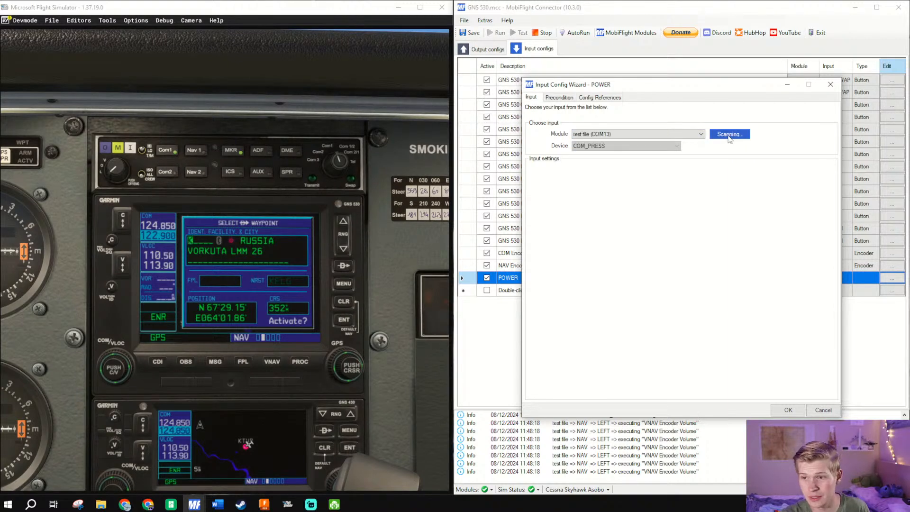
click(616, 183)
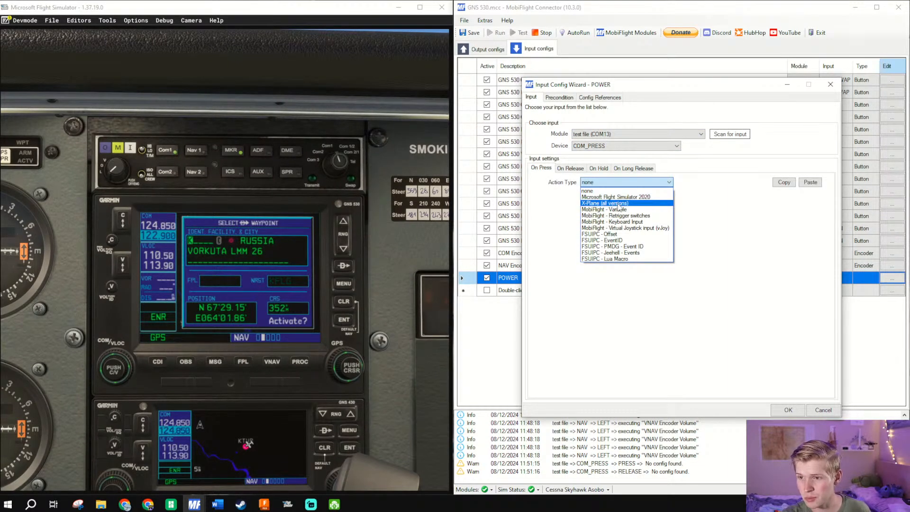
click(616, 196)
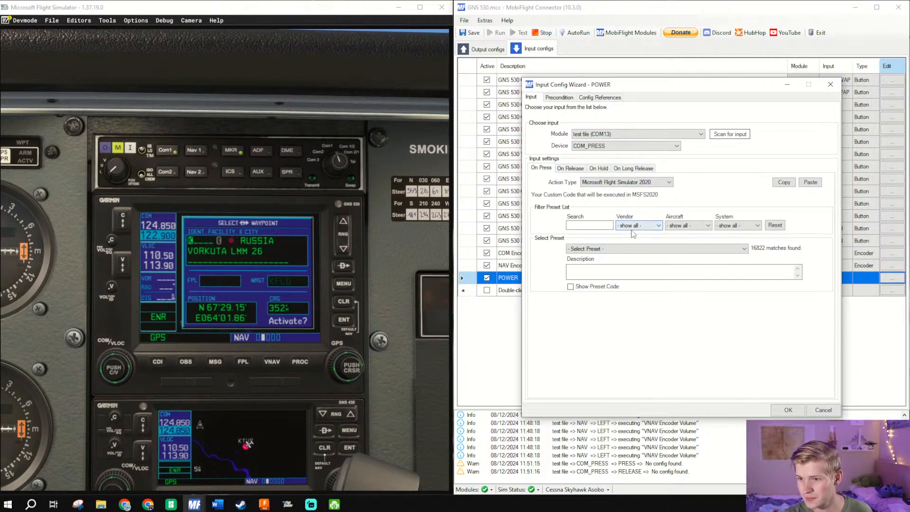
- Search the On Press presets for power, filter them to the Avionics system and look through the matching presets
click(591, 227)
text(power)
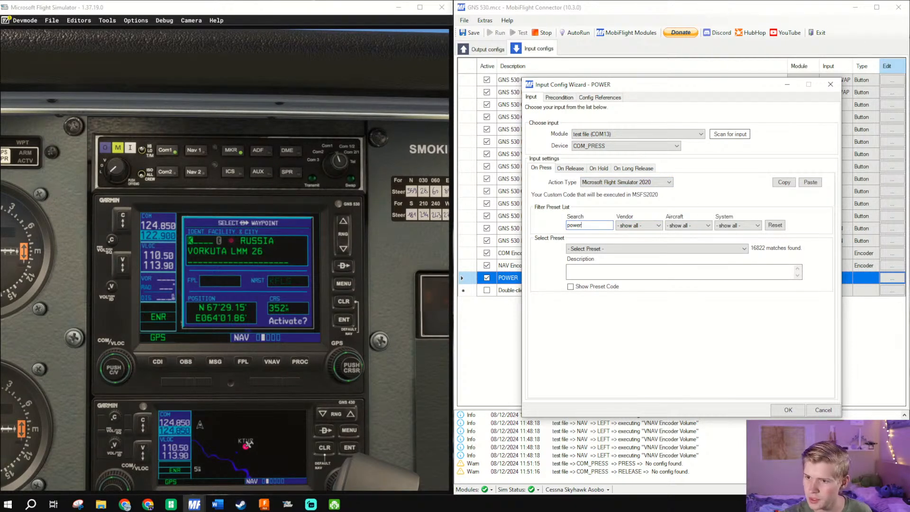
click(739, 225)
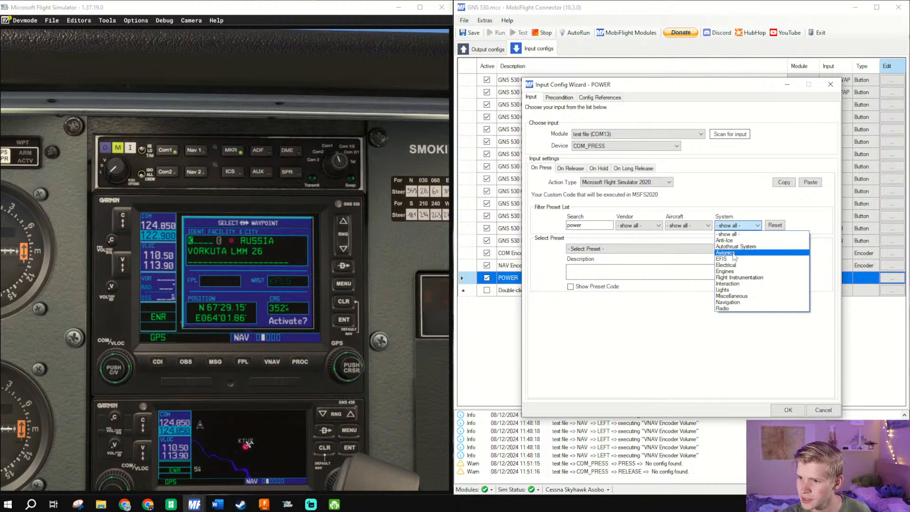
click(725, 253)
click(683, 249)
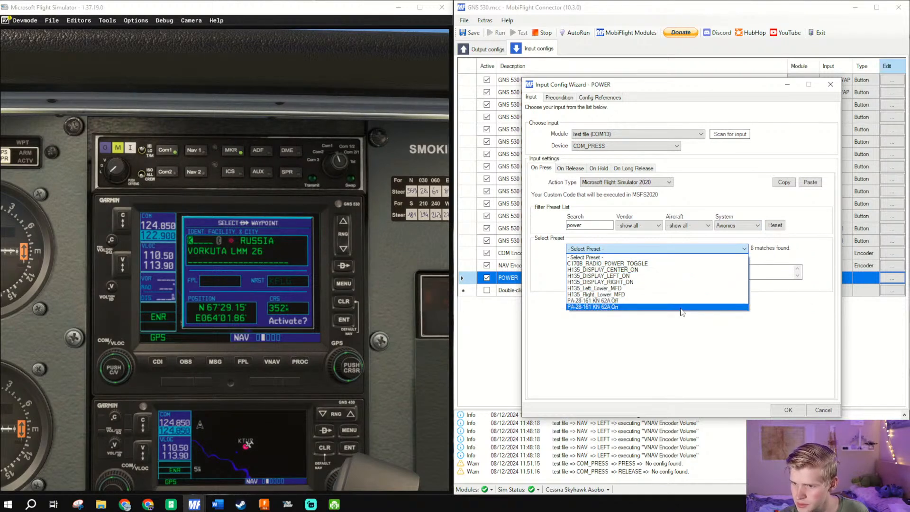
- Check the aircraft and vendor filter choices for the power presets and set the System filter back to show all
click(687, 226)
click(687, 226)
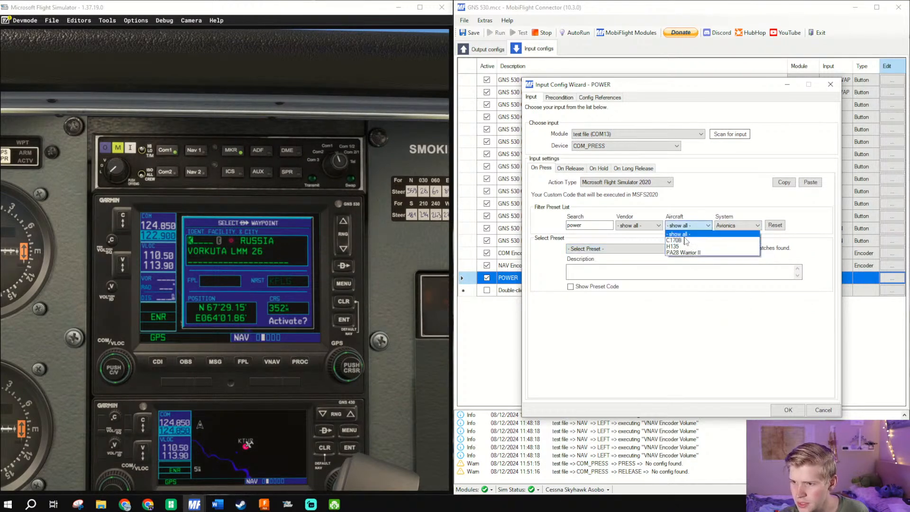
click(647, 228)
click(647, 226)
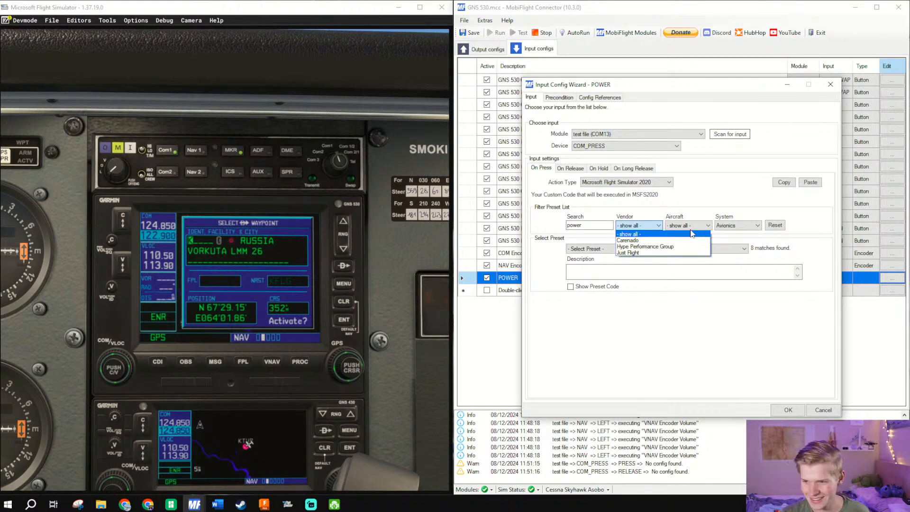
click(677, 227)
click(677, 227)
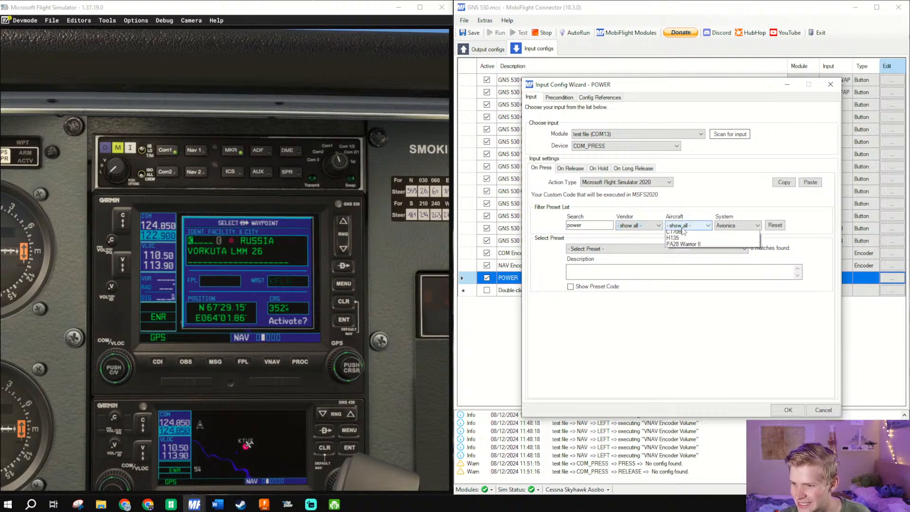
click(745, 227)
click(744, 226)
click(740, 235)
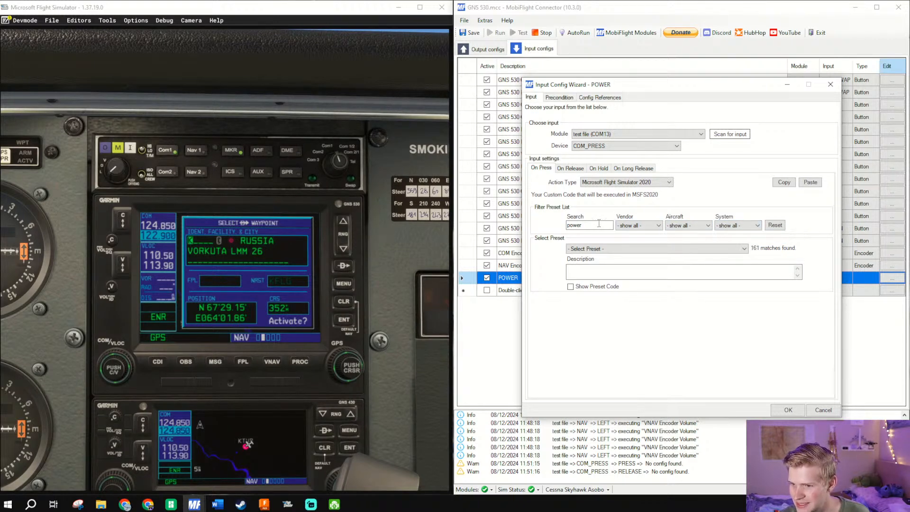
- Change the preset search term to pwr
drag(585, 226, 432, 241)
text(pwer)
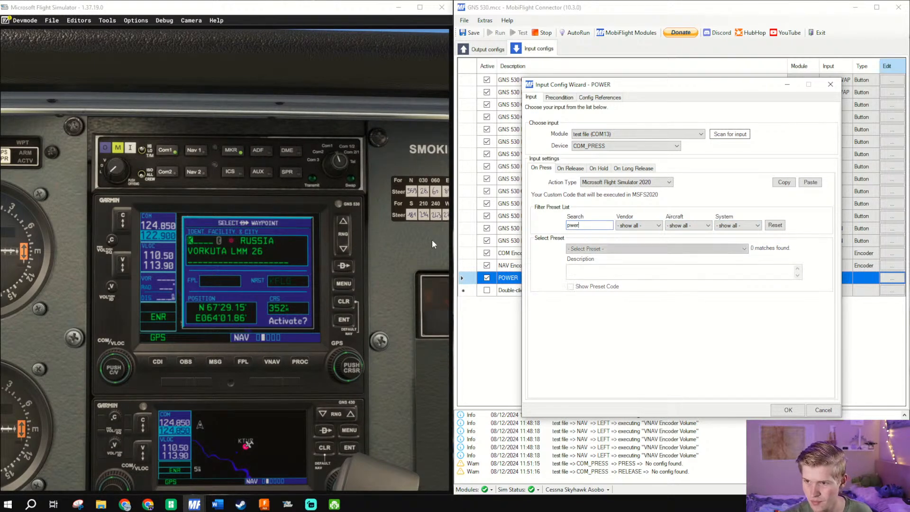
key(BackSpace)
key(BackSpace)
key(BackSpace)
text(l)
key(BackSpace)
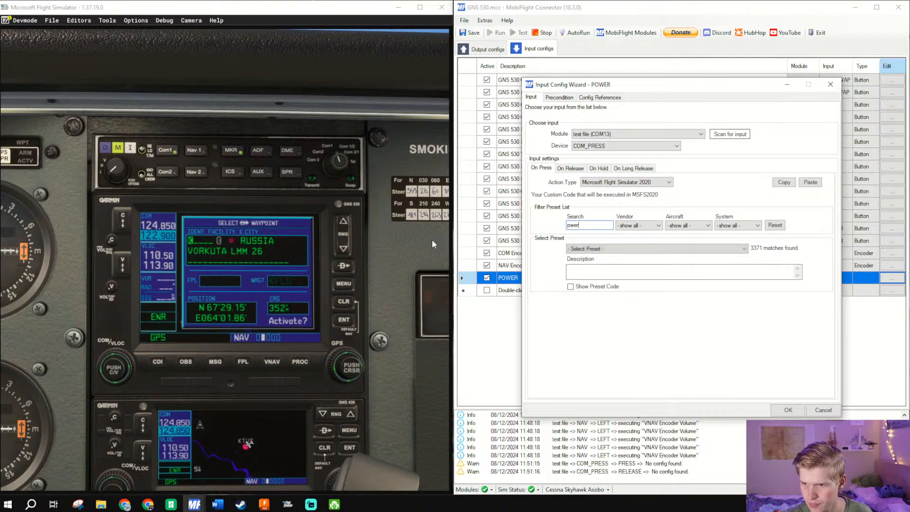
text(wr)
- Filter the pwr presets to the Avionics system, look through the matches and reset the preset filters
click(738, 226)
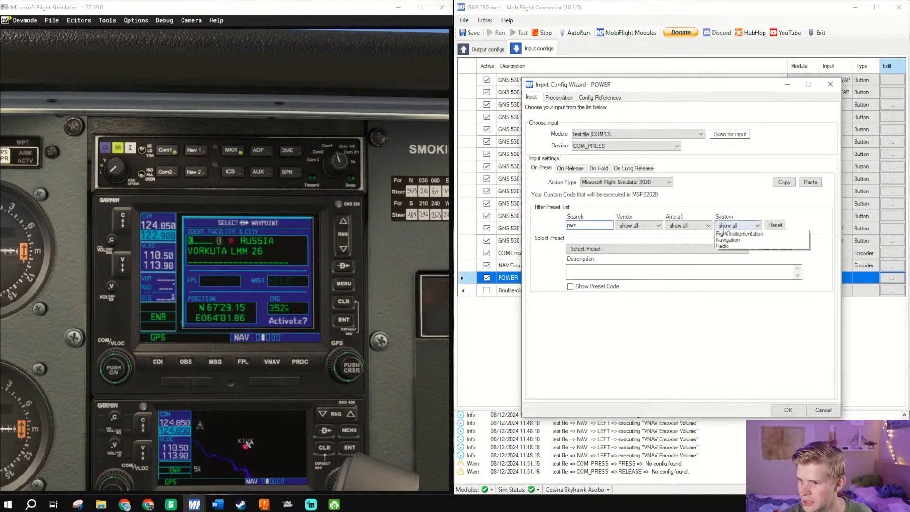
click(730, 247)
click(702, 249)
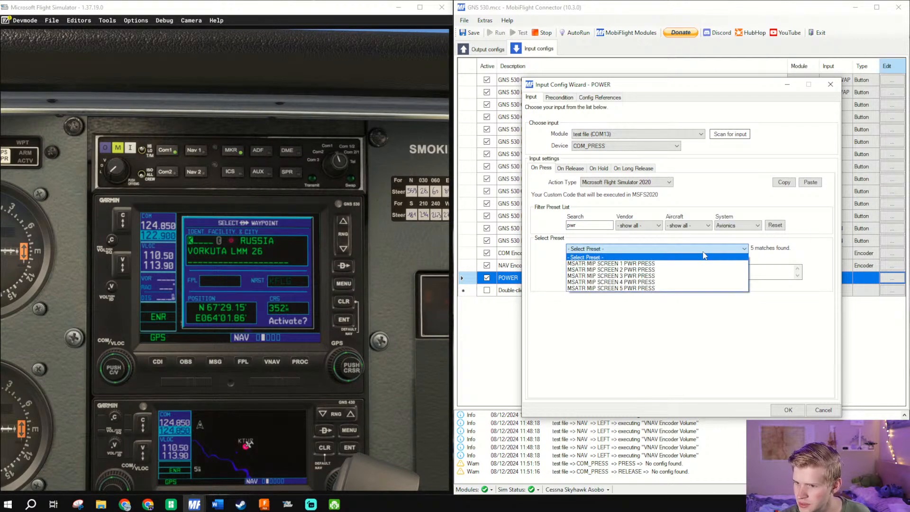
click(681, 226)
click(772, 229)
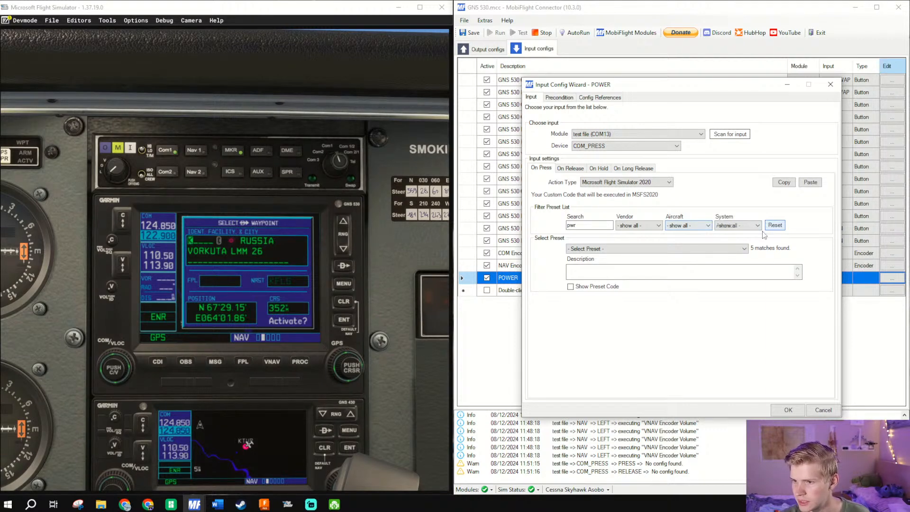
- Discard the open POWER input setup and rename that input config as PUSH SQ
click(724, 228)
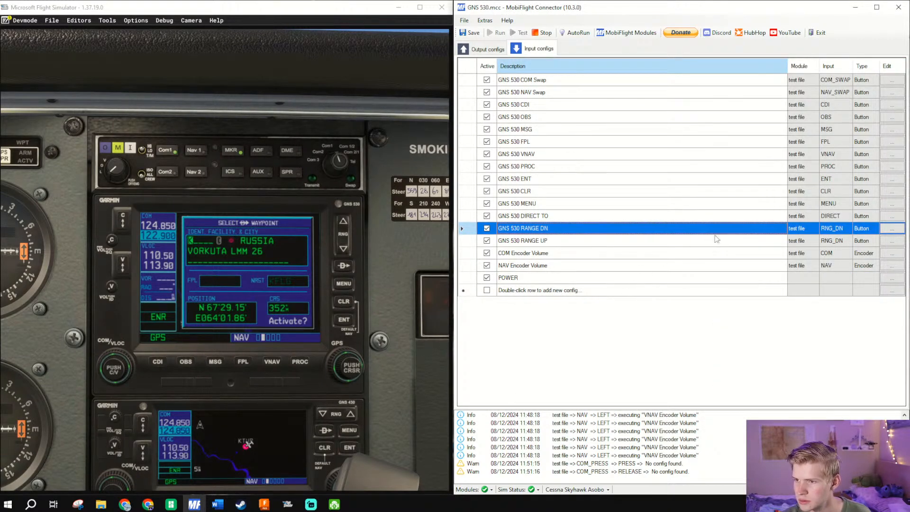
click(557, 278)
click(546, 277)
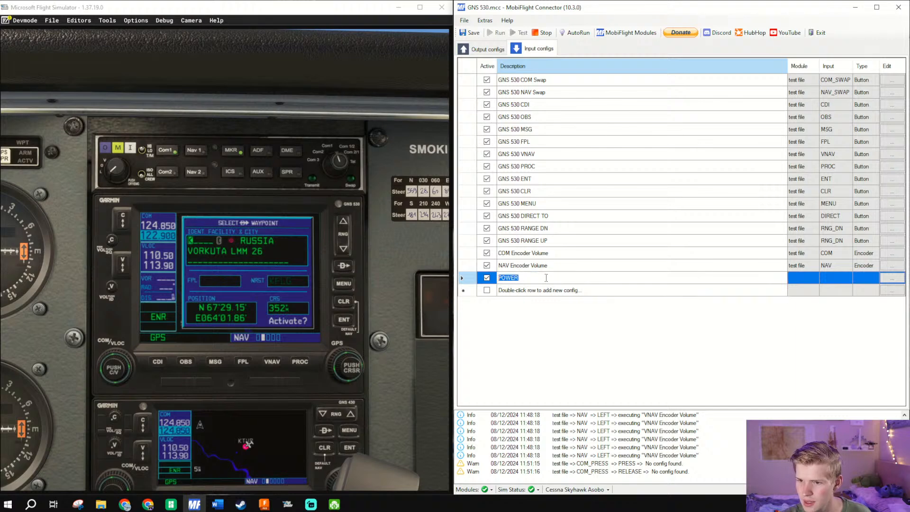
text(PUS)
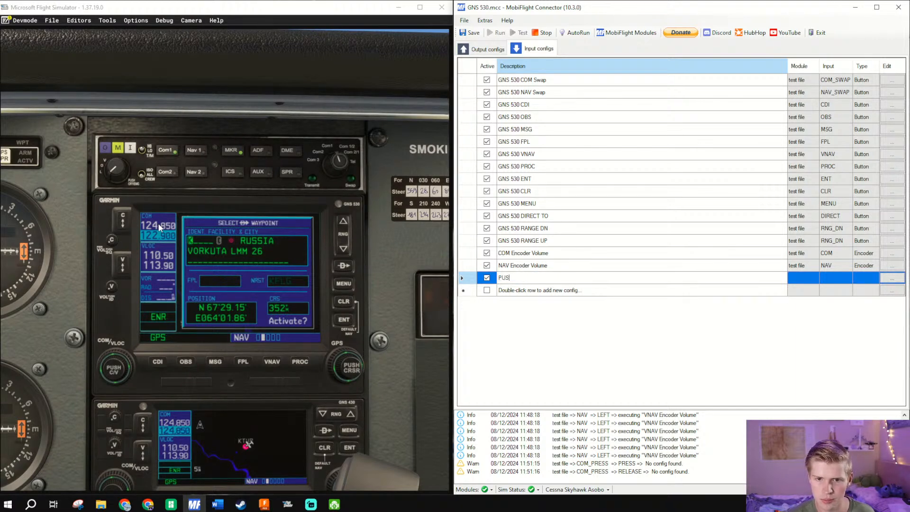
text(H SQ)
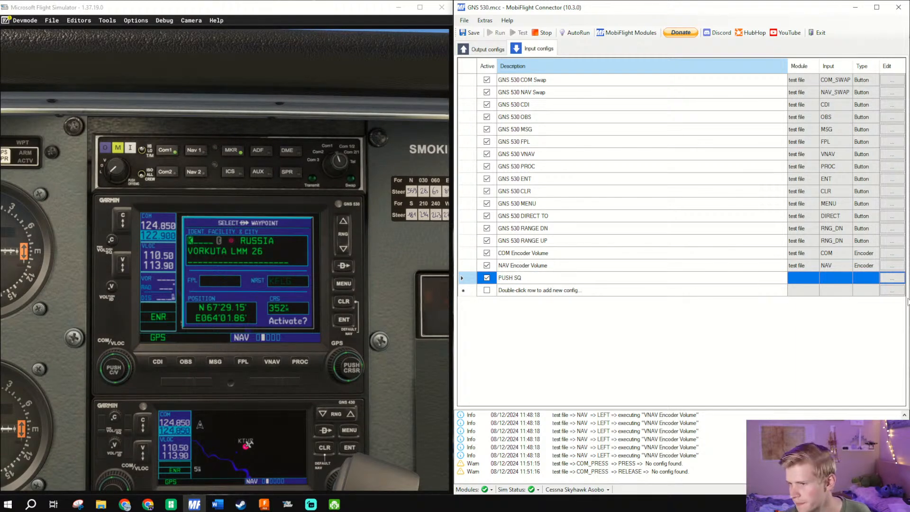
- Assign the PUSH SQ config to COM_PRESS by scanning for the input, and set its On Press action type to Microsoft Flight Simulator 2020
click(901, 281)
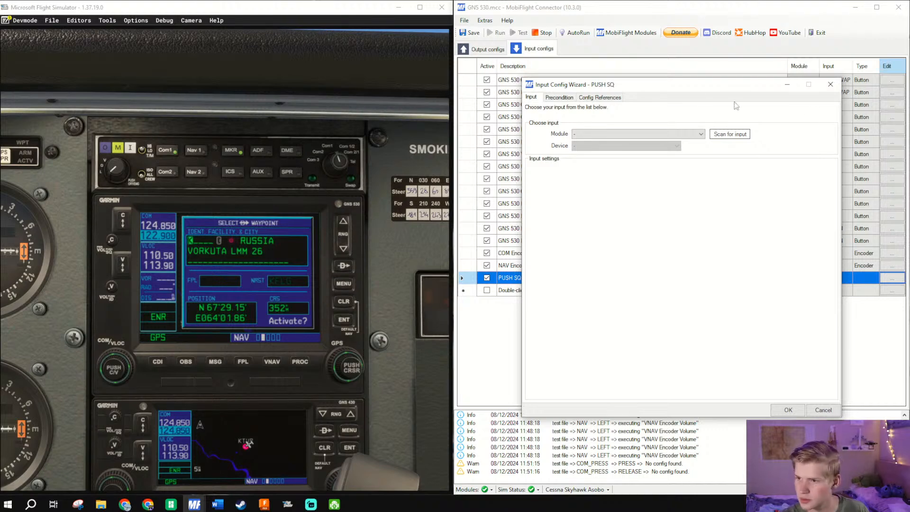
click(730, 135)
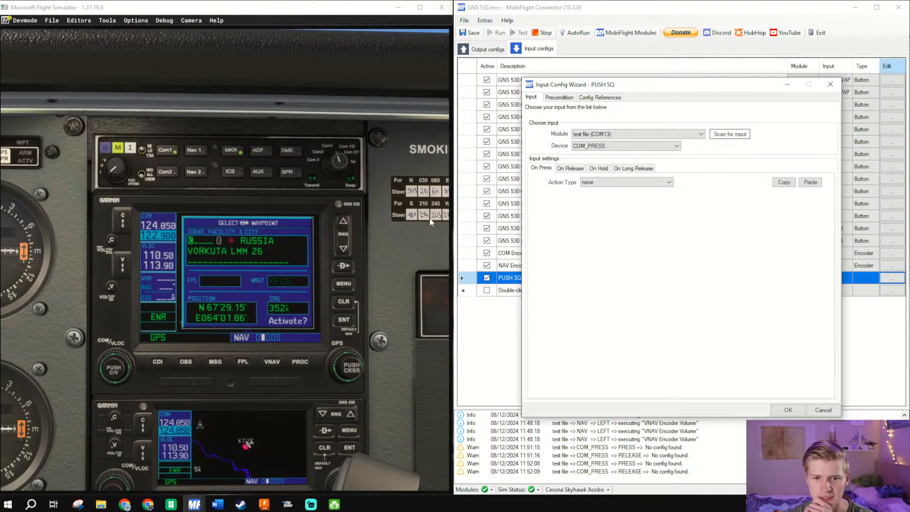
click(625, 183)
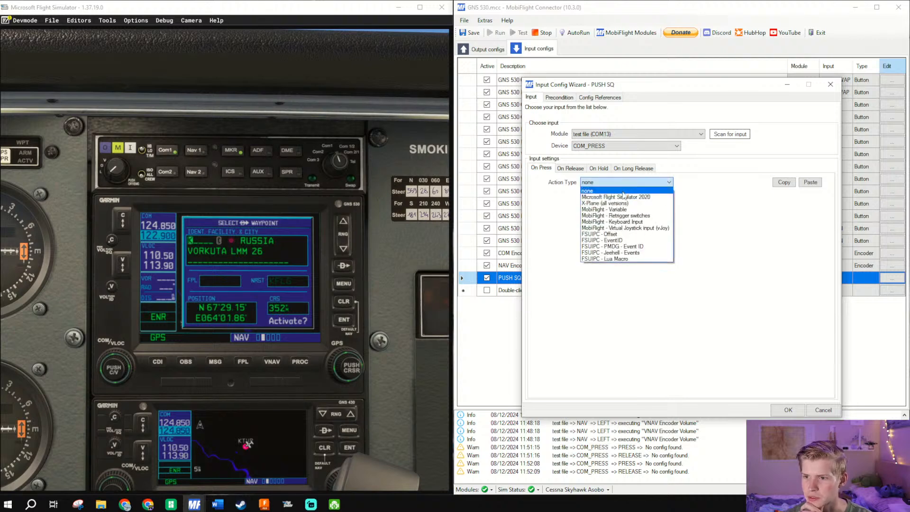
click(625, 197)
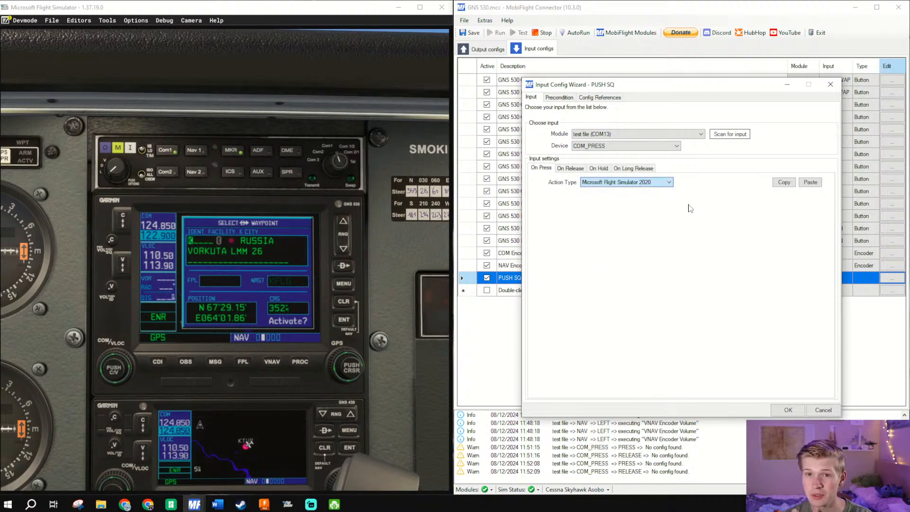
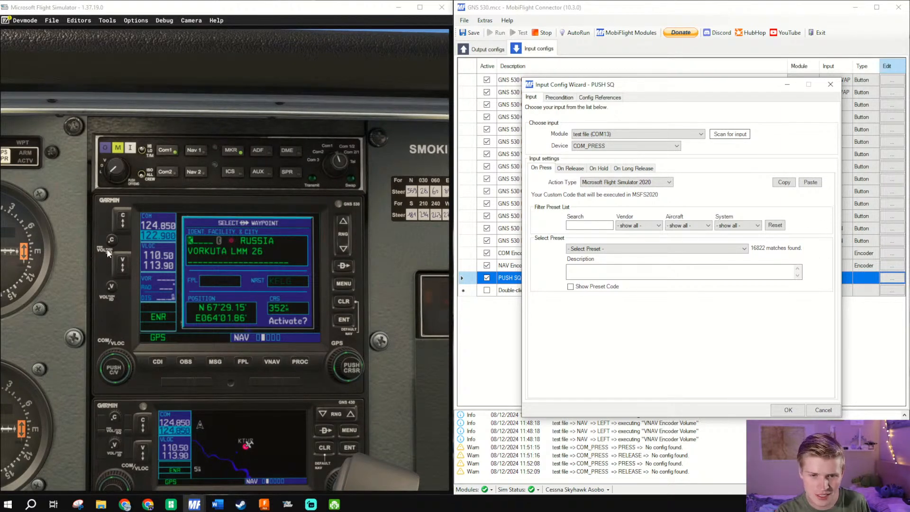
- Filter the preset list by the search term sq, the Avionics system and the Generic aircraft
click(584, 249)
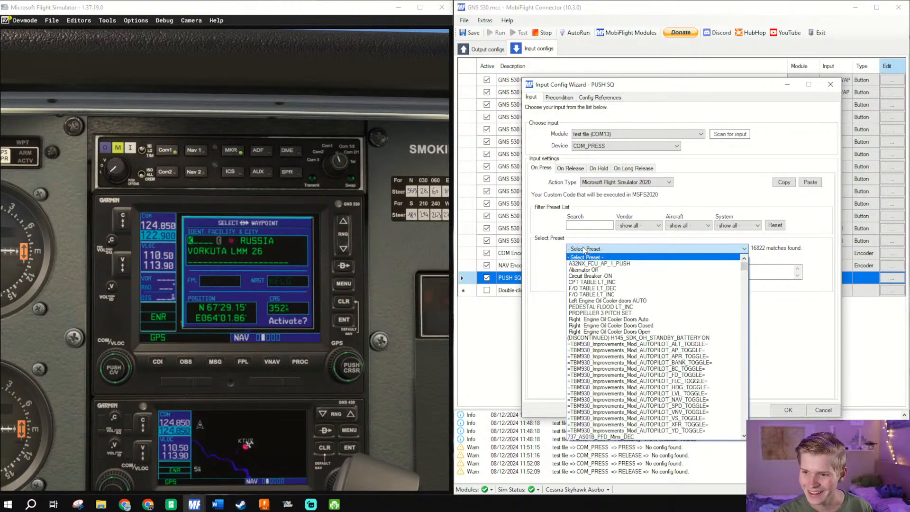
click(584, 249)
click(584, 250)
click(589, 226)
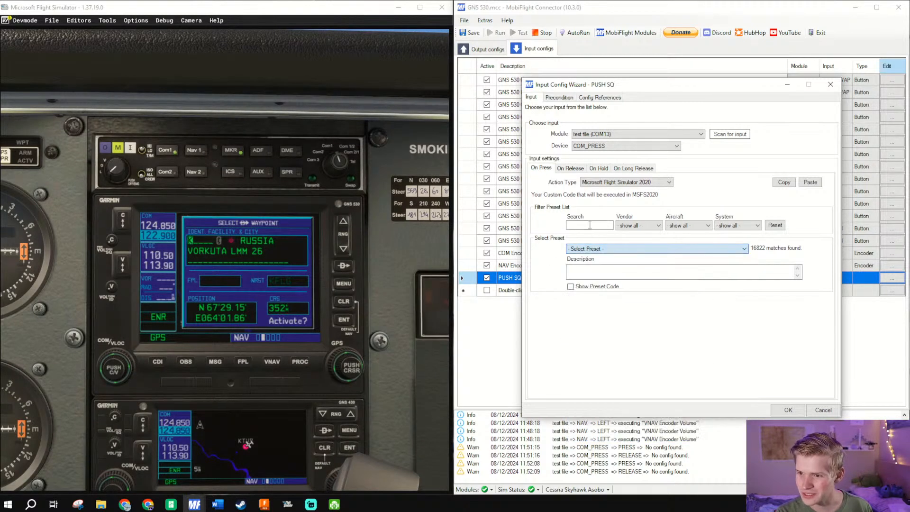
text(sq)
click(745, 226)
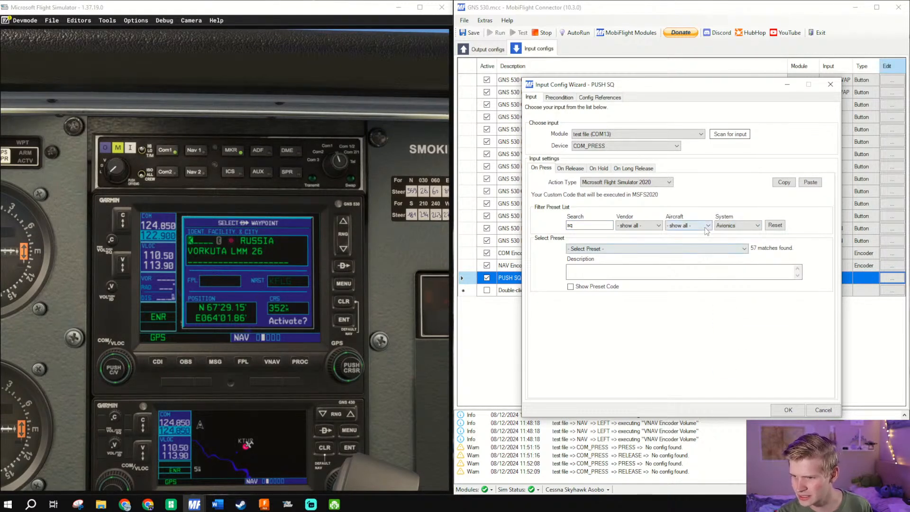
click(688, 225)
click(687, 237)
- Choose the AS1000_MID_MAN_SQ_Push preset, briefly show its preset code and hide it again
click(685, 250)
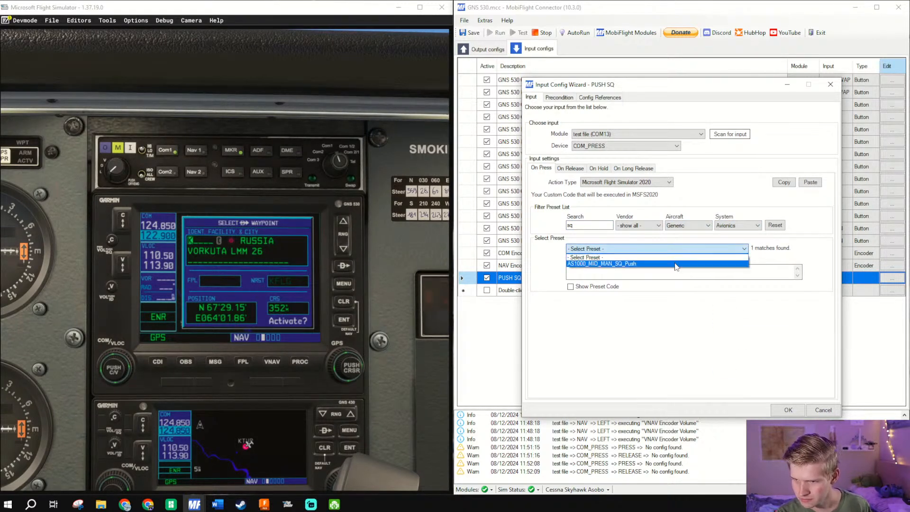
click(675, 264)
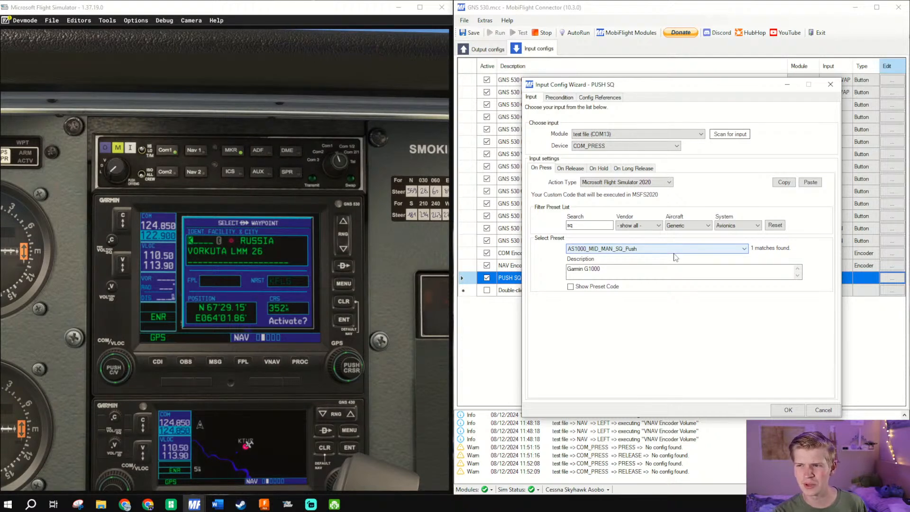
click(597, 287)
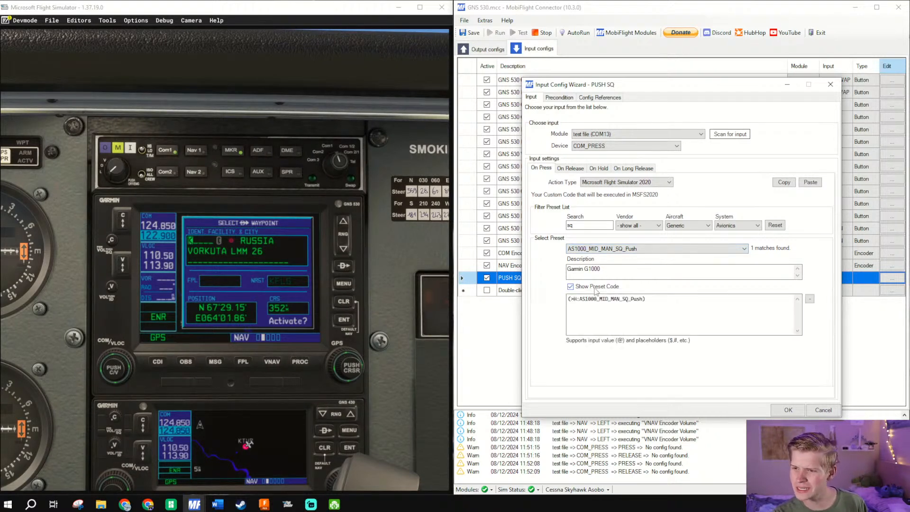
click(597, 289)
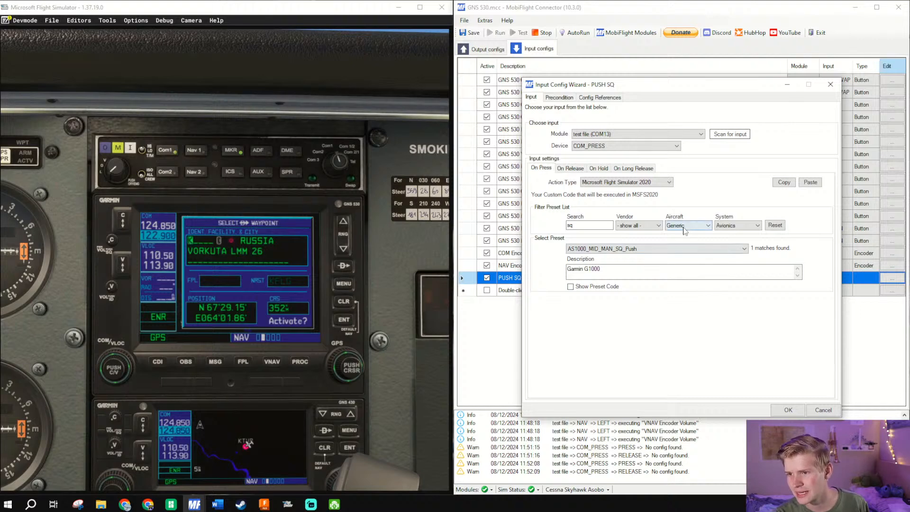
- Clear the preset search term and look through the AS530 entries among the Generic Avionics presets for a squelch function
key(BackSpace)
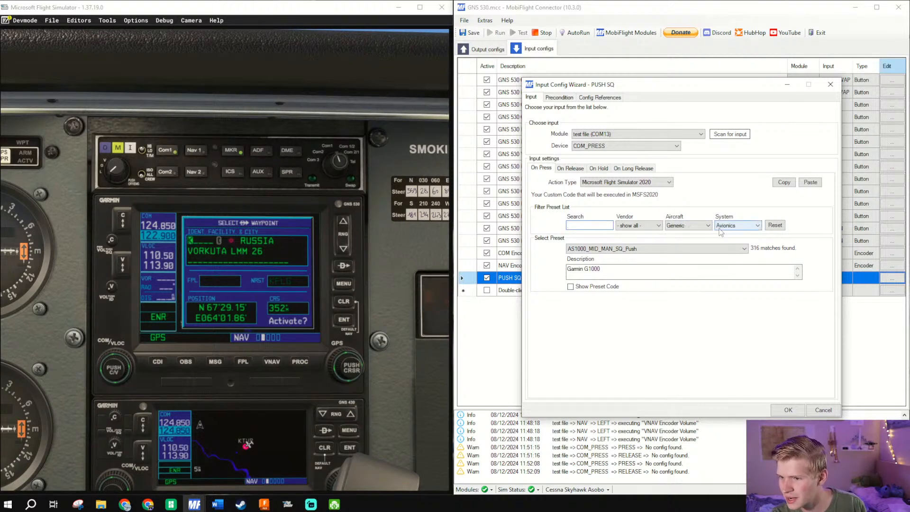
click(723, 249)
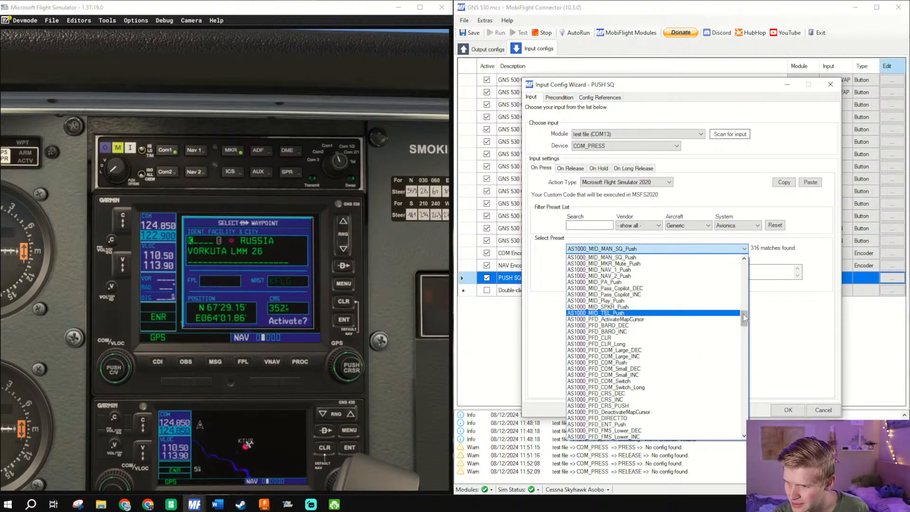
drag(744, 318, 716, 408)
scroll(716, 407, down, 2)
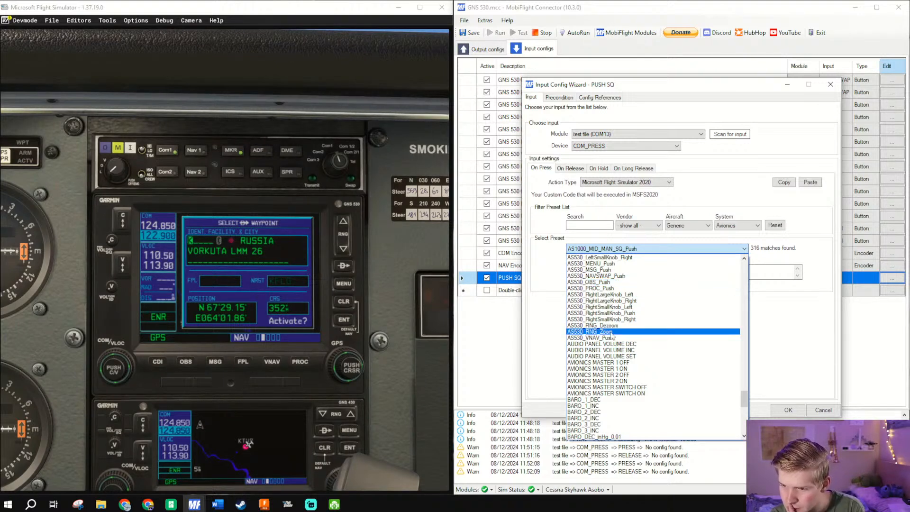
scroll(609, 353, up, 1)
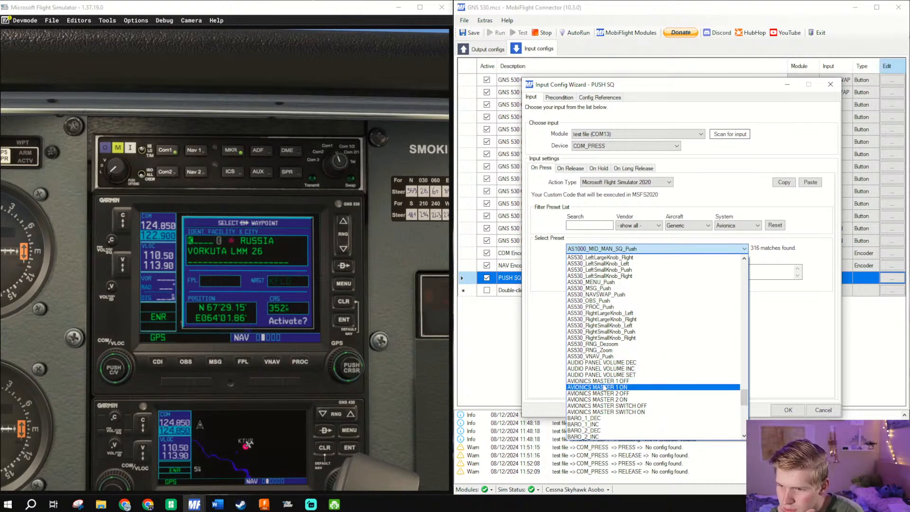
scroll(614, 332, up, 2)
scroll(616, 320, up, 2)
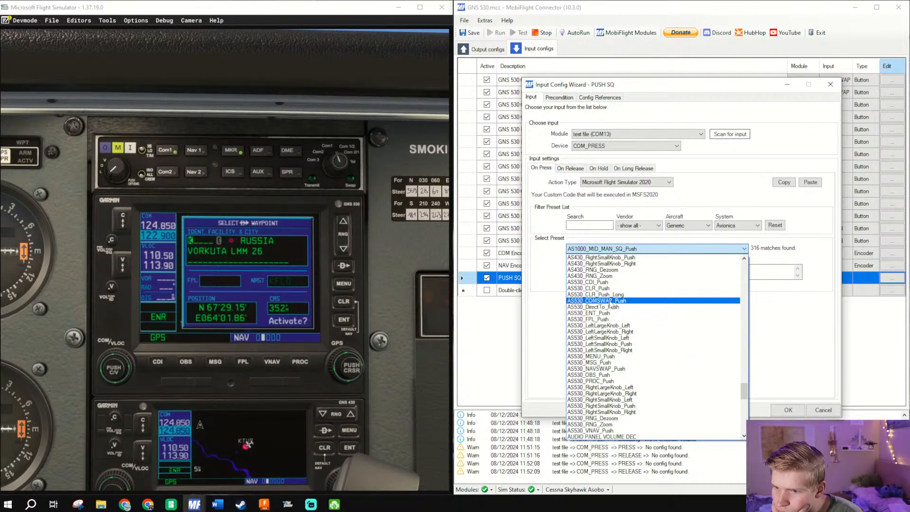
scroll(611, 296, up, 1)
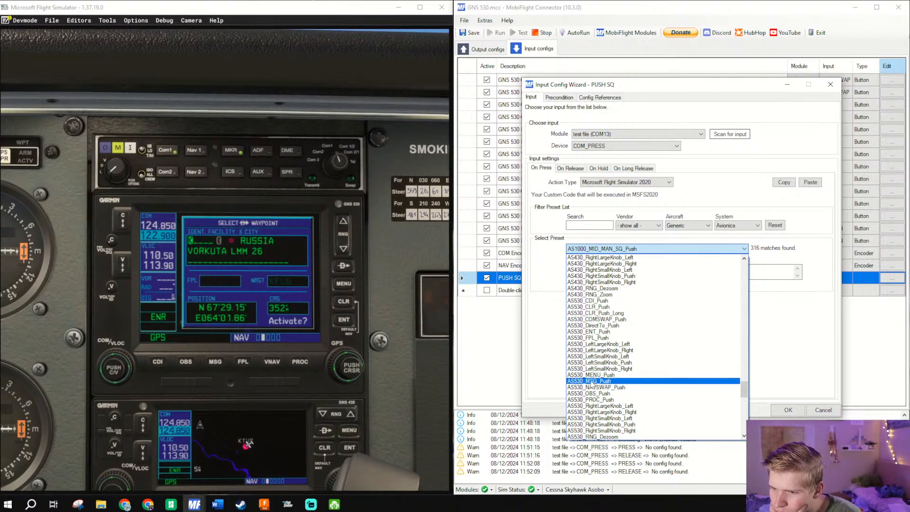
scroll(602, 375, down, 1)
scroll(602, 385, down, 1)
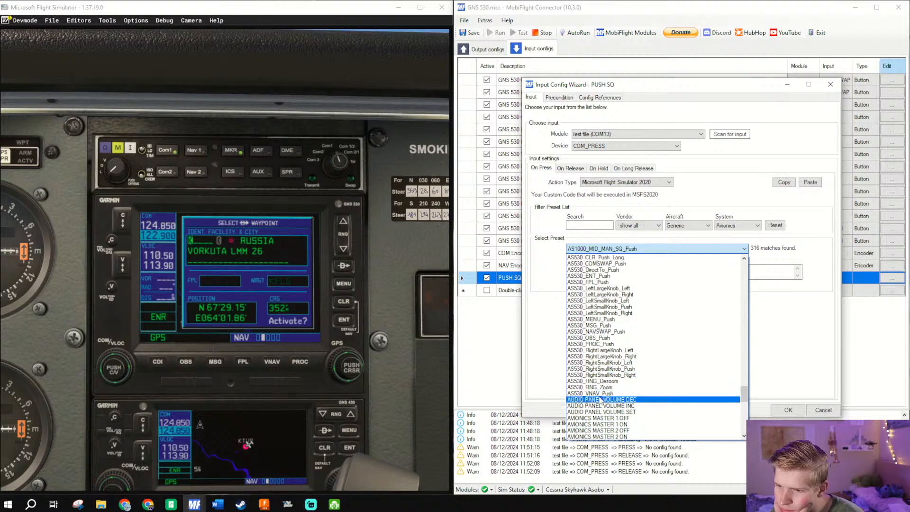
scroll(610, 384, down, 1)
scroll(610, 384, down, 2)
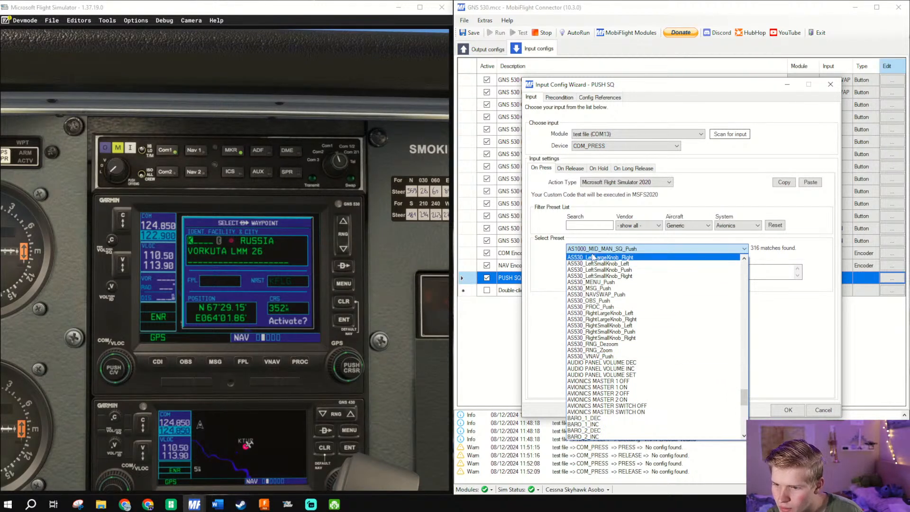
- Search the Generic presets for vol and widen the System filter to show all
click(584, 226)
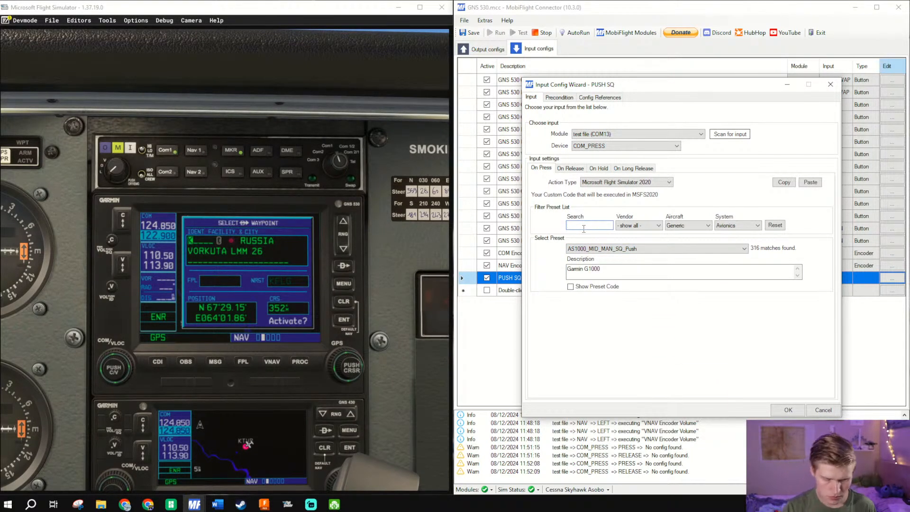
click(623, 249)
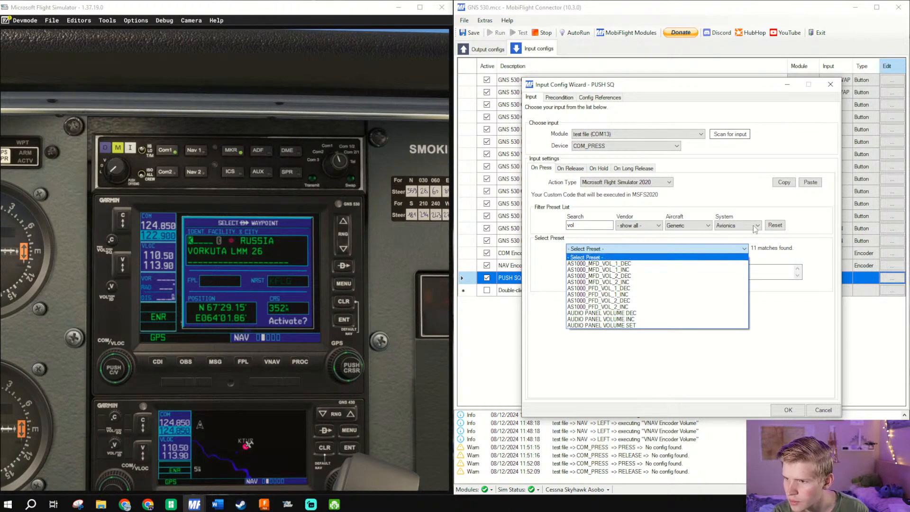
click(746, 243)
click(748, 226)
click(737, 233)
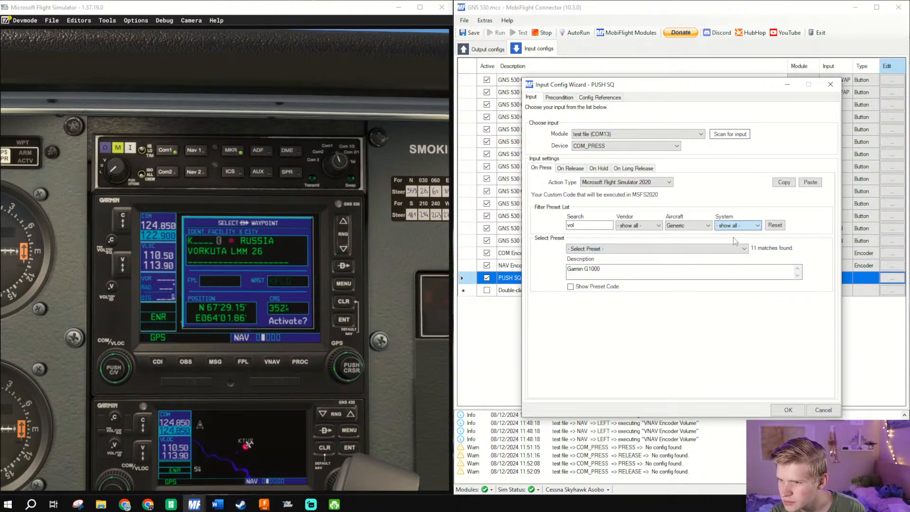
- Choose the AS530_ComVolume_Squelch preset for COM_PRESS and confirm the PUSH SQ config
click(689, 249)
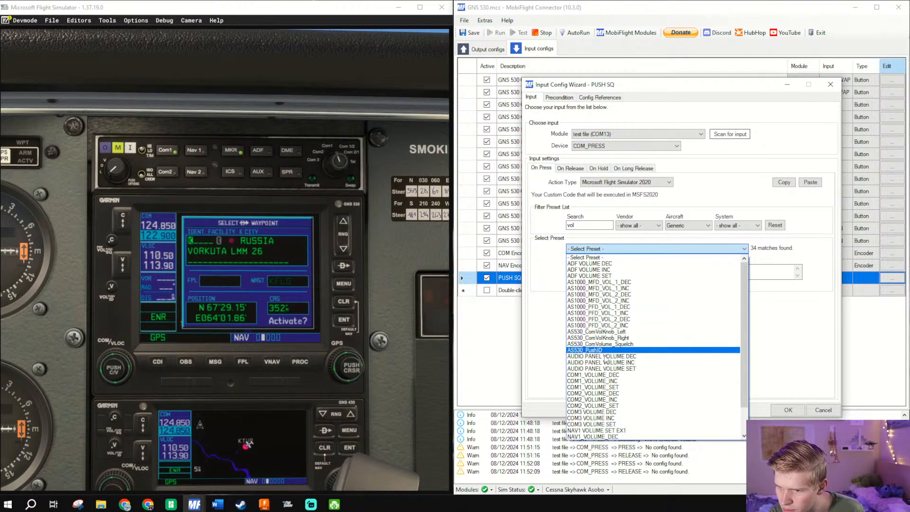
scroll(601, 391, down, 2)
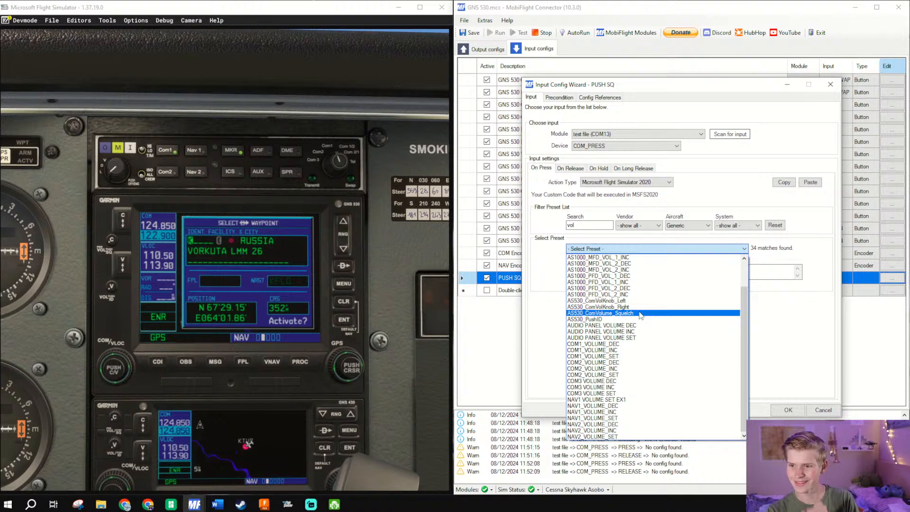
click(641, 314)
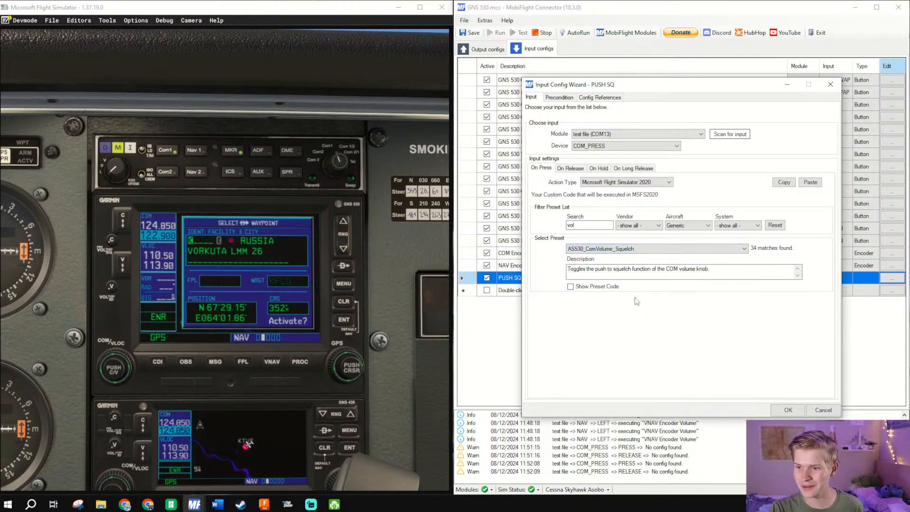
double_click(574, 225)
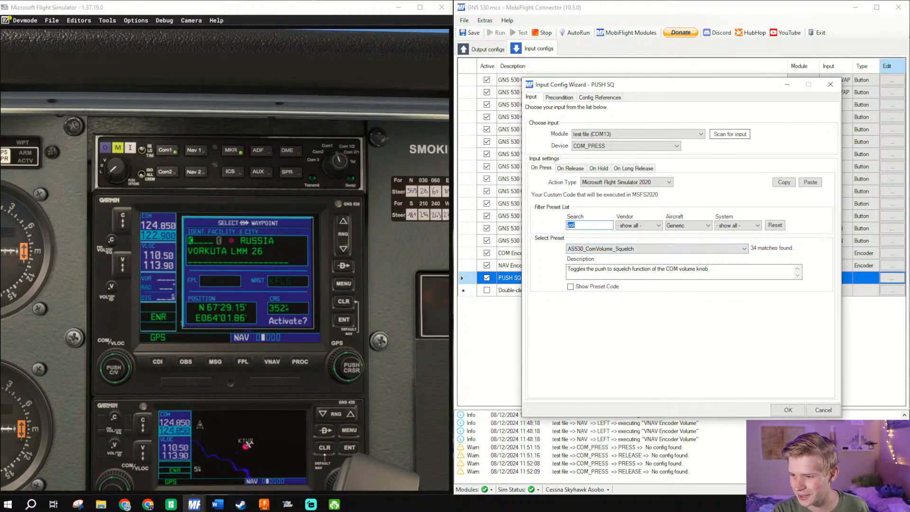
click(791, 410)
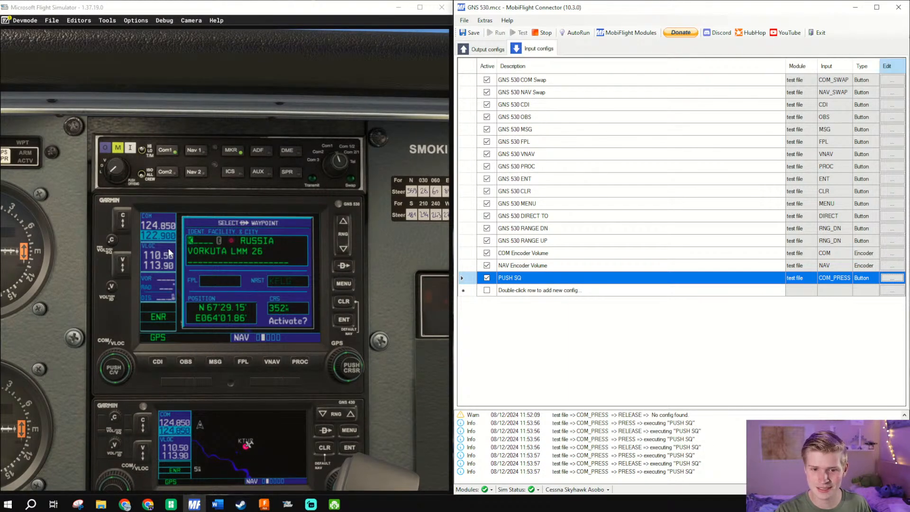
- Test the COM 1 volume knob's push function in Microsoft Flight Simulator, and recheck the PUSH SQ preset description in MobiFlight Connector
click(110, 240)
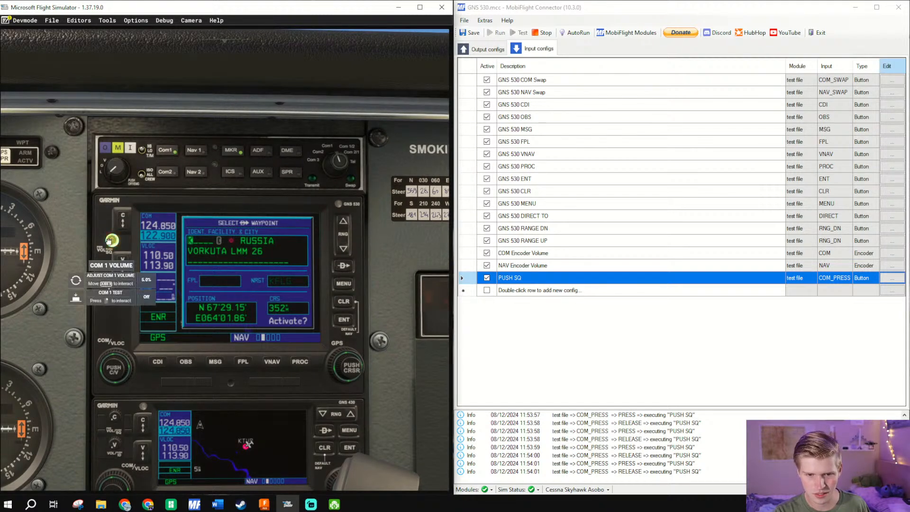
click(109, 240)
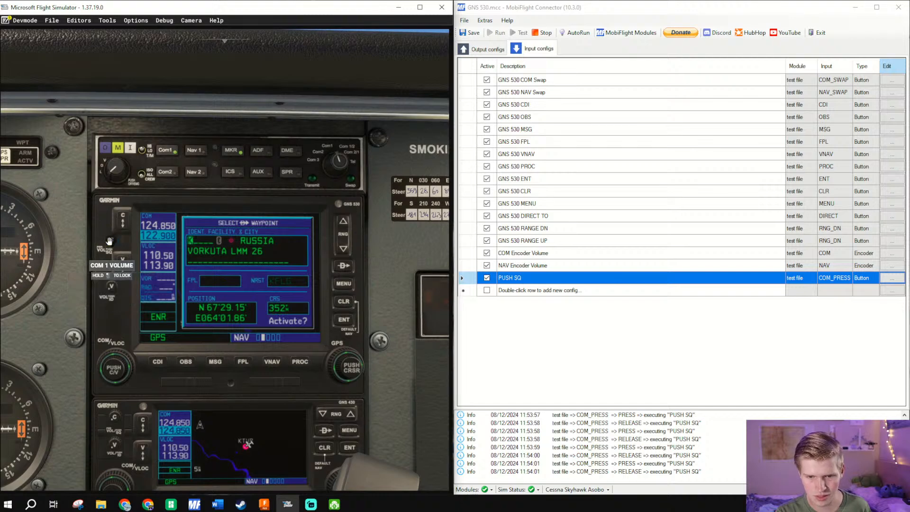
click(890, 283)
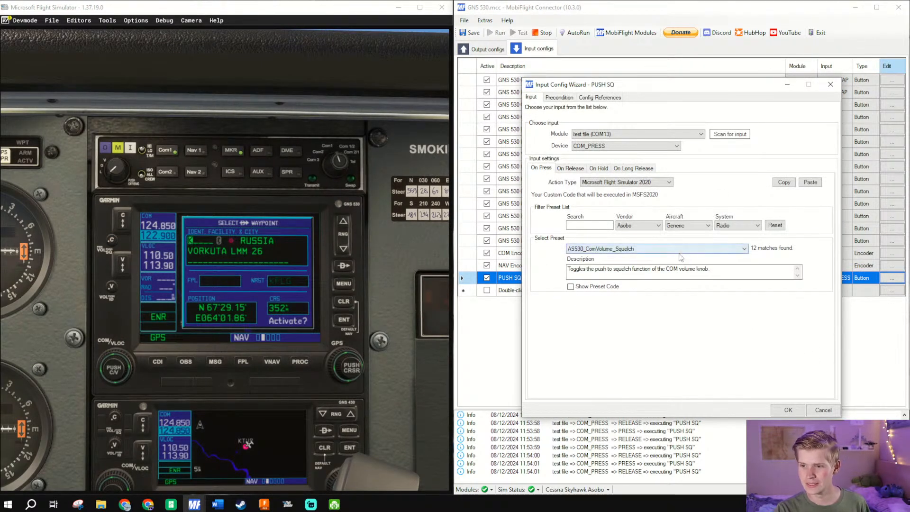
drag(568, 269, 598, 269)
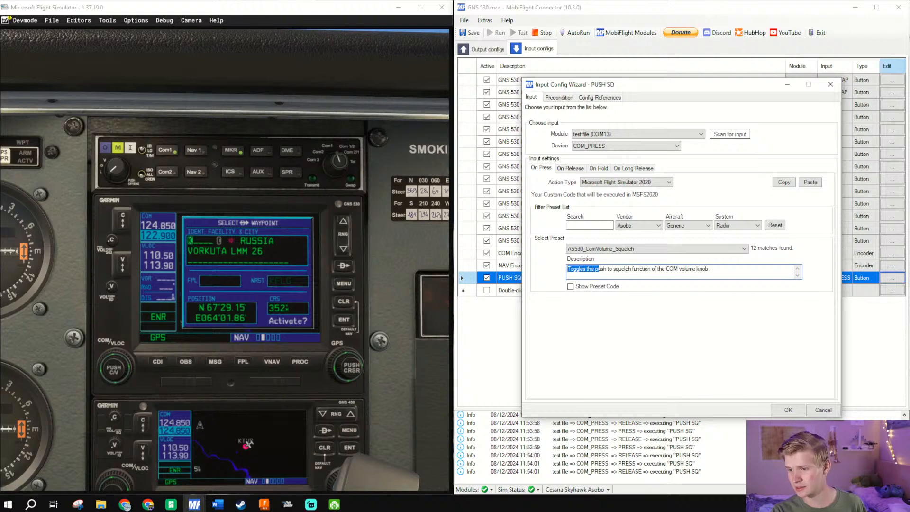
click(792, 411)
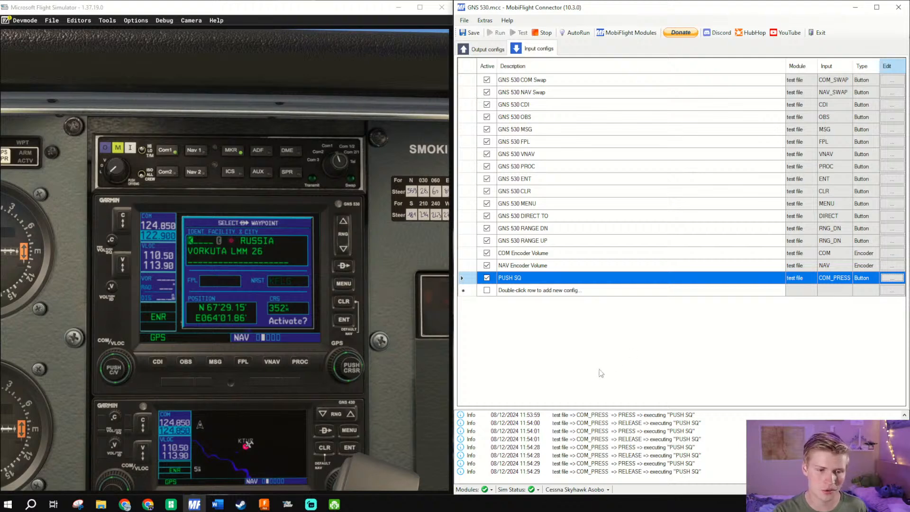
double_click(534, 291)
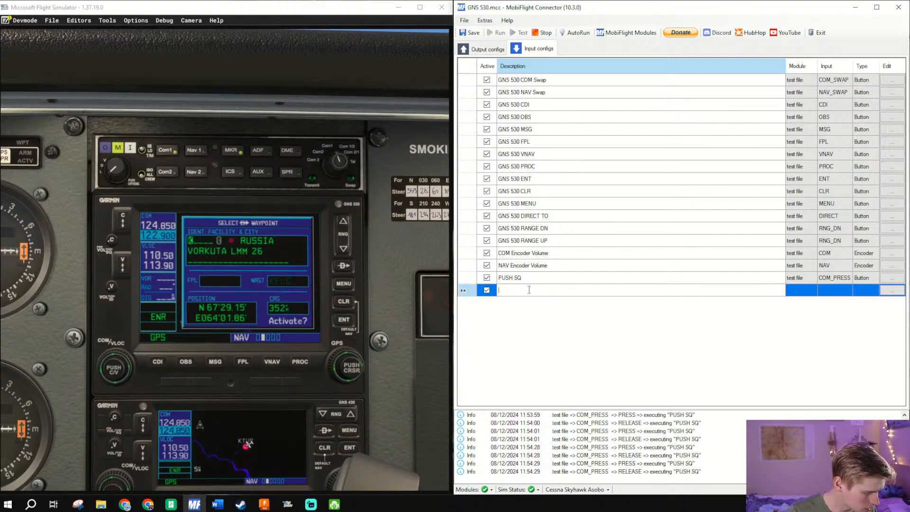
click(519, 253)
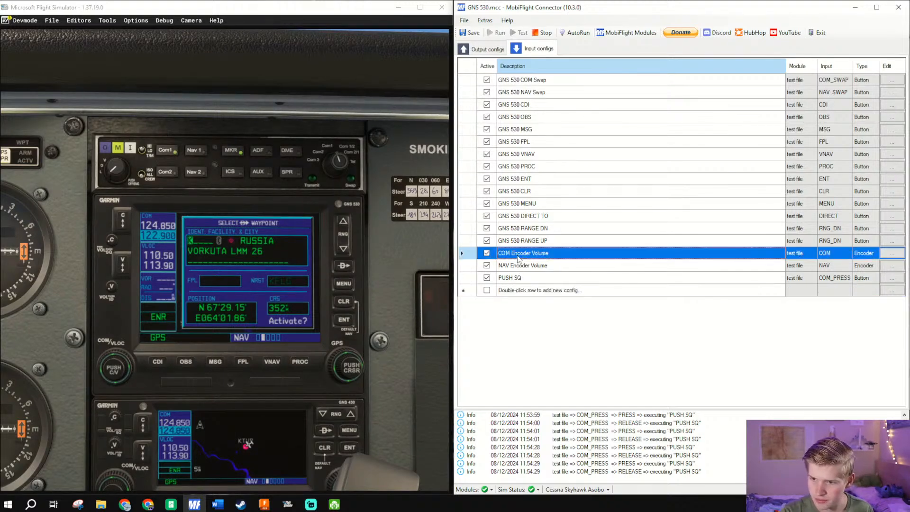
click(519, 254)
key(ctrl+c)
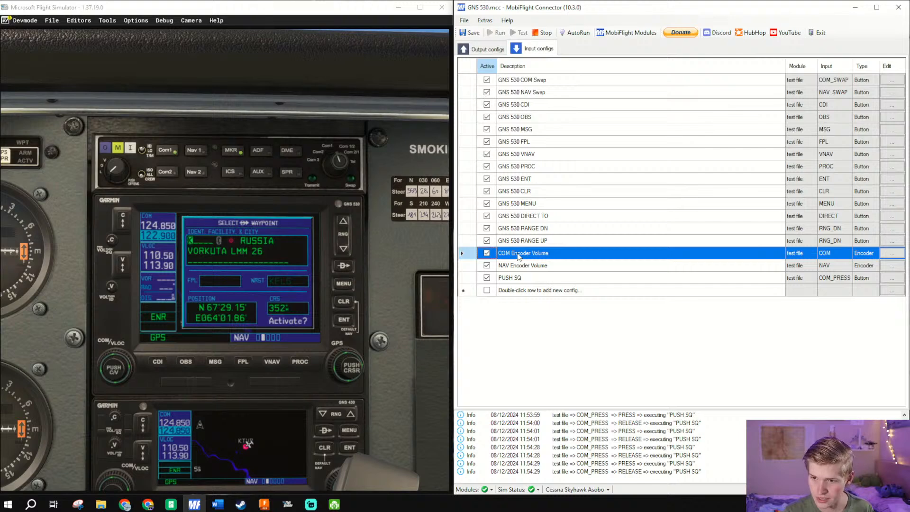
double_click(518, 256)
key(Home)
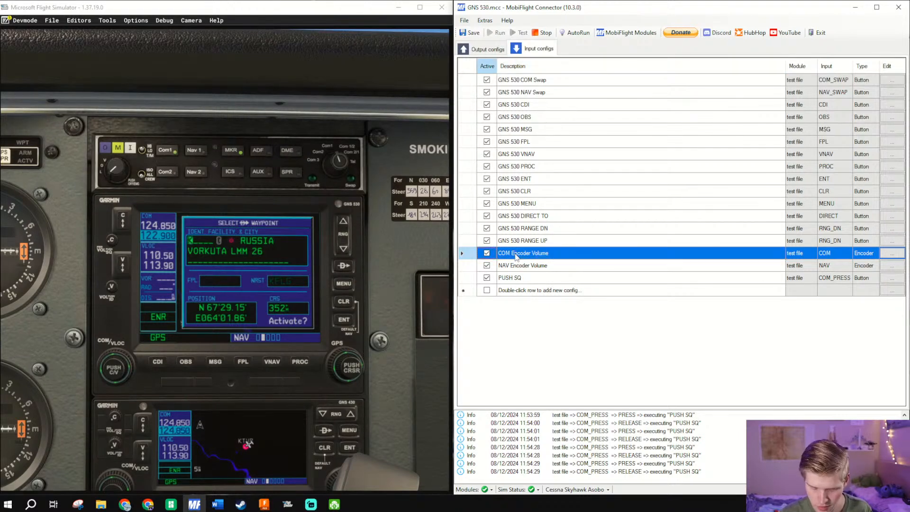
text(GNS)
key(Escape)
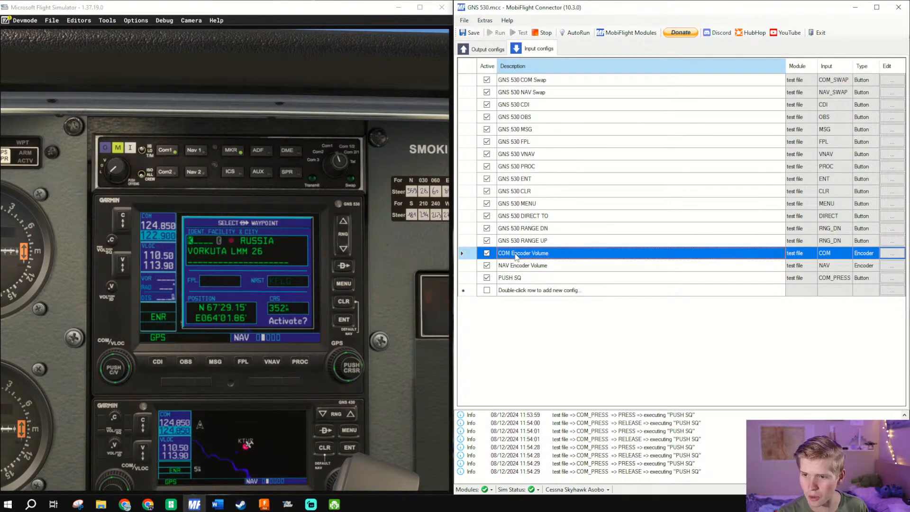
- Rename the COM Encoder Volume input config as GNS 530 COM Encoder Volume
click(516, 256)
text(GNS 53)
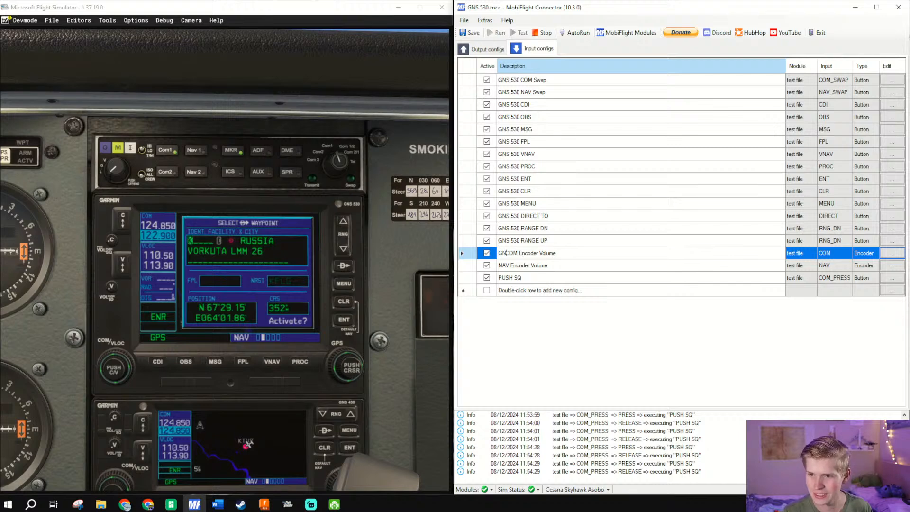
text(0)
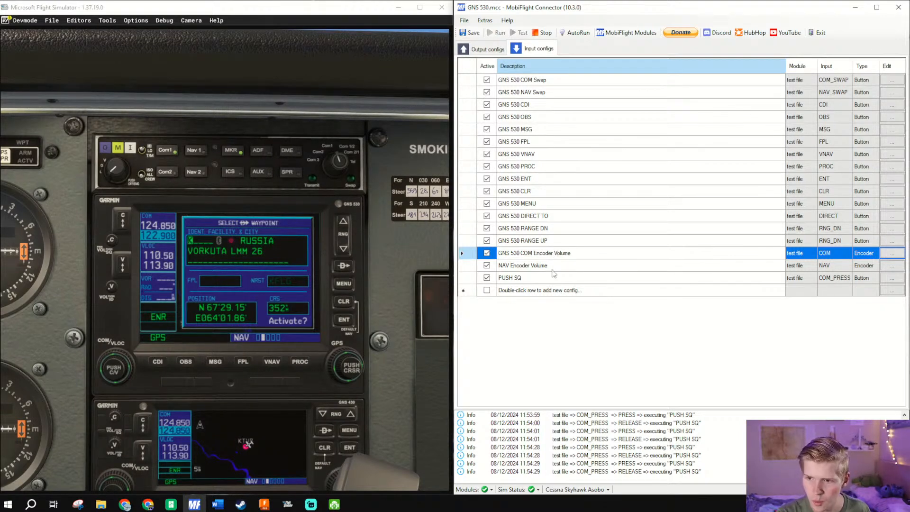
- Rename the NAV Encoder Volume input config as GNS 530 NAV Encoder Volume
double_click(553, 266)
click(554, 265)
text(G)
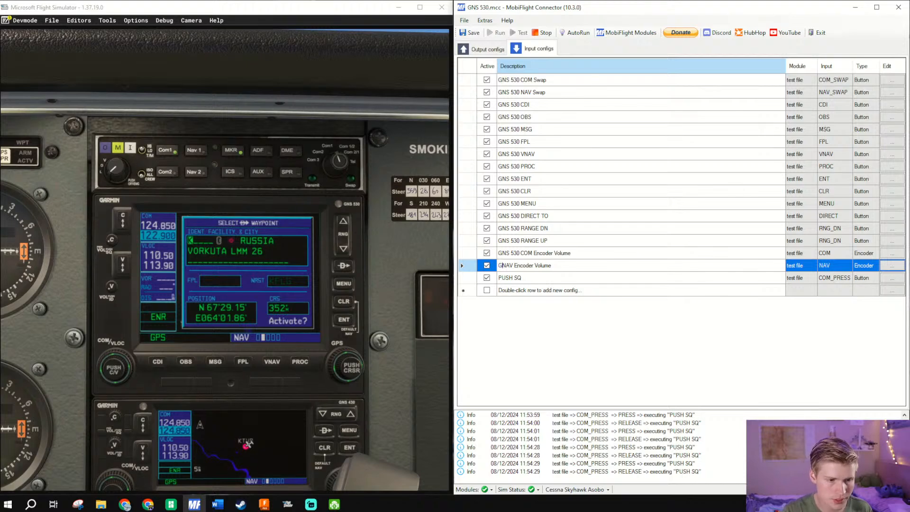
text(NS 530)
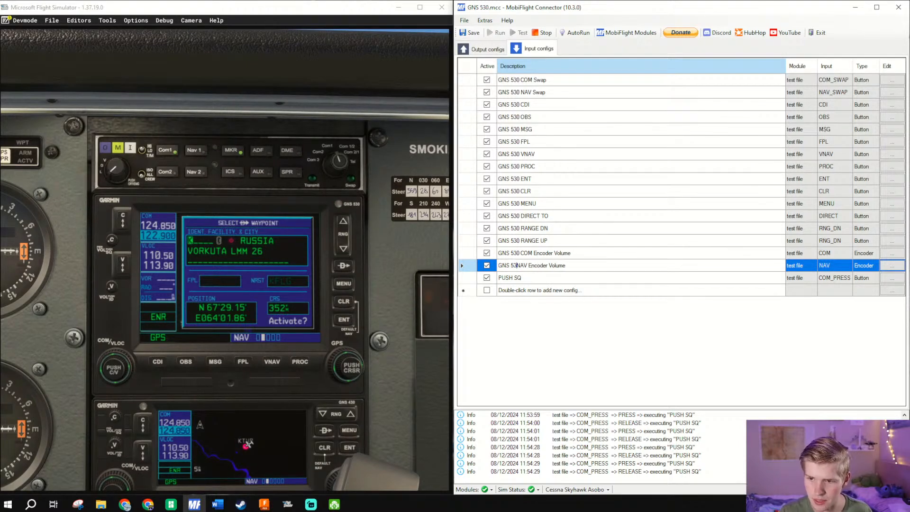
- Add the GNS 530 prefix to the PUSH SQ config's description so it reads GNS 530 PUSH SQ
click(552, 278)
click(551, 279)
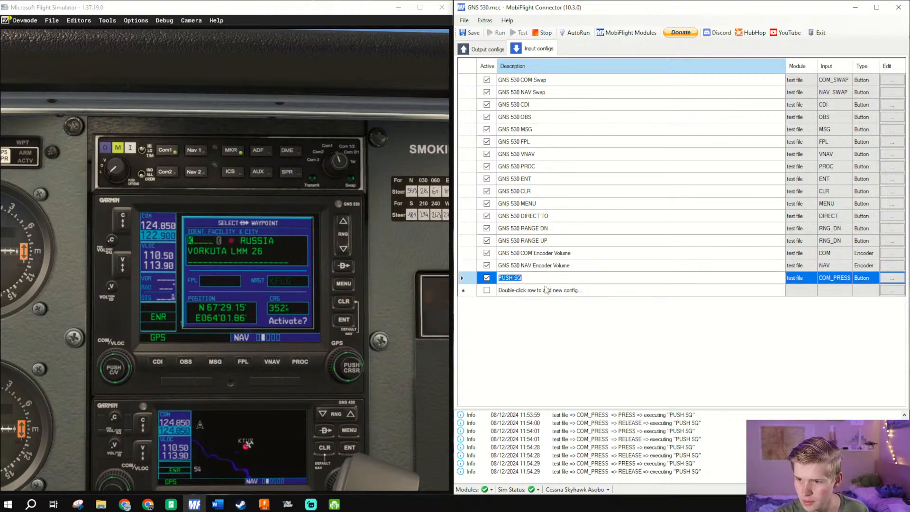
click(547, 277)
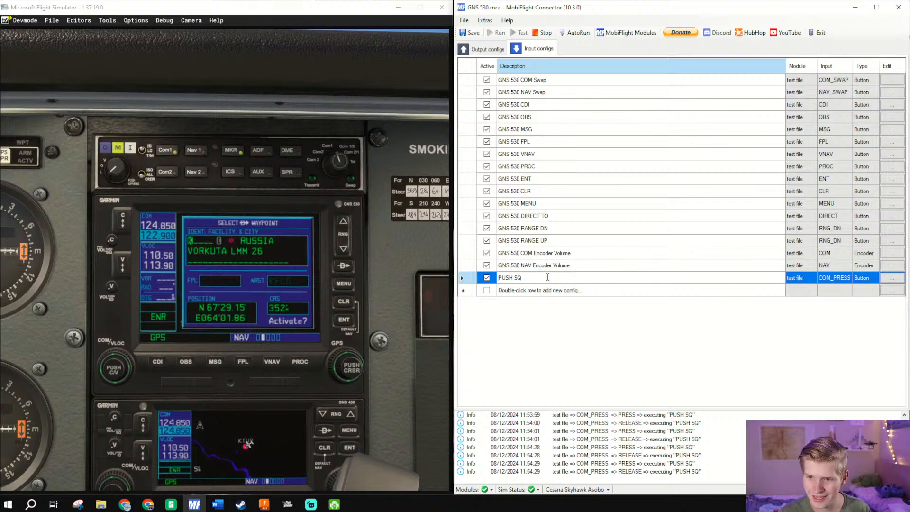
key(Home)
text(GNS 530)
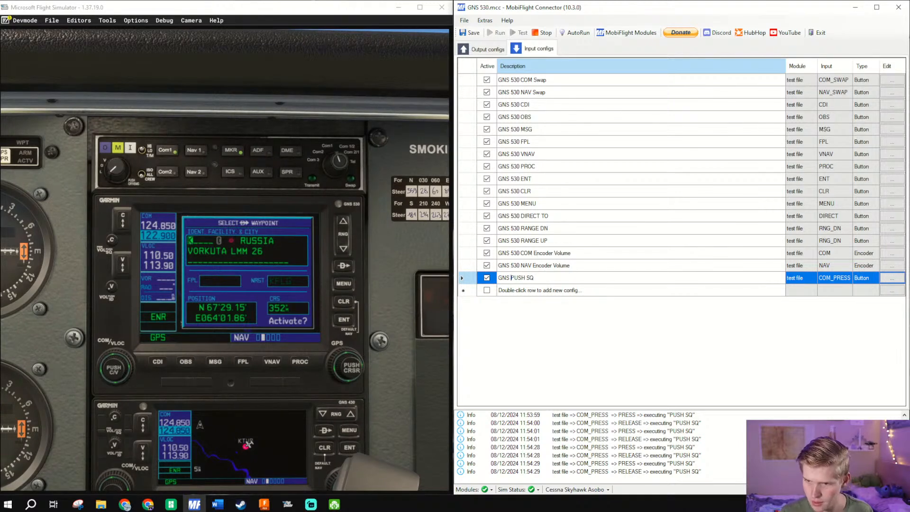
- Add a new input config described as GNS 530 PUSH ID
double_click(560, 291)
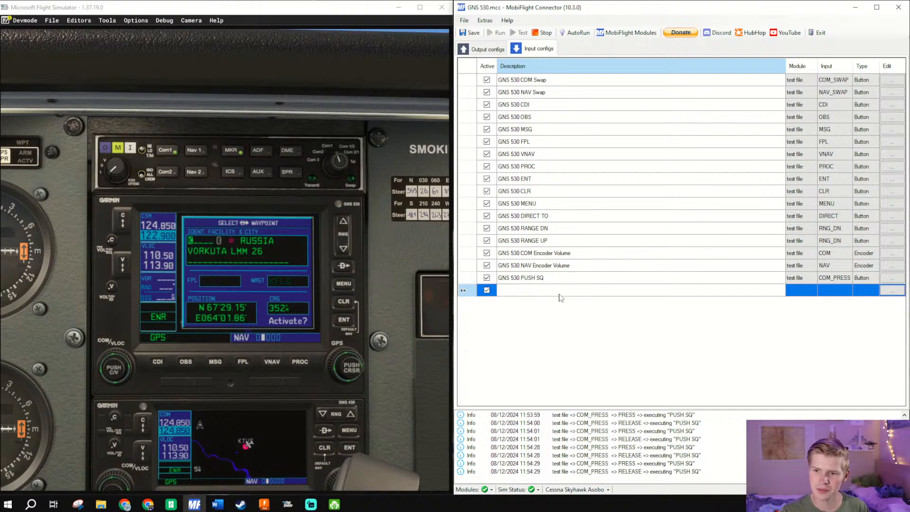
text(GNS 530)
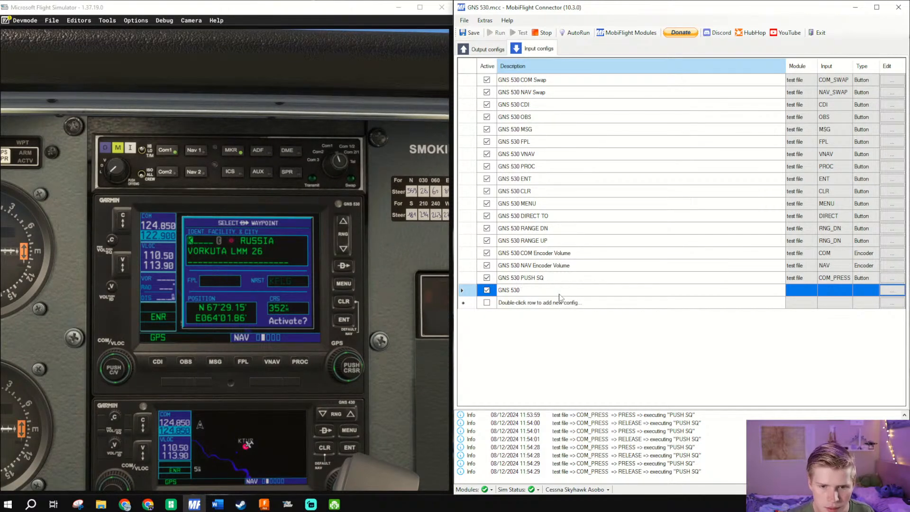
text( PU)
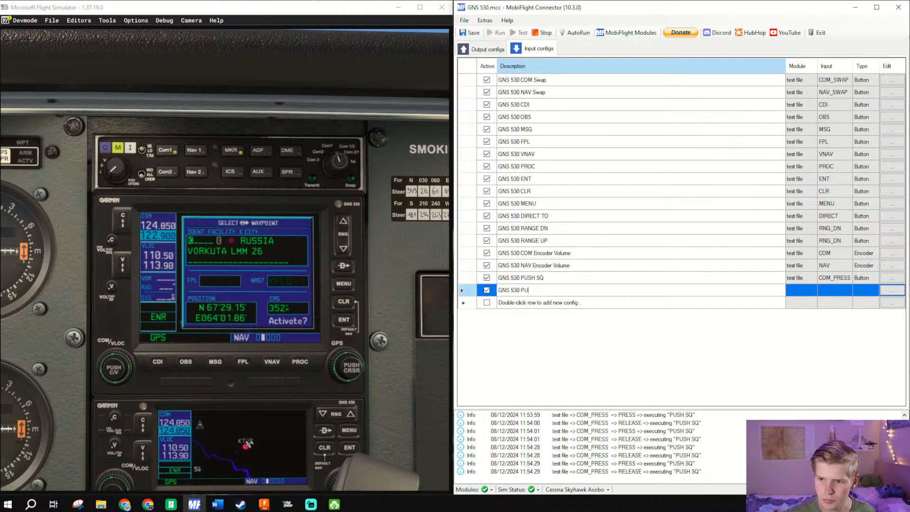
text(SH ID)
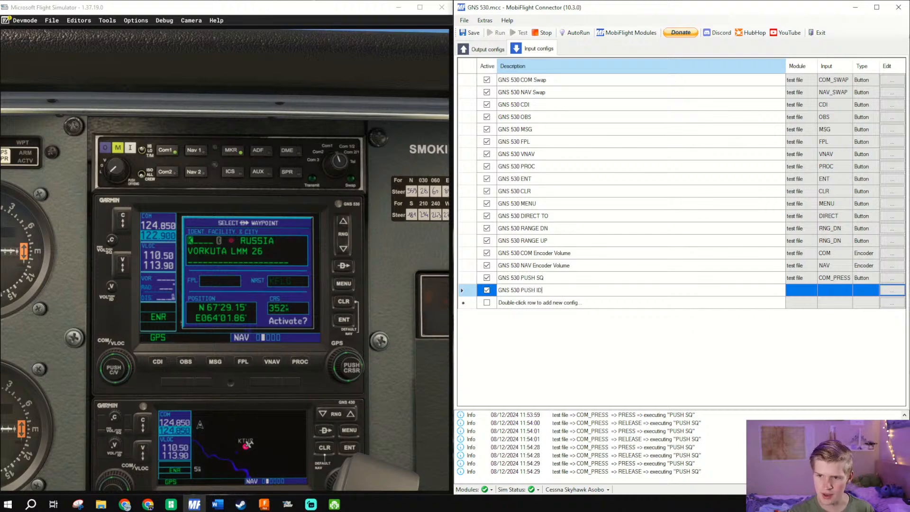
- Scan for the NAV_PRESS input for GNS 530 PUSH ID and set its On Press action type to Microsoft Flight Simulator 2020
click(893, 291)
click(716, 134)
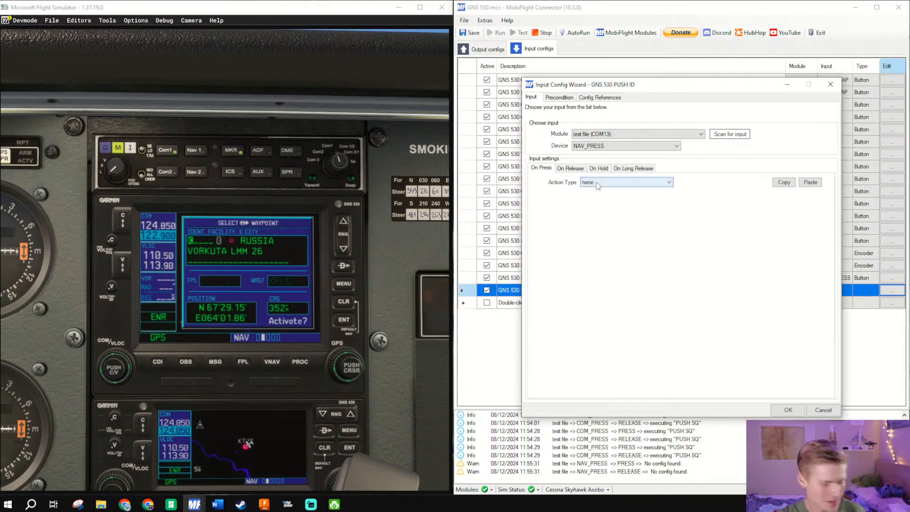
click(612, 184)
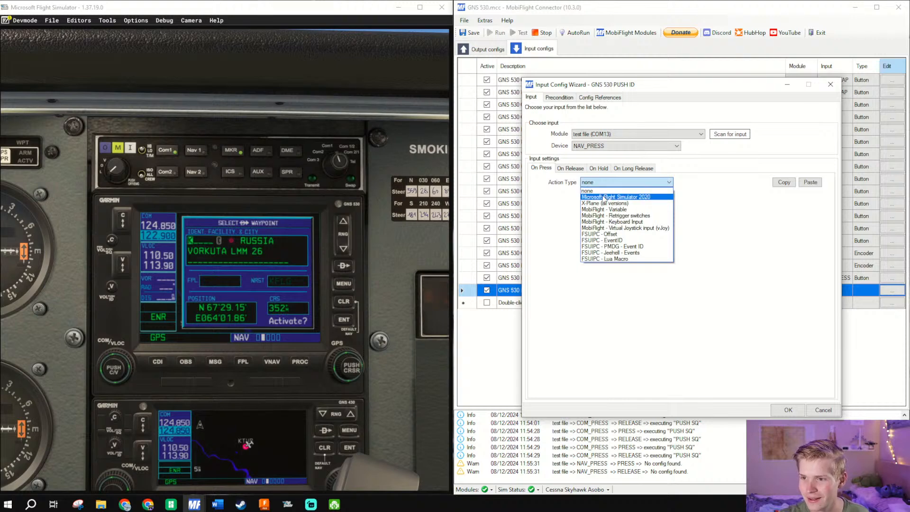
click(613, 195)
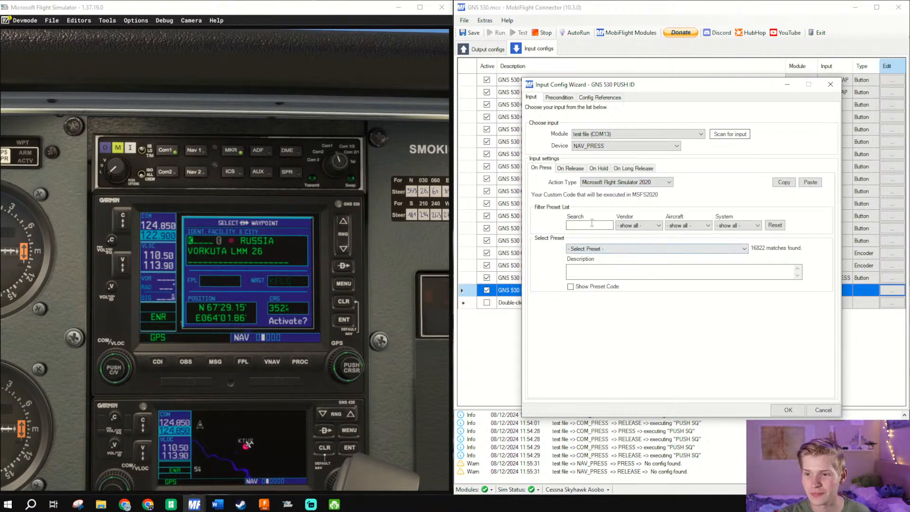
click(592, 223)
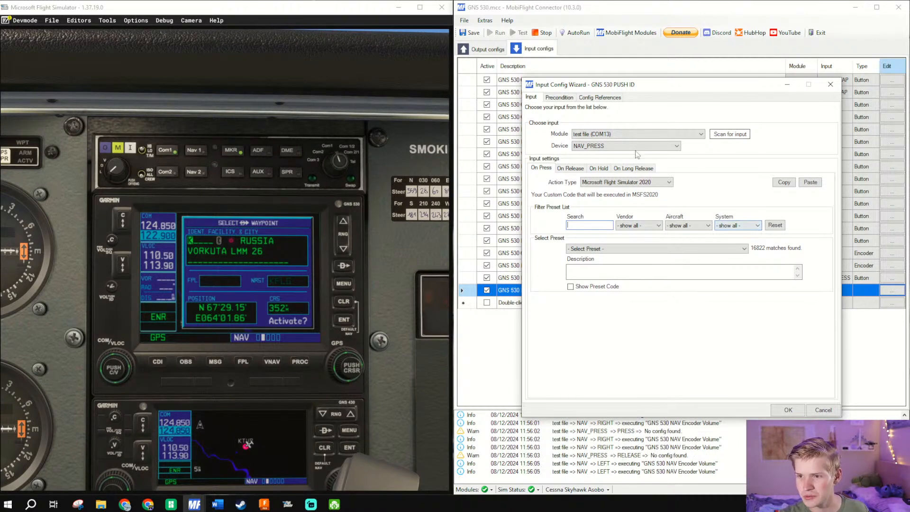
click(743, 135)
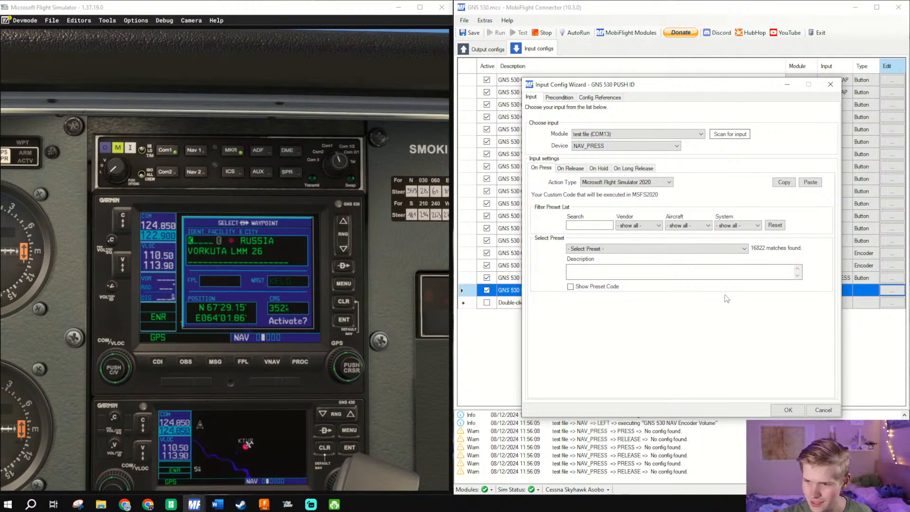
- Search the presets for id and filter the aircraft to Generic
click(713, 250)
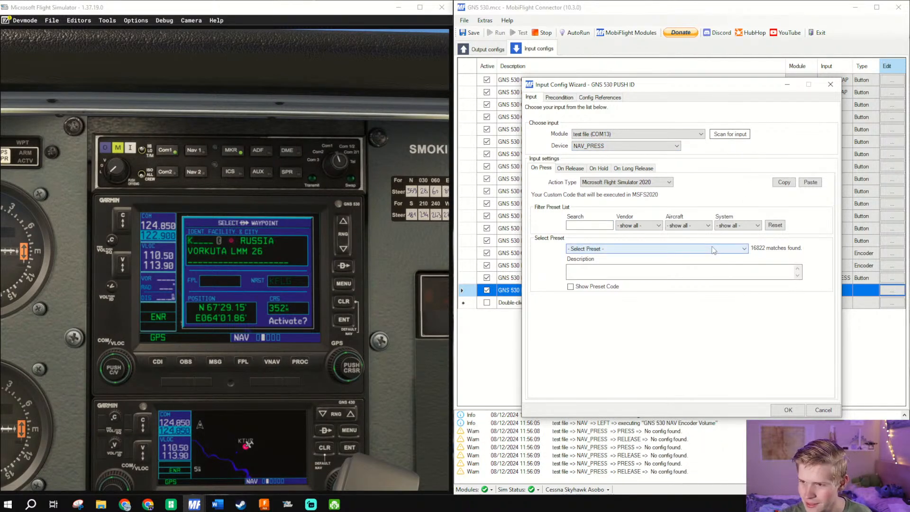
click(581, 224)
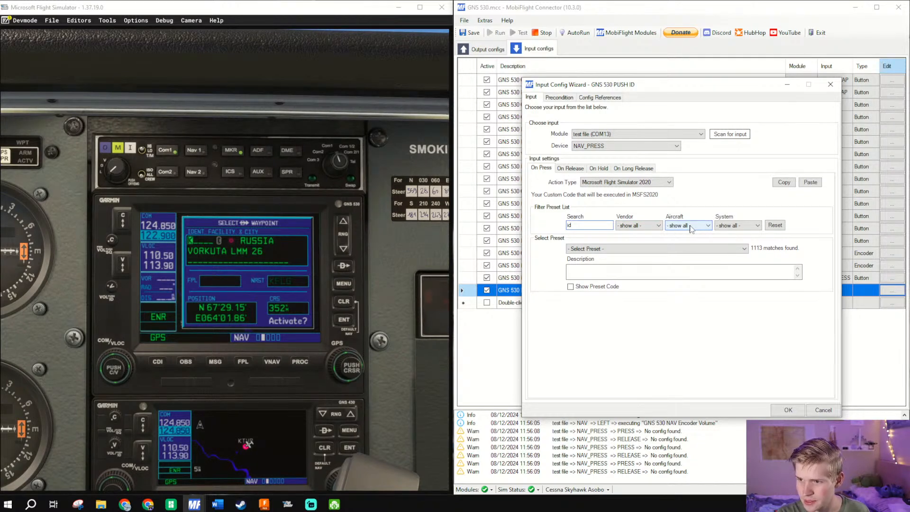
click(691, 228)
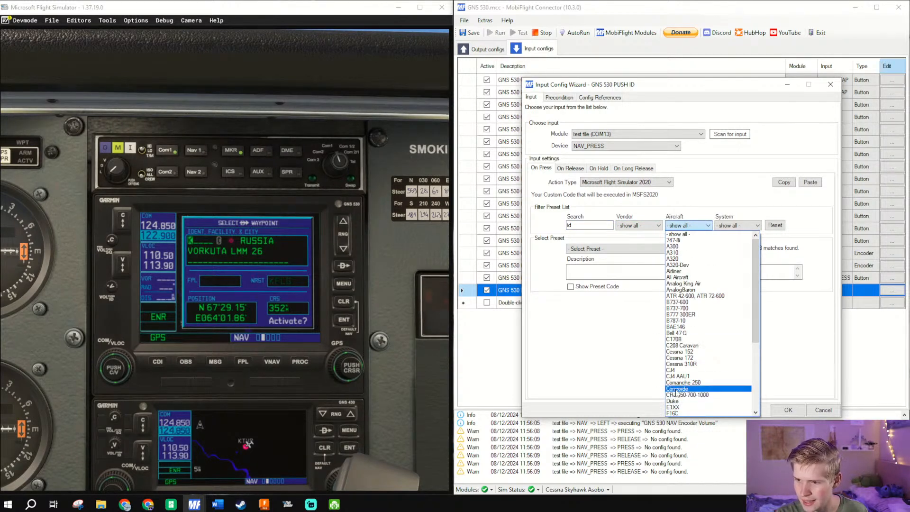
scroll(677, 403, down, 3)
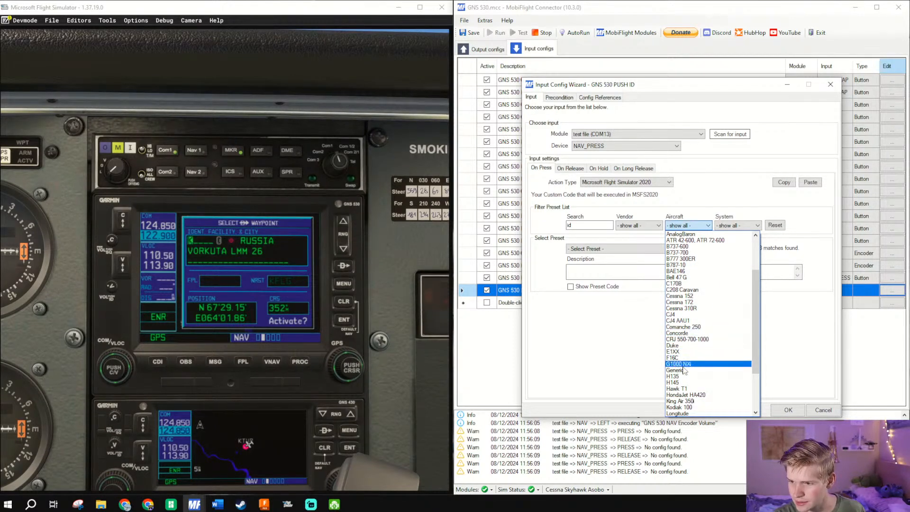
click(684, 371)
- Choose the AS530_PushID preset for NAV_PRESS and confirm the GNS 530 PUSH ID config
click(716, 251)
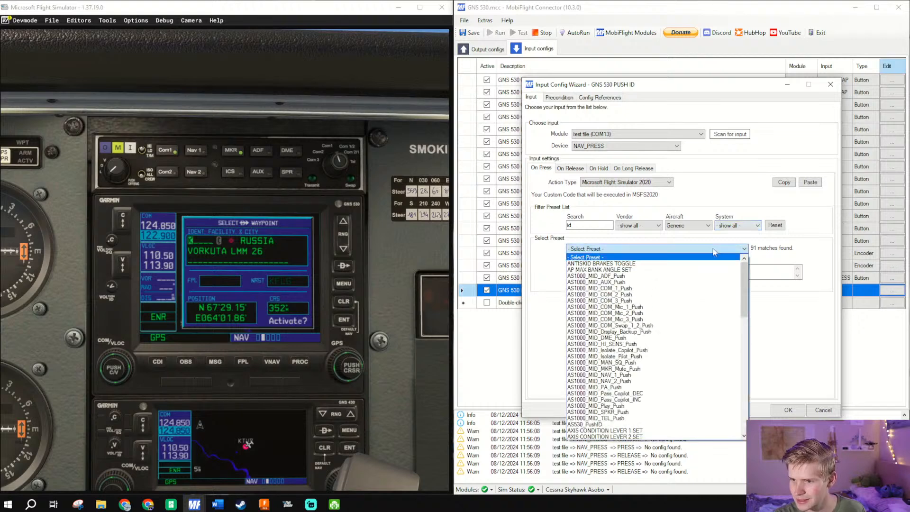
drag(744, 272, 752, 294)
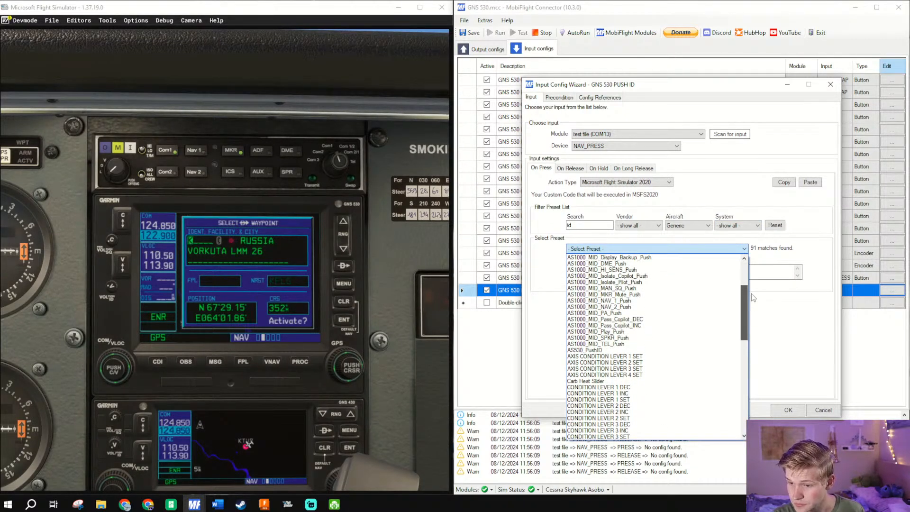
click(661, 350)
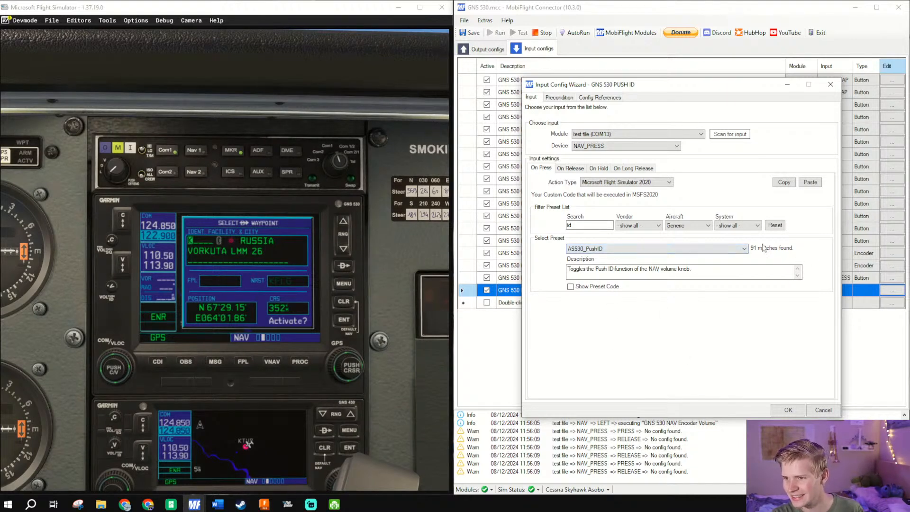
click(788, 410)
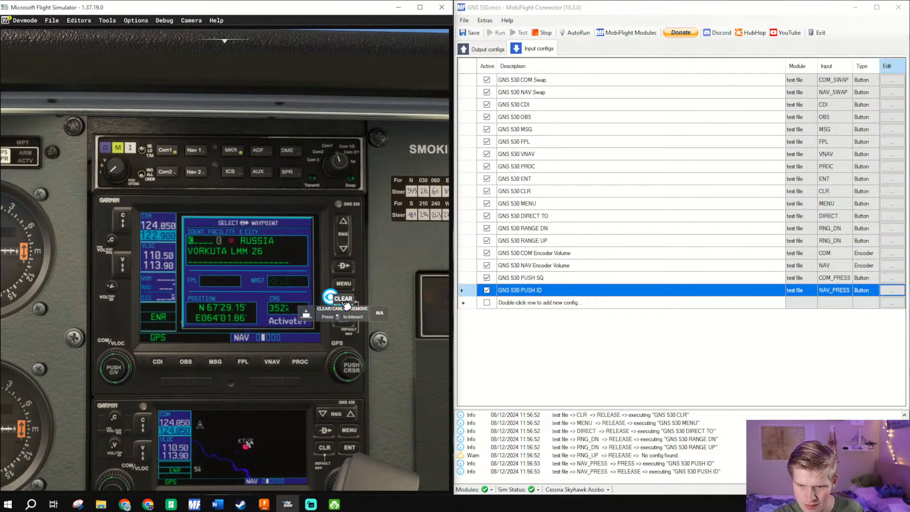
- Switch to Microsoft Flight Simulator and test the MENU, MSG and Direct-To buttons on the cockpit's GNS 530
click(345, 284)
click(345, 284)
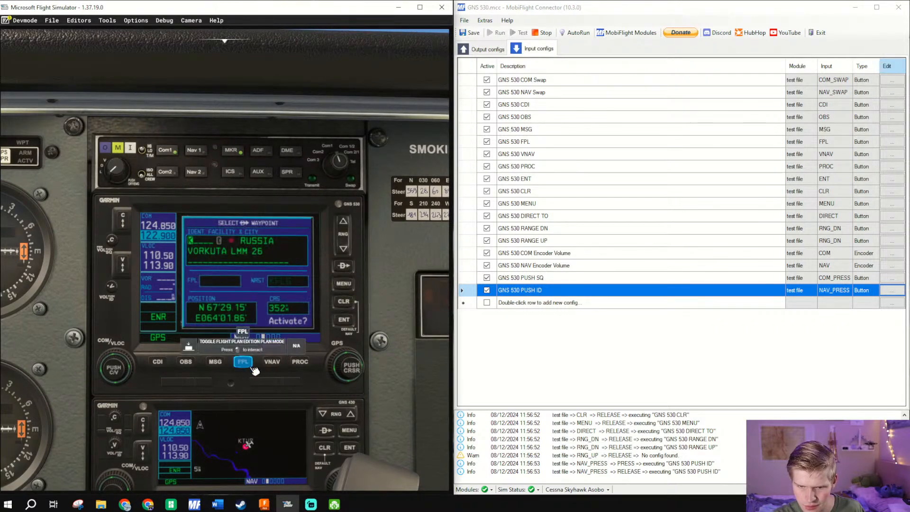
click(215, 362)
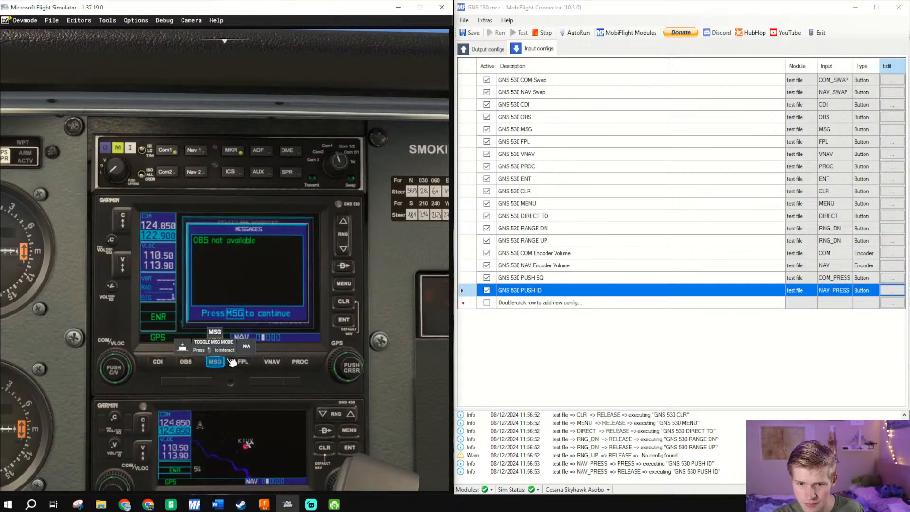
click(231, 361)
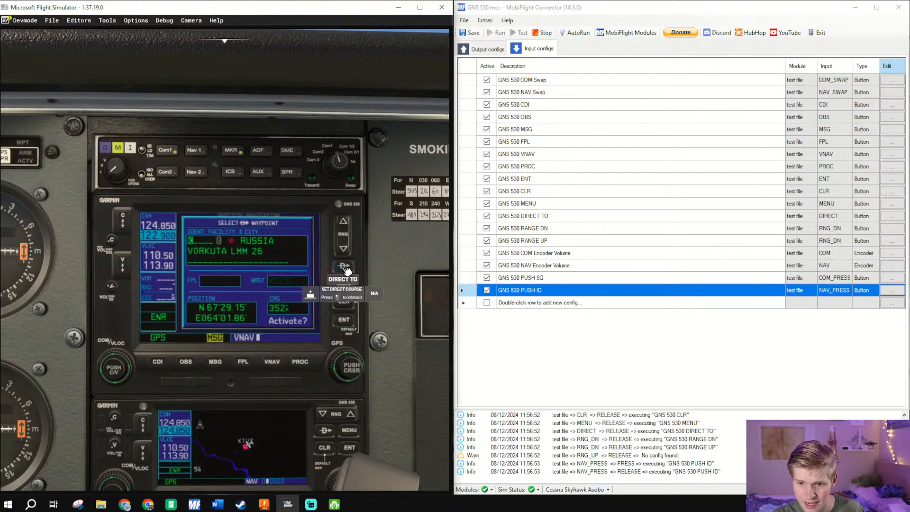
click(352, 286)
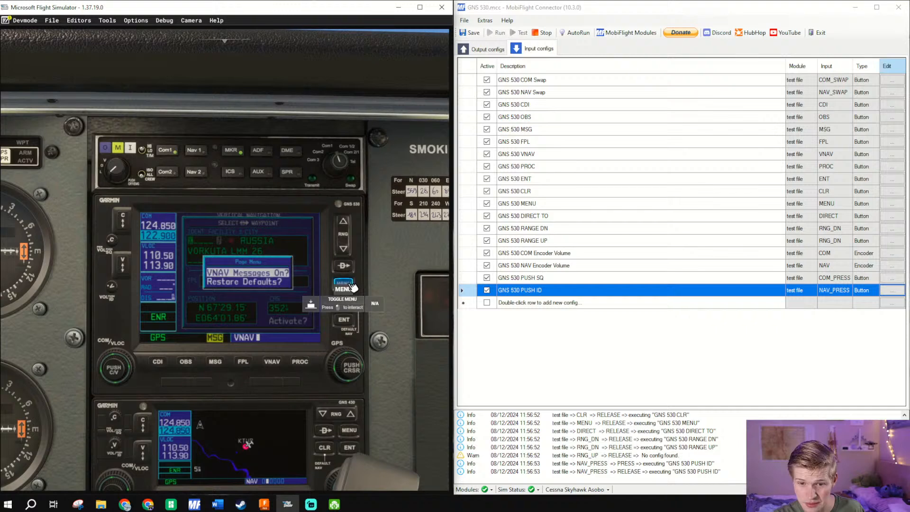
click(352, 286)
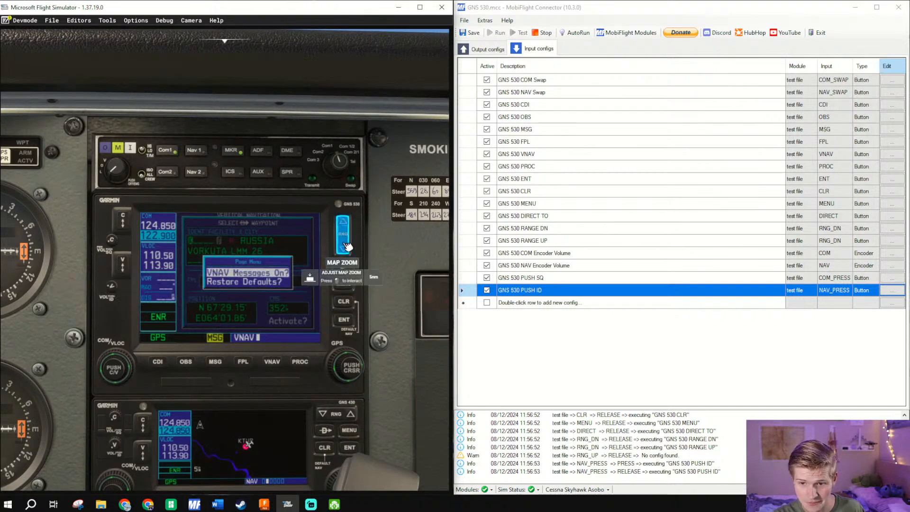
click(344, 267)
click(352, 269)
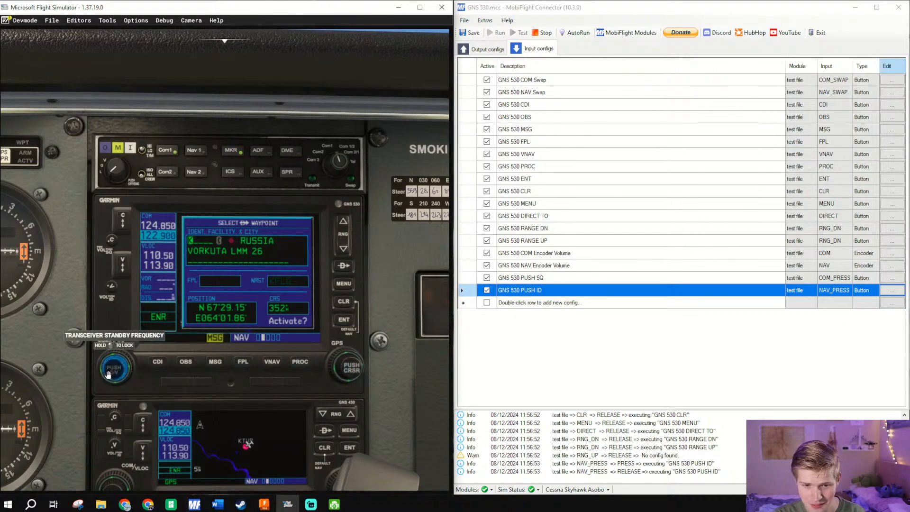
- Test the CDI, MSG and FPL buttons on the cockpit's GNS 530, opening and closing the messages page
click(158, 363)
click(215, 362)
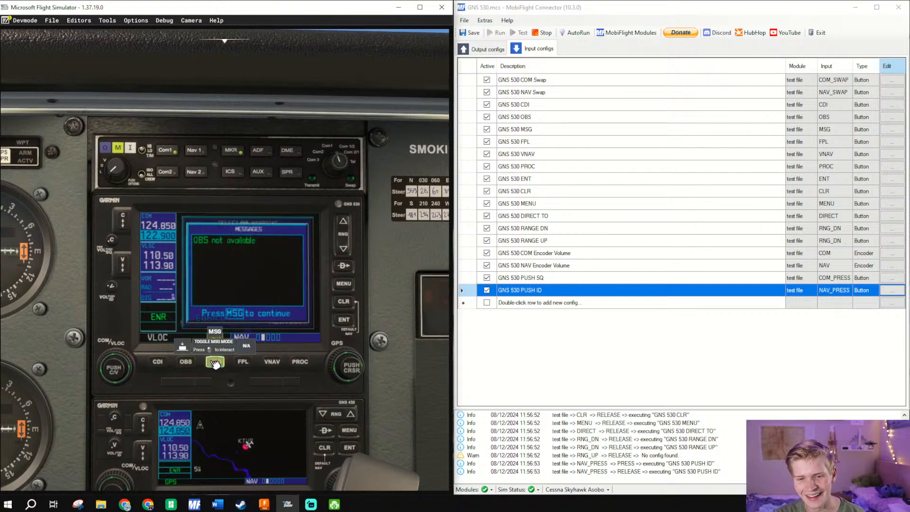
click(215, 362)
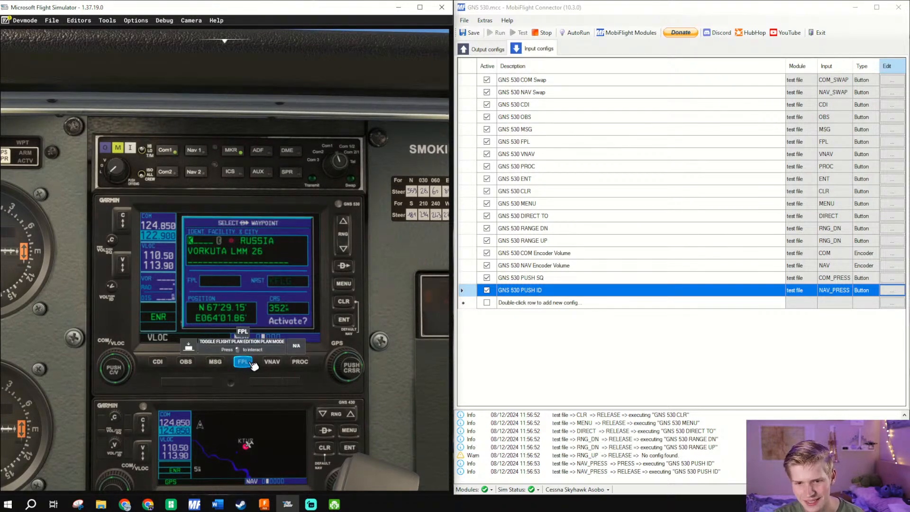
click(242, 363)
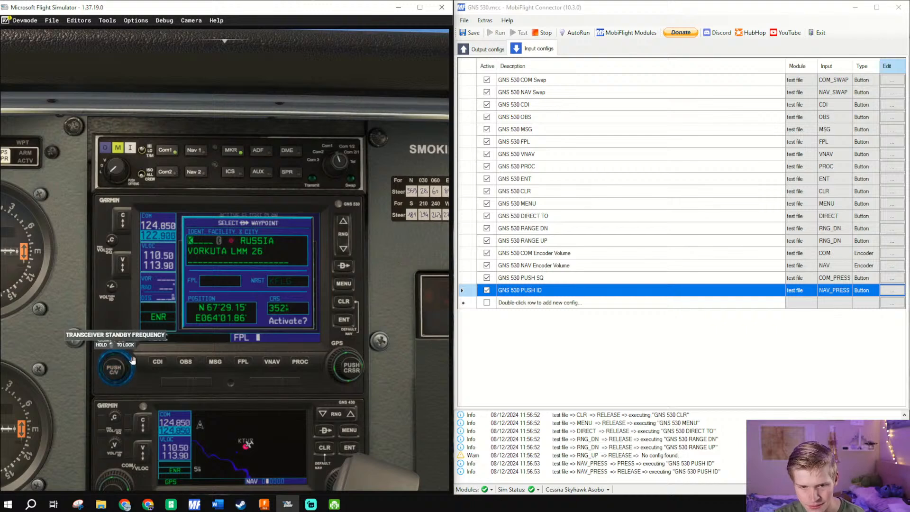
- Try the GNS 530's COM/VLOC standby frequency knob and its GPS page and cursor knob in the cockpit
scroll(111, 370, up, 12)
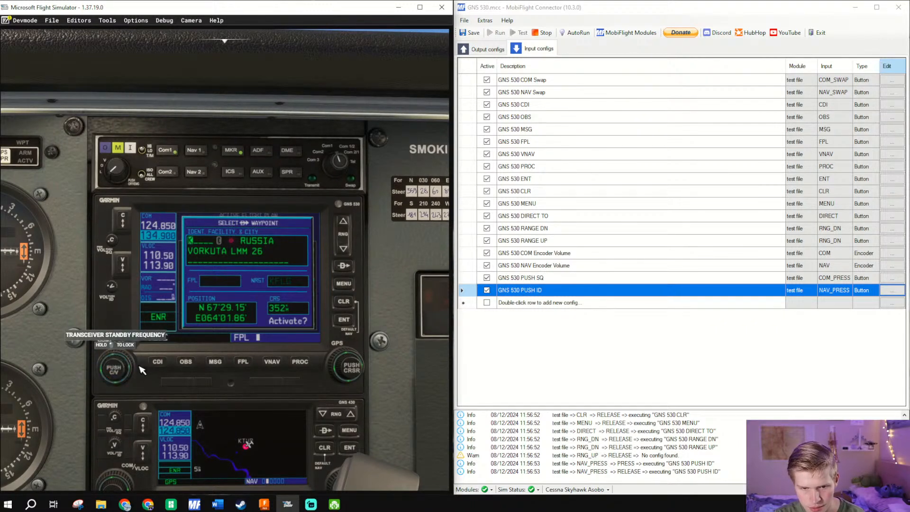
scroll(135, 365, up, 1)
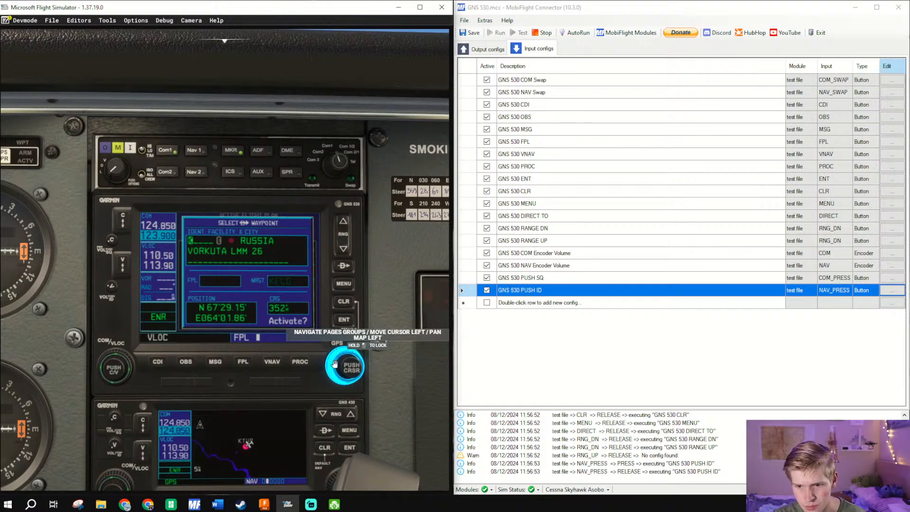
click(334, 364)
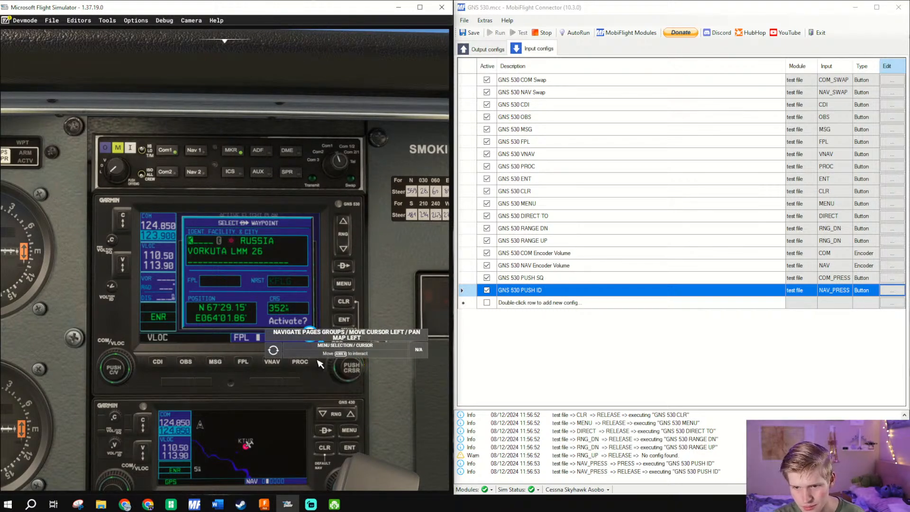
right_click(331, 365)
drag(313, 283, 199, 336)
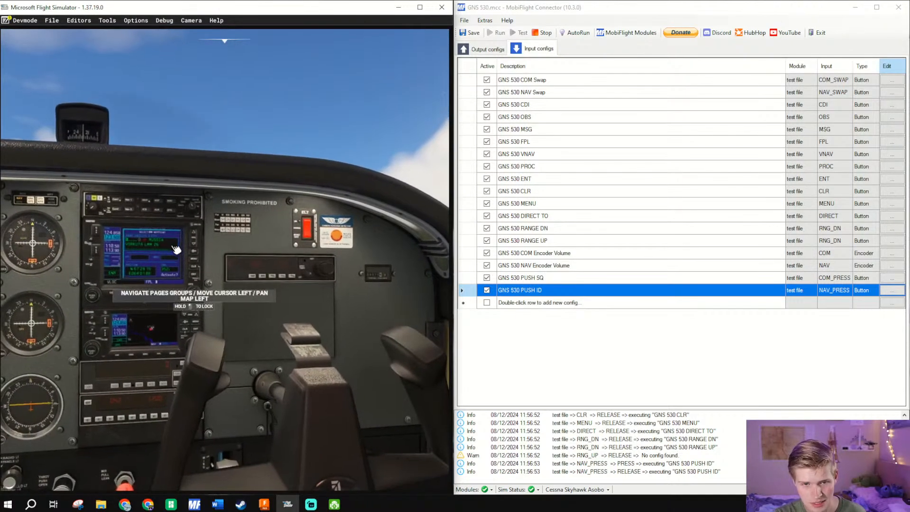
- Frame the GNS 530 up close in the simulator's cockpit view
scroll(187, 285, up, 5)
drag(131, 267, 148, 269)
scroll(235, 273, up, 5)
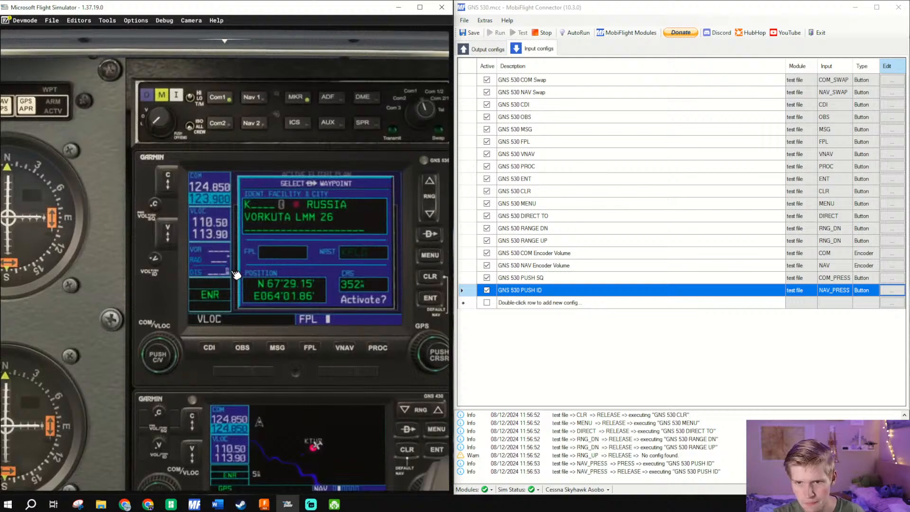
key(Right)
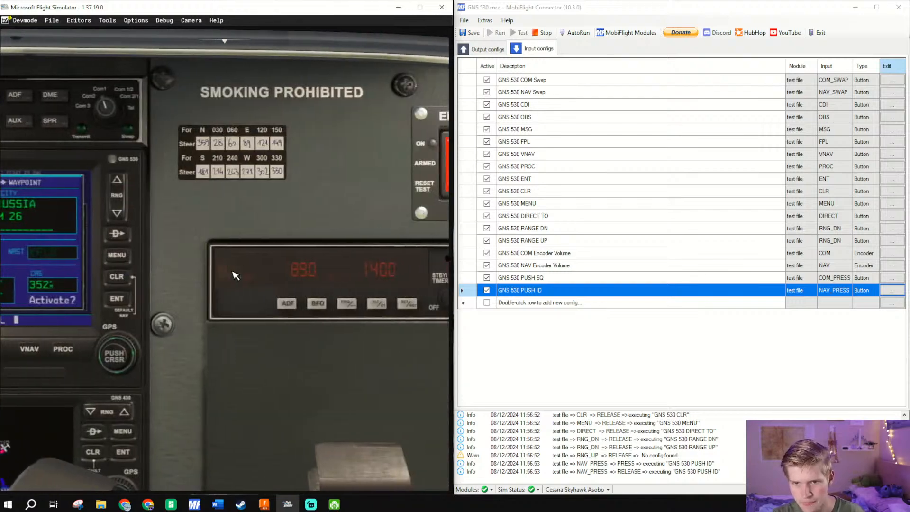
key(Left)
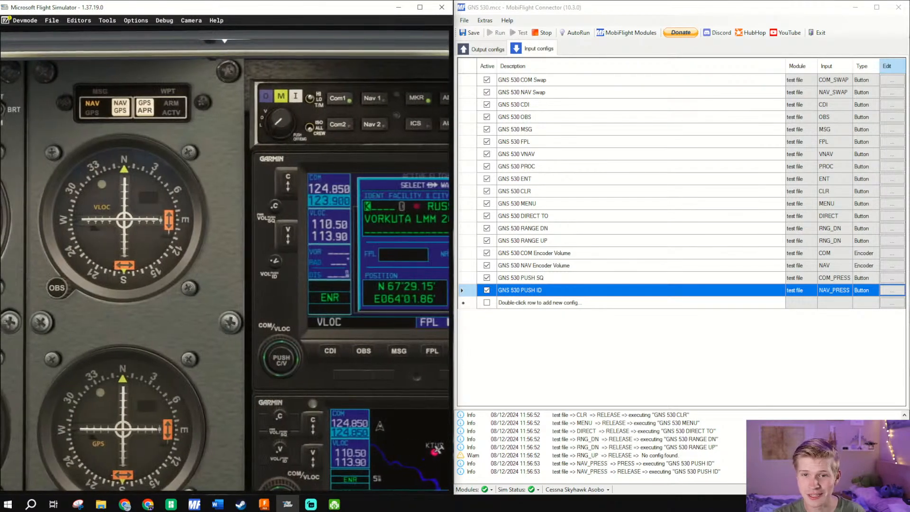
scroll(246, 263, up, 5)
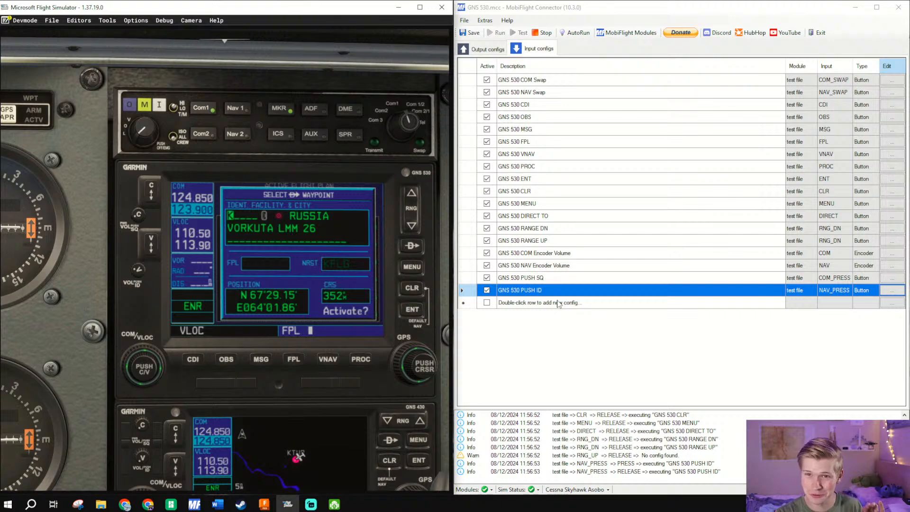
- Switch to MobiFlight Connector and add a new input config named GNS 530 Left Fine
double_click(556, 304)
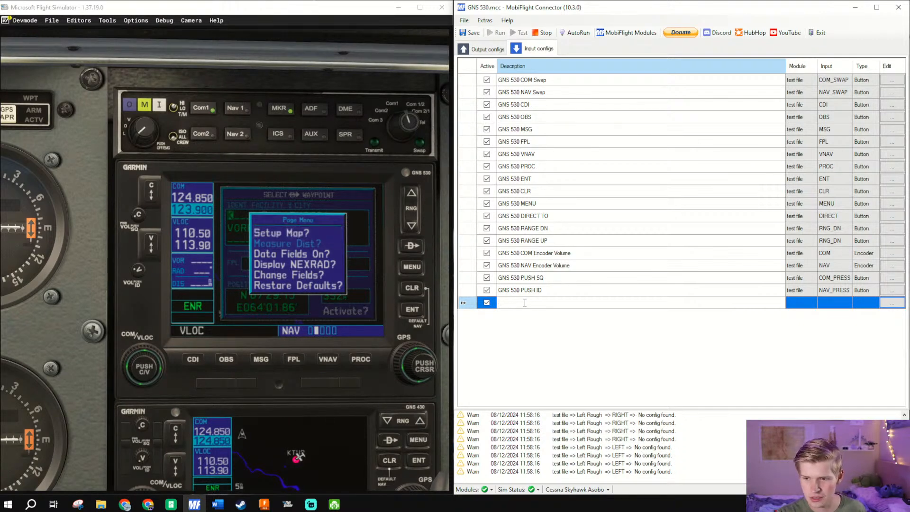
text(GNS 530)
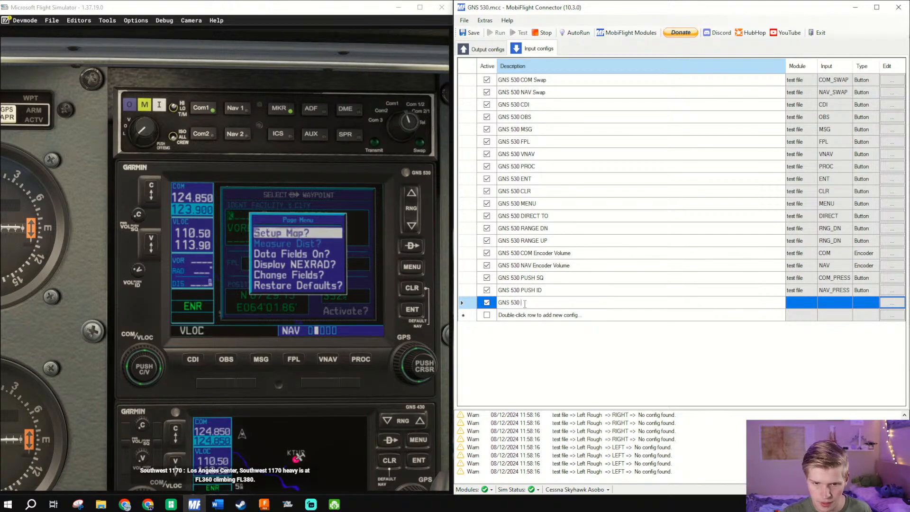
text( Left Fine)
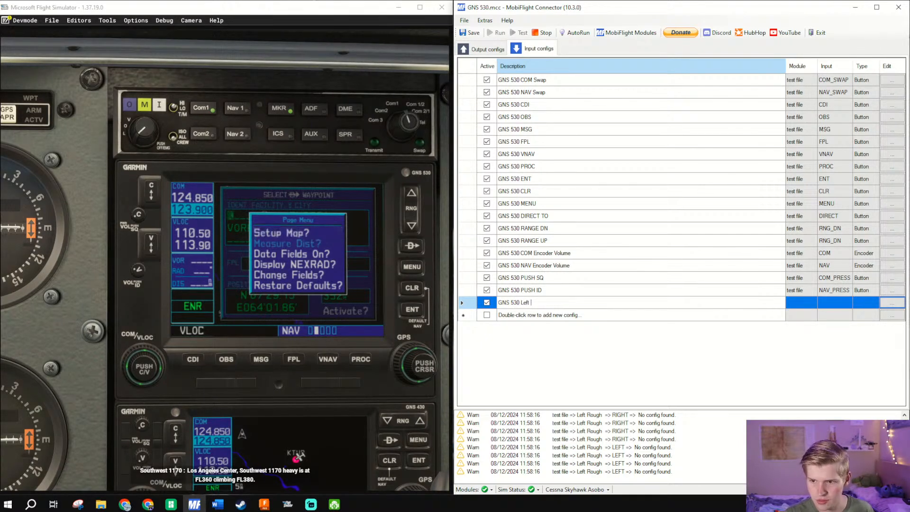
- Assign the scanned Left Fine encoder to the config and set its on-left action type to Microsoft Flight Simulator 2020
click(892, 303)
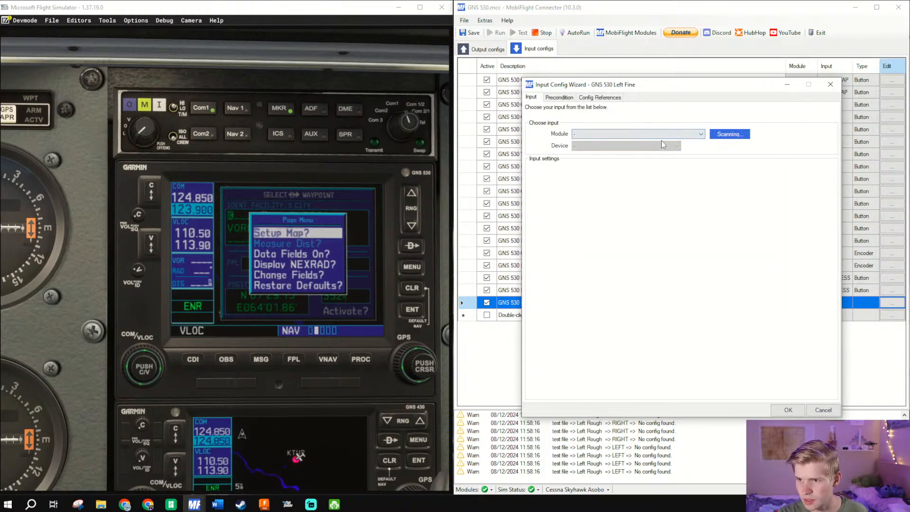
click(609, 182)
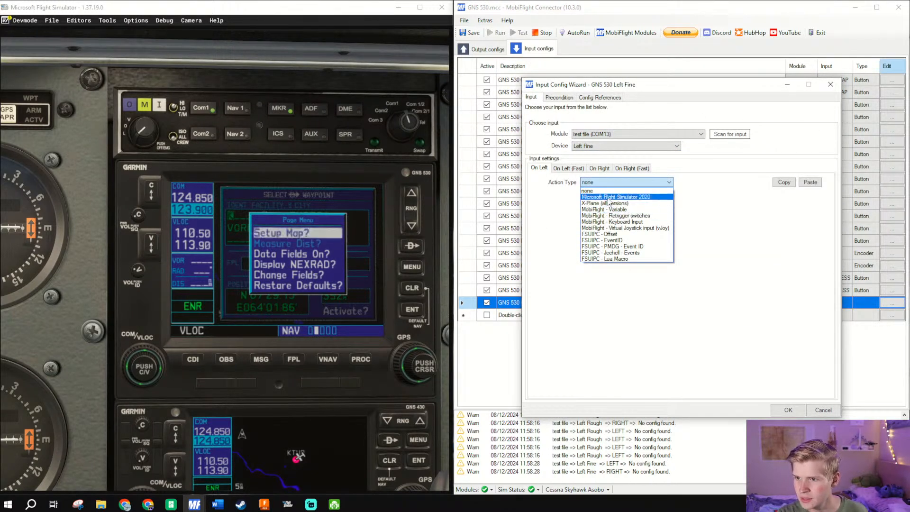
click(610, 197)
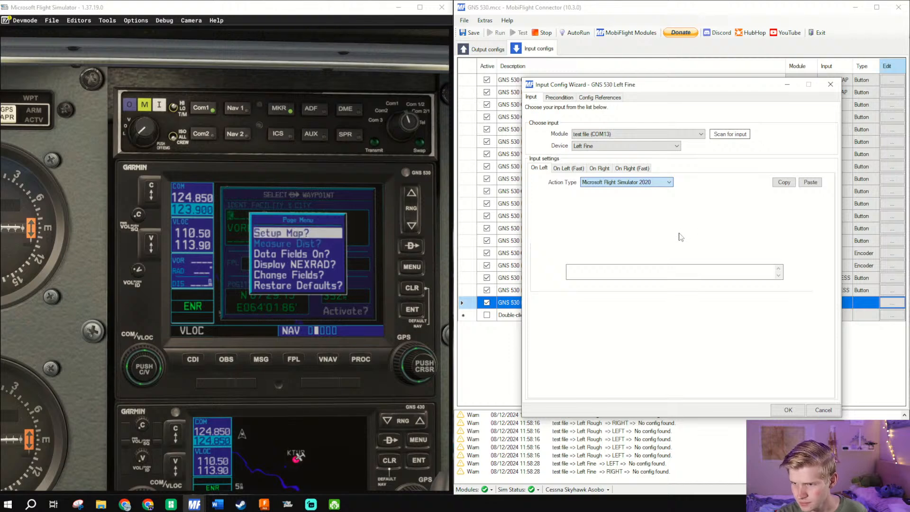
- Filter the on-left presets to the Avionics system and the search term AS530
click(719, 226)
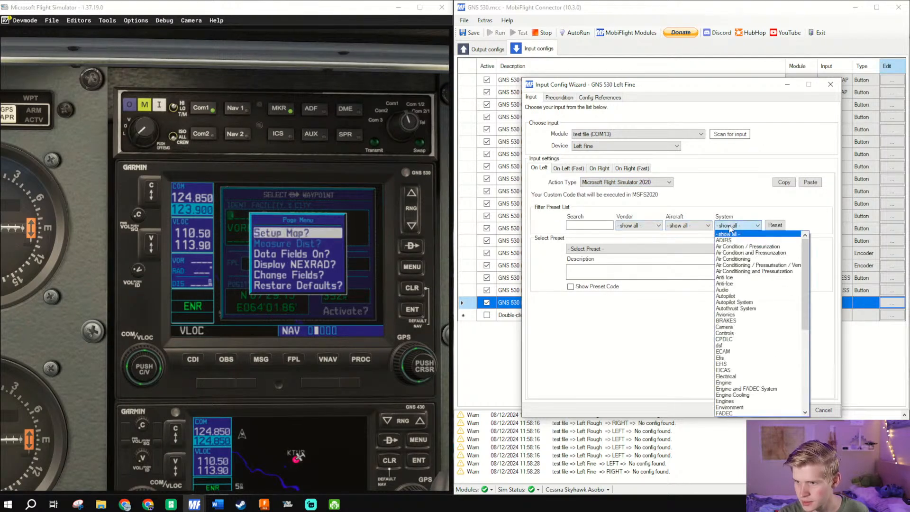
click(726, 315)
click(684, 250)
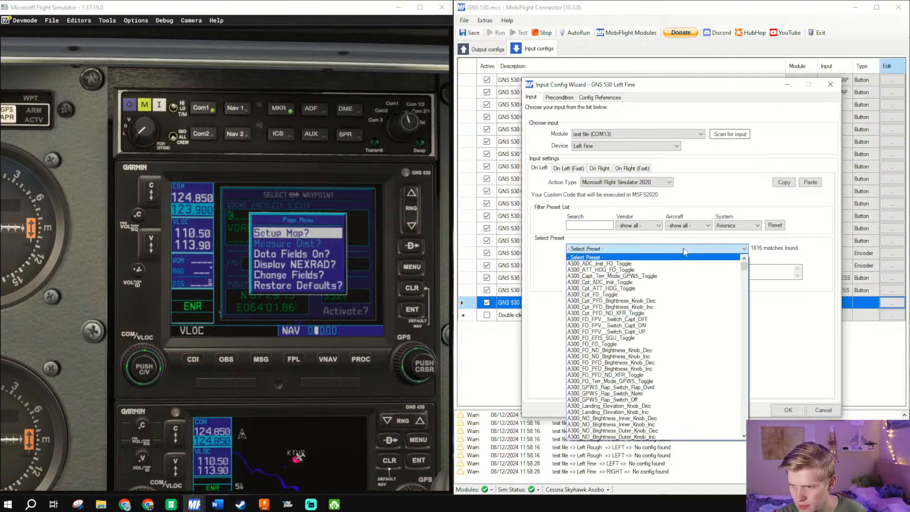
click(588, 225)
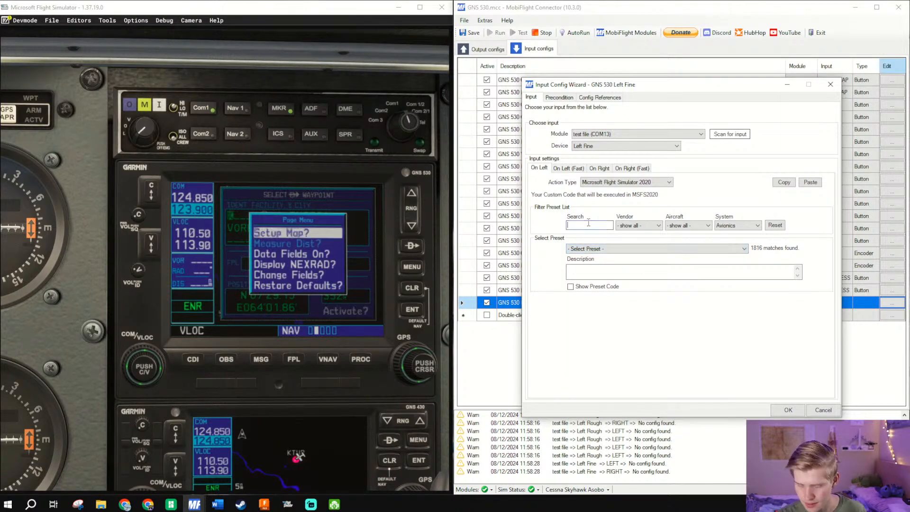
text(AS530)
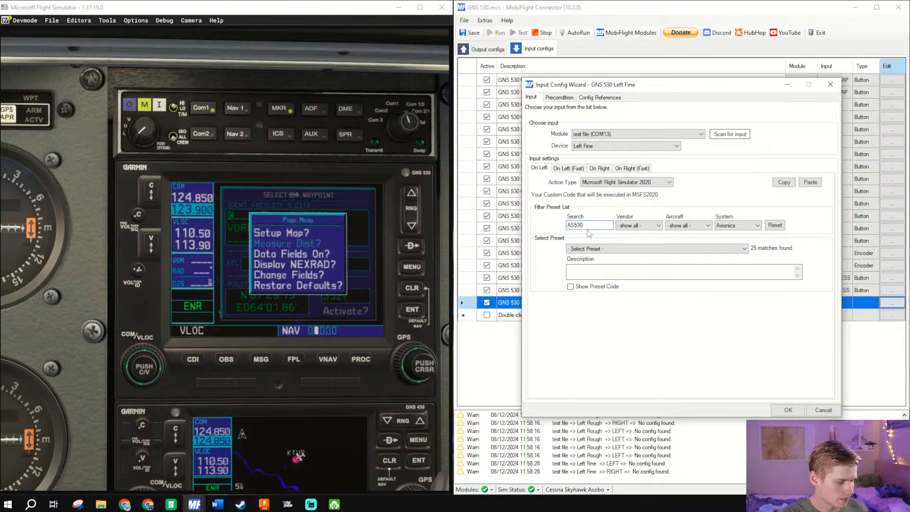
- Choose the AS530_LeftSmallKnob_Left preset for Left Fine's left turn and copy the action
click(588, 250)
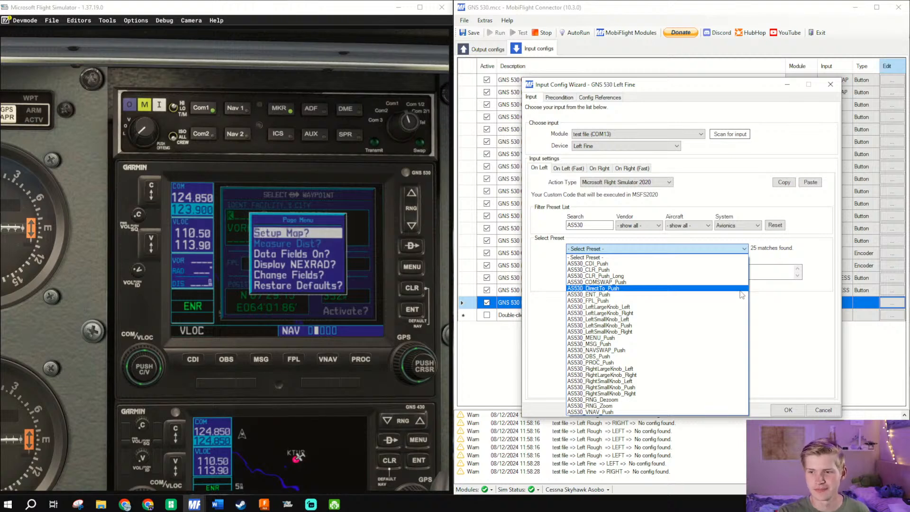
click(138, 181)
scroll(86, 165, up, 3)
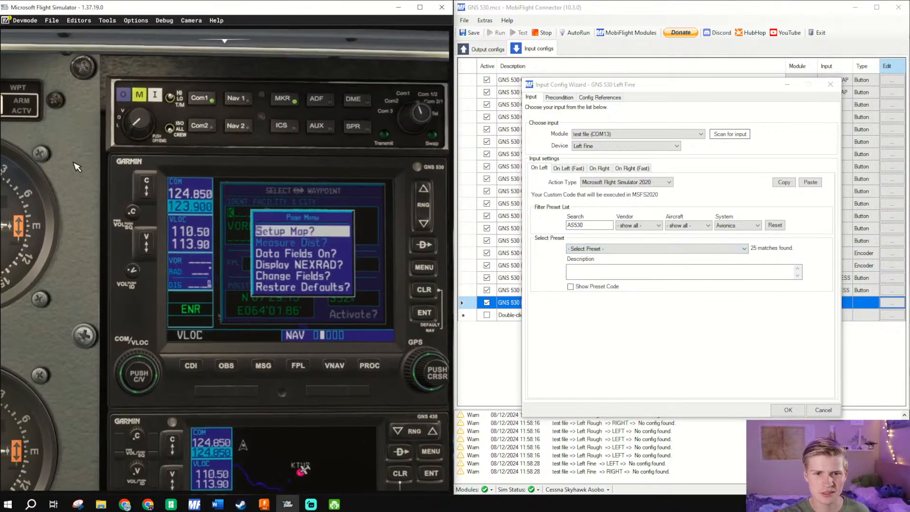
drag(86, 165, 98, 161)
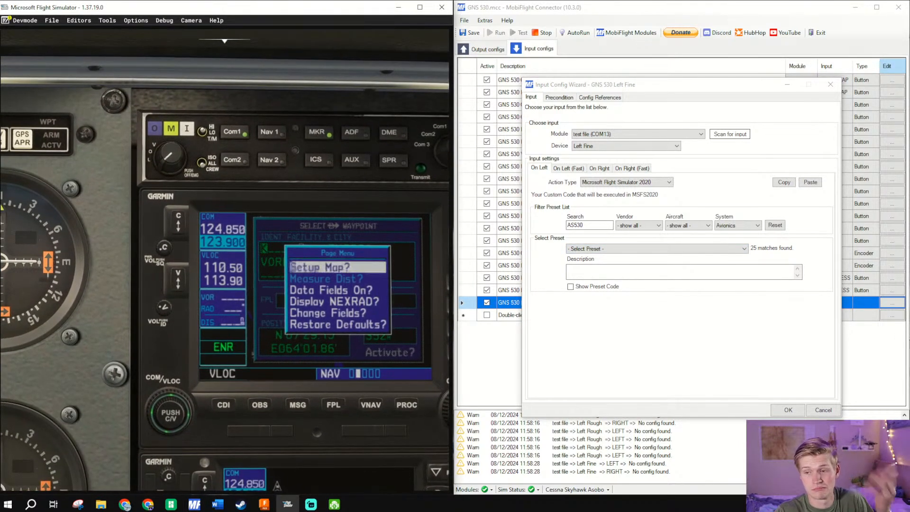
click(664, 250)
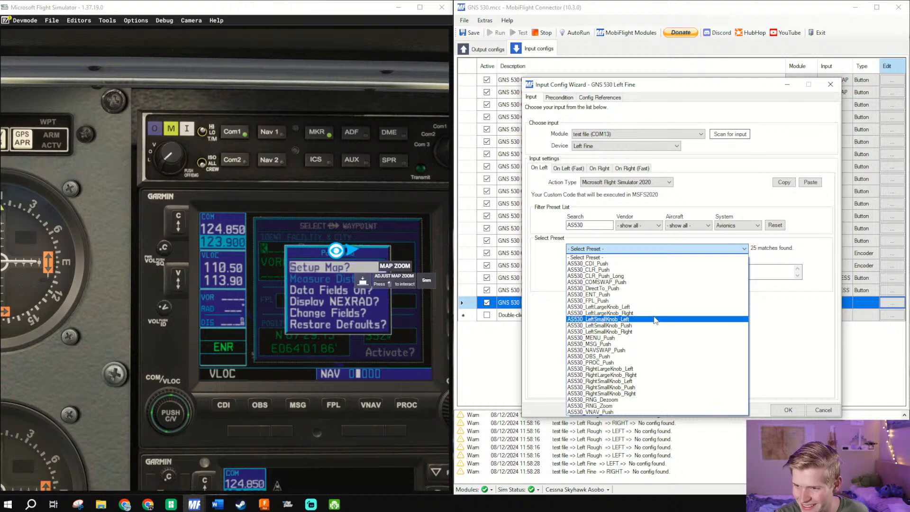
click(649, 321)
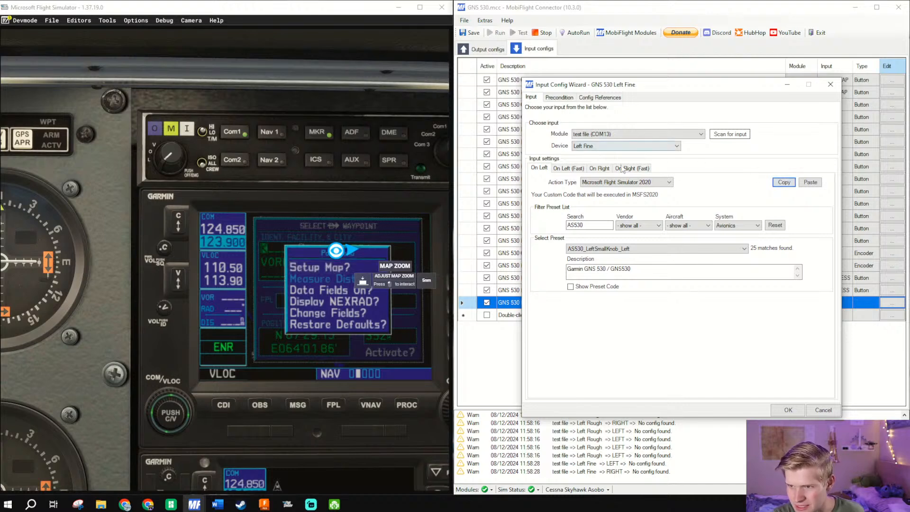
- Paste the action into Left Fine's right turn, change its preset to AS530_LeftSmallKnob_Right and confirm the config
click(599, 168)
click(810, 182)
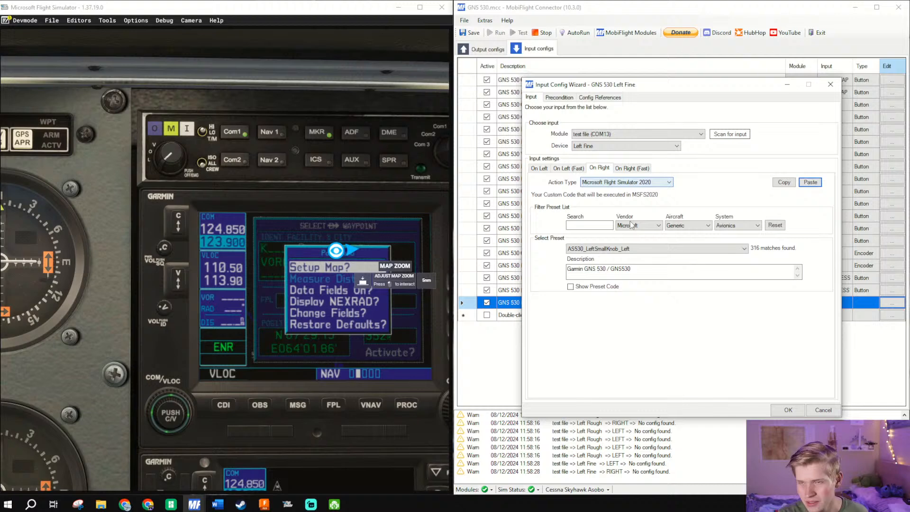
click(636, 250)
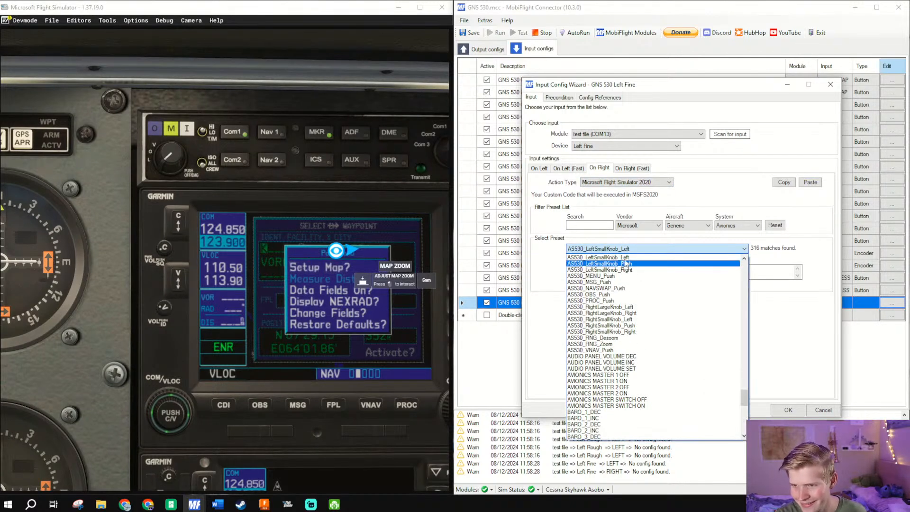
click(620, 270)
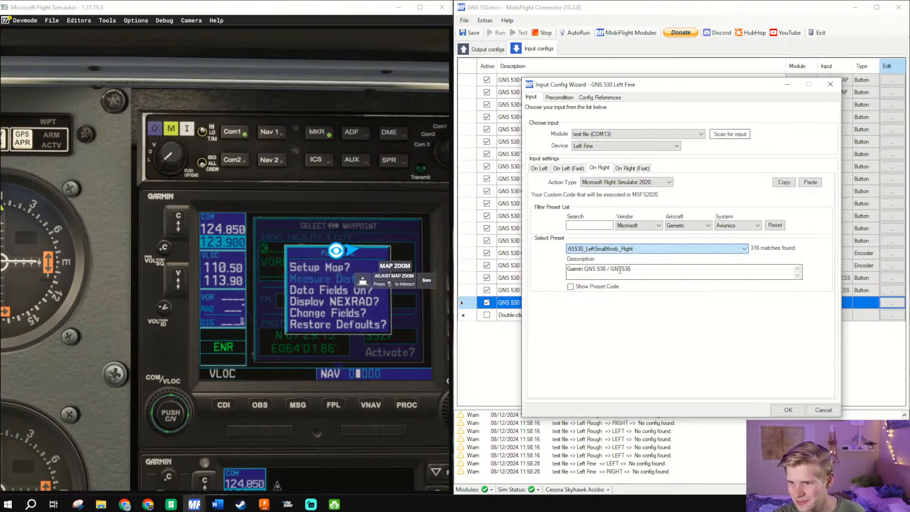
click(787, 410)
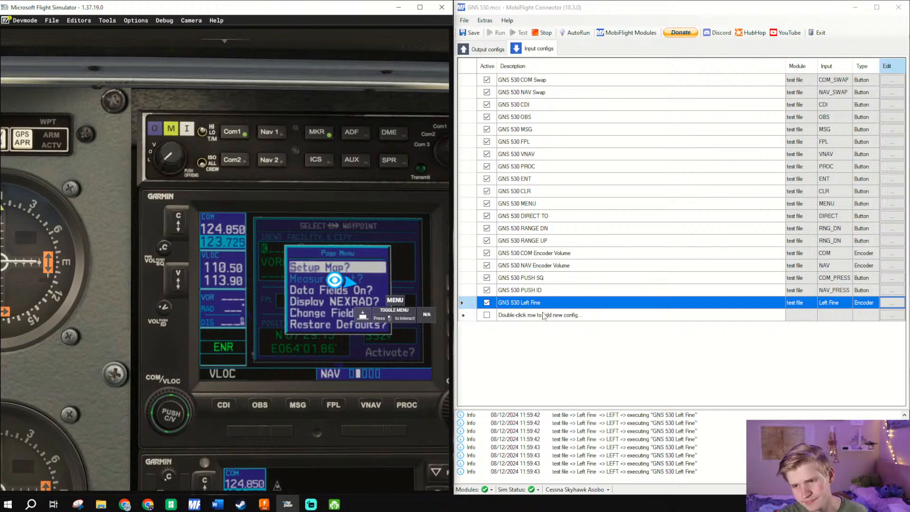
- Duplicate the GNS 530 Left Fine config
click(538, 337)
right_click(520, 306)
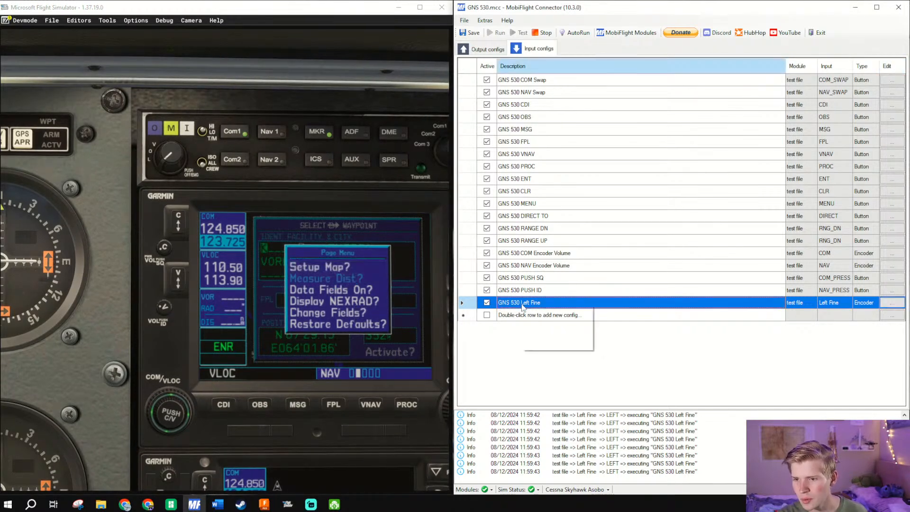
click(544, 334)
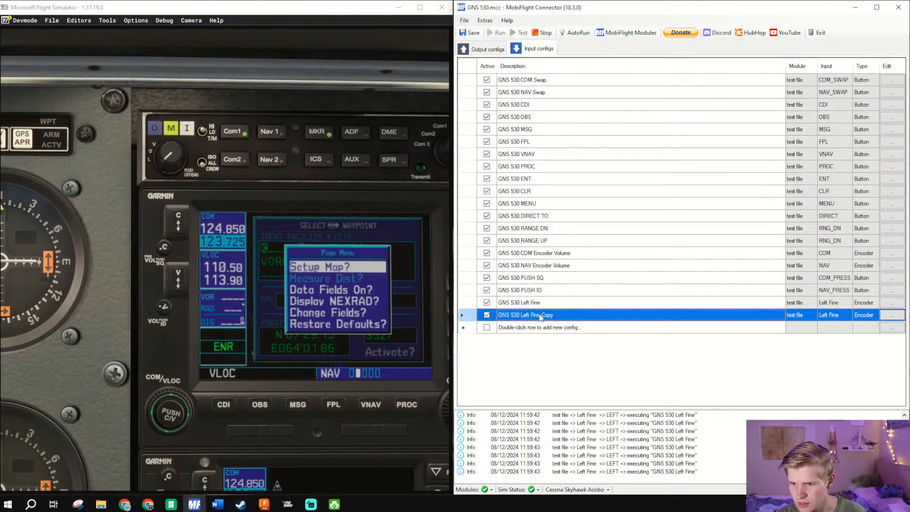
- Rename the duplicated config to GNS 530 Right Fine
click(526, 315)
double_click(526, 315)
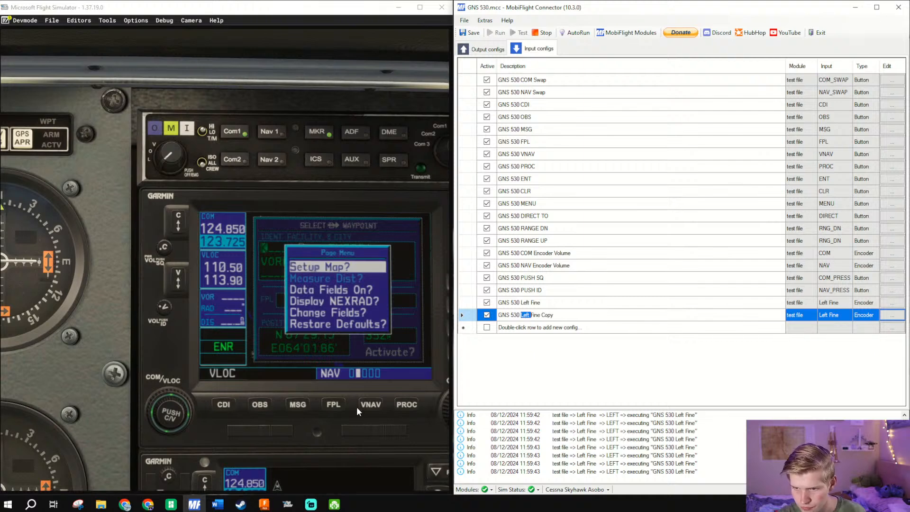
text(Right)
key(Delete)
key(End)
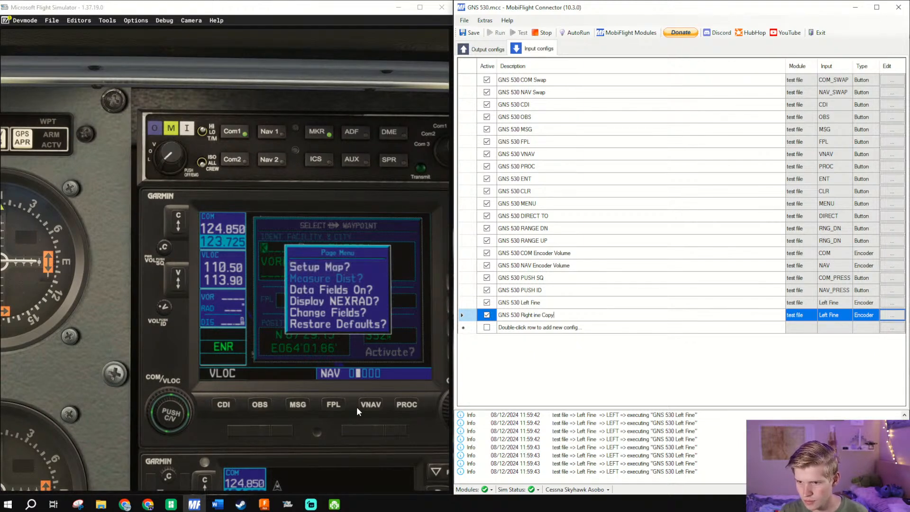
key(ctrl+Left)
key(ctrl+Left)
text(F)
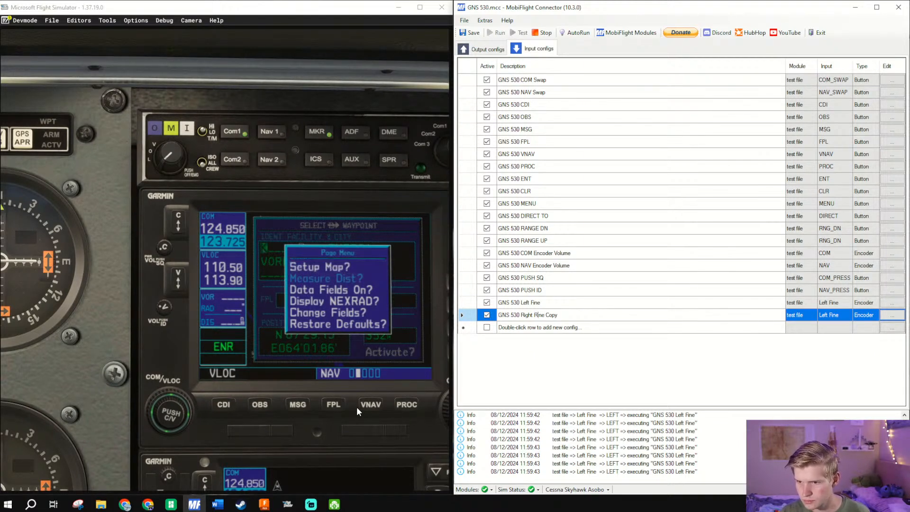
key(BackSpace)
key(BackSpace)
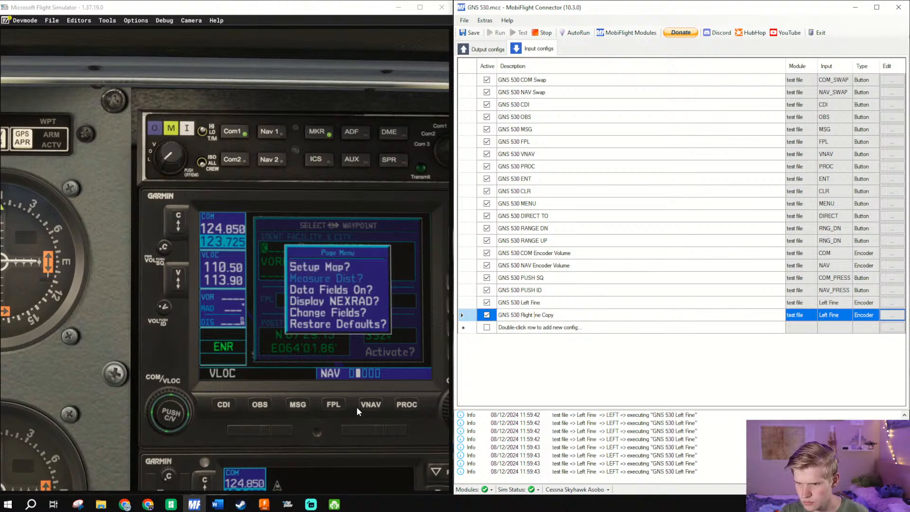
text(Fi)
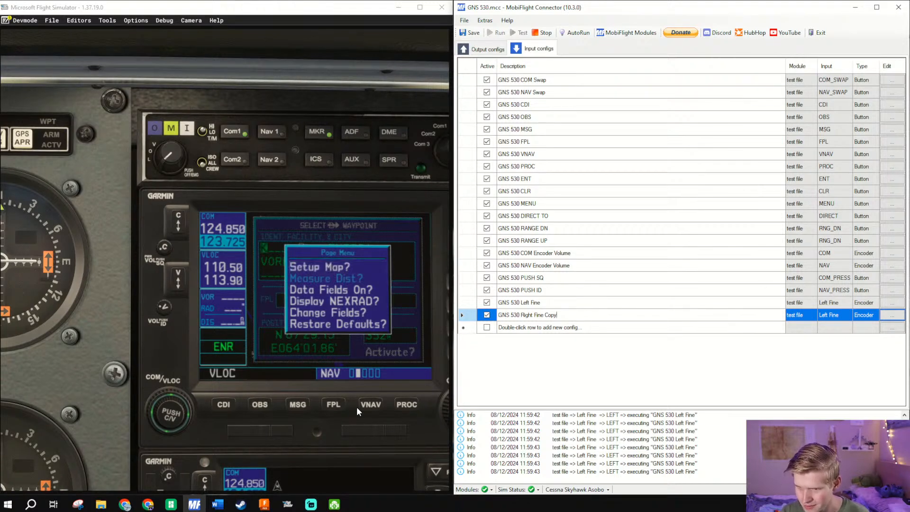
key(End)
key(BackSpace)
key(BackSpace)
key(BackSpace)
key(BackSpace)
key(BackSpace)
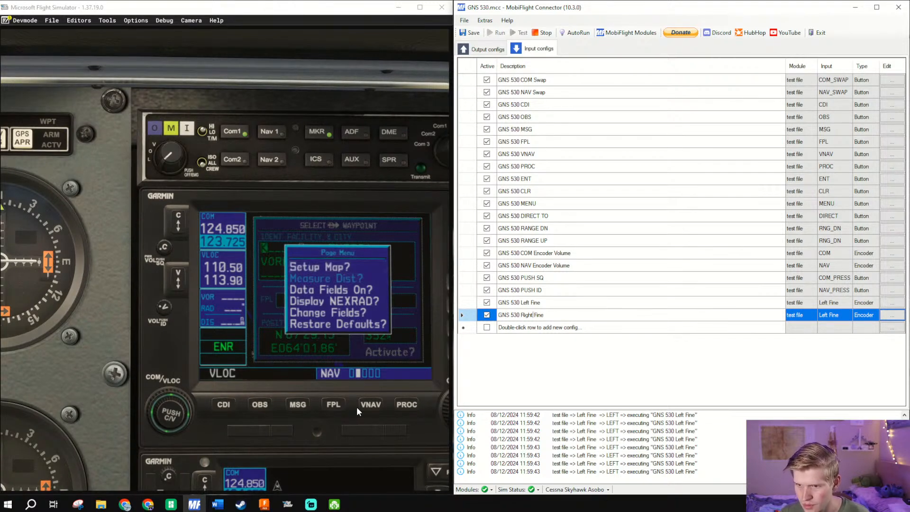
- Change the duplicated config's name to GNS 530 Left Rough
key(ctrl+shift+Left)
key(ctrl+shift+Left)
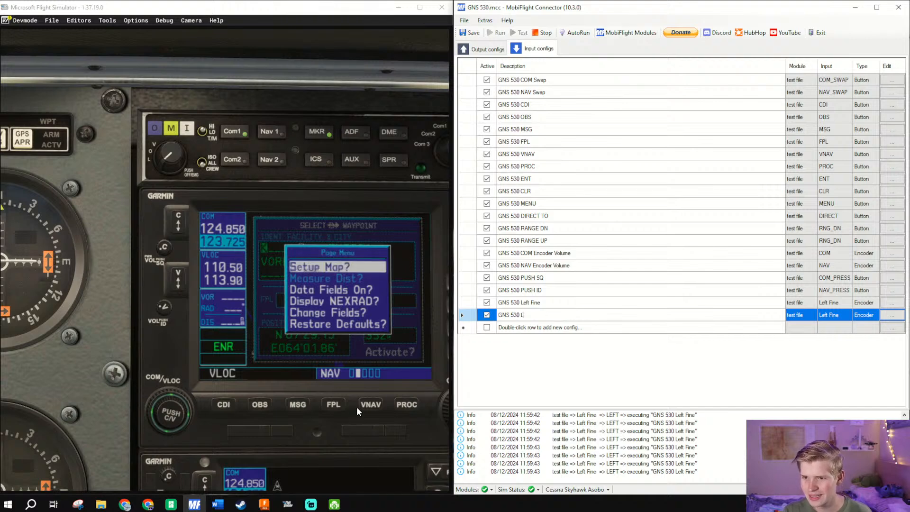
text(Left Rough)
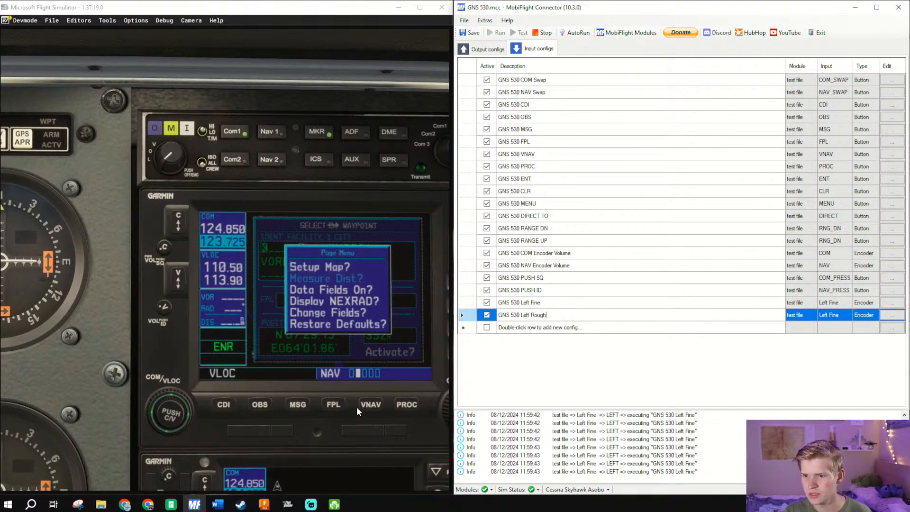
- Assign the Left Rough encoder to the GNS 530 Left Rough config by input scan and set its left-turn preset to AS530_LeftLargeKnob_Left
click(893, 315)
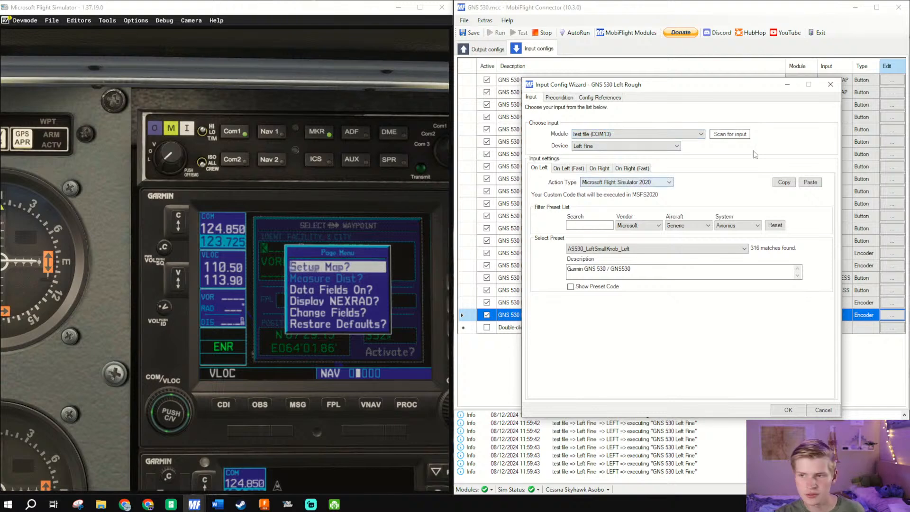
click(730, 135)
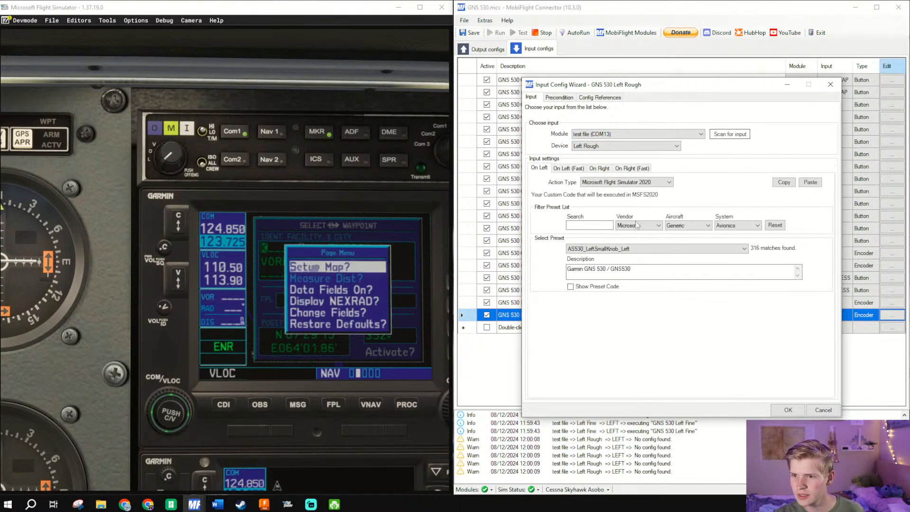
click(638, 247)
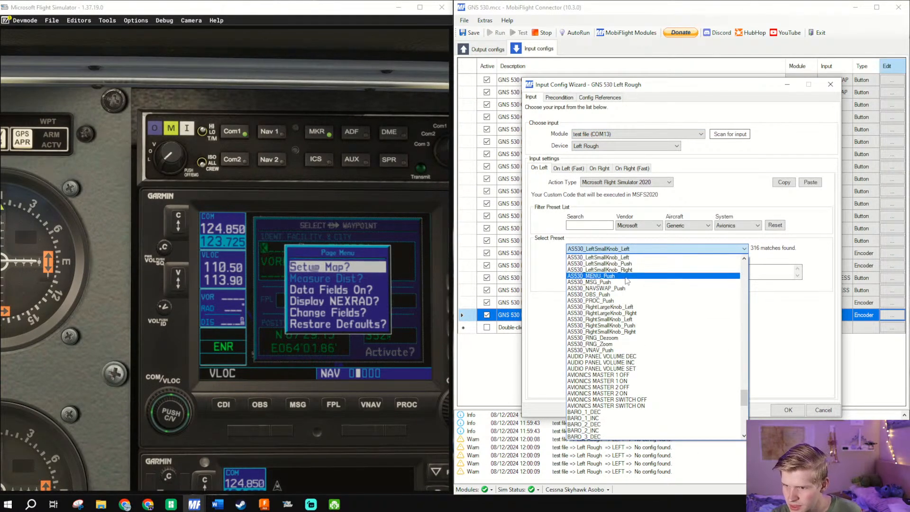
scroll(629, 280, up, 1)
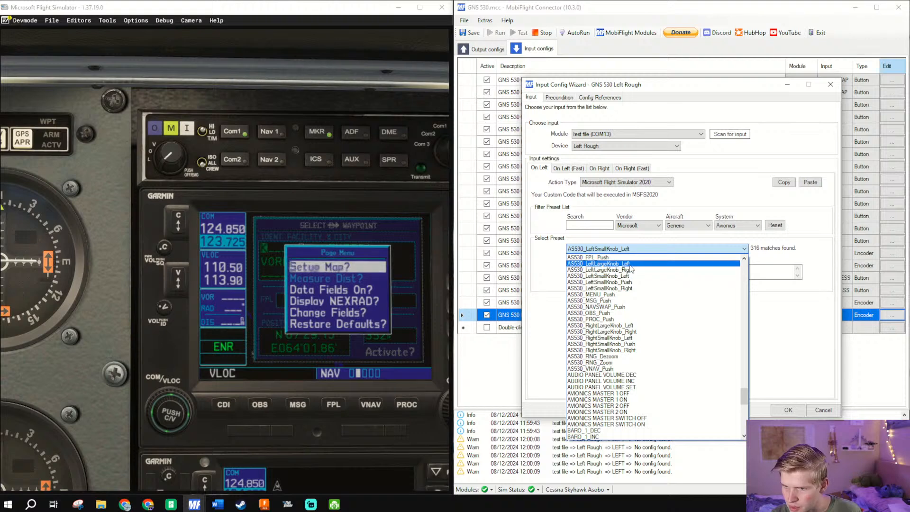
click(611, 264)
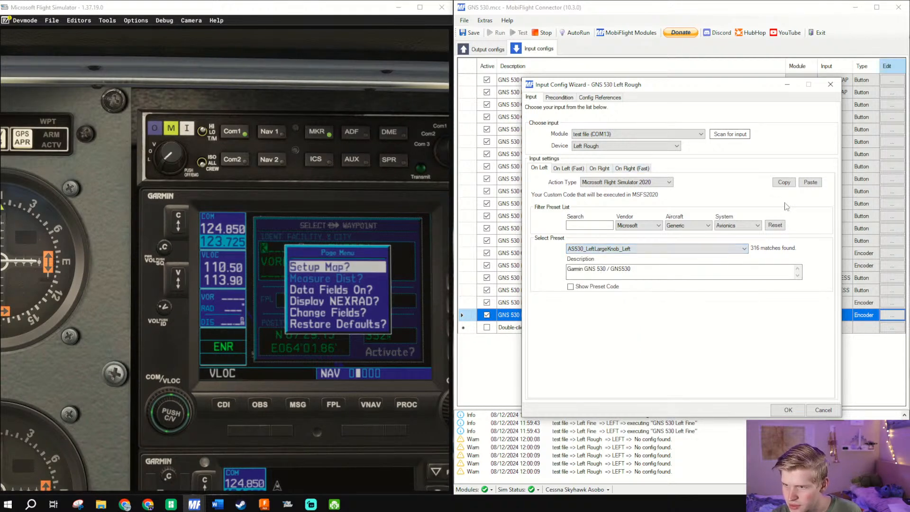
- Copy the left-turn action to Left Rough's right turn, change its preset to AS530_LeftLargeKnob_Right and confirm the config
click(783, 183)
click(599, 168)
click(810, 182)
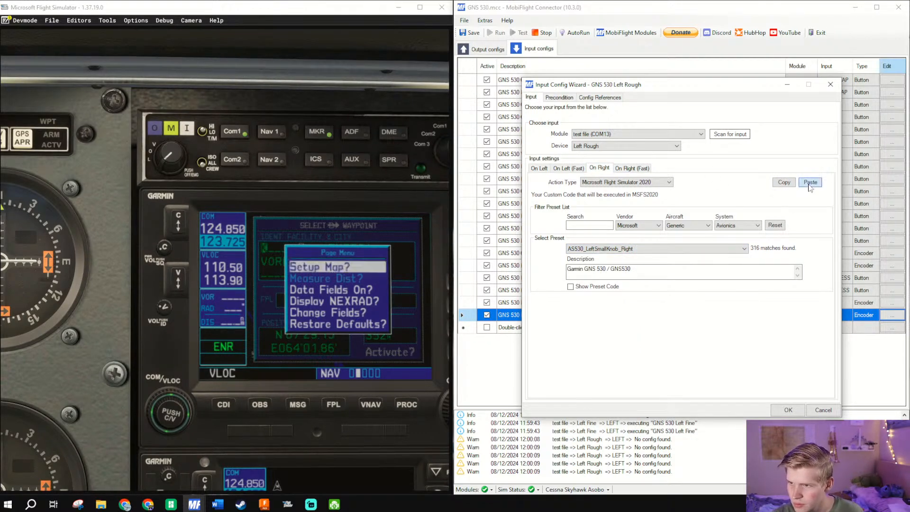
click(674, 250)
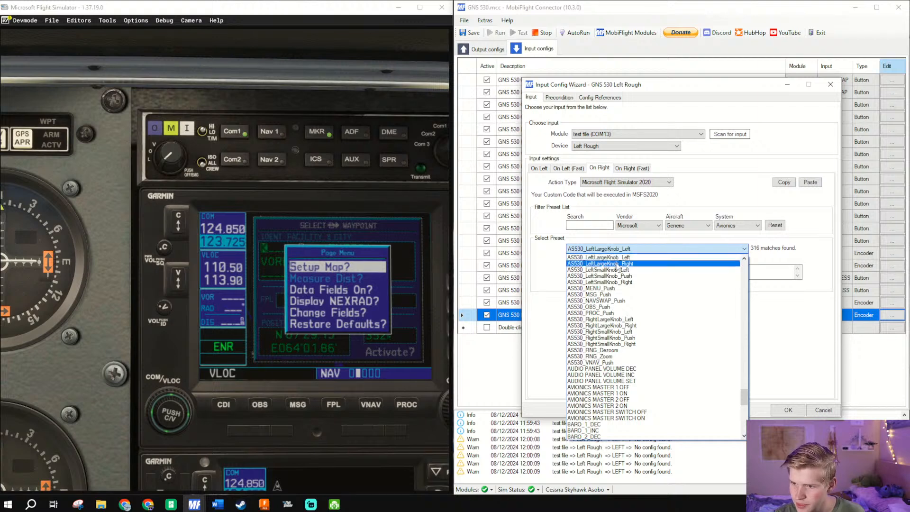
click(674, 261)
click(787, 411)
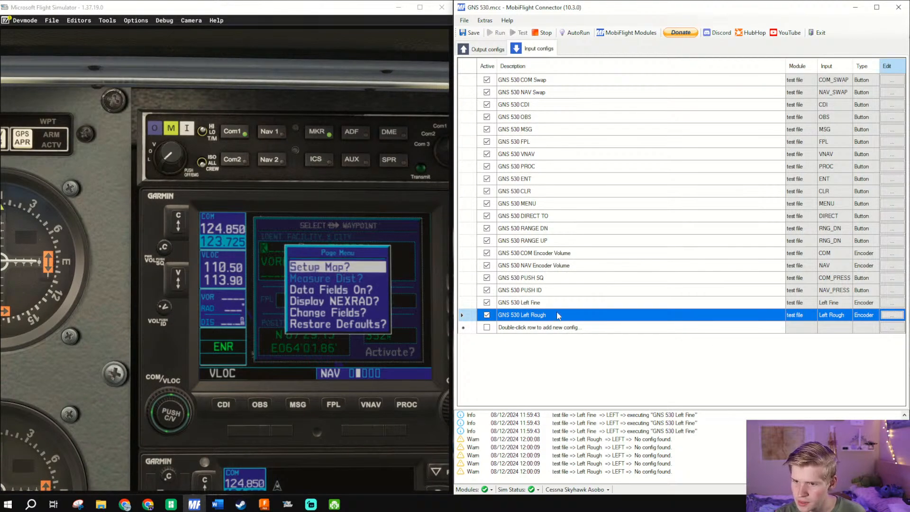
- Duplicate the GNS 530 Left Rough config and rename the copy GNS 530 Left Push
right_click(558, 314)
click(591, 341)
click(549, 328)
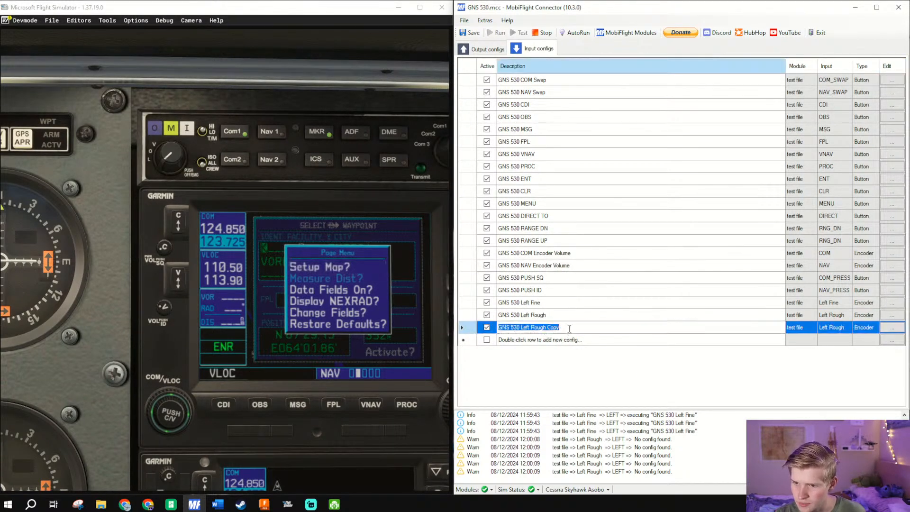
drag(570, 328, 531, 327)
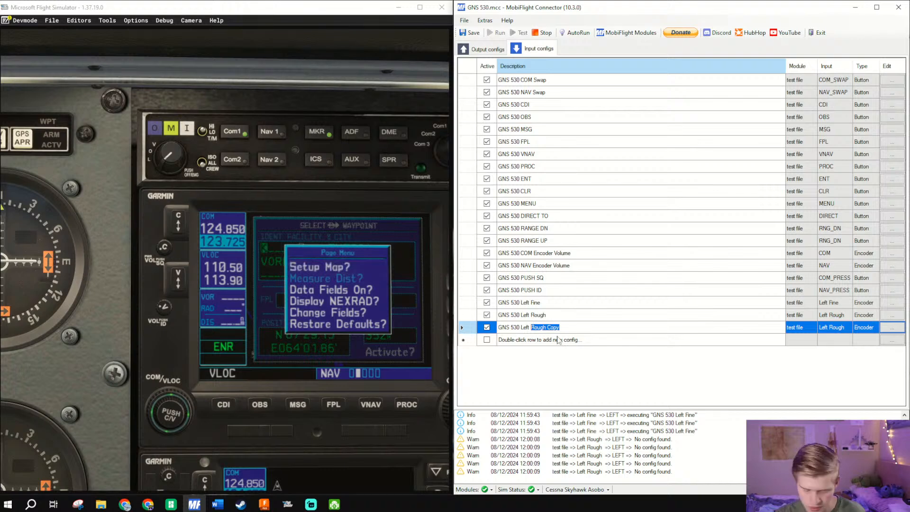
text(Push)
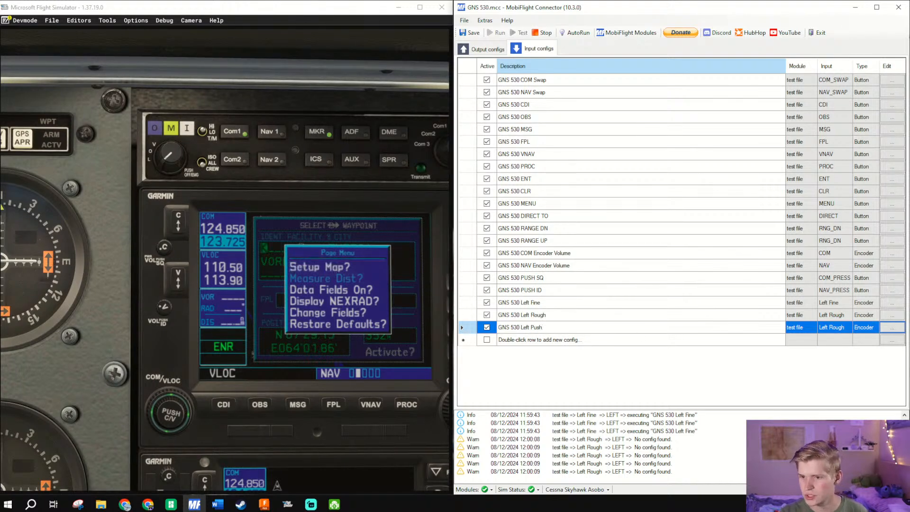
click(901, 330)
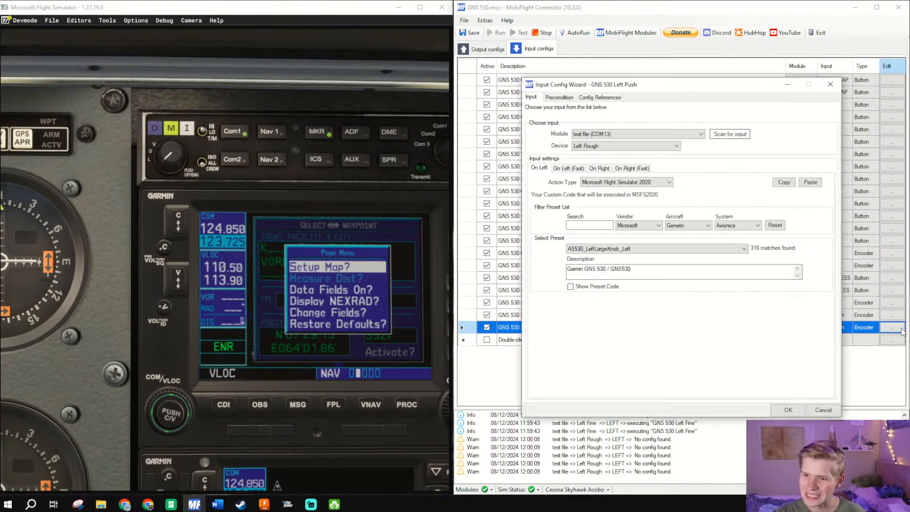
click(603, 149)
click(731, 135)
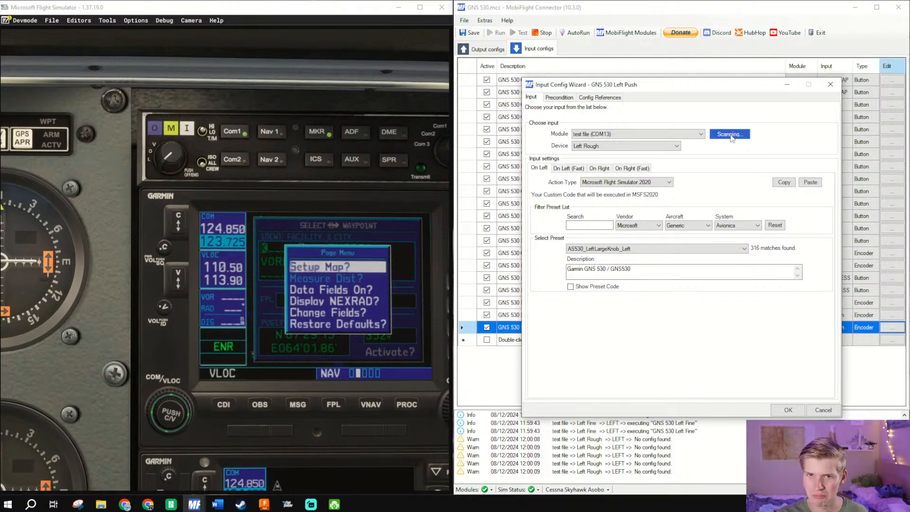
click(824, 411)
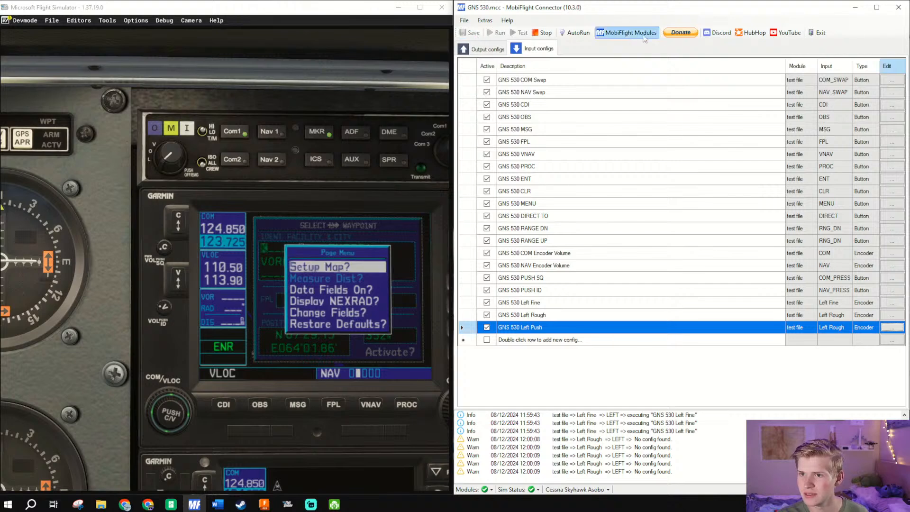
- Rename the test file board to GNS 530 in the MobiFlight module settings and expand its device list
click(627, 32)
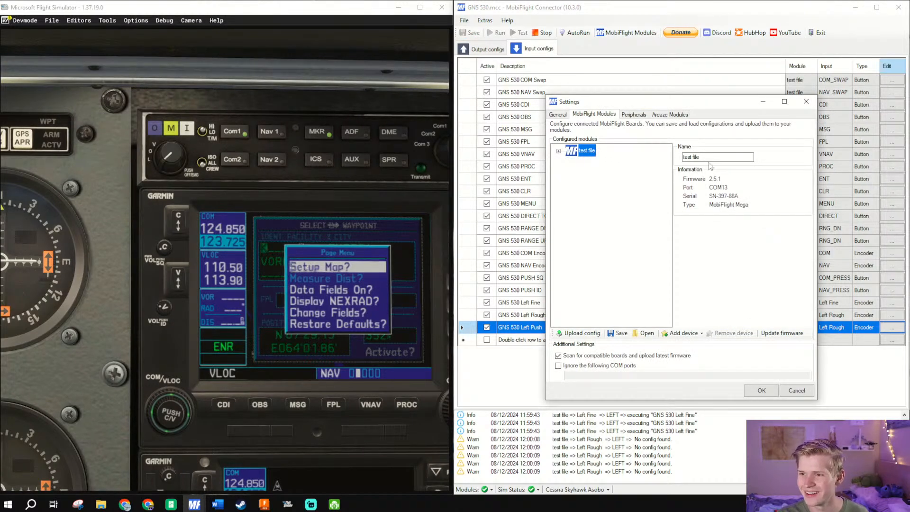
key(Tab)
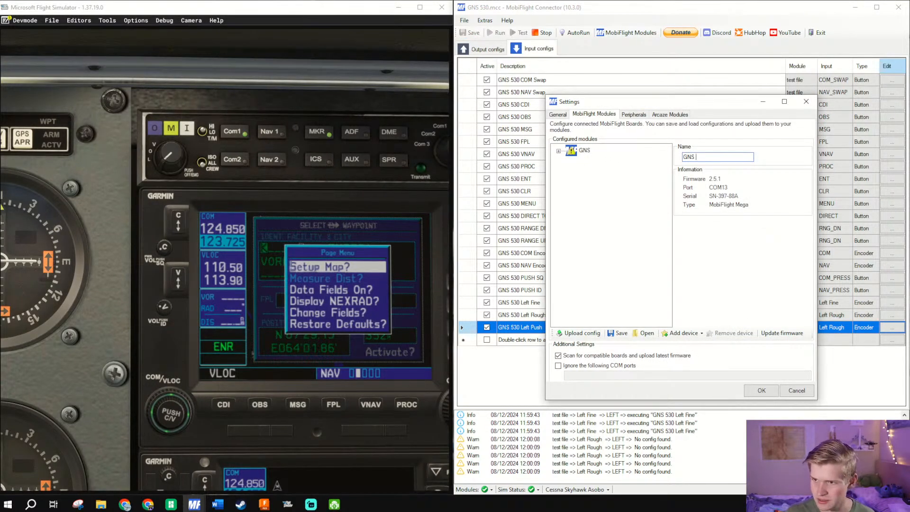
double_click(580, 153)
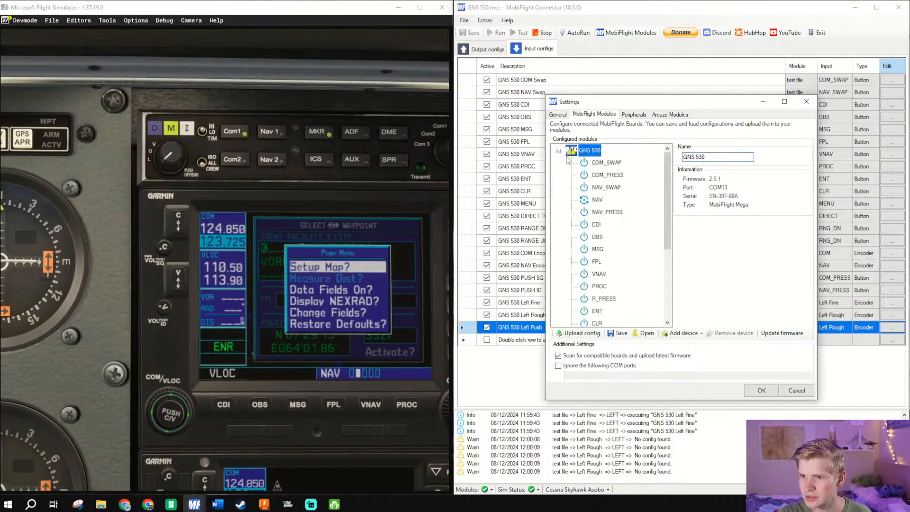
scroll(602, 212, down, 4)
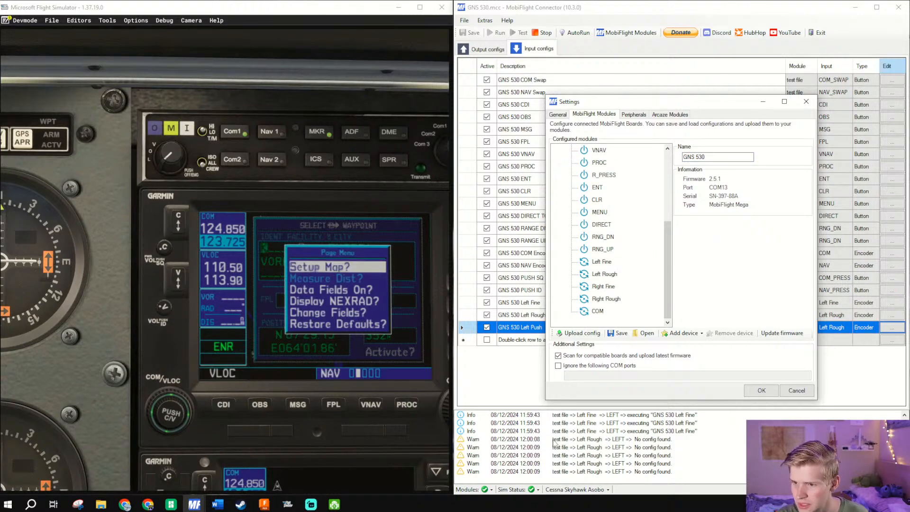
- Switch to Chrome, open The Cessna 172 Project spreadsheet and look up the L_PRESS pin under GNS 430/530 in the IDC Level Components sheet
click(125, 505)
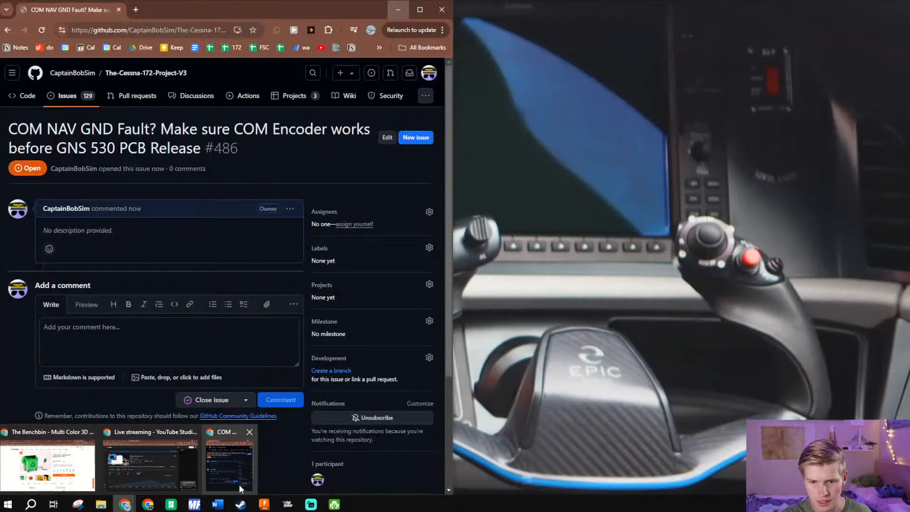
click(230, 464)
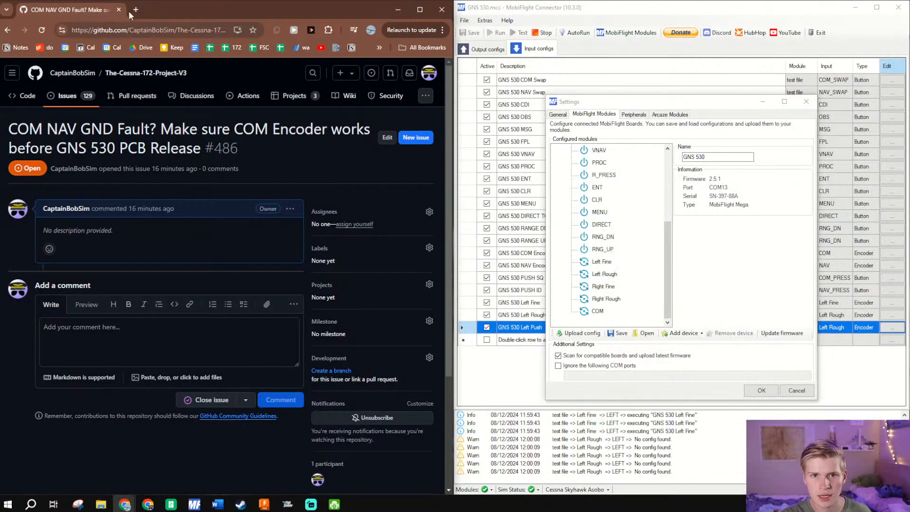
click(135, 10)
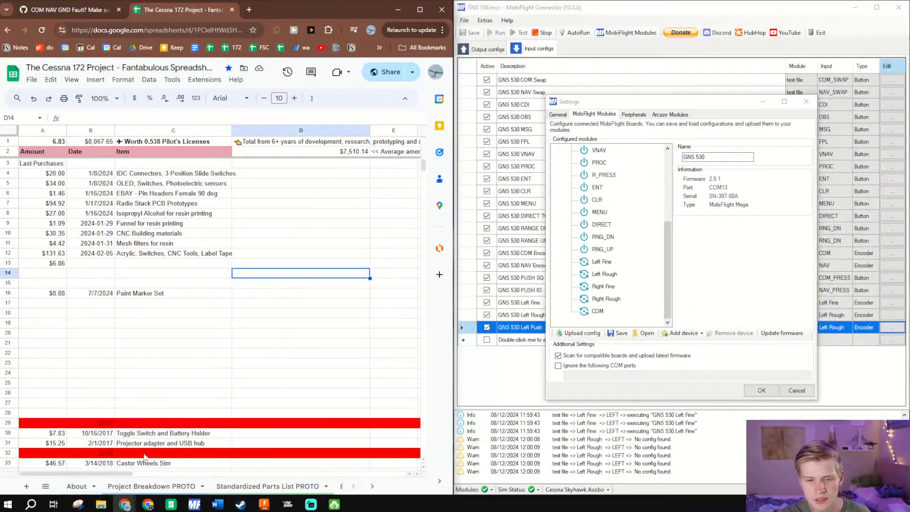
scroll(327, 488, down, 6)
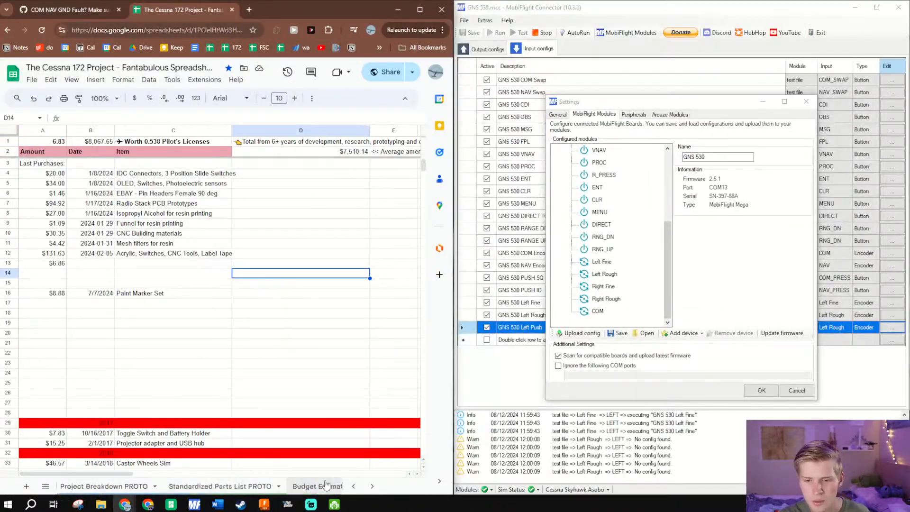
click(289, 488)
scroll(303, 485, down, 5)
scroll(307, 484, down, 2)
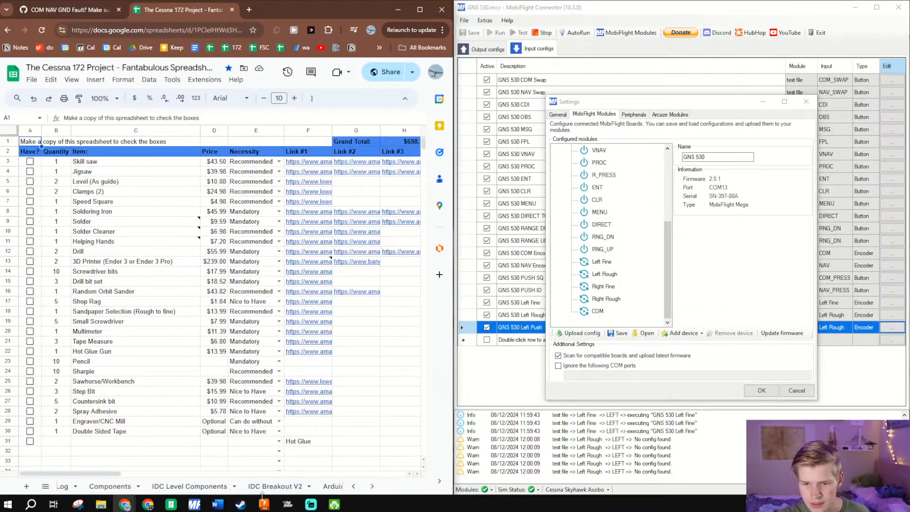
click(190, 486)
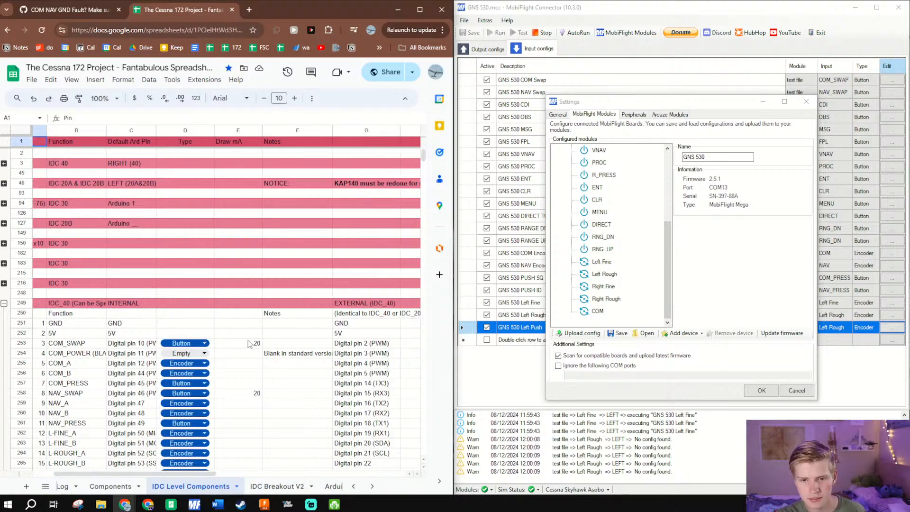
scroll(397, 305, down, 3)
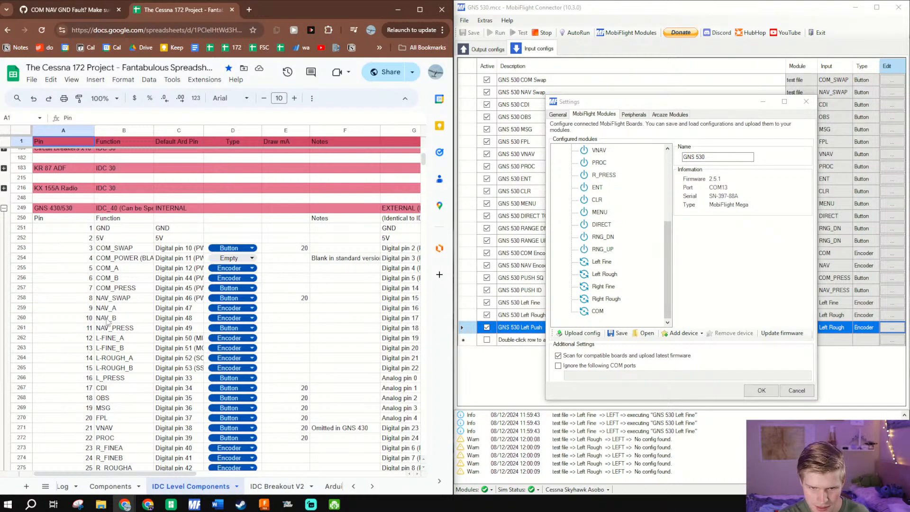
drag(118, 378, 178, 378)
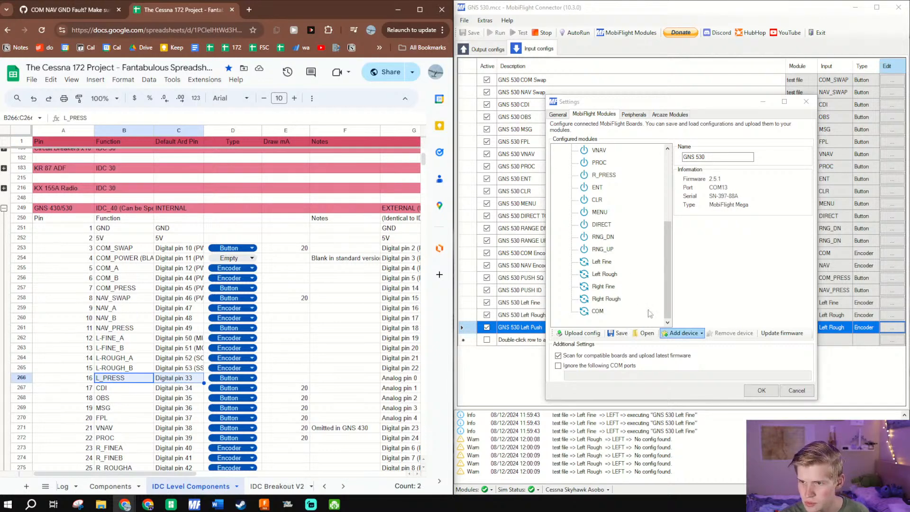
- Back in MobiFlight, add a button device to the GNS 530 module, name it Left Press and assign it to pin 33
scroll(650, 314, up, 3)
scroll(650, 313, down, 3)
click(688, 236)
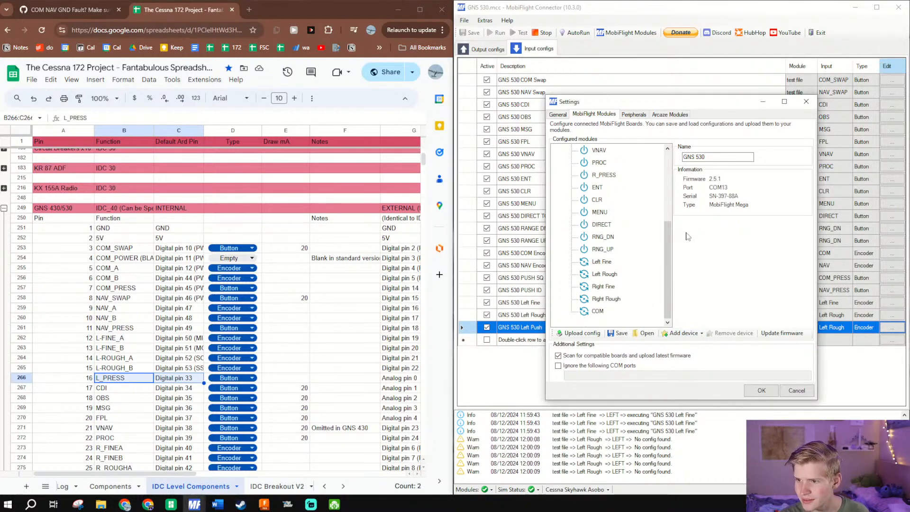
click(683, 333)
click(692, 275)
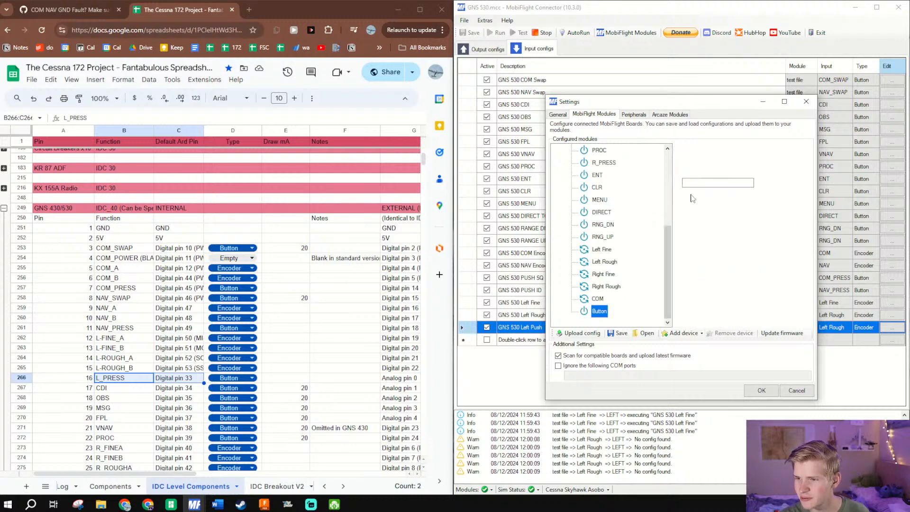
click(743, 182)
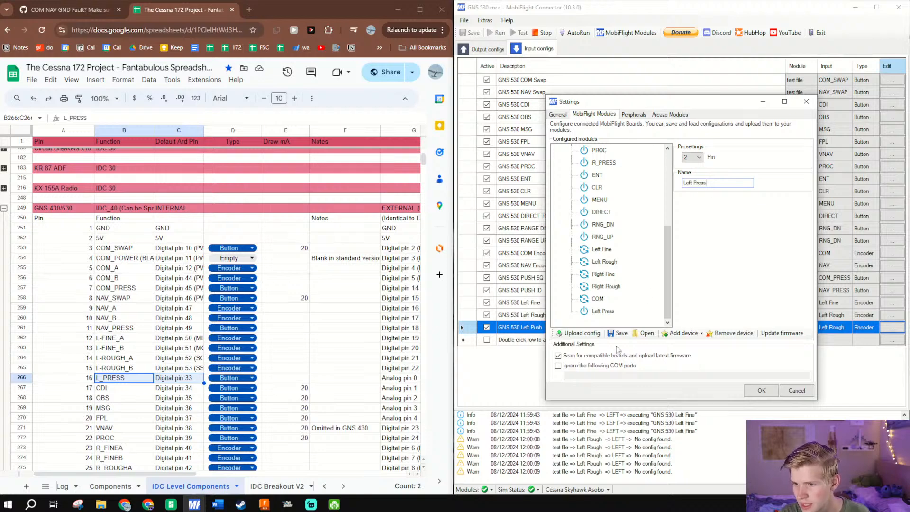
click(698, 158)
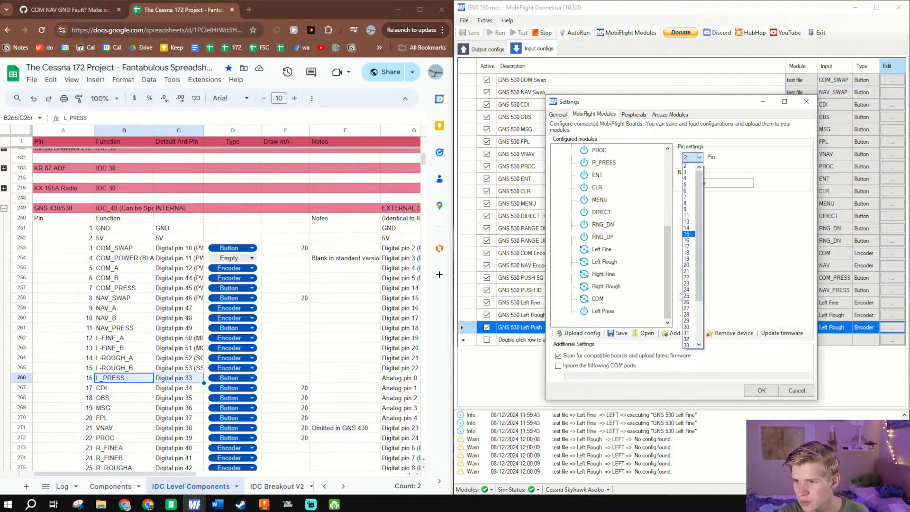
click(693, 350)
- Upload the updated device configuration to the GNS 530 module and confirm the upload
click(579, 333)
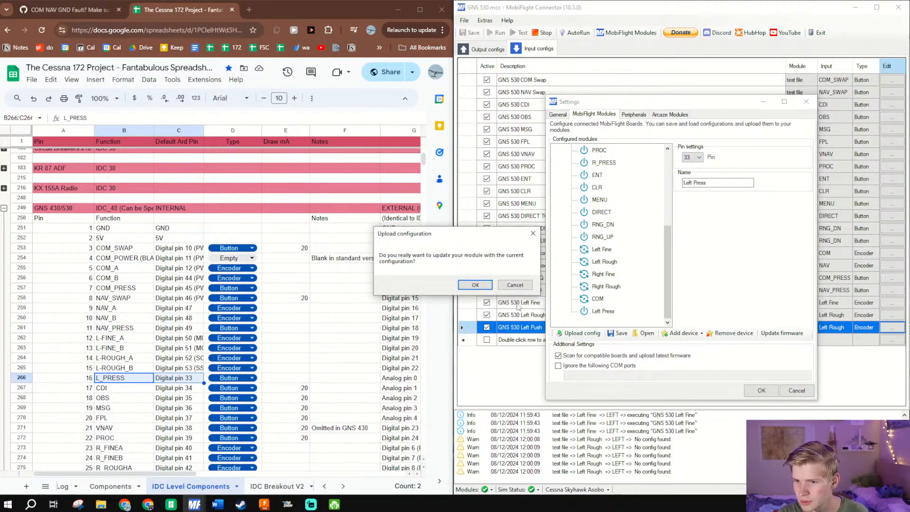
click(475, 292)
click(740, 285)
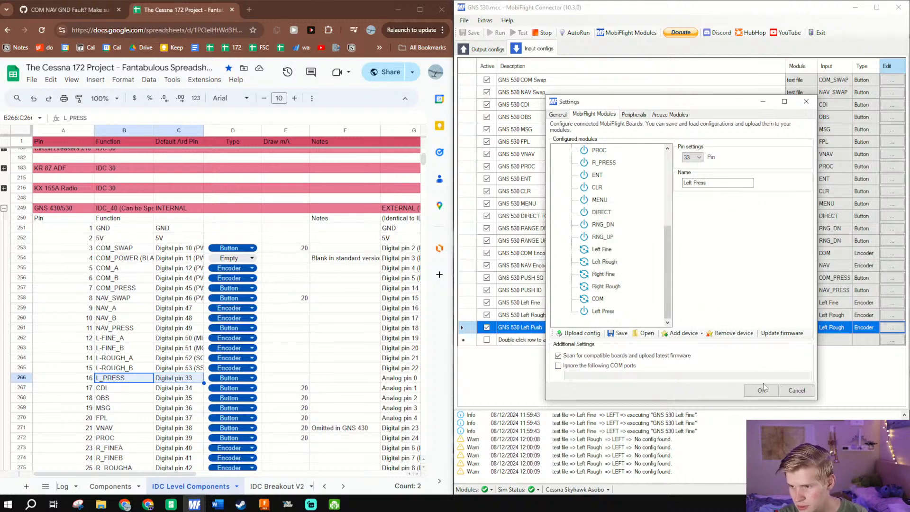
- Check the R_PRESS pin in the spreadsheet against the pin setting of the module's R_PRESS device
scroll(132, 400, down, 3)
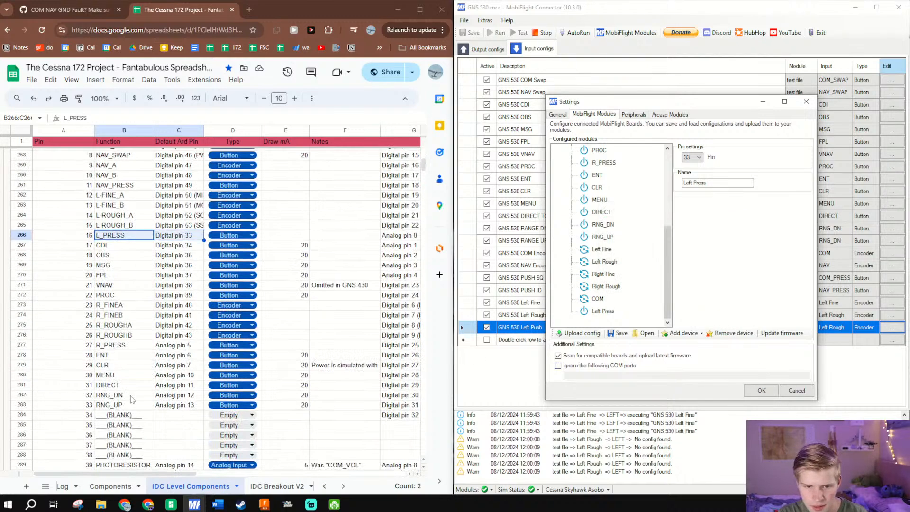
click(116, 350)
scroll(614, 237, up, 2)
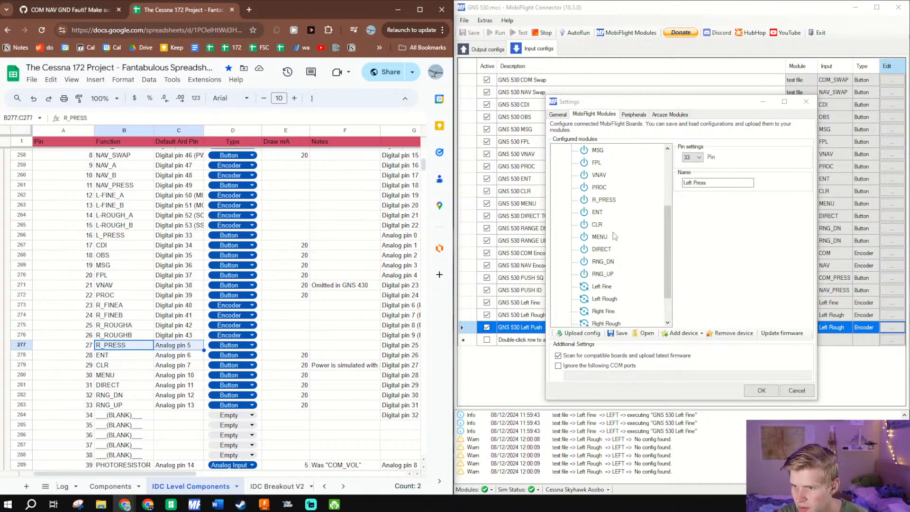
click(605, 237)
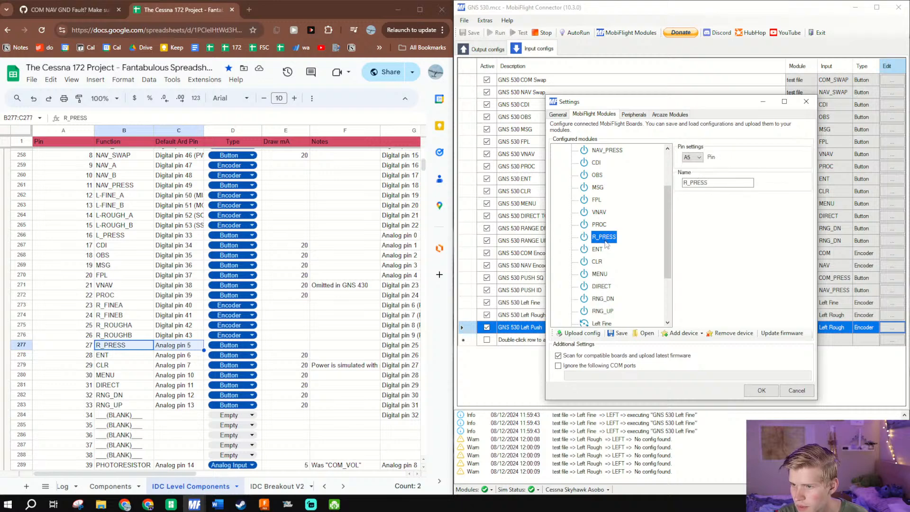
- Upload the device configuration to the GNS 530 module again, acknowledge the finished upload and close the settings with OK
scroll(604, 259, up, 2)
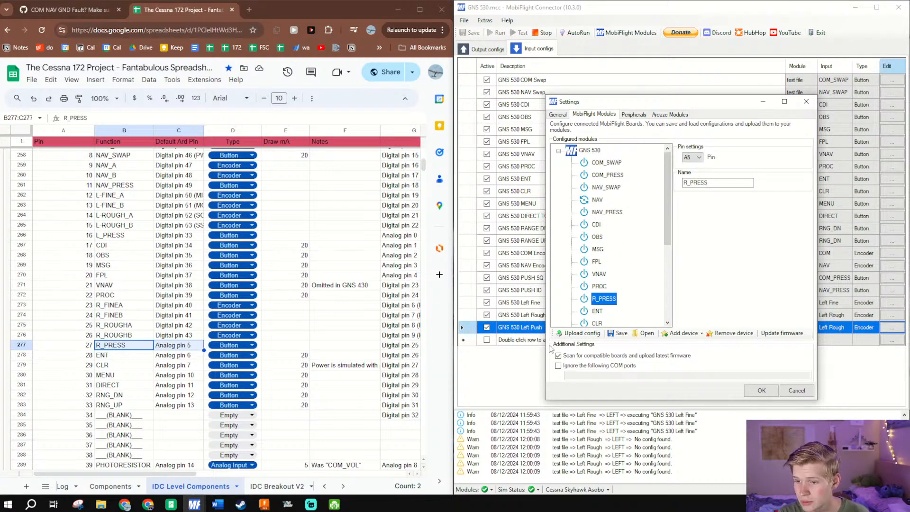
click(577, 333)
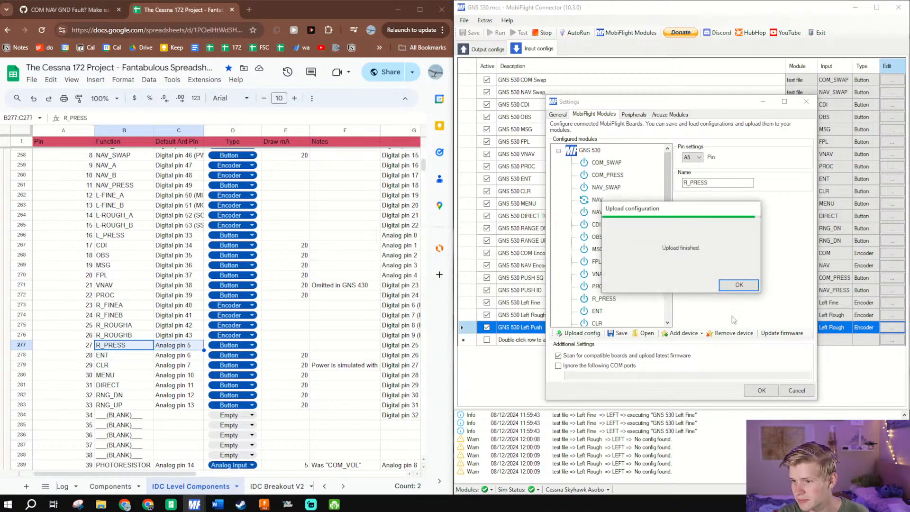
click(739, 284)
click(762, 390)
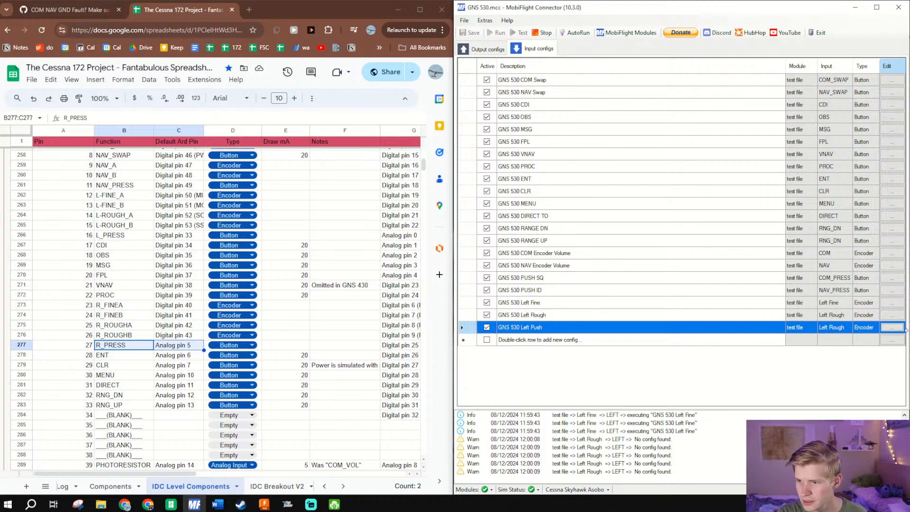
- Edit the GNS 530 Left Push config, scan in the Left Press device and set its on-press action type to Microsoft Flight Simulator 2020
click(899, 329)
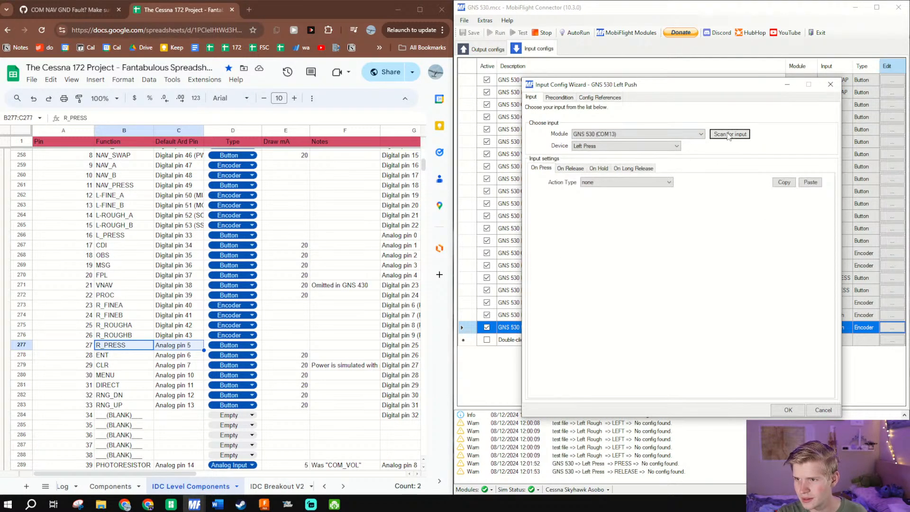
click(668, 182)
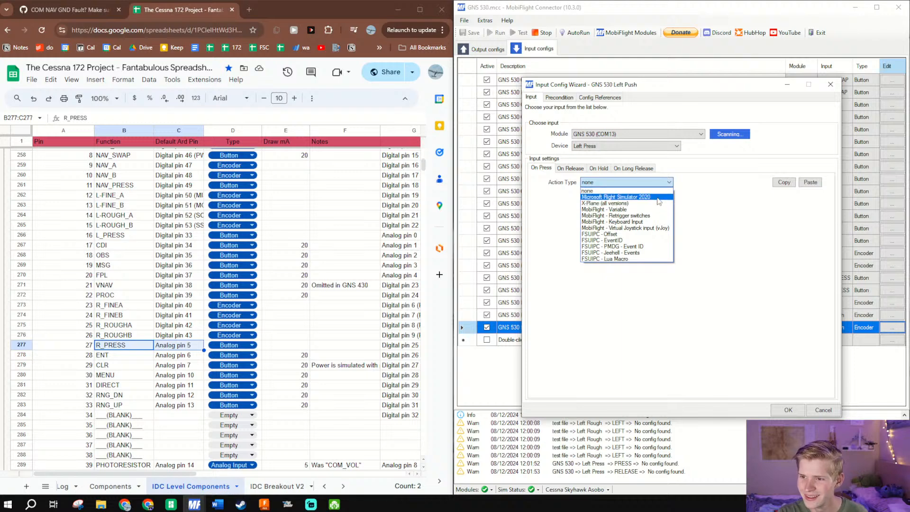
click(652, 209)
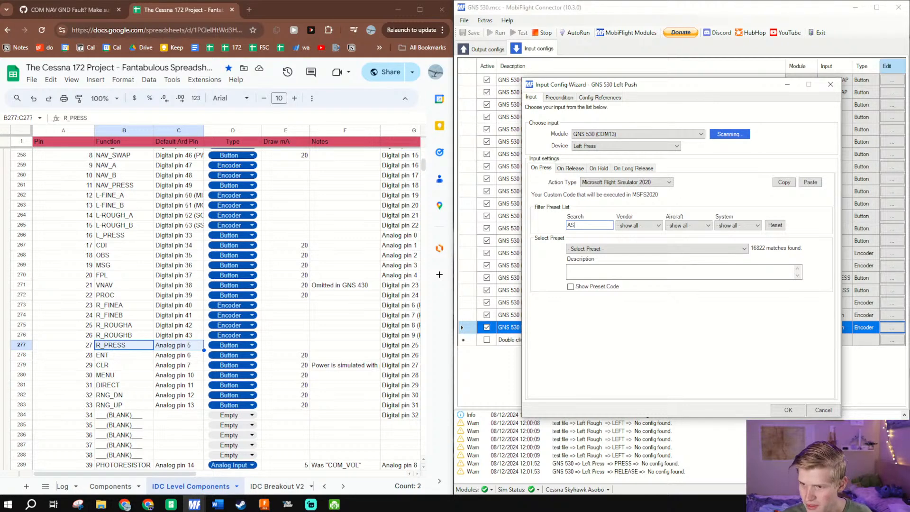
- Search the presets for AS530 across all systems, assign AS530_LeftSmallKnob_Push to the Left Push config and save it
text(530)
click(737, 225)
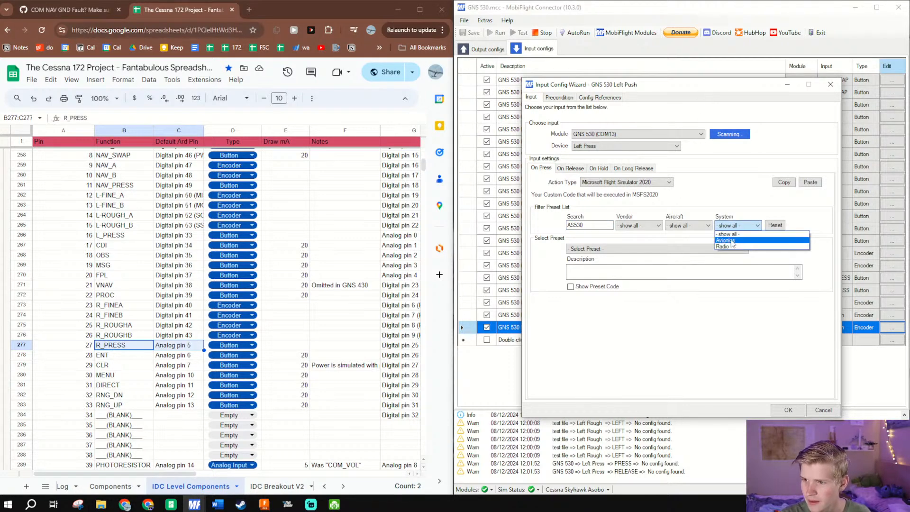
click(733, 242)
click(738, 226)
click(736, 234)
click(722, 249)
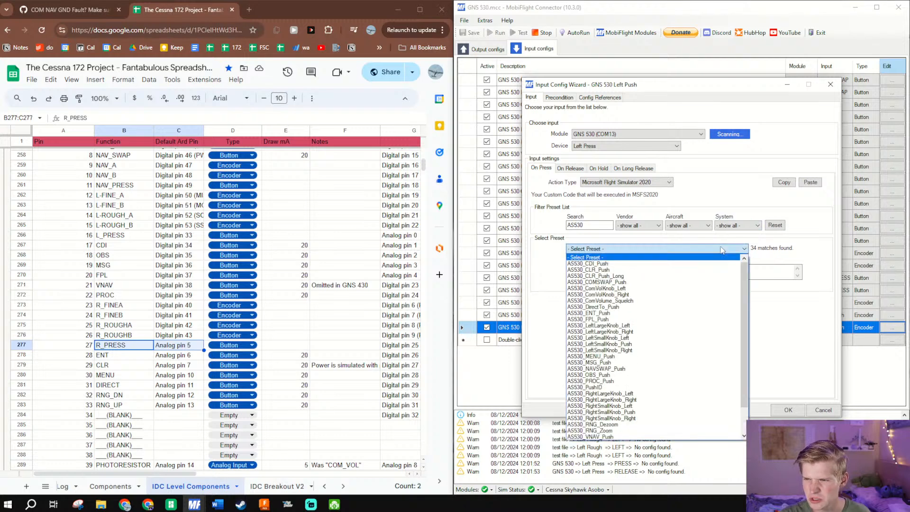
click(633, 344)
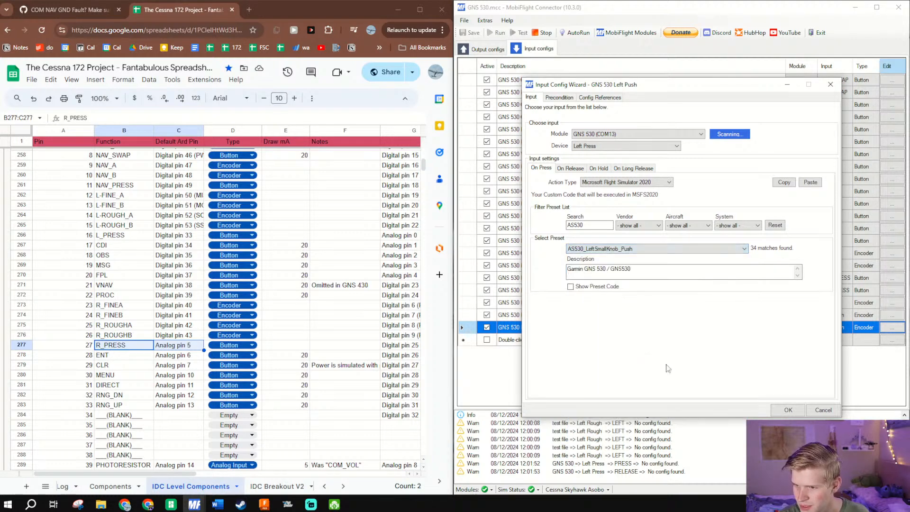
click(789, 410)
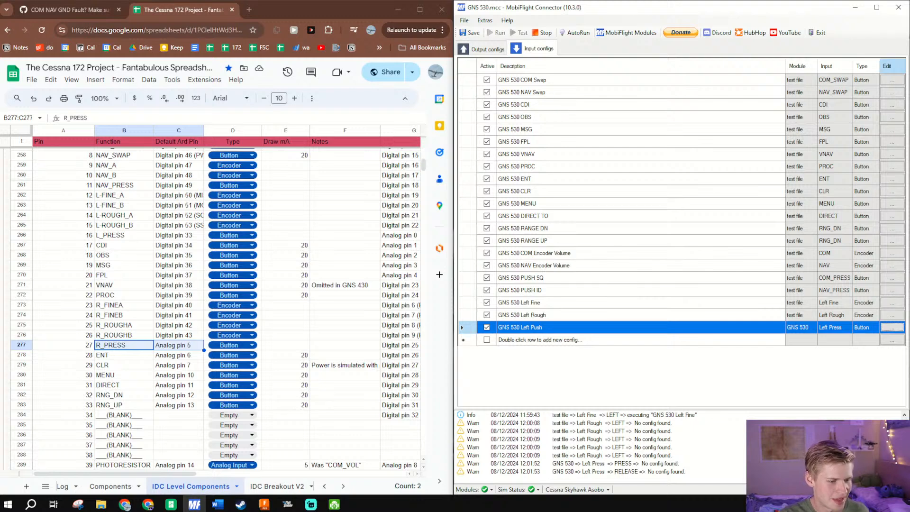
- Switch to Microsoft Flight Simulator and try out the GNS 530's COM/VLOC knob to compare its push behaviour
click(288, 504)
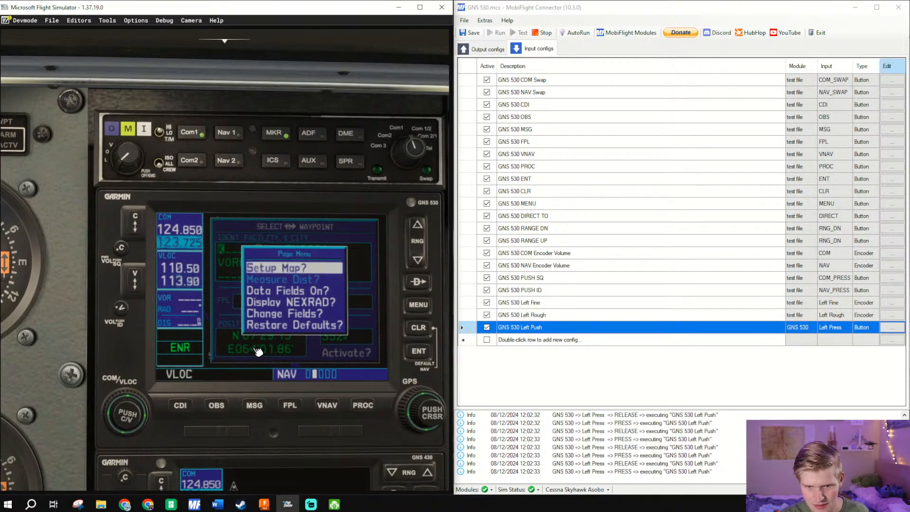
click(127, 418)
right_click(129, 418)
right_click(128, 418)
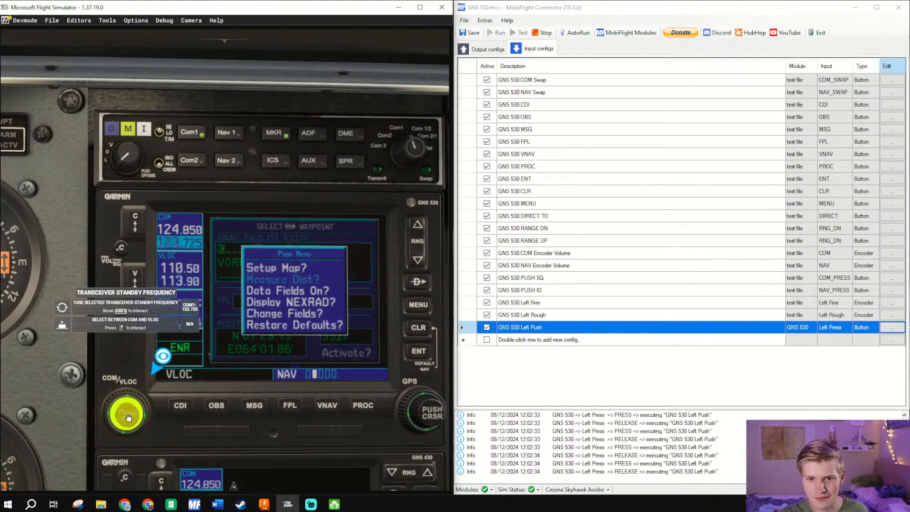
right_click(128, 417)
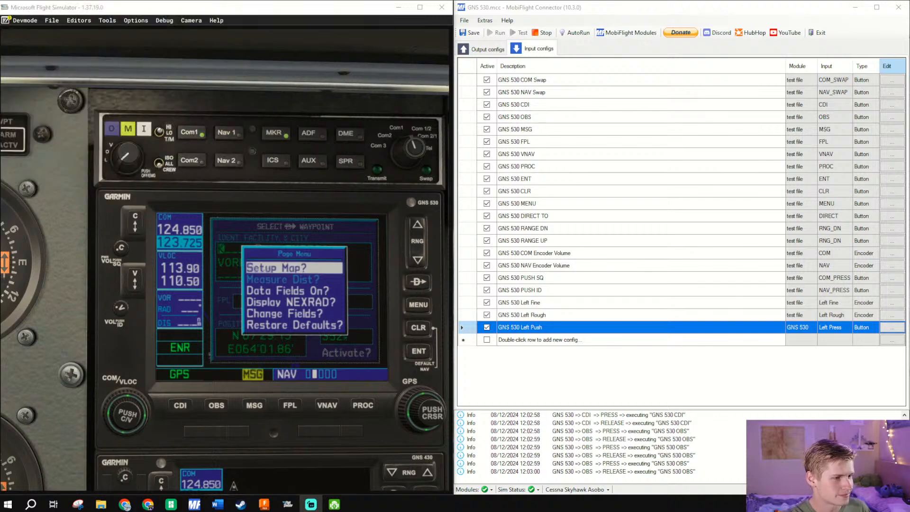
click(666, 373)
double_click(567, 340)
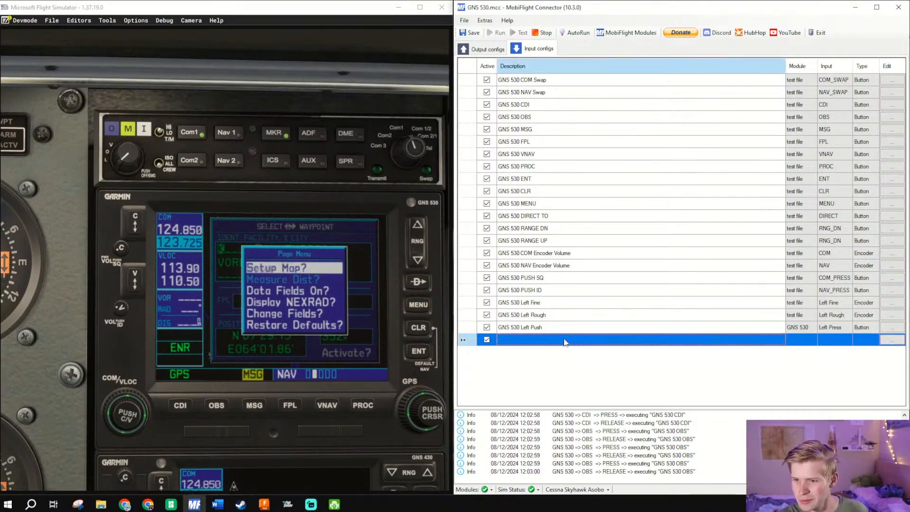
text(GN)
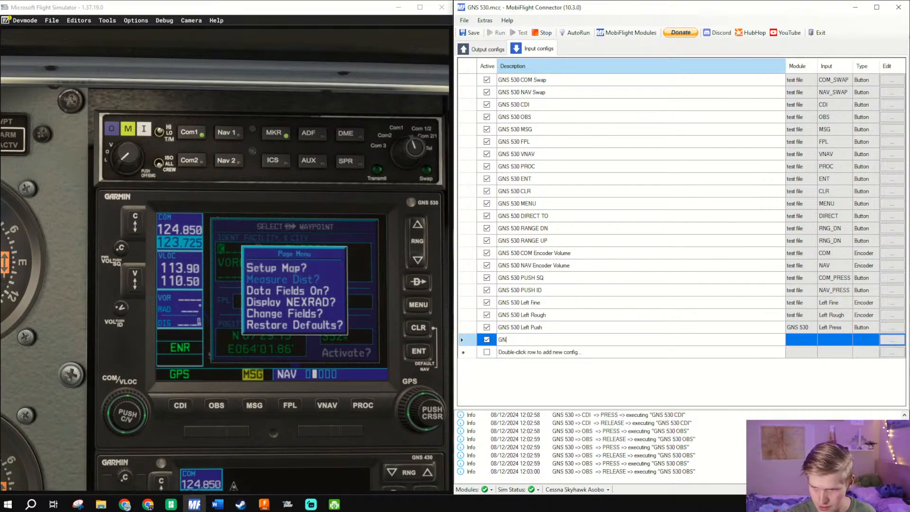
key(Escape)
- Duplicate the GNS 530 Left Fine config and rename the copy GNS 530 Right Fine
click(547, 316)
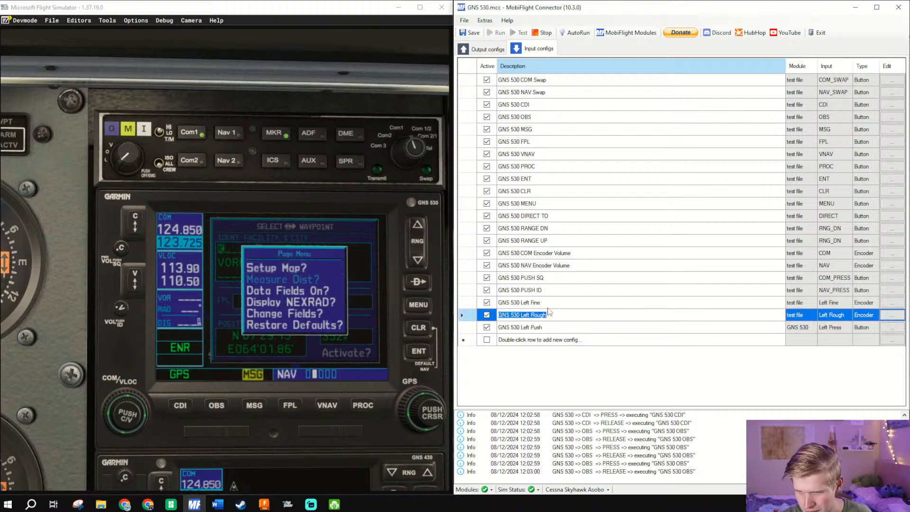
right_click(548, 305)
click(569, 335)
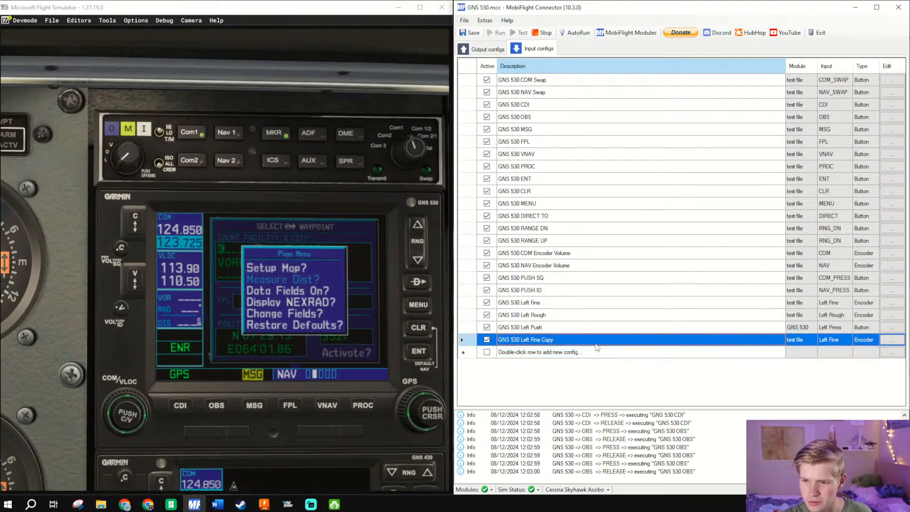
click(564, 343)
drag(565, 340, 522, 337)
text(Righ)
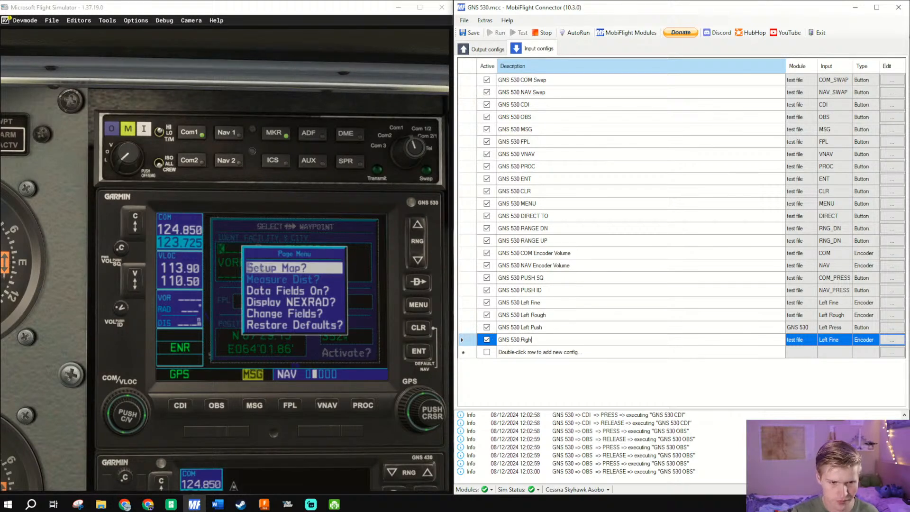
click(638, 339)
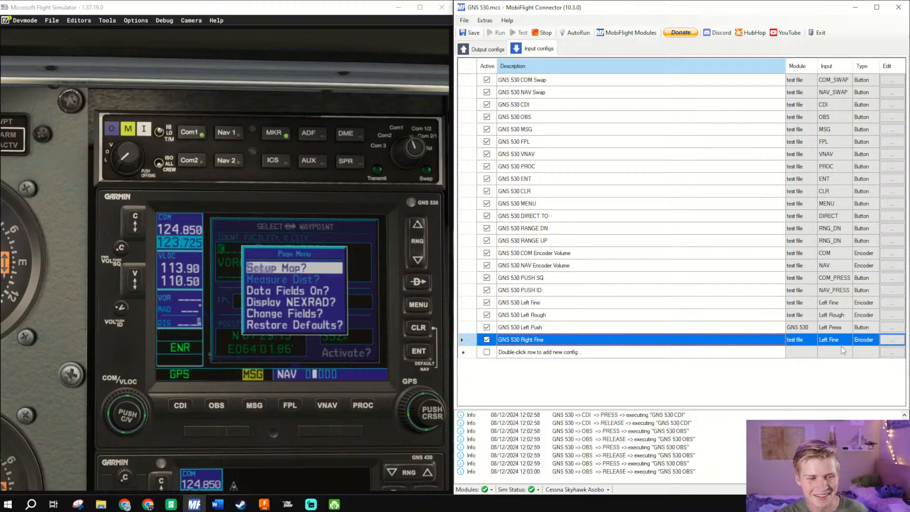
- Set the GNS 530 Right Fine config to the Right Fine device on GNS 530 (COM13), with left-turn preset AS530_RightSmallKnob_Left
click(897, 342)
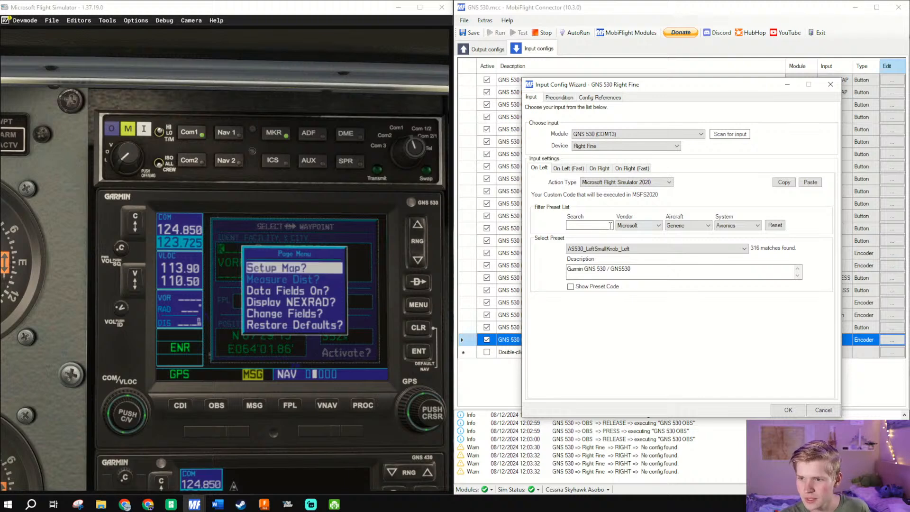
click(609, 250)
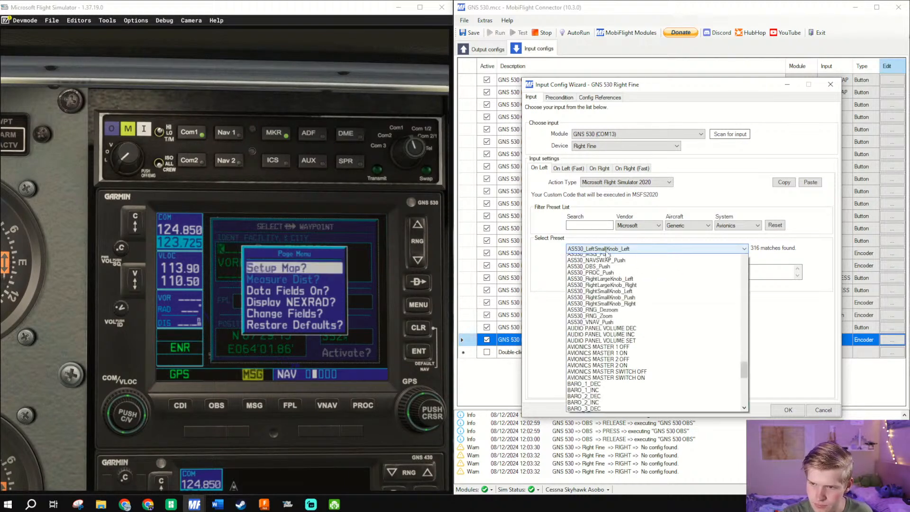
click(608, 250)
click(609, 250)
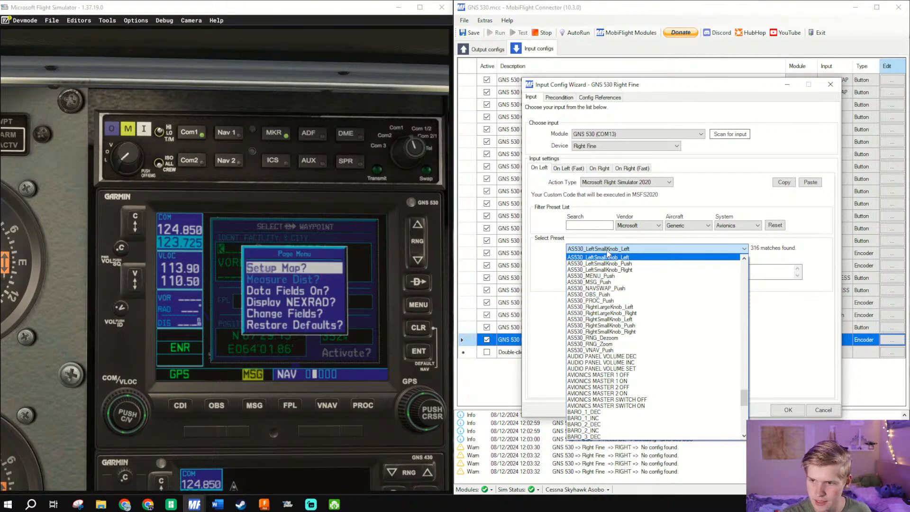
click(612, 320)
- Assign the AS530_RightSmallKnob_Right preset to the Right Fine encoder's right turn and save the config
click(599, 167)
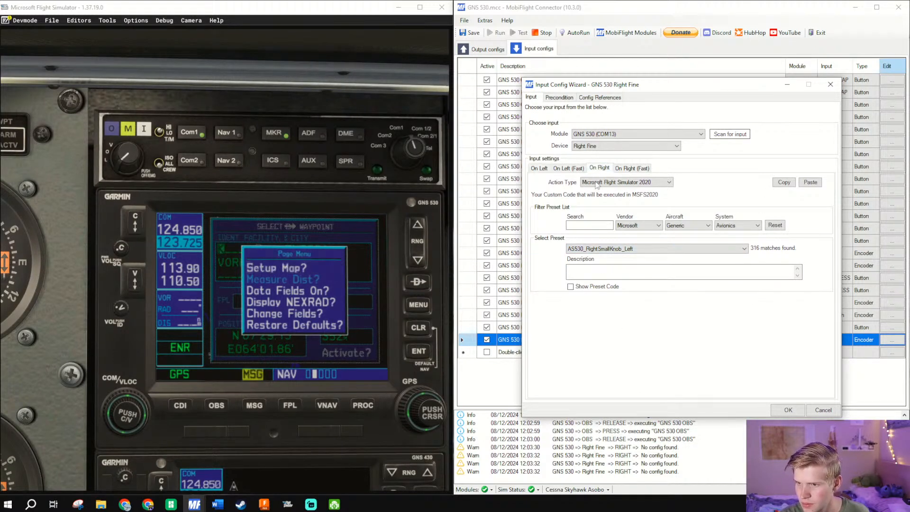
click(607, 249)
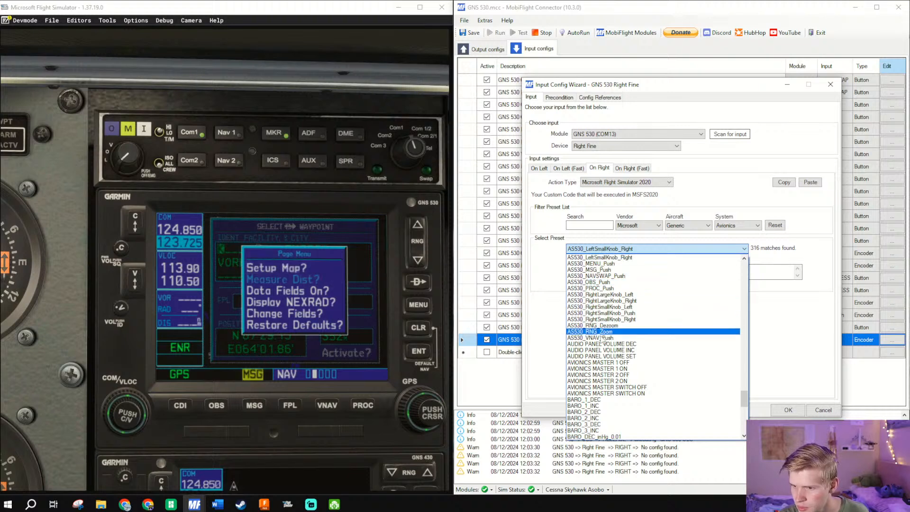
click(611, 320)
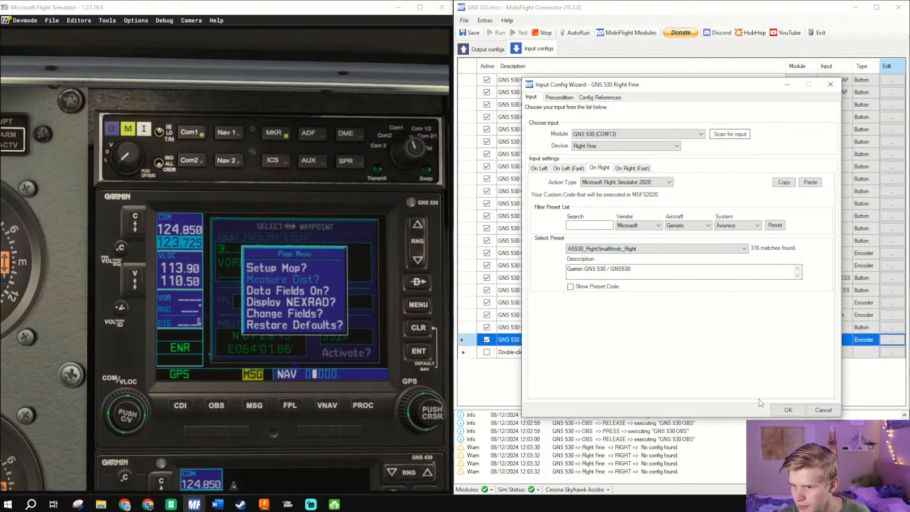
click(787, 410)
- Duplicate the GNS 530 Left Rough config and rename the copy GNS 530 Right Rough
click(532, 314)
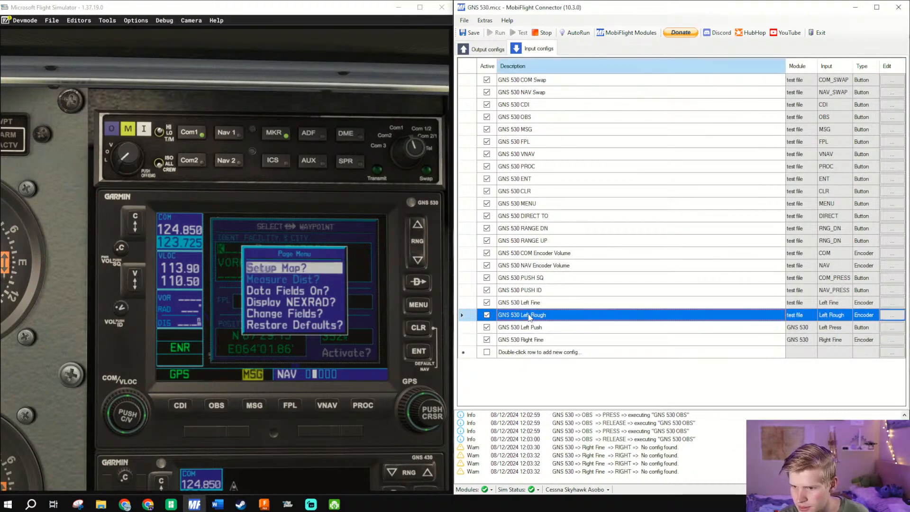
right_click(530, 314)
click(551, 342)
drag(551, 329, 661, 361)
click(571, 353)
click(518, 352)
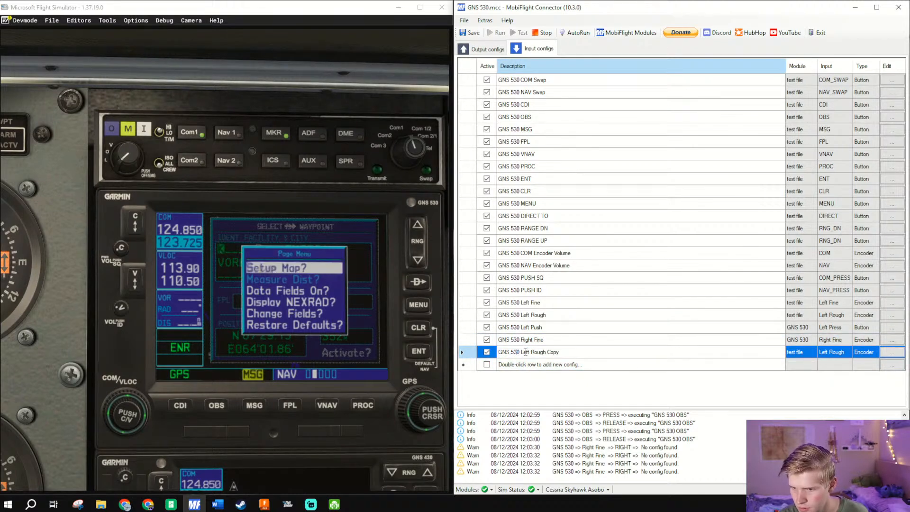
text(Right)
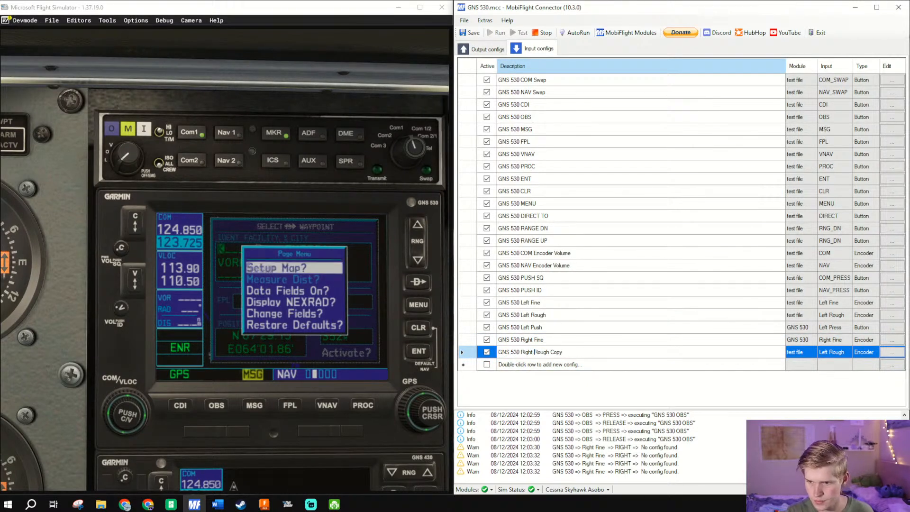
key(BackSpace)
key(BackSpace)
key(BackSpace)
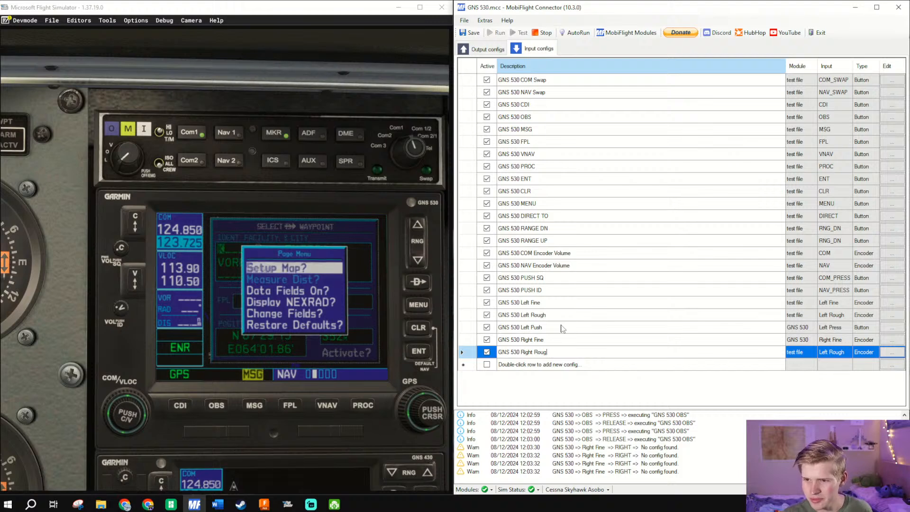
text(h)
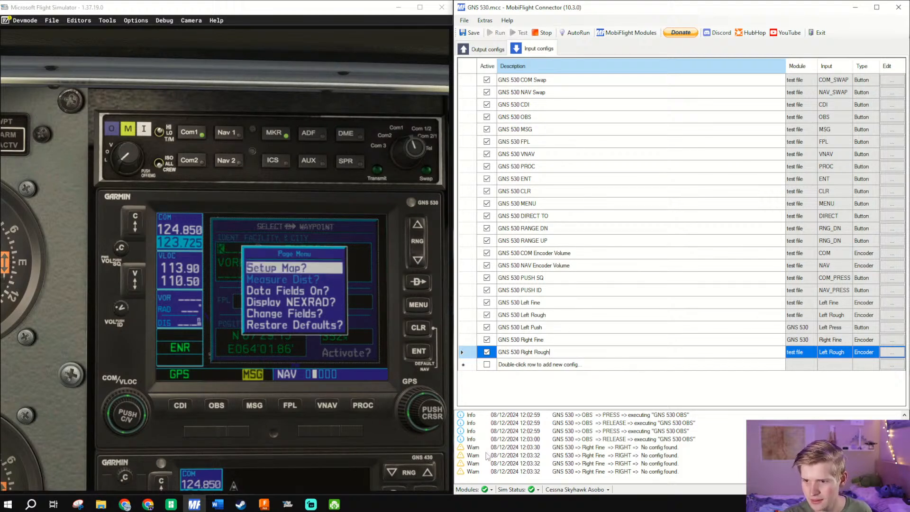
click(671, 351)
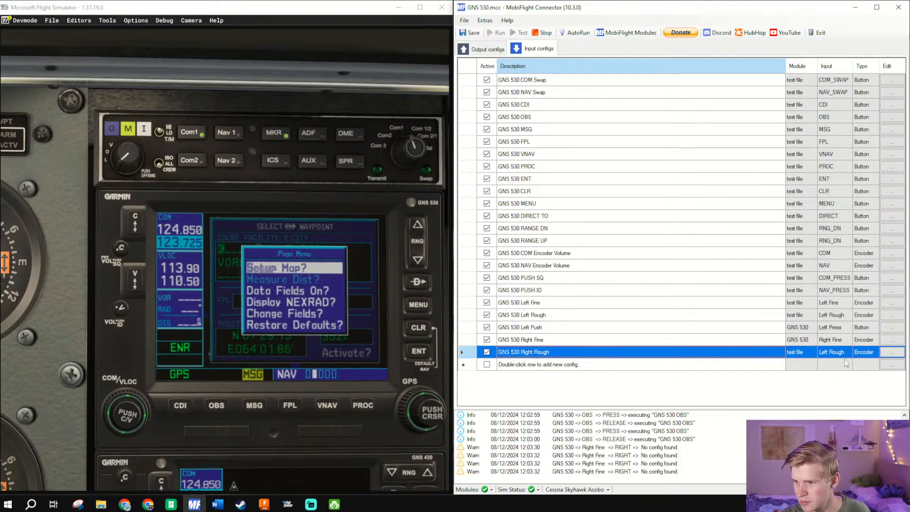
- Set the GNS 530 Right Rough config to the Right Rough device on GNS 530 (COM13), with left-turn preset AS530_RightLargeKnob_Left
click(893, 352)
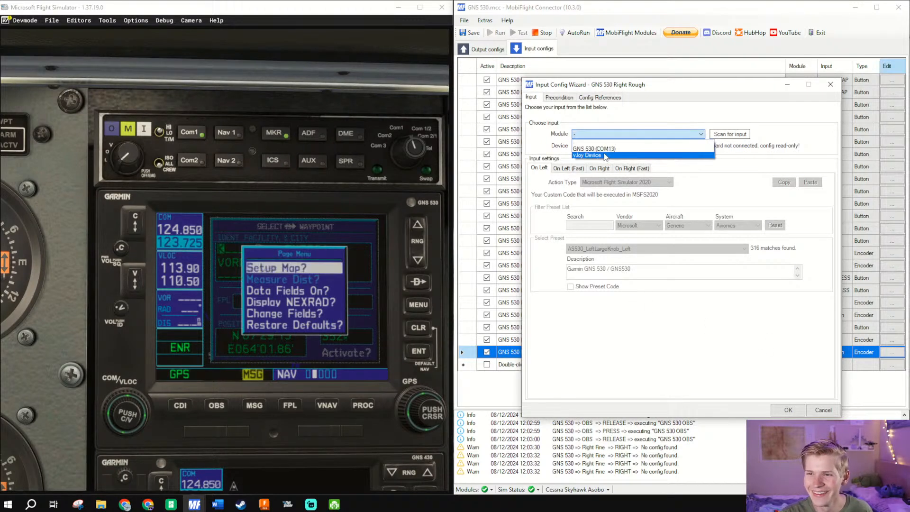
click(664, 148)
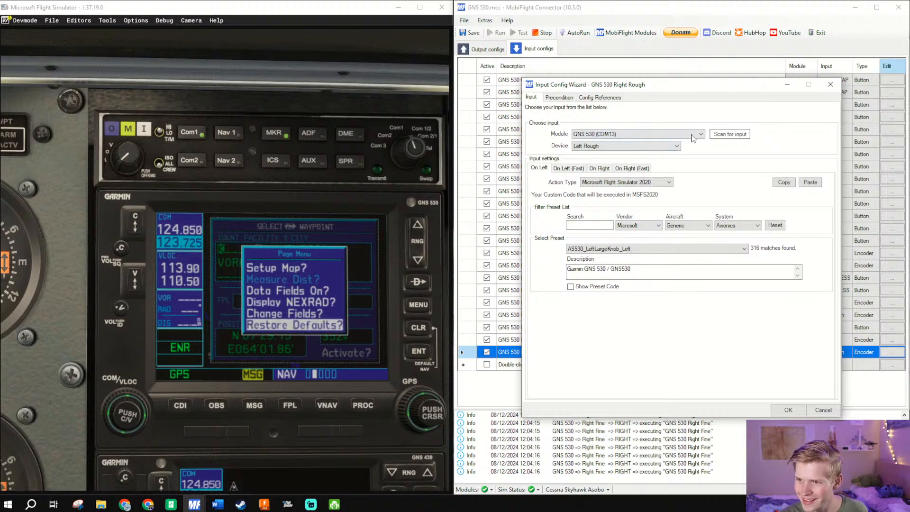
click(647, 255)
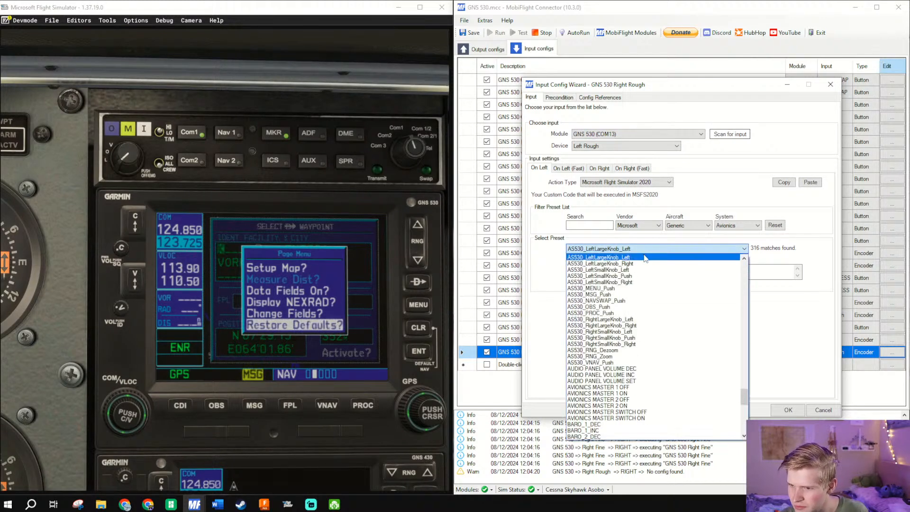
click(617, 320)
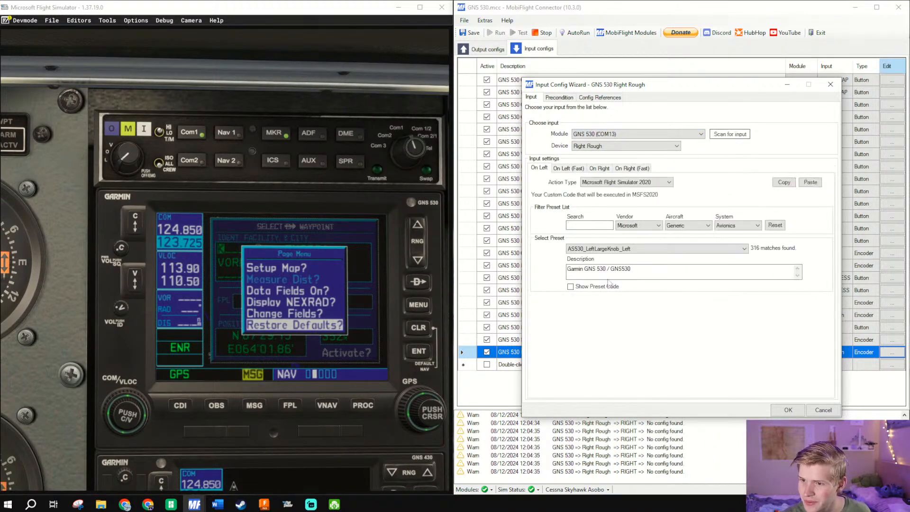
click(607, 249)
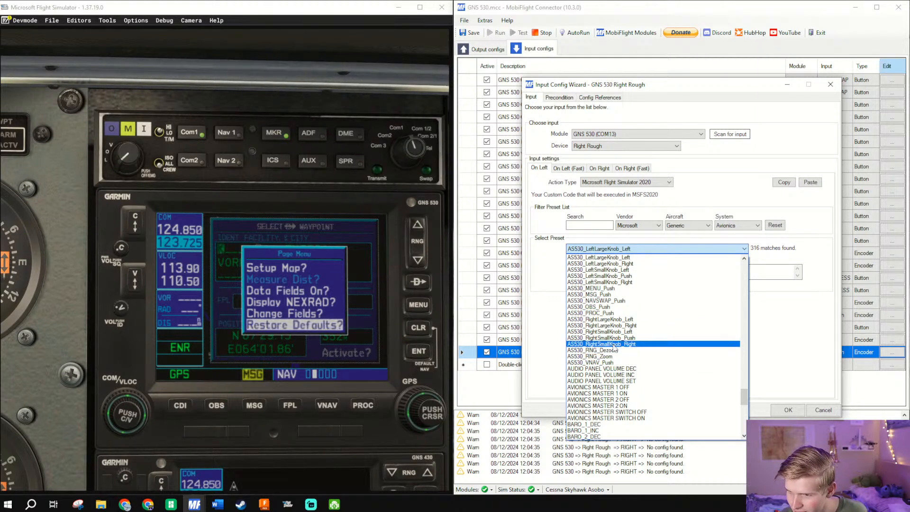
click(622, 320)
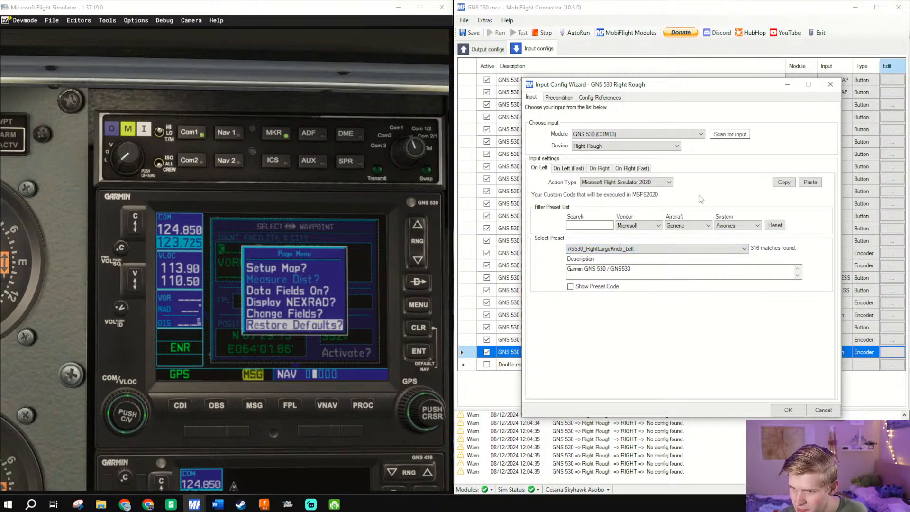
- Assign the AS530_RightLargeKnob_Right preset to the Right Rough encoder's right turn and accept the config
click(600, 169)
click(604, 248)
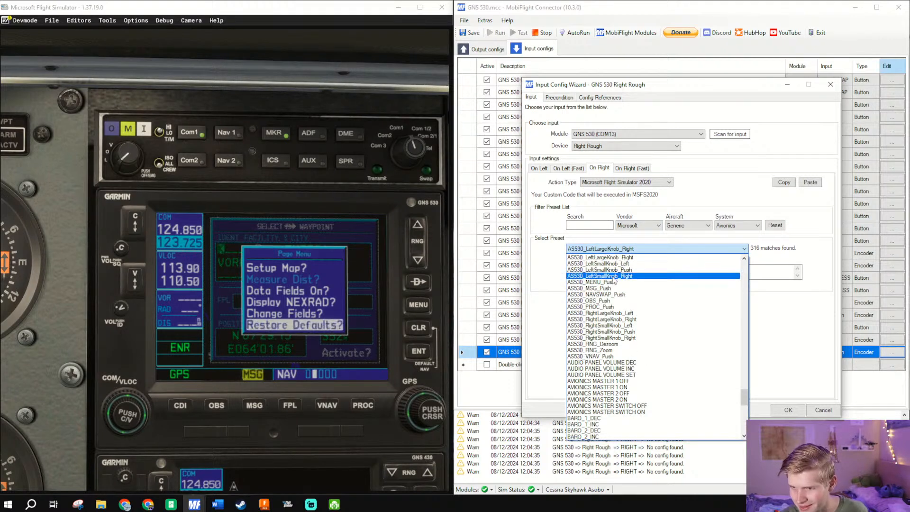
click(598, 338)
click(645, 248)
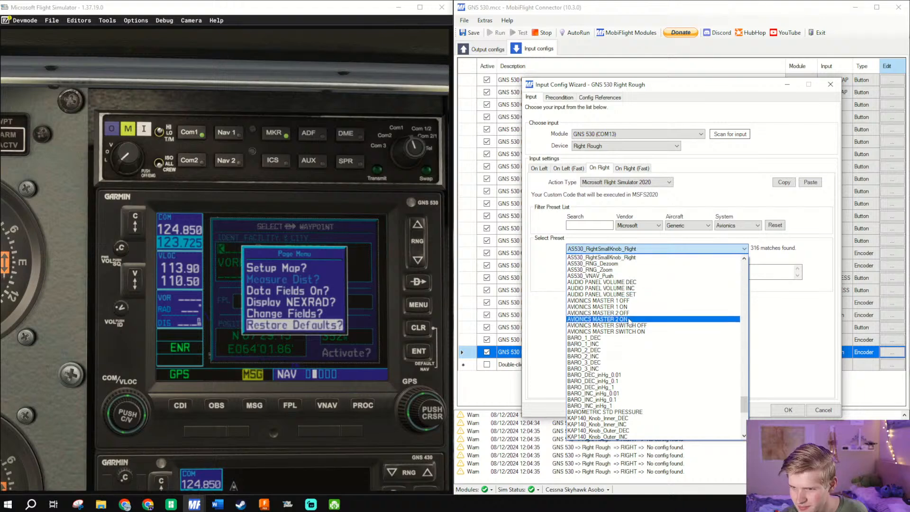
scroll(644, 289, up, 1)
click(650, 258)
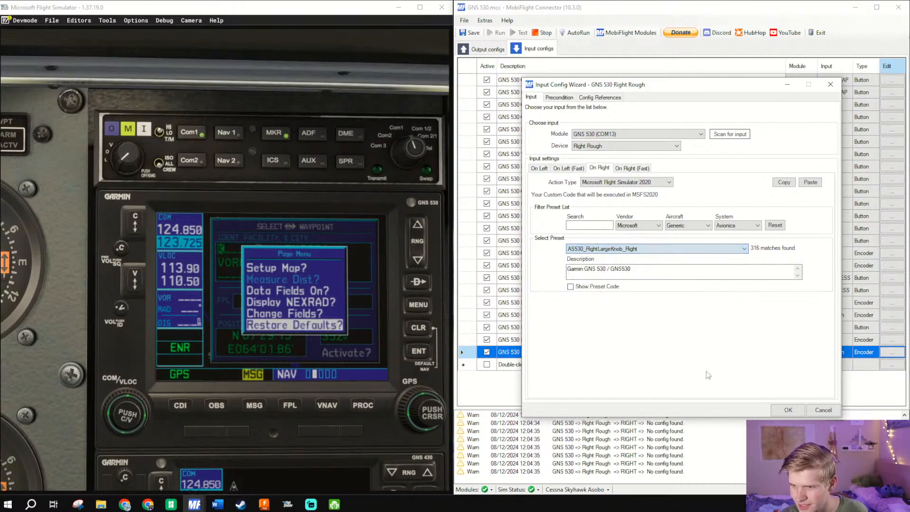
click(782, 411)
- Duplicate the GNS 530 Left Push config, rename the copy GNS 530 Right Push, and save the project
right_click(547, 352)
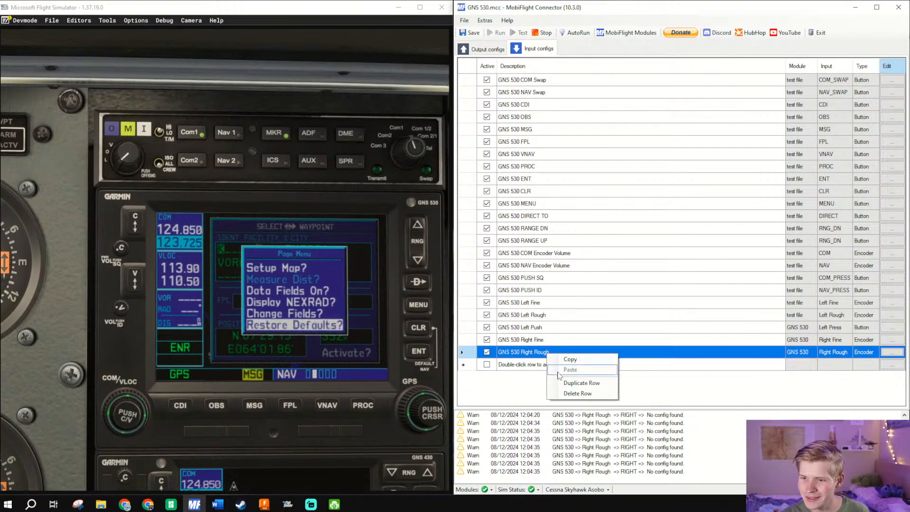
click(535, 328)
right_click(537, 329)
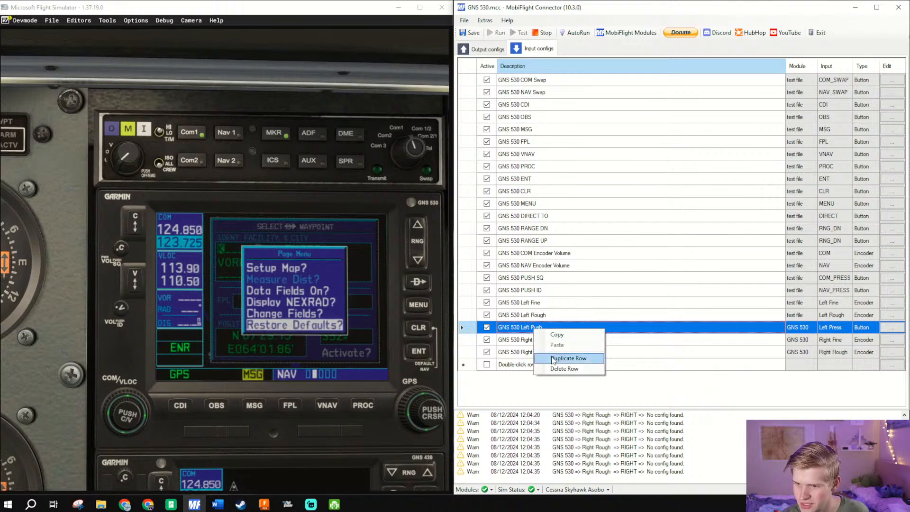
click(581, 359)
click(554, 341)
drag(553, 342, 541, 365)
click(541, 365)
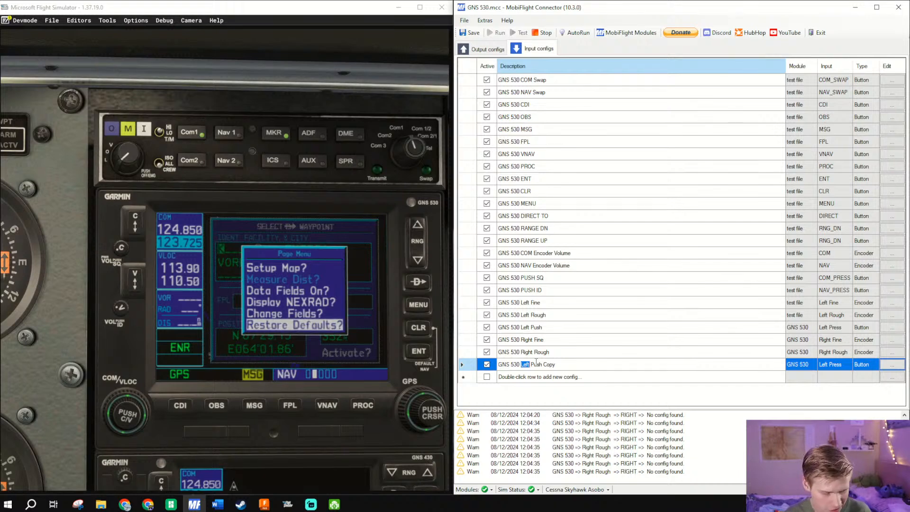
text(Righ)
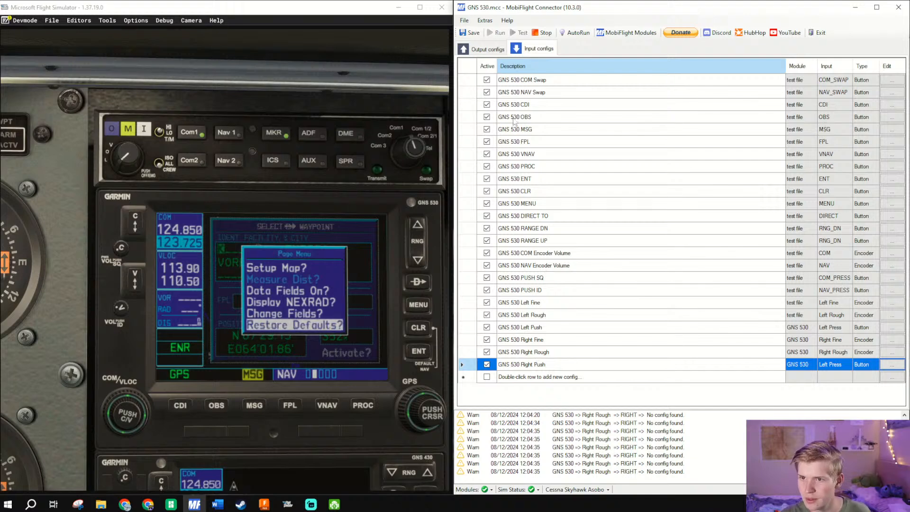
click(474, 36)
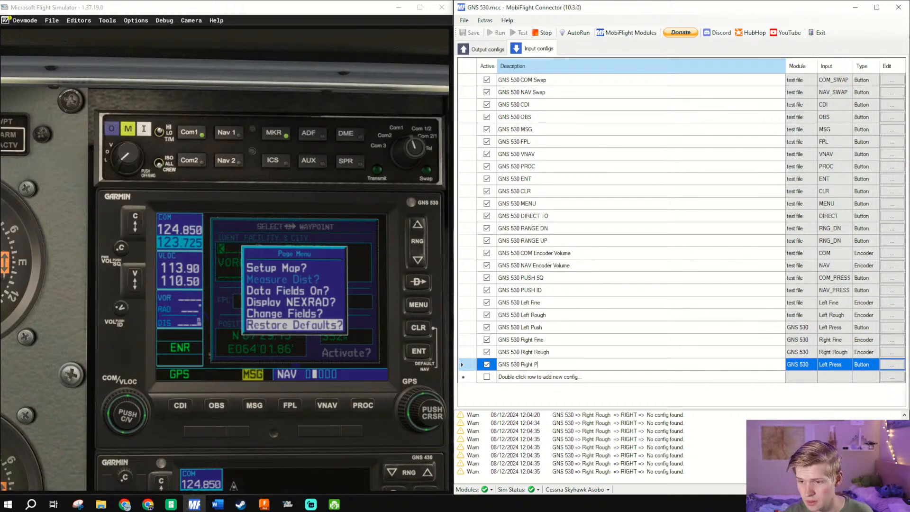
- Set the GNS 530 Right Push config to device R_PRESS with the AS530_RightSmallKnob_Push preset and save the project
click(888, 370)
click(894, 366)
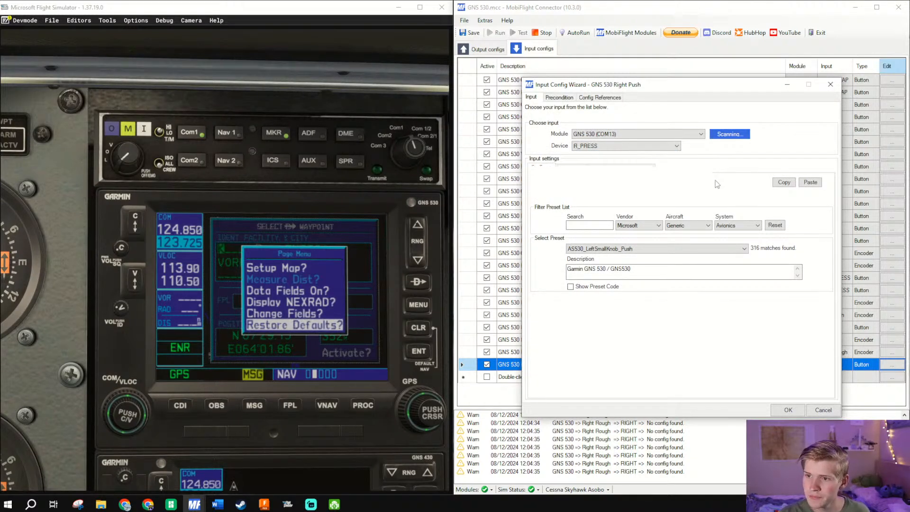
click(627, 249)
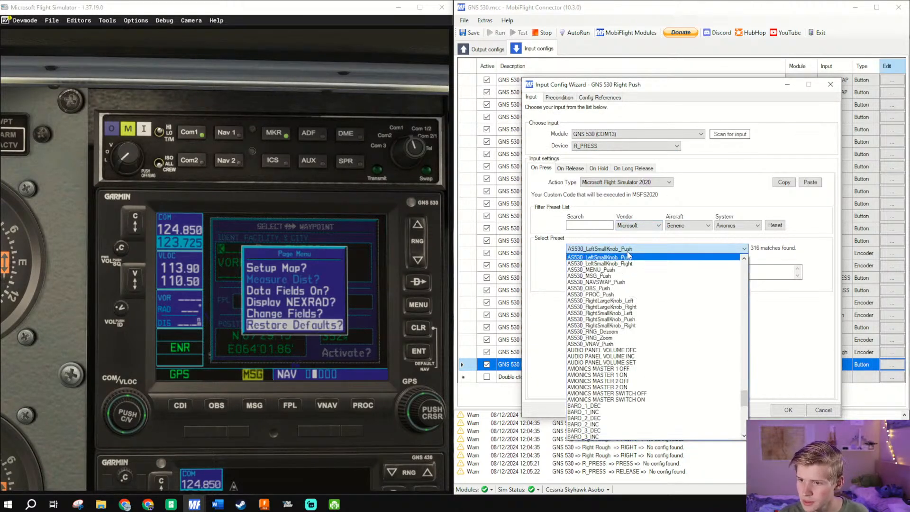
click(631, 321)
click(793, 414)
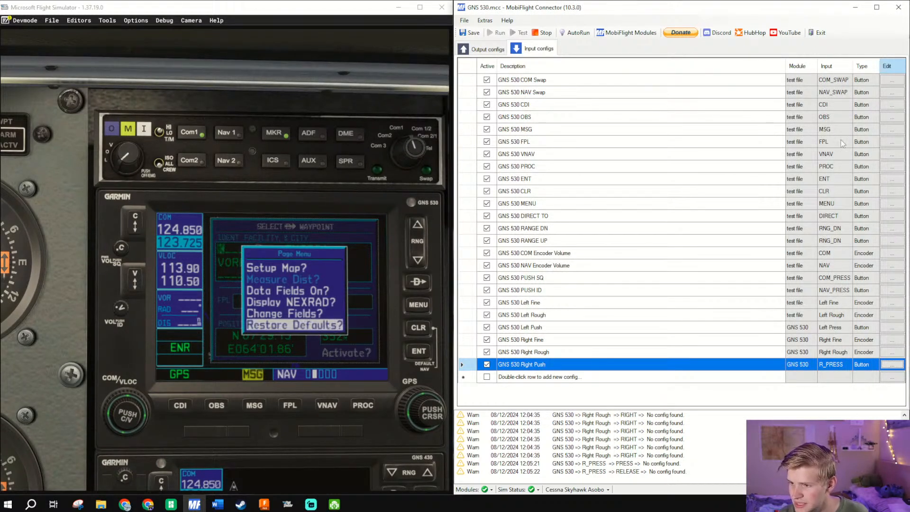
click(532, 35)
click(502, 38)
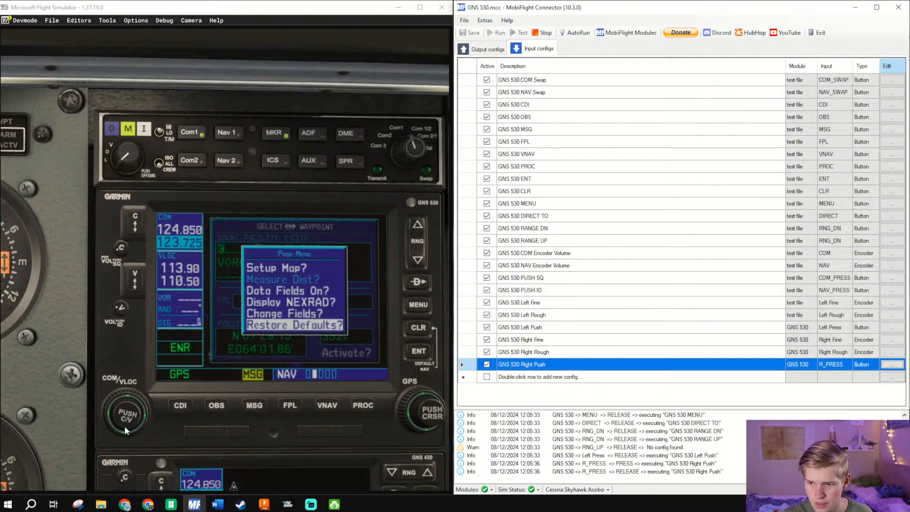
- Switch to Microsoft Flight Simulator and test the cursor push knob on the virtual GNS 530
click(428, 415)
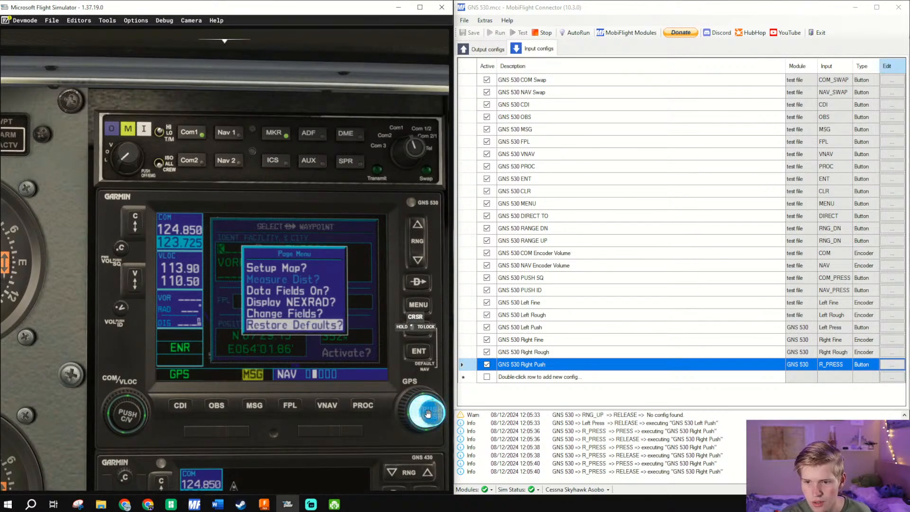
click(428, 414)
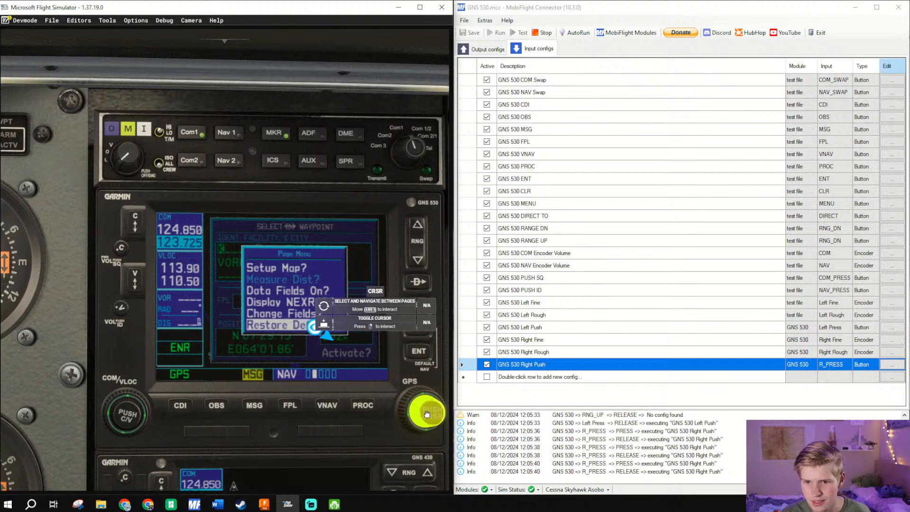
click(428, 414)
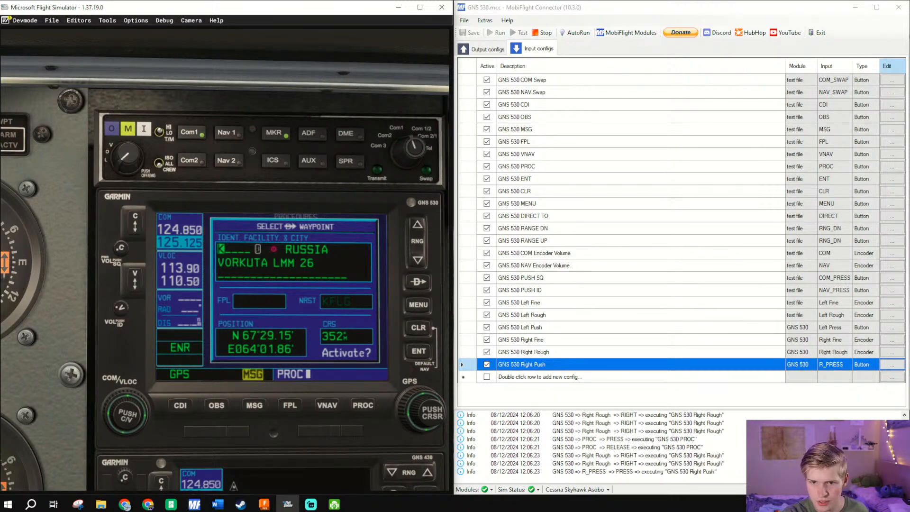
- Restart the simulator flight and enter the cockpit ready to fly
key(Escape)
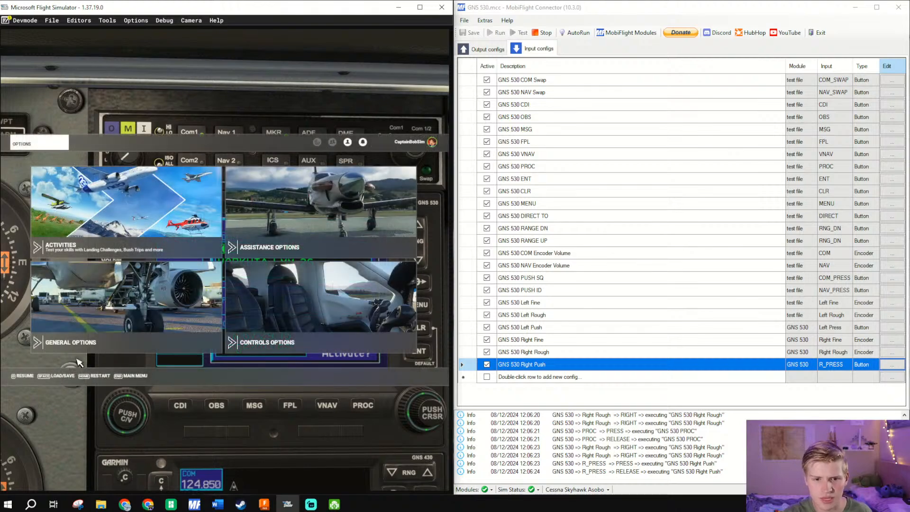
click(95, 376)
click(251, 290)
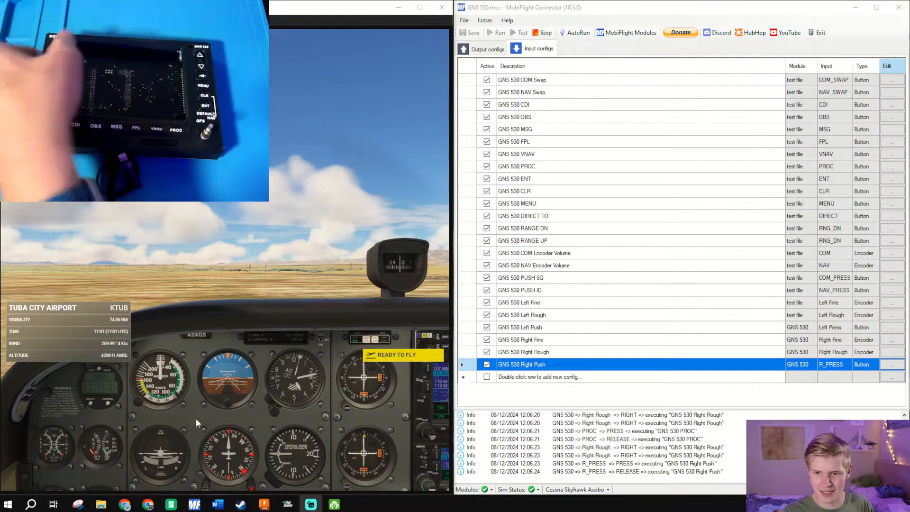
click(389, 357)
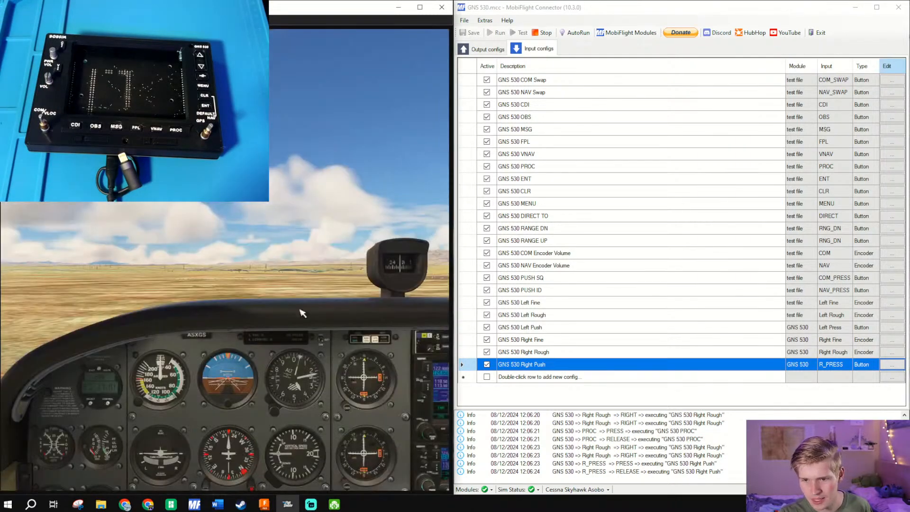
- Bring the cockpit's GNS 530 into close-up view and close the simulator's console window
key(Right)
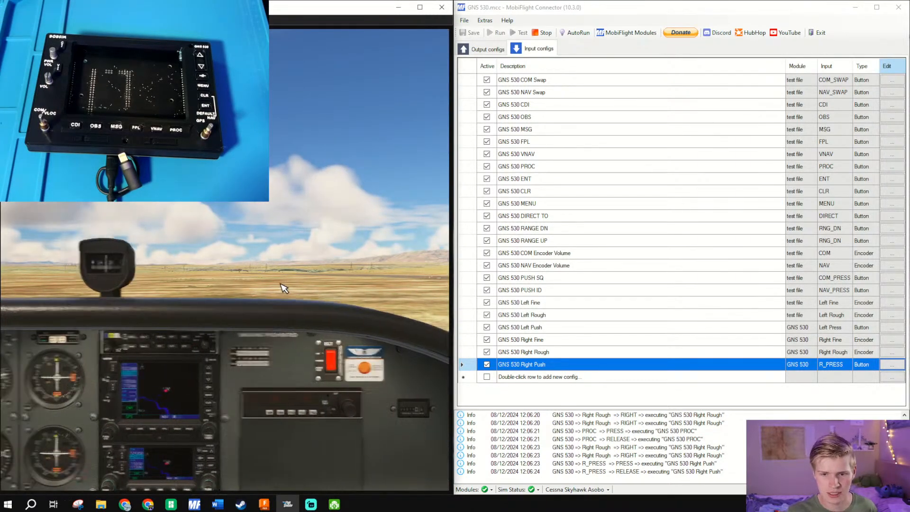
key(Left)
key(Down)
scroll(284, 287, up, 10)
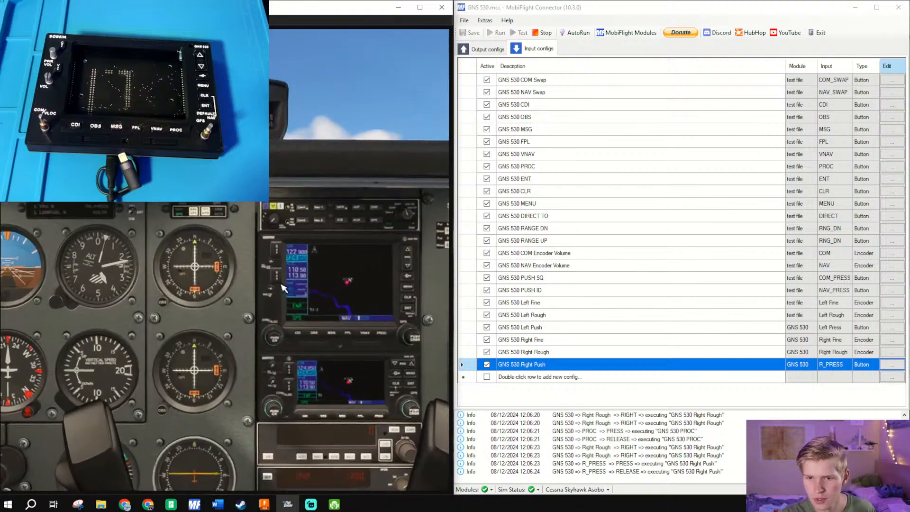
key(Right)
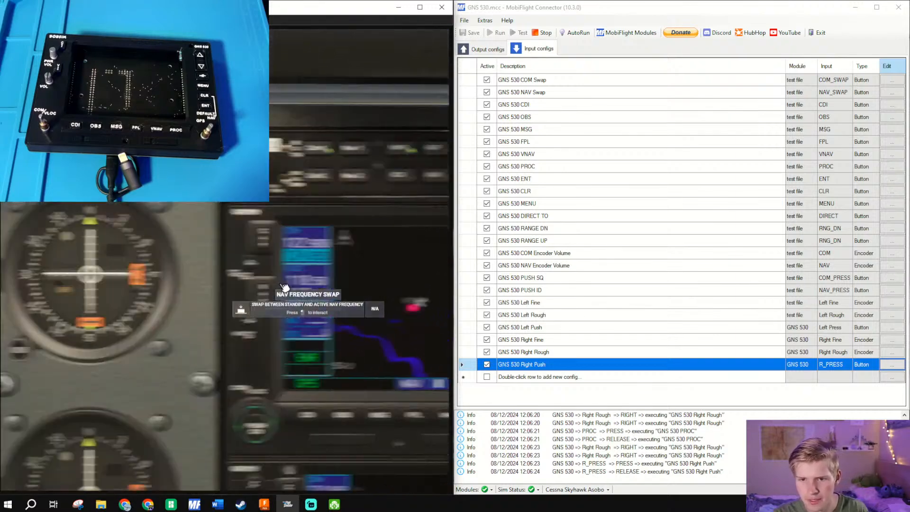
key(Left)
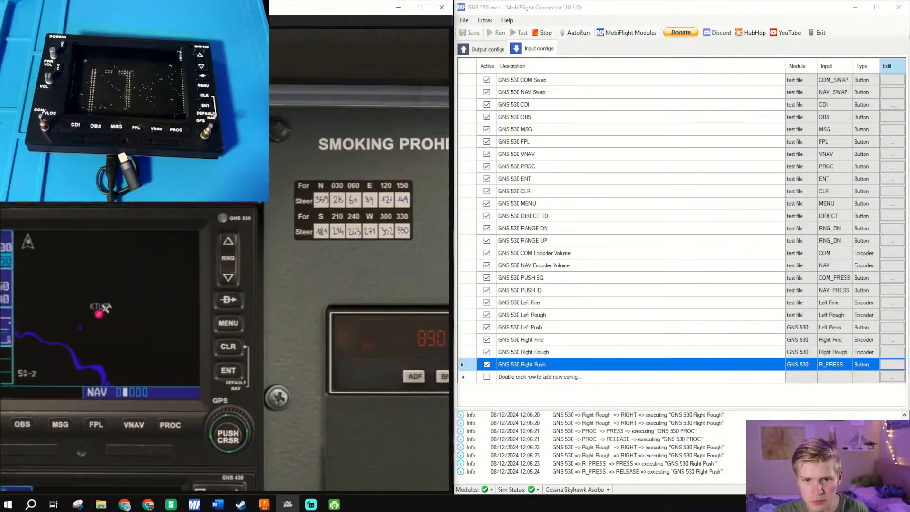
key(Right)
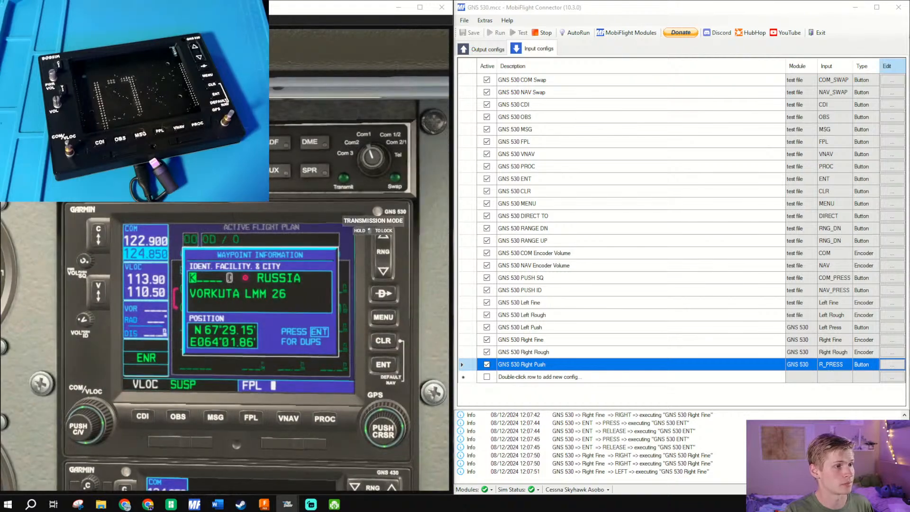
drag(294, 503, 608, 151)
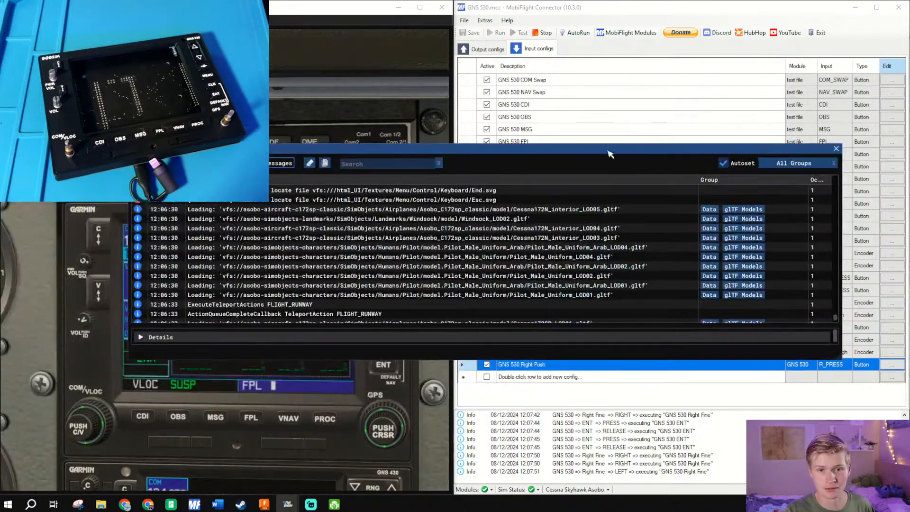
click(836, 149)
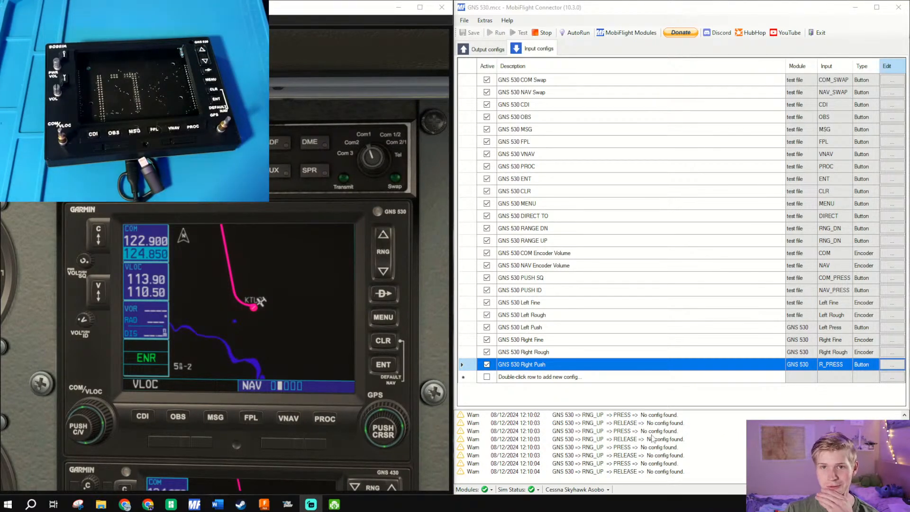
- Add a new MobiFlight input config with the description GNS 530
double_click(553, 380)
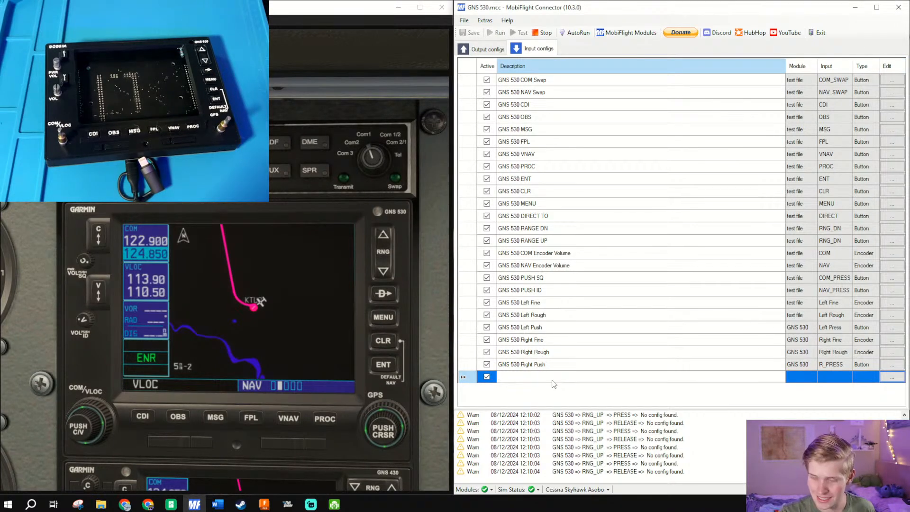
text(GNS 530)
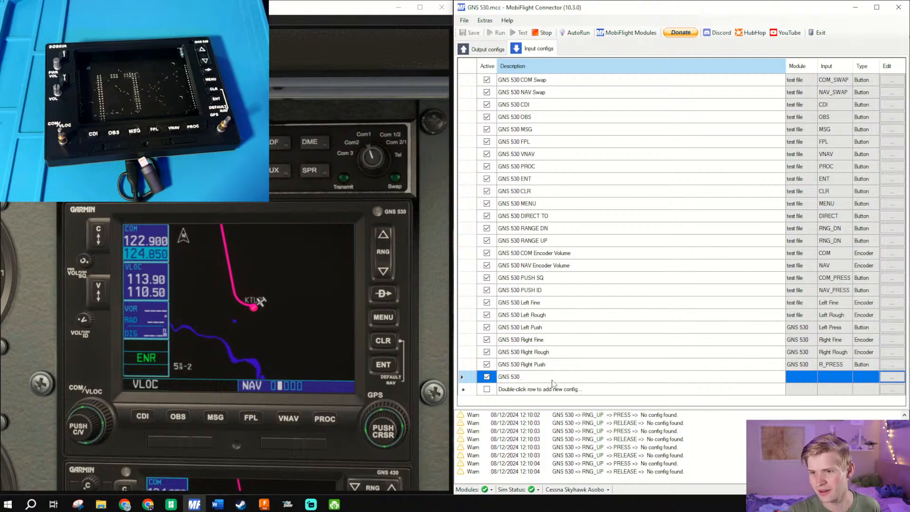
click(537, 229)
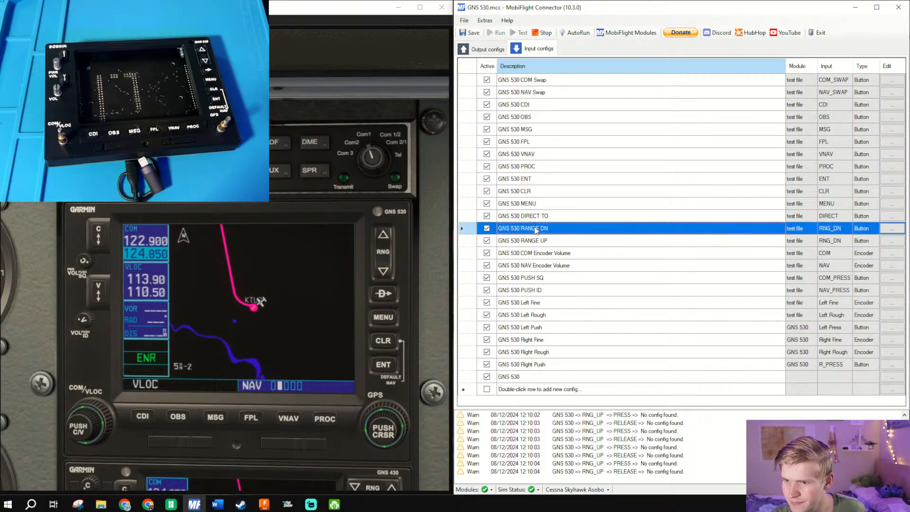
click(894, 229)
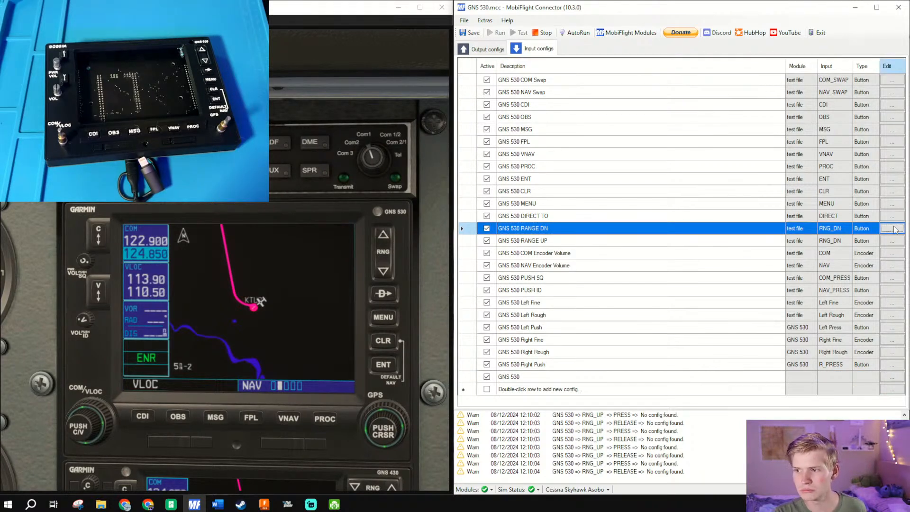
click(646, 133)
click(740, 135)
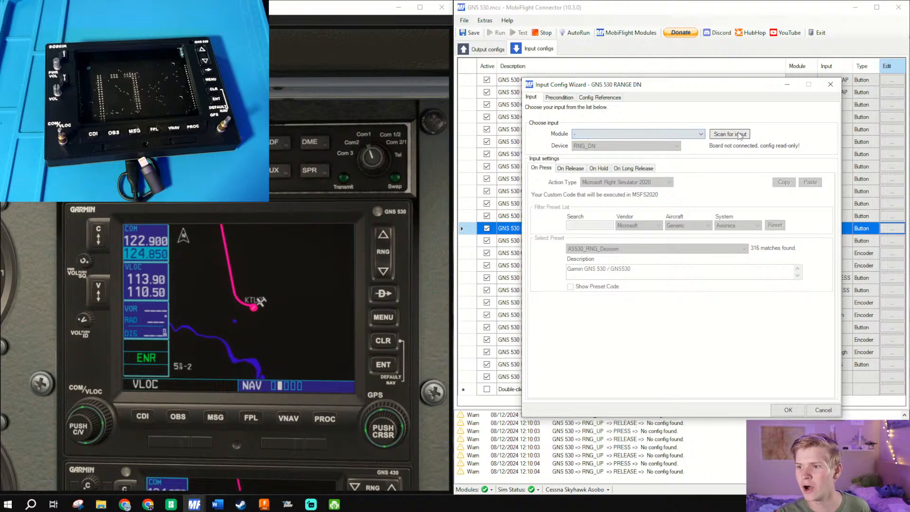
key(Escape)
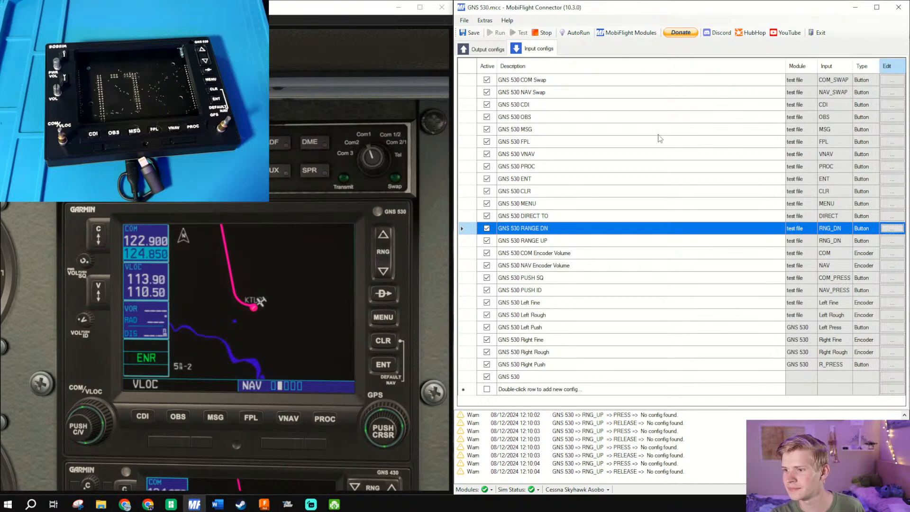
- Try to open the orphaned serials manager to reassign the old module references
click(493, 21)
click(512, 63)
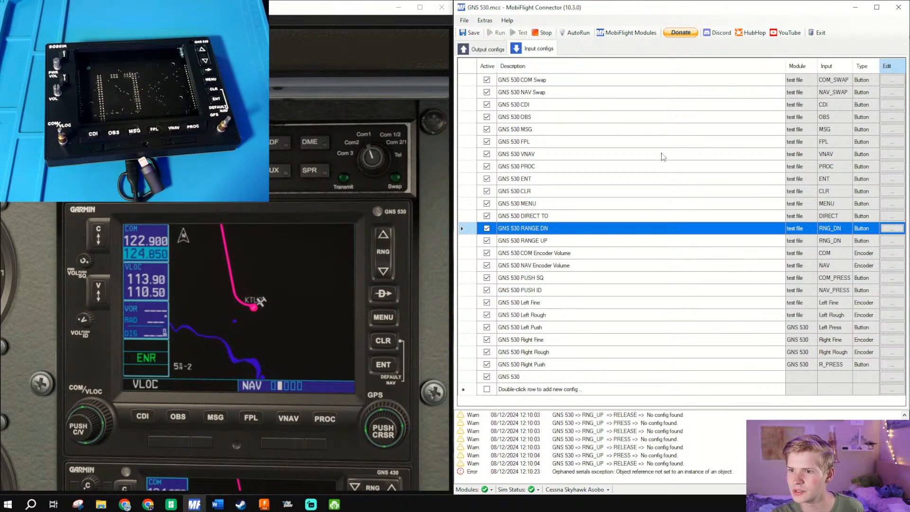
click(488, 21)
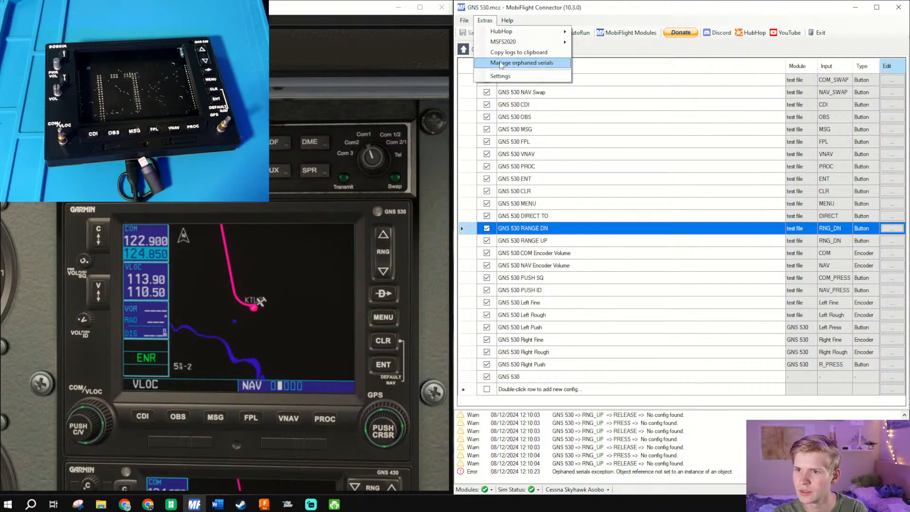
click(501, 63)
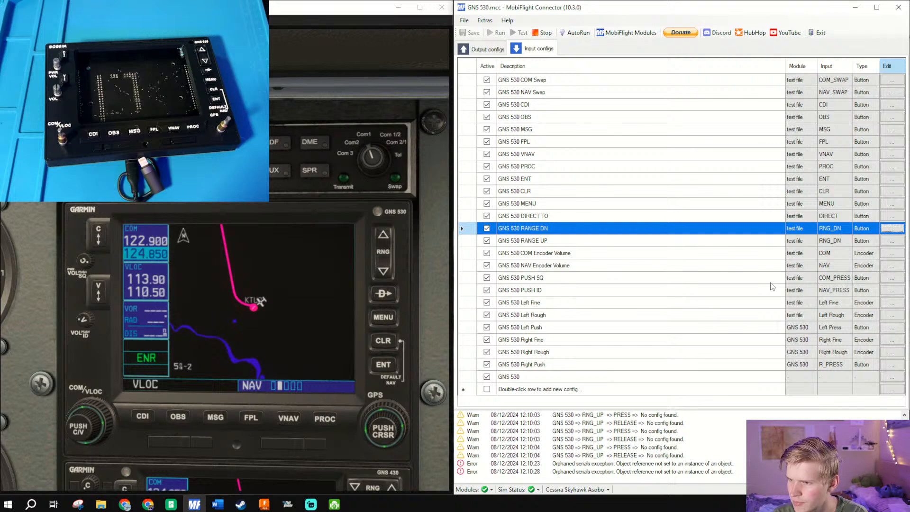
- Restart MobiFlight Connector beside the simulator and assign the orphaned test file serial to the connected GNS 530 module
click(907, 10)
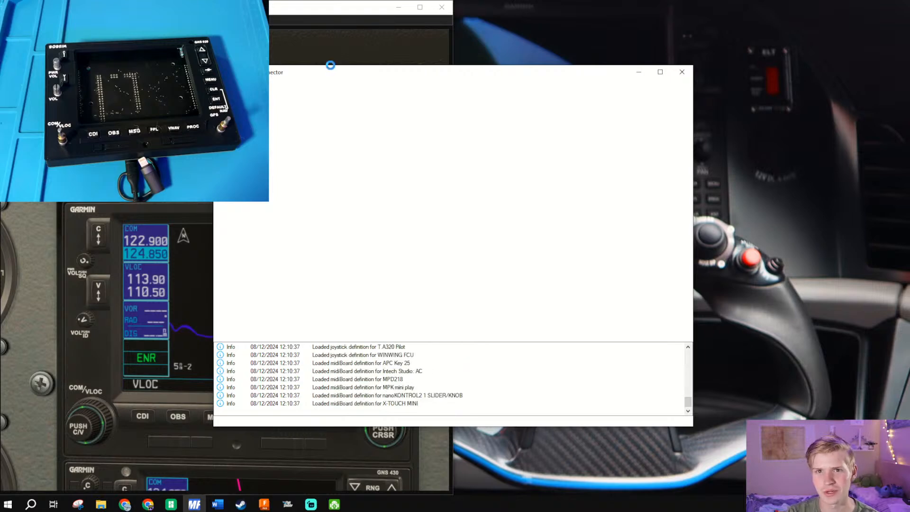
drag(332, 69, 907, 264)
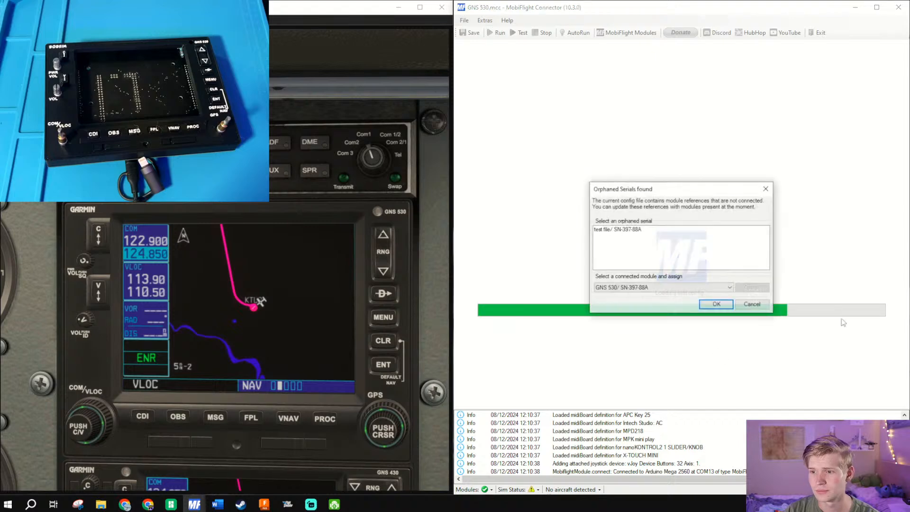
click(633, 231)
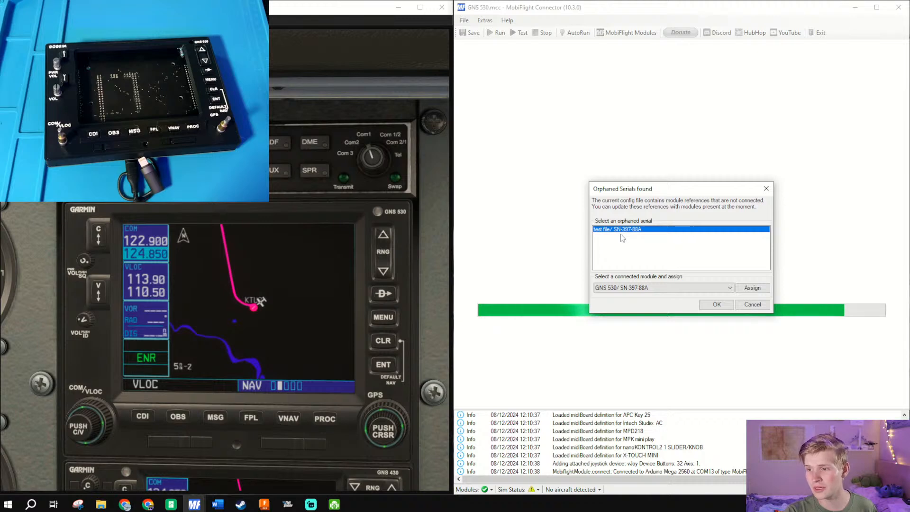
click(648, 290)
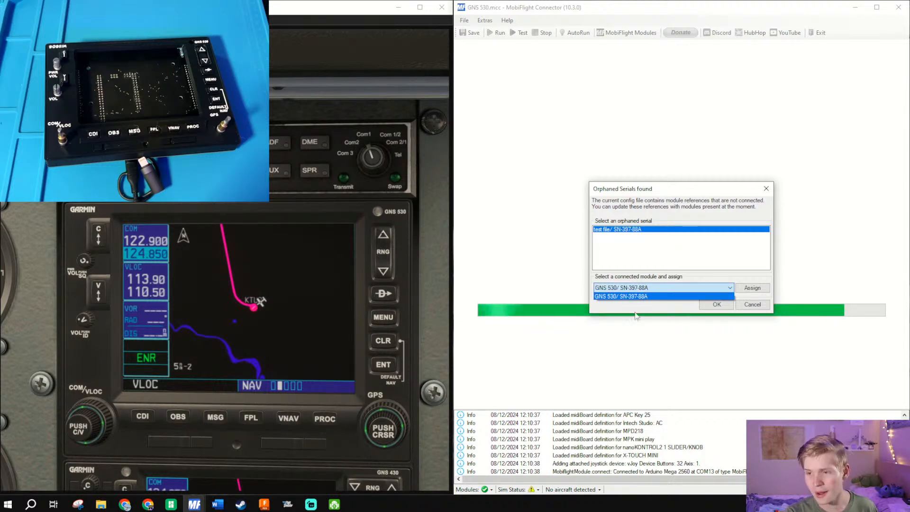
click(631, 297)
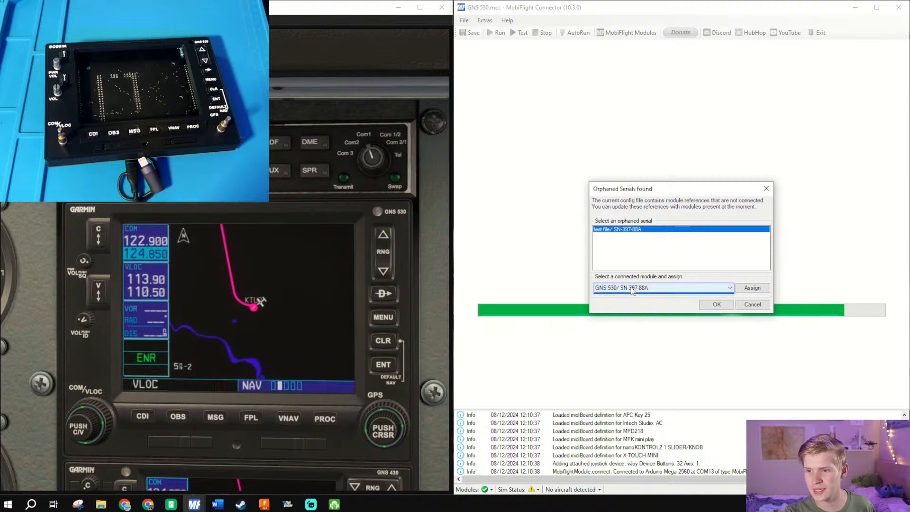
click(682, 286)
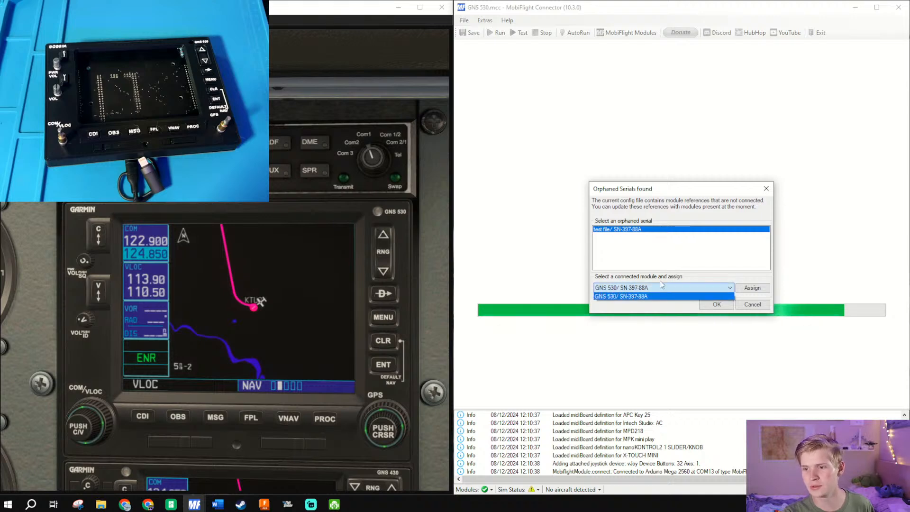
click(758, 289)
click(756, 290)
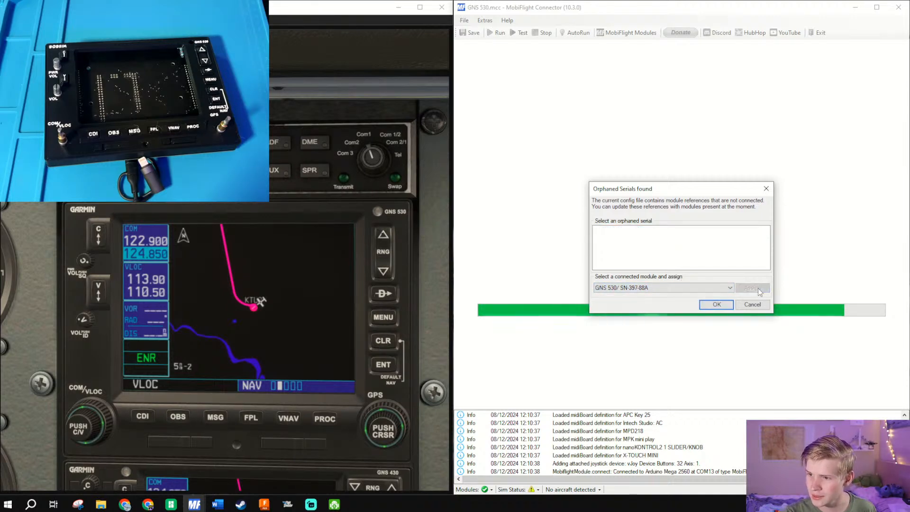
click(707, 307)
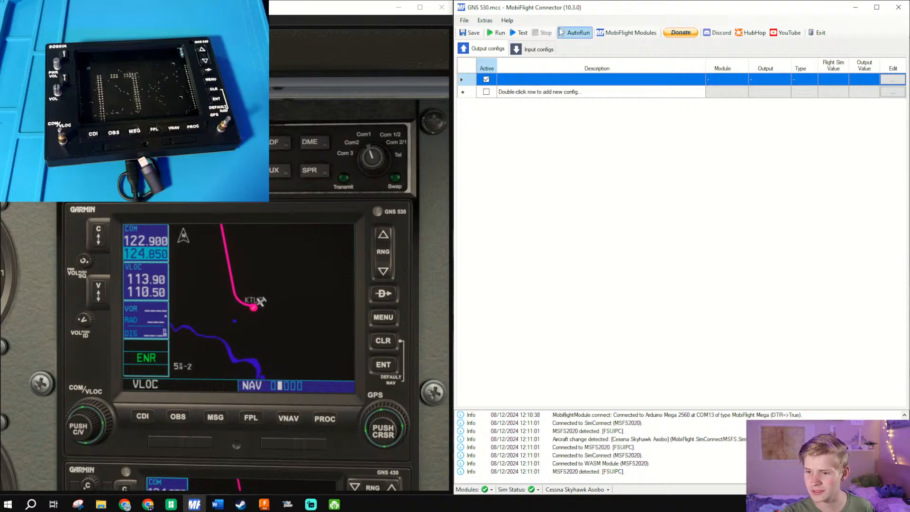
- Run the input configs and give the simulator focus to test the hardware range buttons
click(530, 53)
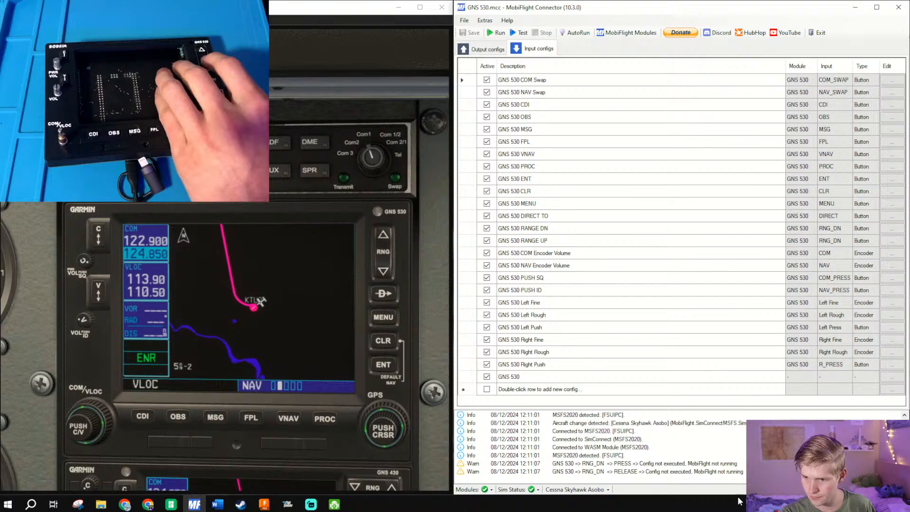
click(497, 32)
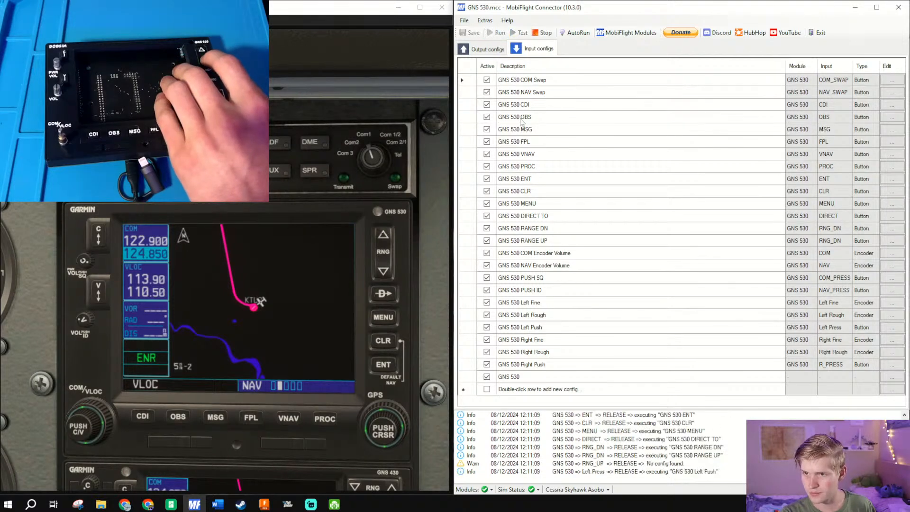
click(328, 303)
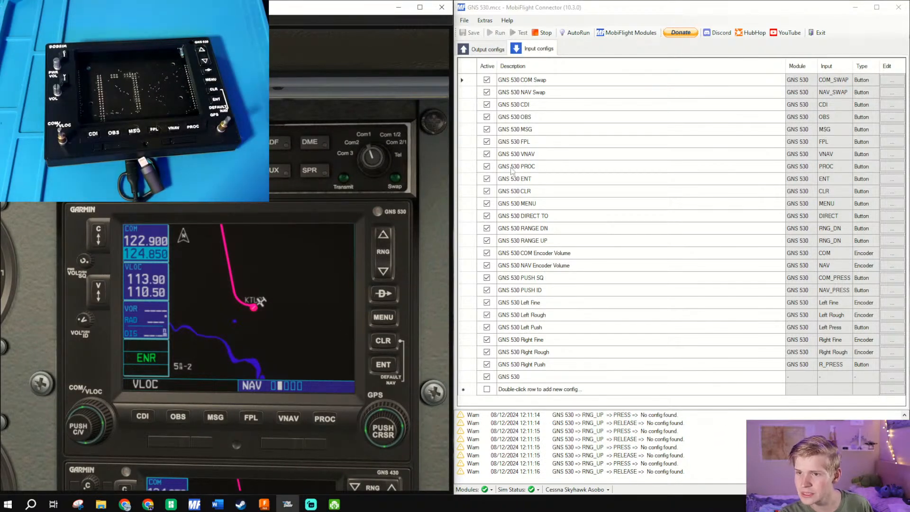
- Set the GNS 530 RANGE UP config's device to RNG_UP and switch to the simulator to test it
click(539, 241)
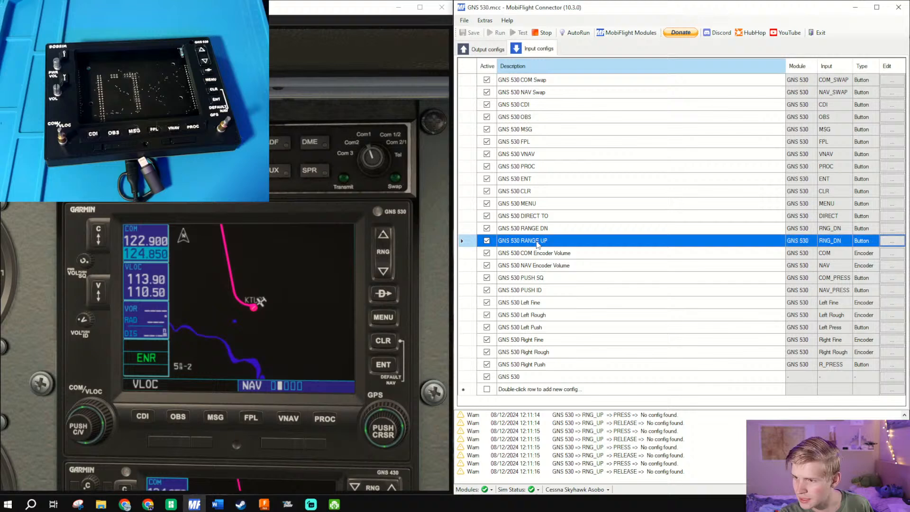
click(895, 244)
click(891, 240)
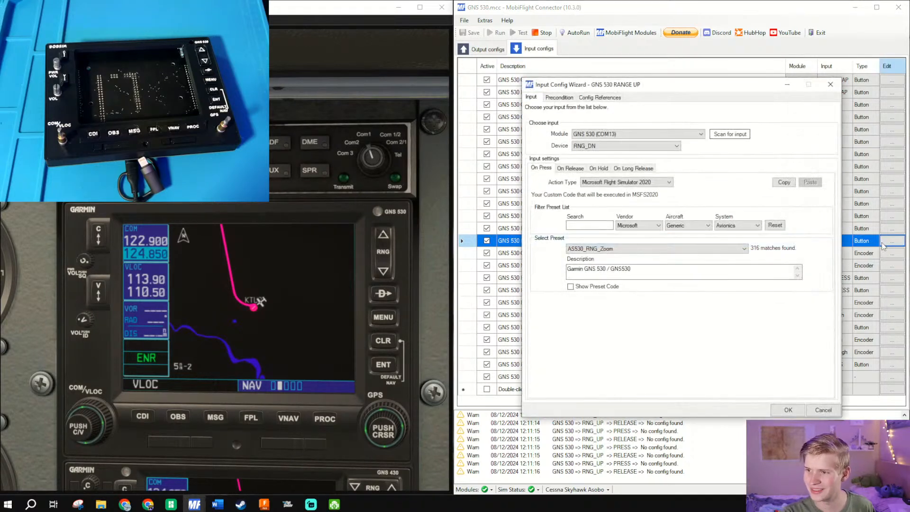
click(641, 147)
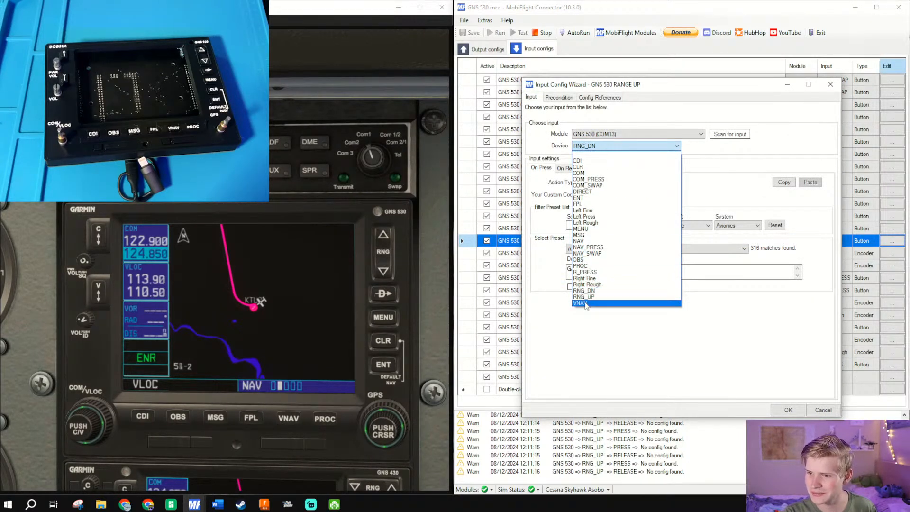
click(584, 297)
click(787, 411)
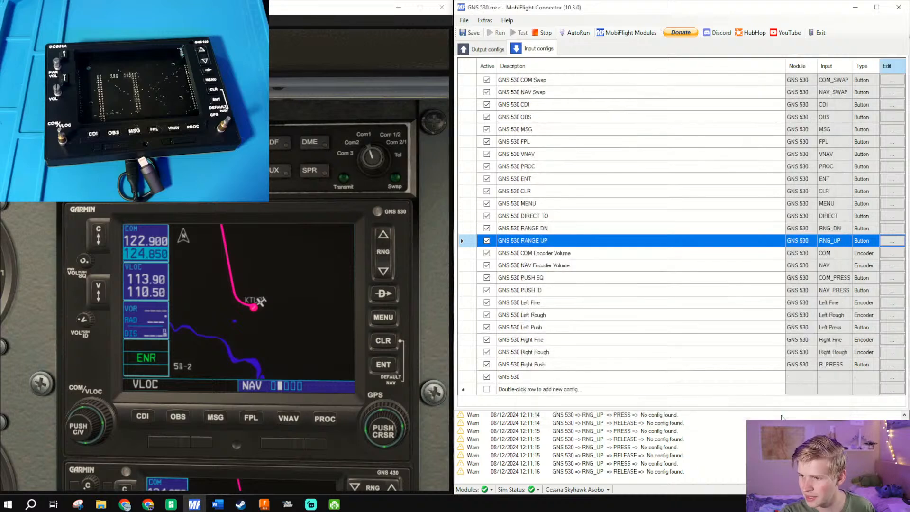
click(297, 257)
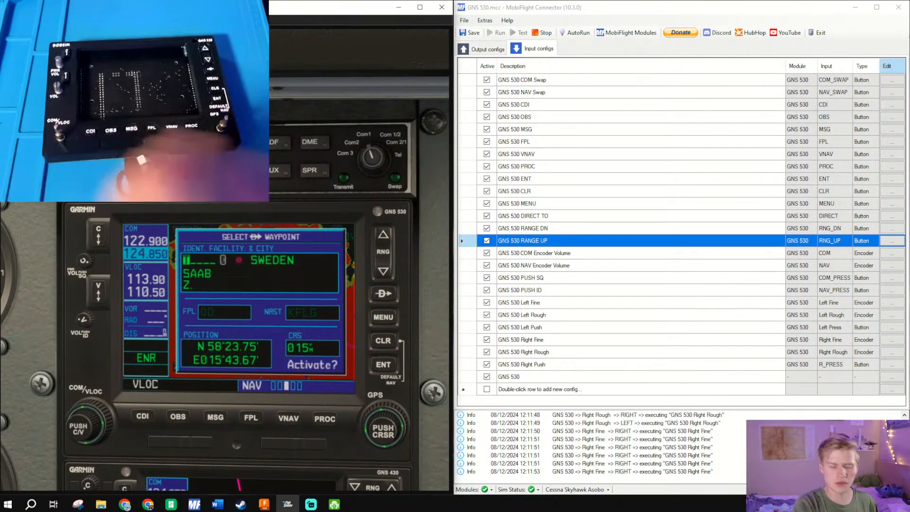
- Search the web for the Telluride airport code, and minimize the browser to return to the simulator
key(alt+space)
text(telur)
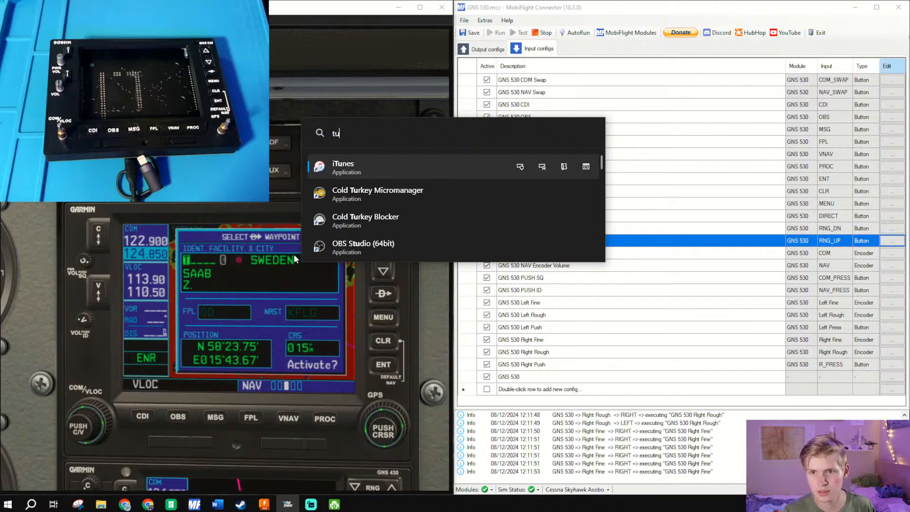
text(ide airp[ort code)
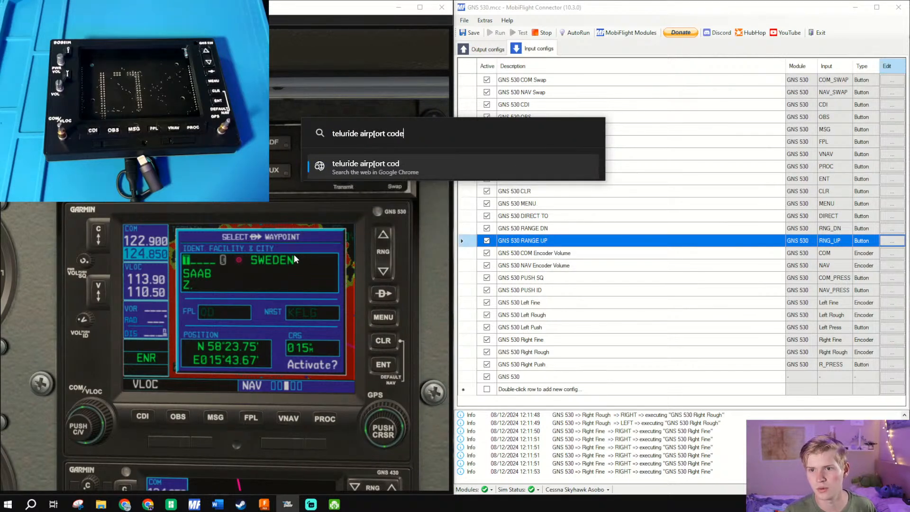
key(Return)
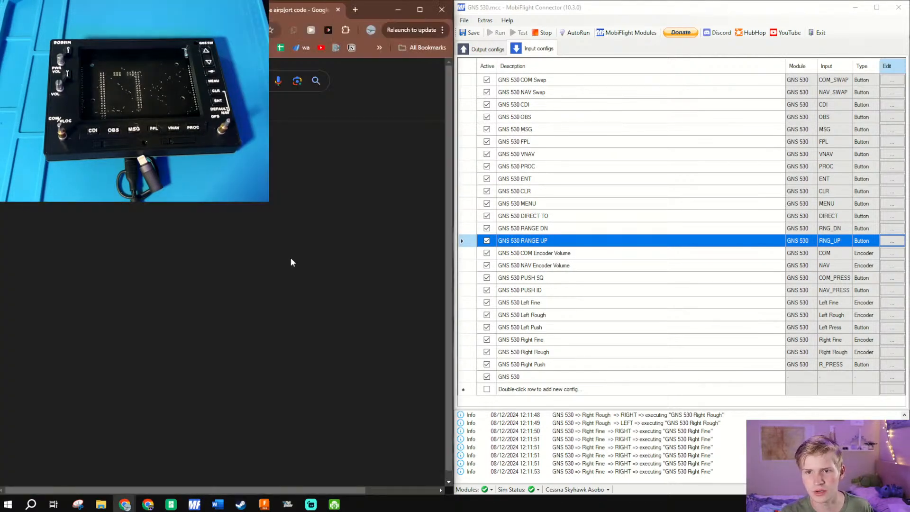
click(395, 12)
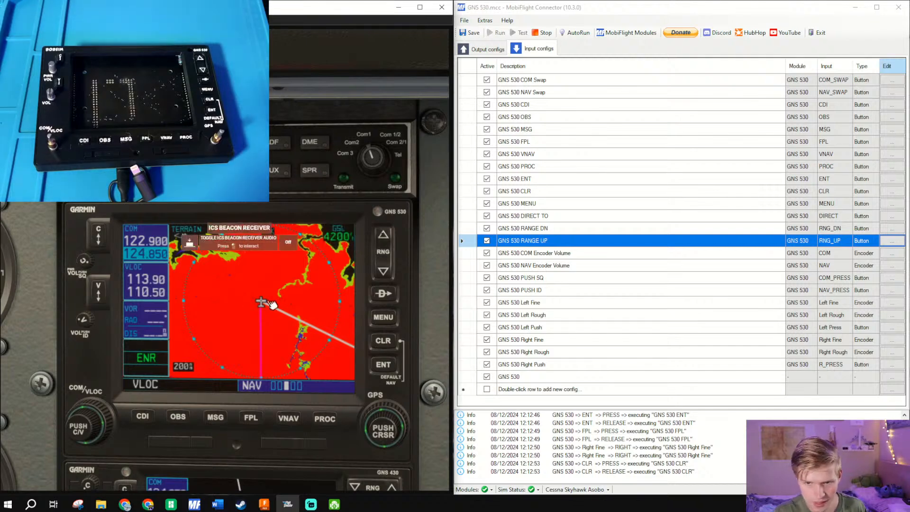
- Zoom the virtual GNS 530 terrain map in to the 500 ft range with its on-screen range control
click(386, 273)
click(389, 275)
click(389, 275)
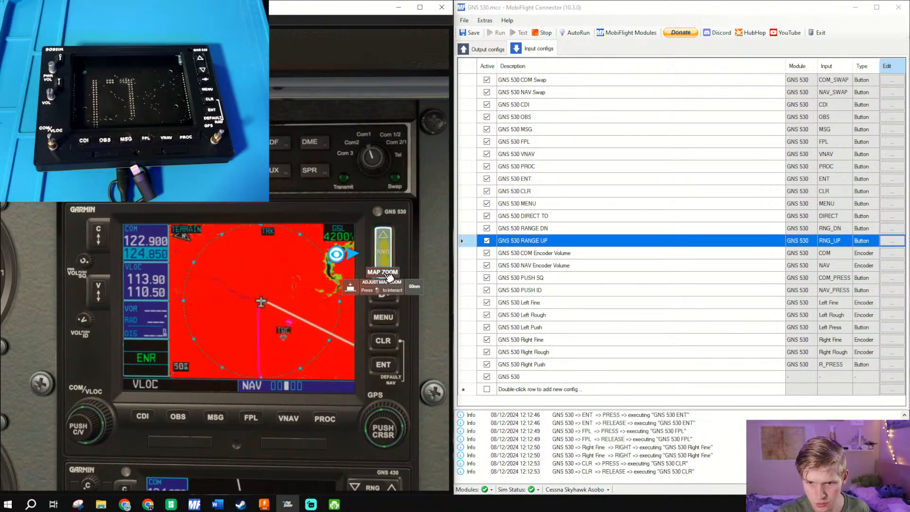
click(389, 276)
click(389, 276)
click(388, 276)
click(389, 276)
click(388, 276)
click(389, 276)
click(388, 276)
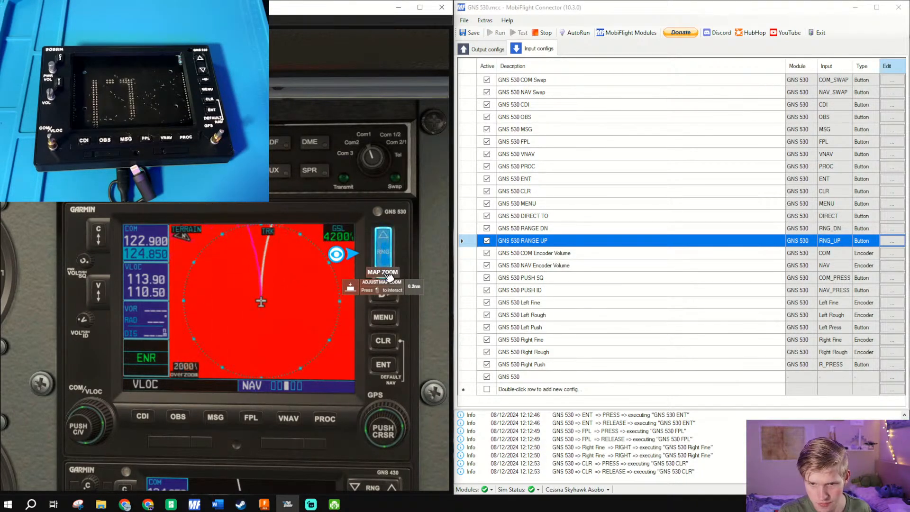
click(389, 276)
click(389, 276)
click(389, 275)
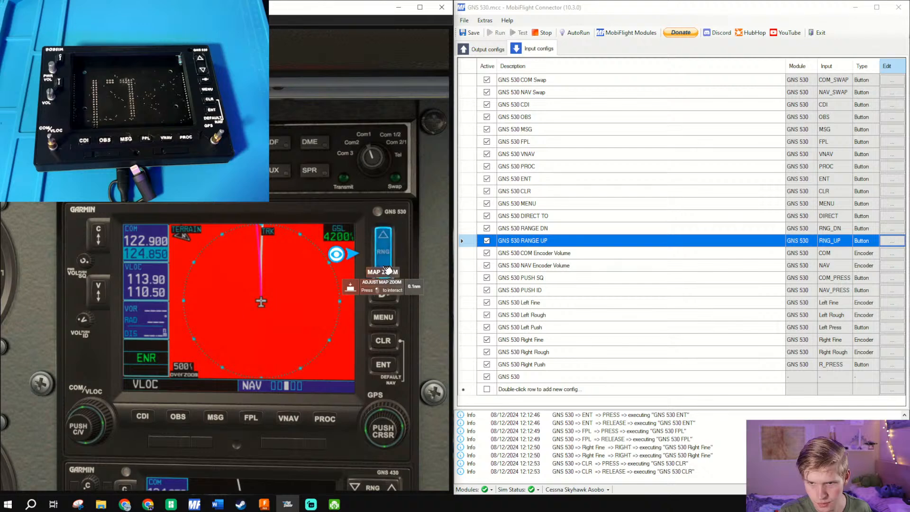
click(389, 277)
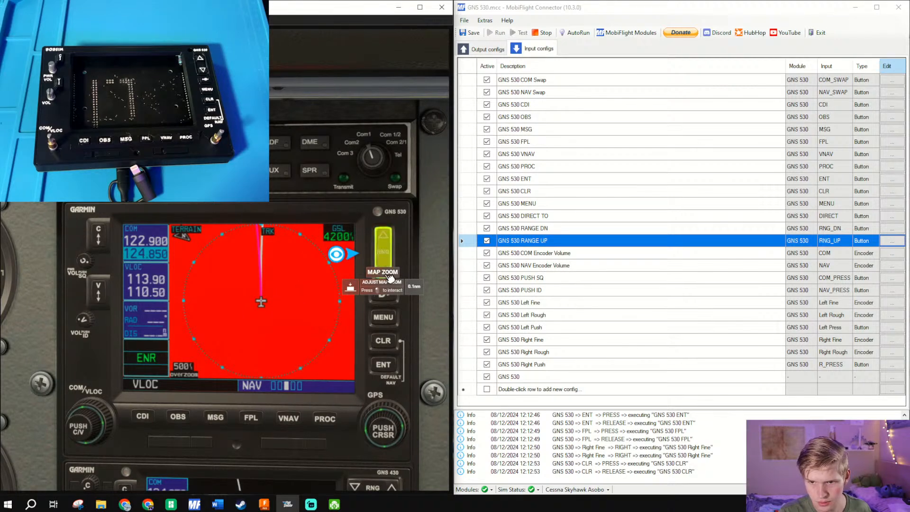
- Zoom the virtual GNS 530 terrain map back out to the 200 nm range
click(389, 235)
click(389, 233)
click(388, 231)
click(388, 232)
click(388, 231)
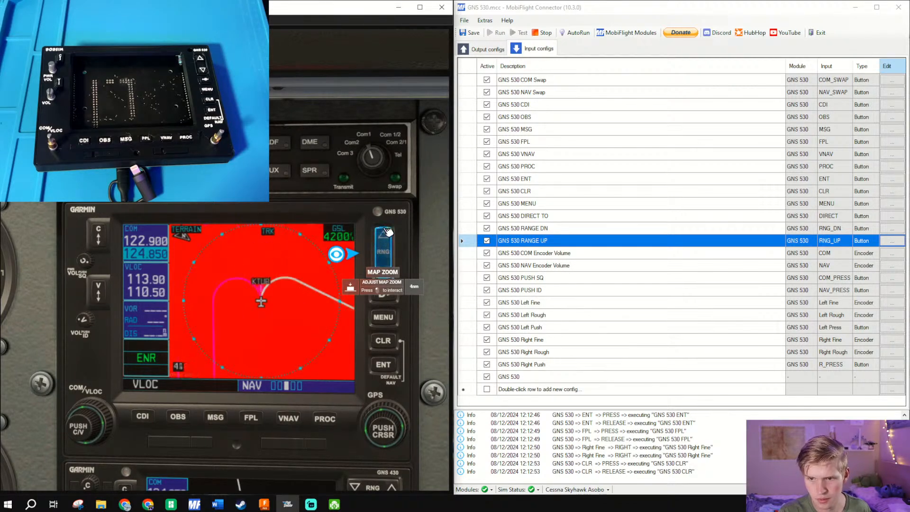
click(388, 232)
click(388, 232)
click(388, 232)
click(388, 232)
click(387, 232)
click(387, 232)
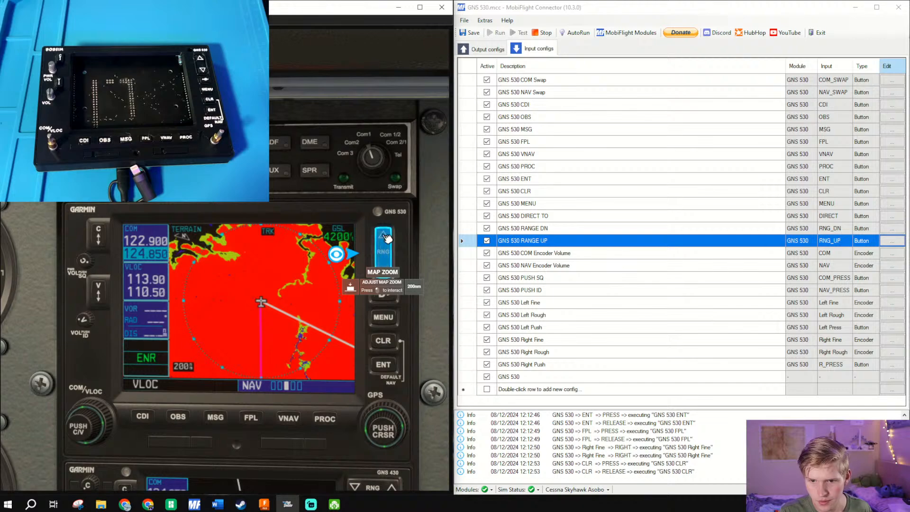
scroll(264, 385, down, 3)
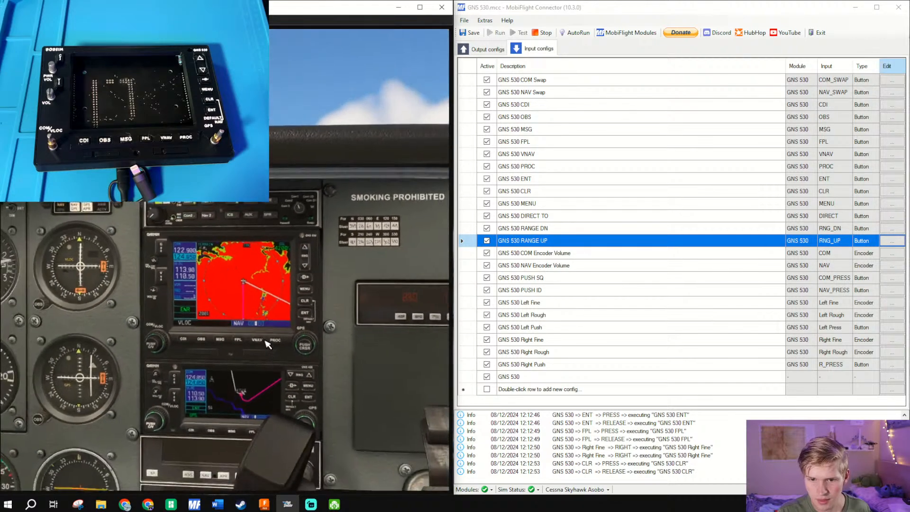
scroll(281, 319, up, 4)
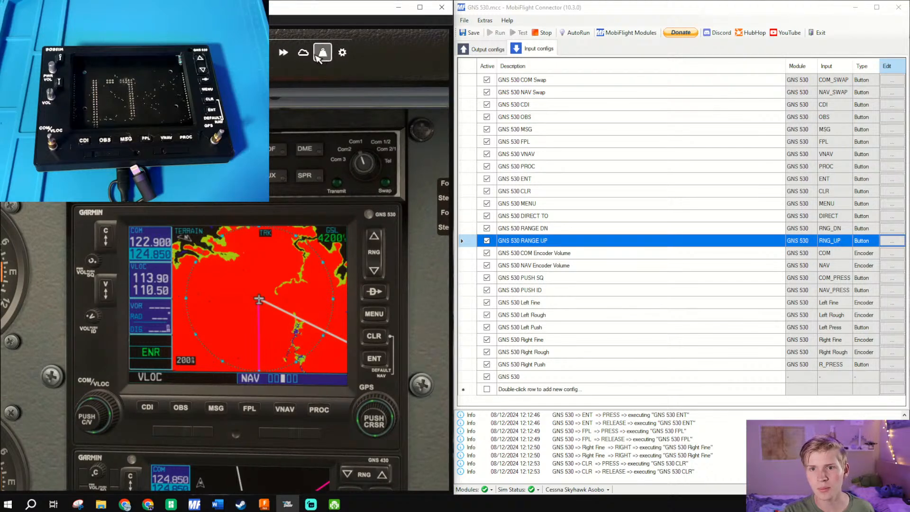
click(343, 52)
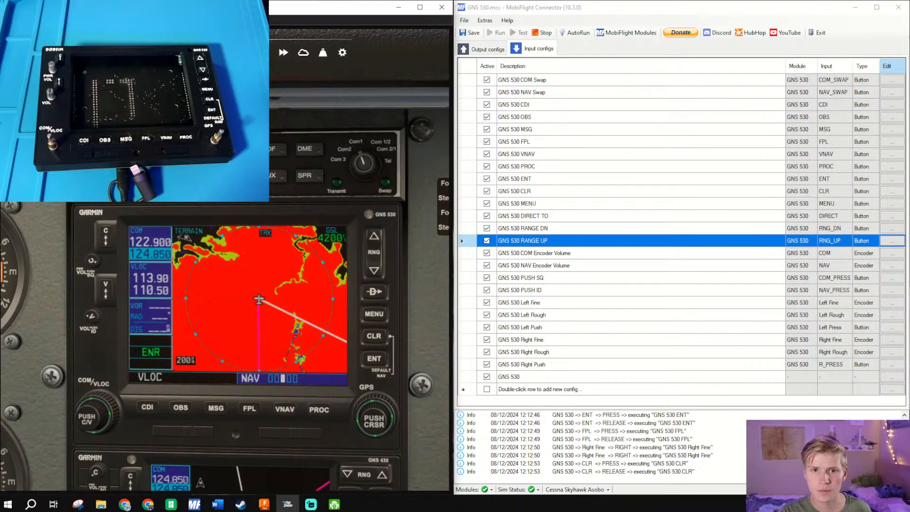
click(185, 53)
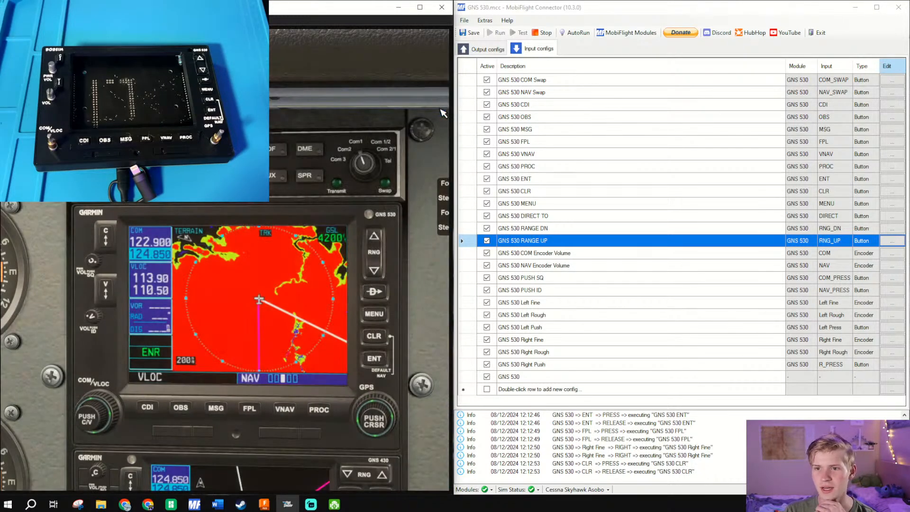
click(440, 109)
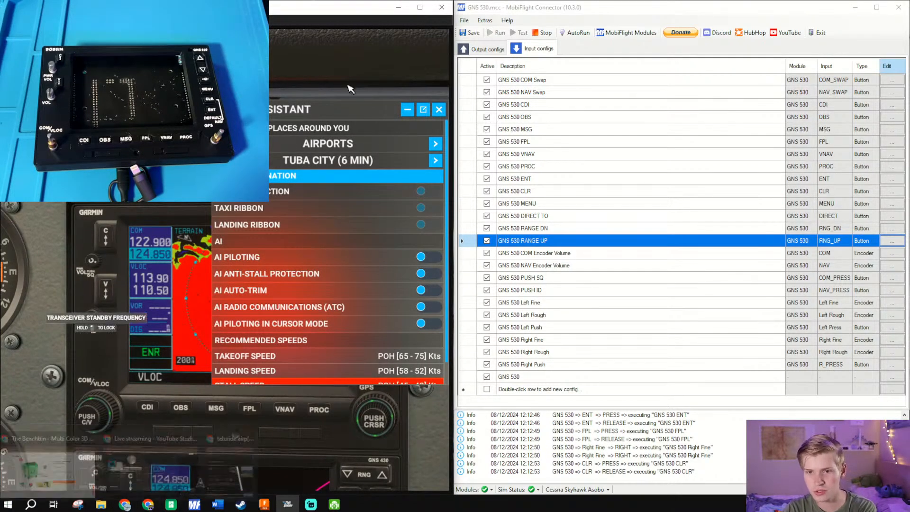
click(439, 109)
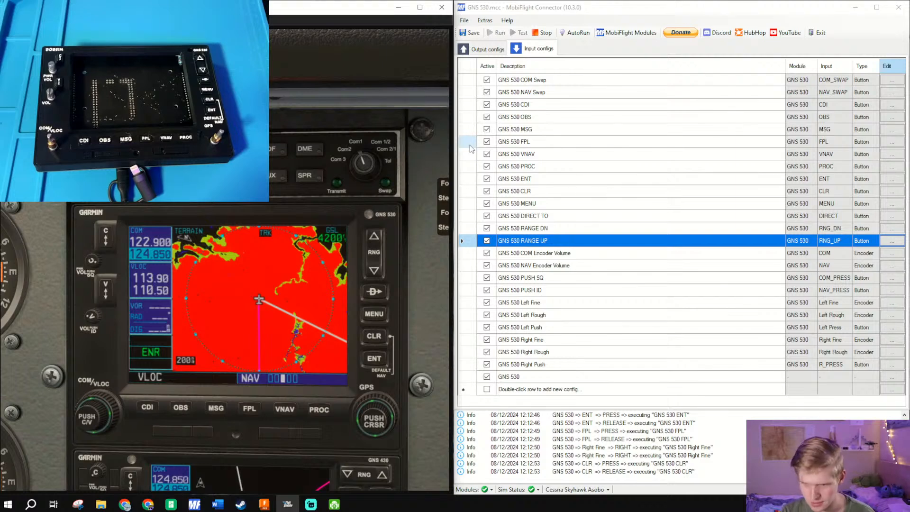
- Delete the unassigned "GNS 530" input config at the end of the list and save the MobiFlight project
click(567, 377)
click(566, 377)
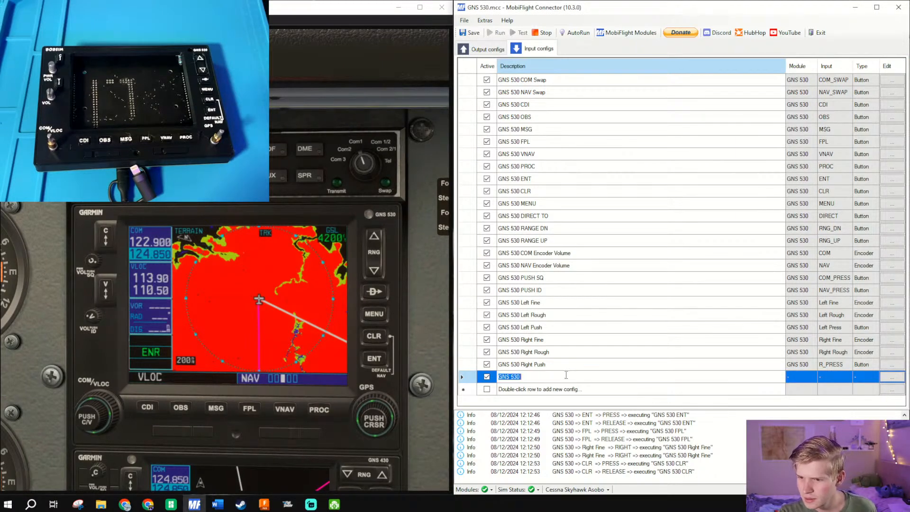
click(567, 376)
key(Return)
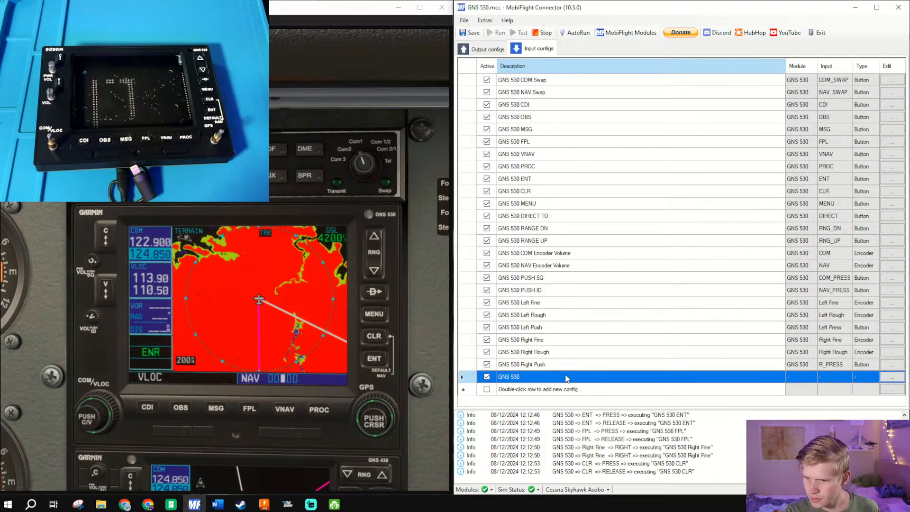
right_click(567, 376)
click(580, 417)
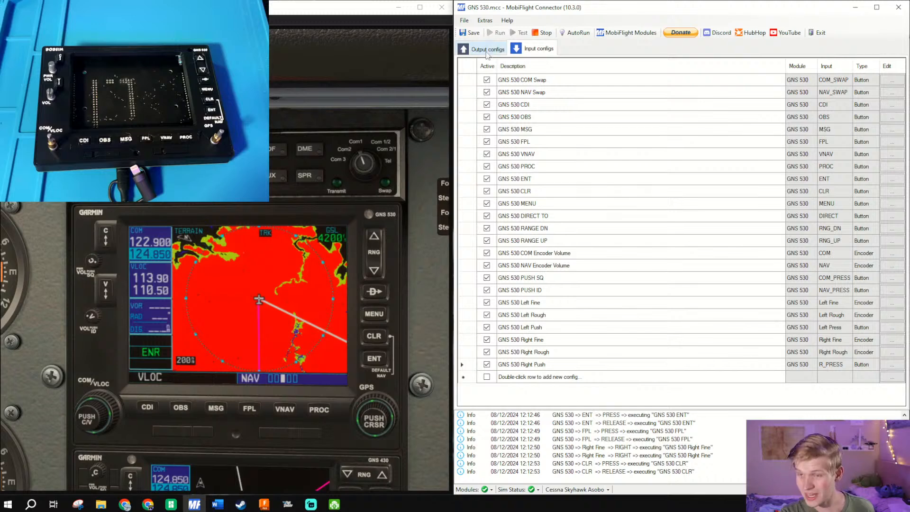
click(470, 32)
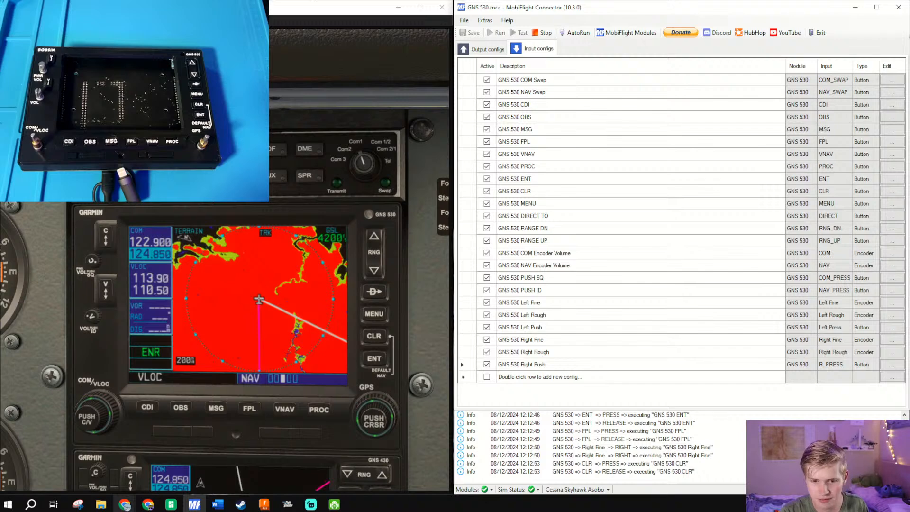
- Switch to Chrome, search the web for "popup manager msfs" and open the MSFS Pop Out Panel Manager download page
mouse_move(124, 504)
click(218, 459)
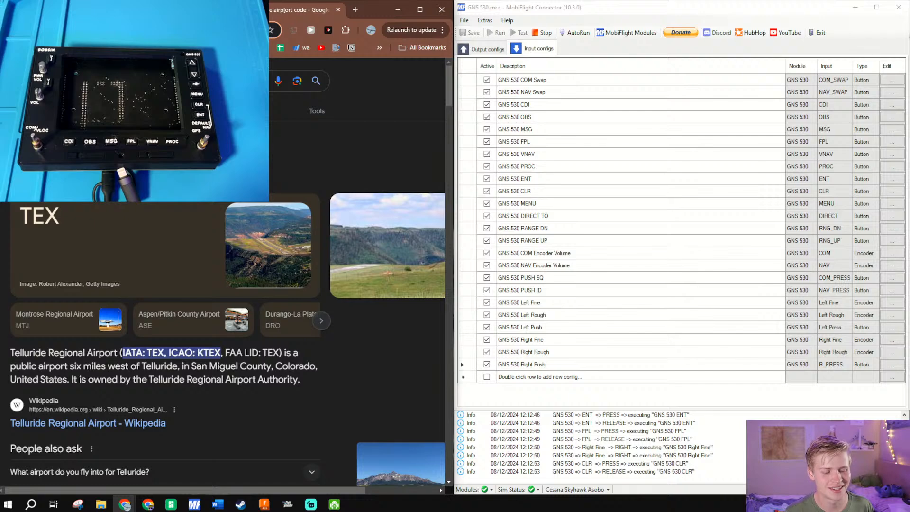
text(popup ma)
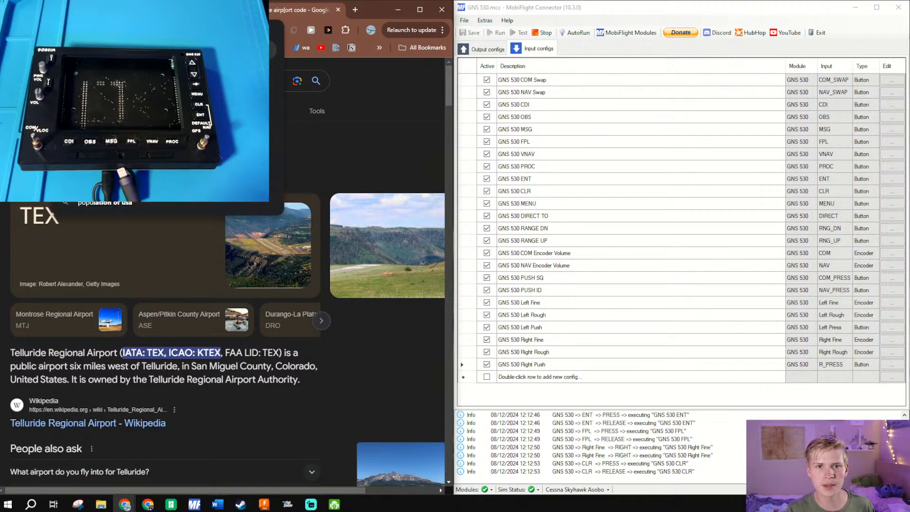
text(nager)
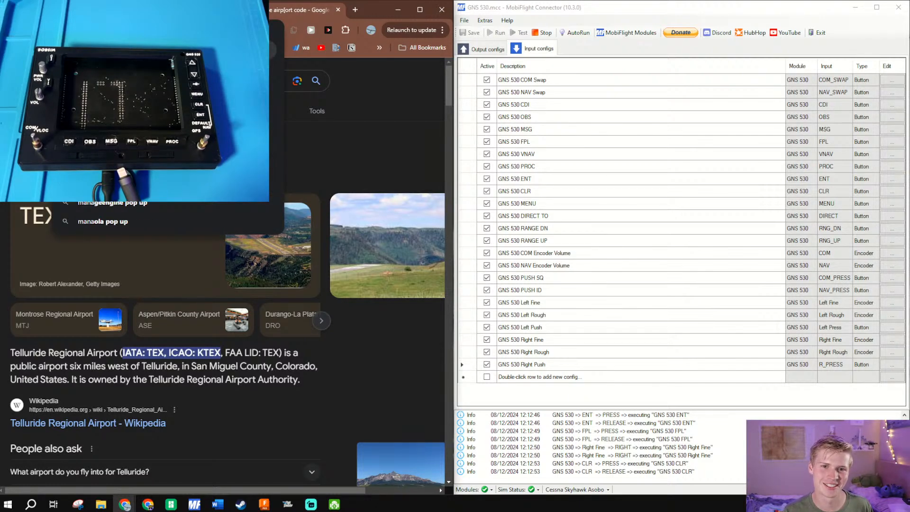
text( msfs)
key(Return)
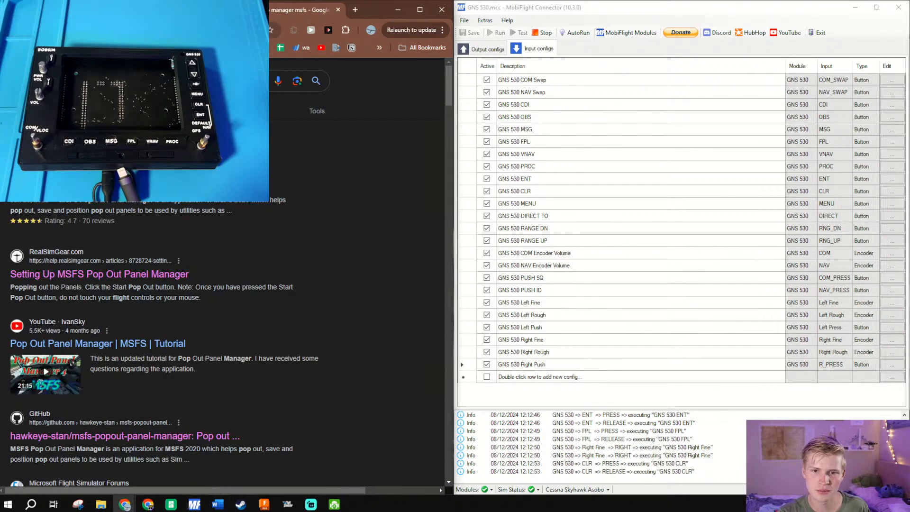
click(95, 187)
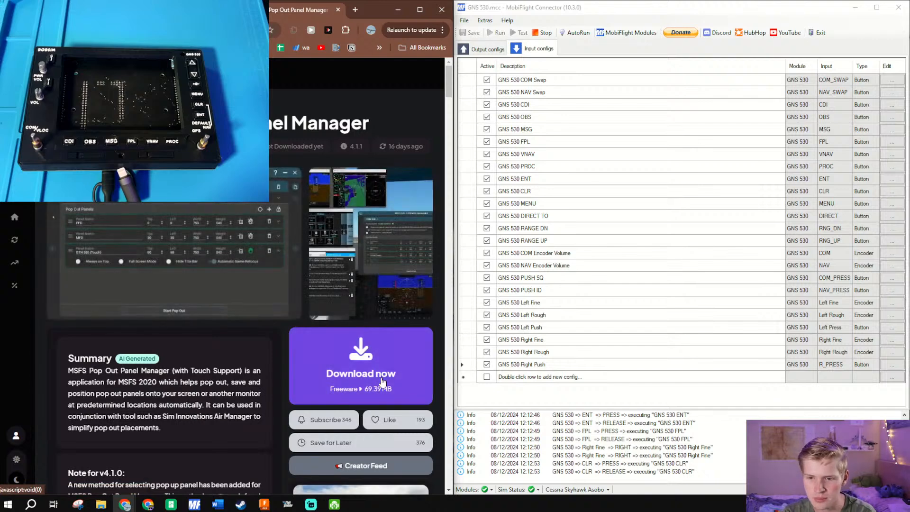
- Sign in to the add-on site through its robot check and remove the earlier download record for MSFS Pop Out Panel Manager
click(382, 382)
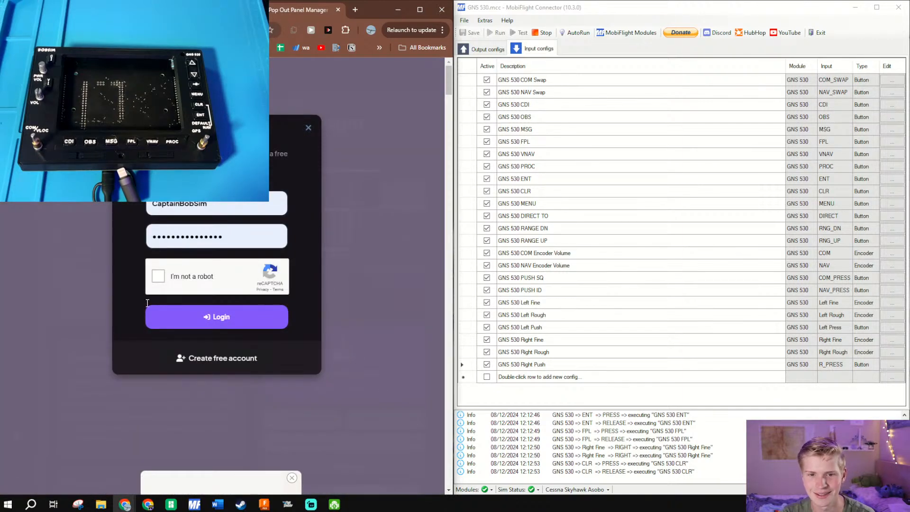
click(158, 278)
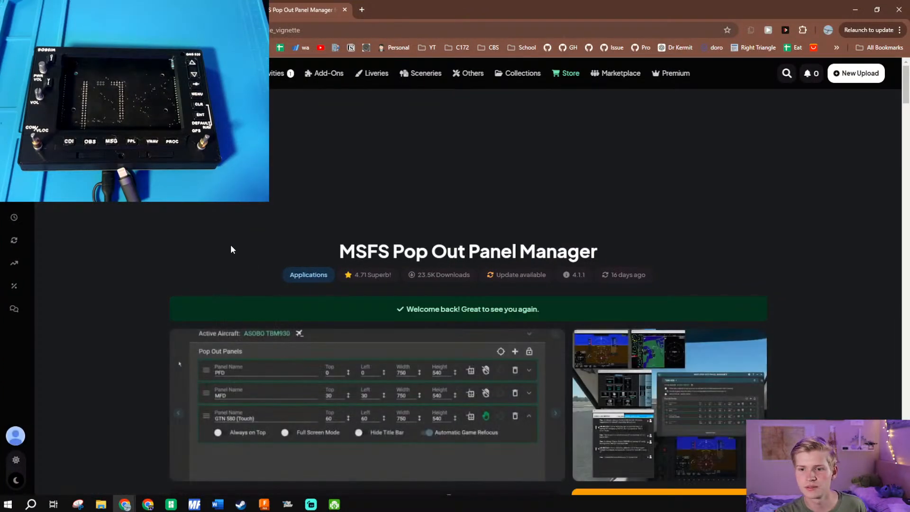
scroll(229, 277, down, 5)
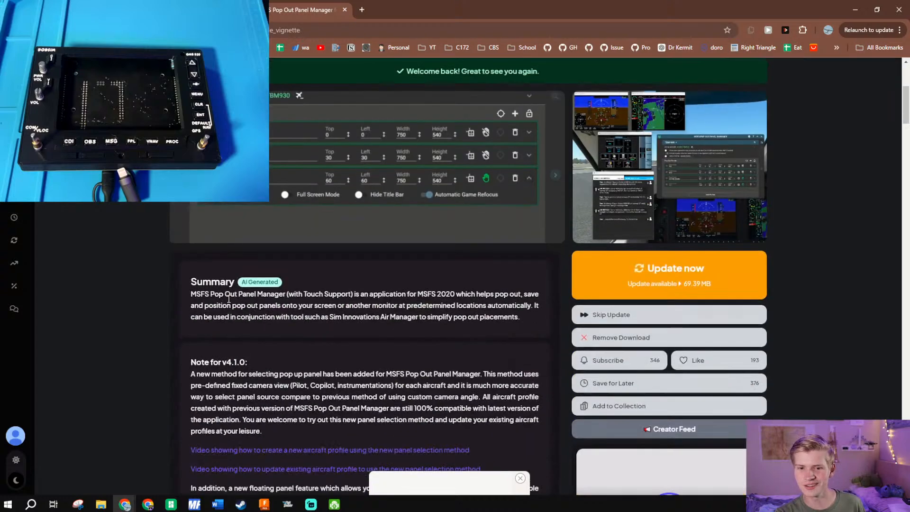
scroll(426, 260, up, 5)
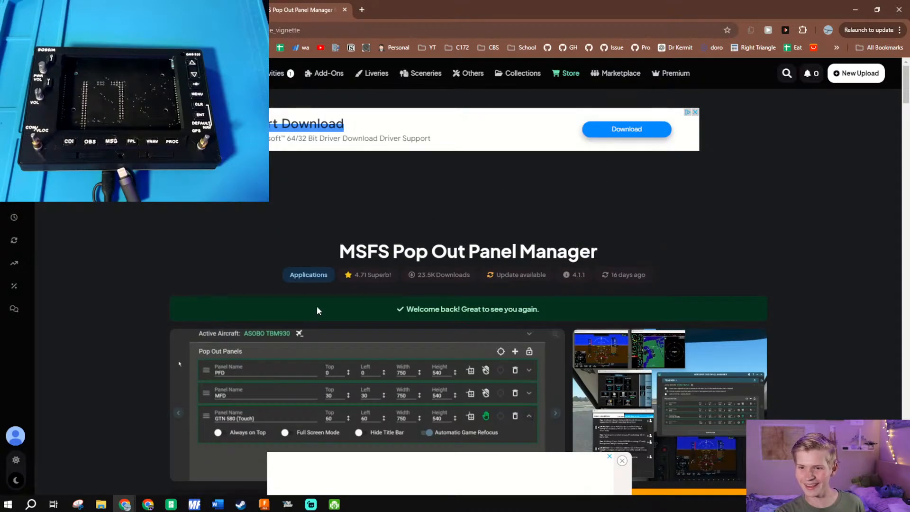
scroll(317, 308, down, 7)
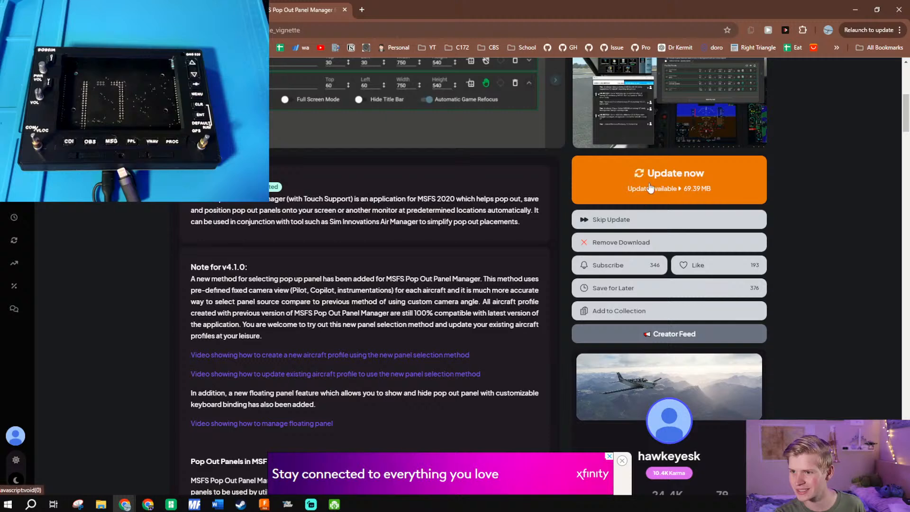
click(621, 245)
scroll(429, 419, down, 7)
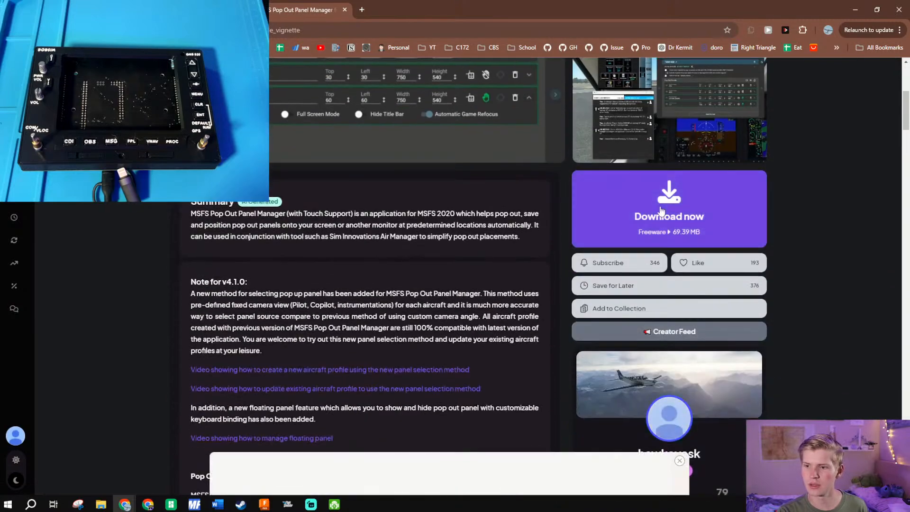
- Download MSFS Pop Out Panel Manager, complete the robot check and save the zip file under its suggested name
click(662, 209)
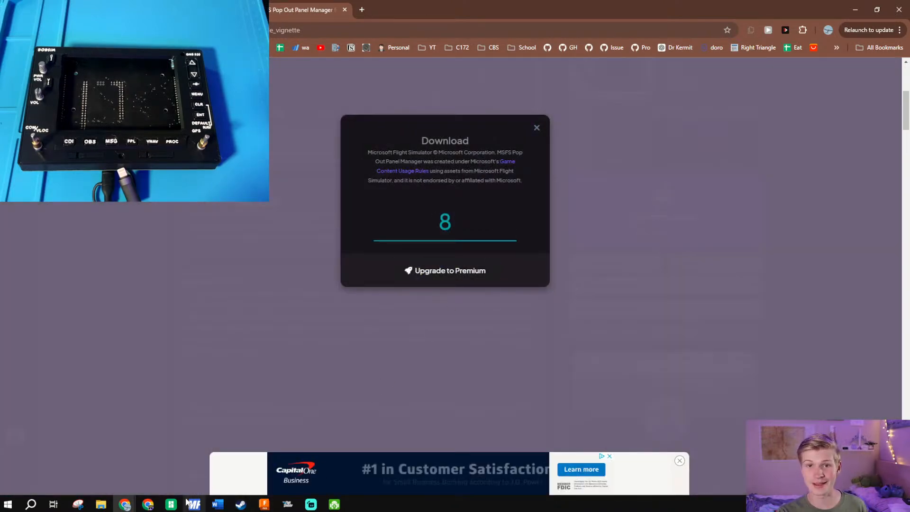
mouse_move(101, 505)
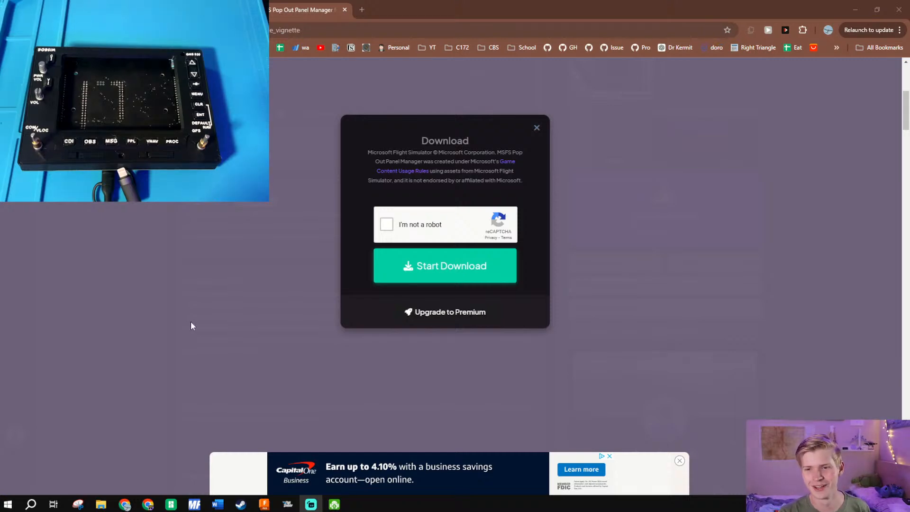
click(388, 224)
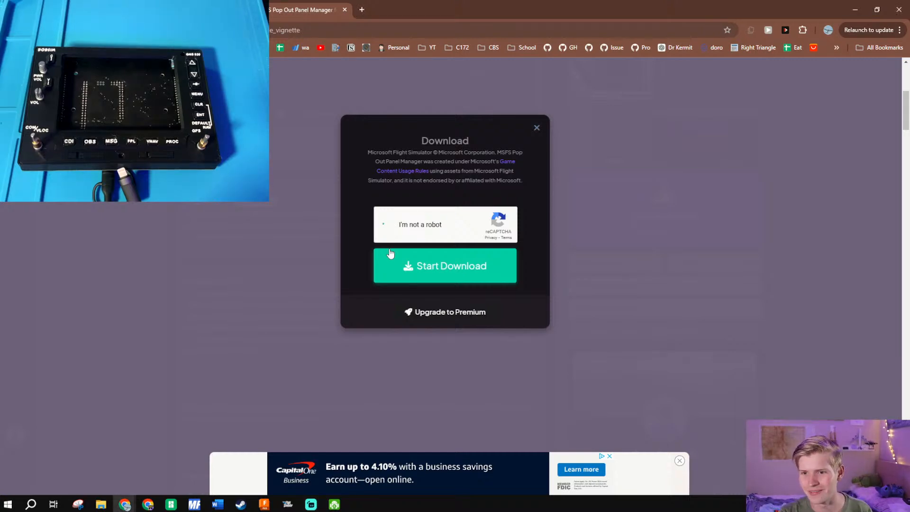
click(408, 265)
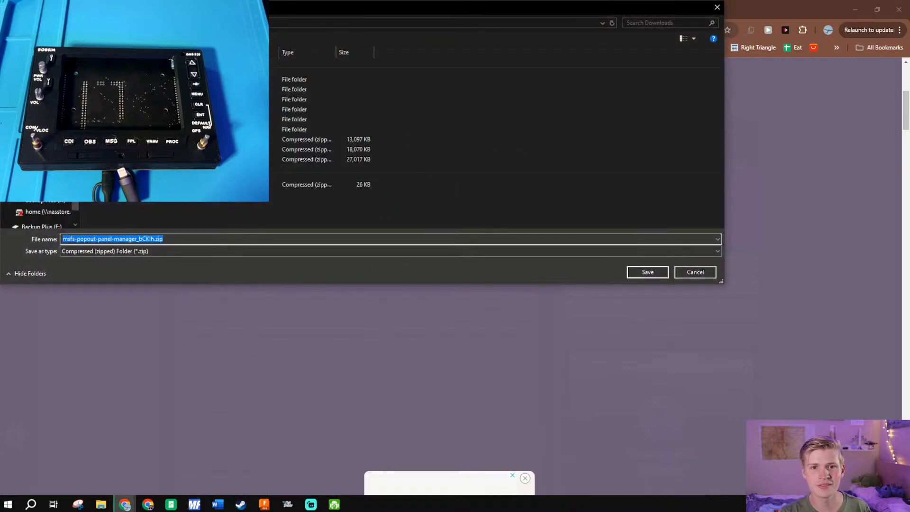
key(Return)
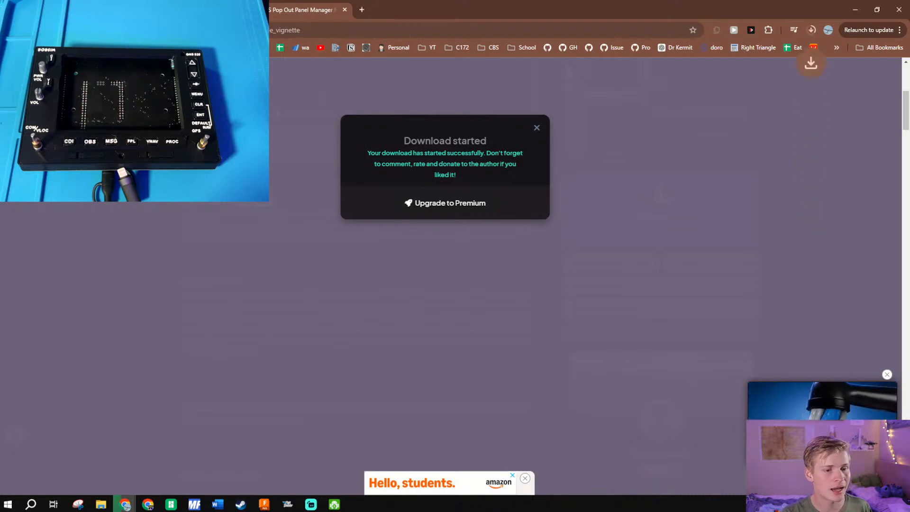
- Open the flightsim folder in File Explorer, place its window over the browser and narrow the navigation pane
click(101, 504)
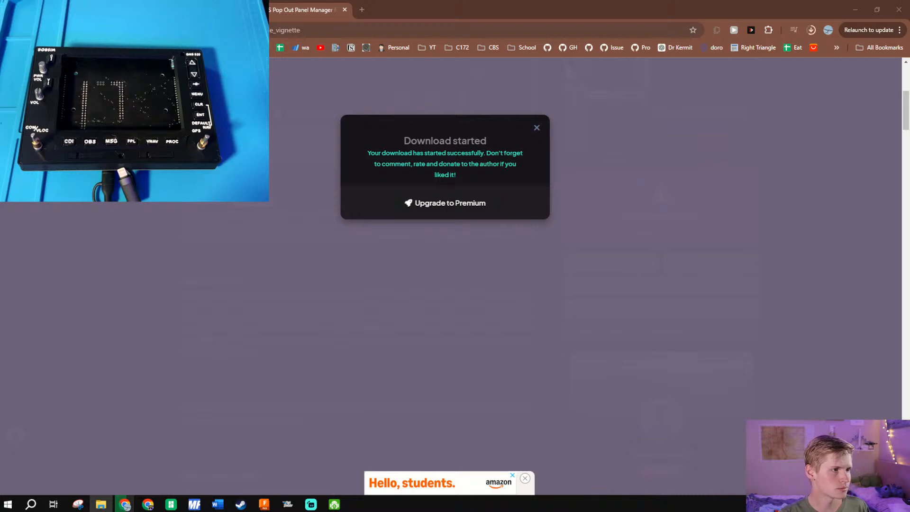
drag(352, 116, 430, 3)
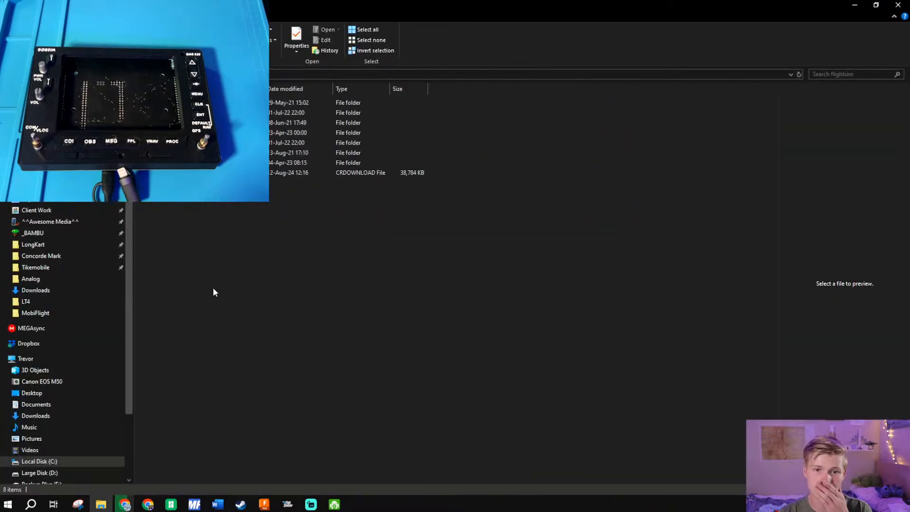
drag(315, 5, 332, 96)
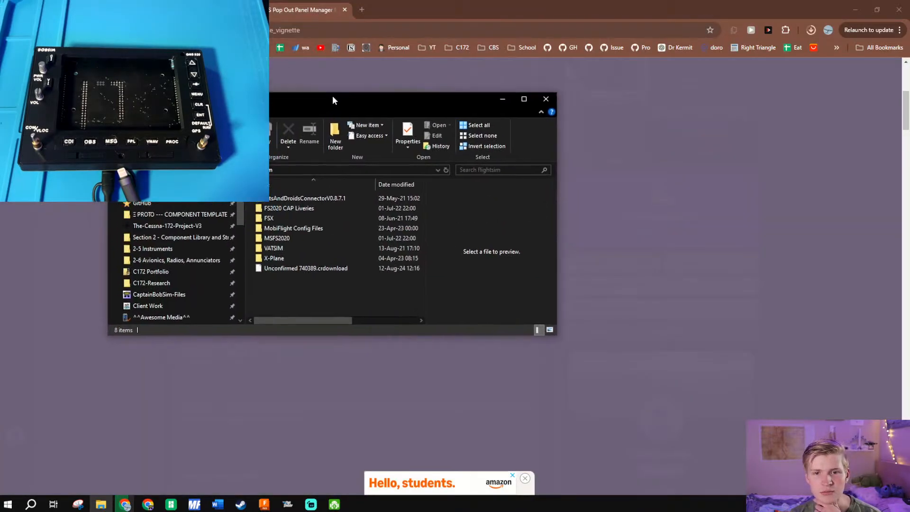
drag(245, 203, 90, 204)
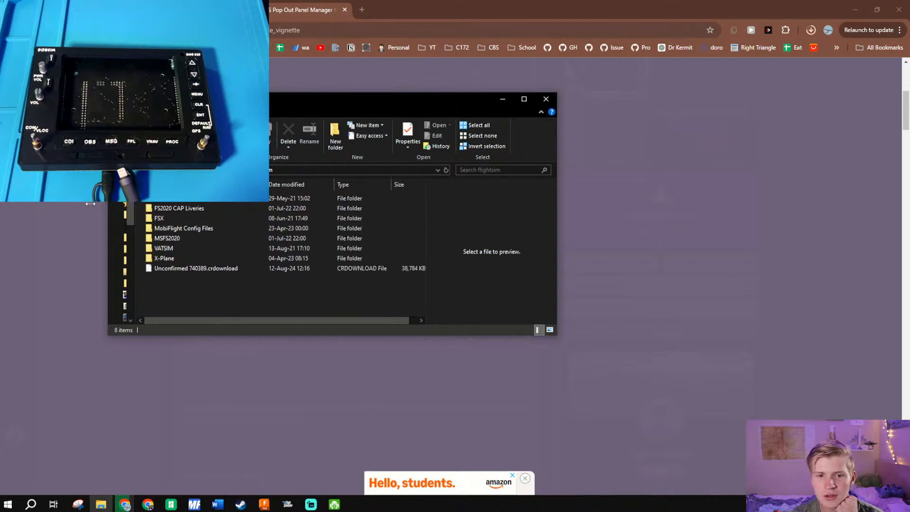
drag(296, 110, 482, 156)
scroll(303, 360, down, 1)
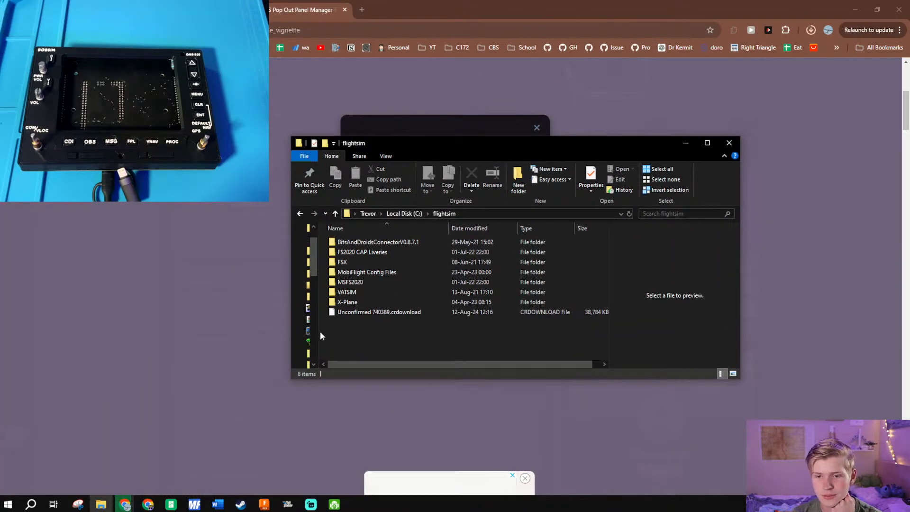
drag(319, 329, 325, 327)
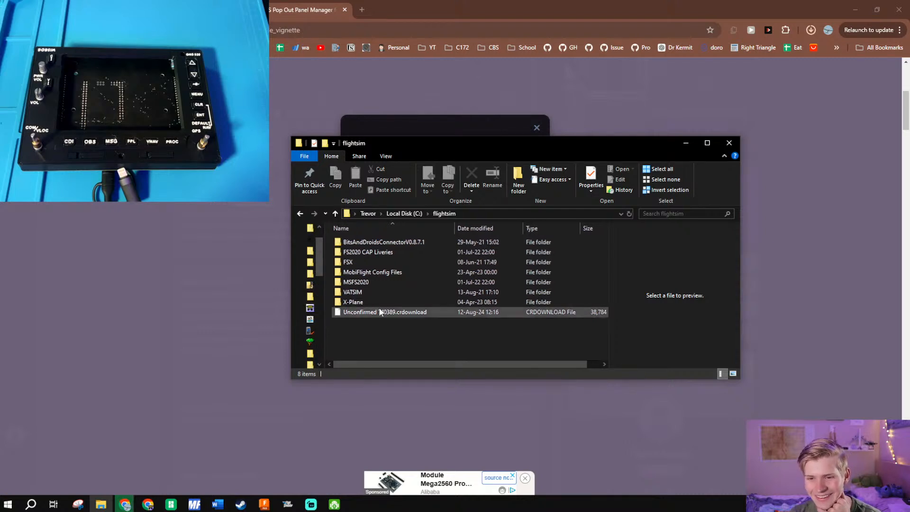
- Check the browser's downloads and extract the pop-out panel manager zip into its own folder inside flightsim
click(810, 32)
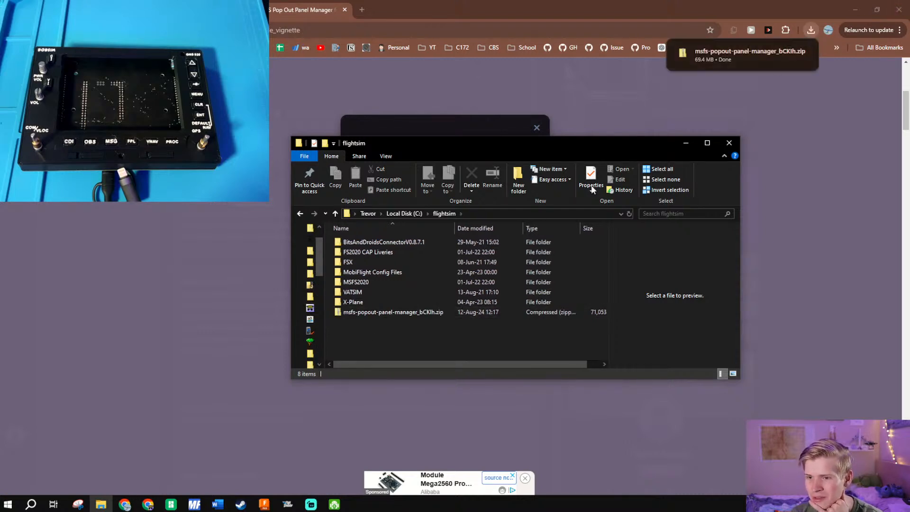
right_click(454, 316)
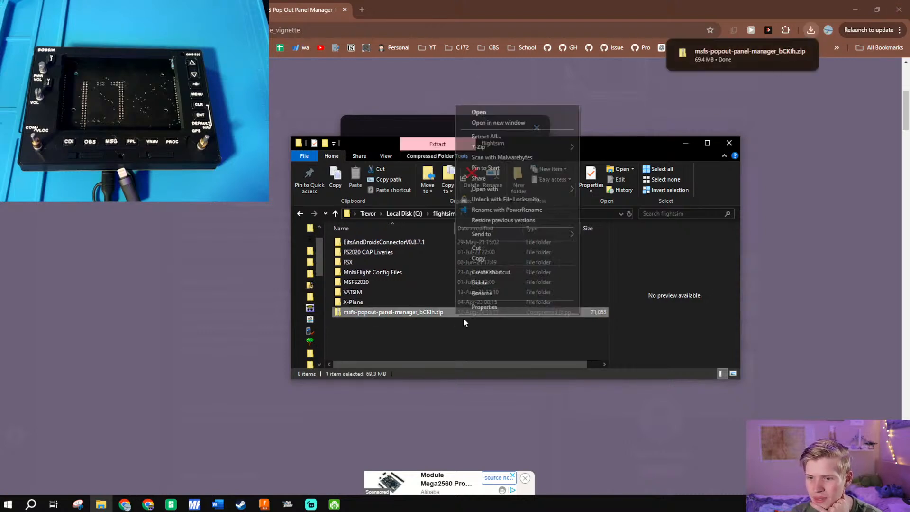
click(487, 136)
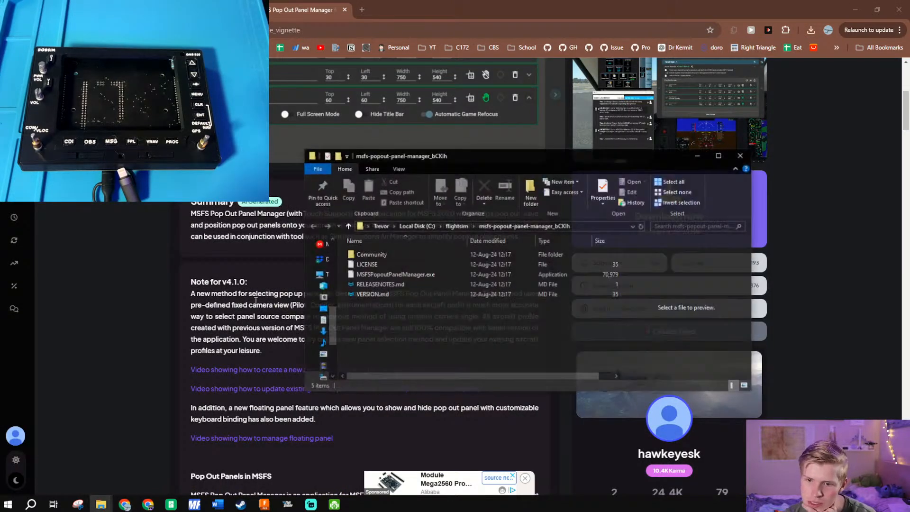
- Place the extracted folder's window beside the web page text and read the page's How to Install instructions
drag(465, 156, 669, 84)
scroll(332, 394, down, 5)
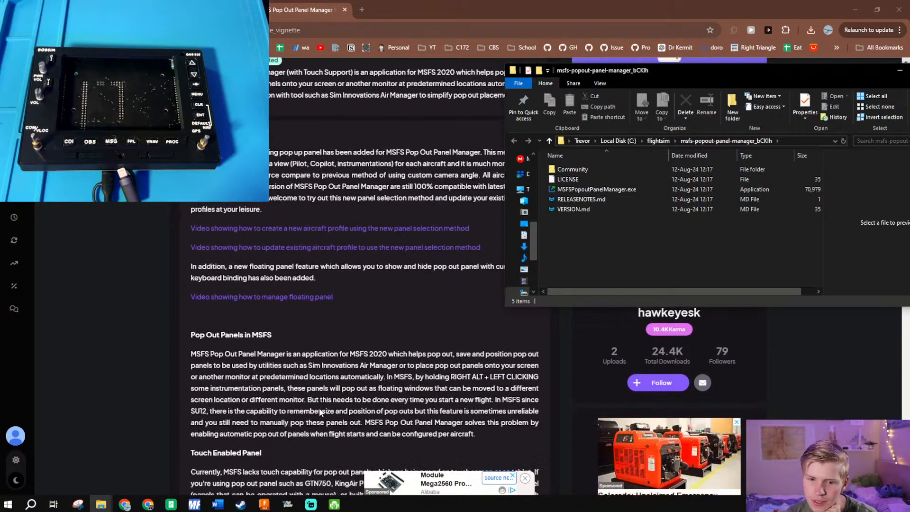
scroll(316, 410, down, 9)
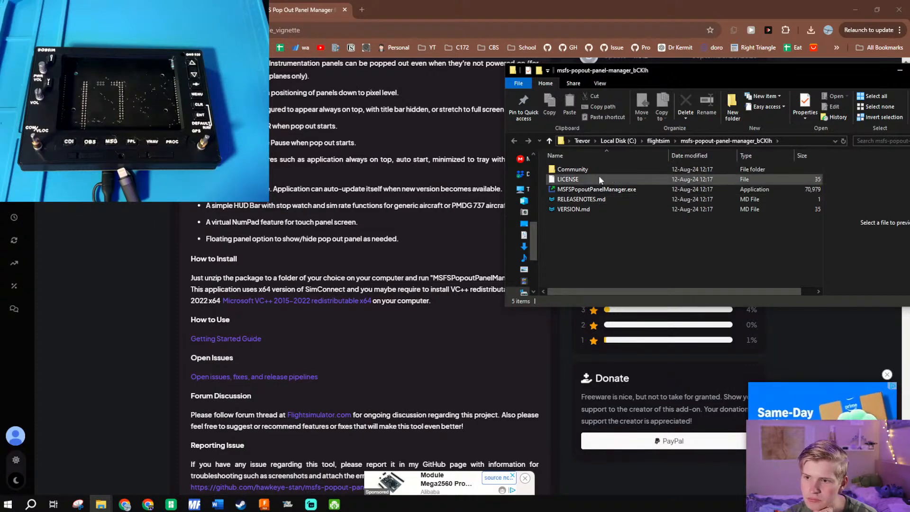
- Run MSFSPopoutPanelManager.exe from the extracted folder and allow it to start despite the Windows SmartScreen block
click(602, 192)
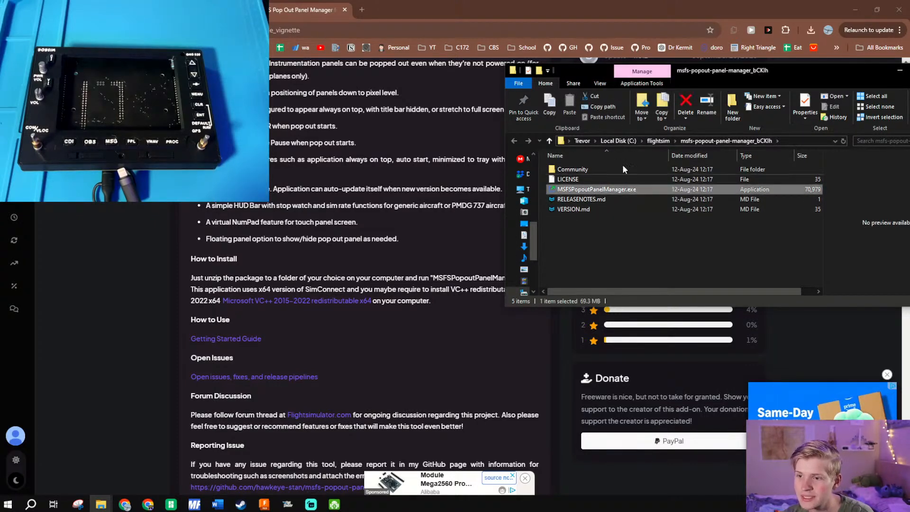
drag(676, 76, 727, 97)
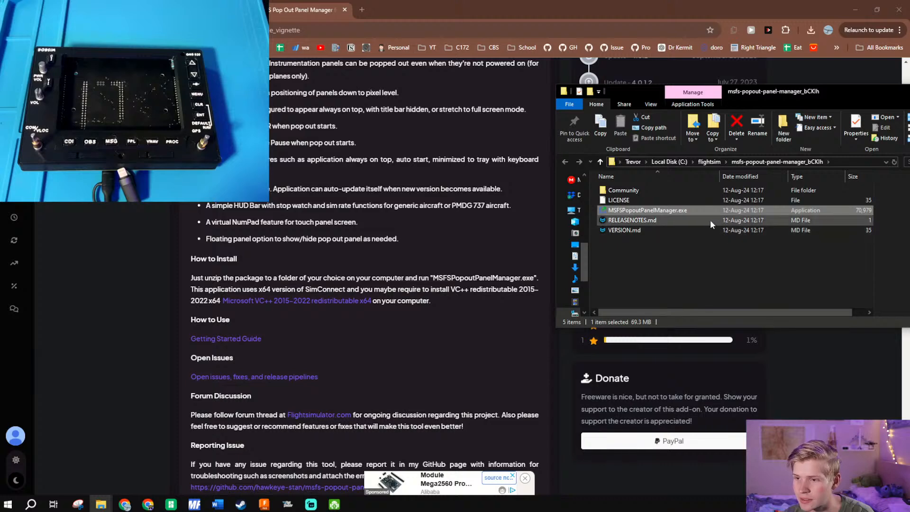
double_click(716, 210)
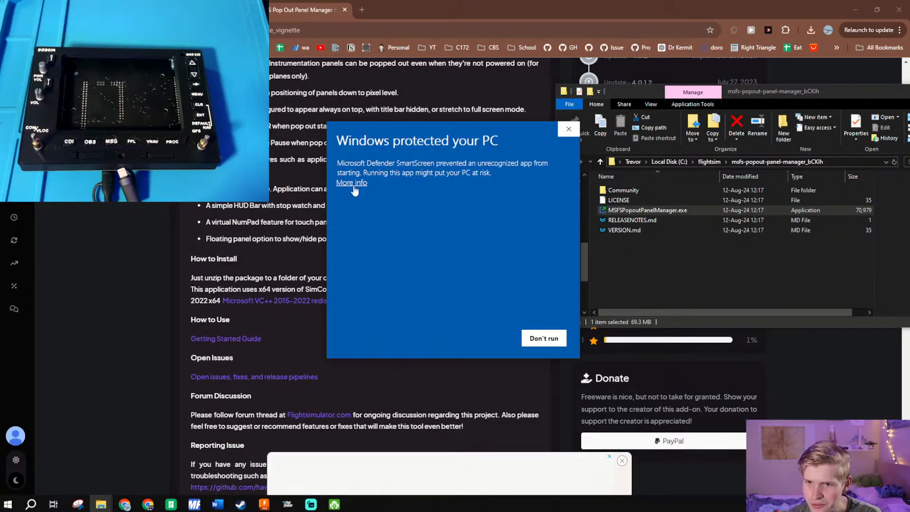
click(352, 183)
click(487, 339)
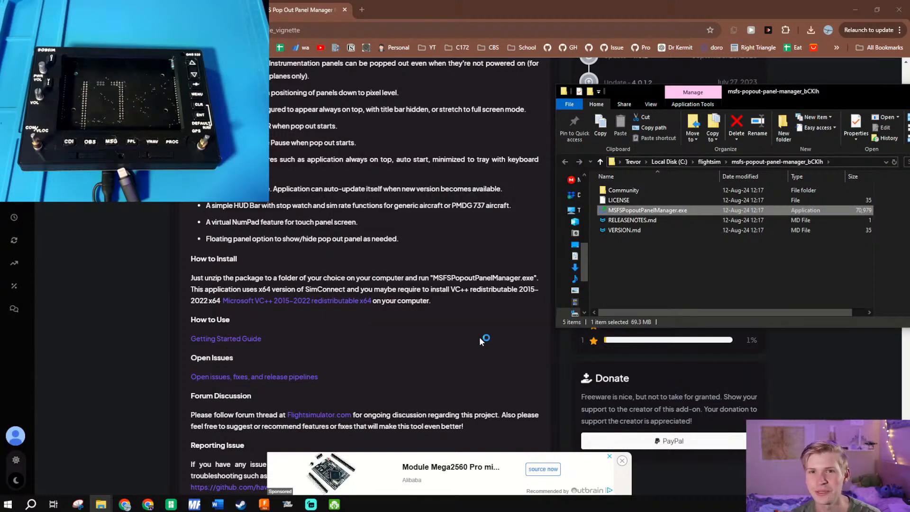
scroll(423, 392, down, 4)
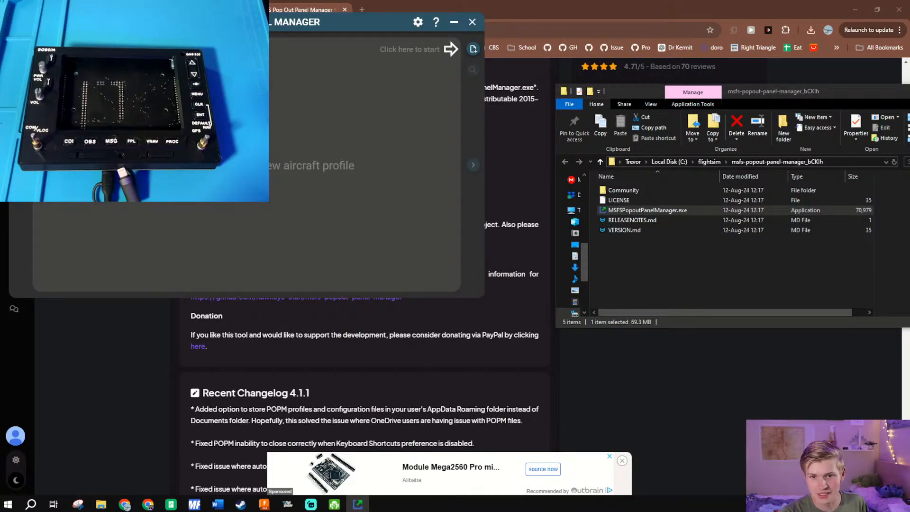
- Move the panel manager's window into clear view and add a new aircraft profile named GNS 530 172
drag(384, 17, 543, 74)
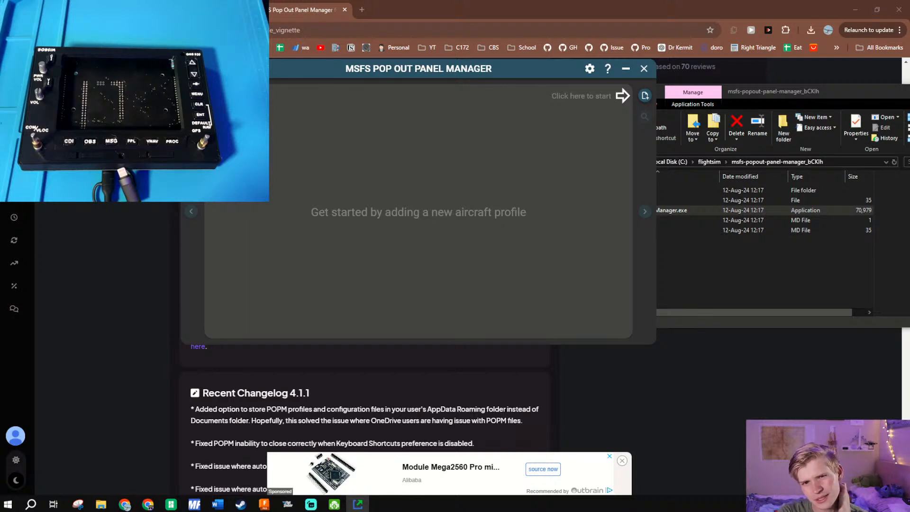
drag(531, 69, 524, 85)
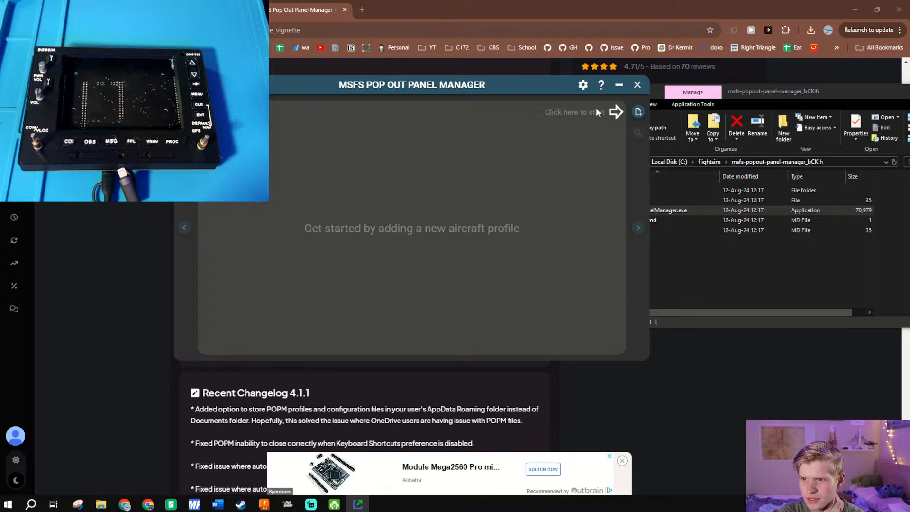
click(638, 113)
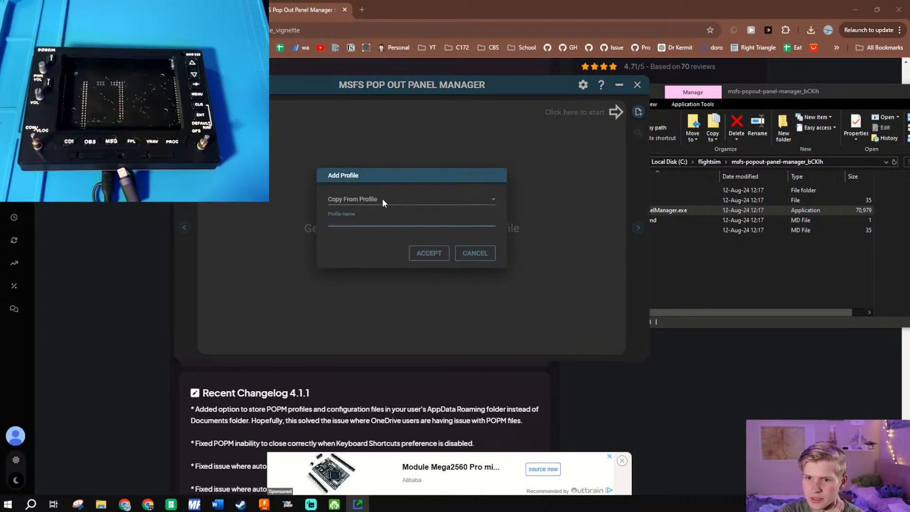
click(377, 216)
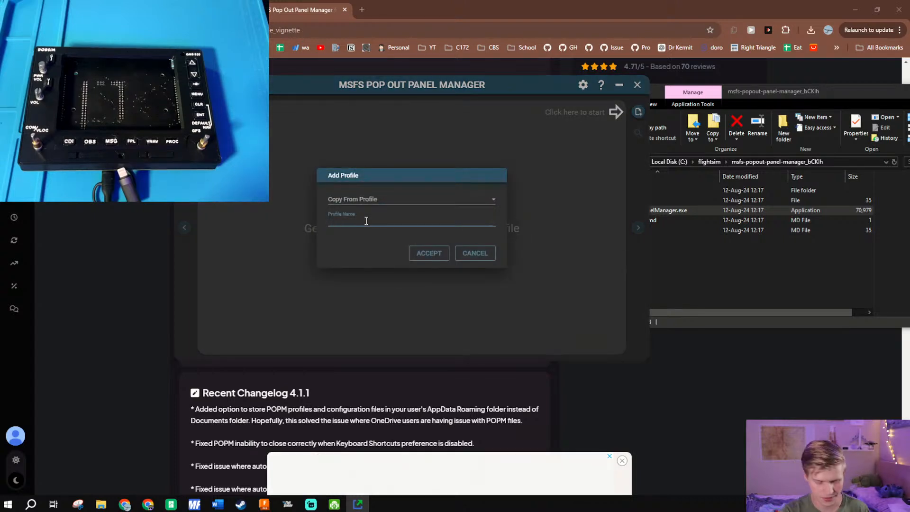
text(GNS 563)
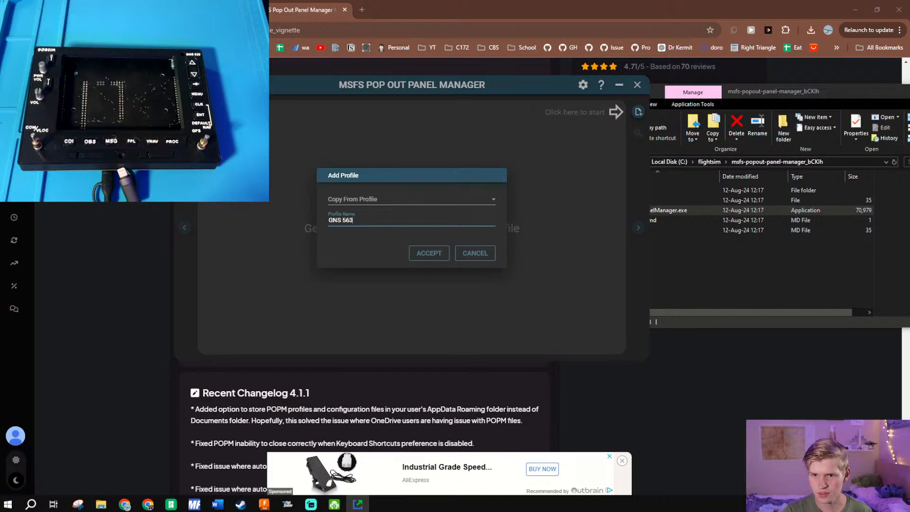
text(30)
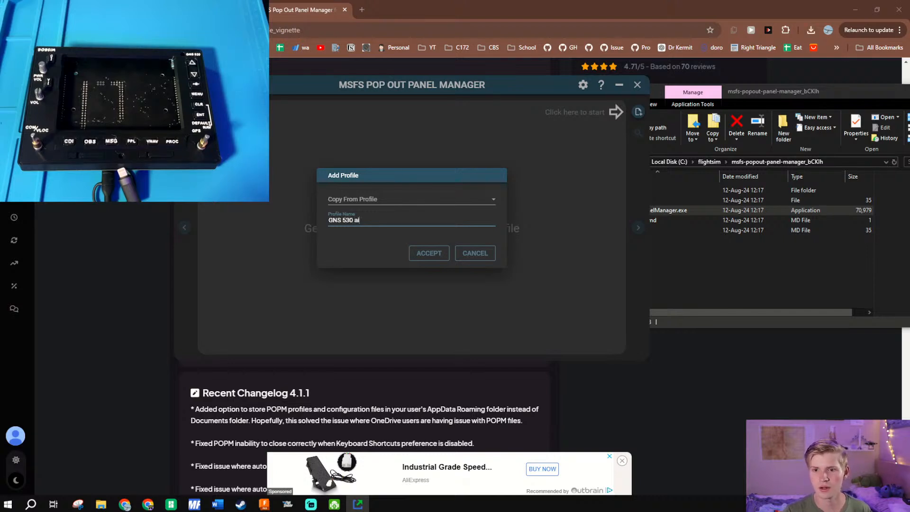
text(172)
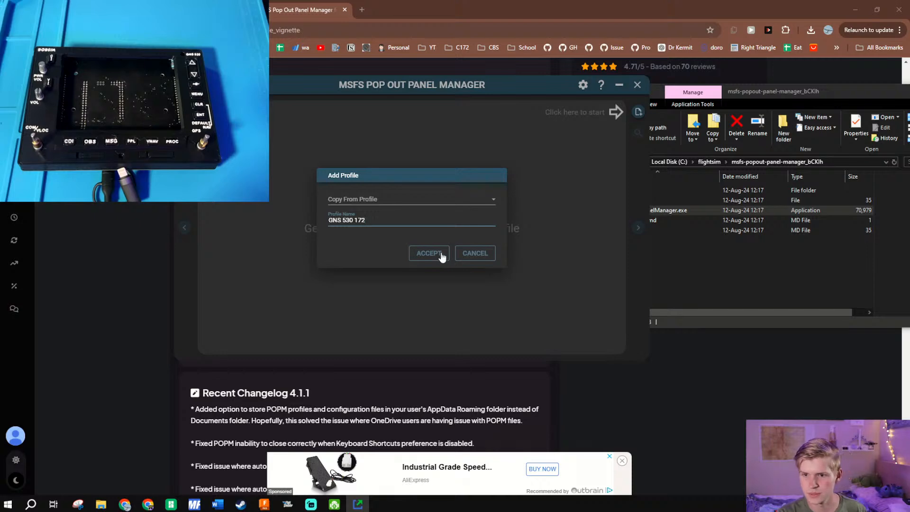
click(428, 258)
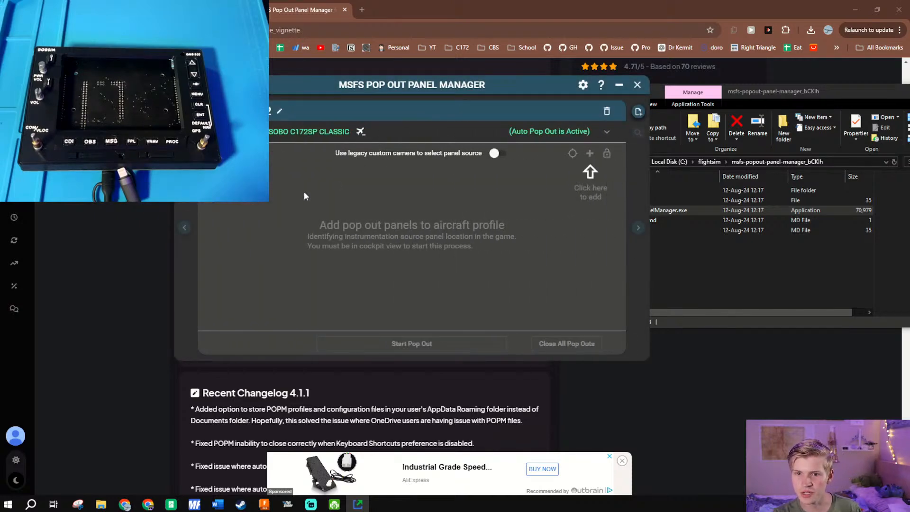
- Expand the aircraft profile's options and try the HUD bar and the display game refocus settings, switching each back off
drag(219, 157, 172, 168)
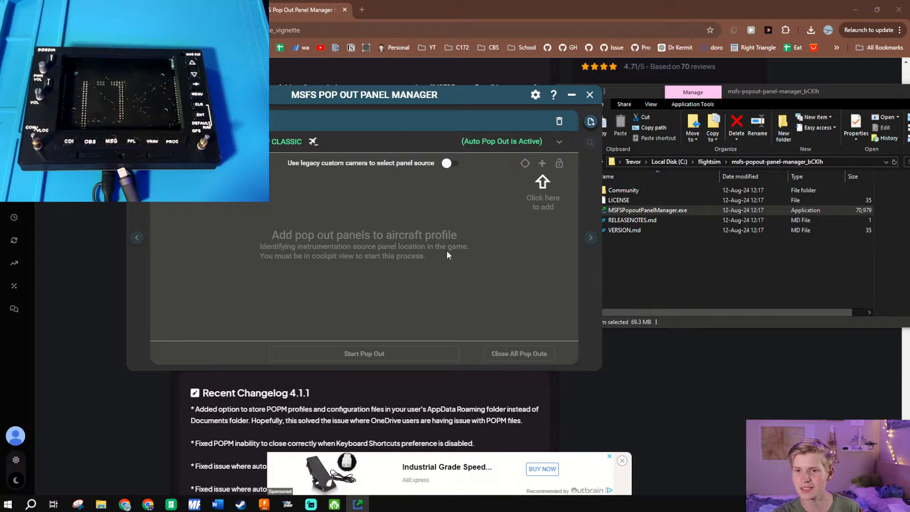
click(455, 163)
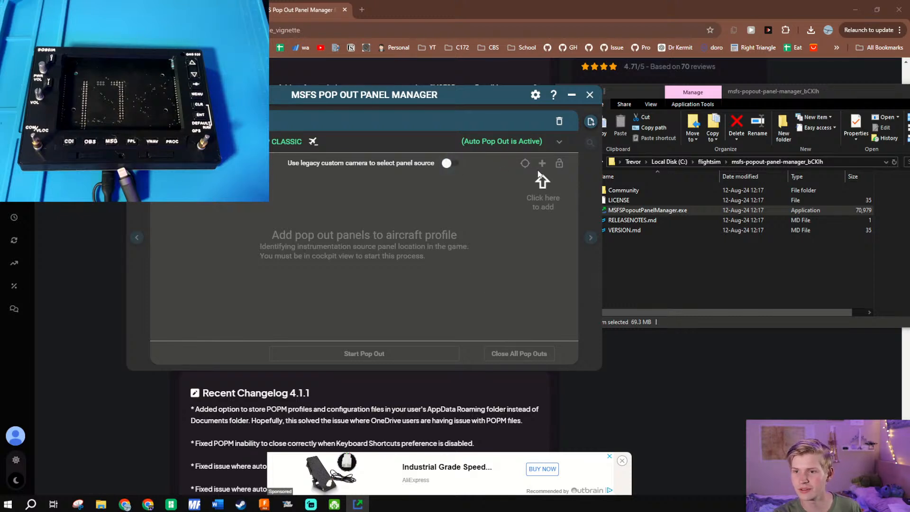
drag(519, 120, 535, 94)
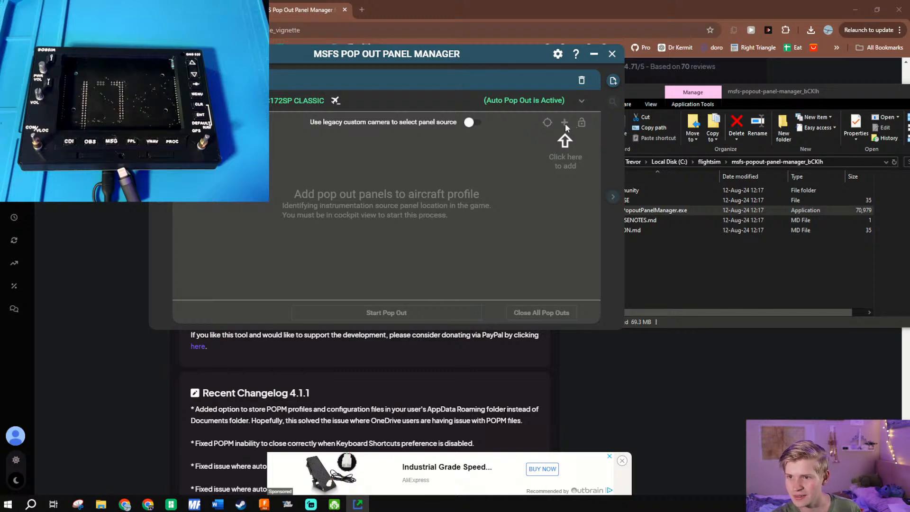
click(581, 101)
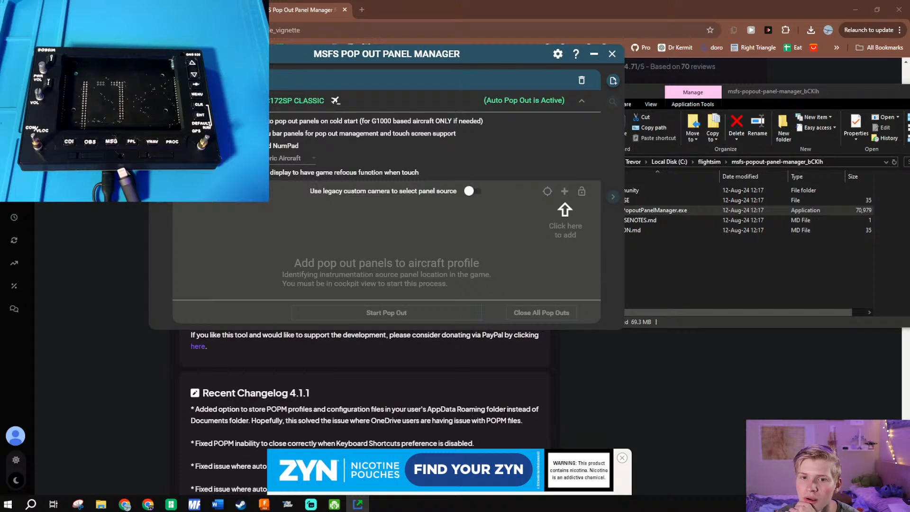
click(193, 158)
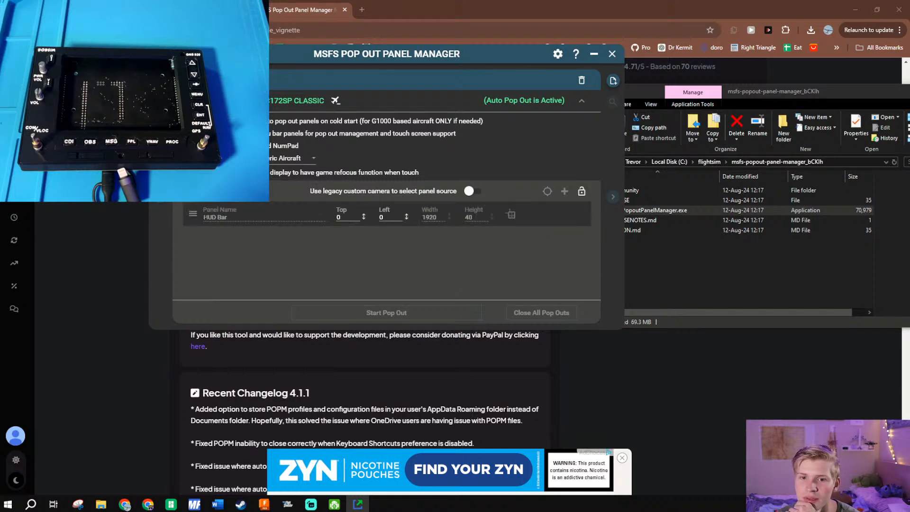
click(194, 159)
click(193, 173)
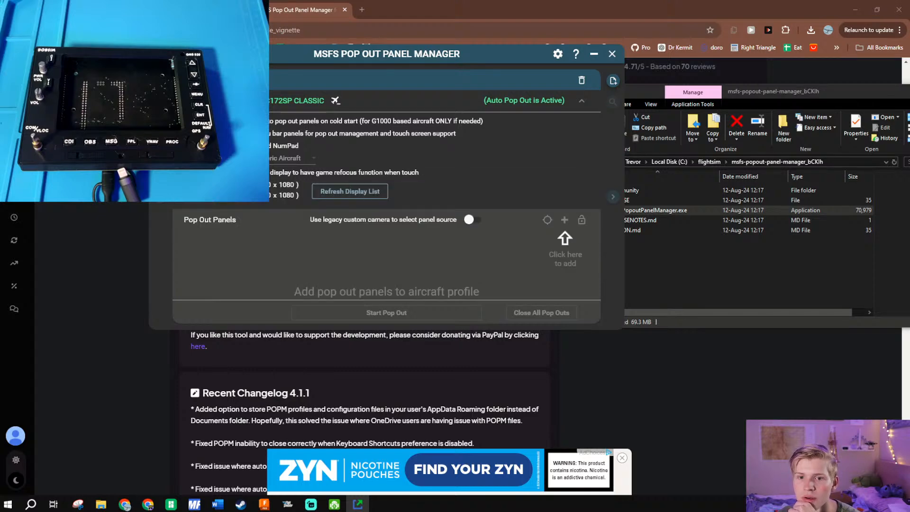
click(193, 173)
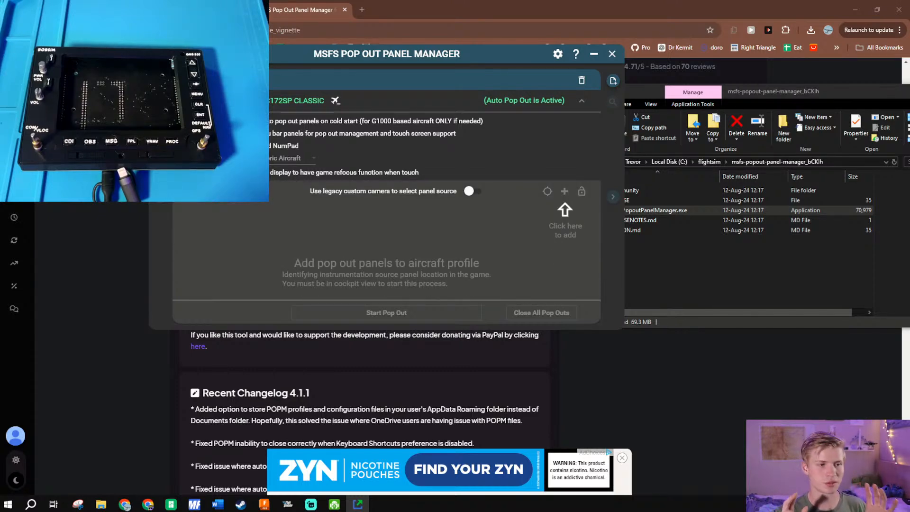
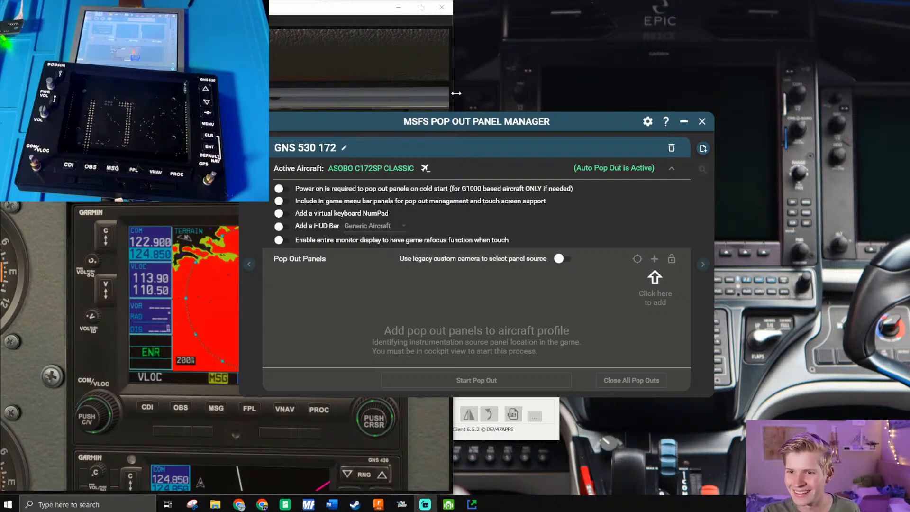
- Rearrange the simulator and panel manager windows so that the cockpit's GNS 530 is uncovered
drag(456, 93, 378, 93)
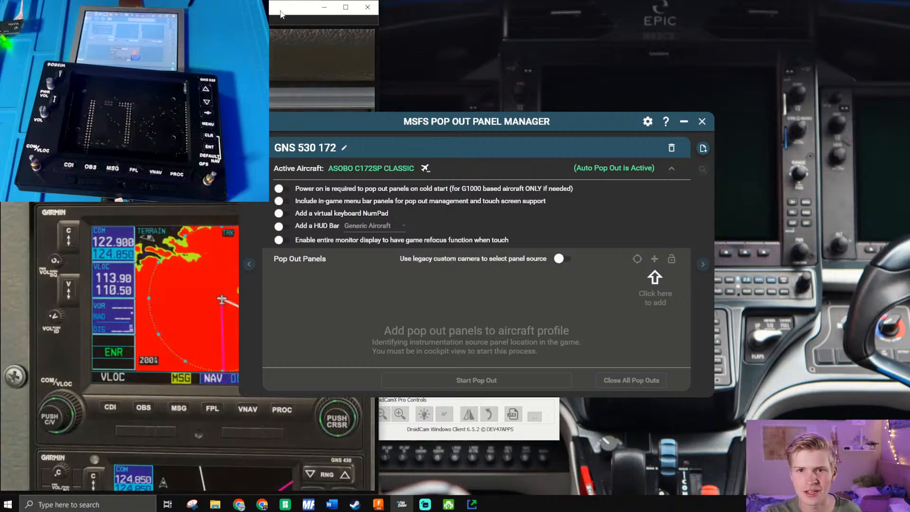
drag(281, 15, 1, 120)
drag(366, 120, 480, 78)
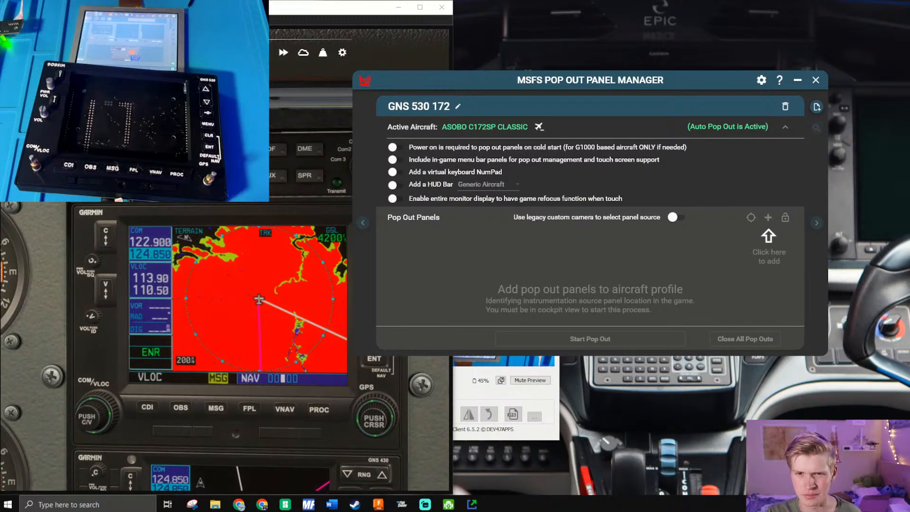
drag(569, 72, 634, 101)
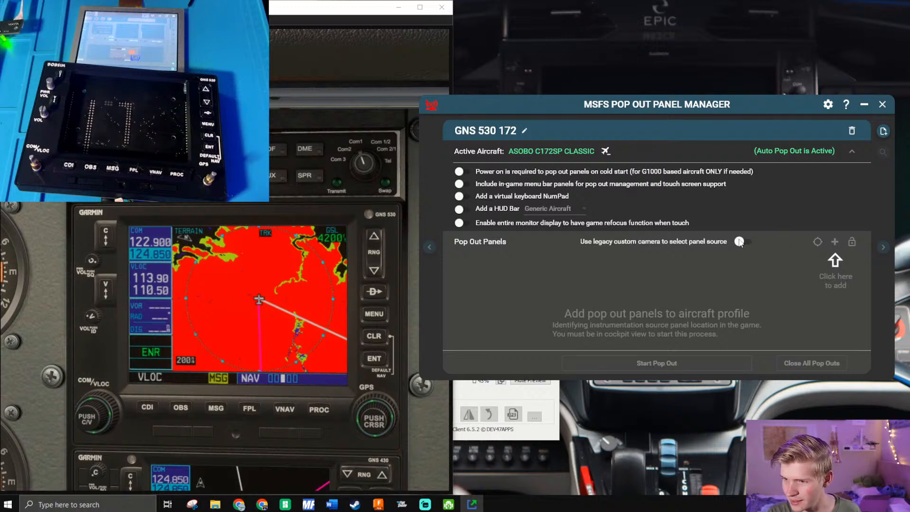
- Close the panel manager and search Windows for "popup manager"
click(882, 104)
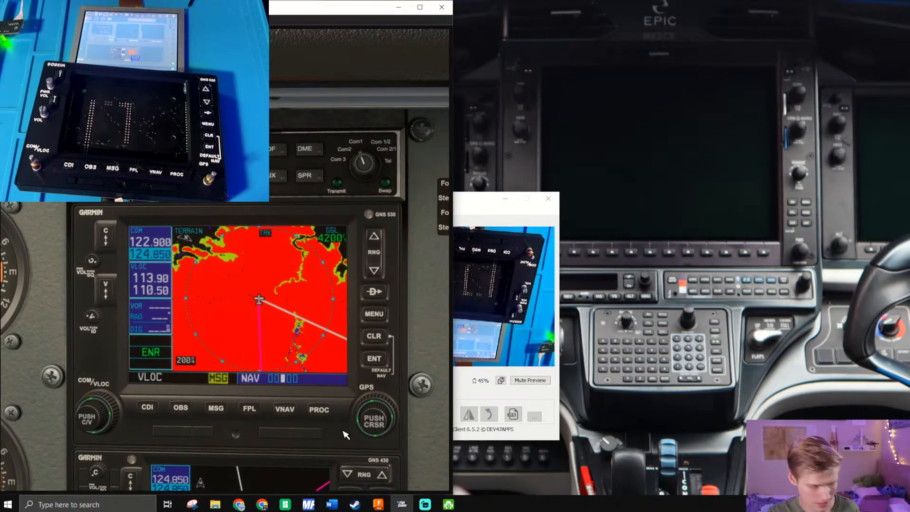
key(super)
text(popu)
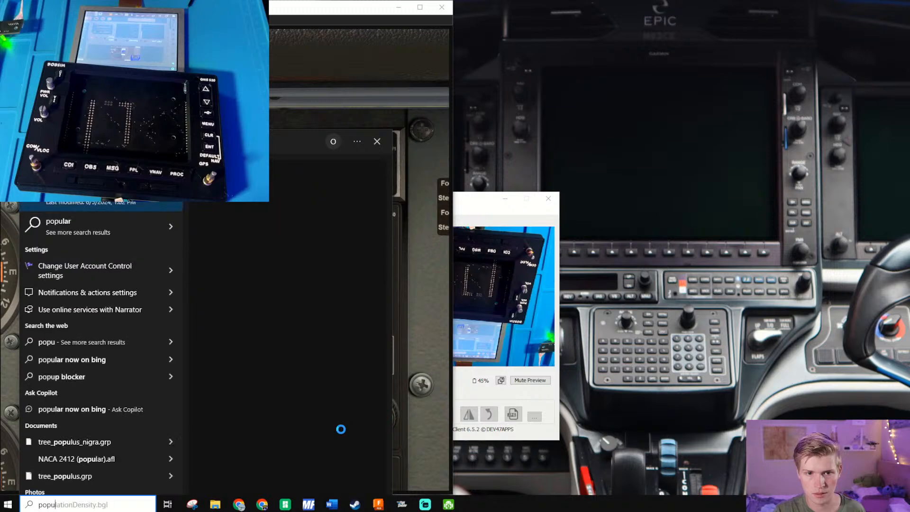
text(p )
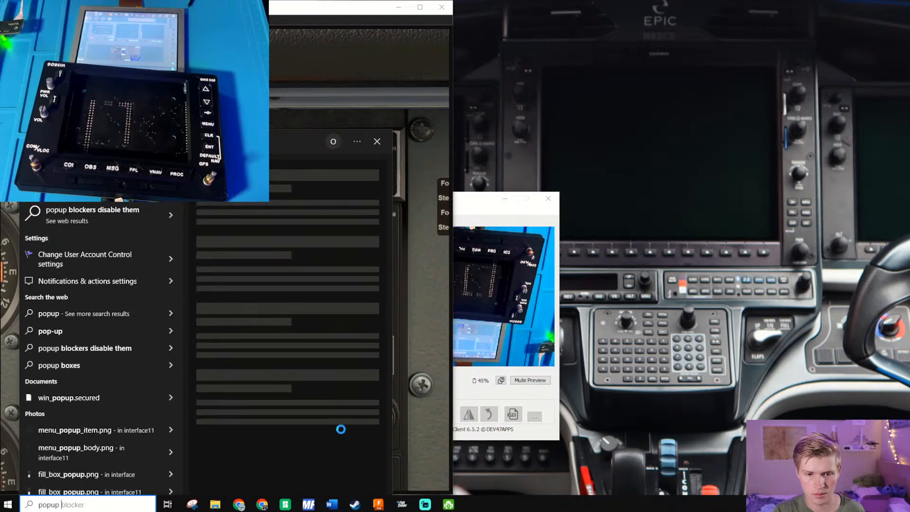
text(manager)
key(ctrl+a)
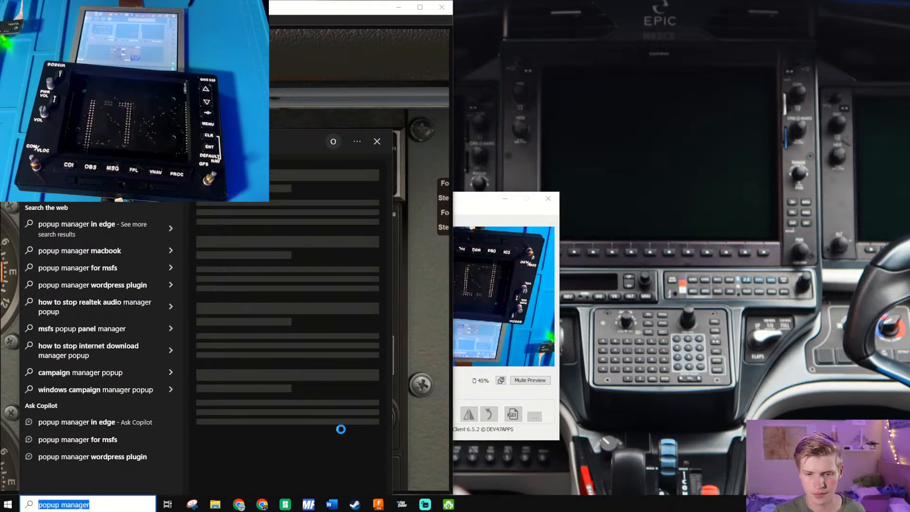
- Run MSFSPopoutPanelManager.exe again from the msfs-popout-panel-manager_bCKlh folder, close the Snipping Tool and go up to the flightsim folder
click(192, 505)
click(215, 504)
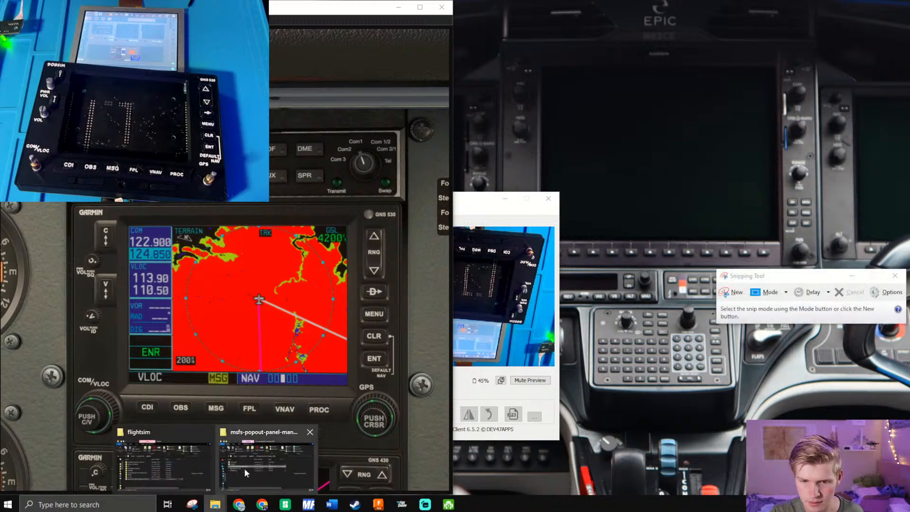
click(252, 460)
double_click(374, 187)
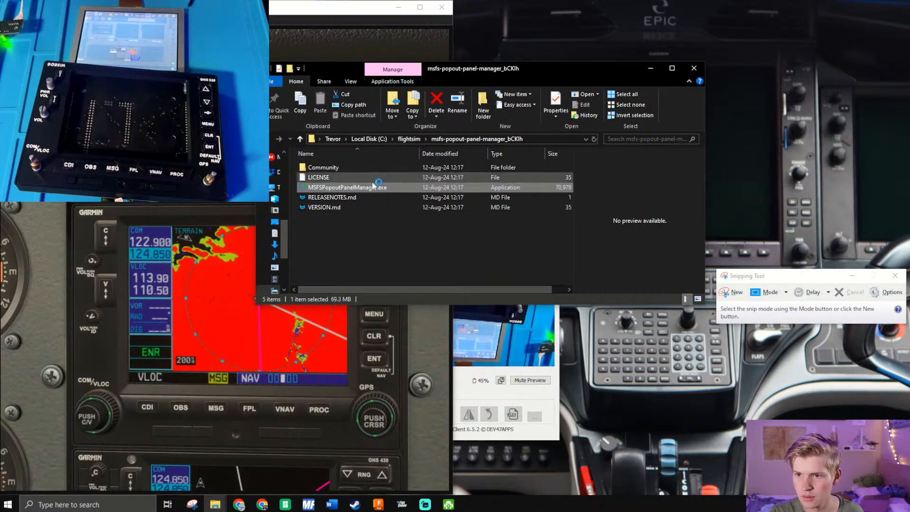
click(895, 276)
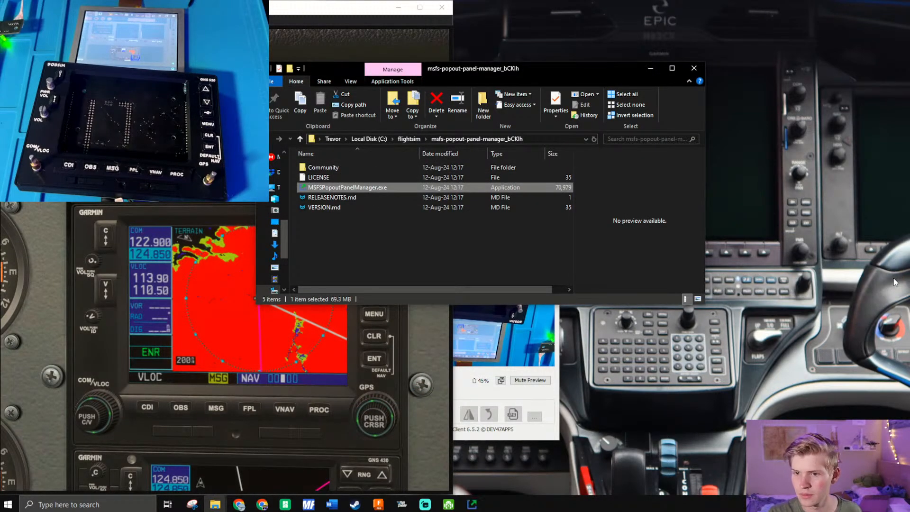
click(401, 140)
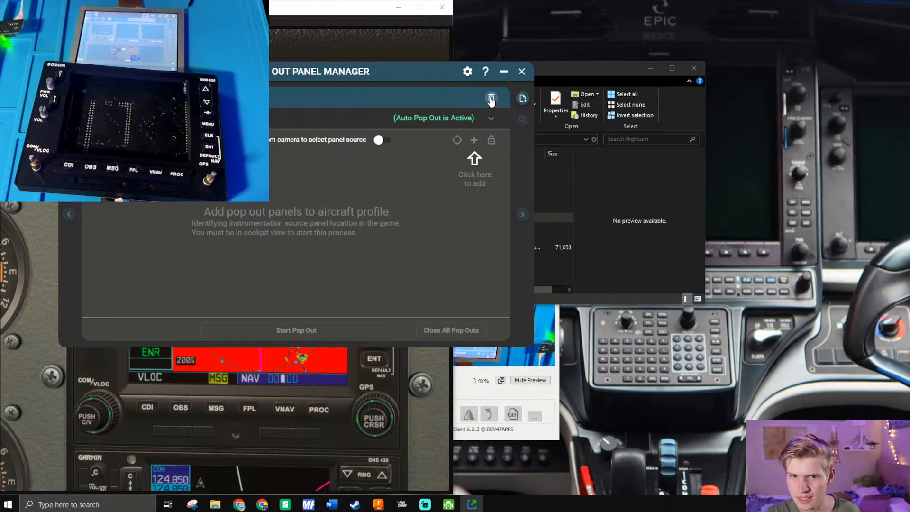
- Expand the aircraft profile's options and move the panel manager's window clear of the simulator's GNS 530
click(493, 119)
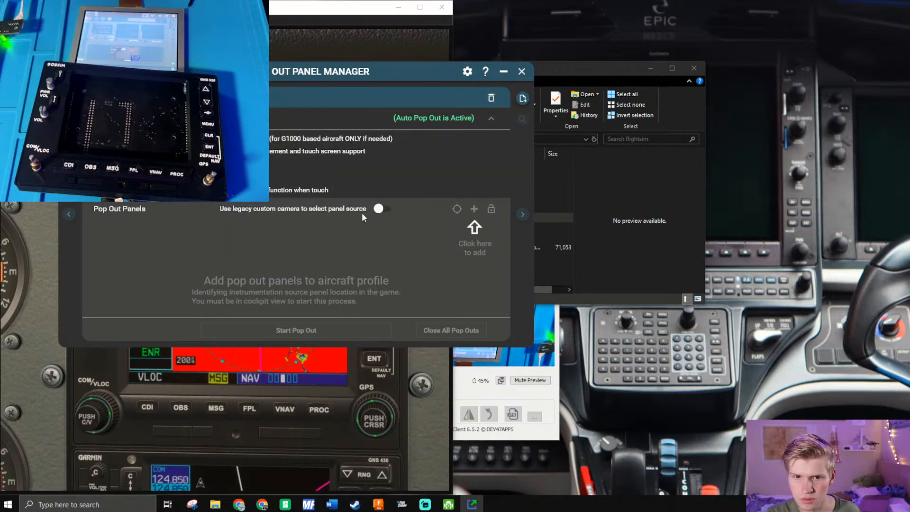
click(381, 209)
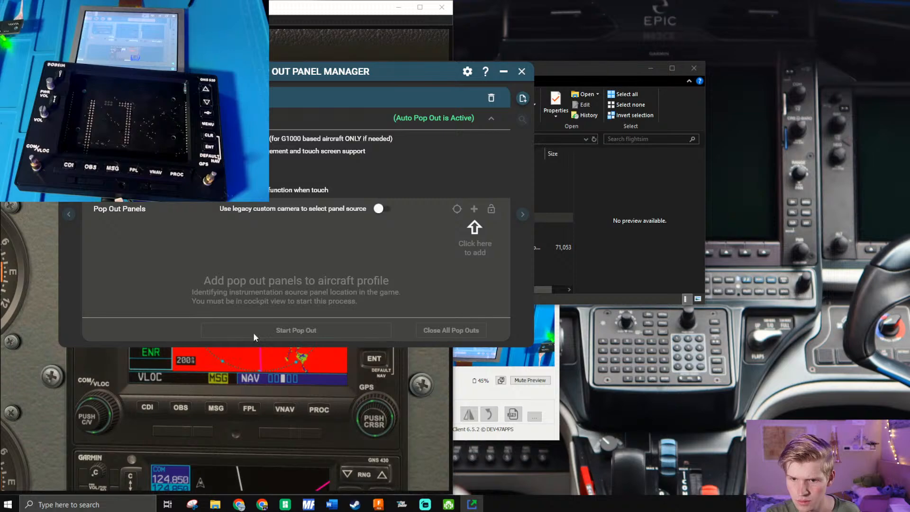
click(258, 360)
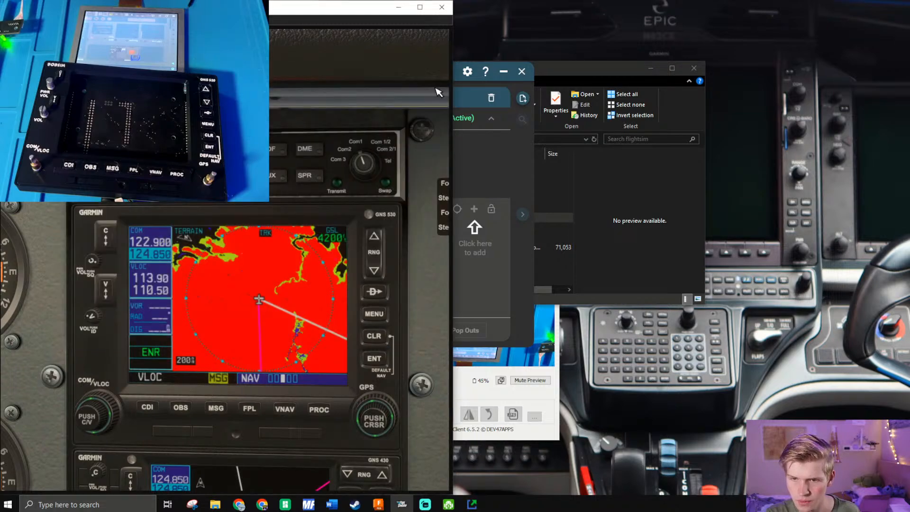
click(462, 78)
drag(461, 77, 775, 54)
click(130, 230)
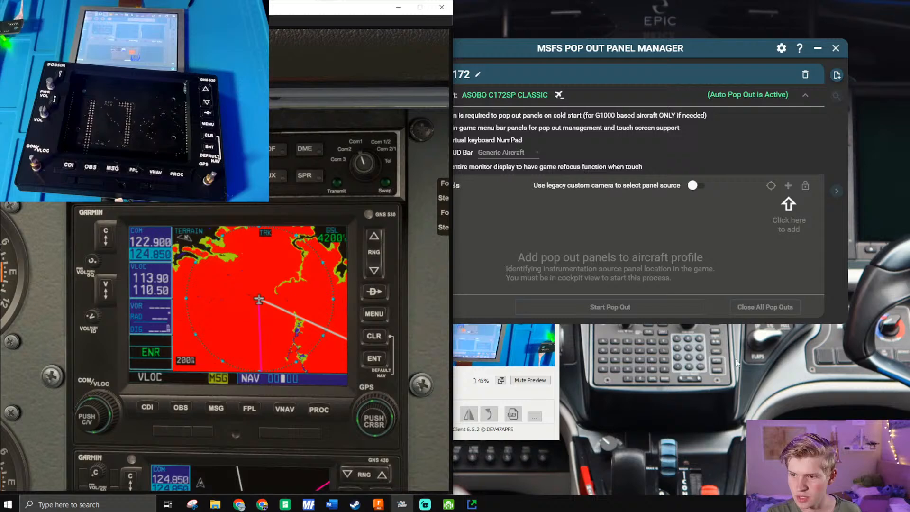
- Try to start the pop out, and pop the GNS 530 display out of the simulator into its own window
click(604, 307)
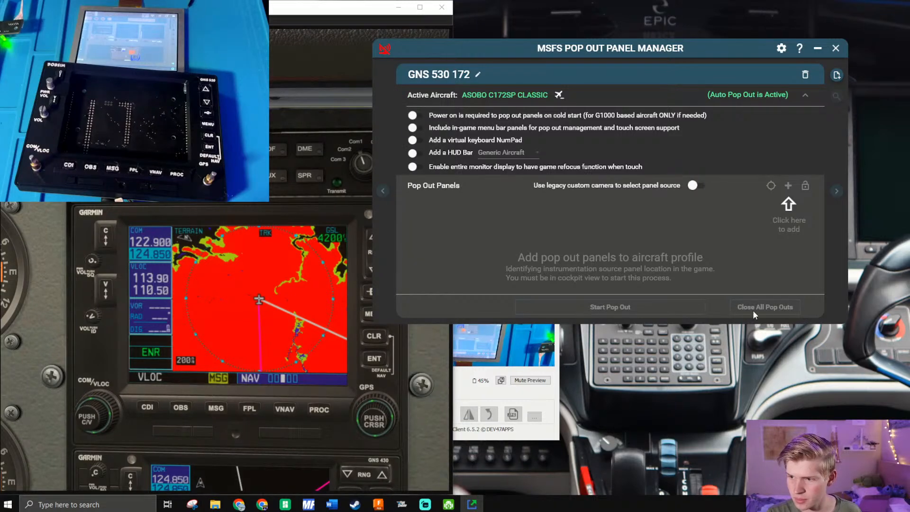
click(179, 267)
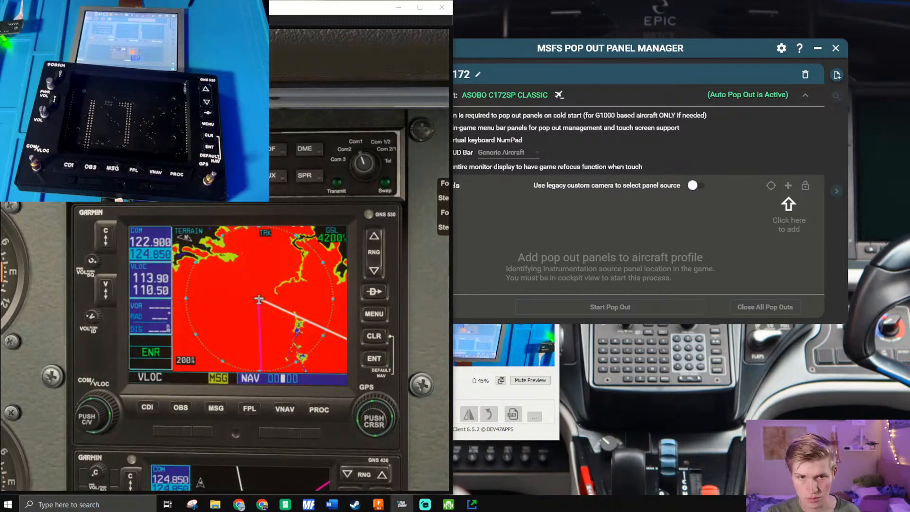
click(619, 270)
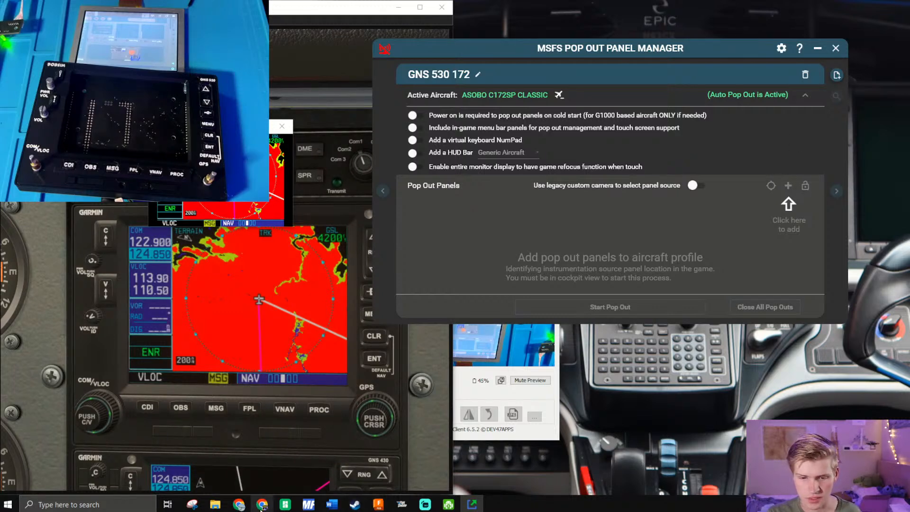
- Place the MSFS Pop Out Panel Manager web page beside the simulator and open its video on creating a new aircraft profile in a new tab
mouse_move(248, 508)
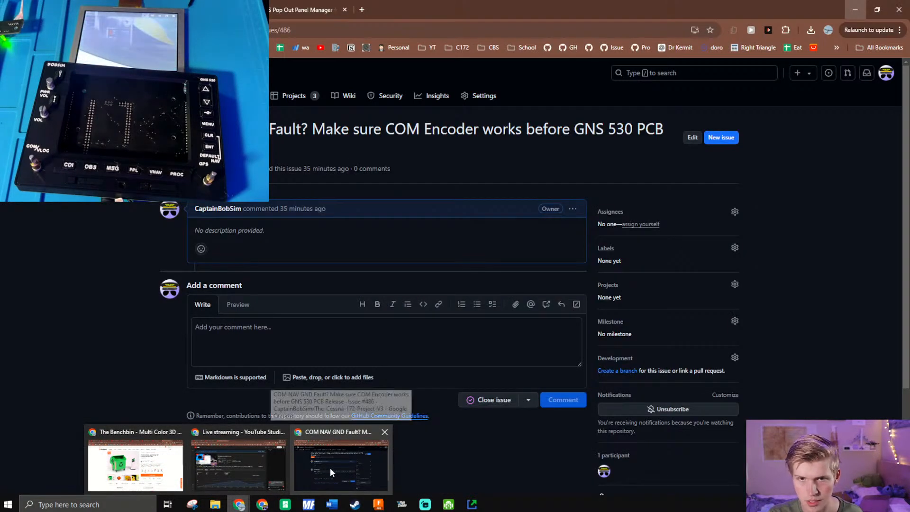
click(330, 468)
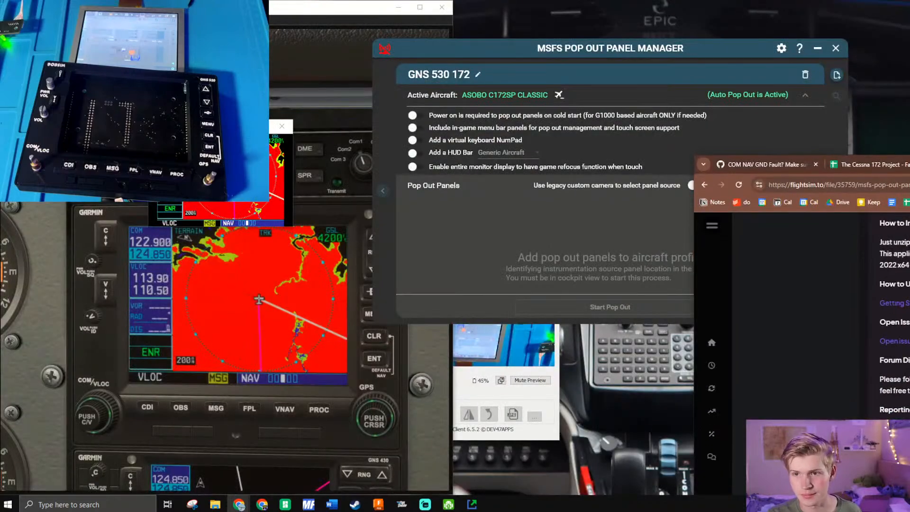
drag(900, 164, 660, 17)
scroll(589, 258, up, 7)
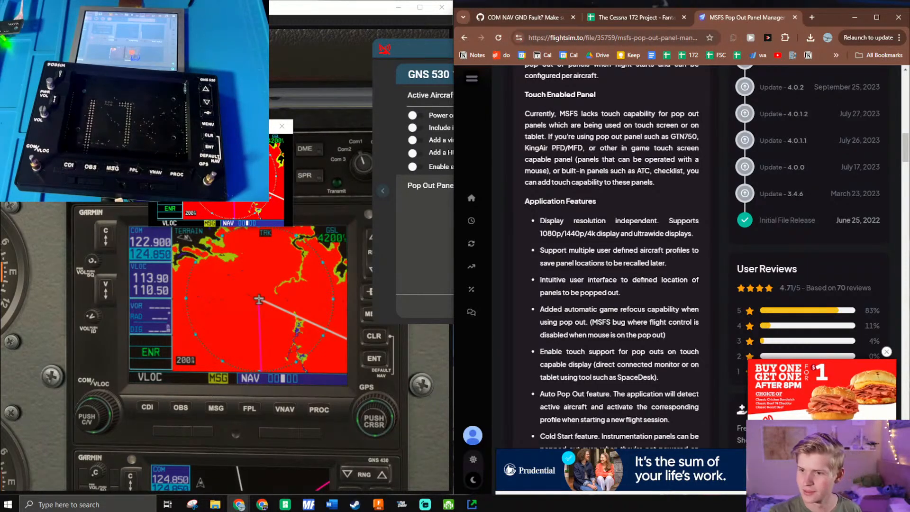
scroll(595, 336, up, 10)
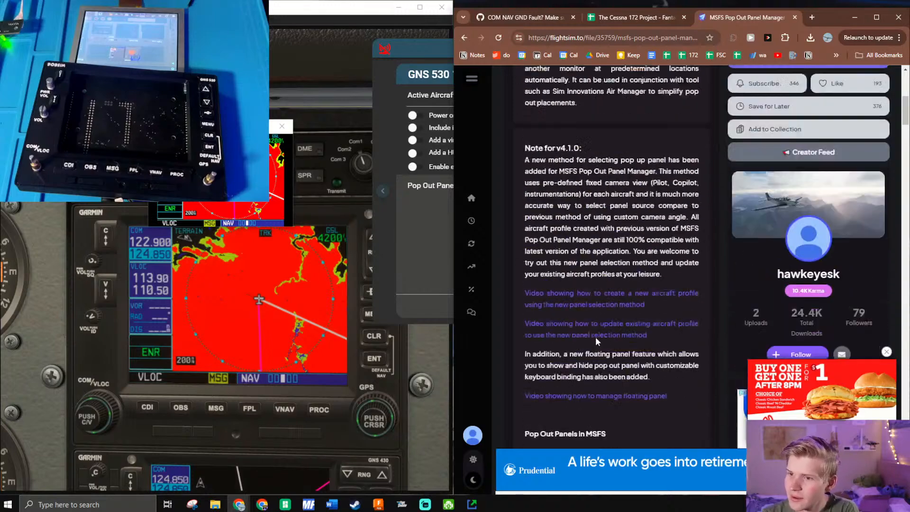
scroll(595, 336, up, 6)
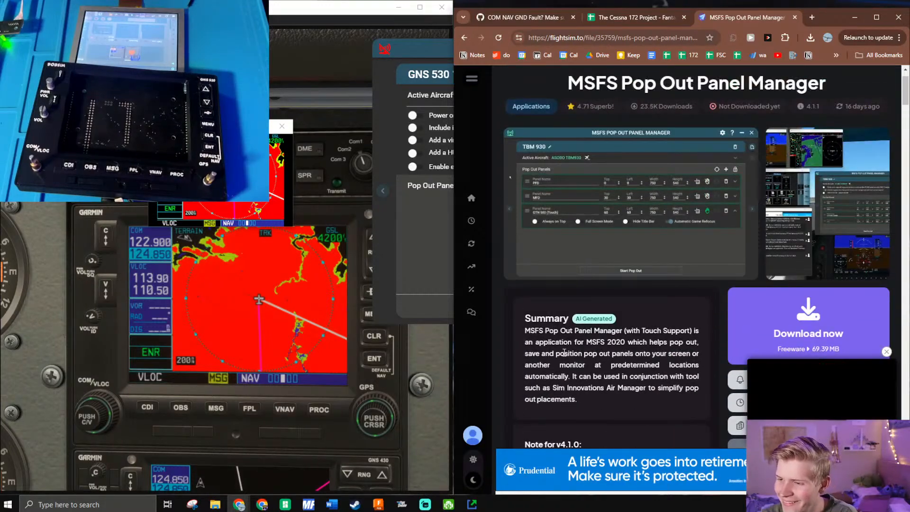
scroll(617, 328, down, 5)
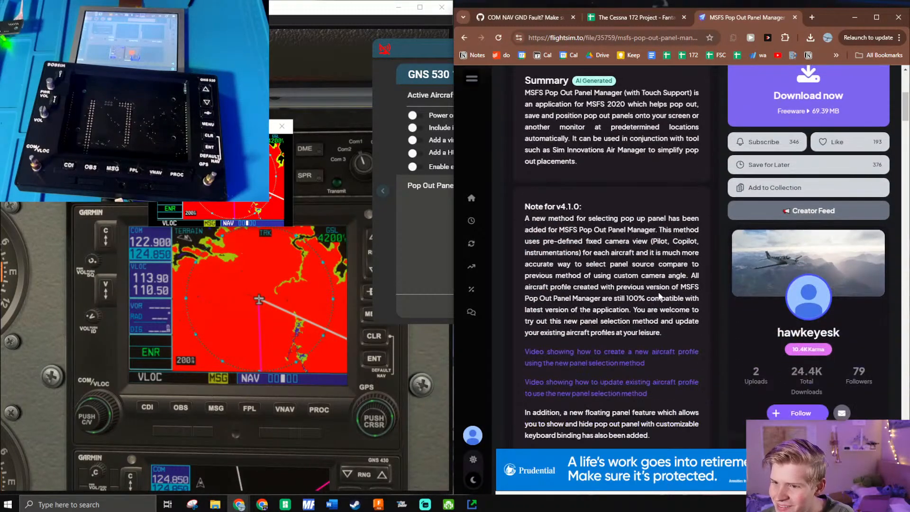
scroll(595, 266, down, 1)
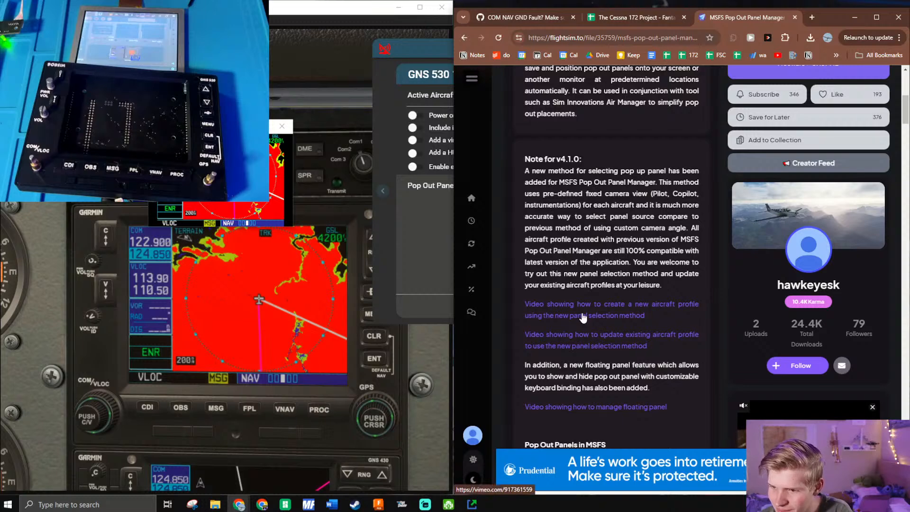
middle_click(613, 322)
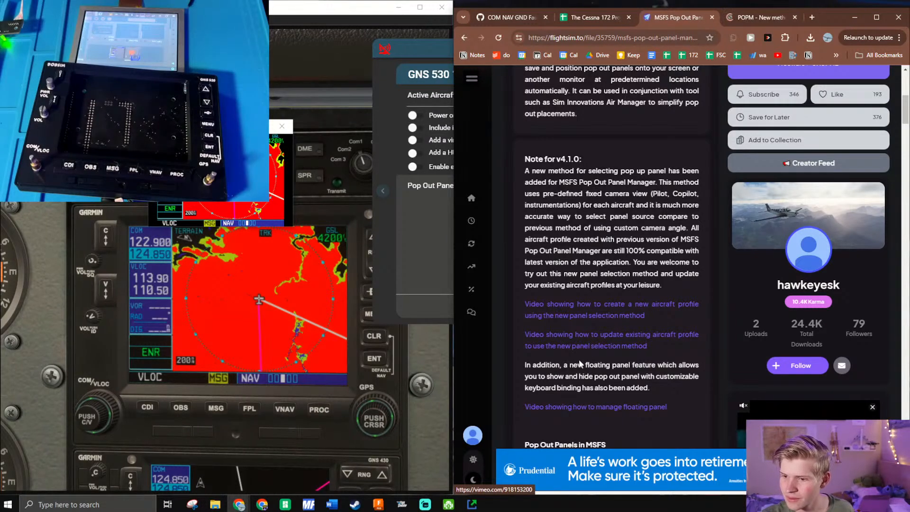
- Read the page's floating panel note and its Pop Out Panels in MSFS, Touch Enabled Panel and Application Features sections
drag(550, 365, 698, 378)
click(628, 382)
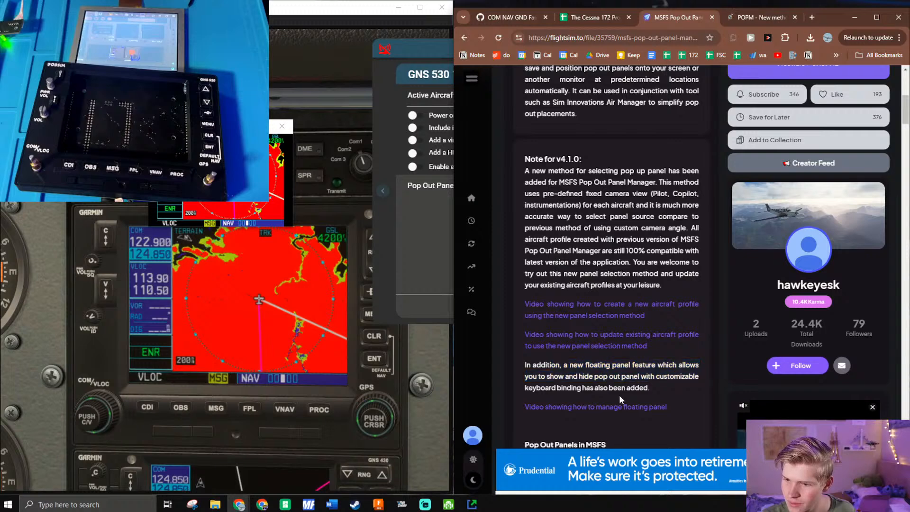
scroll(616, 380, down, 3)
scroll(615, 379, down, 2)
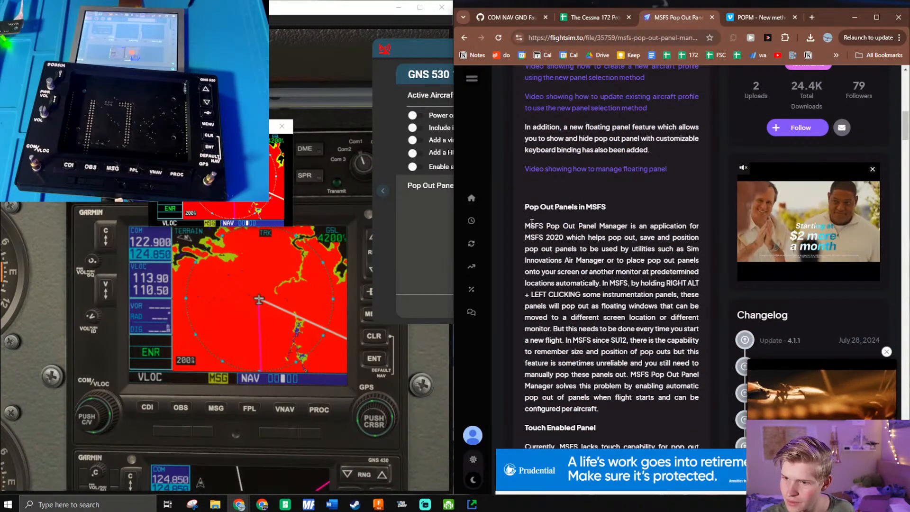
drag(525, 227, 605, 405)
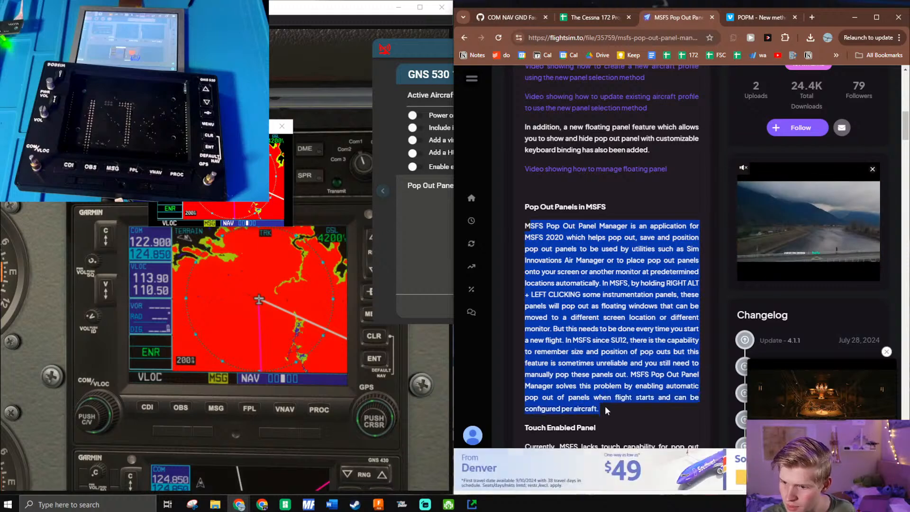
scroll(604, 408, down, 1)
scroll(604, 409, down, 3)
drag(564, 304, 641, 371)
scroll(538, 342, down, 3)
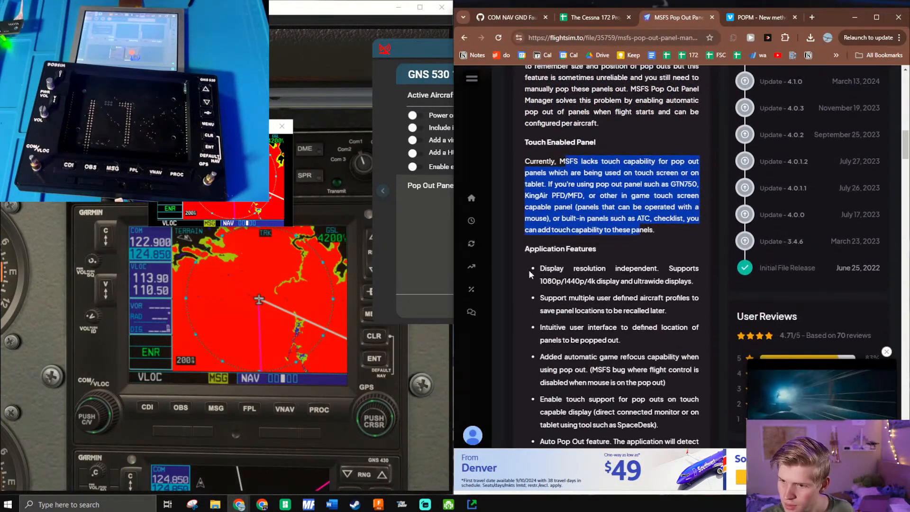
drag(542, 267, 693, 284)
drag(540, 296, 663, 328)
click(597, 331)
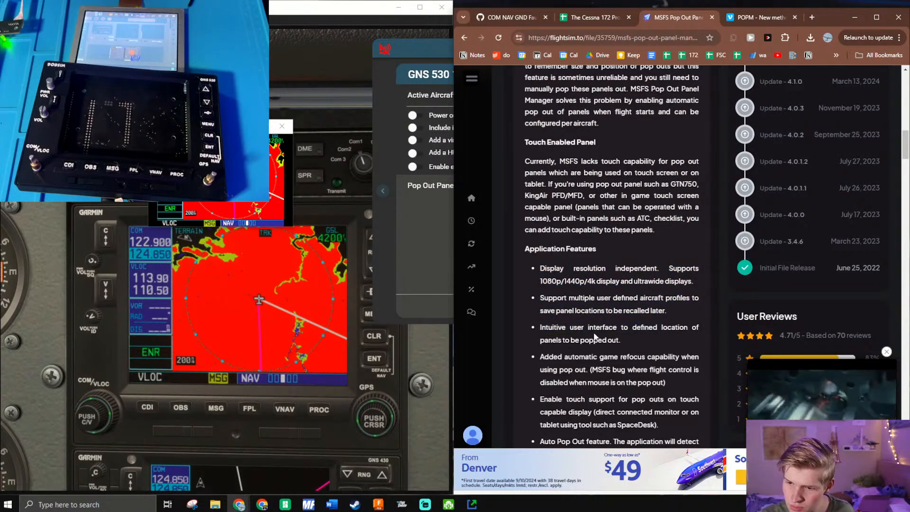
scroll(595, 336, down, 3)
scroll(588, 346, down, 4)
- Return to the panel manager, move its window fully into view and delete the GNS 530 172 profile
click(391, 209)
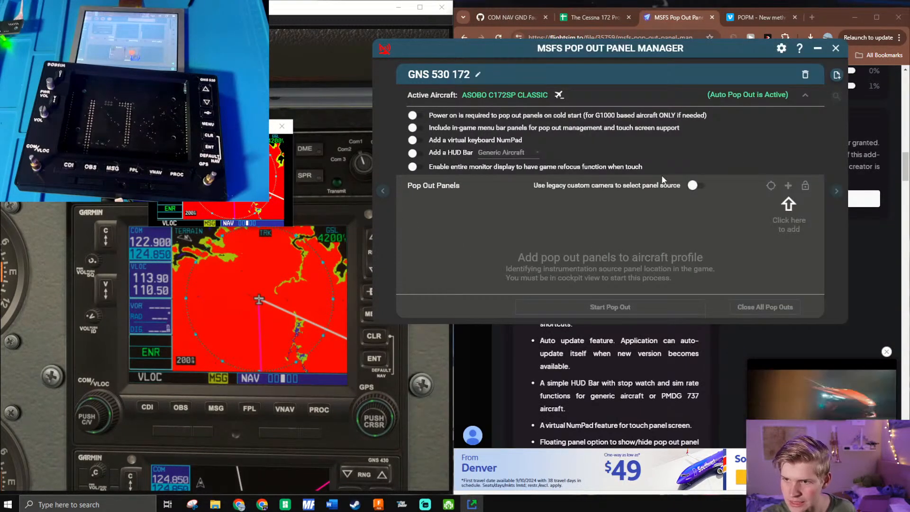
drag(791, 181, 790, 179)
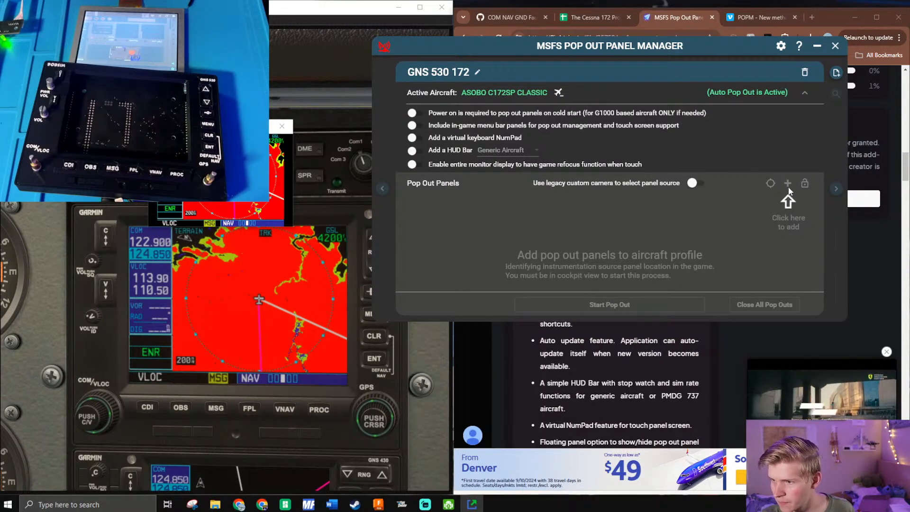
drag(790, 182, 601, 106)
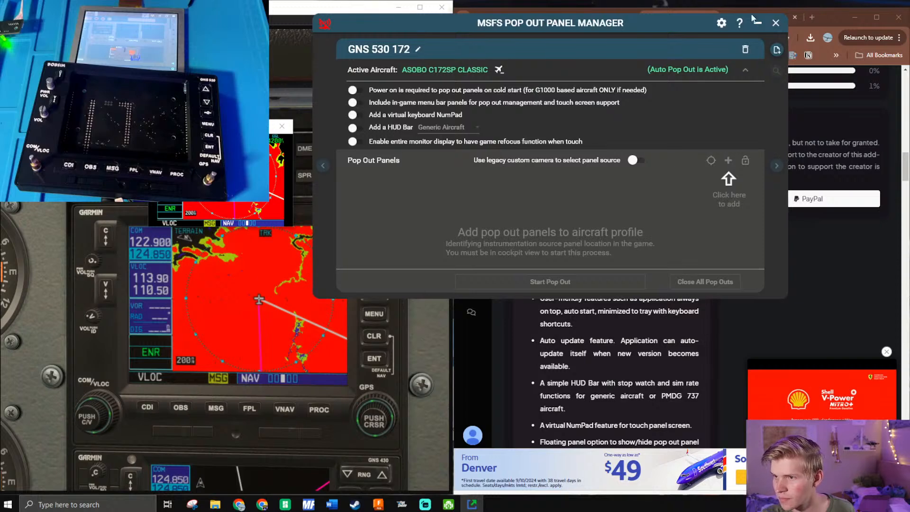
click(746, 49)
click(579, 183)
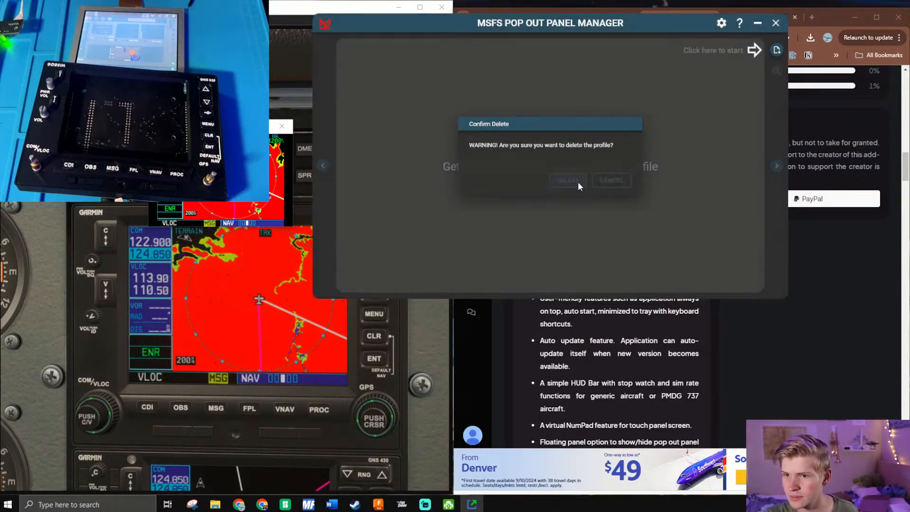
- Add a new aircraft profile named asdf and delete it again
click(777, 50)
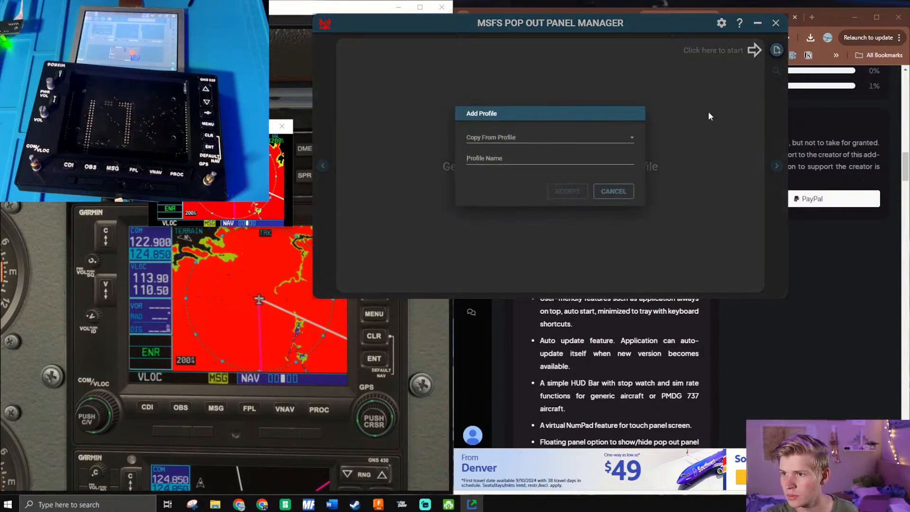
click(508, 158)
text(asdf)
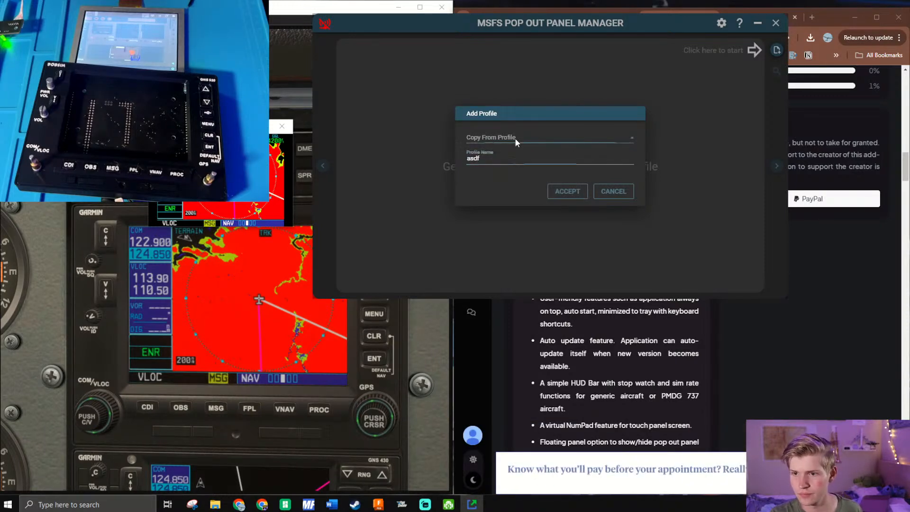
click(569, 191)
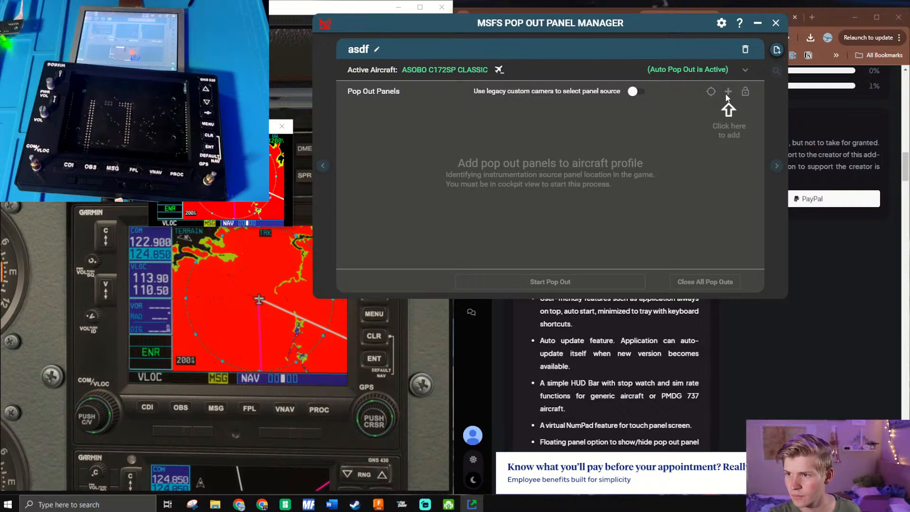
click(745, 50)
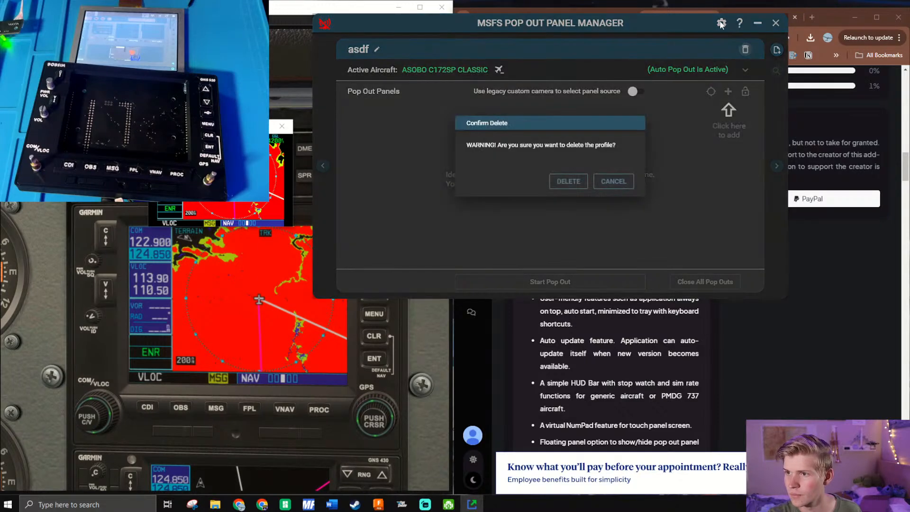
click(569, 182)
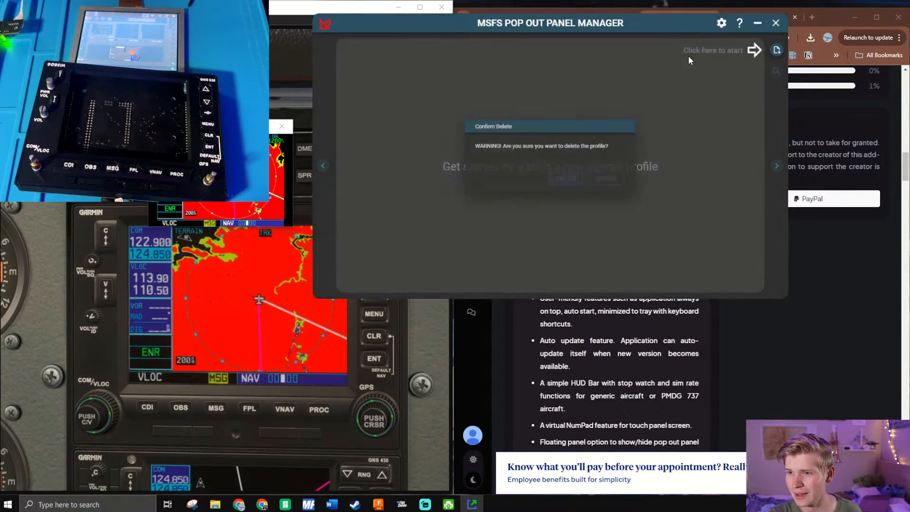
- Review the General Settings and the Auto Pop Out Panel Settings in the panel manager's preferences
click(722, 23)
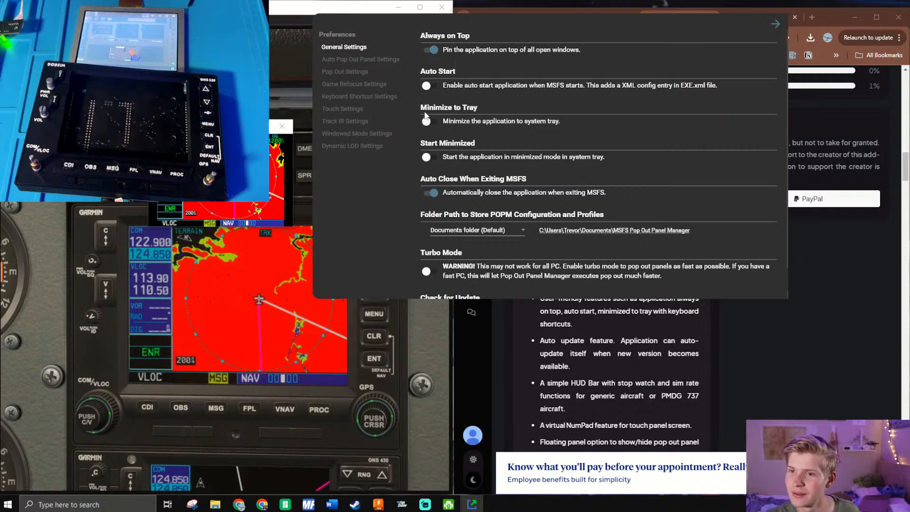
scroll(478, 116, down, 1)
scroll(473, 133, up, 1)
scroll(475, 161, down, 1)
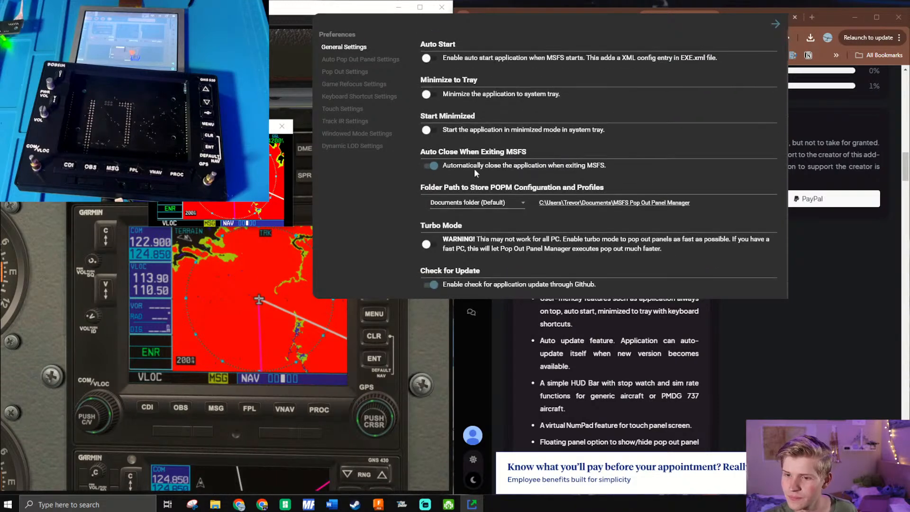
scroll(465, 271, up, 1)
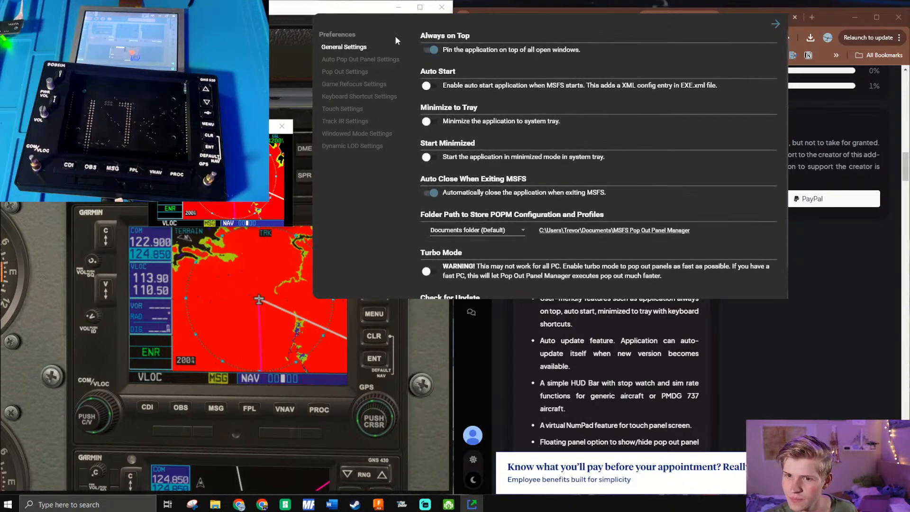
click(342, 60)
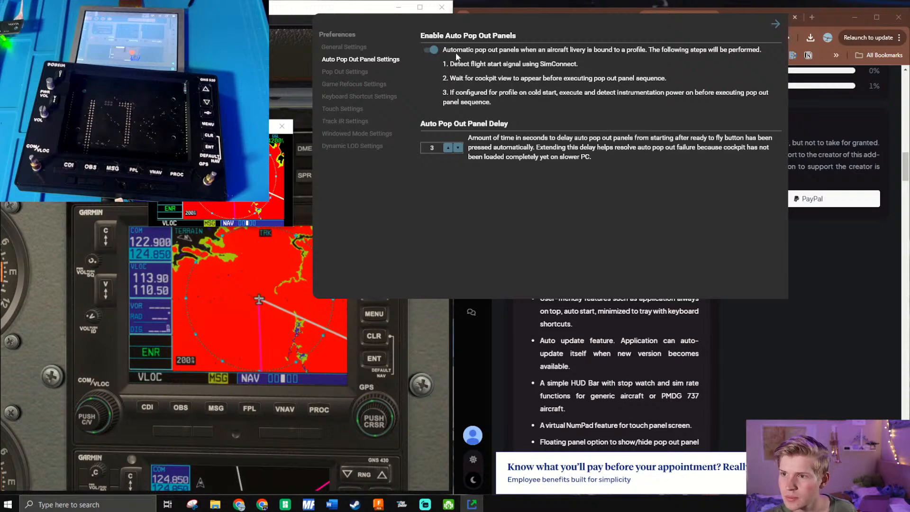
click(361, 73)
click(360, 61)
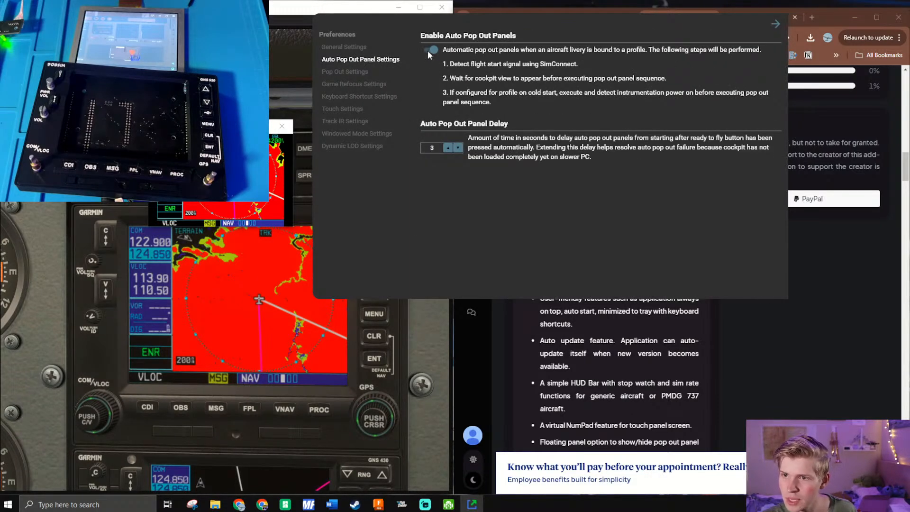
click(430, 50)
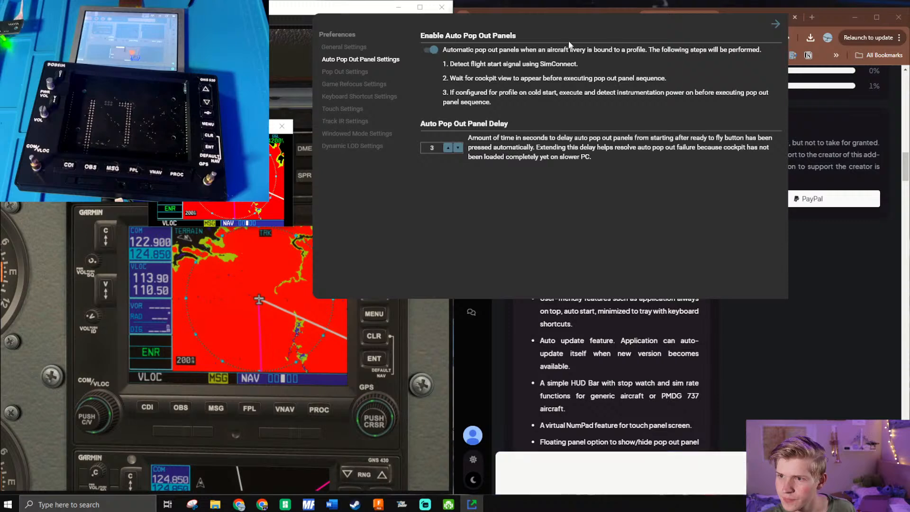
click(776, 24)
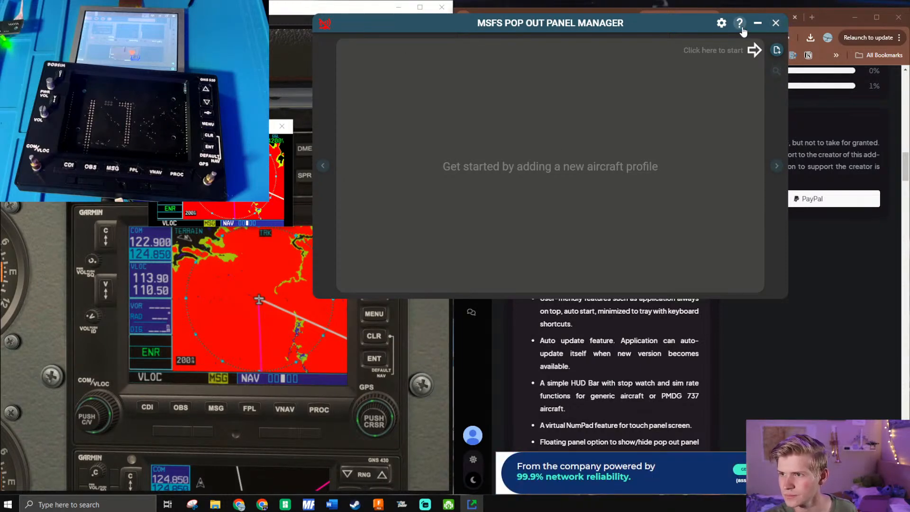
- Close the simulator and relaunch Microsoft Flight Simulator
click(449, 10)
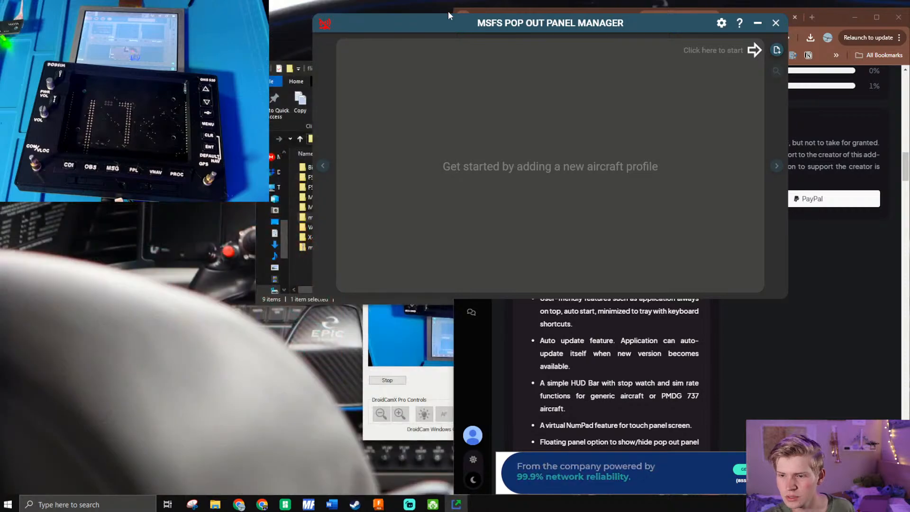
text(sa)
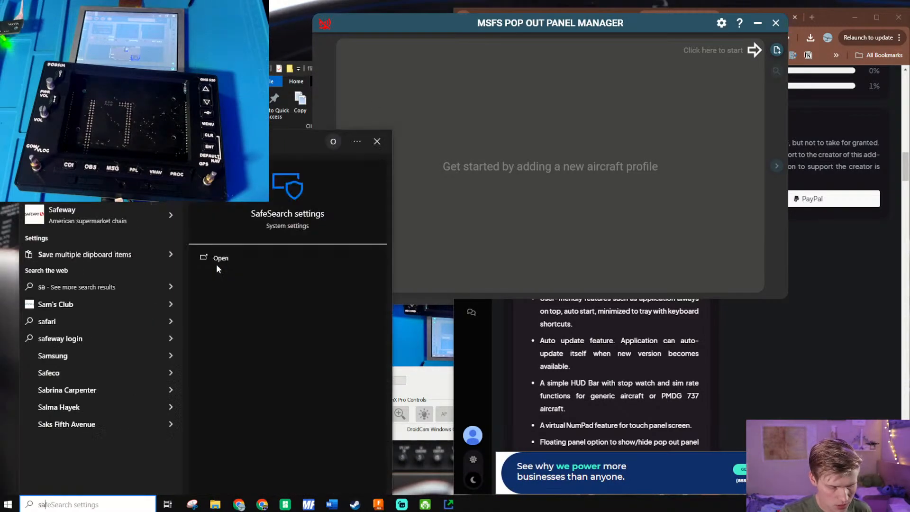
key(BackSpace)
key(BackSpace)
text(flight)
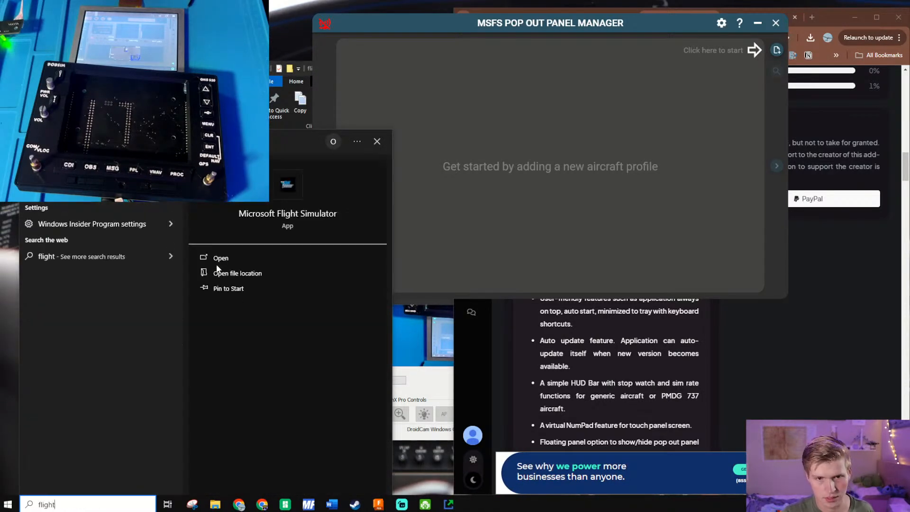
key(Return)
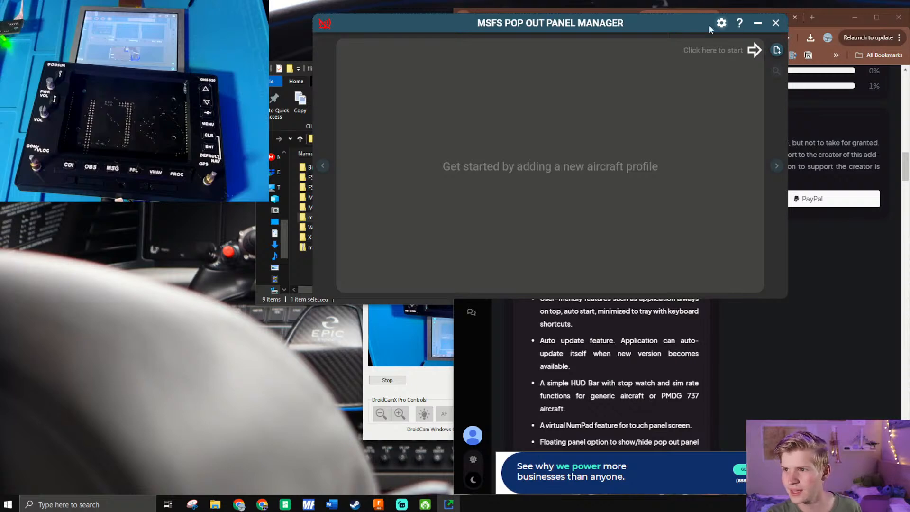
- Move the panel manager off the web page and read the page's remaining application features and its How to Install section
drag(709, 24, 803, 235)
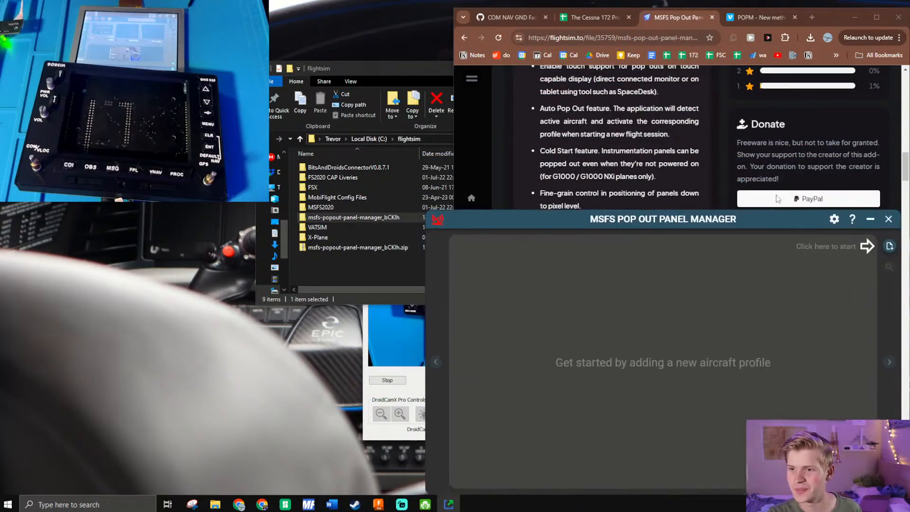
click(665, 120)
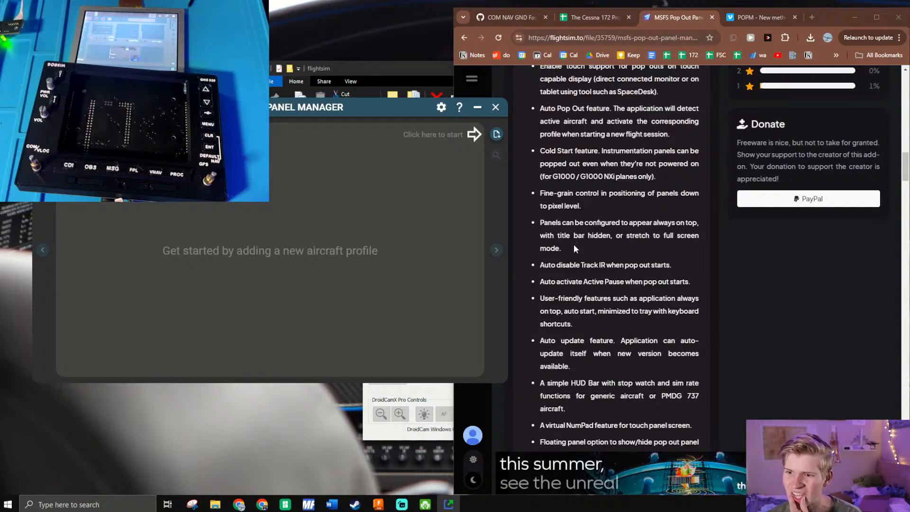
drag(588, 222, 605, 247)
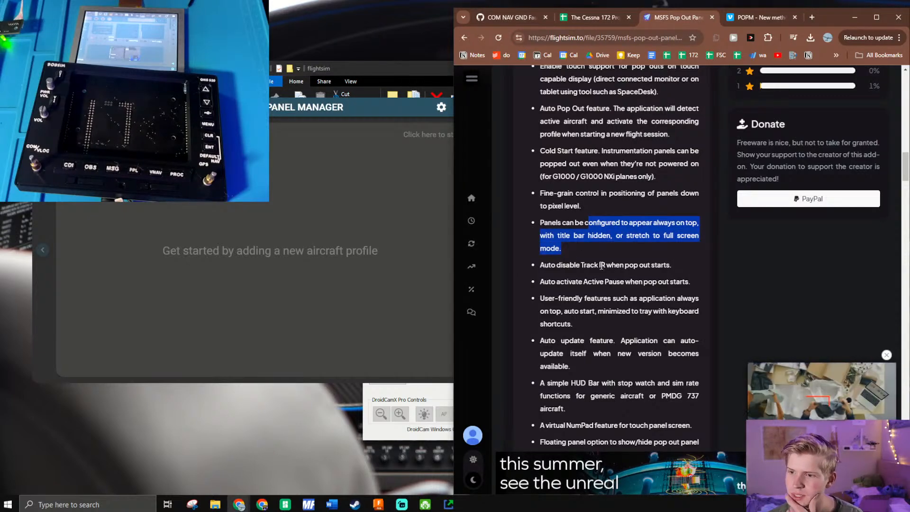
drag(540, 264, 652, 279)
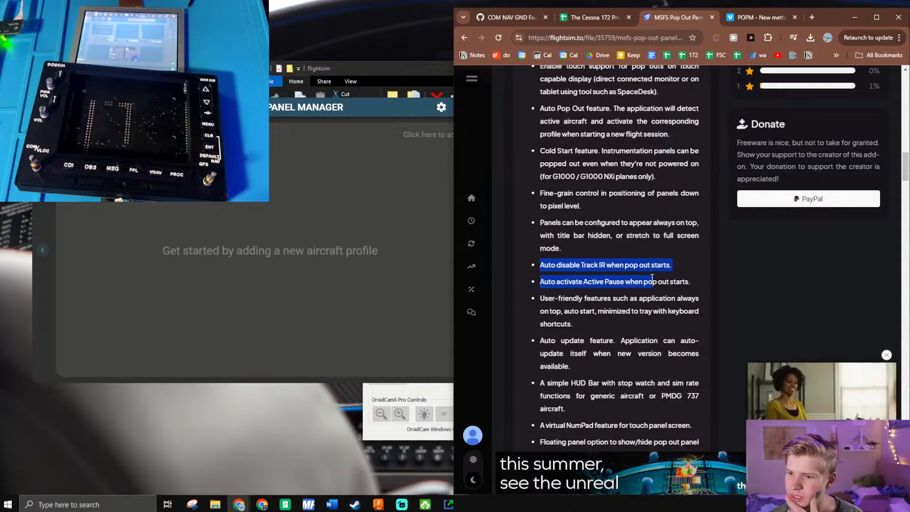
click(561, 286)
scroll(561, 280, down, 1)
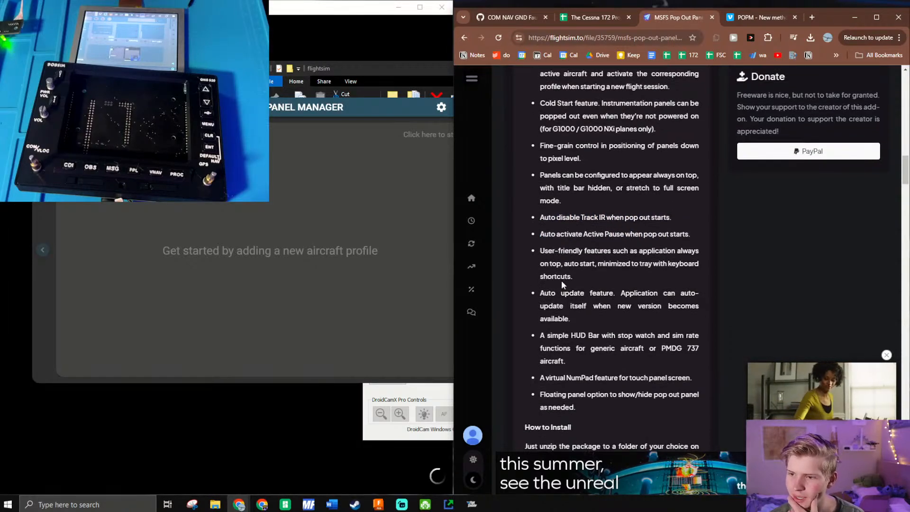
scroll(561, 284, down, 4)
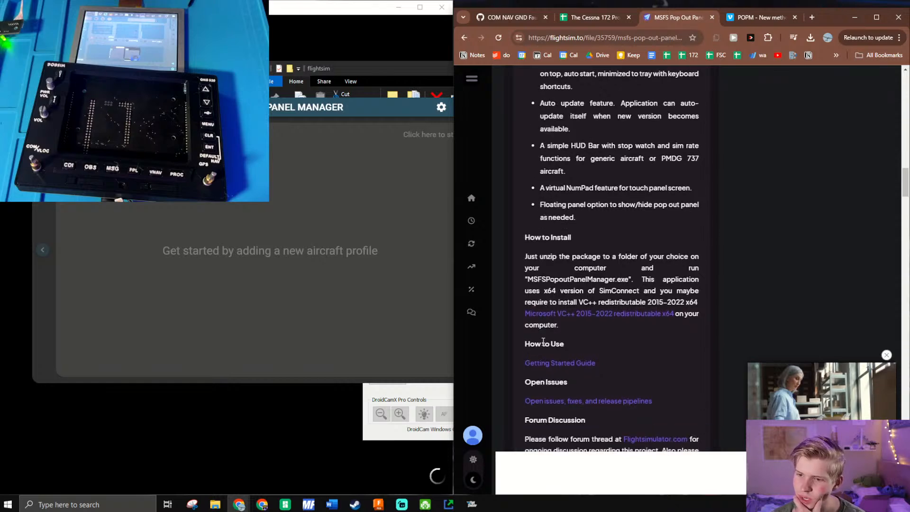
scroll(543, 341, down, 2)
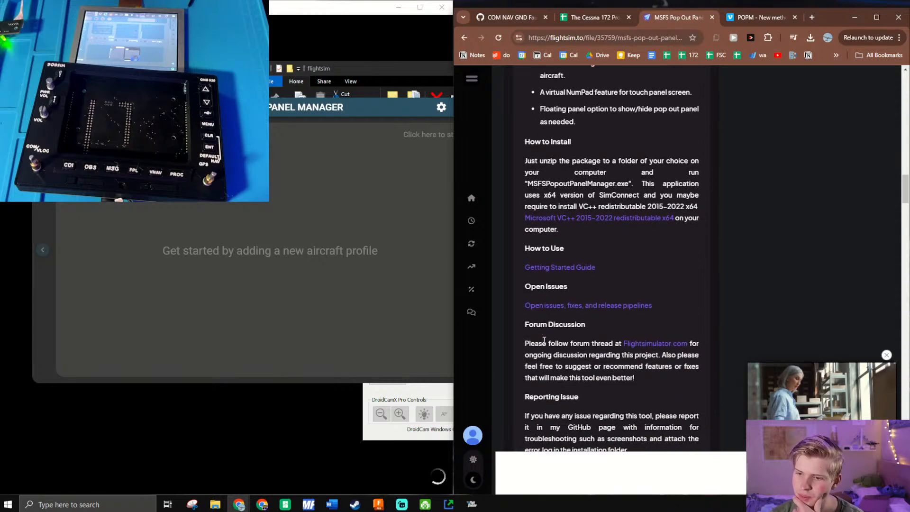
- Open the Getting Started Guide in a new tab, enlarge the browser and read how to add the first aircraft profile
key(super)
ctrl+click(557, 271)
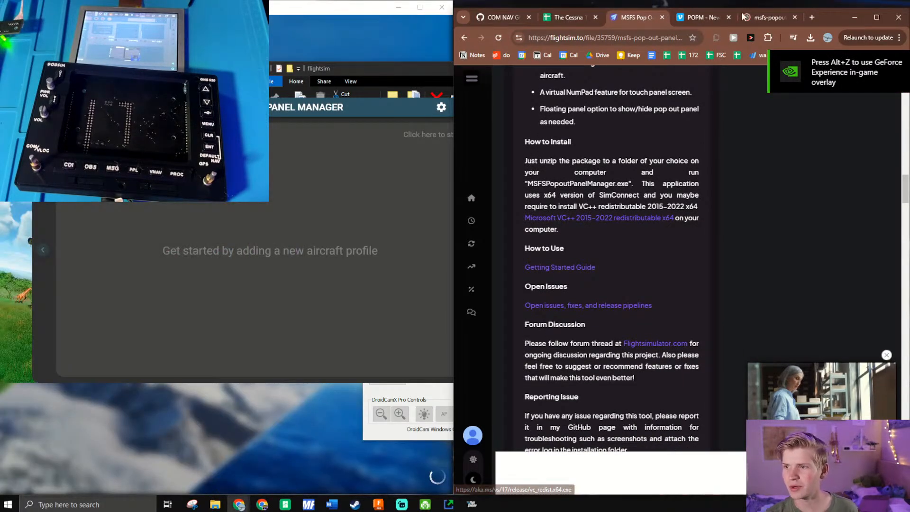
click(759, 17)
drag(827, 18, 886, 511)
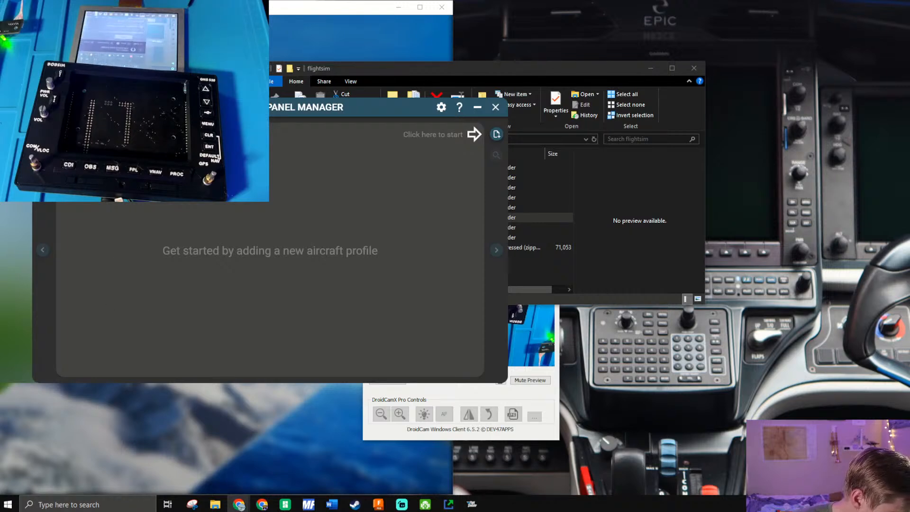
drag(909, 3, 473, 1)
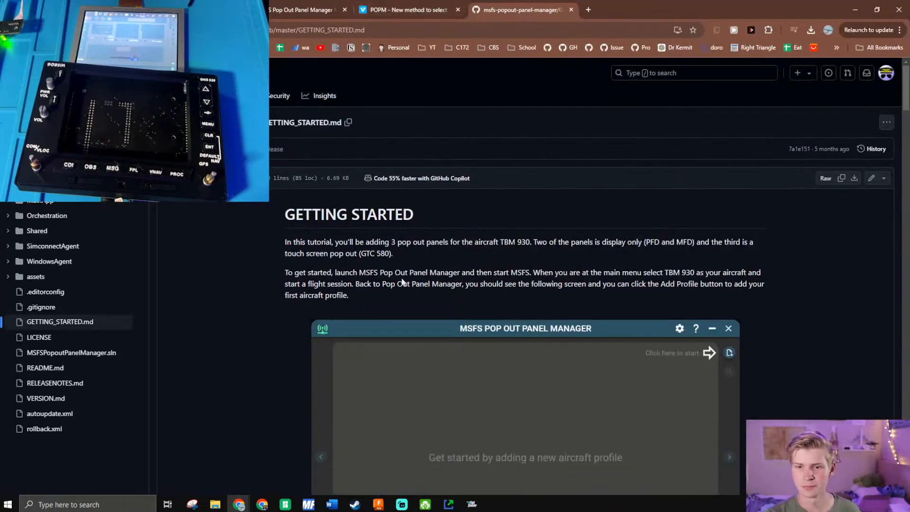
drag(345, 273, 749, 274)
scroll(602, 298, down, 5)
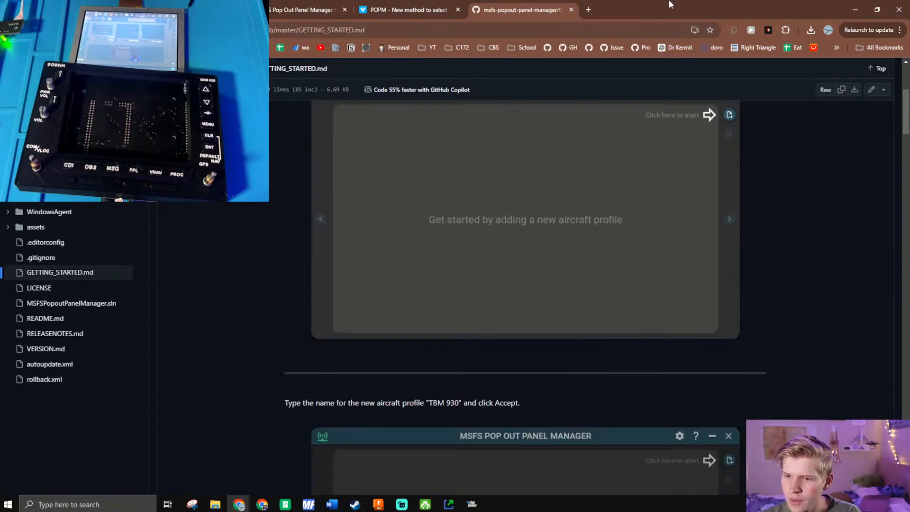
- Restore the browser to a smaller window and move the panel manager clear of the loading simulator
drag(678, 2, 616, 131)
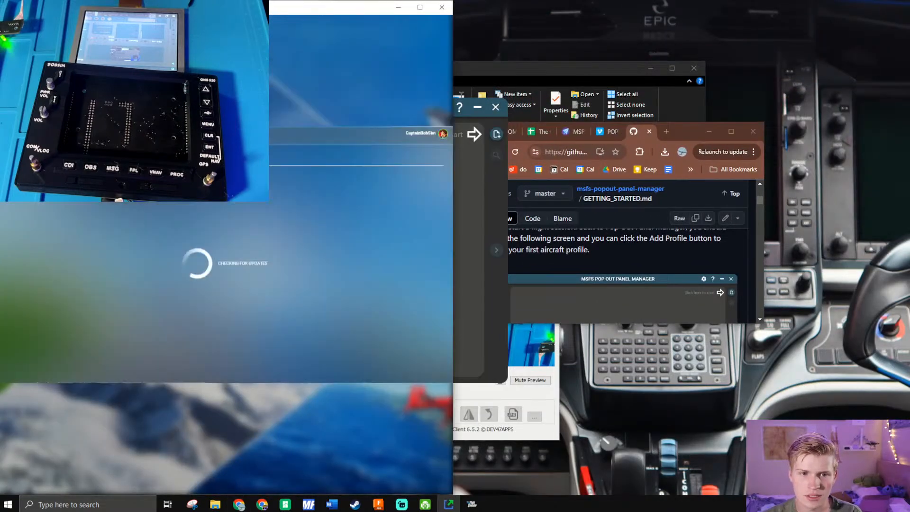
click(474, 176)
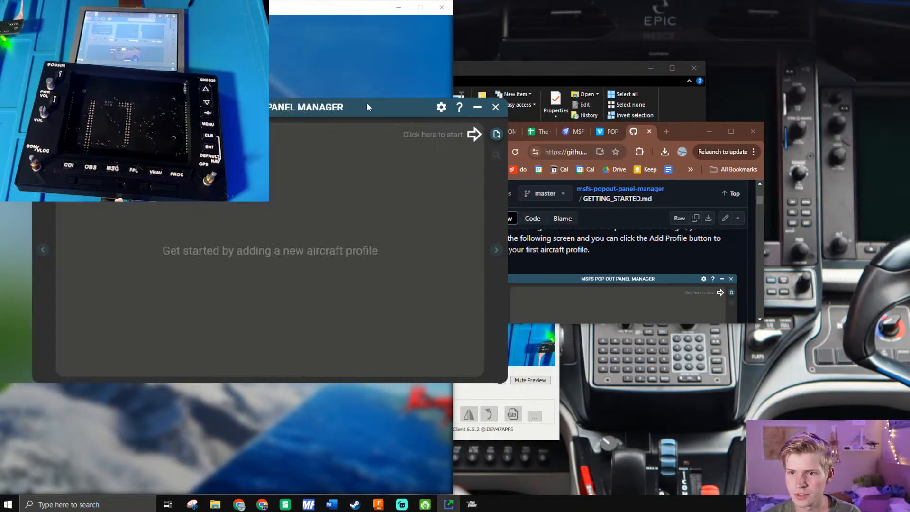
drag(368, 104, 745, 96)
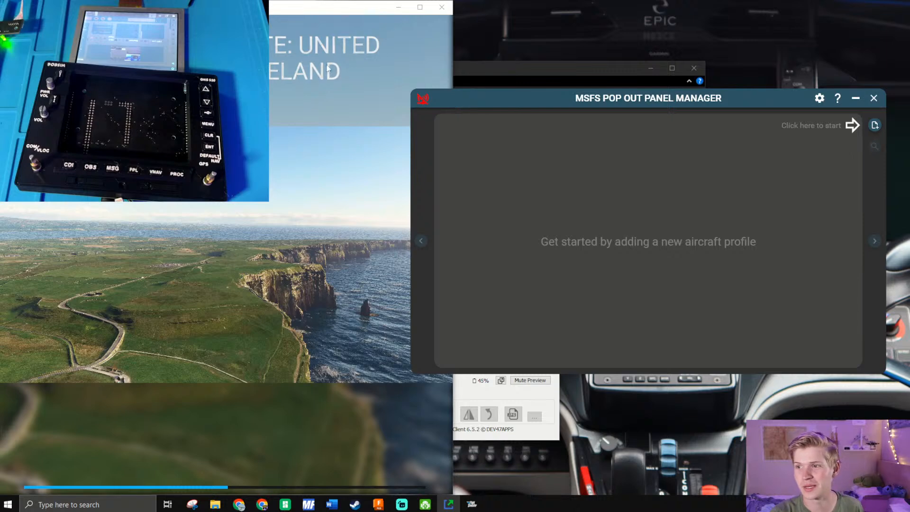
- Open the panel manager's preferences and look through the general, pop out, refocus, shortcut, touch, Track IR, windowed mode and dynamic LOD settings
click(819, 98)
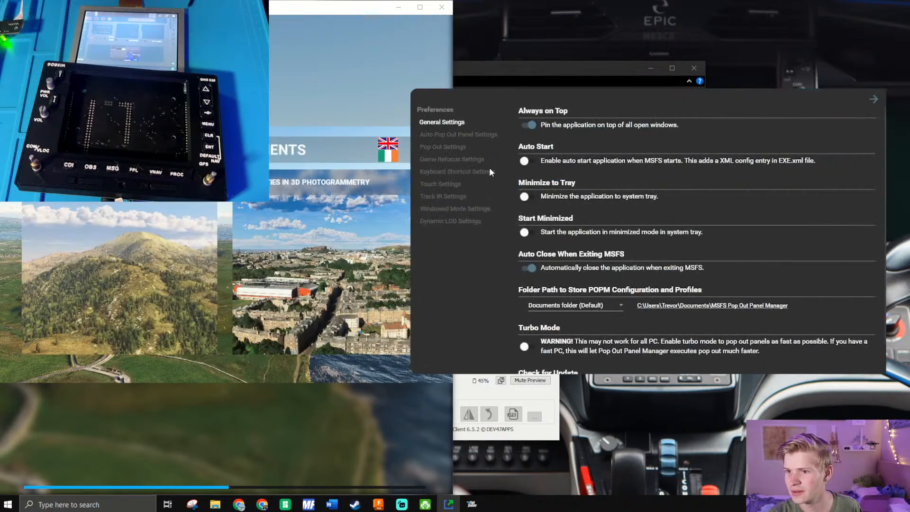
scroll(605, 354, down, 1)
scroll(585, 362, up, 1)
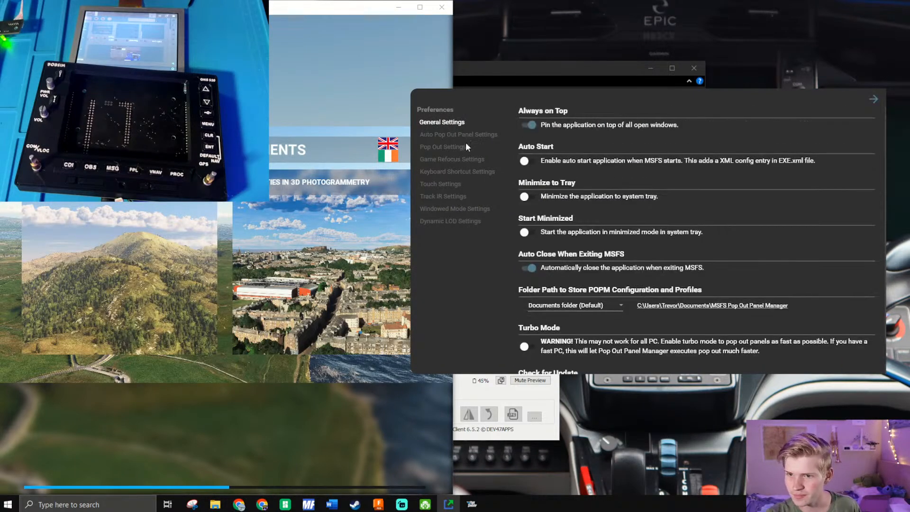
click(434, 196)
click(438, 209)
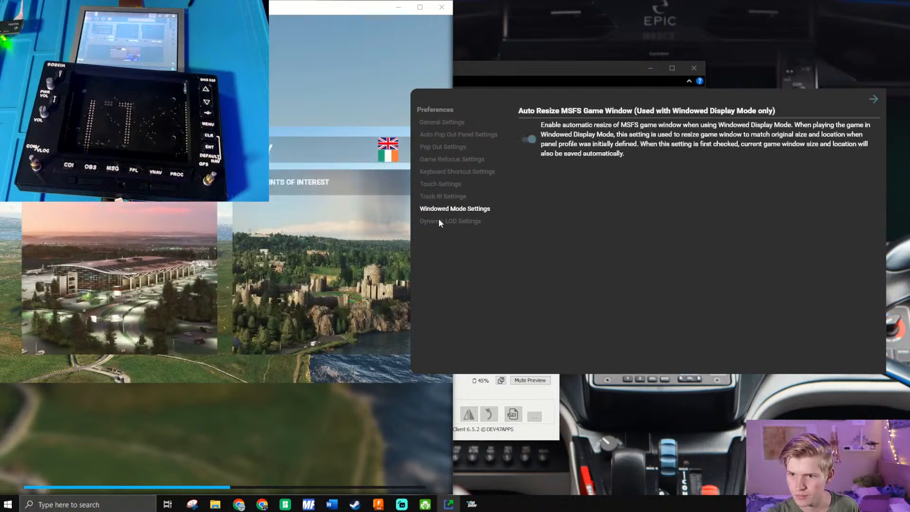
click(439, 220)
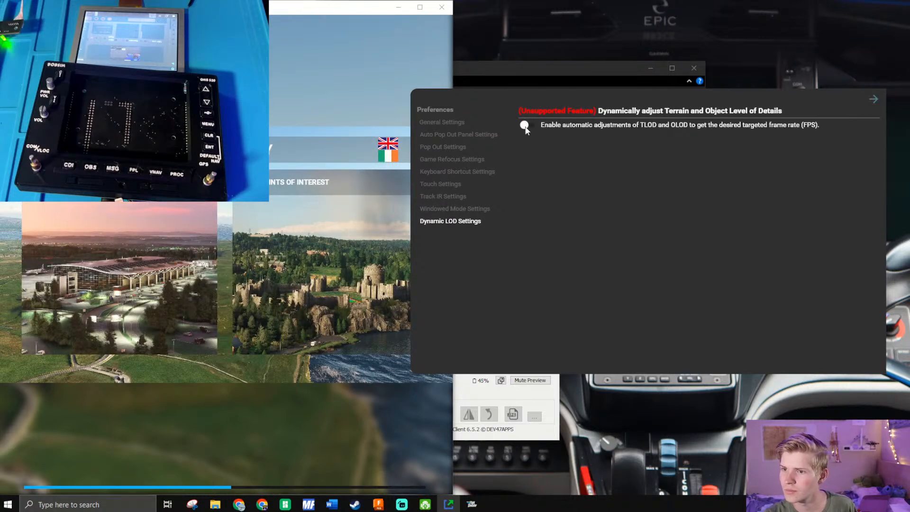
click(460, 207)
click(456, 197)
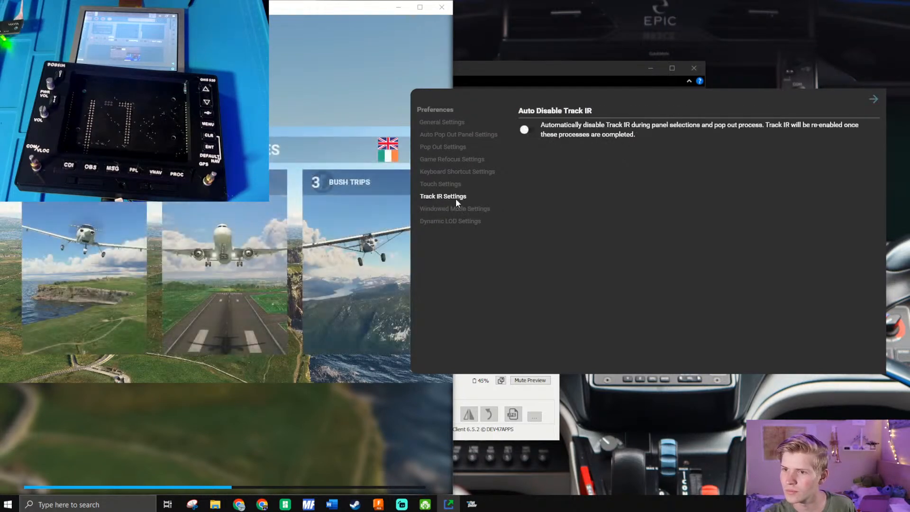
click(453, 185)
click(453, 173)
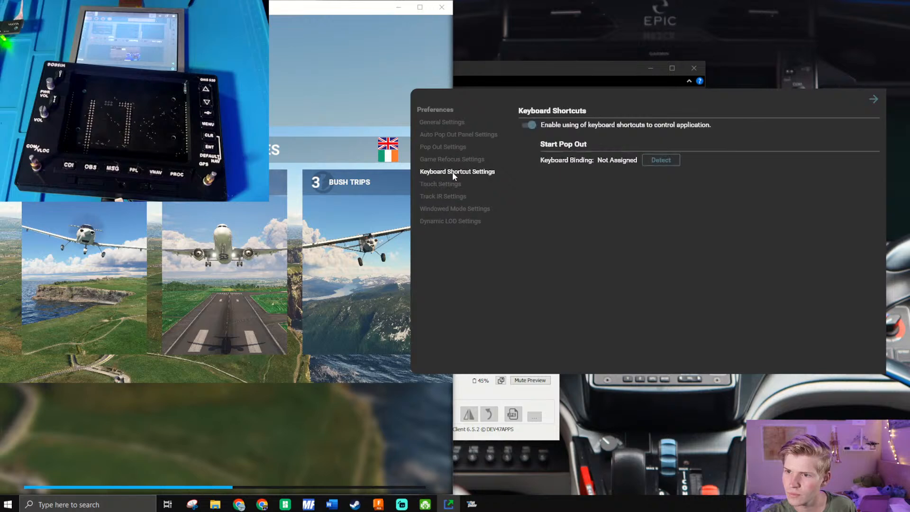
click(452, 159)
click(457, 146)
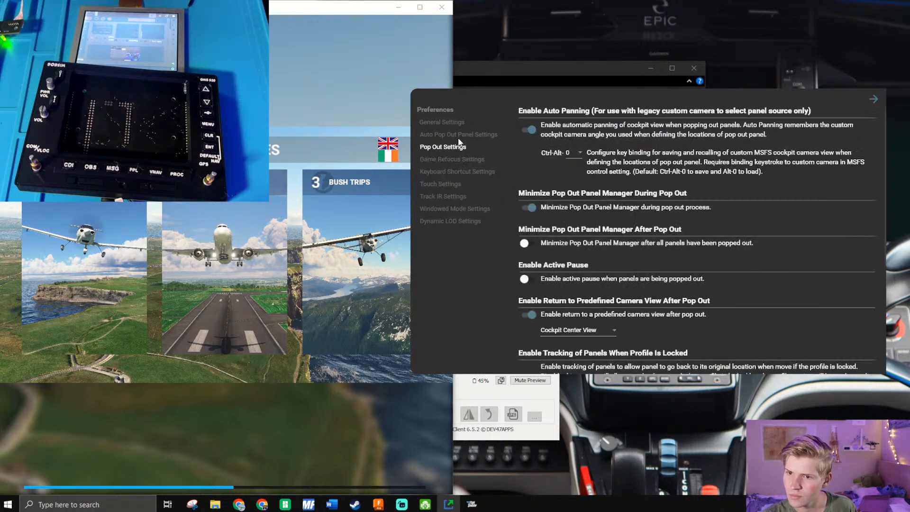
- Turn off automatic pop out of panels in the auto pop out settings and close the preferences
click(456, 135)
click(530, 125)
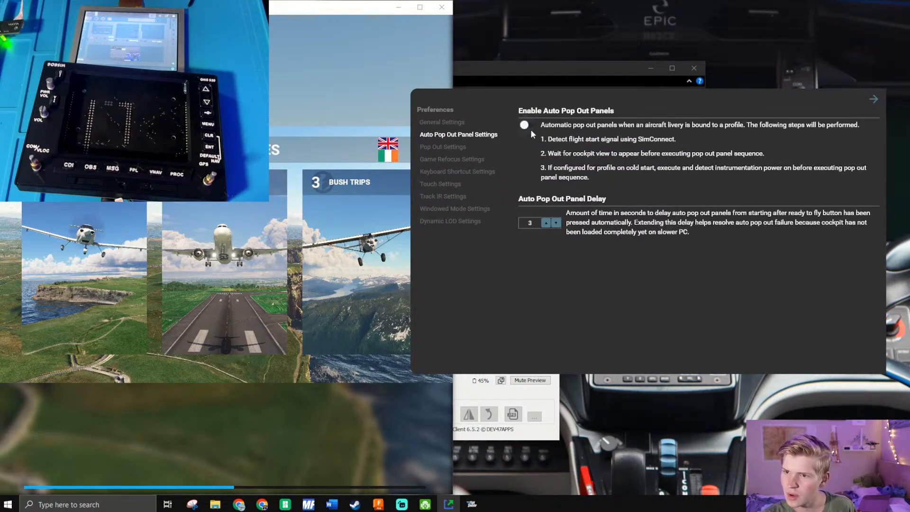
click(873, 99)
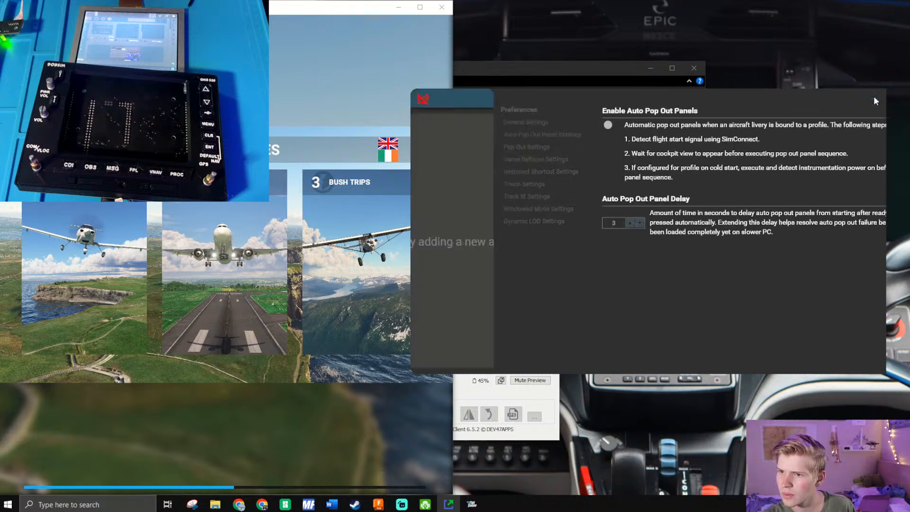
mouse_move(455, 99)
mouse_down()
mouse_move(459, 129)
mouse_move(483, 107)
mouse_move(460, 101)
mouse_up()
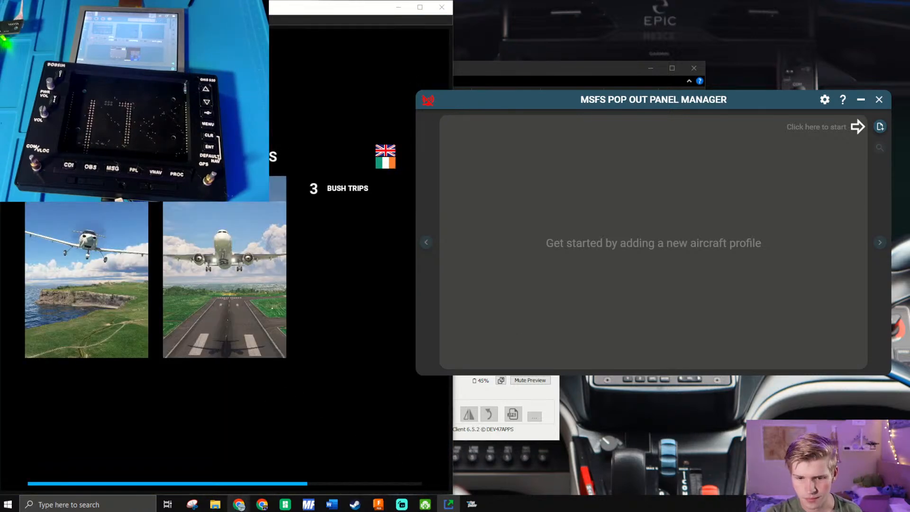
- Switch to the YouTube Studio window, shrink it to read the live chat, and minimize it
mouse_move(239, 504)
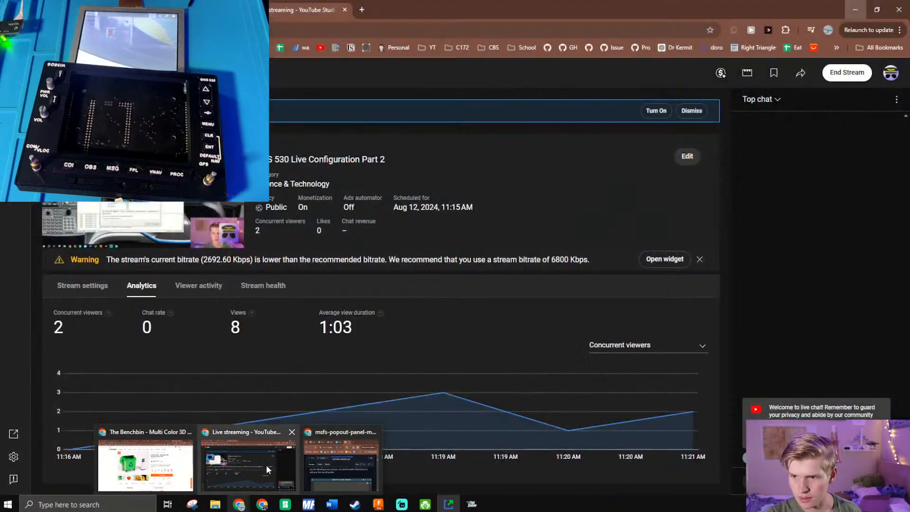
click(266, 465)
drag(484, 1, 190, 19)
drag(24, 16, 0, 158)
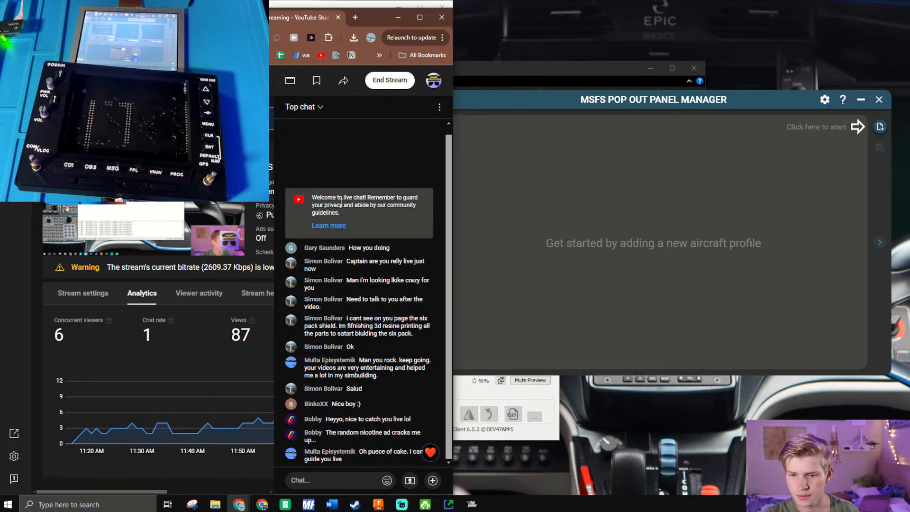
click(400, 19)
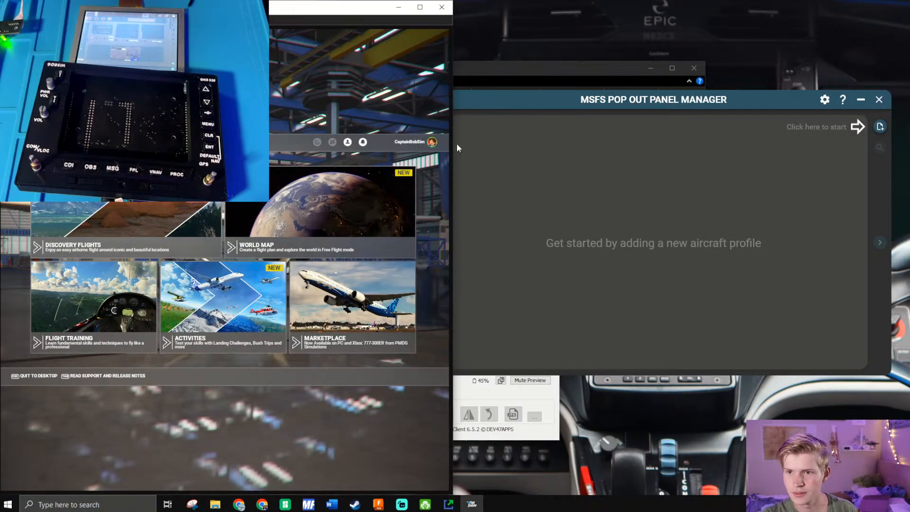
- Start a flight from Tuba City Airport (KTUB) using the simulator's world map and enter the cockpit ready to fly
click(375, 211)
mouse_move(524, 101)
mouse_down()
mouse_move(510, 103)
mouse_move(519, 106)
mouse_up()
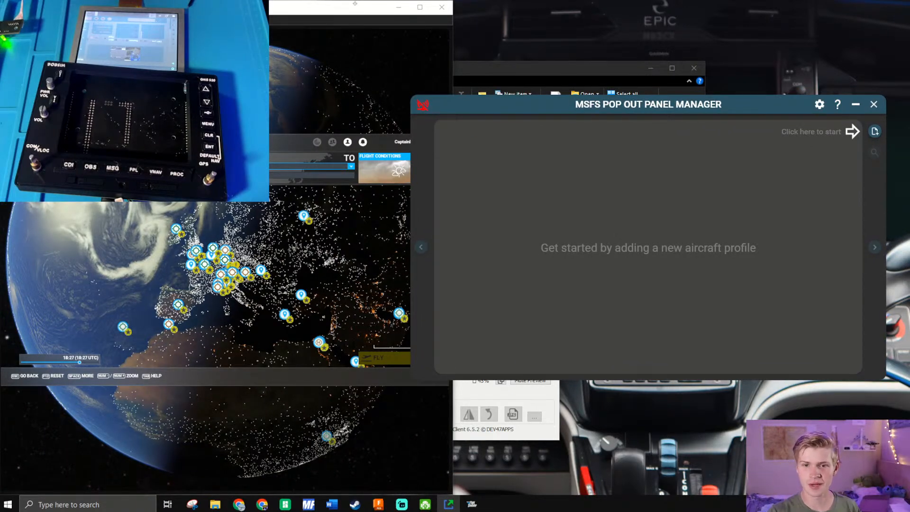
key(alt+Tab)
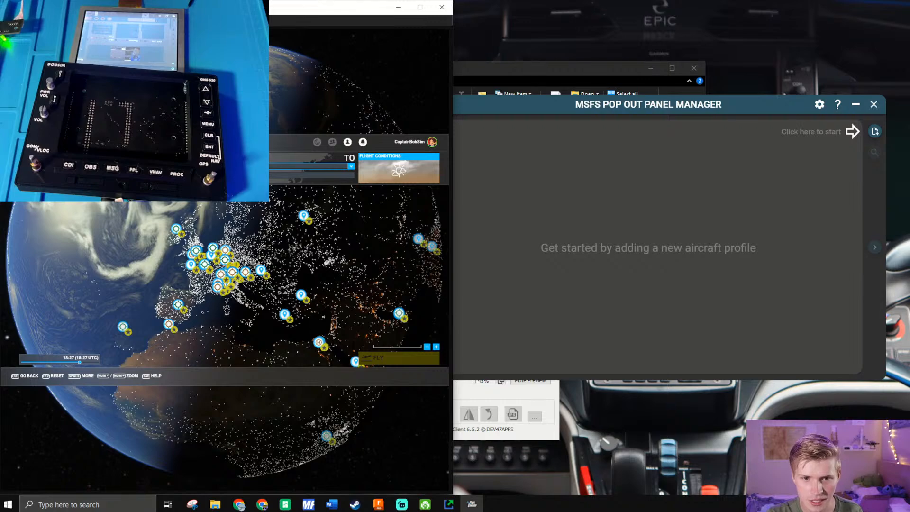
click(121, 166)
click(116, 205)
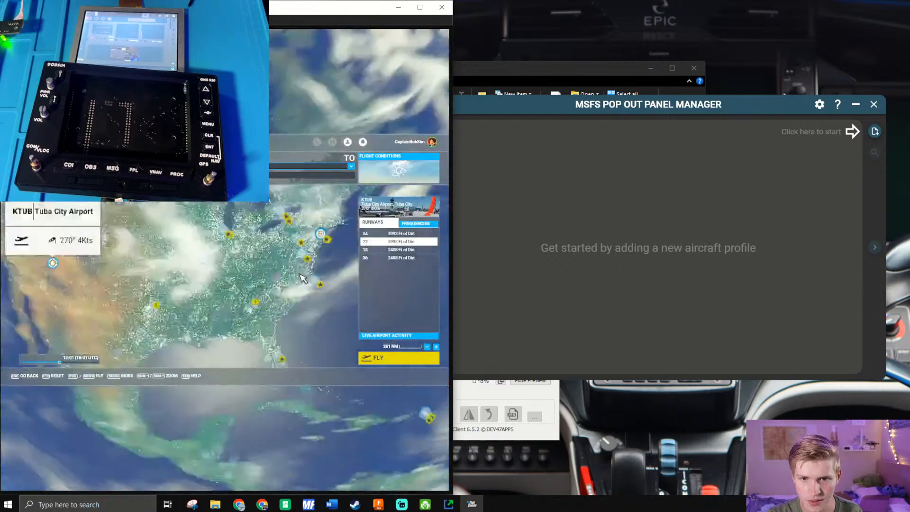
click(421, 359)
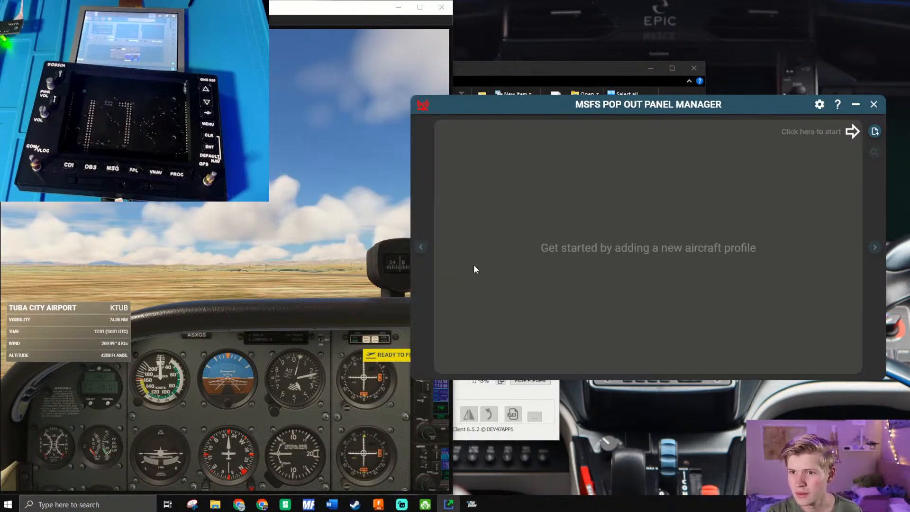
click(396, 353)
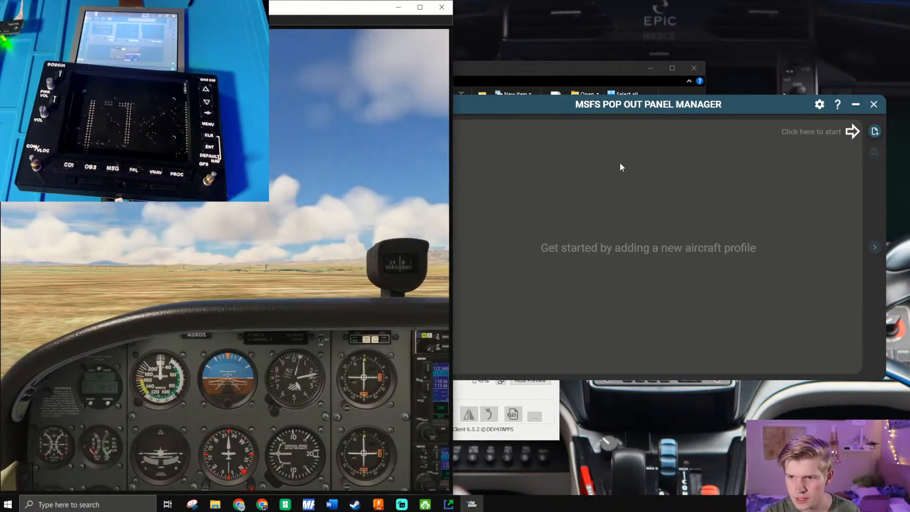
drag(619, 104, 666, 112)
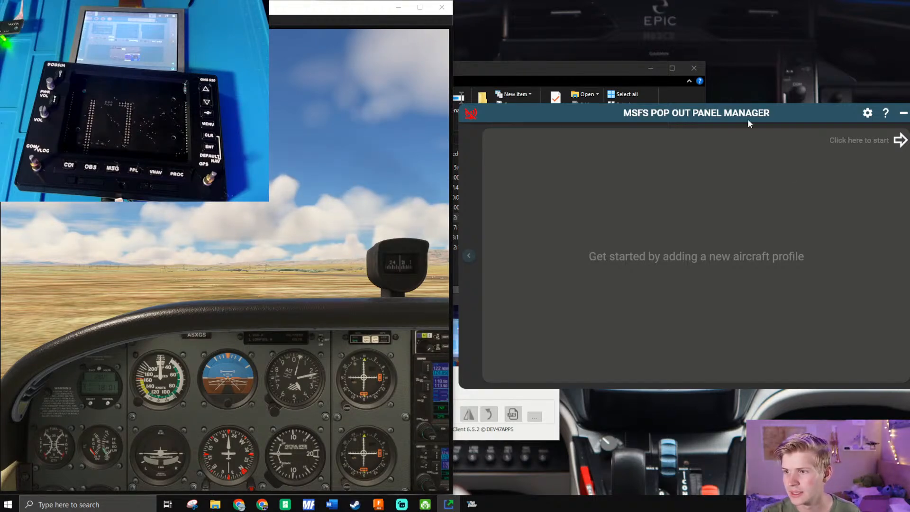
drag(745, 113, 703, 114)
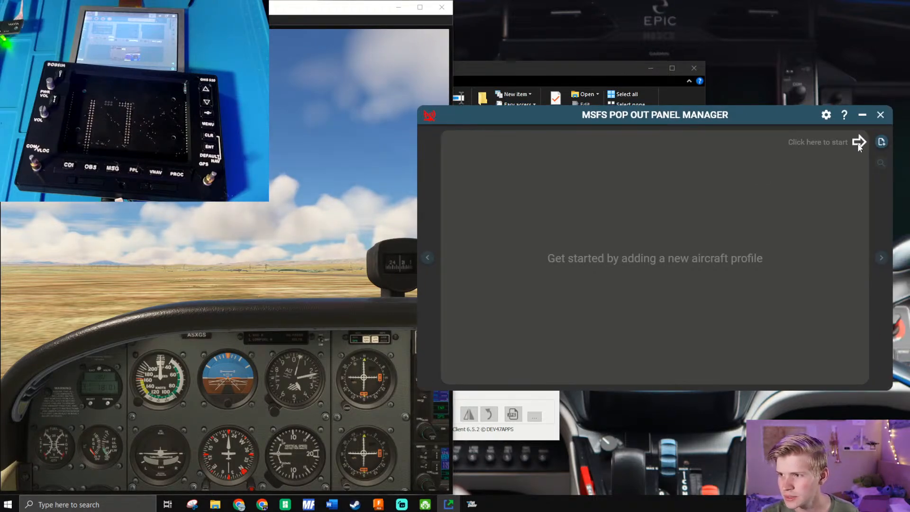
click(880, 143)
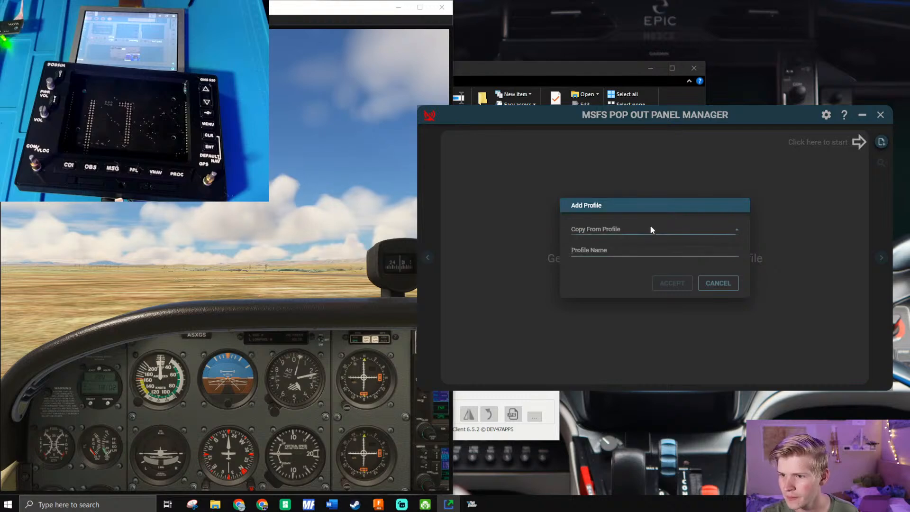
click(243, 356)
key(Right)
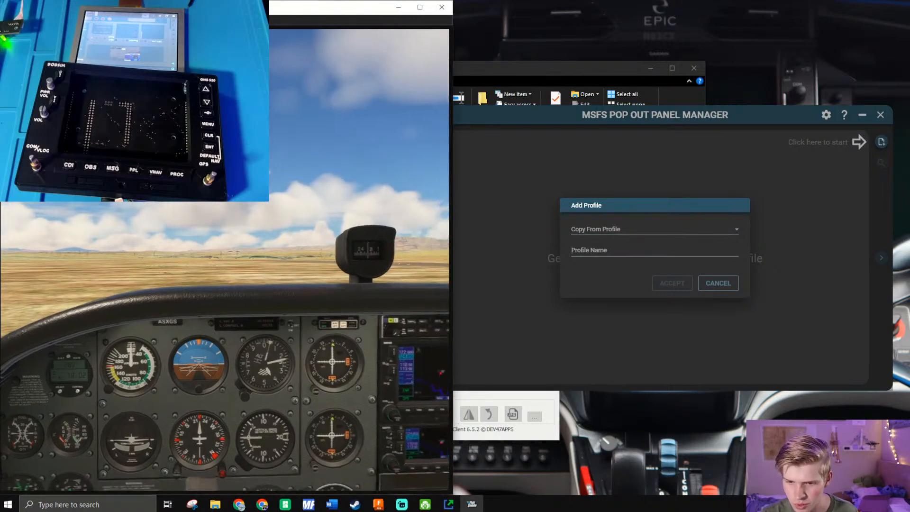
click(420, 7)
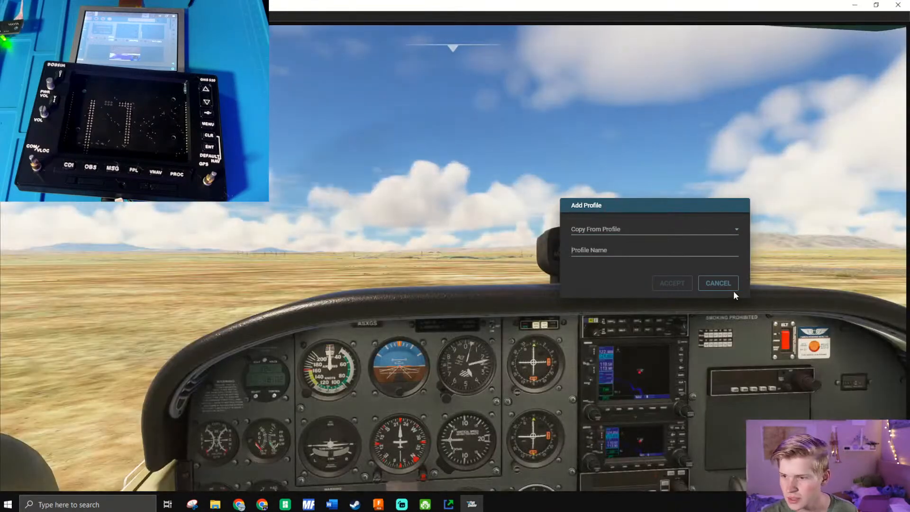
click(719, 283)
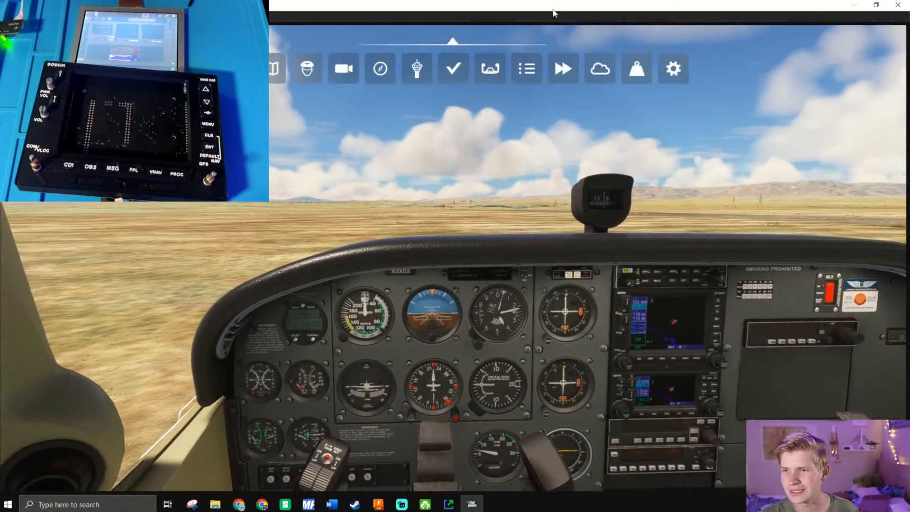
drag(555, 7, 0, 106)
click(691, 196)
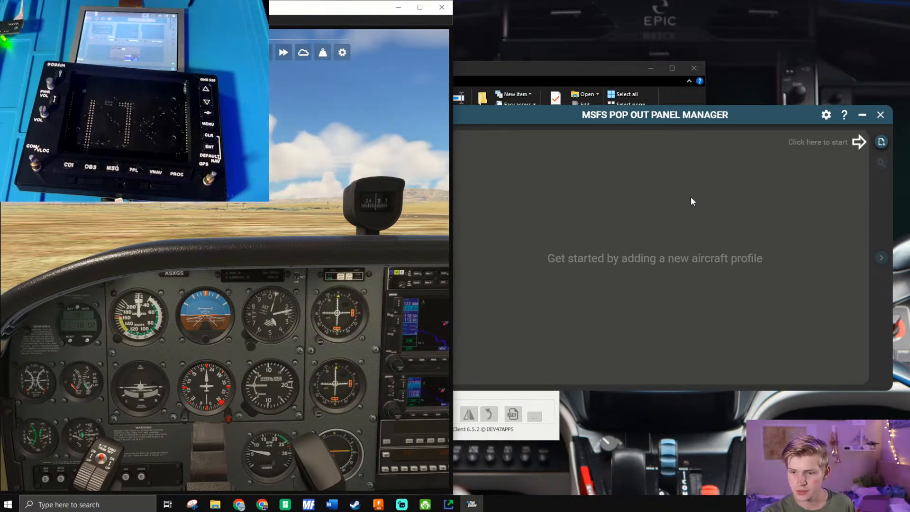
- Switch to the browser's Getting Started guide, place it beside the simulator and read how to add and name an aircraft profile
mouse_move(245, 507)
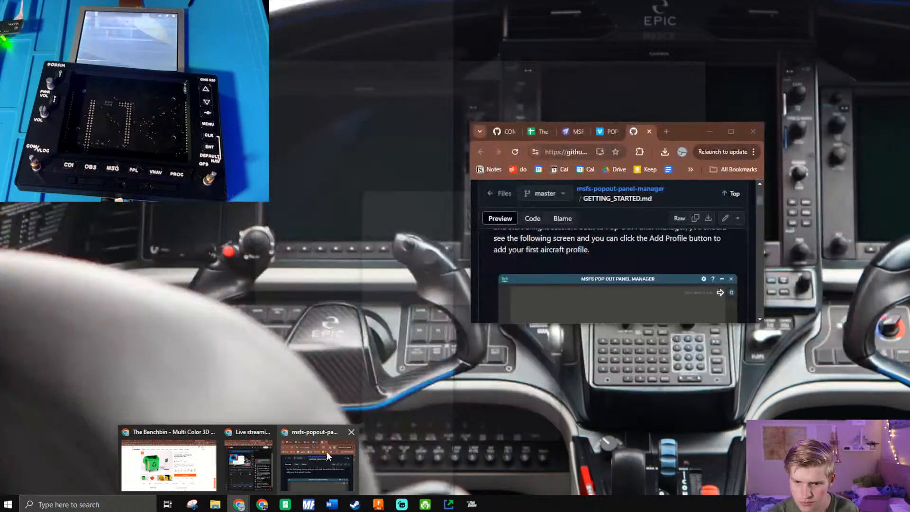
click(724, 140)
drag(721, 125, 686, 228)
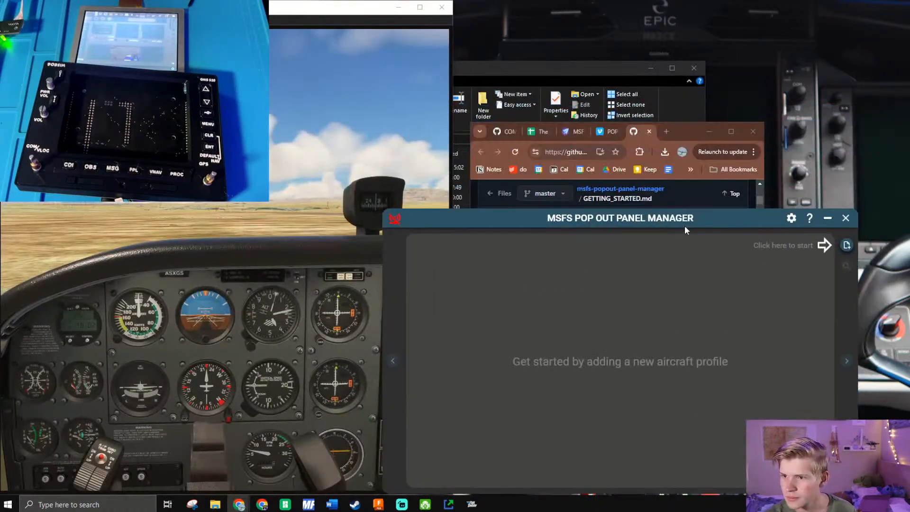
mouse_move(909, 10)
mouse_down()
mouse_move(909, 2)
mouse_move(733, 2)
mouse_move(909, 2)
mouse_move(909, 24)
mouse_up()
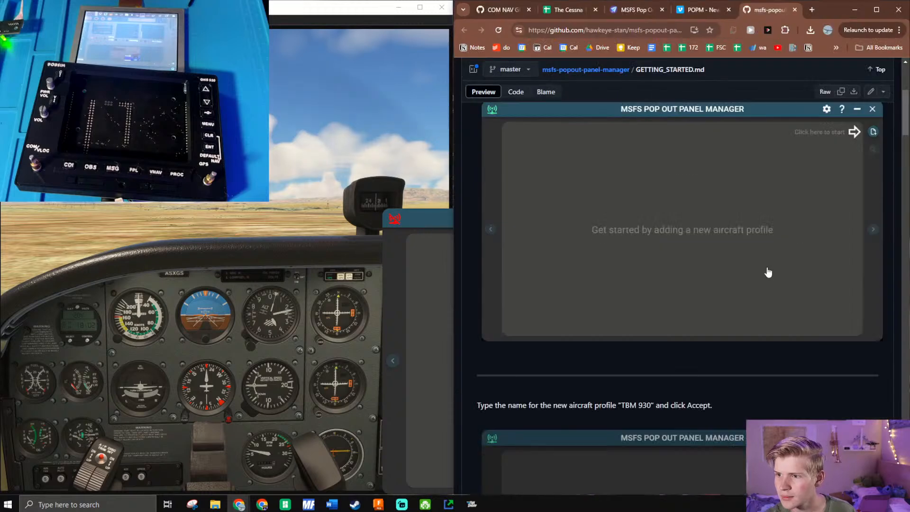
scroll(762, 275, up, 4)
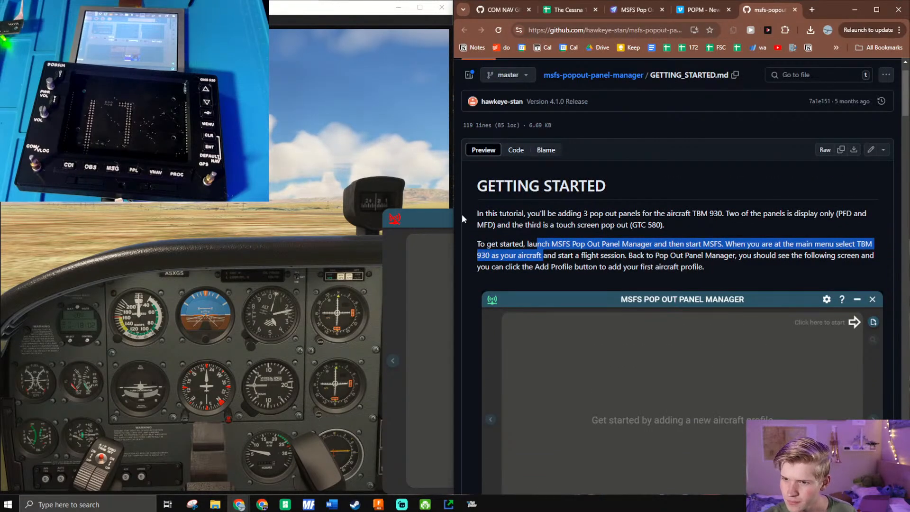
drag(497, 225, 778, 278)
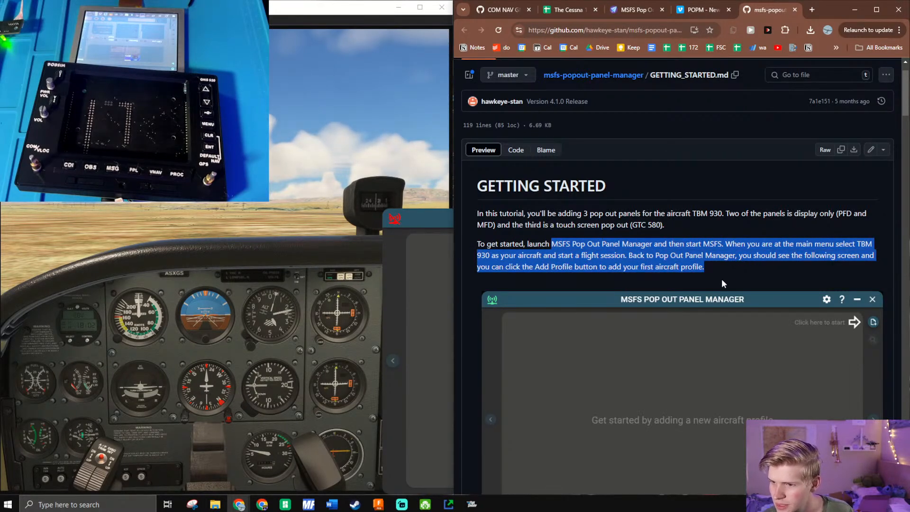
drag(649, 256, 804, 271)
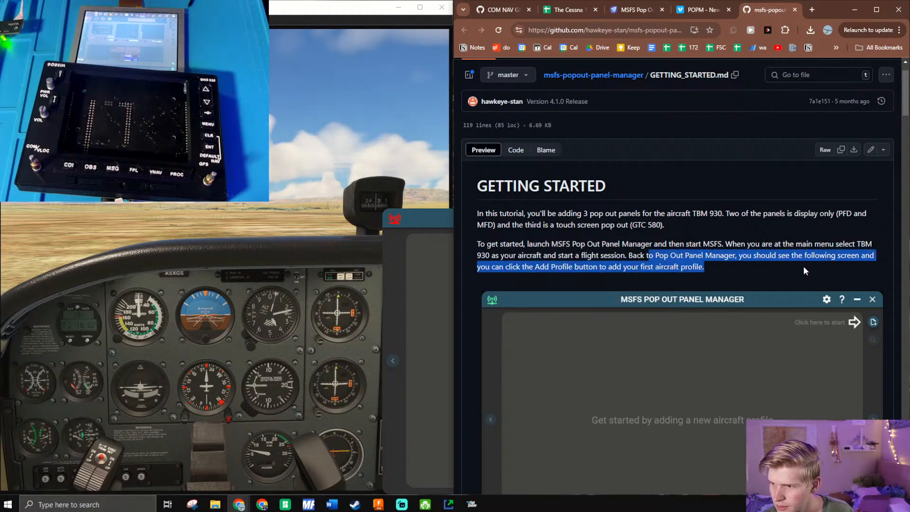
scroll(782, 280, down, 10)
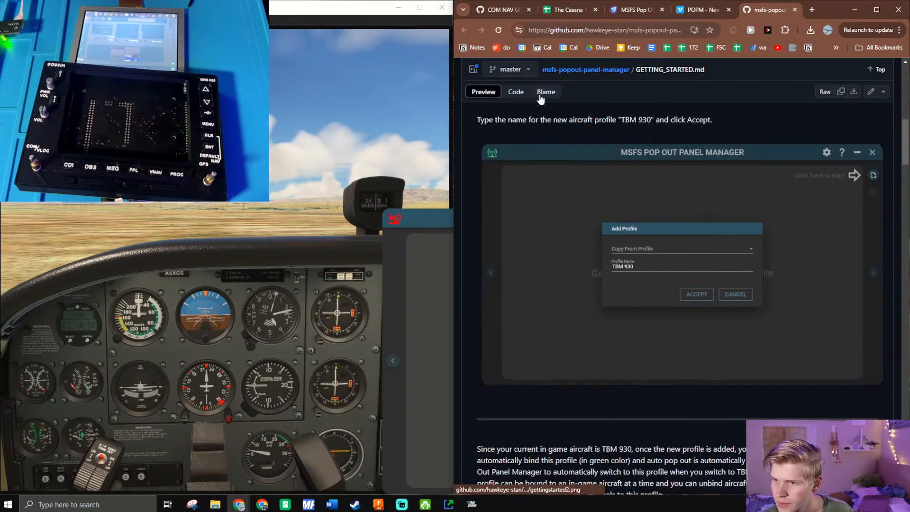
- Place the Pop Out Panel Manager window over the simulator and add a new aircraft profile named C1723
click(435, 314)
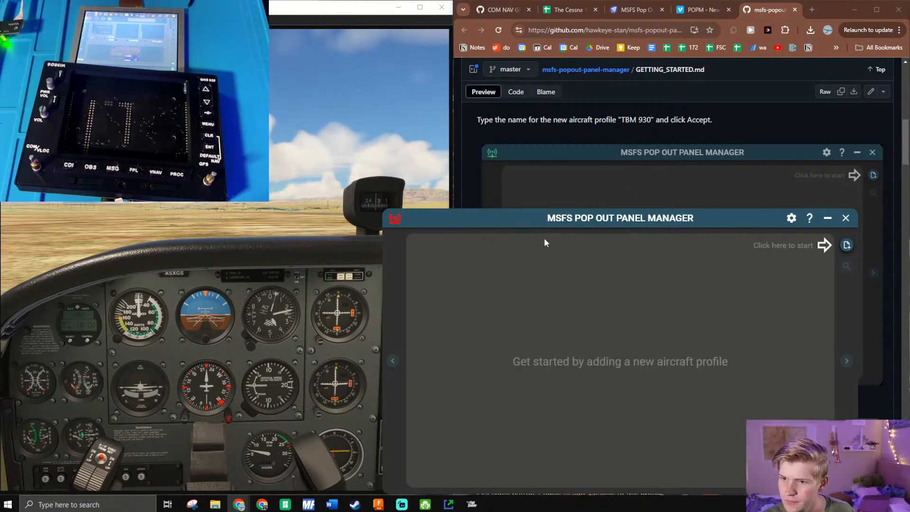
drag(545, 218, 148, 115)
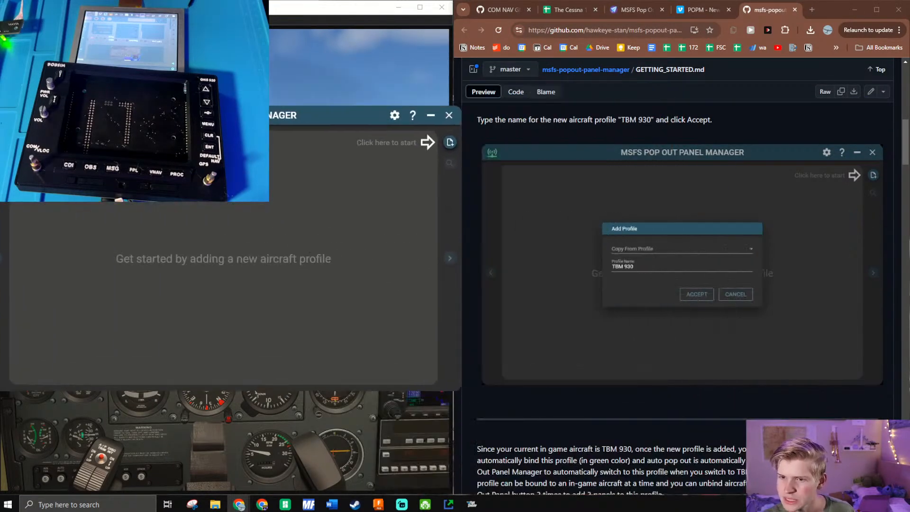
click(450, 142)
click(198, 249)
text(C)
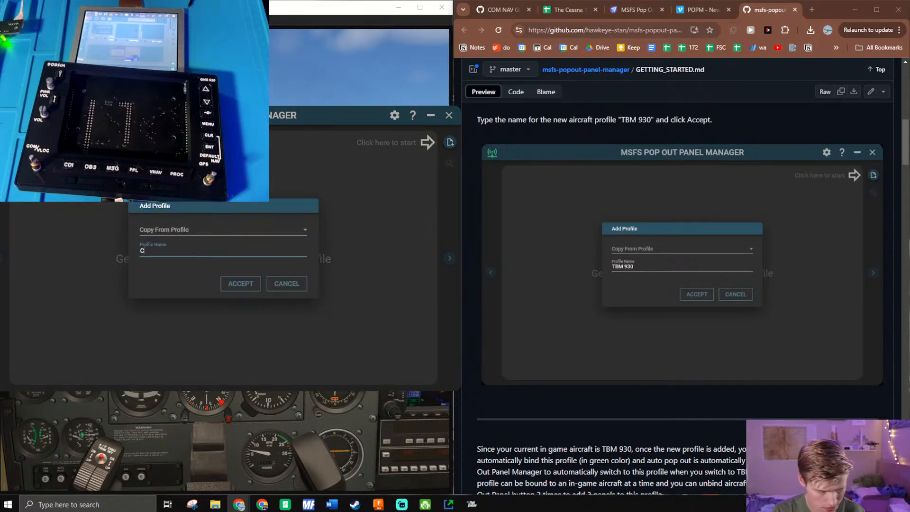
text(1723)
click(241, 284)
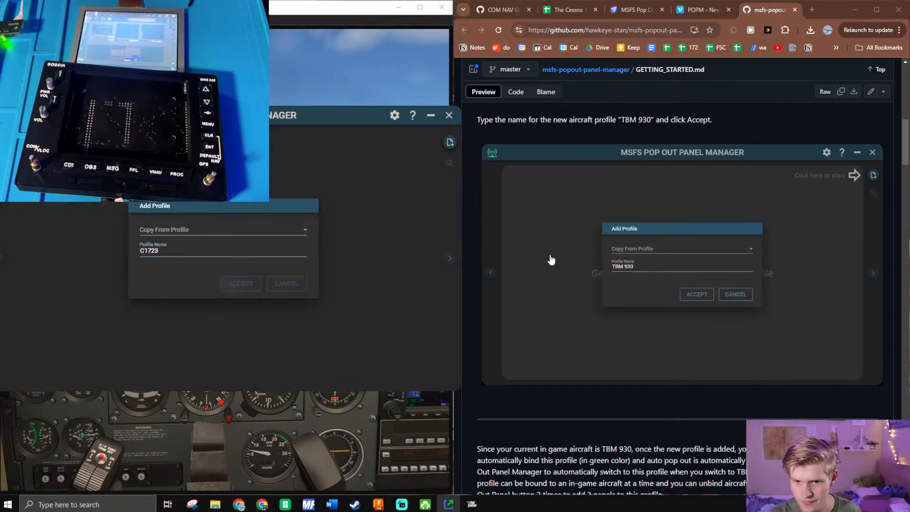
- Read the guide's section on binding the profile to the active aircraft and adding pop out panels
scroll(596, 280, down, 4)
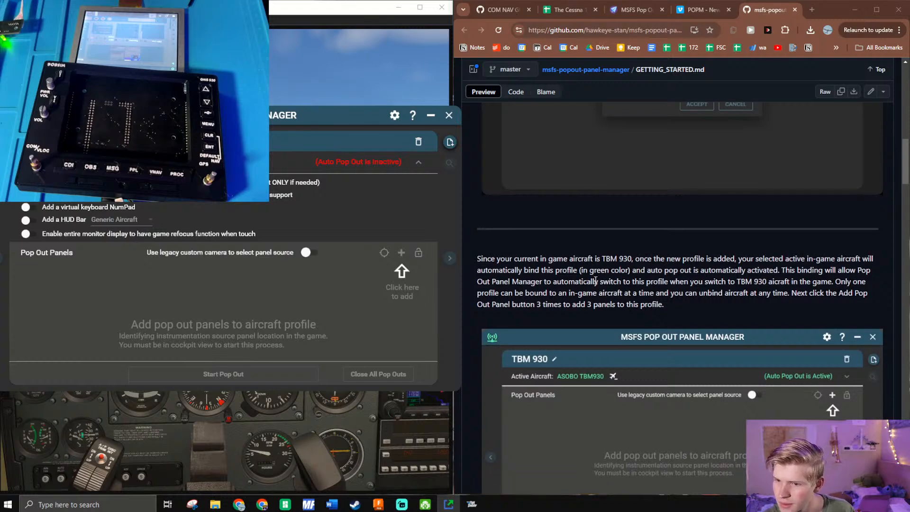
scroll(596, 280, down, 1)
drag(682, 211, 824, 210)
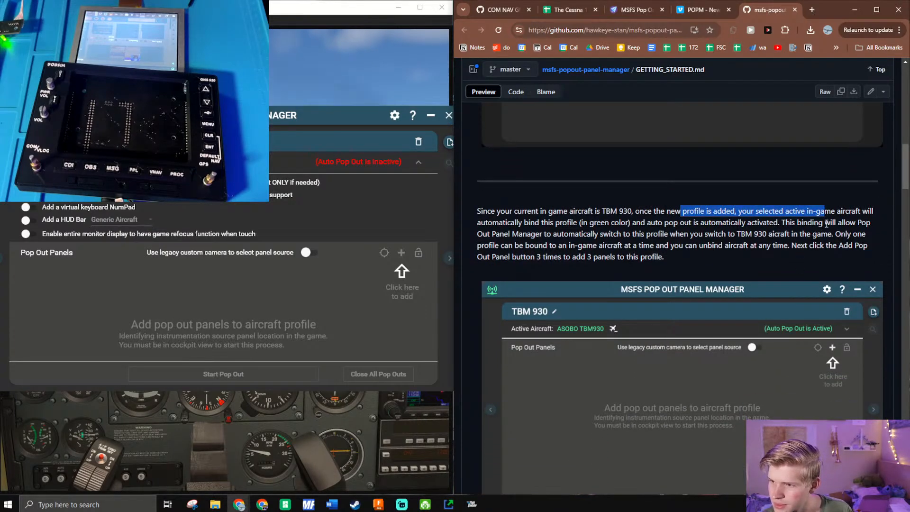
drag(519, 222, 693, 260)
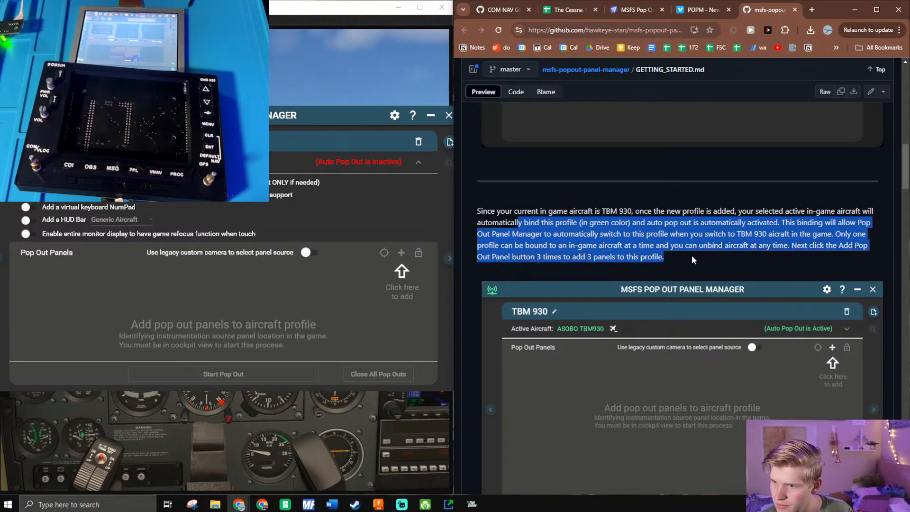
click(442, 271)
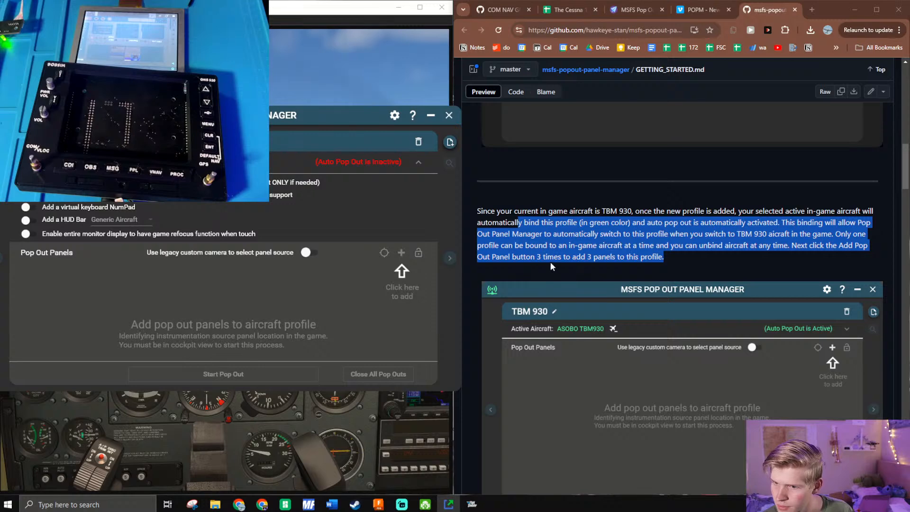
click(552, 265)
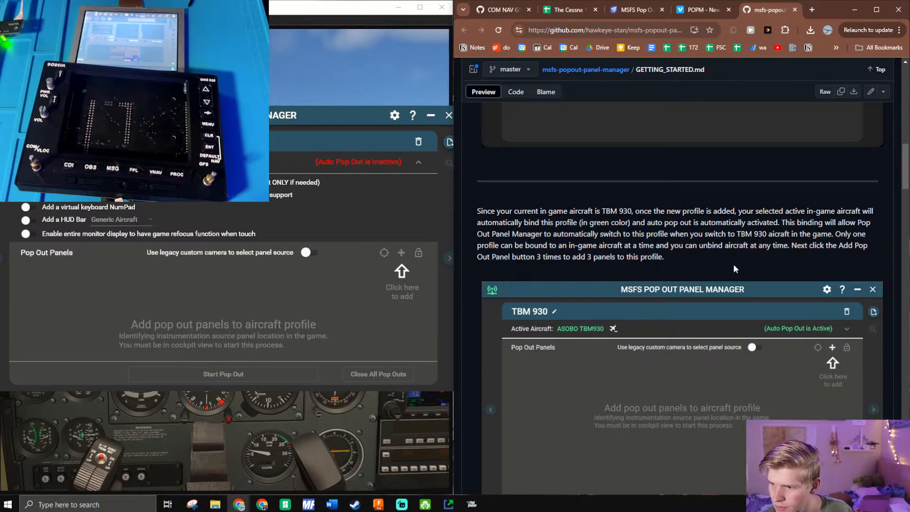
click(382, 209)
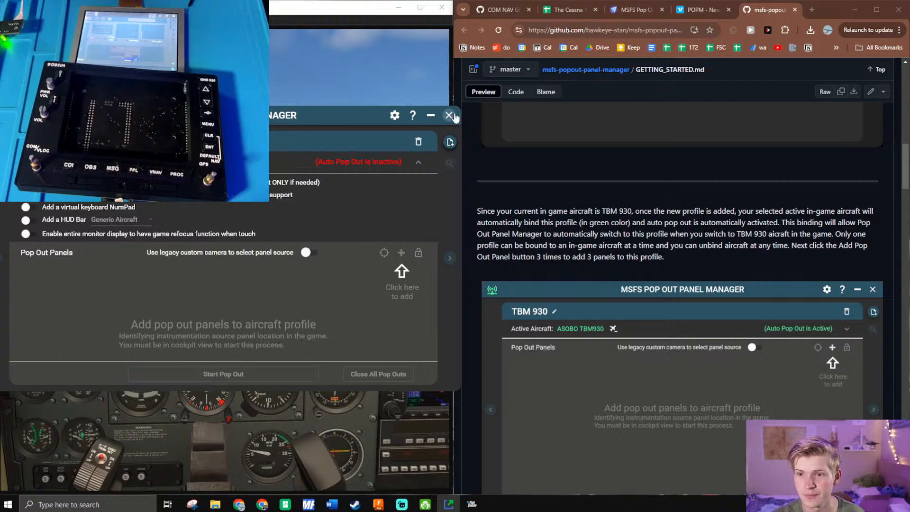
- Close both Pop Out Panel Manager and the flight simulator
click(449, 116)
mouse_move(449, 508)
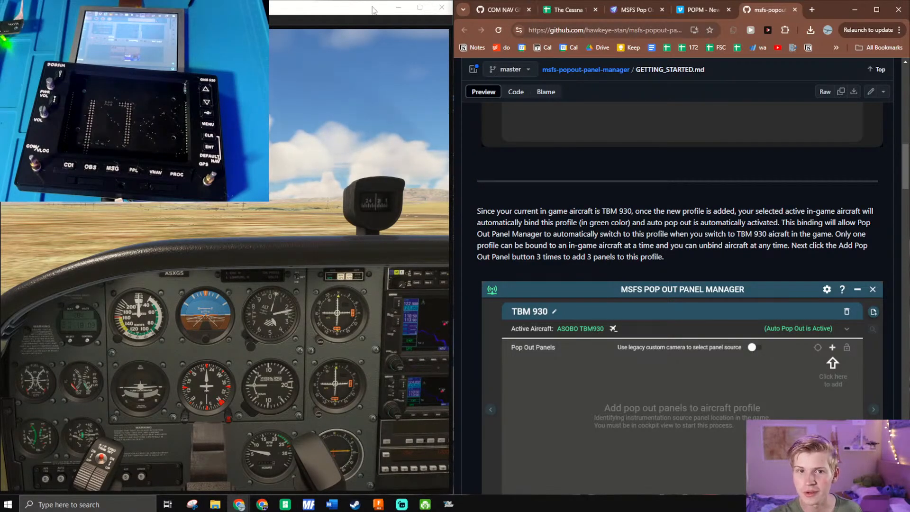
click(437, 10)
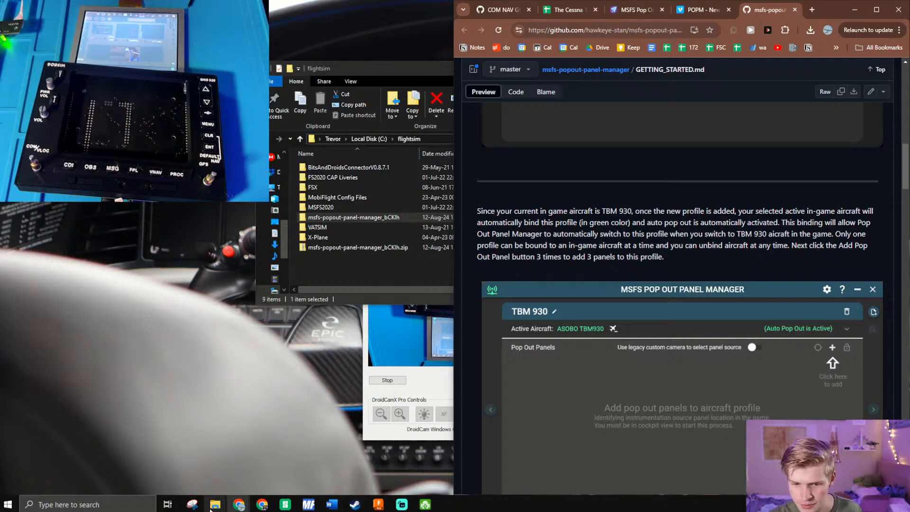
- Run MSFSPopoutPanelManager.exe from the msfs-popout-panel-manager_bCKIh folder and move the Explorer window onto the simulator's half of the screen
click(281, 454)
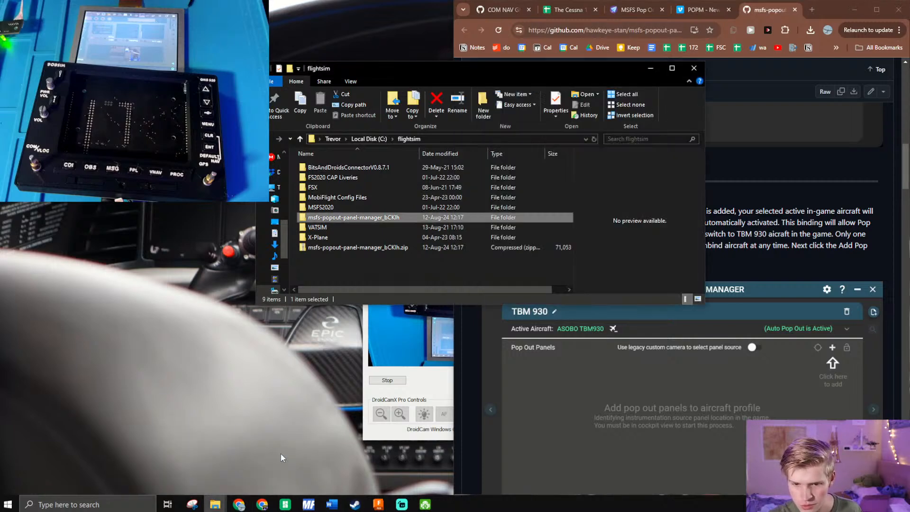
double_click(382, 219)
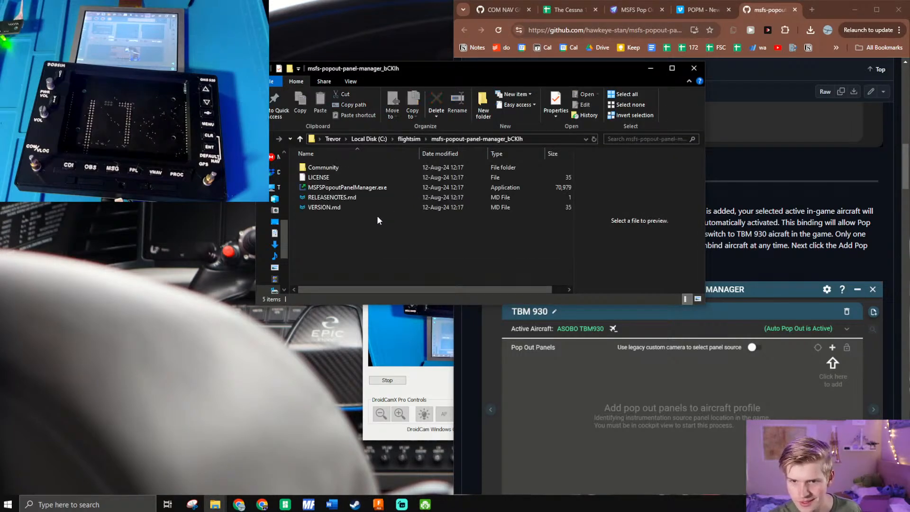
click(360, 185)
click(357, 198)
click(361, 188)
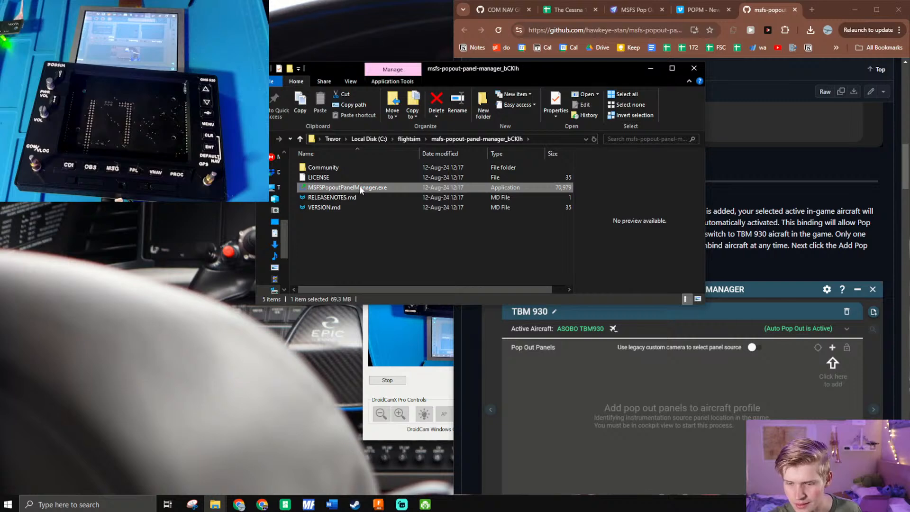
drag(629, 71, 1, 190)
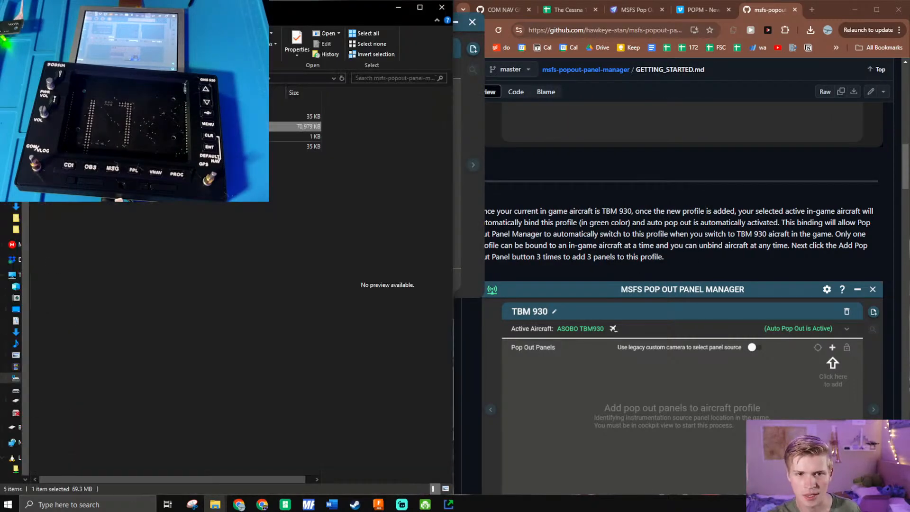
- Search Windows for "flight" and launch Microsoft Flight Simulator with Pop Out Panel Manager already running
key(alt+Tab)
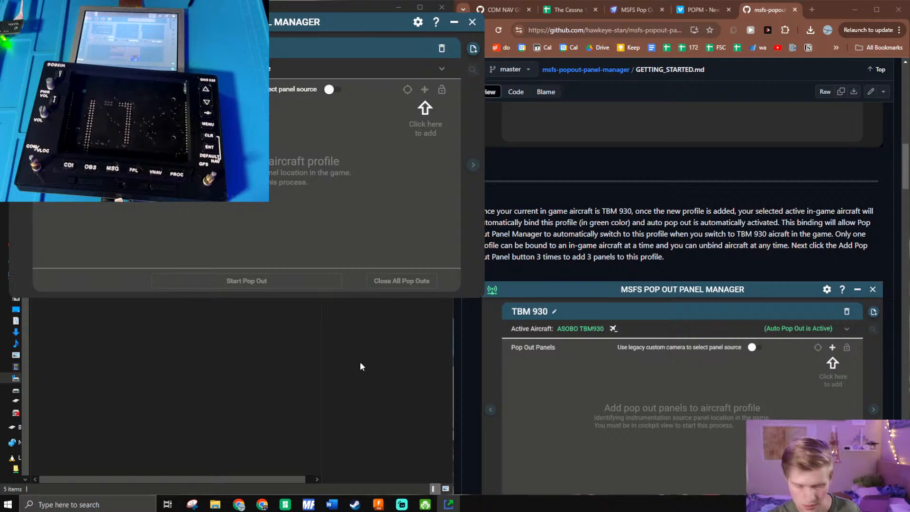
key(super)
text(flig)
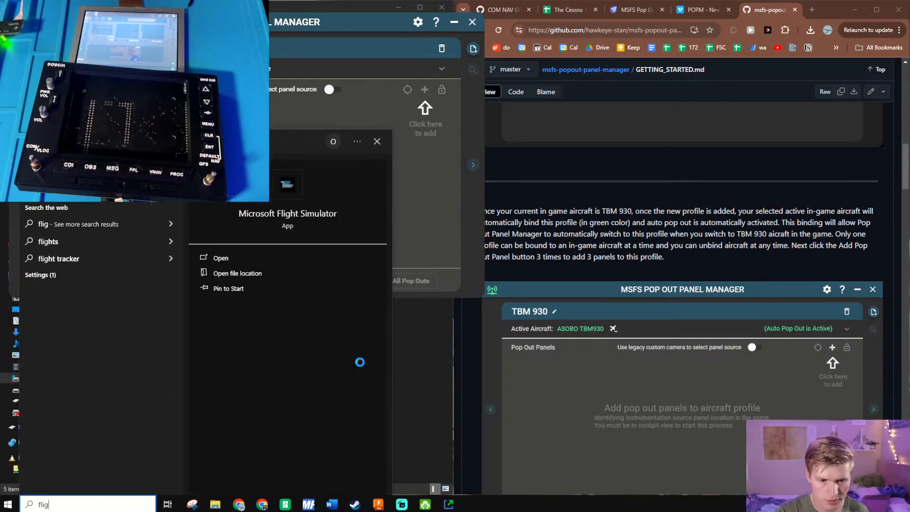
text(ht)
key(Return)
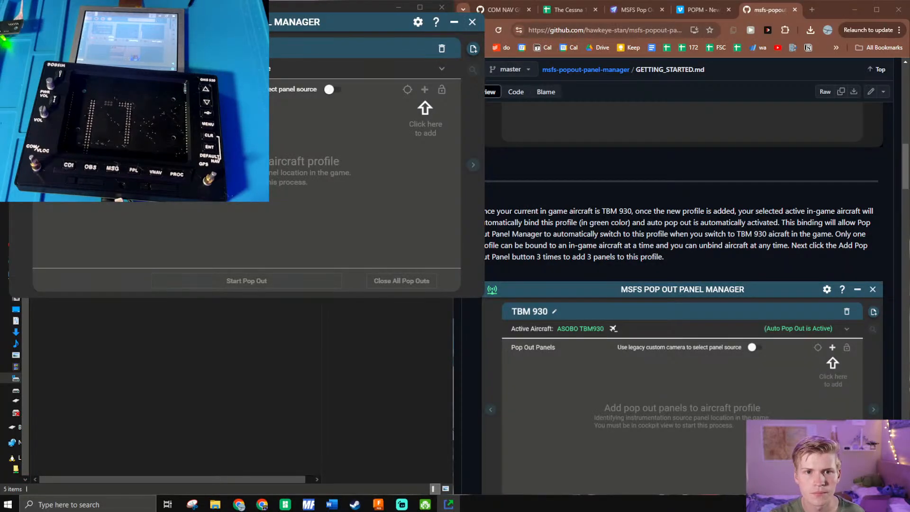
- Dismiss the Add Profile dialog and move the Pop Out Panel Manager window over the browser, clear of the simulator
click(473, 49)
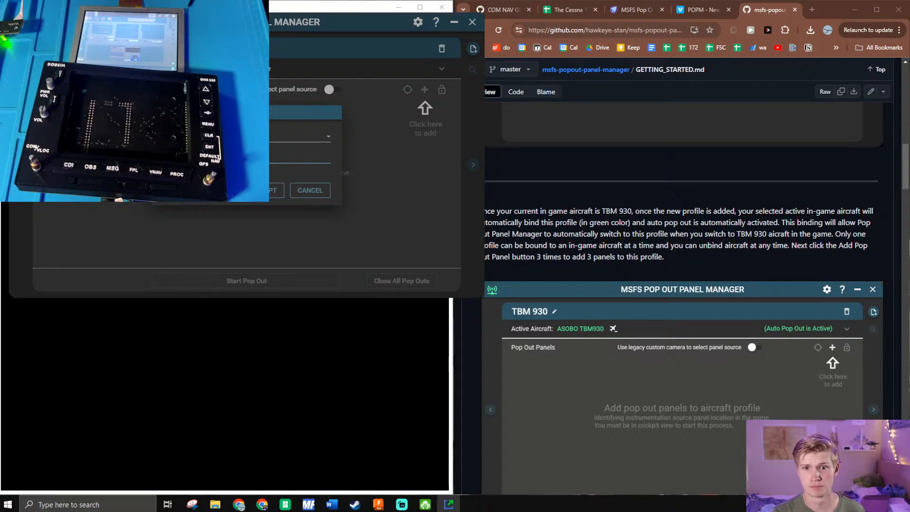
click(262, 193)
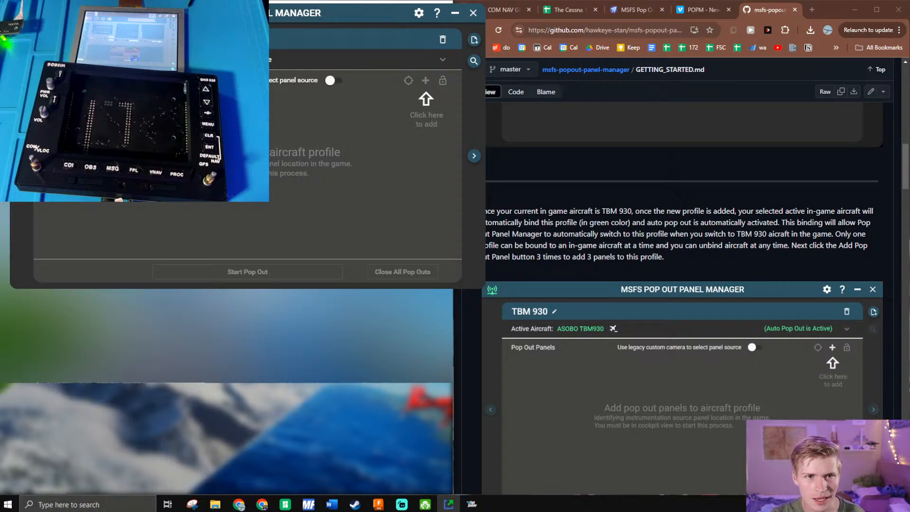
drag(351, 13, 338, 27)
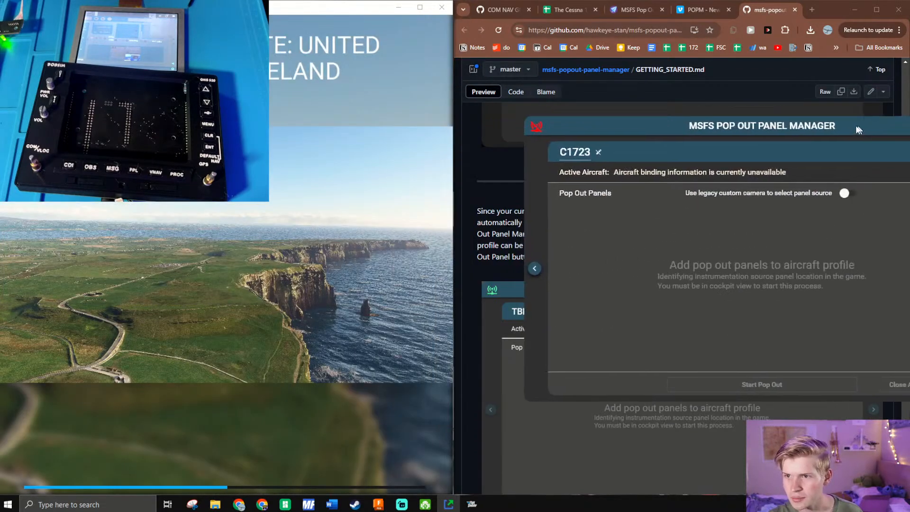
drag(858, 129, 791, 135)
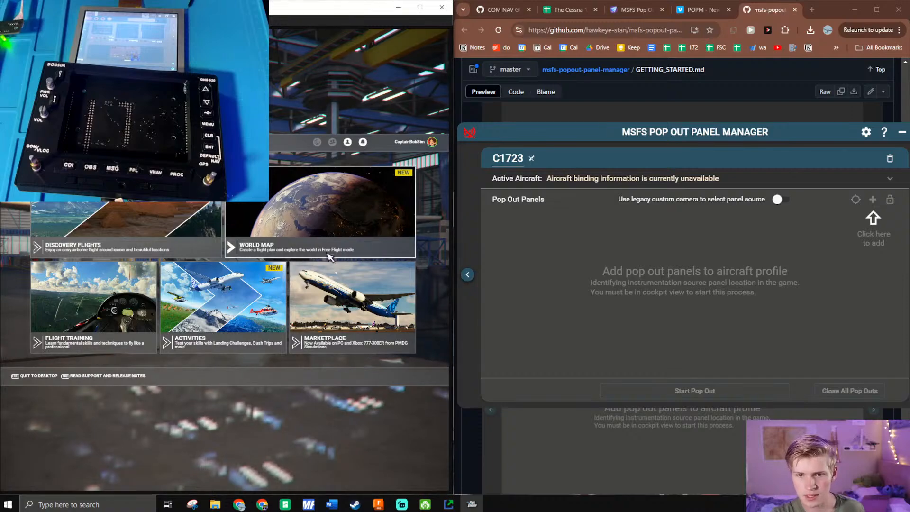
- Start a flight in the Cessna 172 from the simulator's world map and enter the cockpit
click(330, 257)
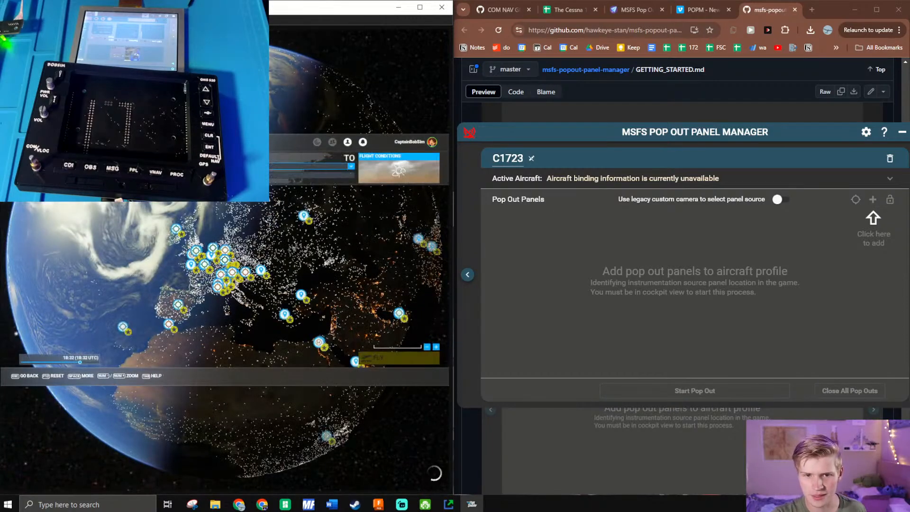
click(147, 168)
click(148, 207)
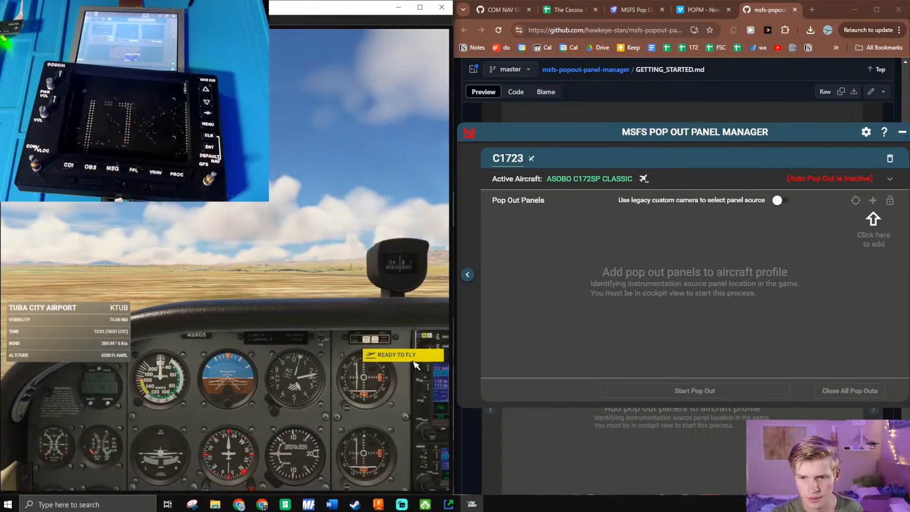
click(413, 358)
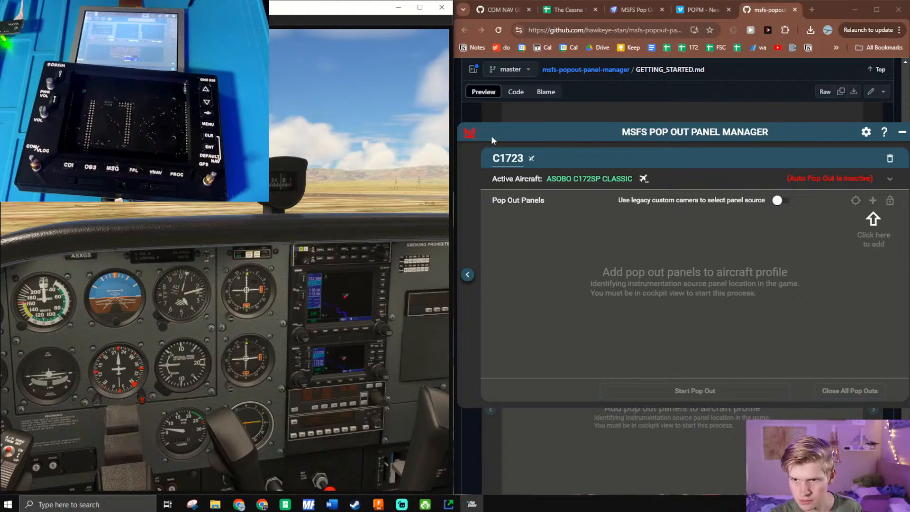
- Look through the Getting Started guide for its instructions on connecting, adding, configuring and popping out panels
click(554, 109)
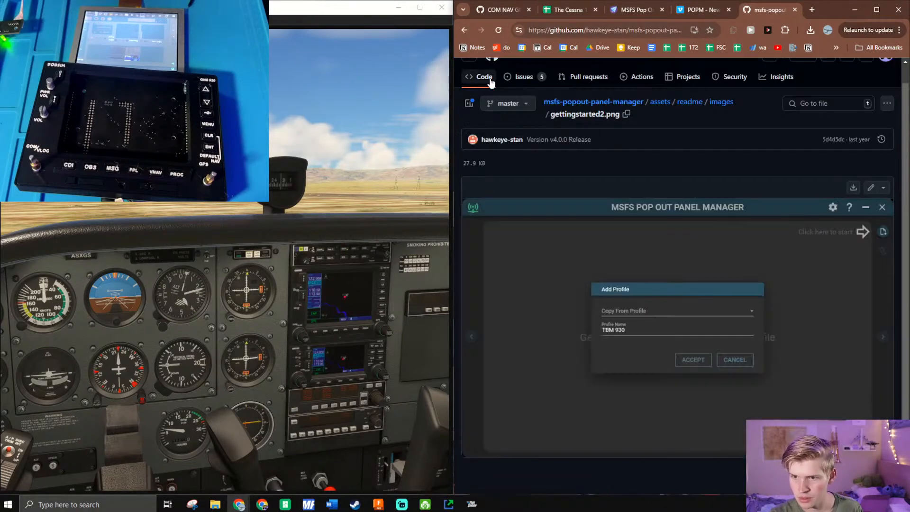
click(465, 30)
scroll(520, 294, down, 10)
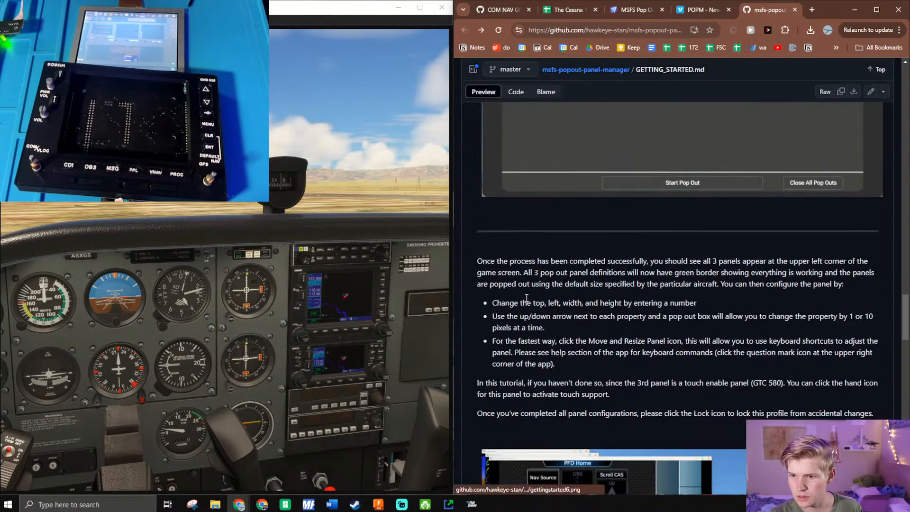
scroll(520, 294, down, 7)
scroll(519, 223, up, 3)
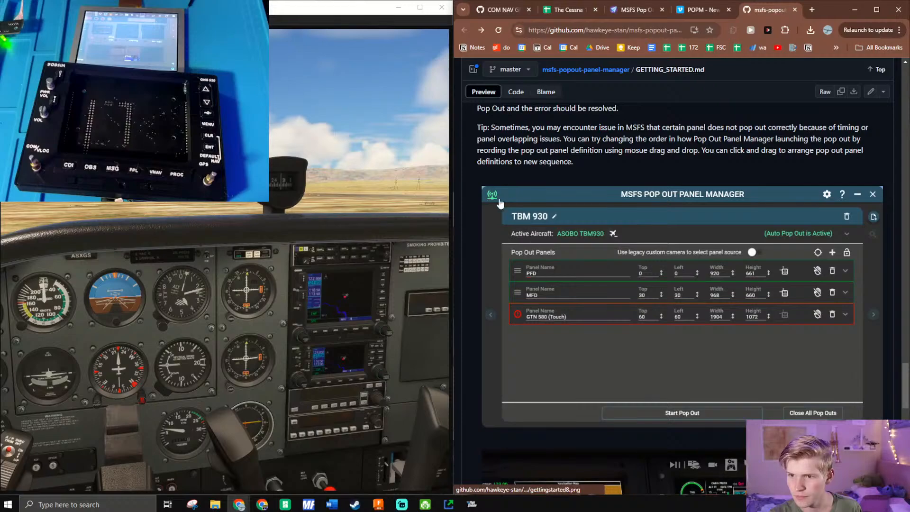
scroll(502, 284, down, 15)
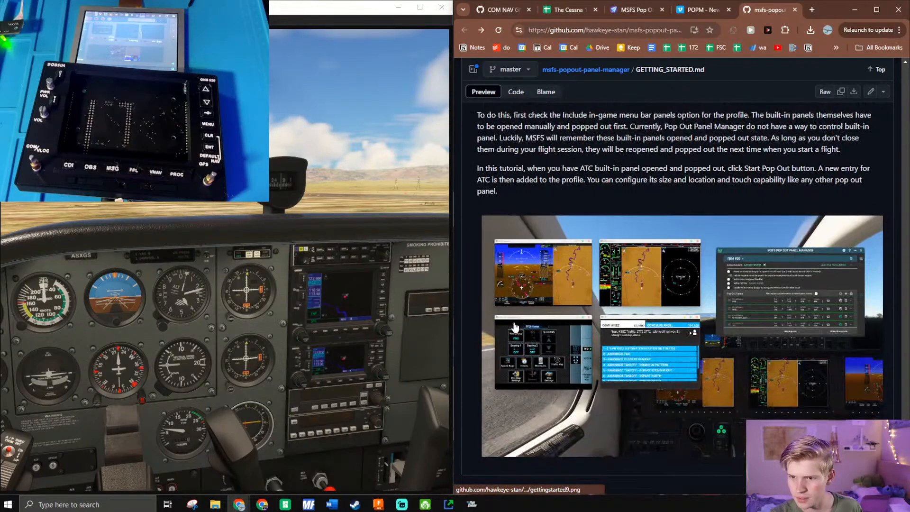
scroll(713, 321, up, 15)
scroll(715, 324, down, 5)
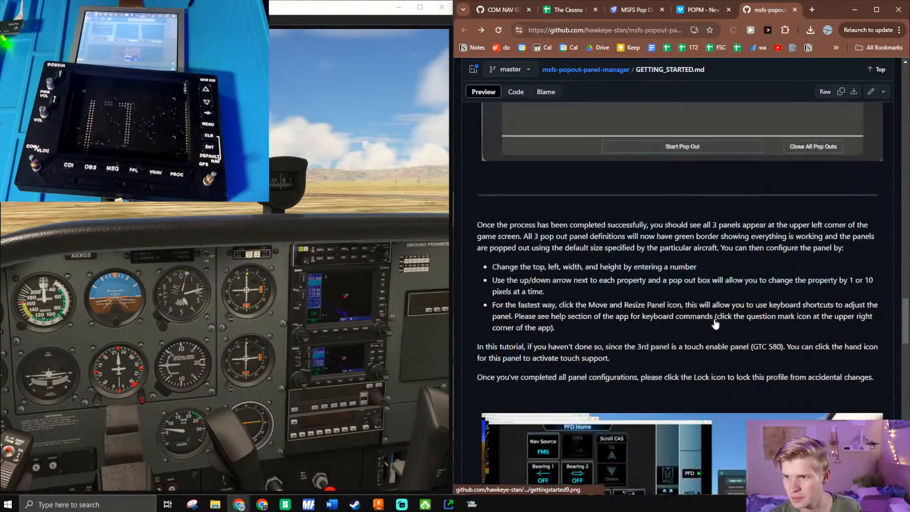
scroll(716, 323, up, 20)
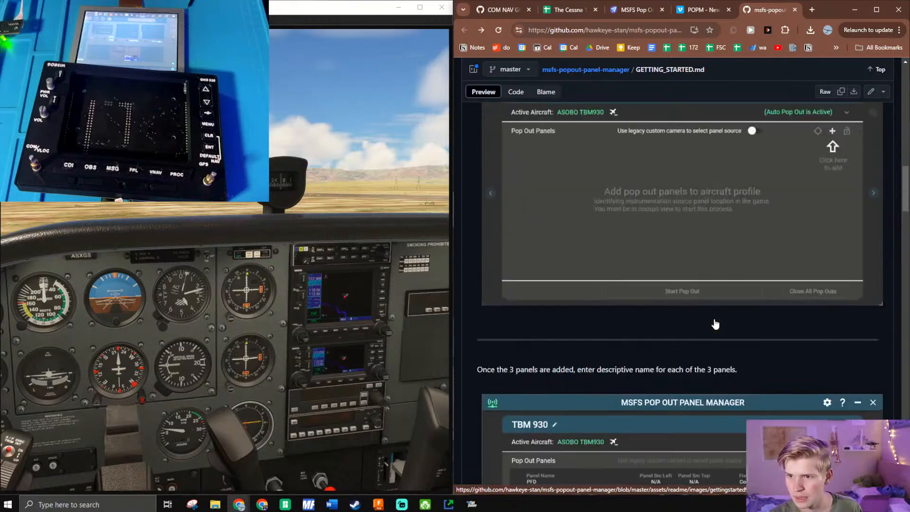
scroll(716, 324, up, 20)
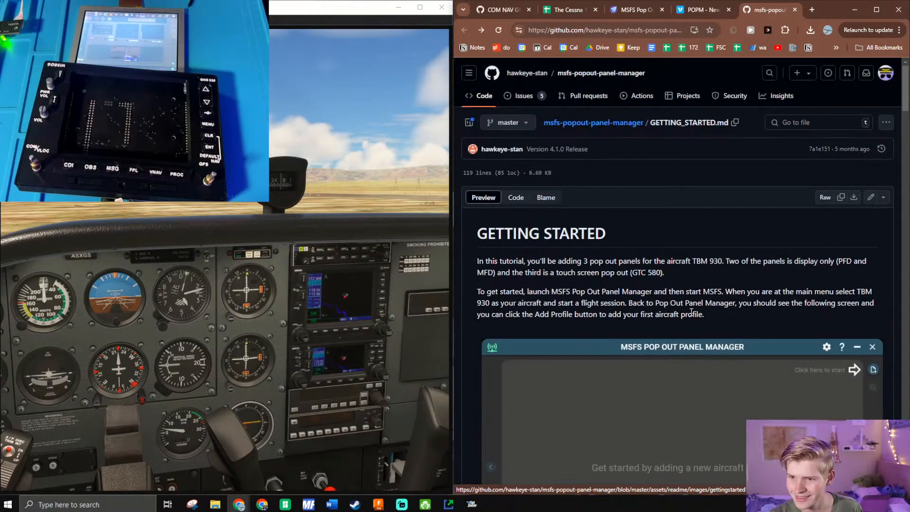
scroll(614, 268, down, 10)
- Pop out the GNS 530 display from the Cessna cockpit and move its window over the Pop Out Panel Manager window
click(448, 504)
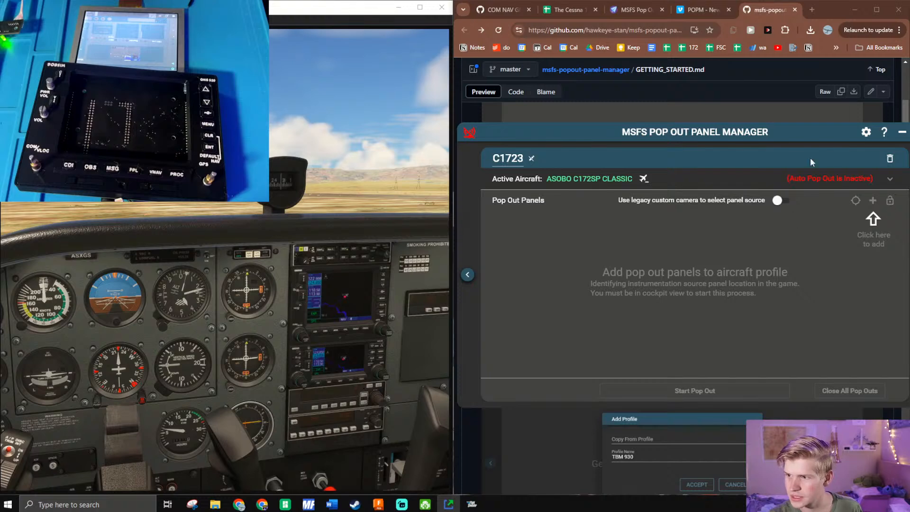
drag(201, 351, 431, 276)
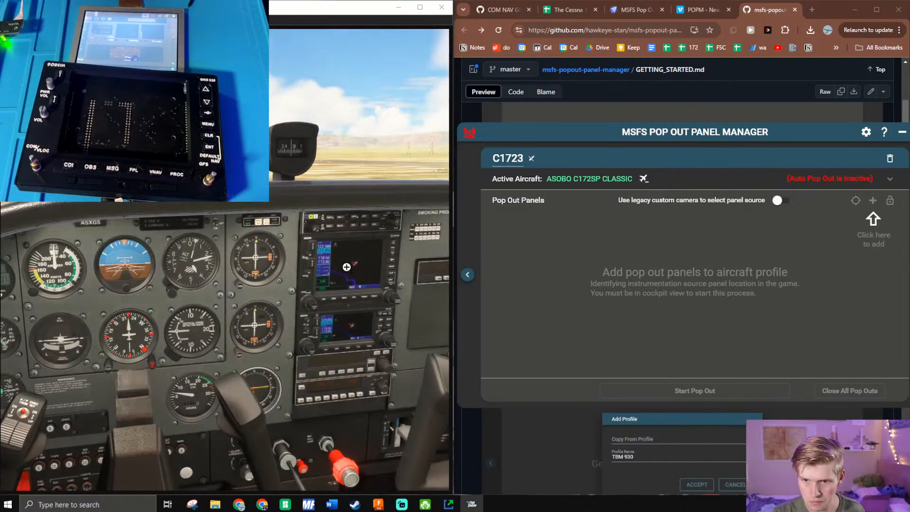
alt+click(346, 267)
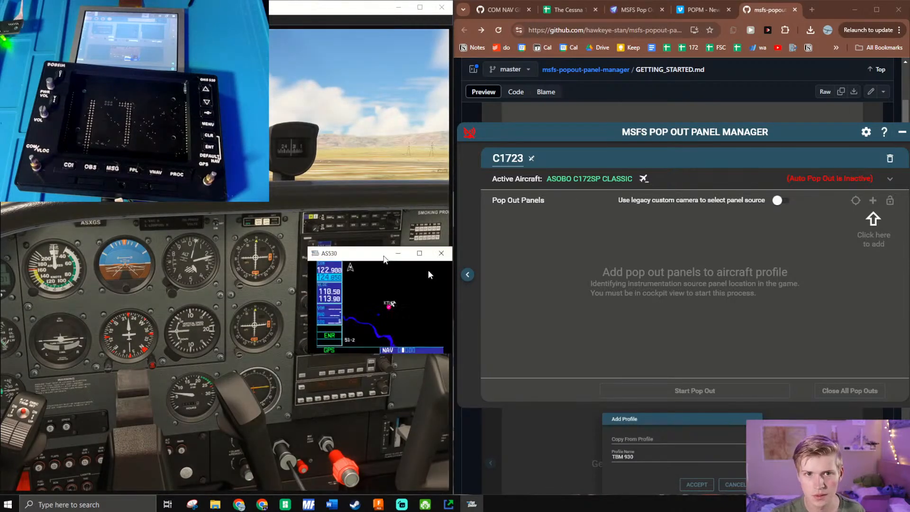
drag(370, 253, 671, 235)
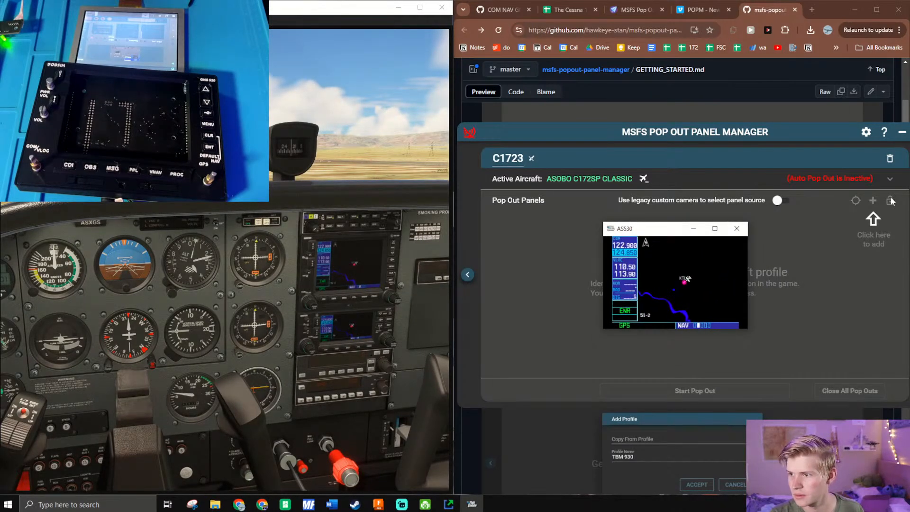
- Try to add a pop out panel to the C1723 profile, and recheck the guide's instructions on profile binding and adding panels
click(874, 202)
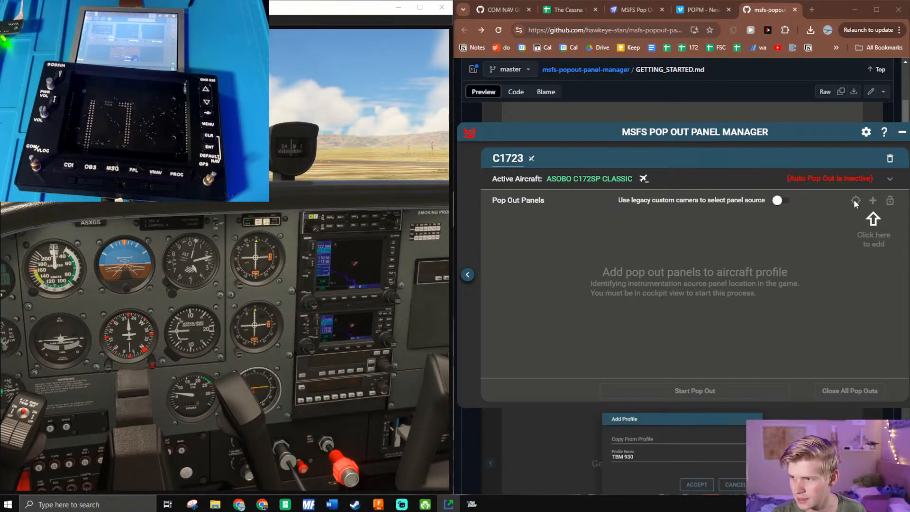
click(688, 430)
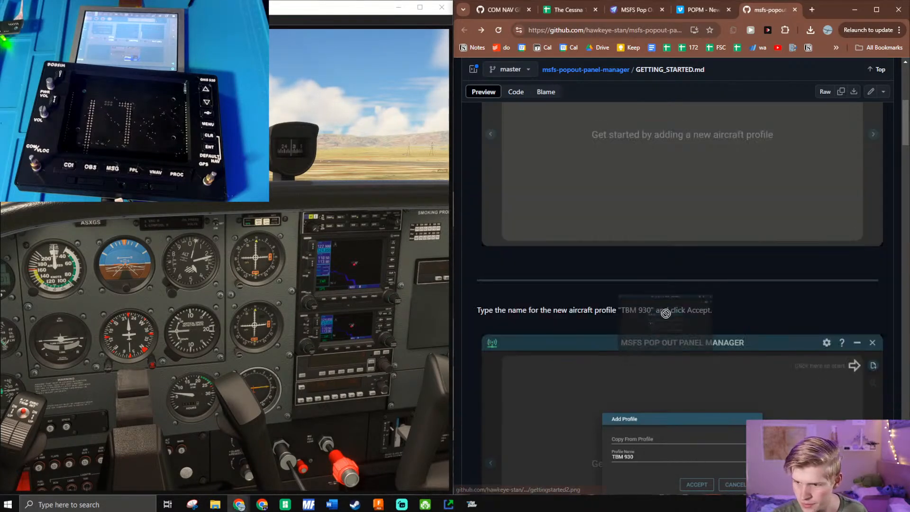
scroll(690, 327, up, 2)
scroll(690, 327, up, 2)
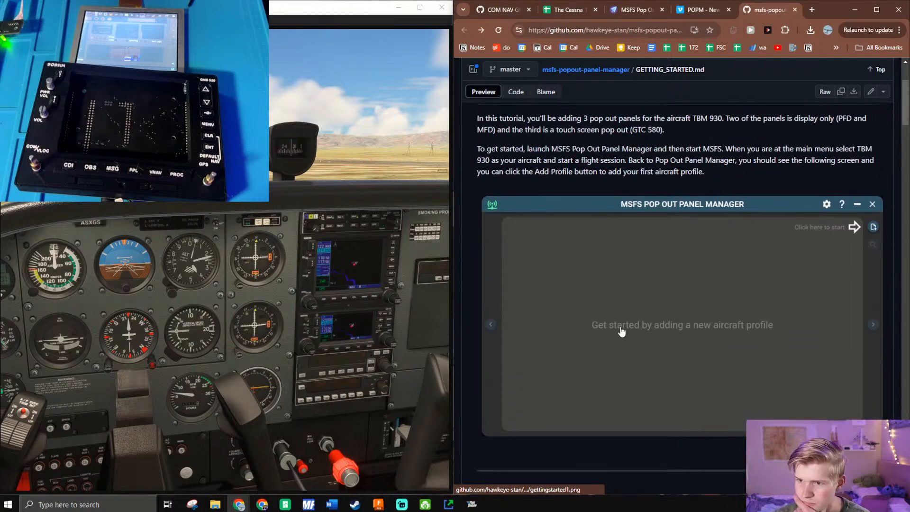
scroll(622, 329, down, 10)
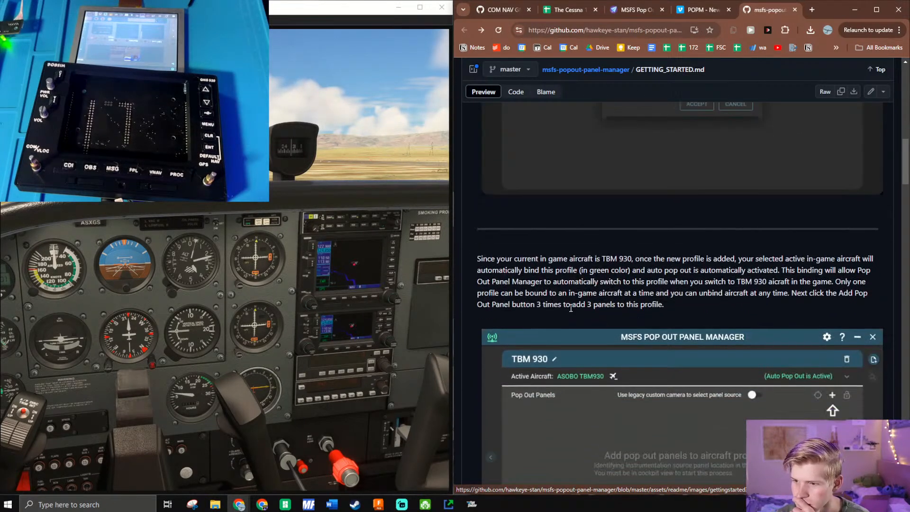
scroll(575, 320, down, 2)
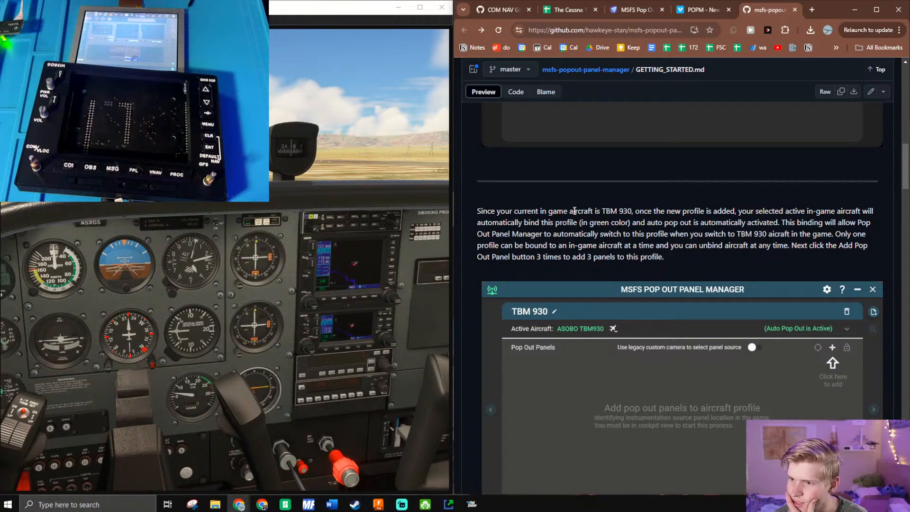
drag(627, 205, 627, 223)
- Return to Pop Out Panel Manager and toggle the C1723 profile's aircraft binding, leaving ASOBO C172SP CLASSIC unbound
click(453, 507)
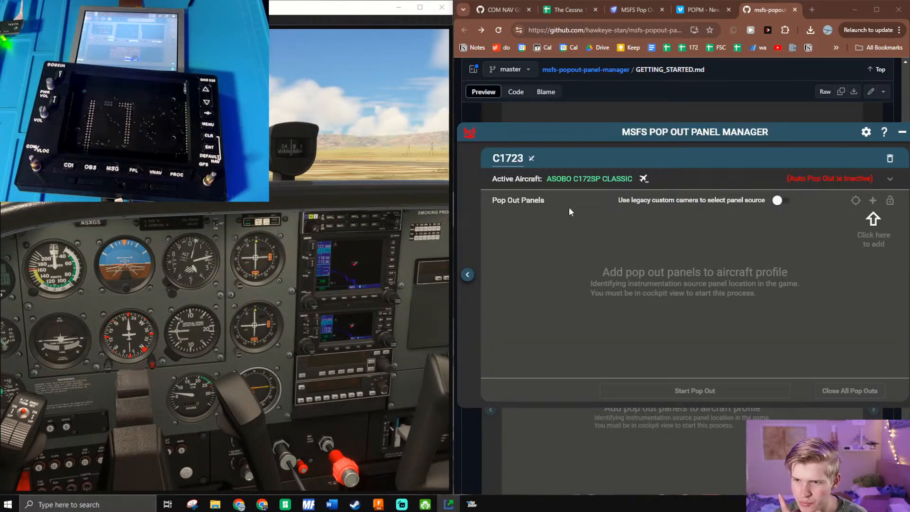
click(642, 181)
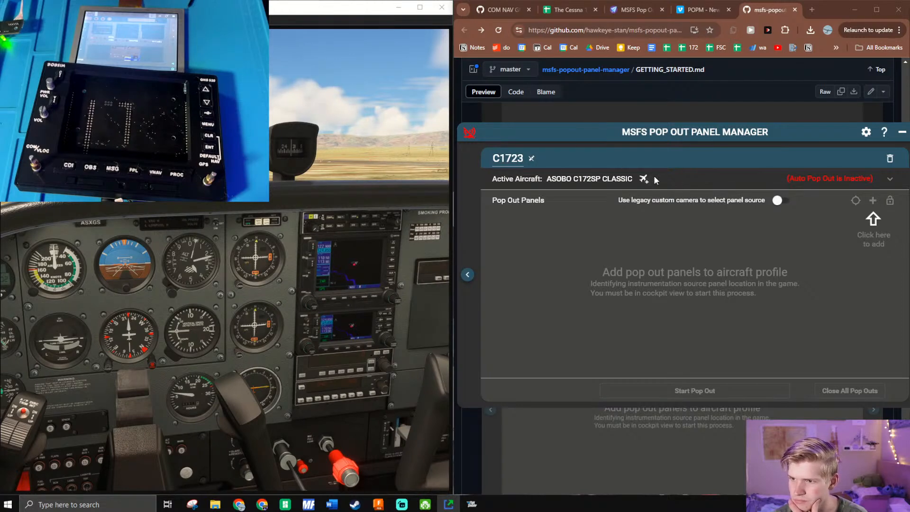
click(642, 181)
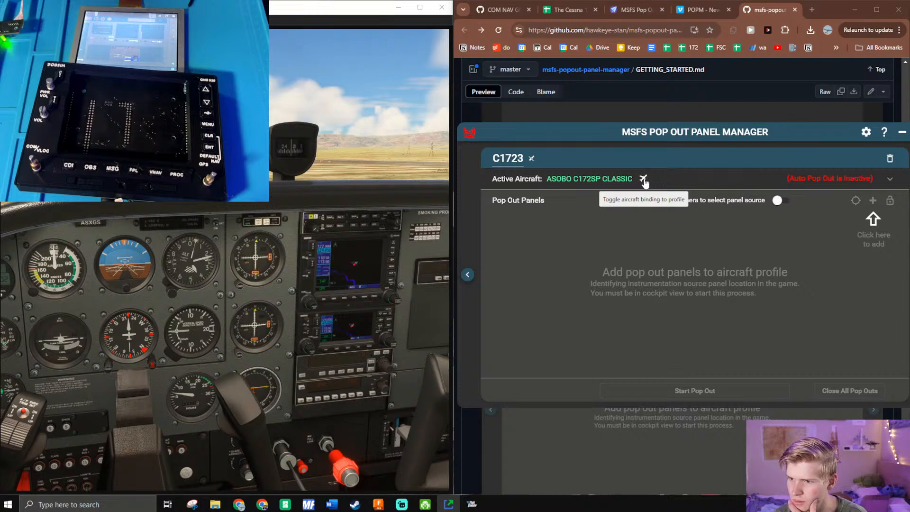
click(643, 180)
- Switch the legacy custom camera option on and back off, and expand the C1723 profile's additional options
click(779, 201)
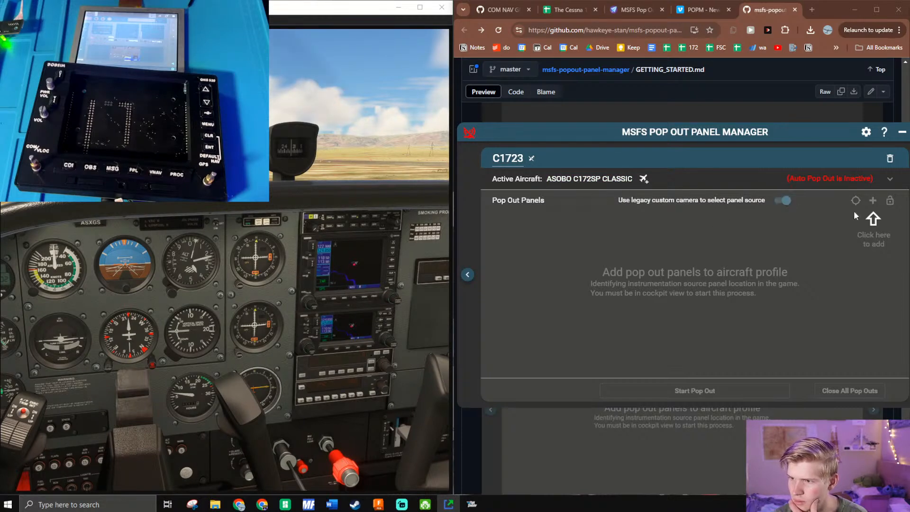
click(790, 200)
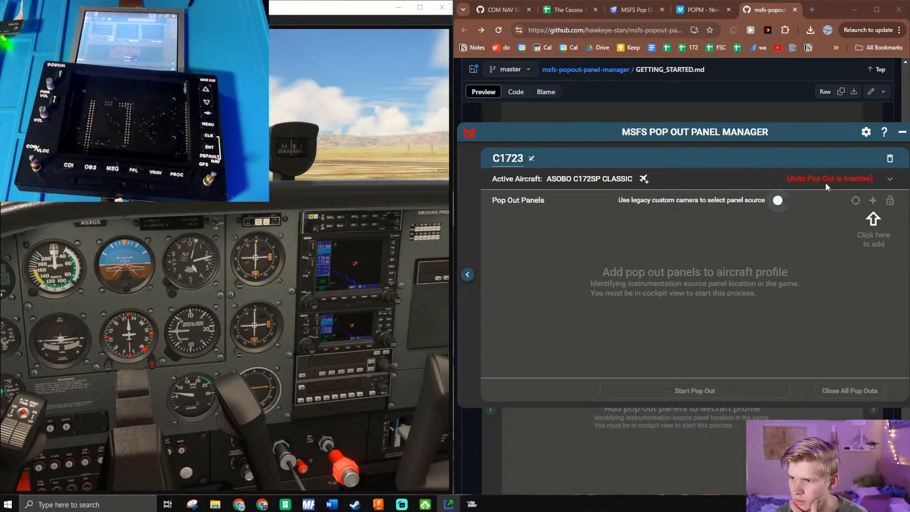
click(892, 180)
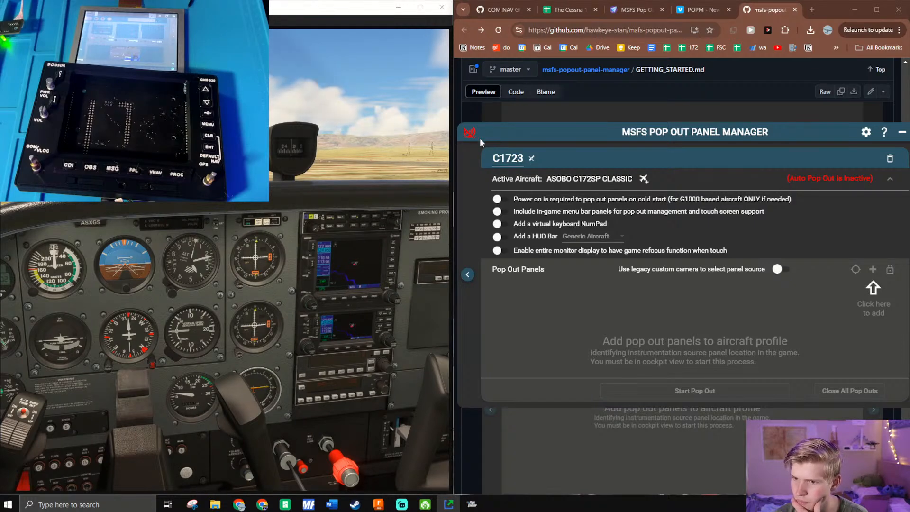
- Enable Auto Pop Out Panels in the preferences, close them, and switch to the "wait what is happening" profile
click(866, 132)
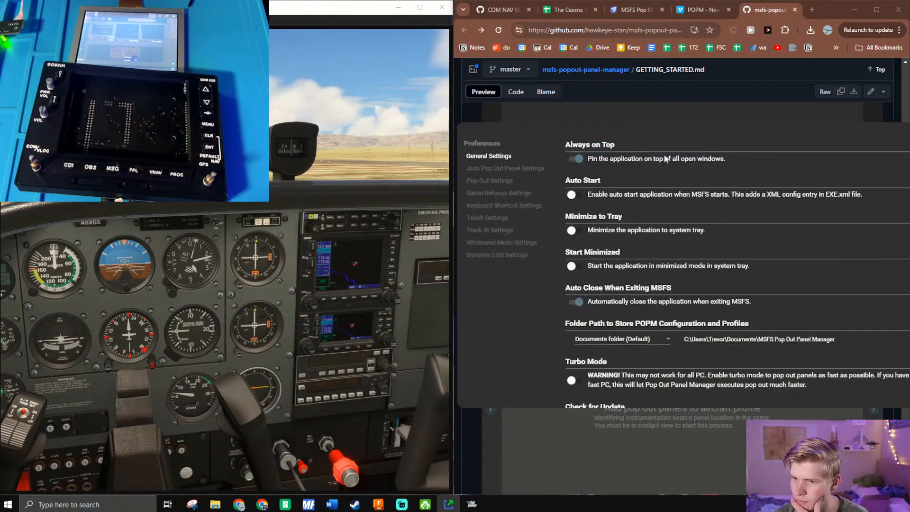
click(503, 169)
click(575, 159)
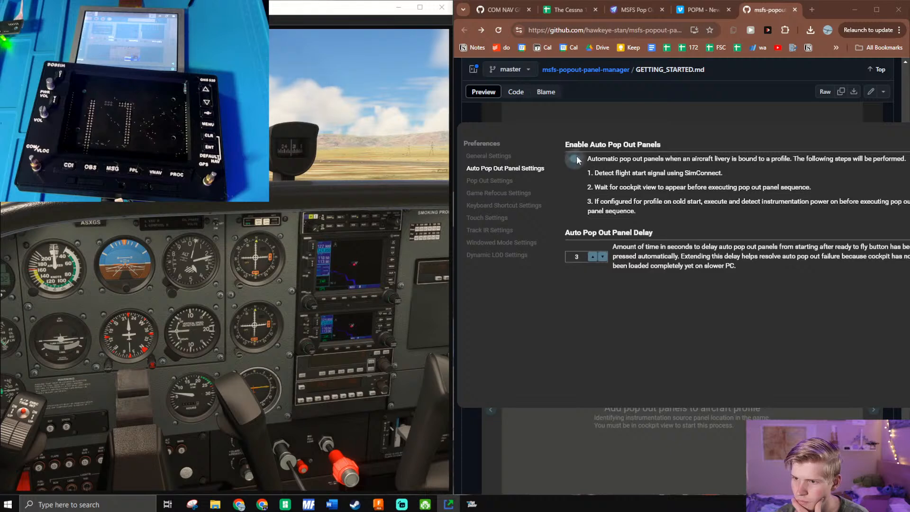
click(630, 120)
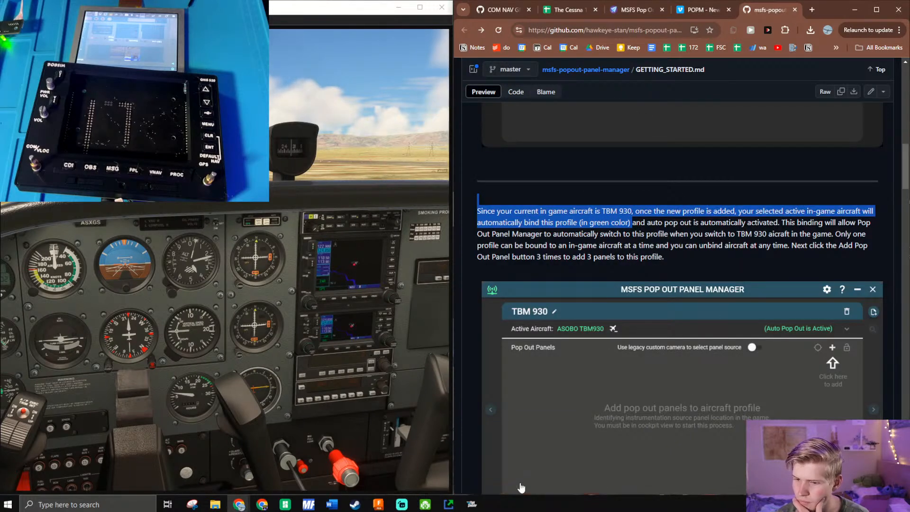
click(449, 503)
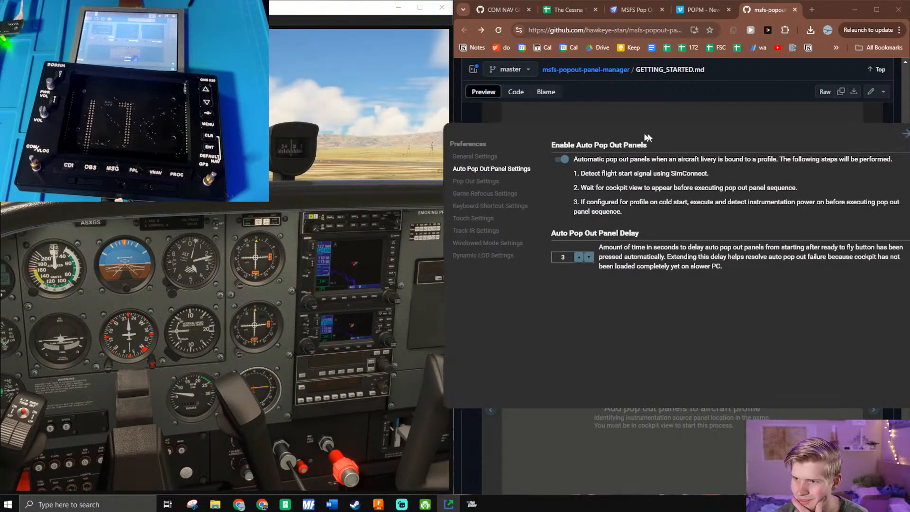
drag(664, 136, 610, 137)
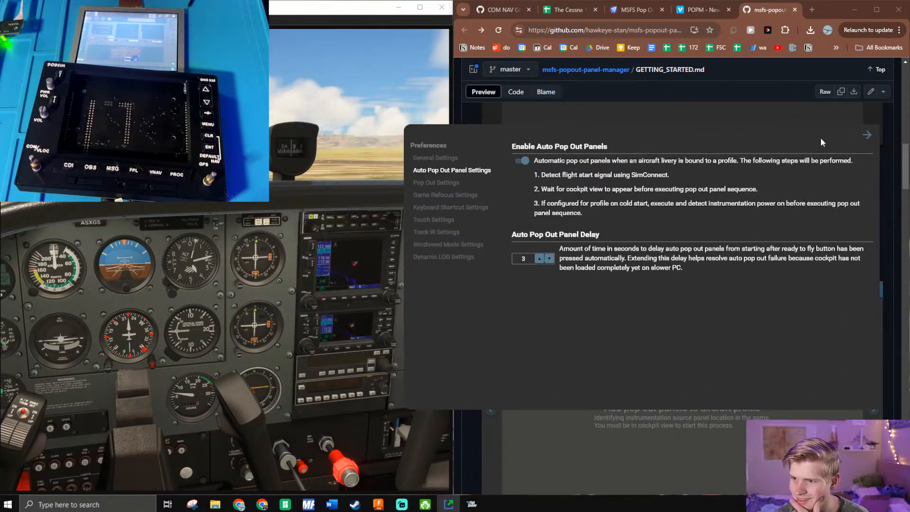
click(867, 135)
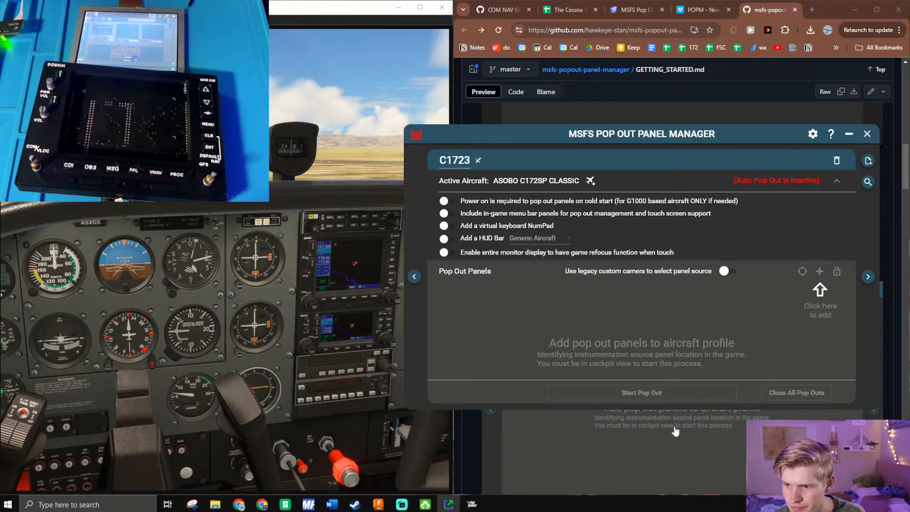
click(868, 277)
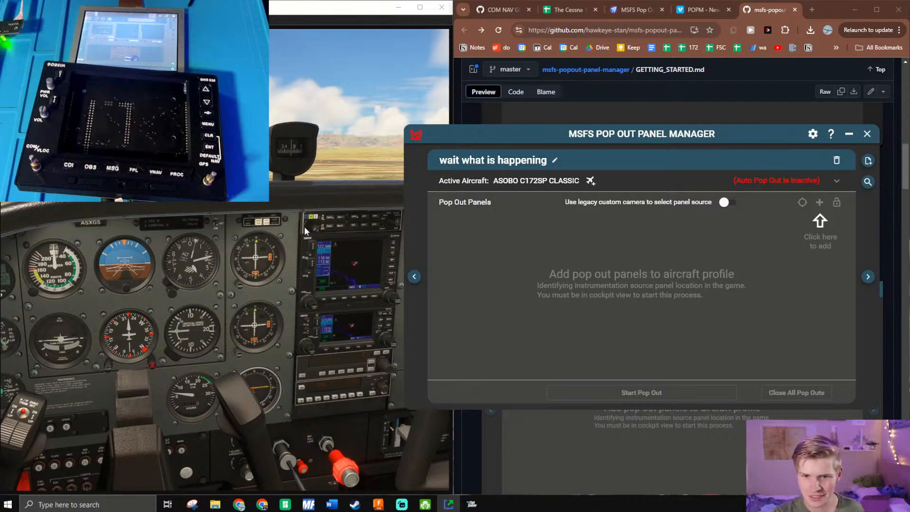
- Move the popped-out AS530 window to the hardware unit's display and reposition Pop Out Panel Manager over the browser, clear of the simulator
alt+click(339, 276)
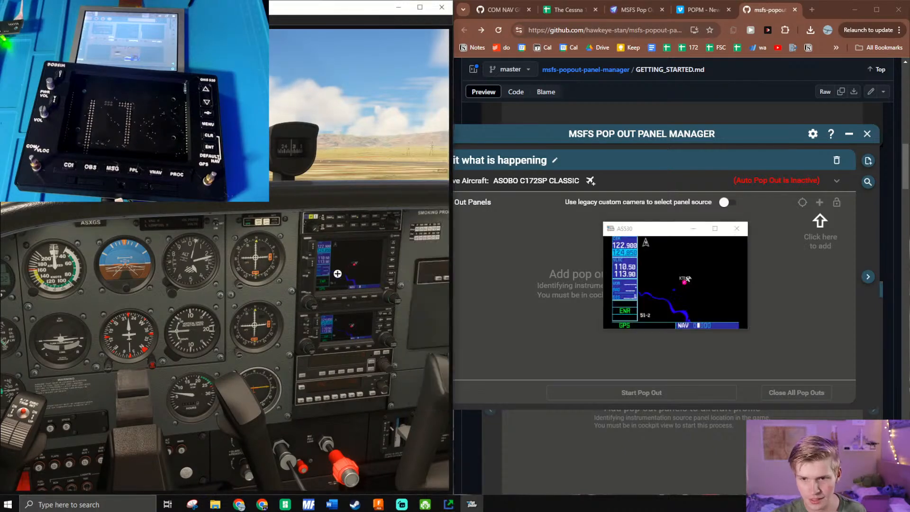
drag(629, 231, 909, 265)
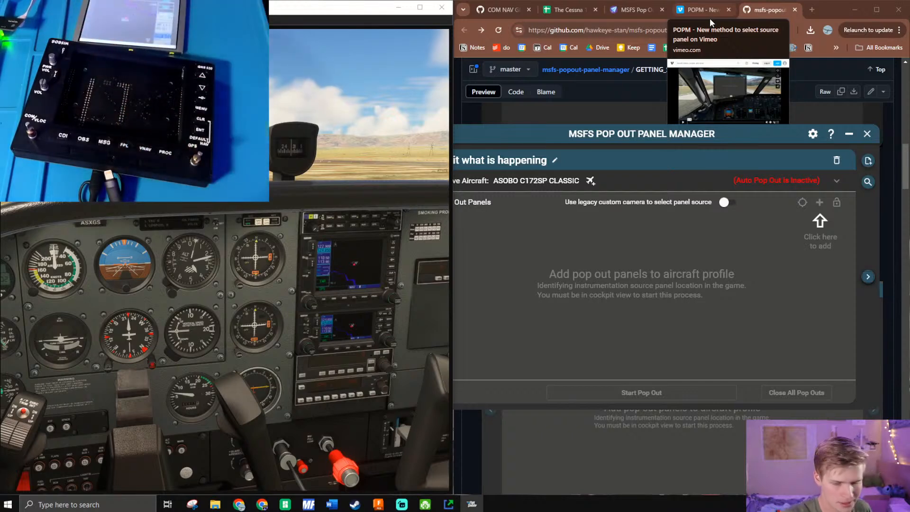
click(681, 324)
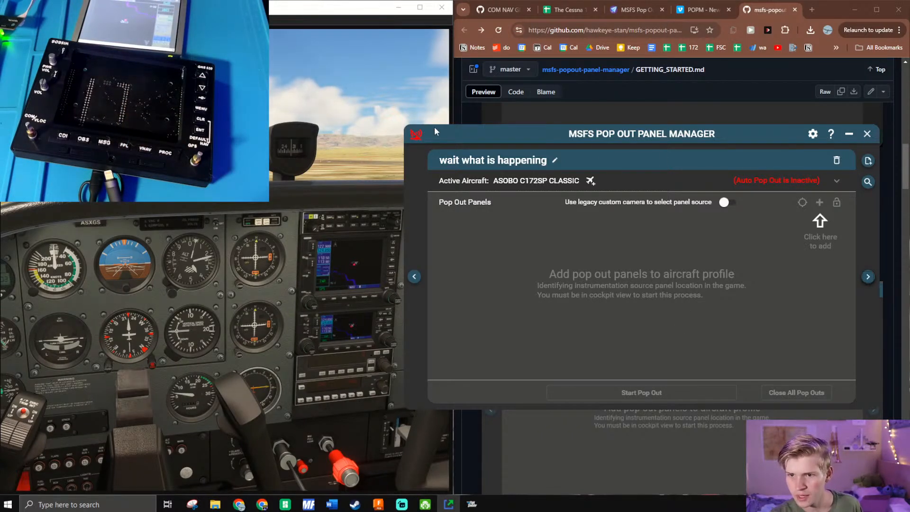
drag(415, 135, 504, 158)
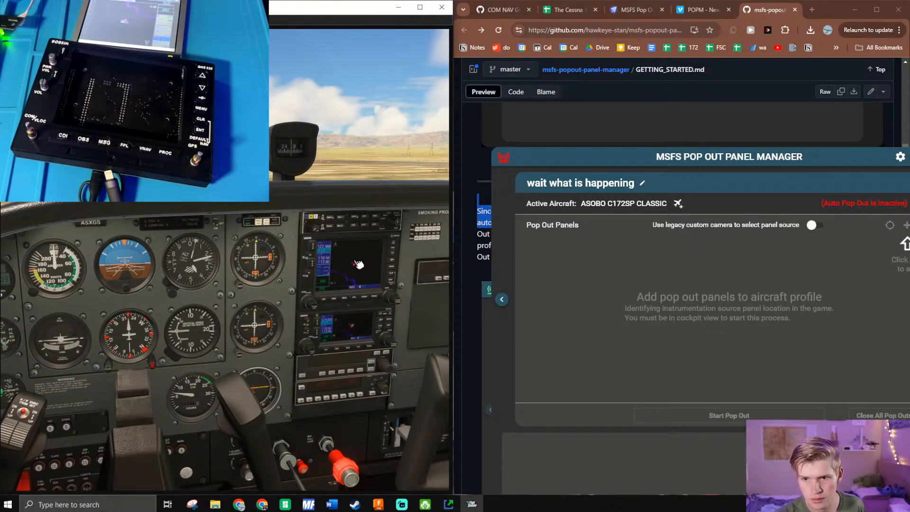
drag(670, 158, 635, 159)
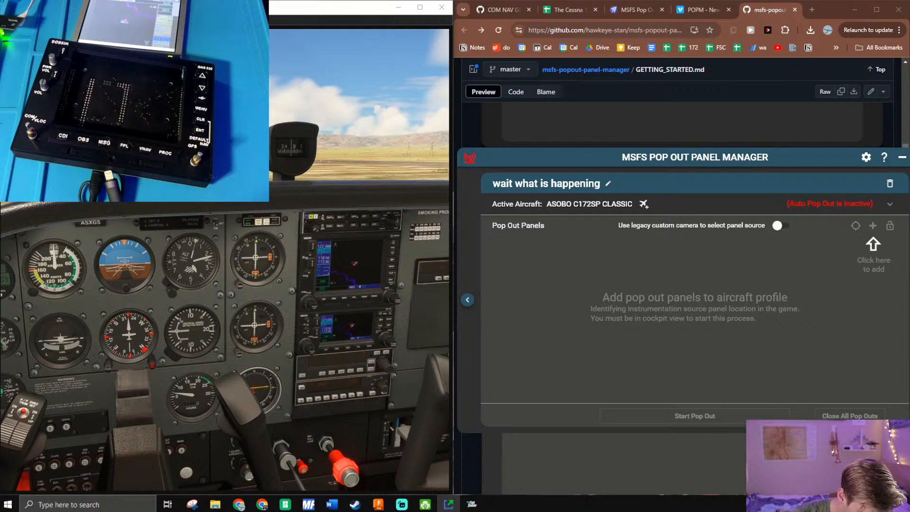
- Search Google for "VC++ redistributable for sim connect" in a new browser tab and open the Sim Settlements thread about downloading it
click(812, 10)
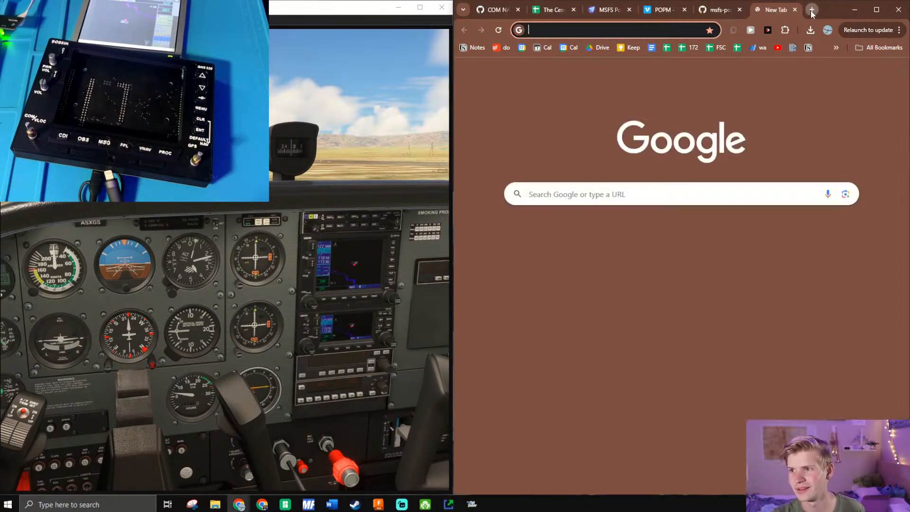
text(VC)
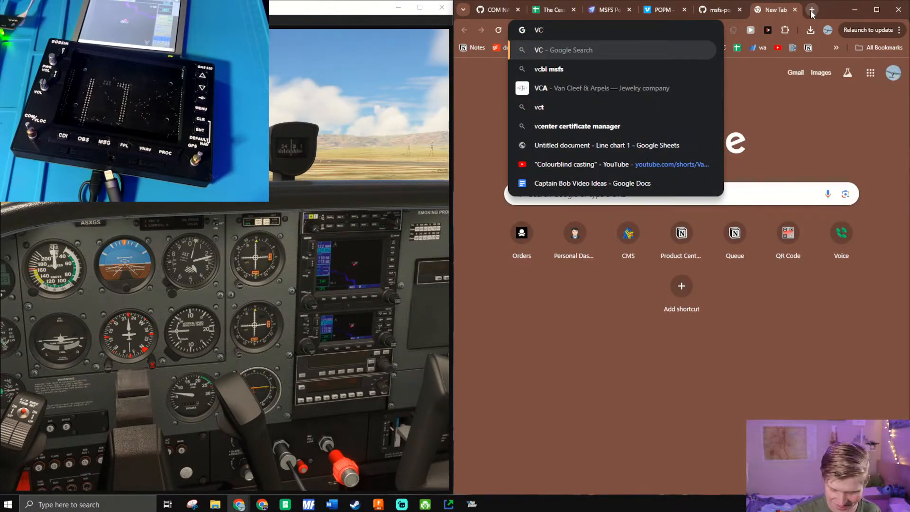
text(++ redis)
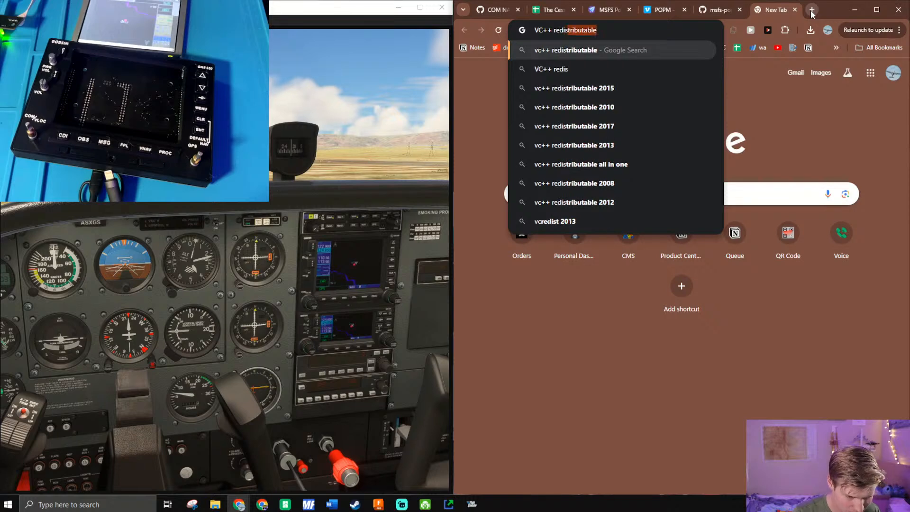
text(tributable for)
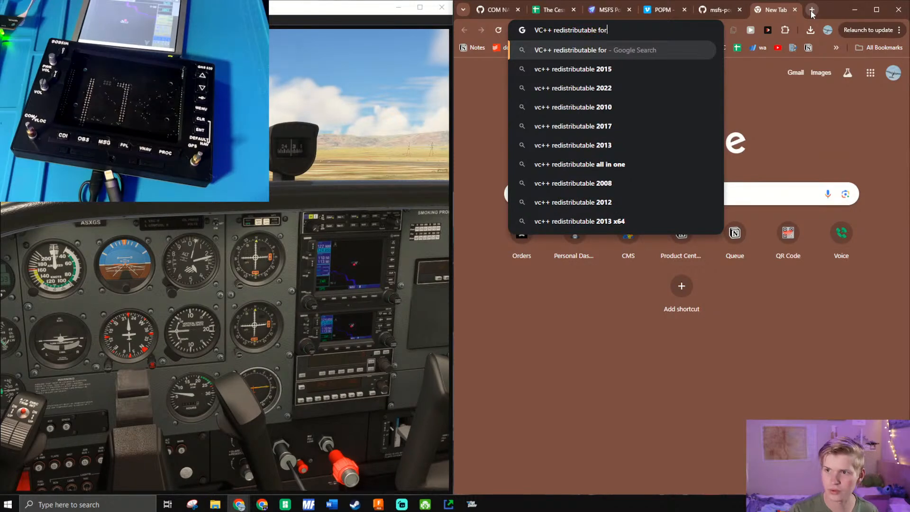
text( sim connect)
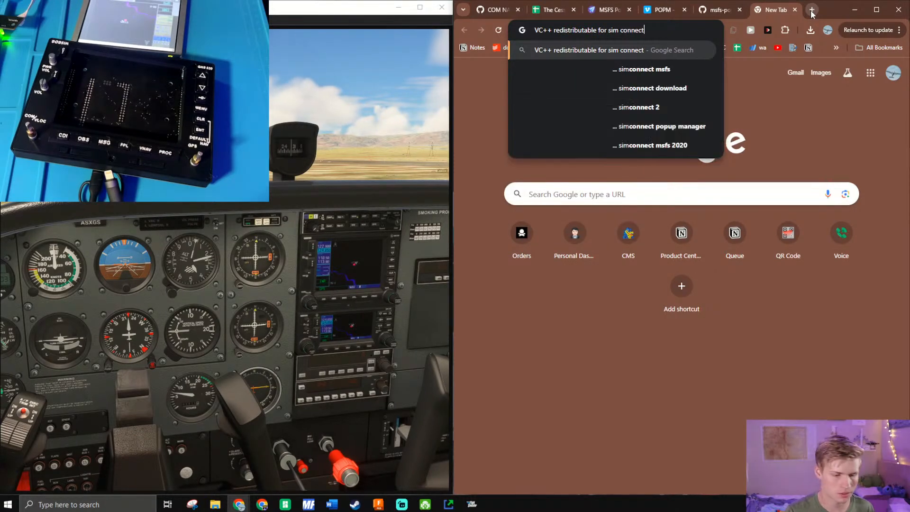
key(Return)
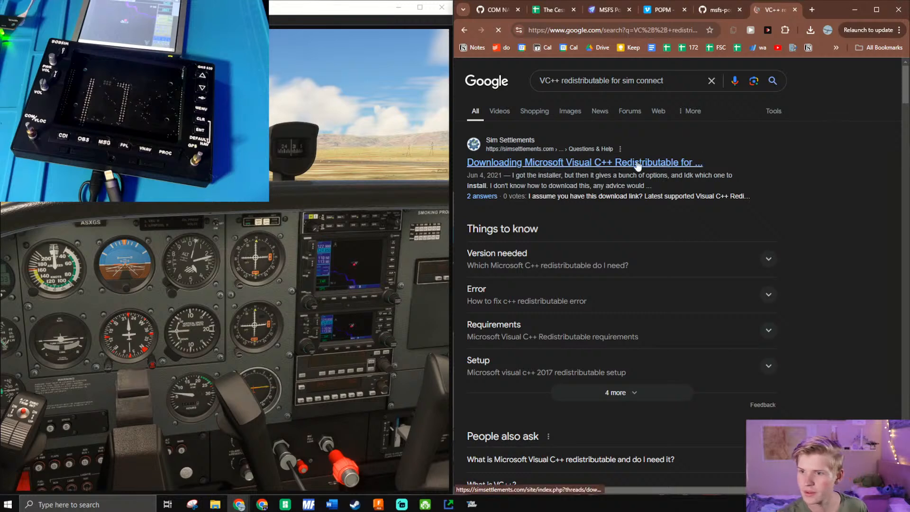
click(638, 163)
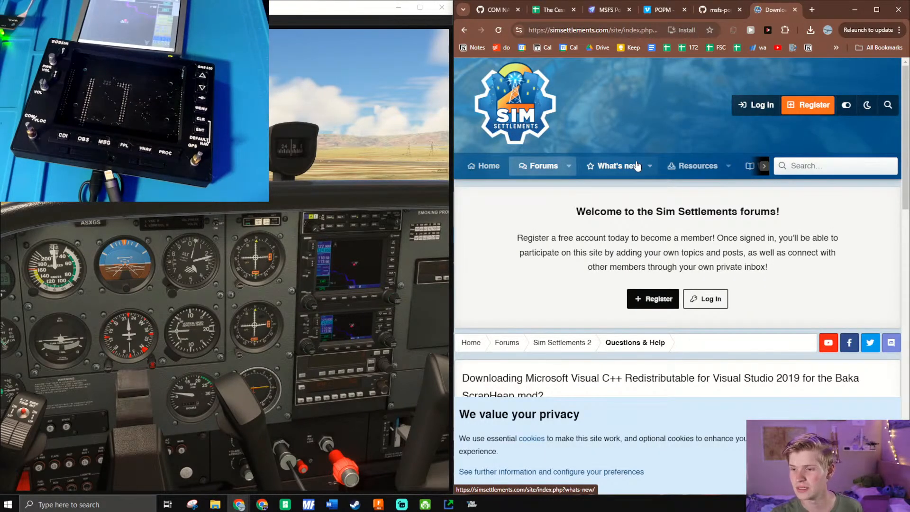
scroll(637, 166, down, 6)
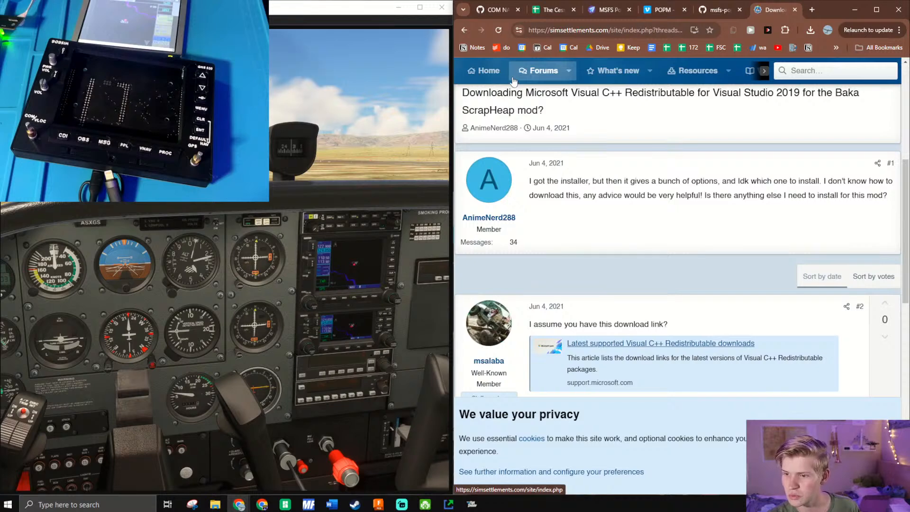
- Review the Sim Settlements replies, return to the Google results, and refine the search to "VC++ redistributable for simconnect MSFS"
scroll(552, 168, down, 3)
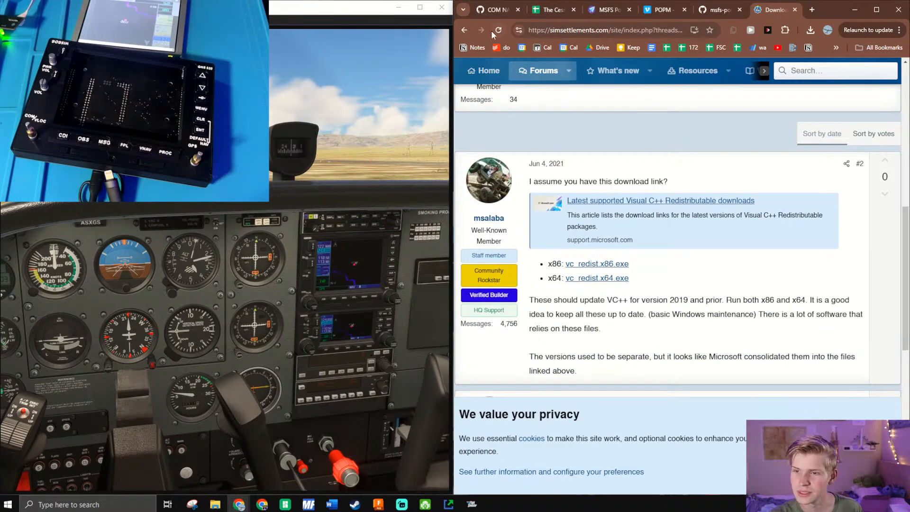
click(464, 32)
scroll(576, 261, down, 4)
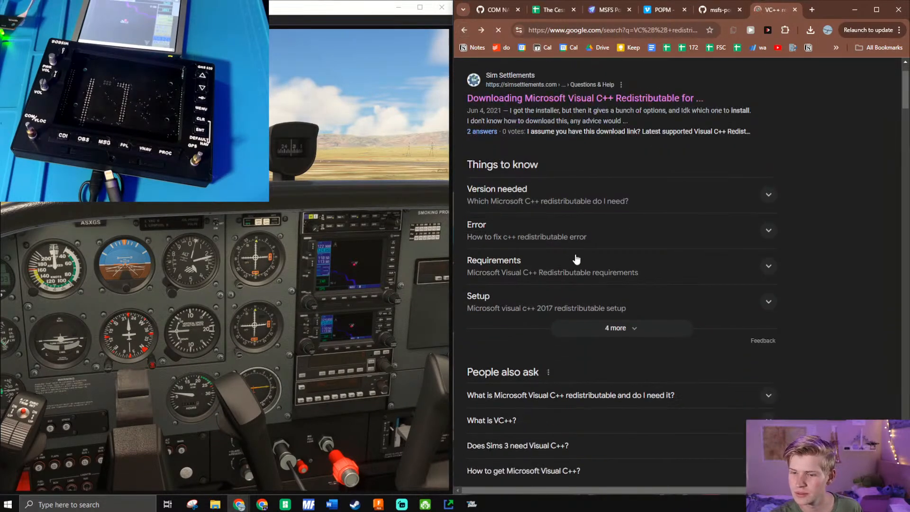
scroll(570, 316, down, 4)
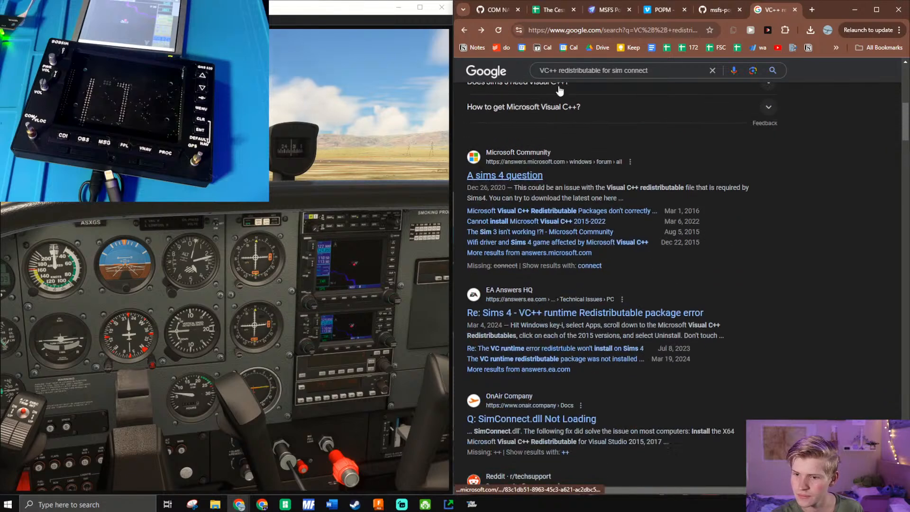
click(624, 70)
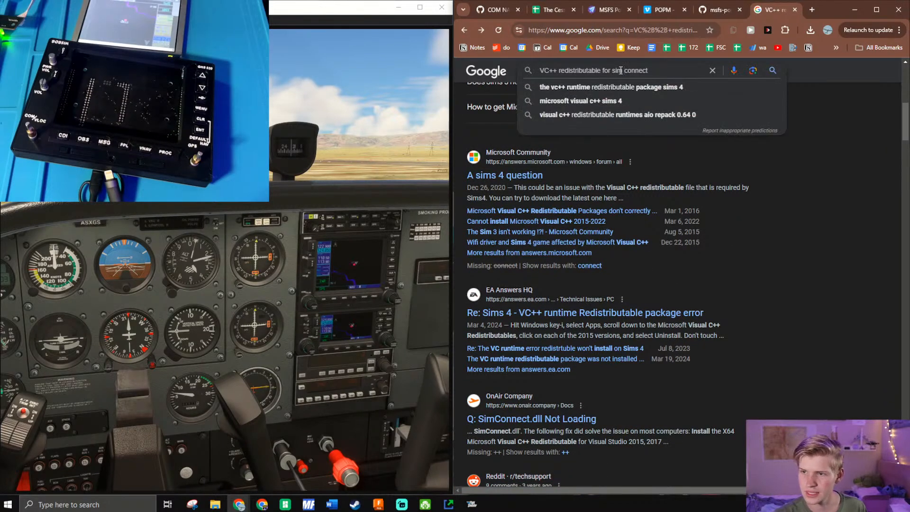
text(MSFS)
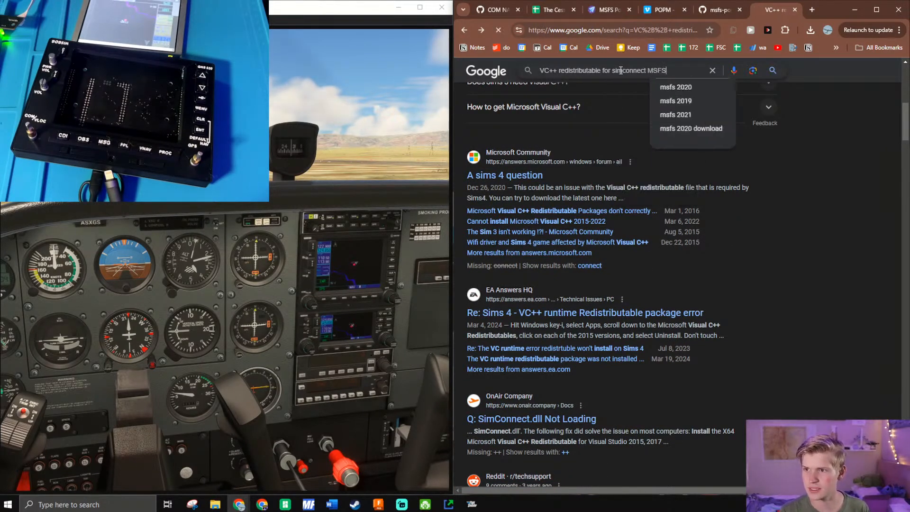
key(Return)
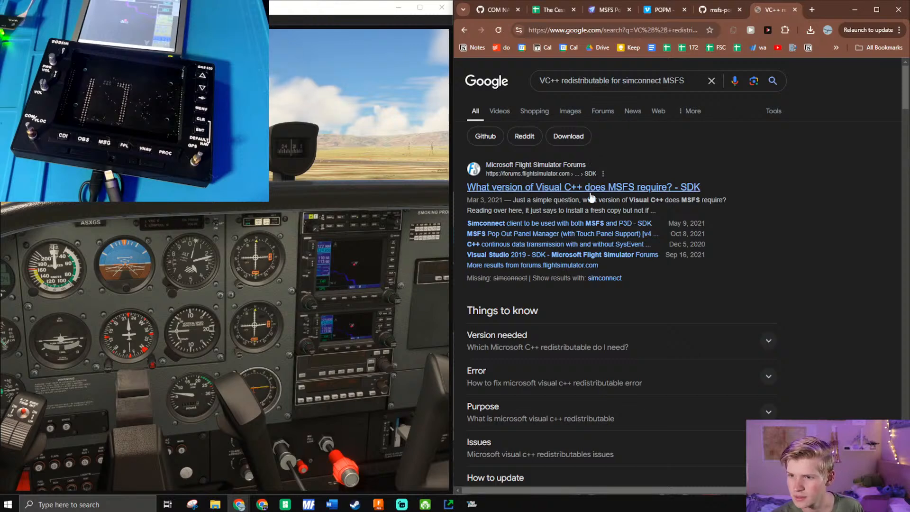
- Open the "What version of Visual C++ does MSFS require?" forum thread in a new tab and follow its TechPowerUp all-in-one runtimes link
middle_click(622, 186)
click(767, 13)
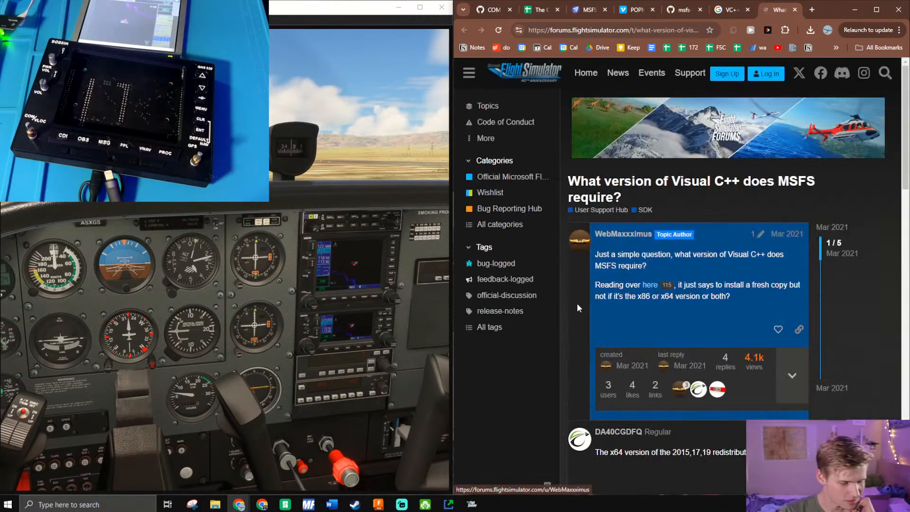
scroll(622, 231, down, 4)
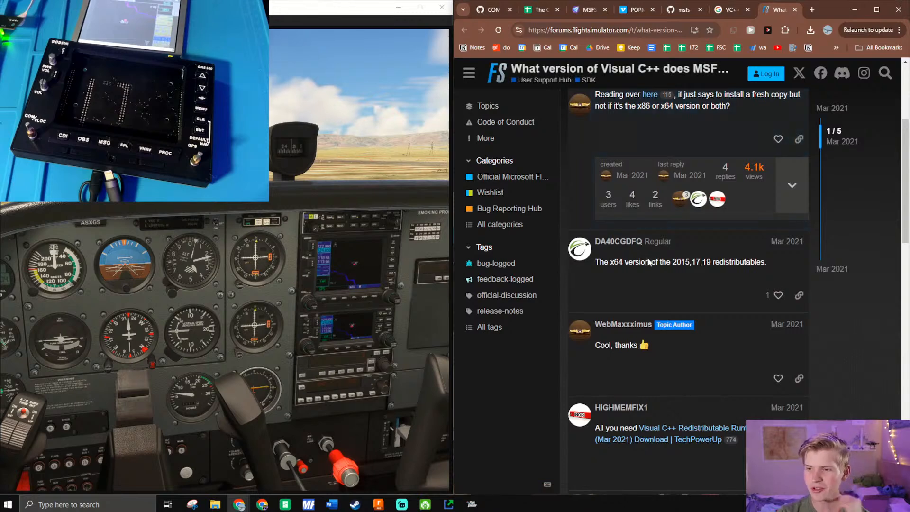
scroll(663, 263, down, 1)
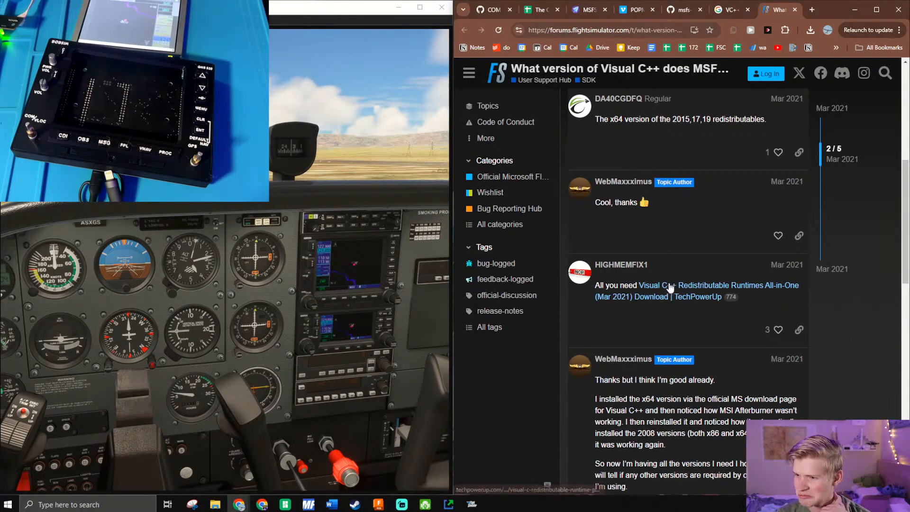
click(670, 286)
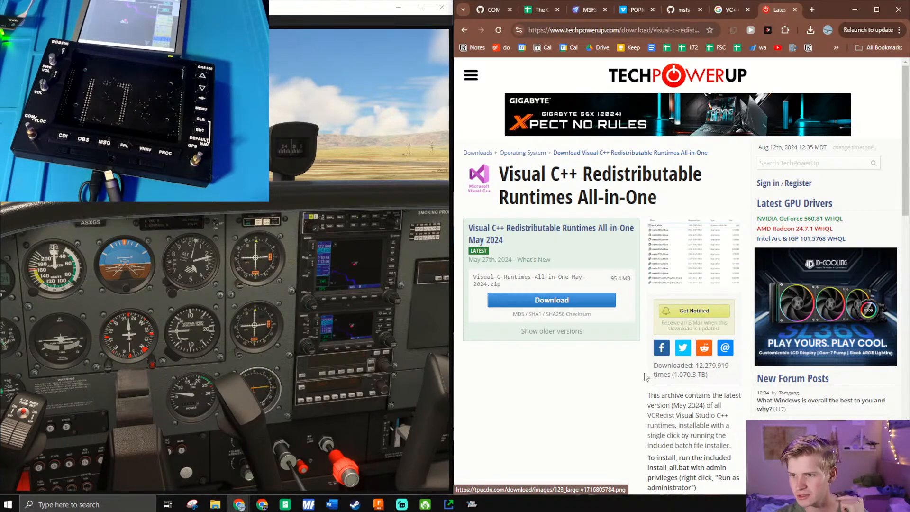
- Start downloading Visual-C-Runtimes-All-in-One-May-2024.zip from the TechPowerUp US-2 server into the Downloads folder and check its progress
scroll(654, 376, down, 9)
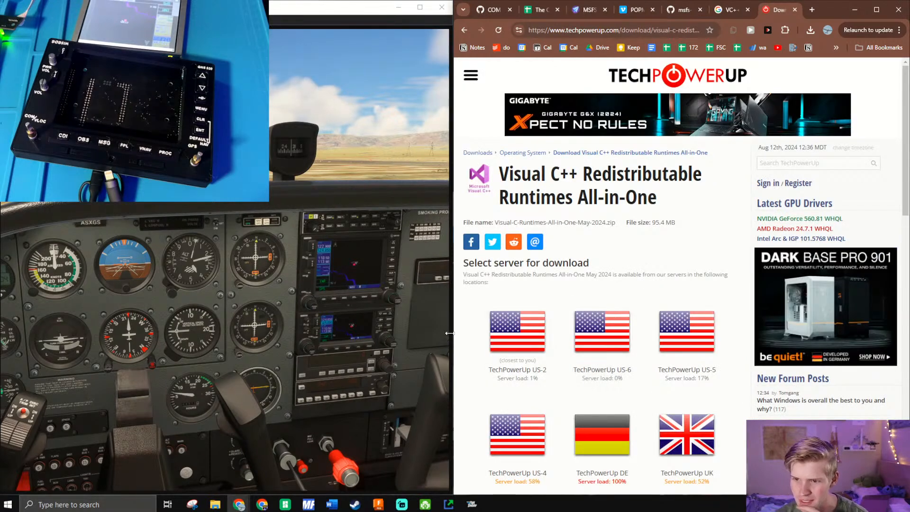
click(507, 369)
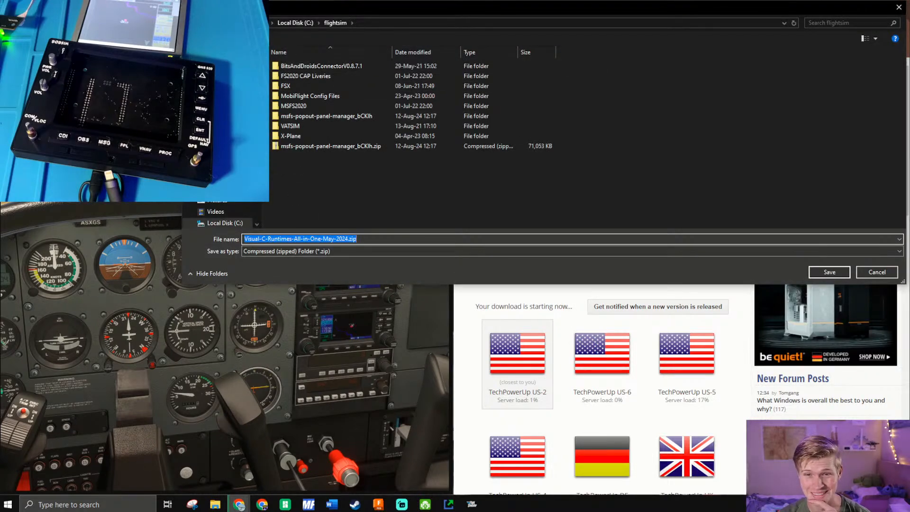
click(223, 178)
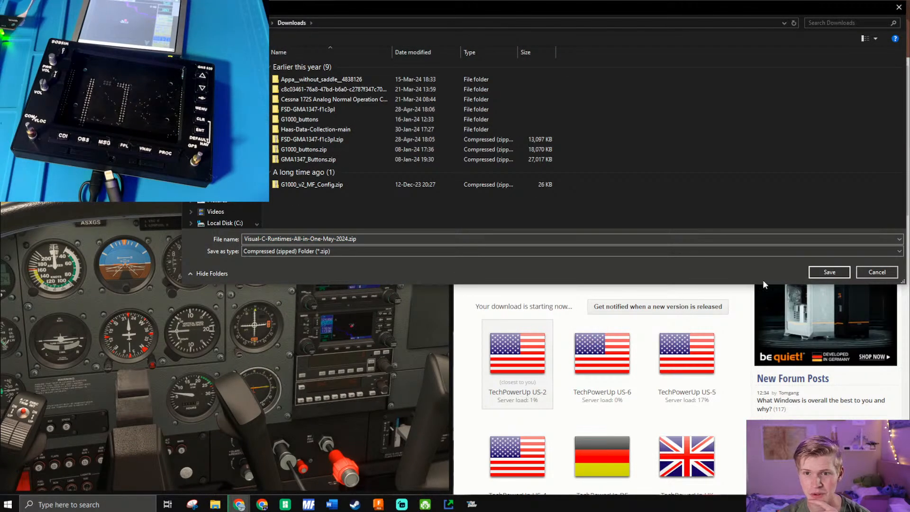
click(829, 273)
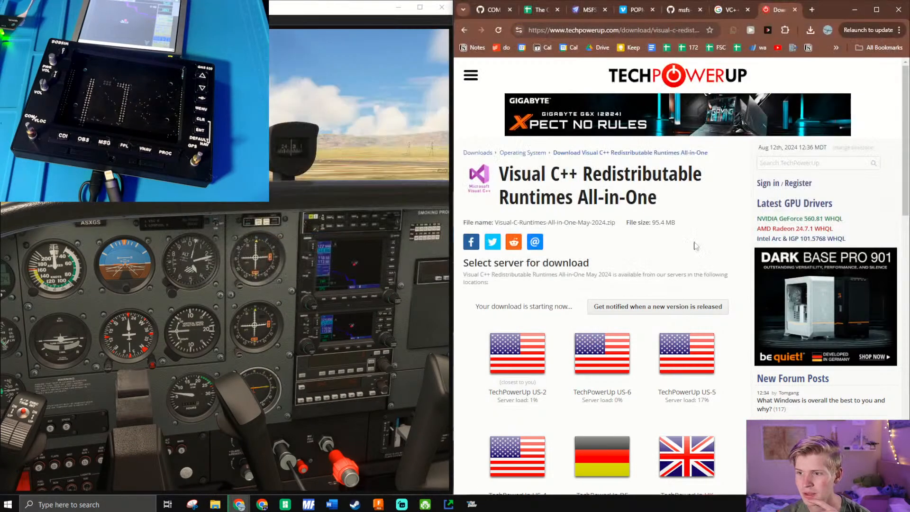
click(811, 30)
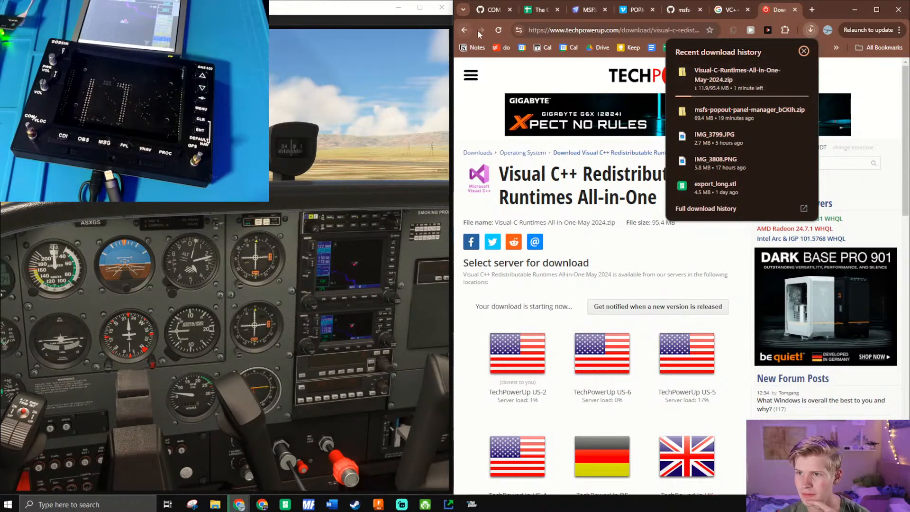
- Return to the Google results and look through the other redistributable and SimConnect entries
scroll(711, 237, down, 5)
click(729, 10)
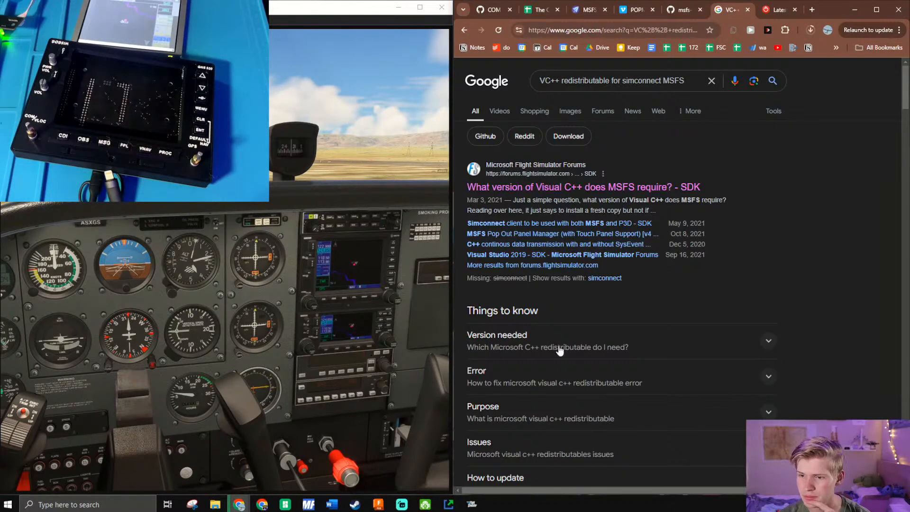
scroll(531, 327, down, 8)
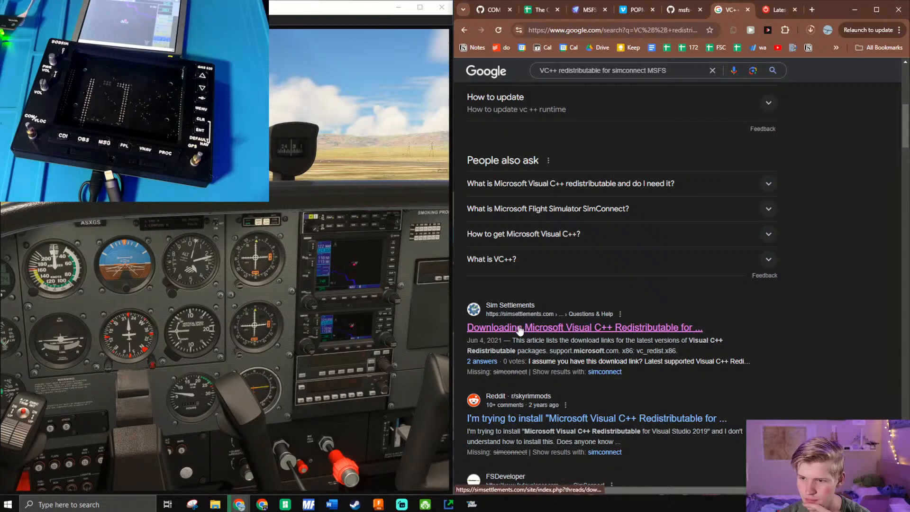
scroll(531, 332, down, 1)
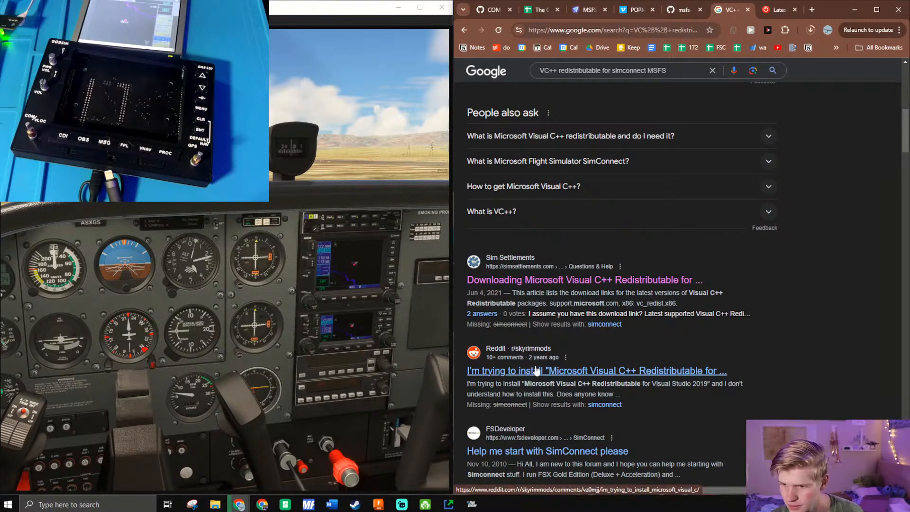
scroll(534, 376, down, 4)
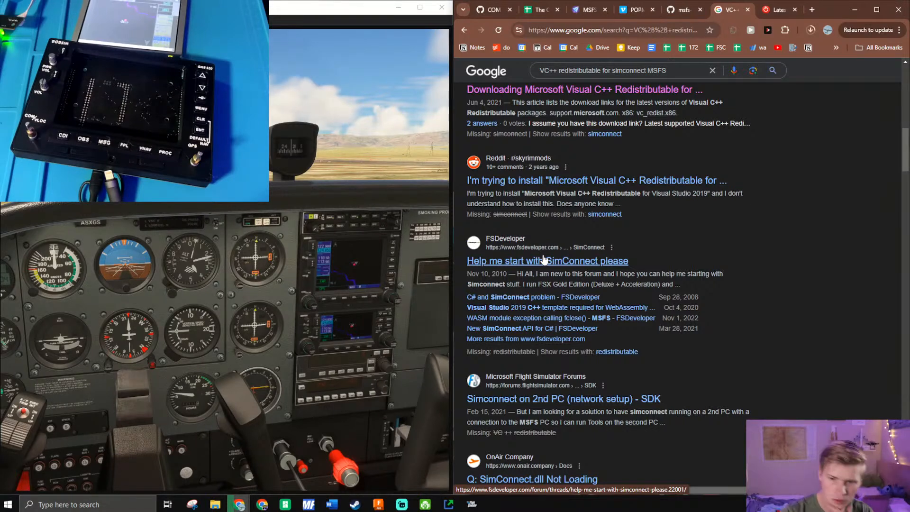
- Bring up MSFS Pop Out Panel Manager, close it, and switch to its msfs-popout-panel-manager folder in File Explorer
click(8, 504)
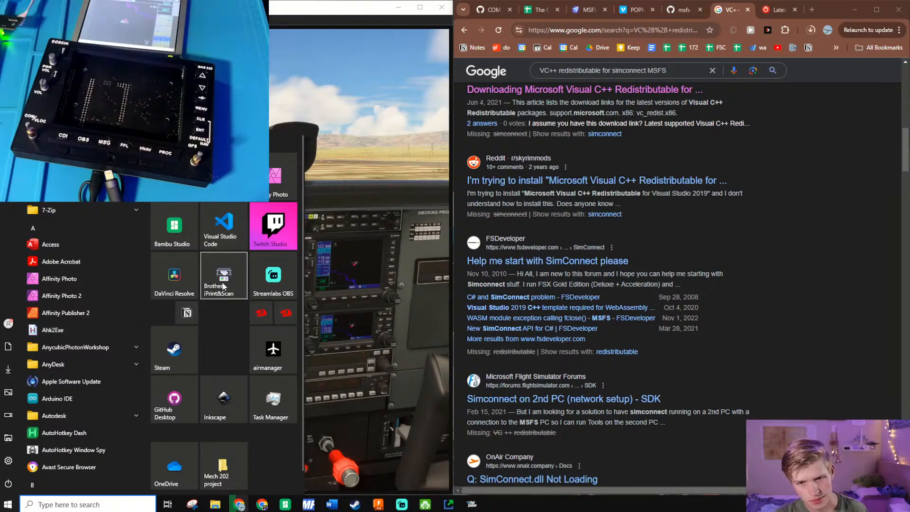
click(103, 505)
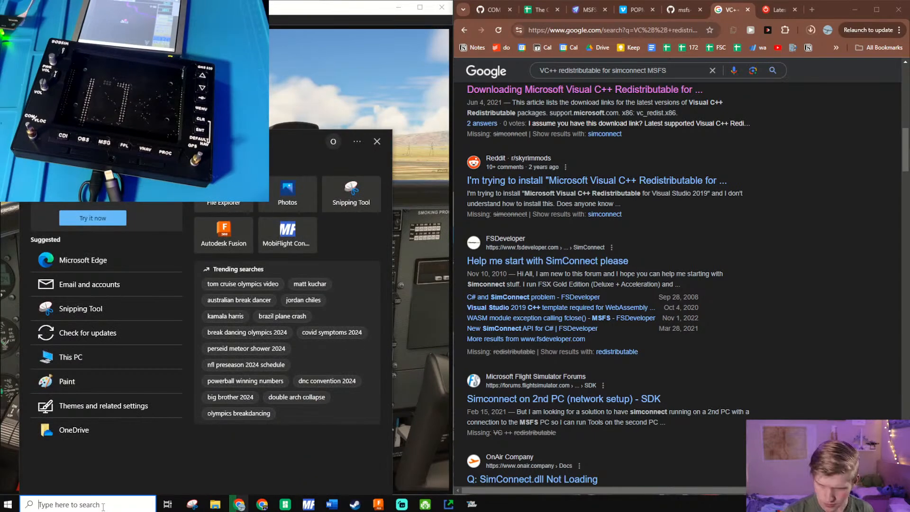
click(447, 506)
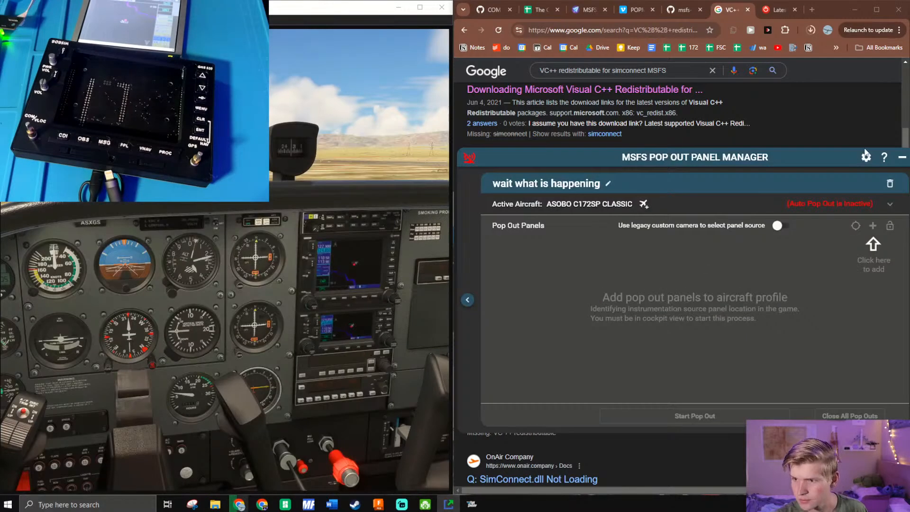
drag(807, 163, 709, 160)
click(824, 159)
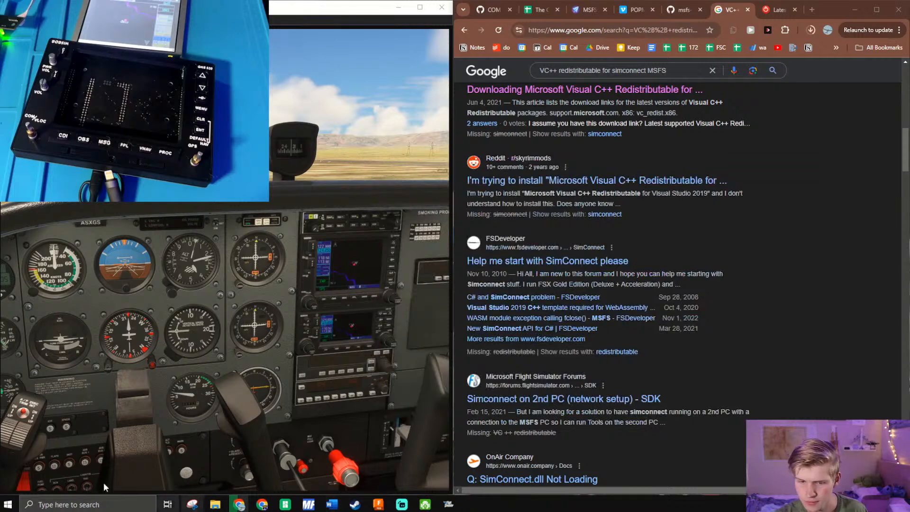
mouse_move(215, 505)
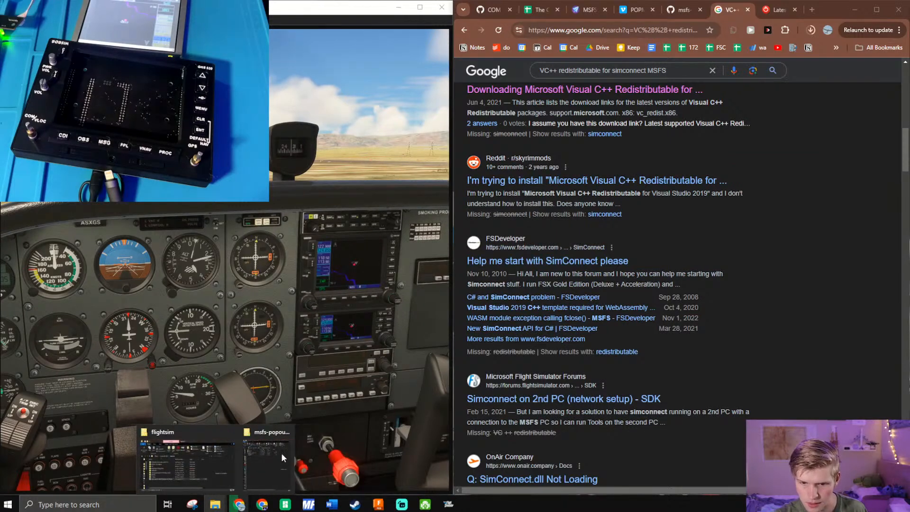
click(281, 457)
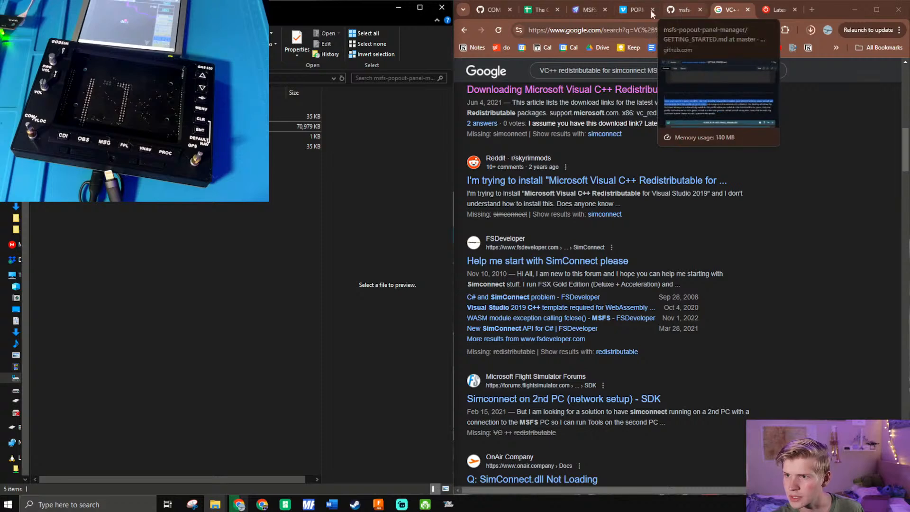
- Download VC_redist.x64.exe into the Downloads folder through the Microsoft VC++ 2015-2022 redistributable x64 link on the add-on's flightsim.to page
click(594, 14)
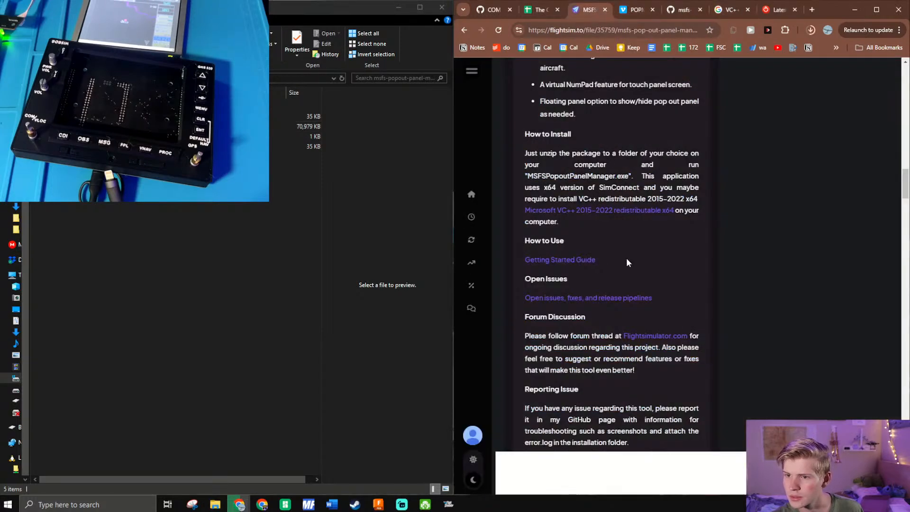
scroll(627, 258, up, 4)
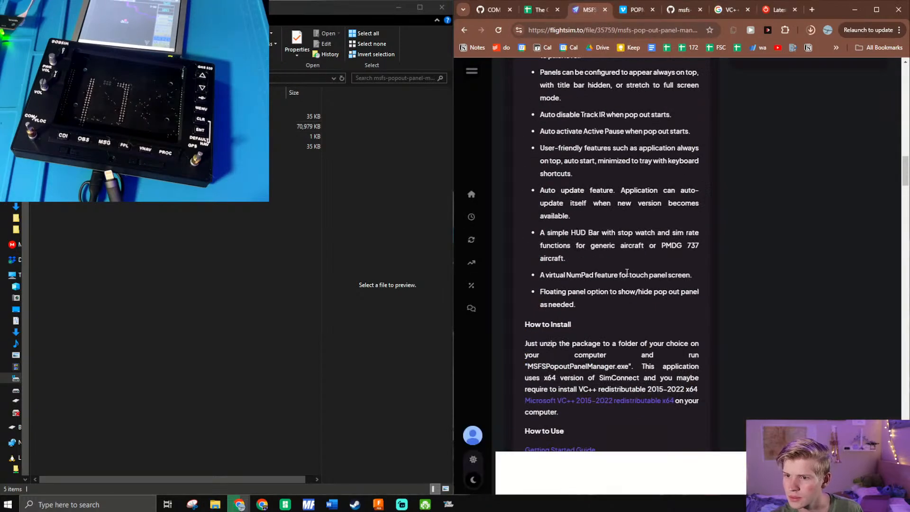
click(625, 401)
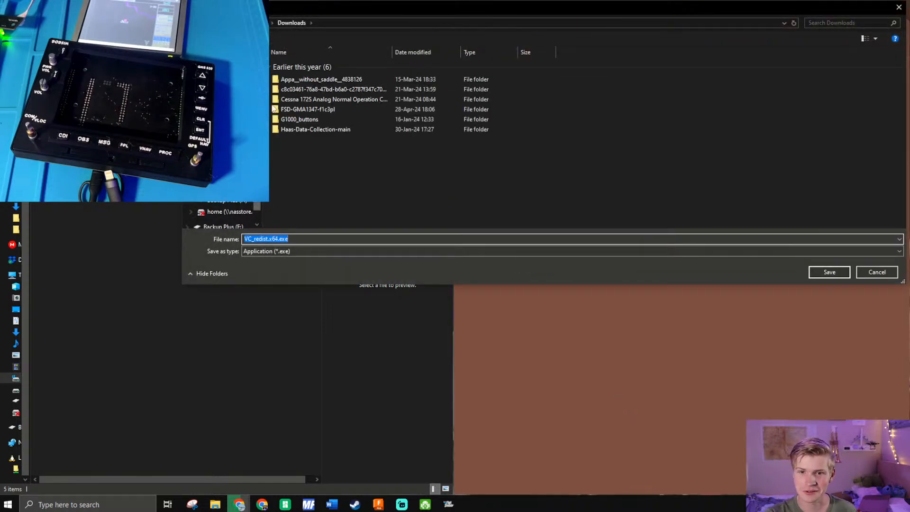
click(828, 273)
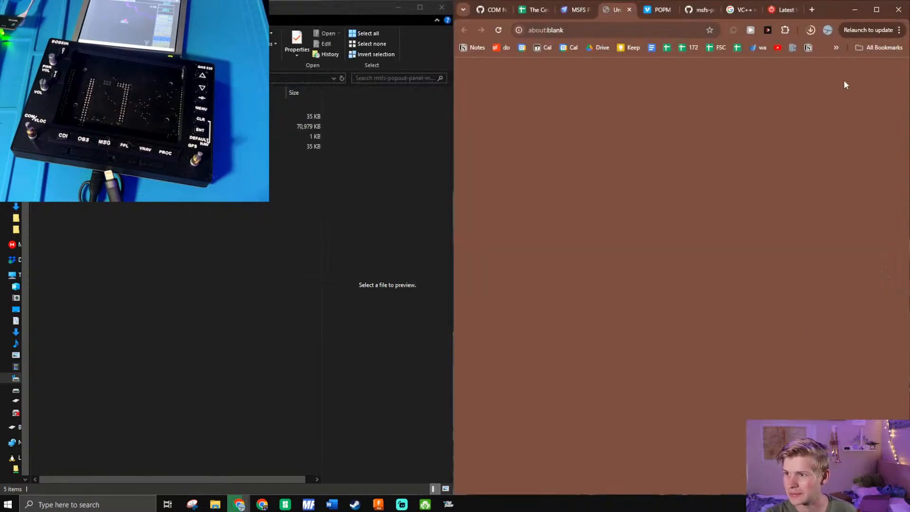
- Cancel the Visual-C-Runtimes-All-in-One-May-2024.zip download and launch the downloaded VC_redist.x64.exe
click(812, 30)
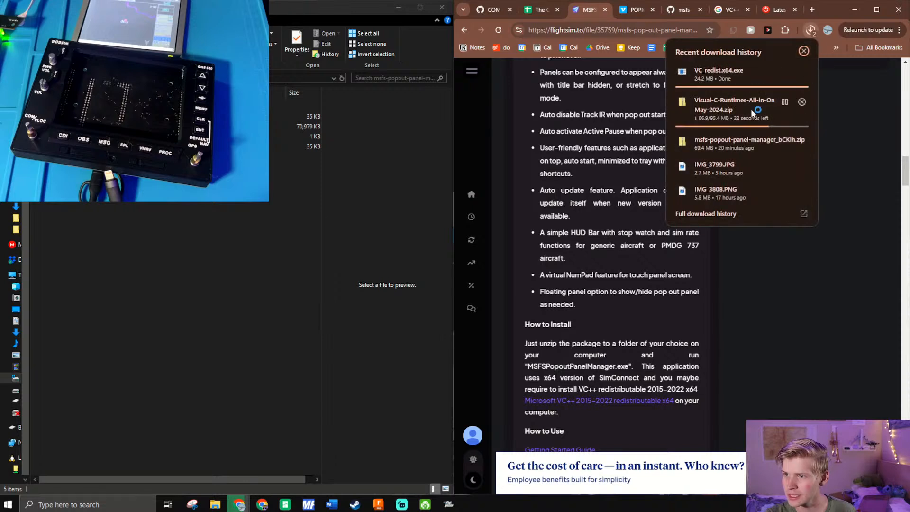
click(802, 97)
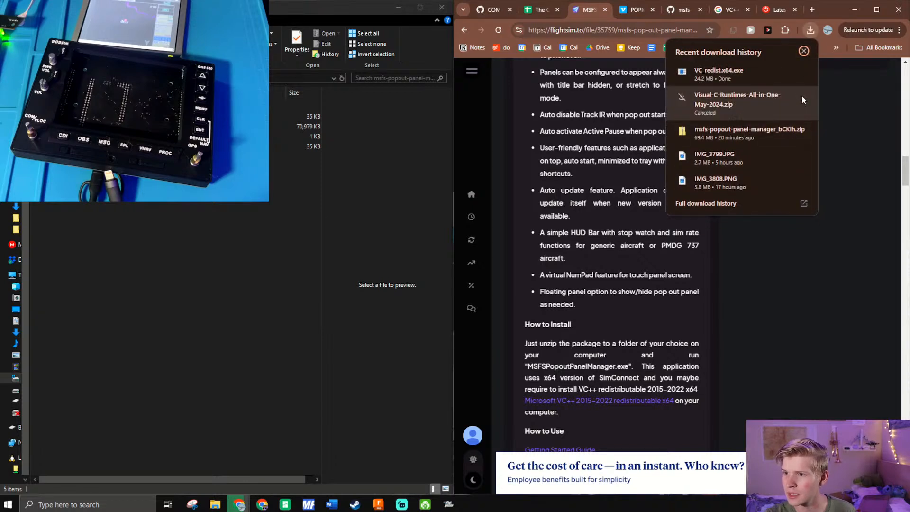
click(745, 76)
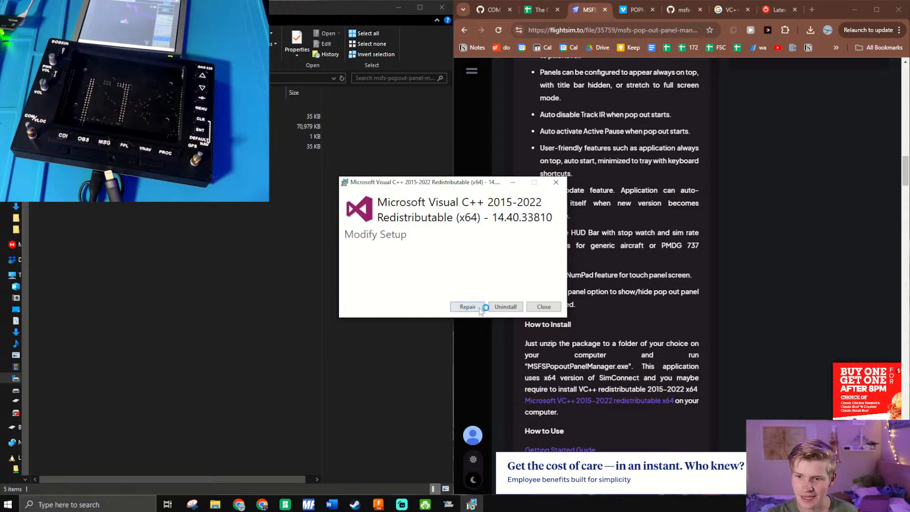
- Try to repair the Visual C++ 2015-2022 Redistributable (x64) installation, dismiss the error, minimize the setup window, and return to the add-on page
click(505, 307)
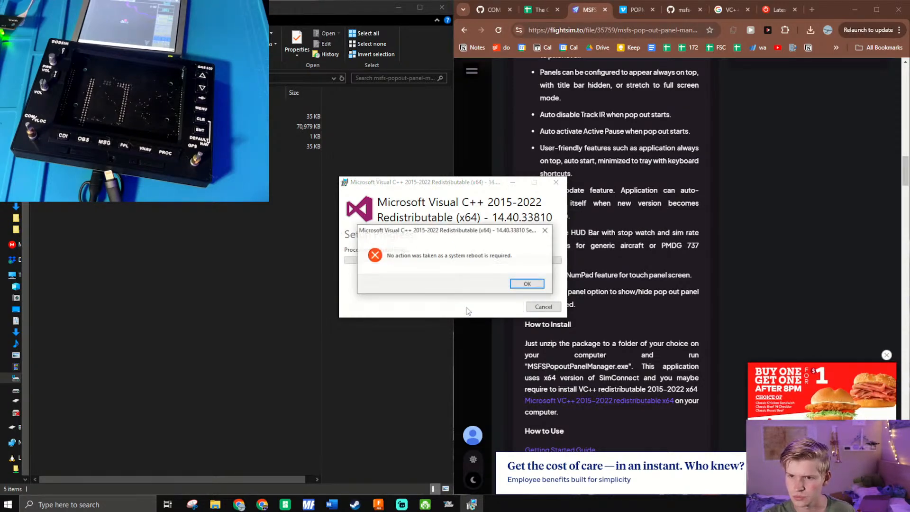
click(512, 284)
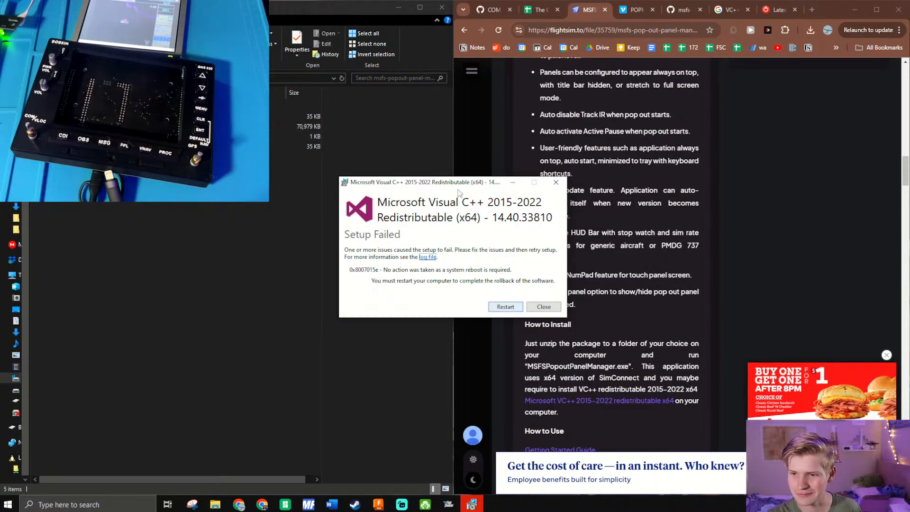
click(516, 188)
scroll(674, 308, up, 10)
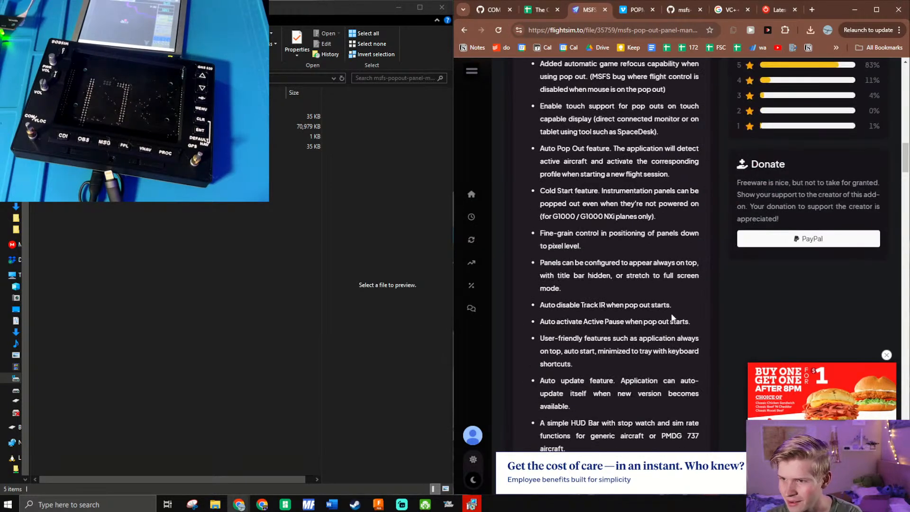
- Review the v4.1.0 note and feature list on the add-on page, and bring back the minimized Visual C++ redistributable setup window
scroll(655, 327, up, 8)
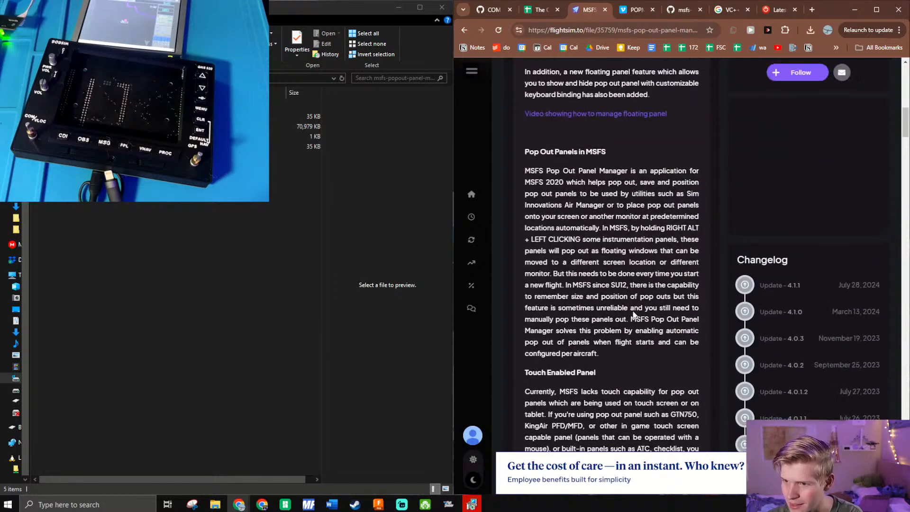
scroll(617, 344, up, 2)
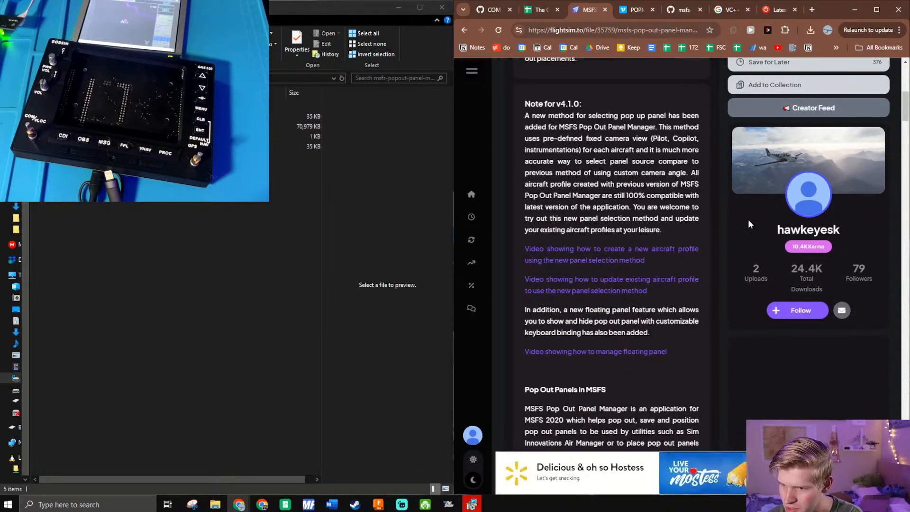
scroll(616, 332, up, 3)
scroll(645, 307, down, 7)
scroll(646, 306, down, 13)
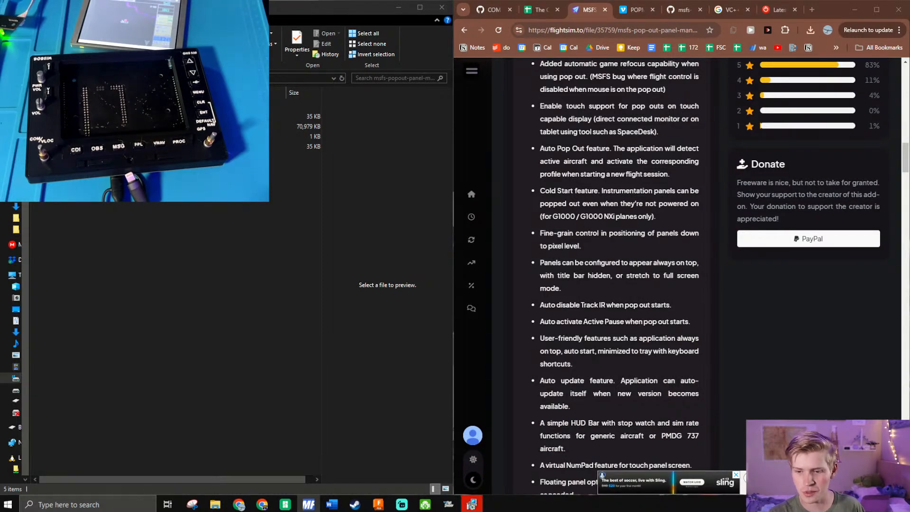
click(470, 506)
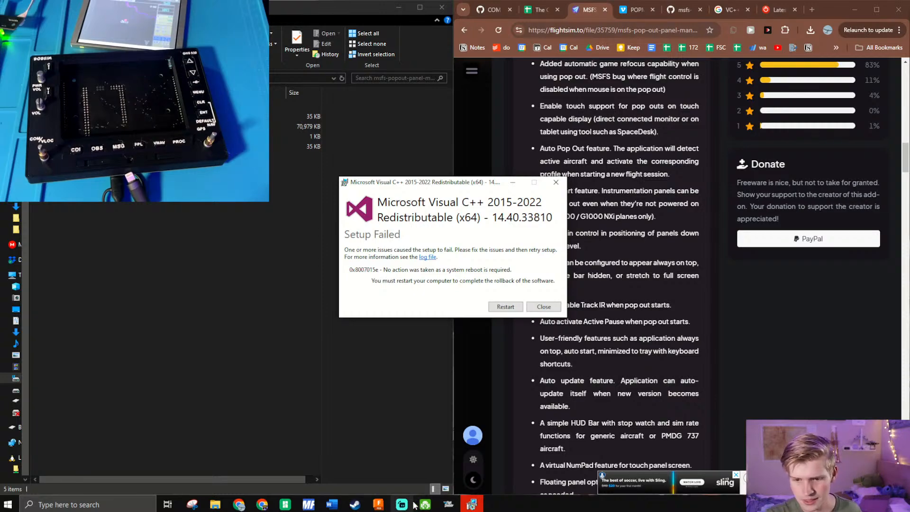
mouse_move(402, 505)
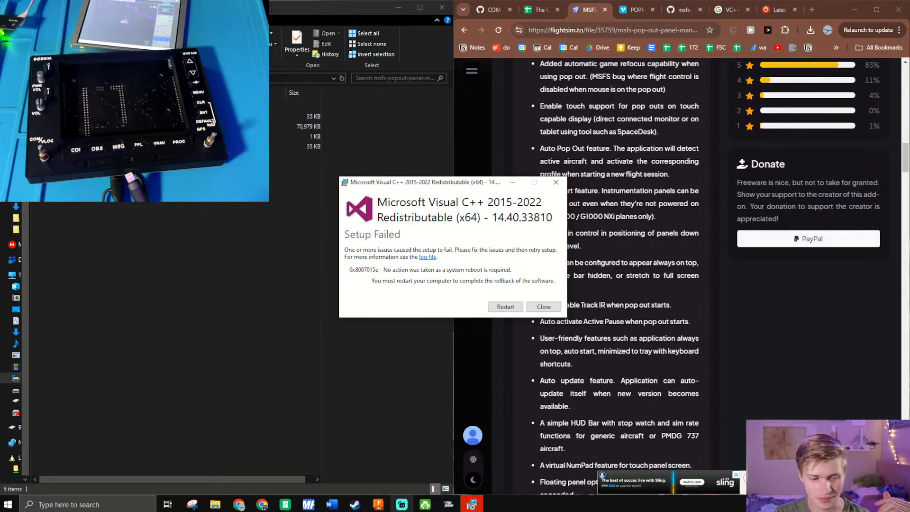
- Bring the add-on page's Pop Out Panels in MSFS section into view and slightly widen the browser beside File Explorer
scroll(635, 272, up, 6)
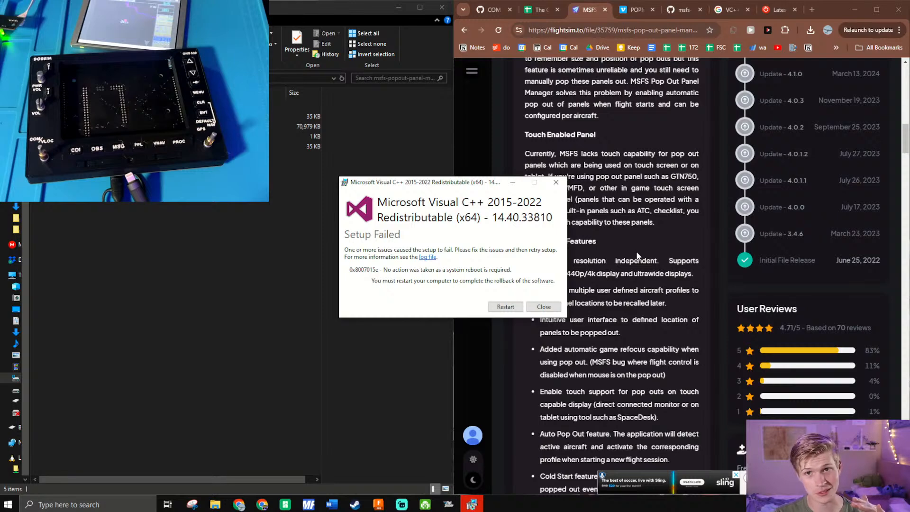
scroll(629, 249, up, 4)
drag(453, 161, 441, 189)
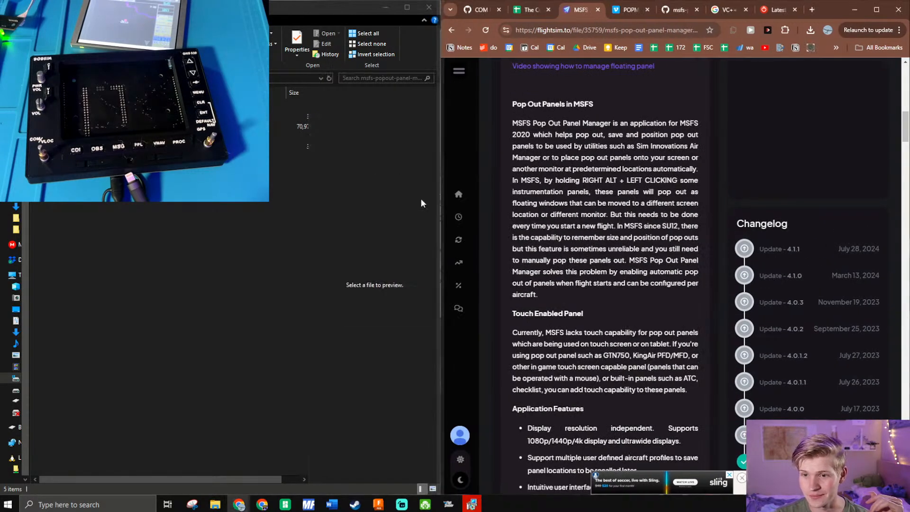